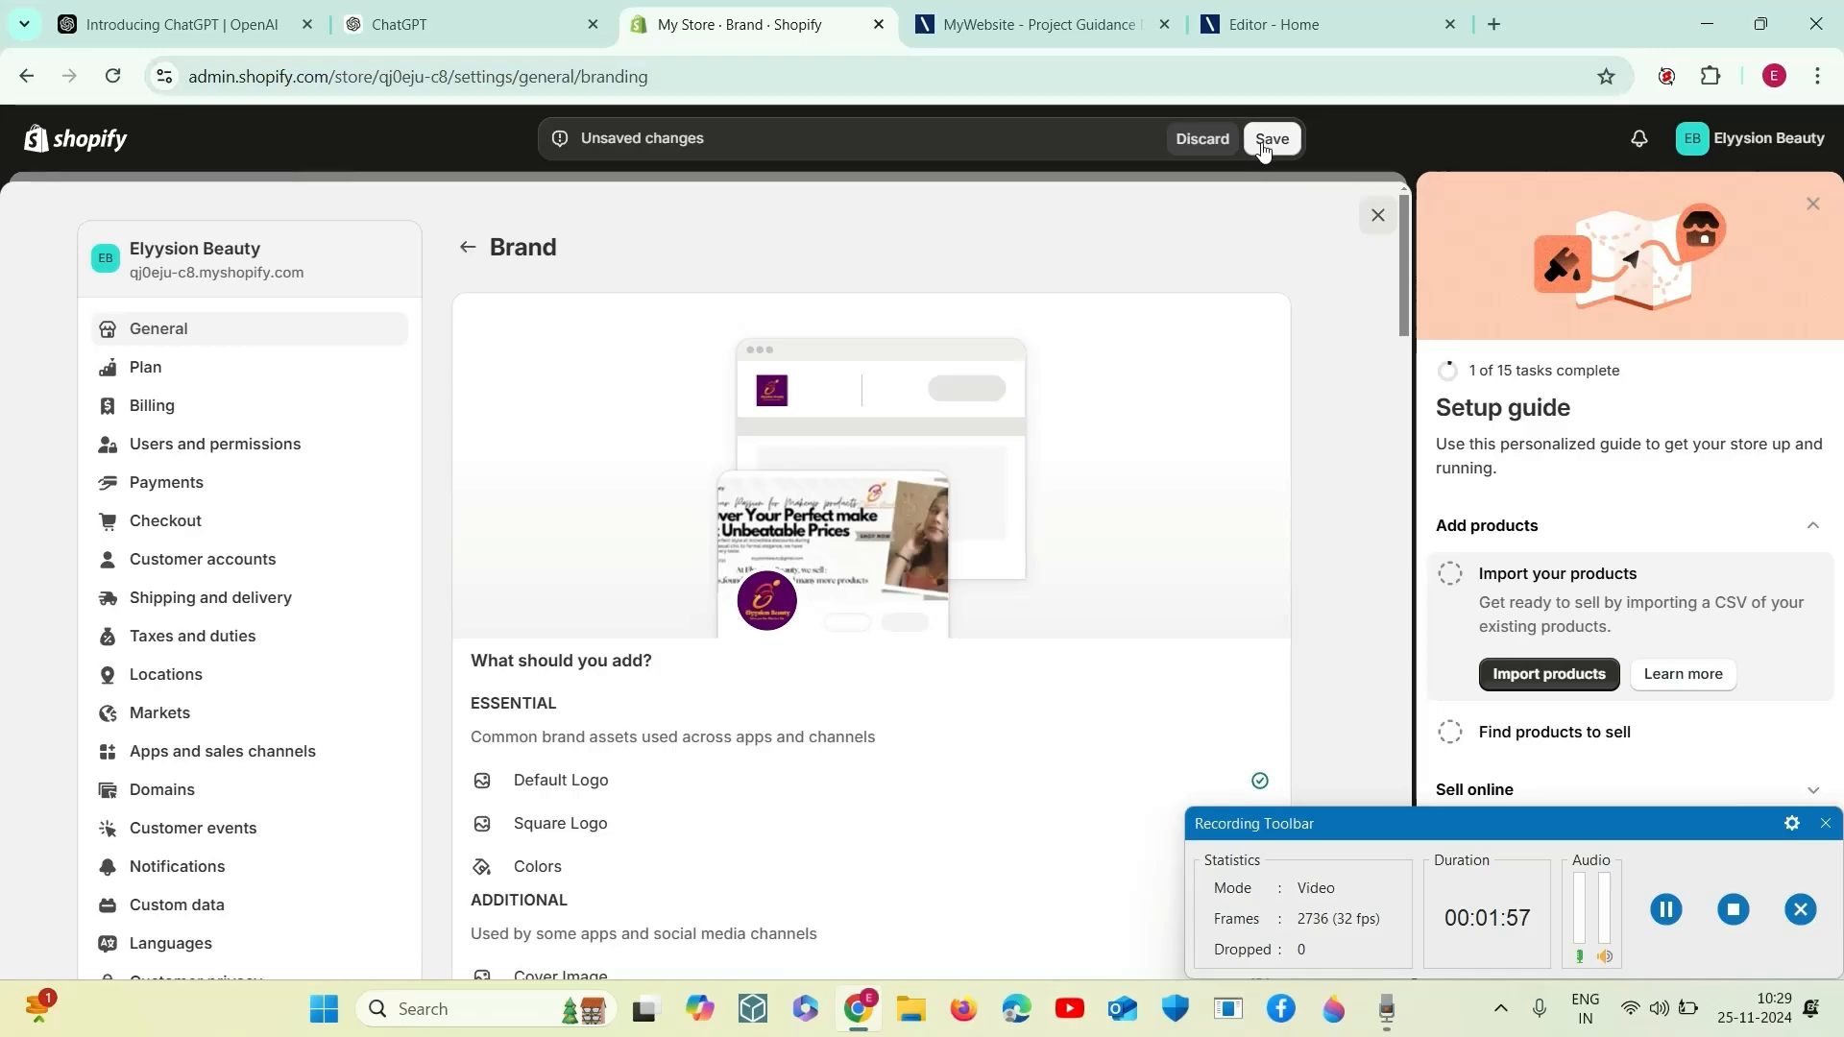
click(1264, 145)
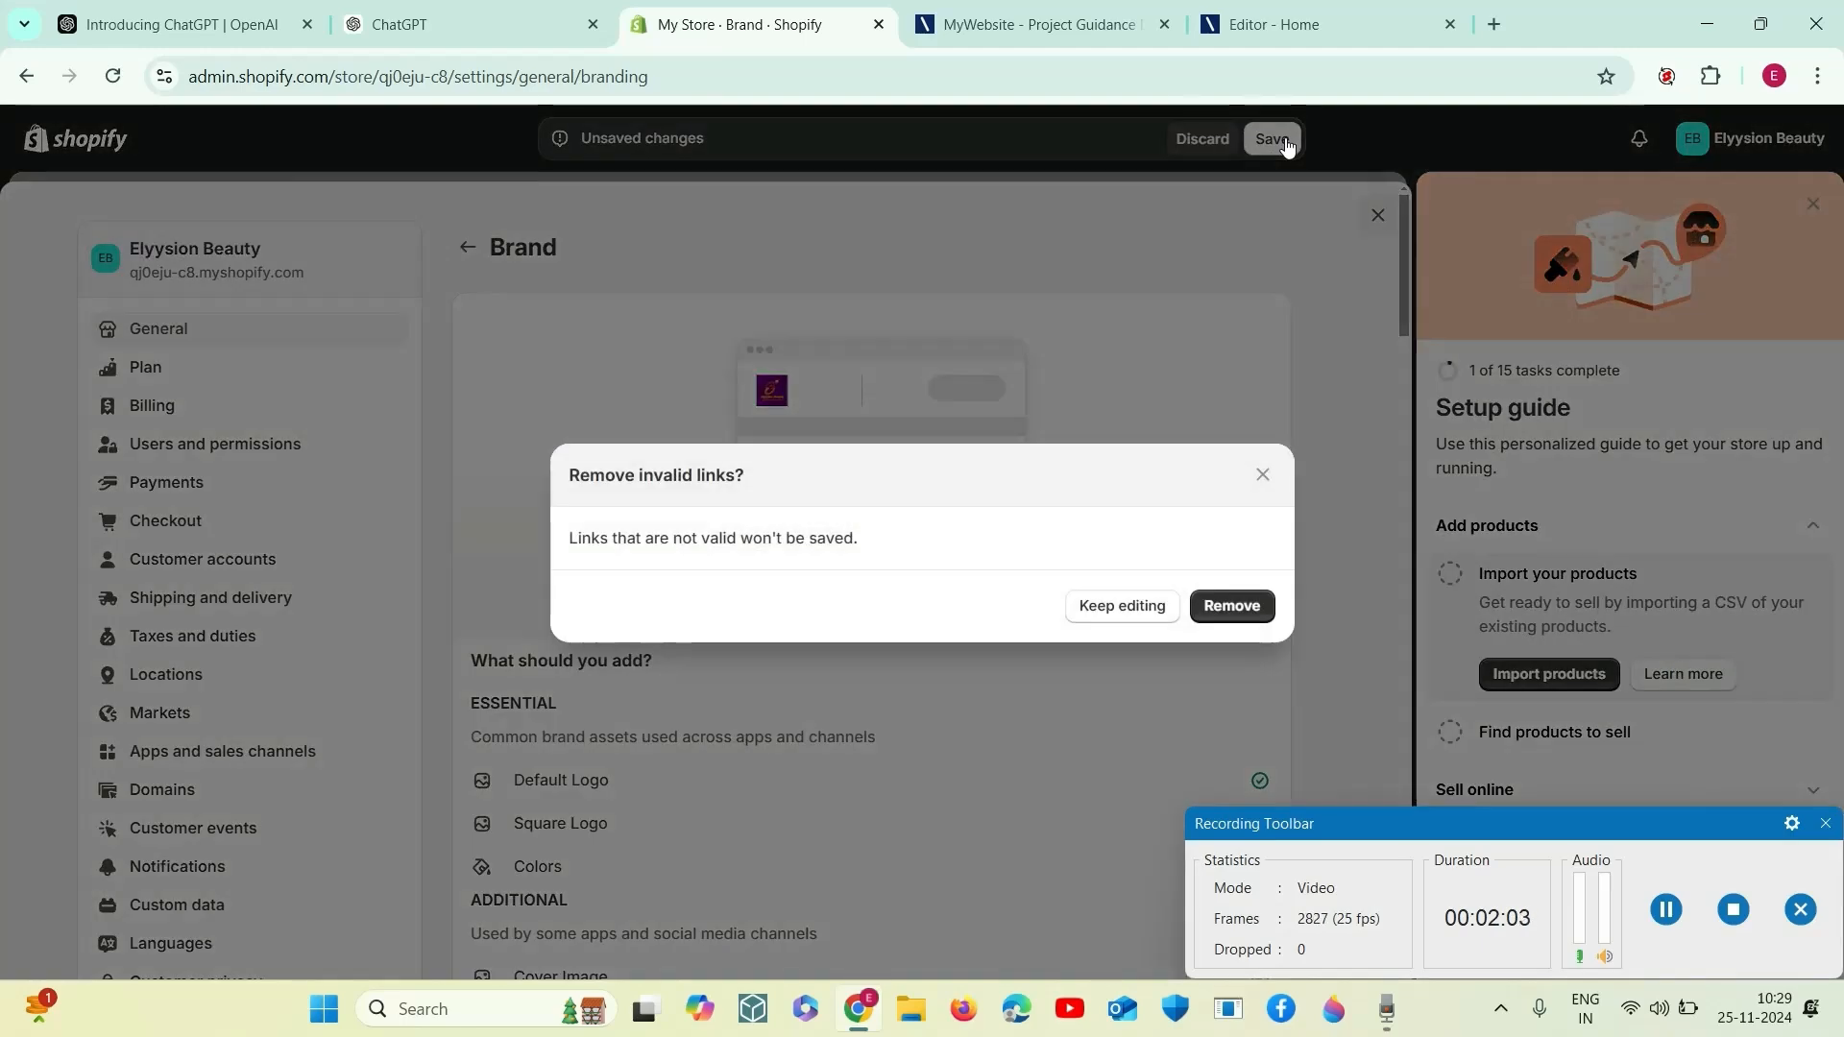
click(1259, 415)
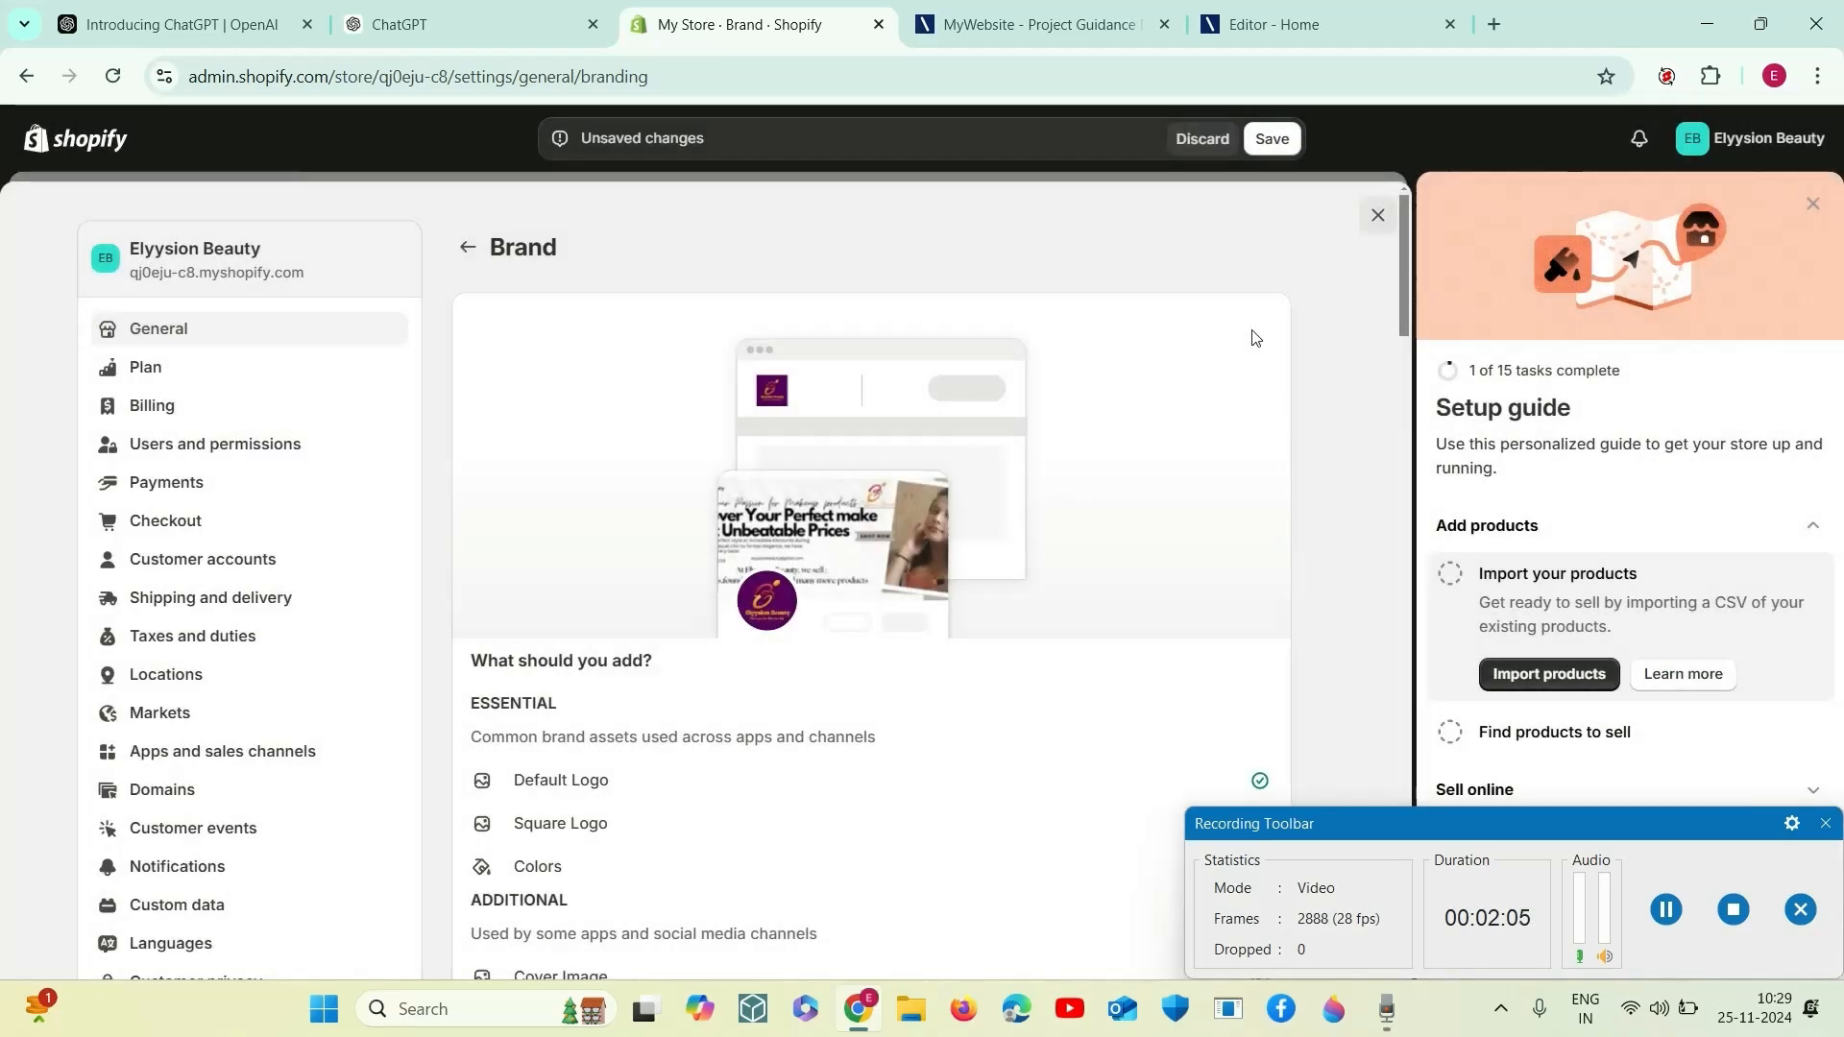
click(1274, 141)
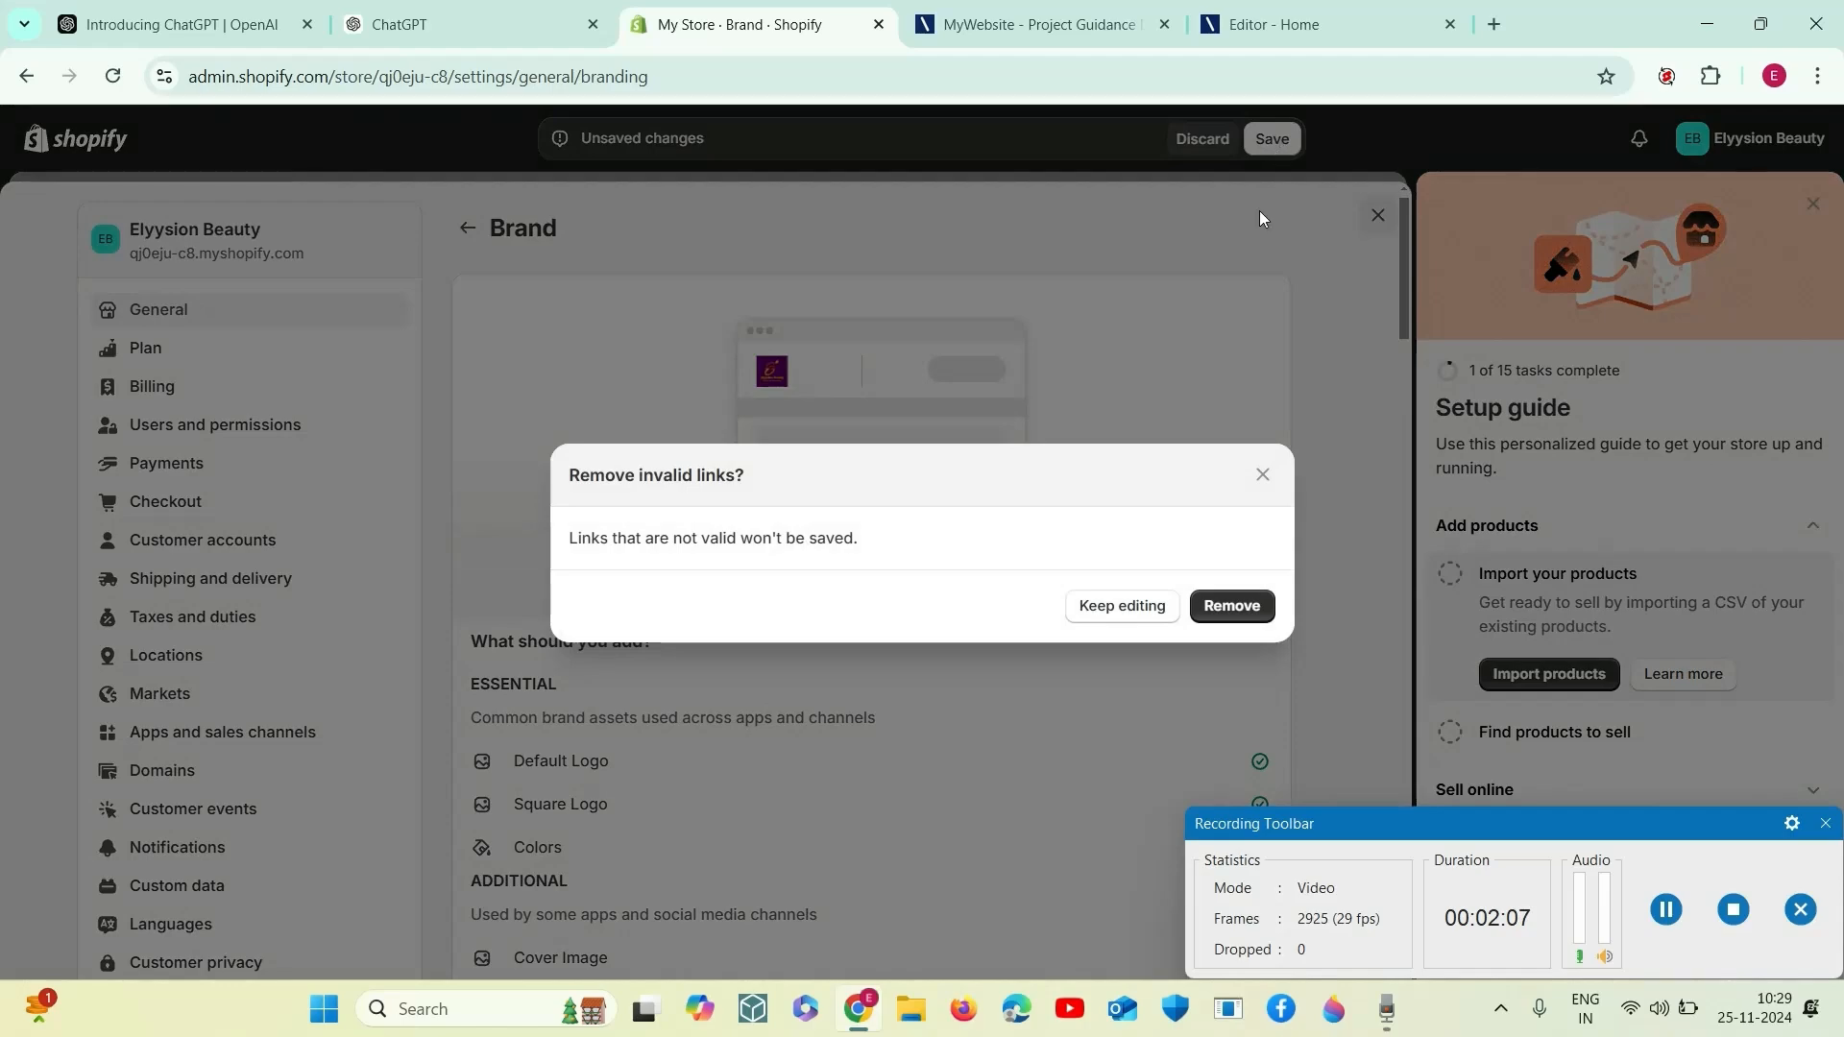
click(1262, 478)
scroll(826, 557, down, 15)
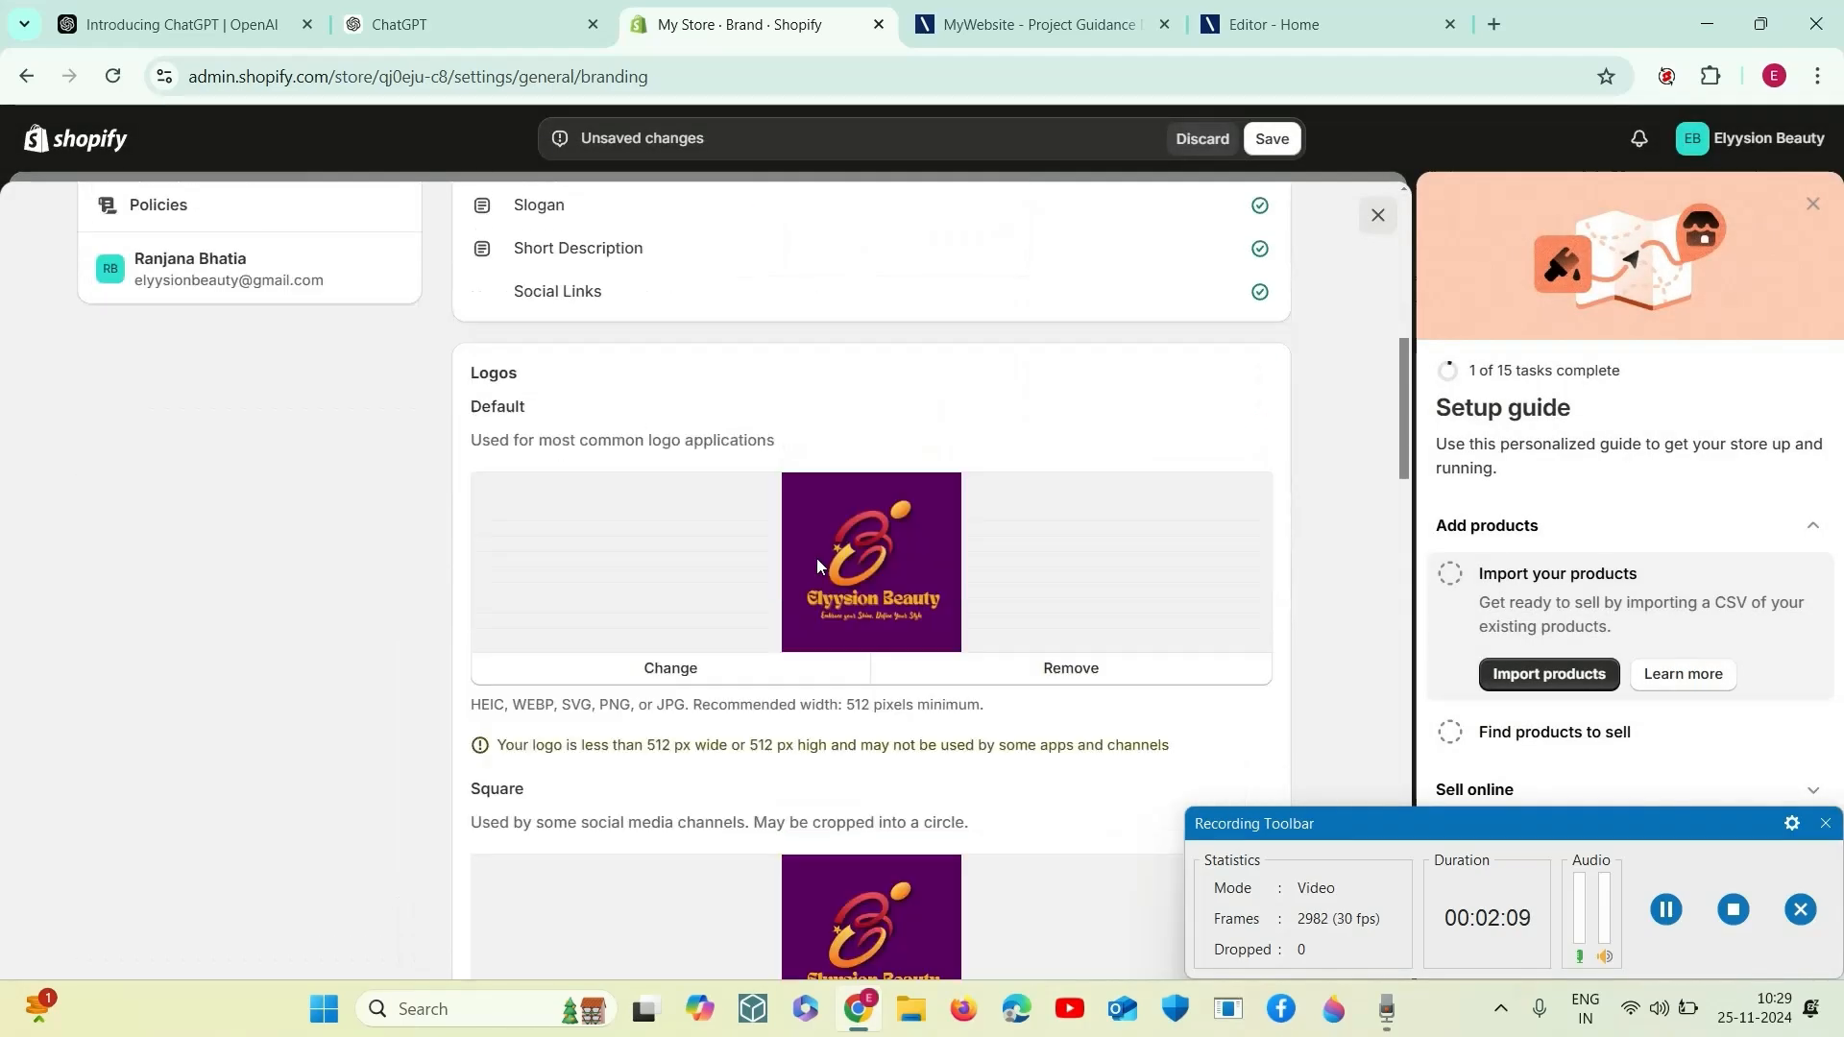
scroll(826, 557, up, 10)
- Save the store's brand settings, agreeing to remove the invalid social links
click(1272, 140)
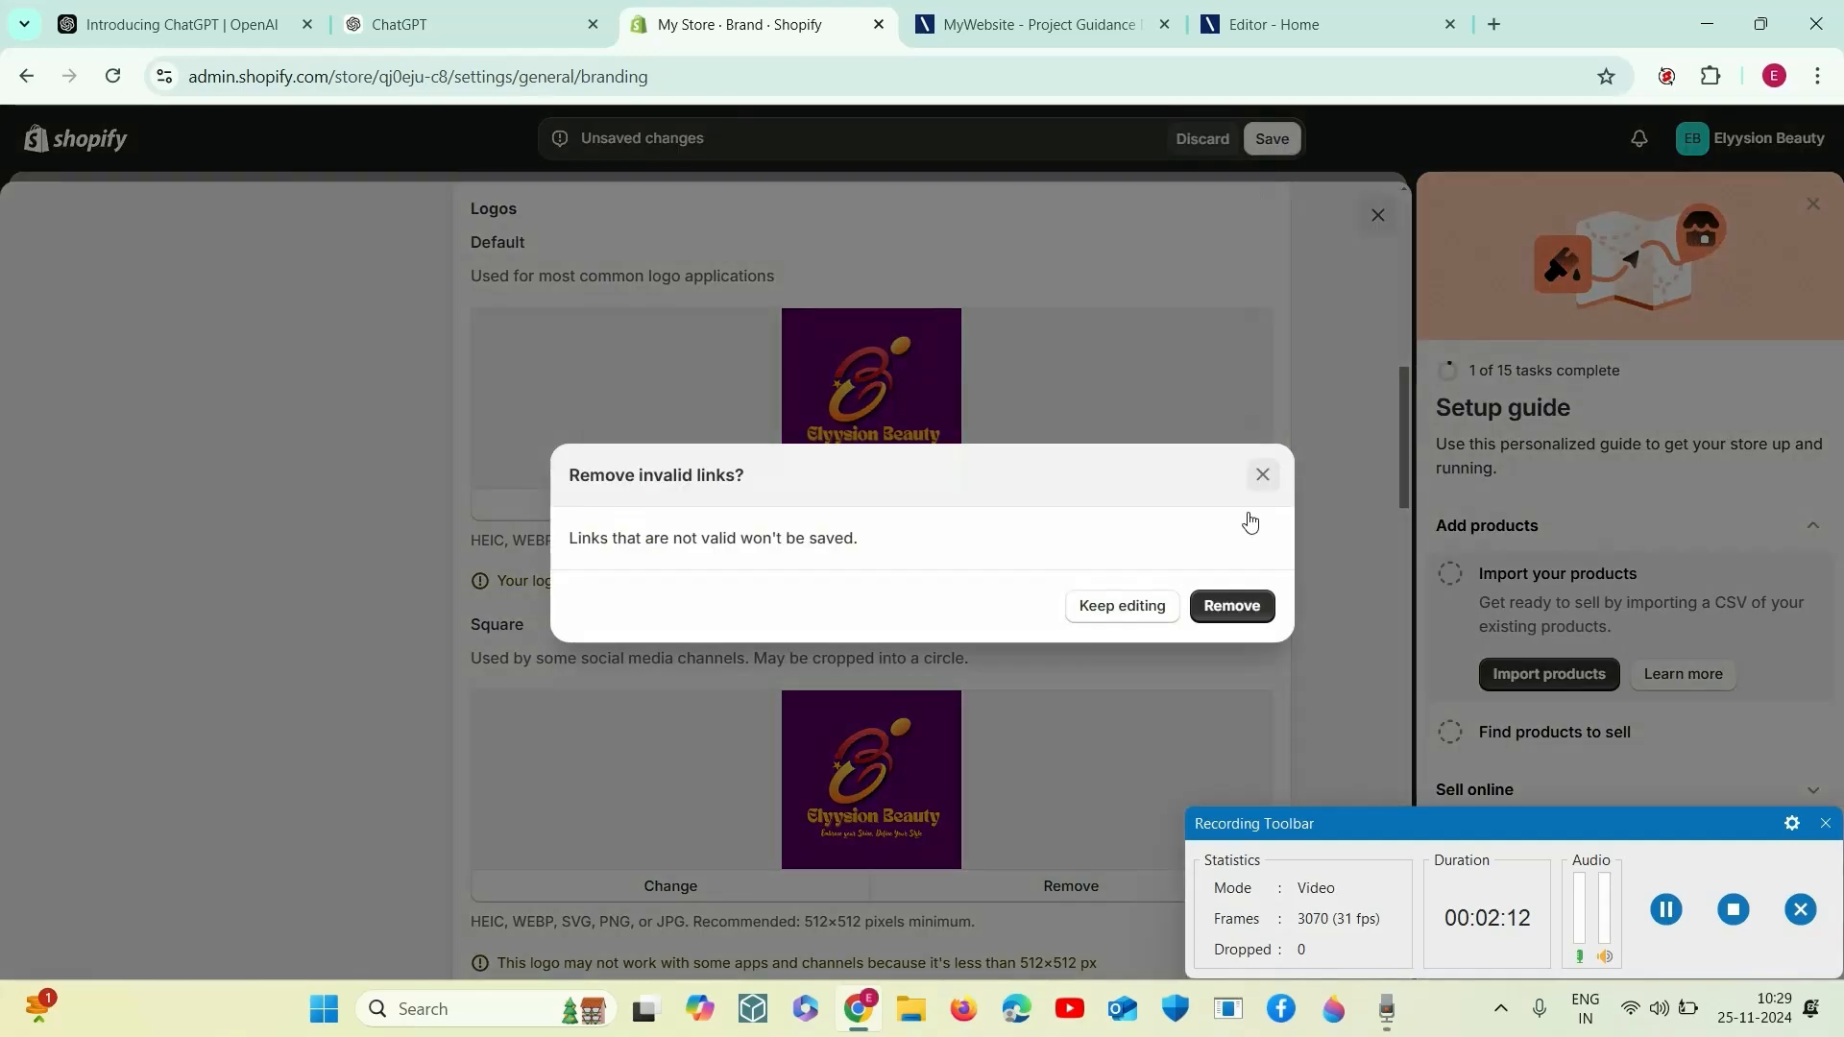
click(1225, 607)
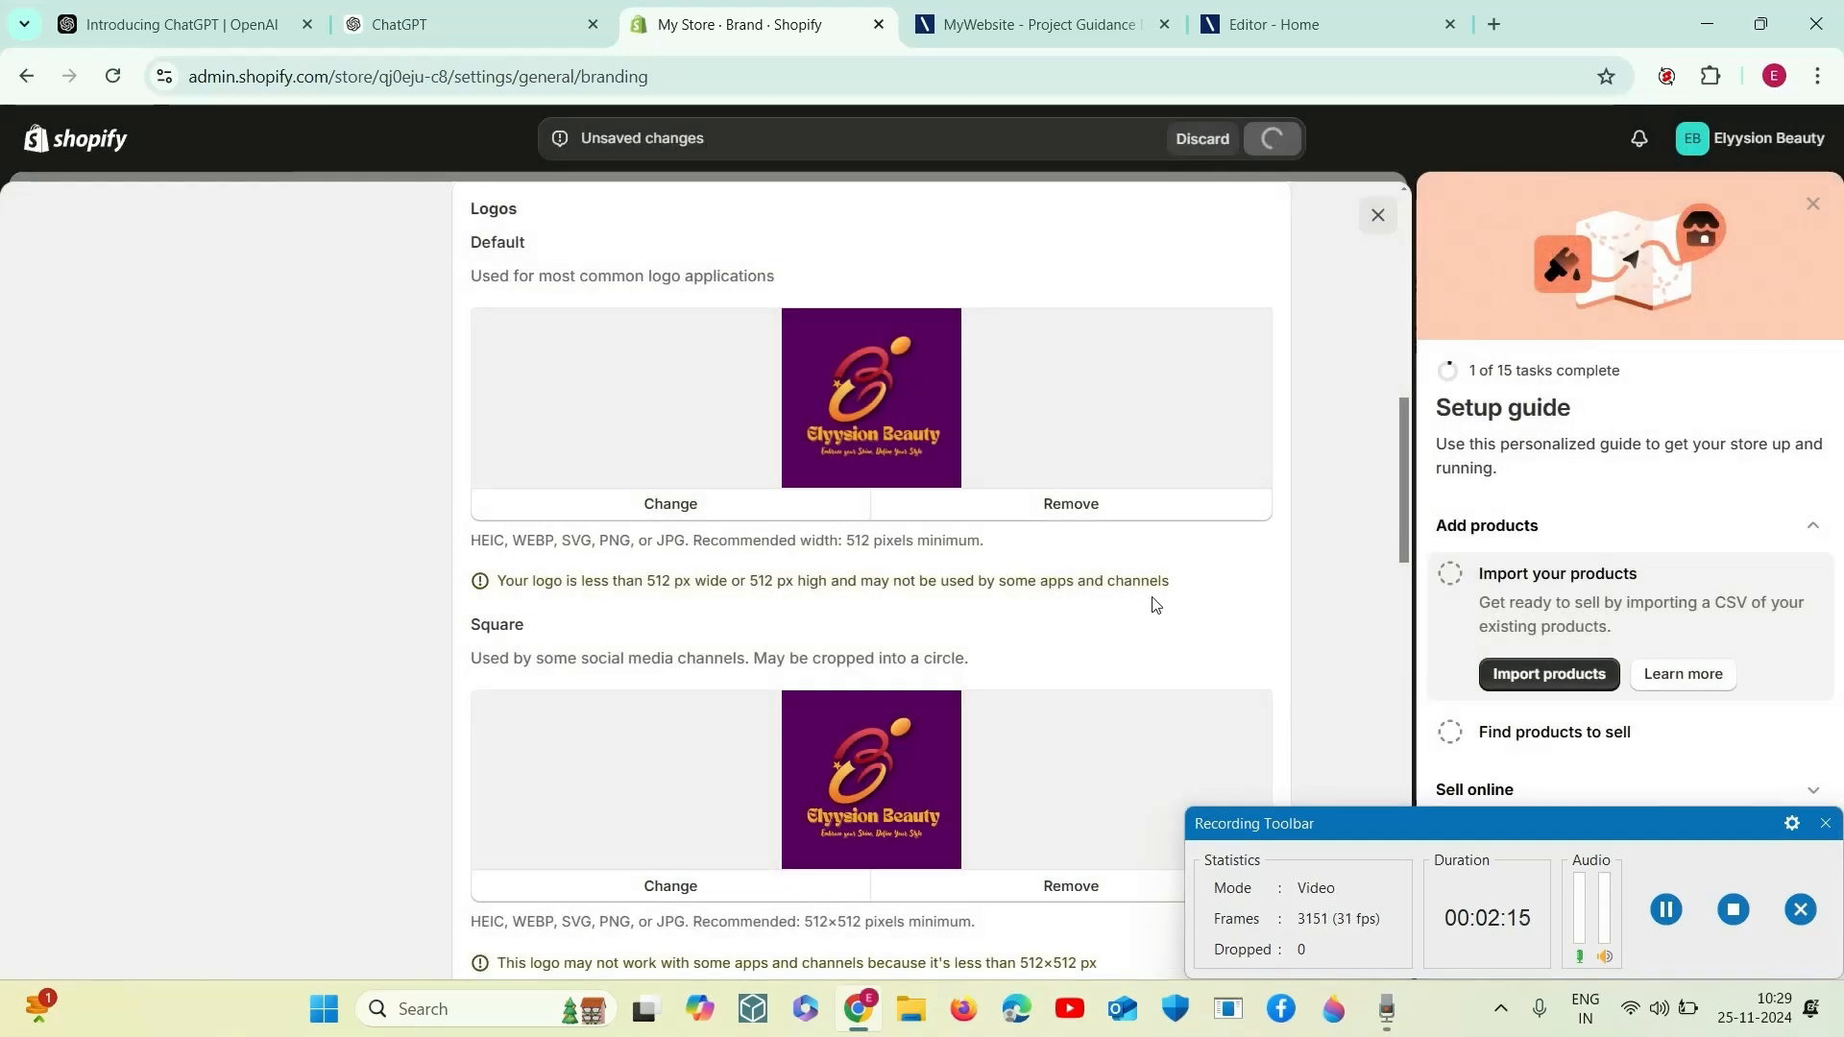
scroll(1047, 603, down, 10)
scroll(1080, 548, down, 3)
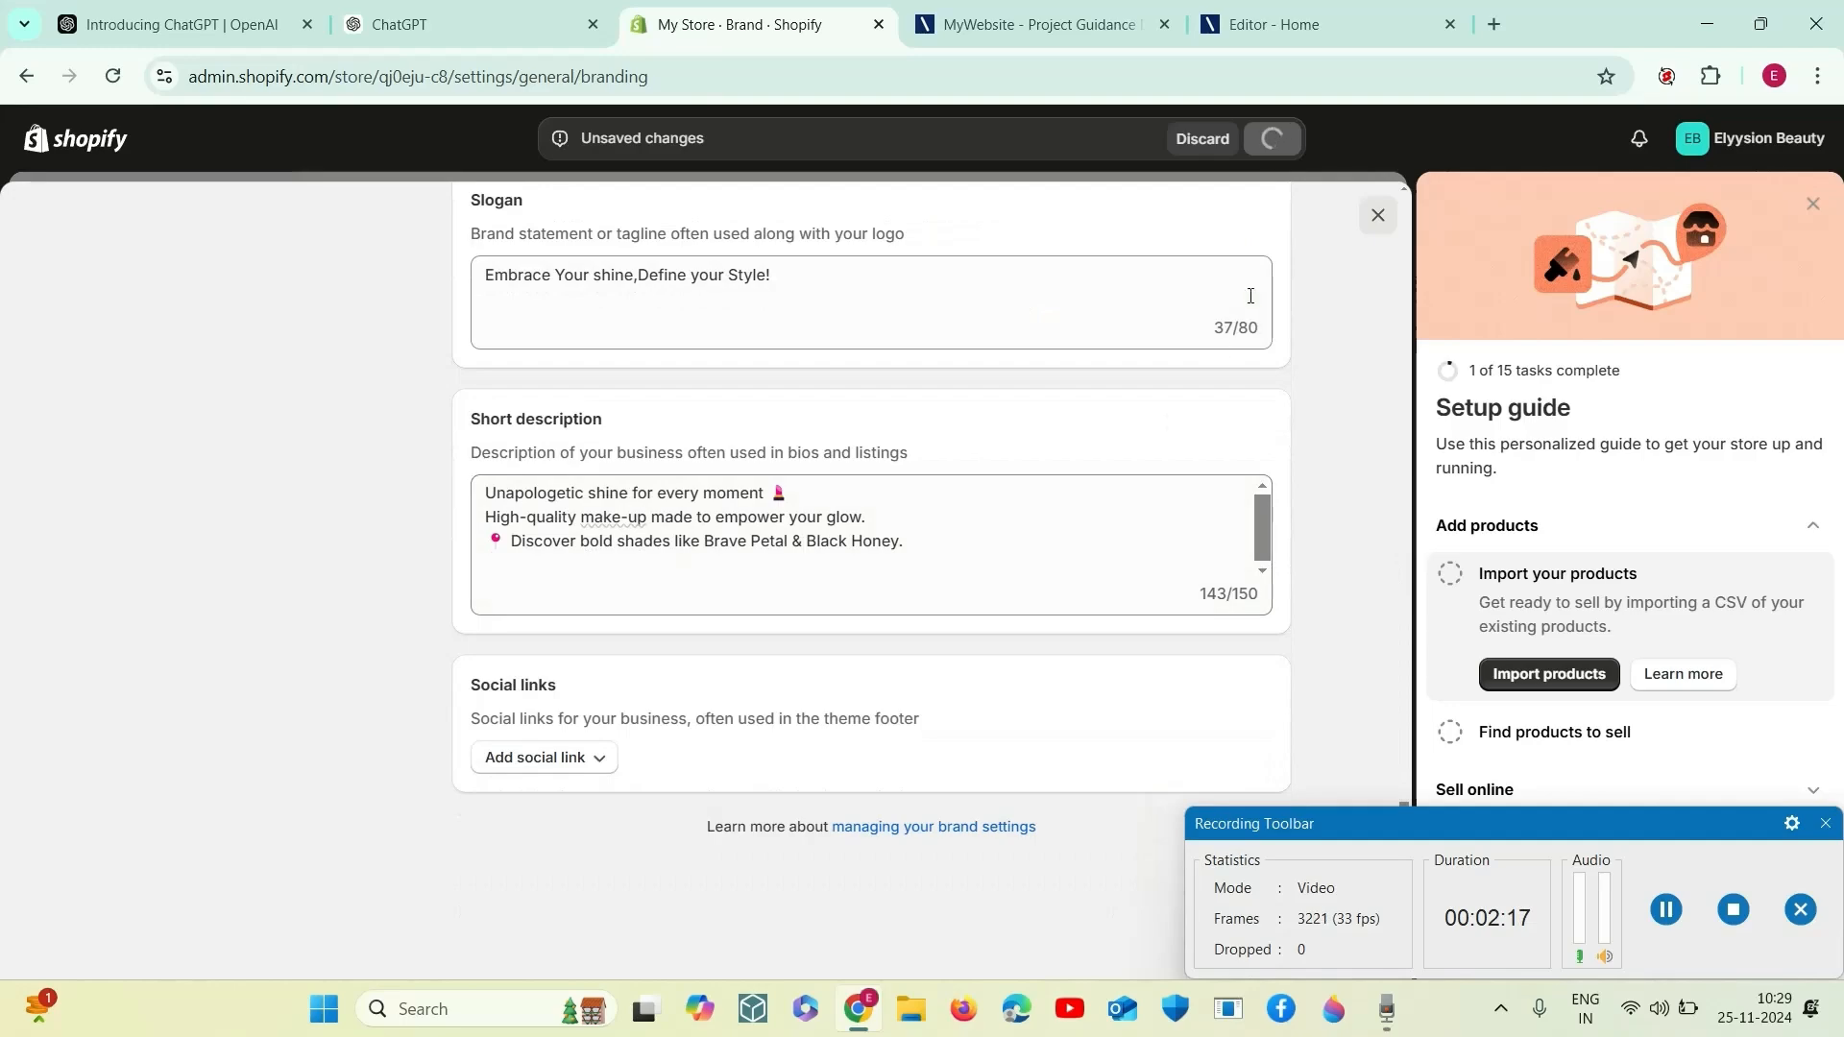
scroll(1052, 552, up, 15)
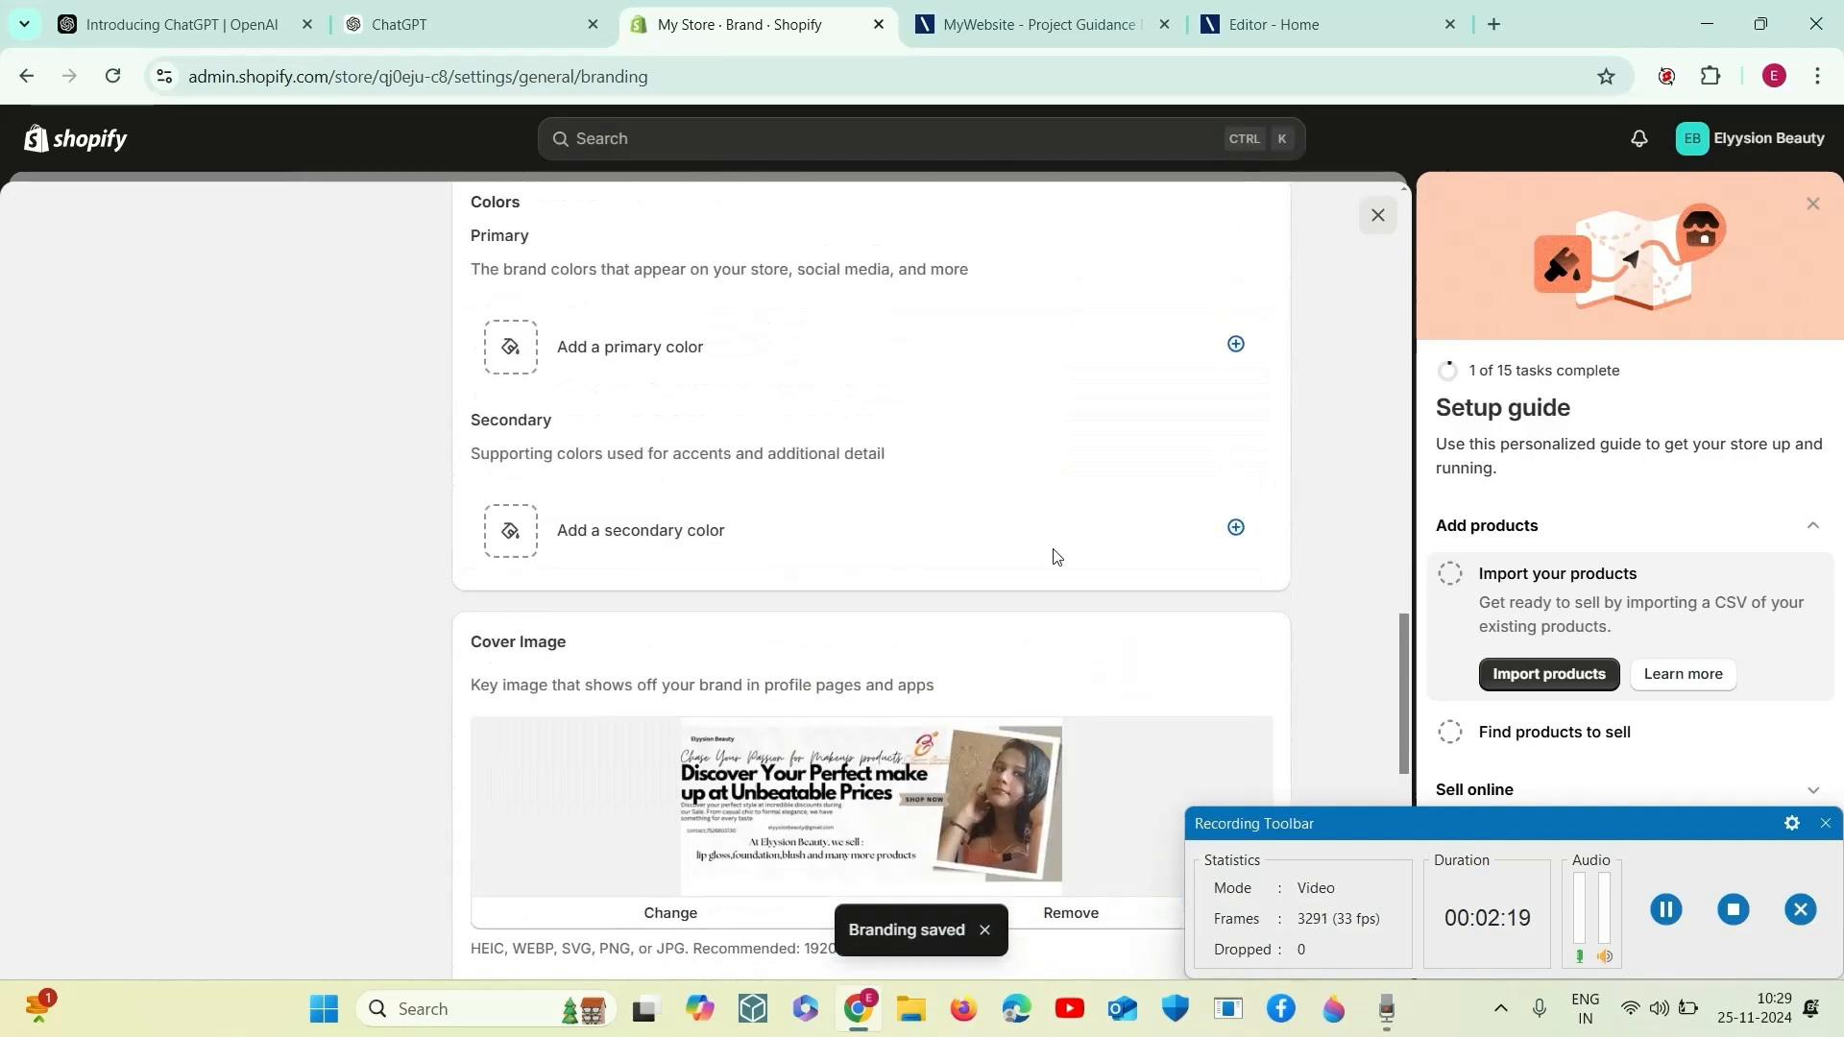
scroll(1060, 554, up, 4)
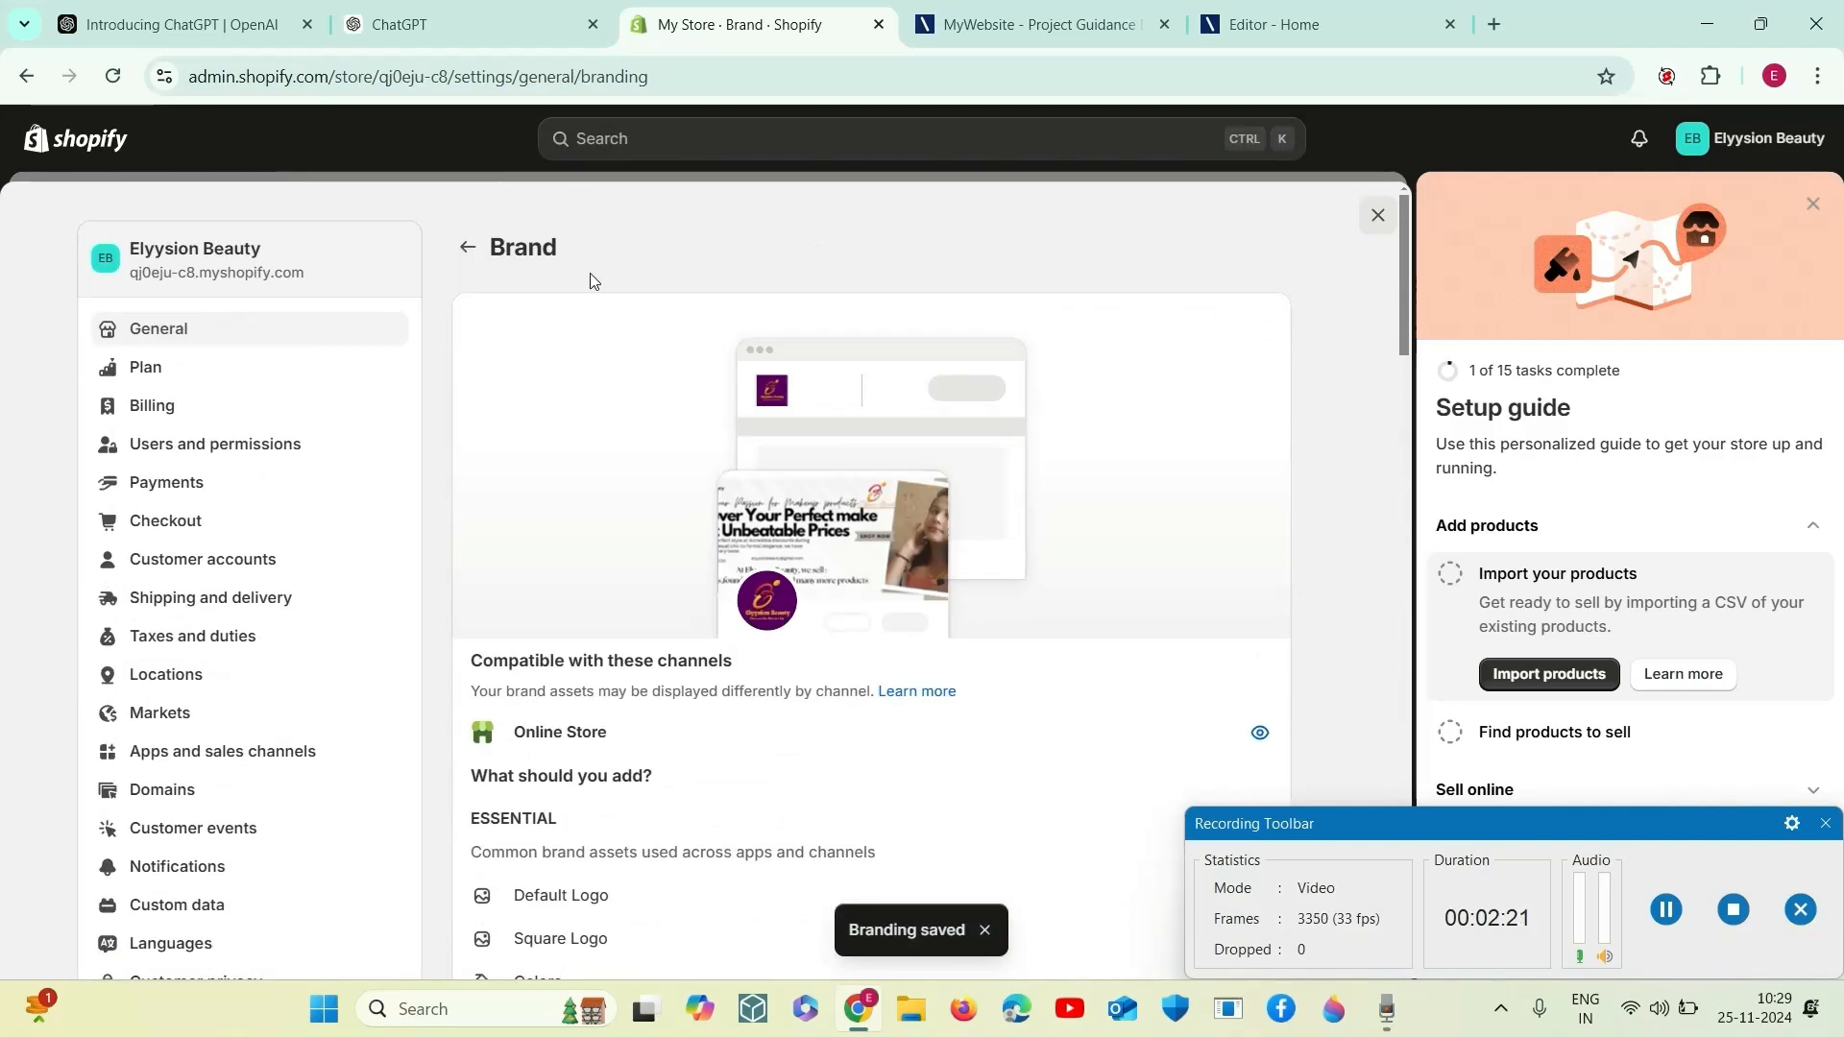
- Return to the general settings, open Shopify's change log from the resources, and go back to the store settings
click(467, 247)
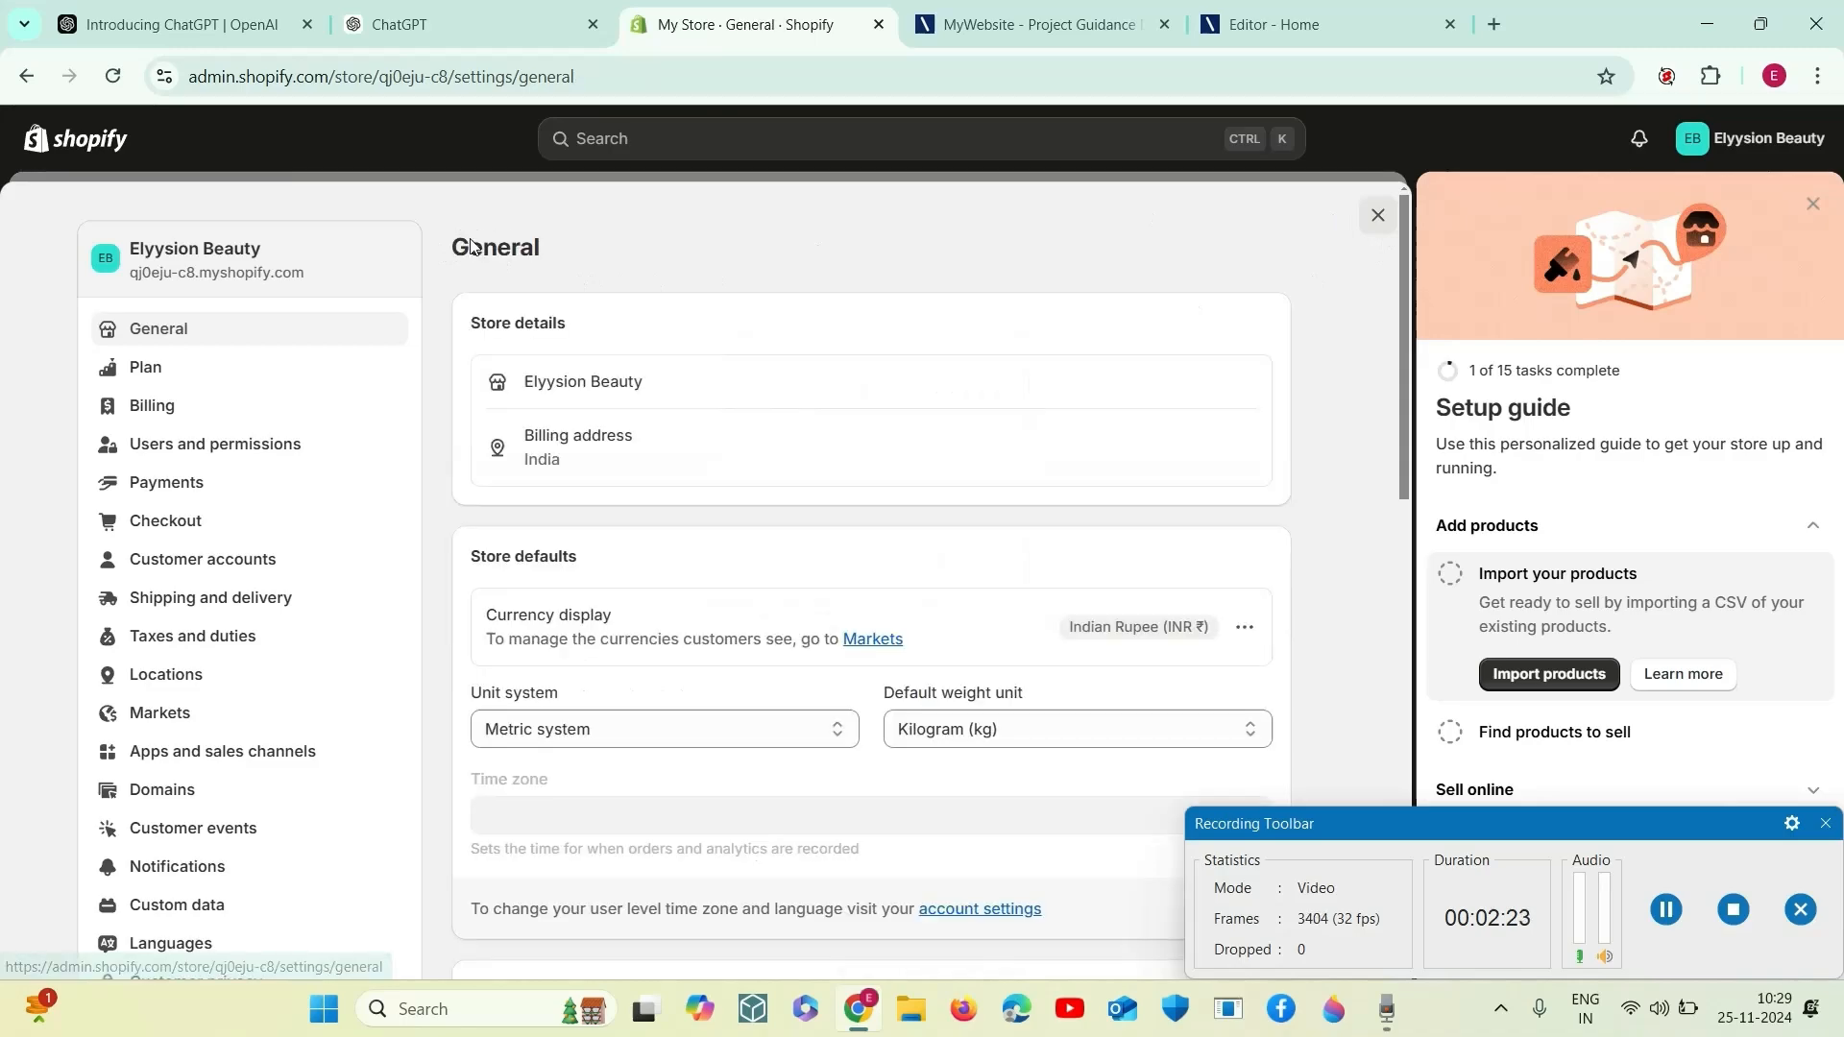
scroll(776, 526, down, 5)
scroll(777, 527, down, 7)
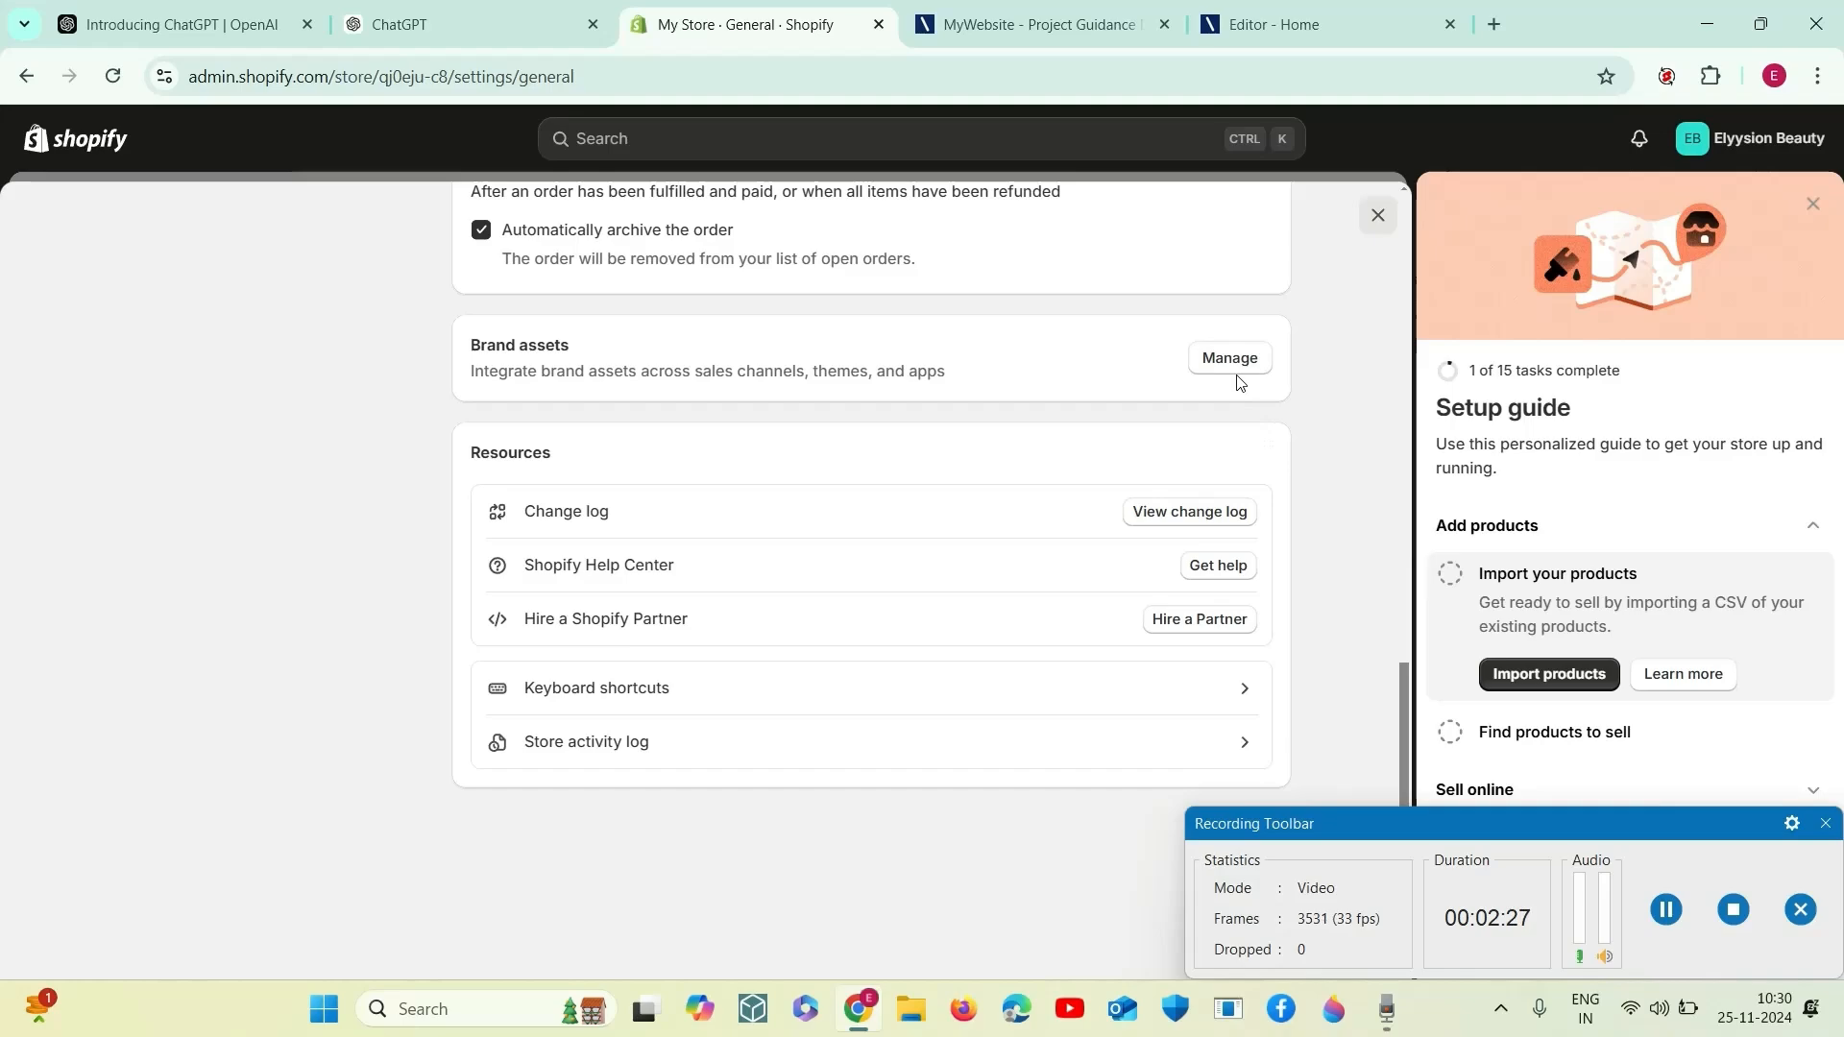
click(1190, 511)
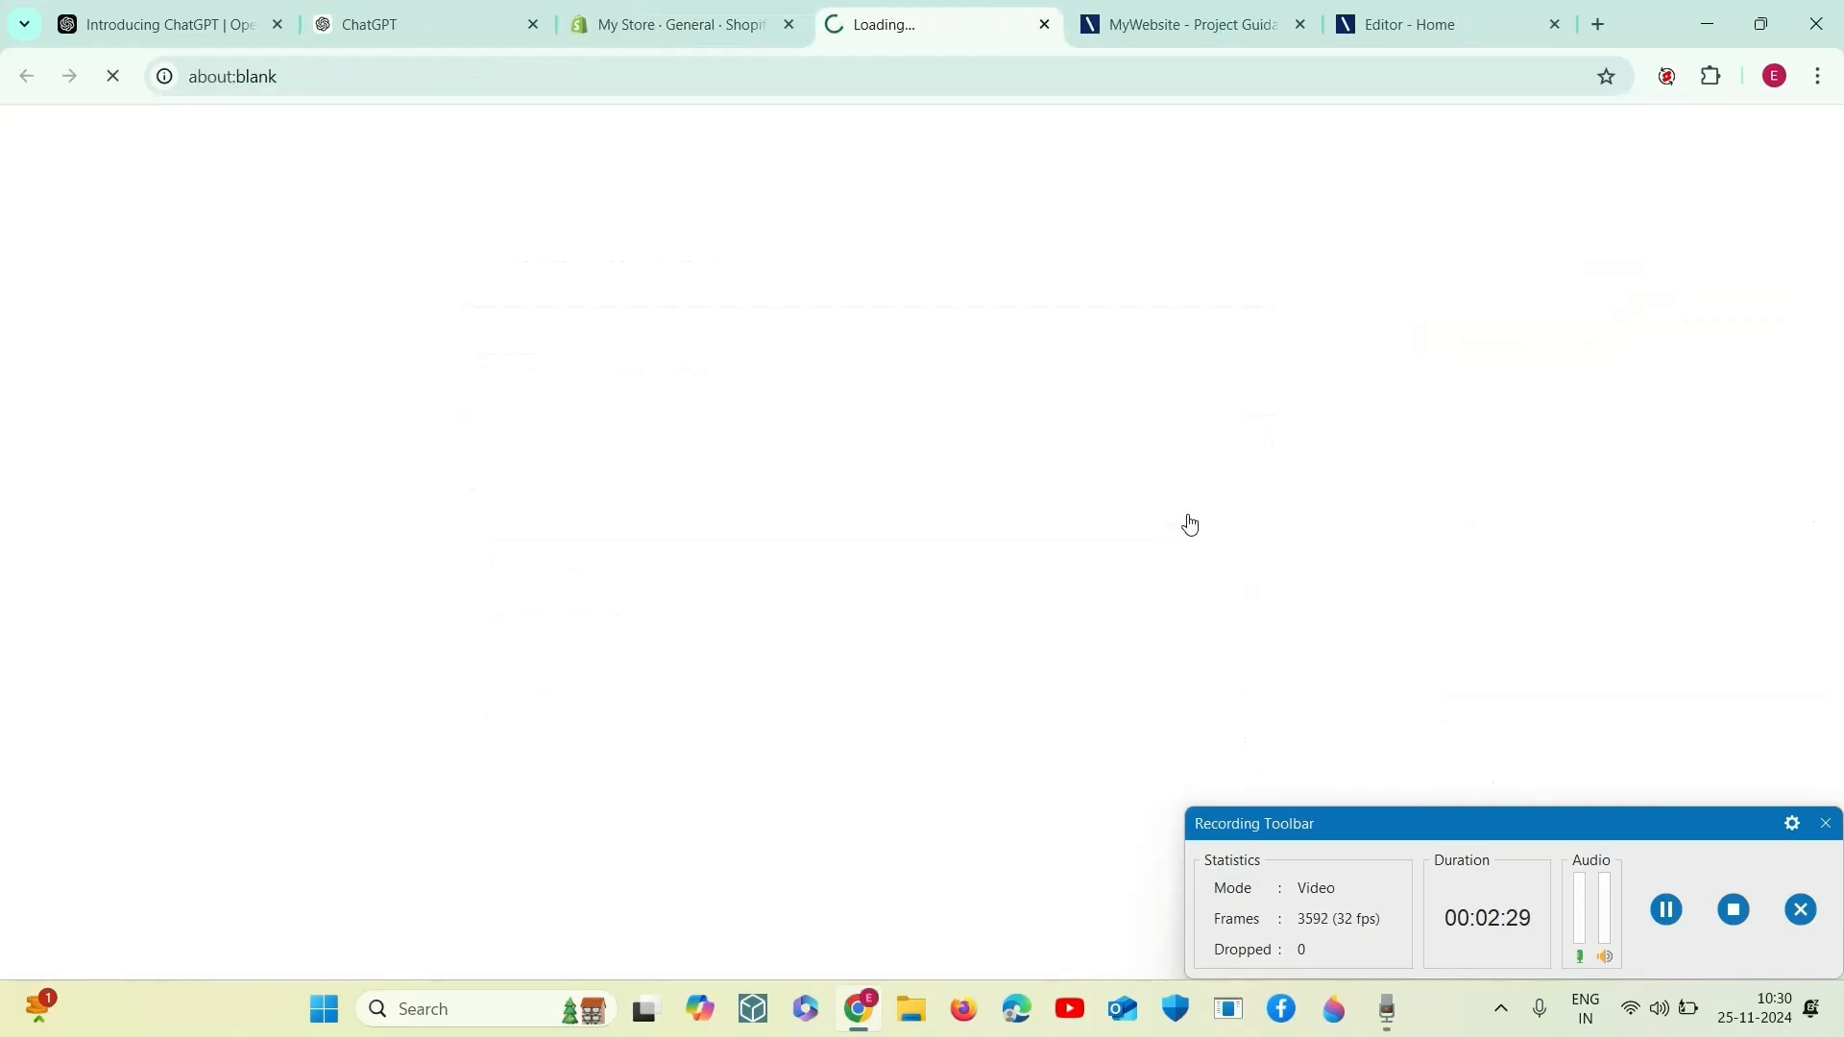
click(660, 23)
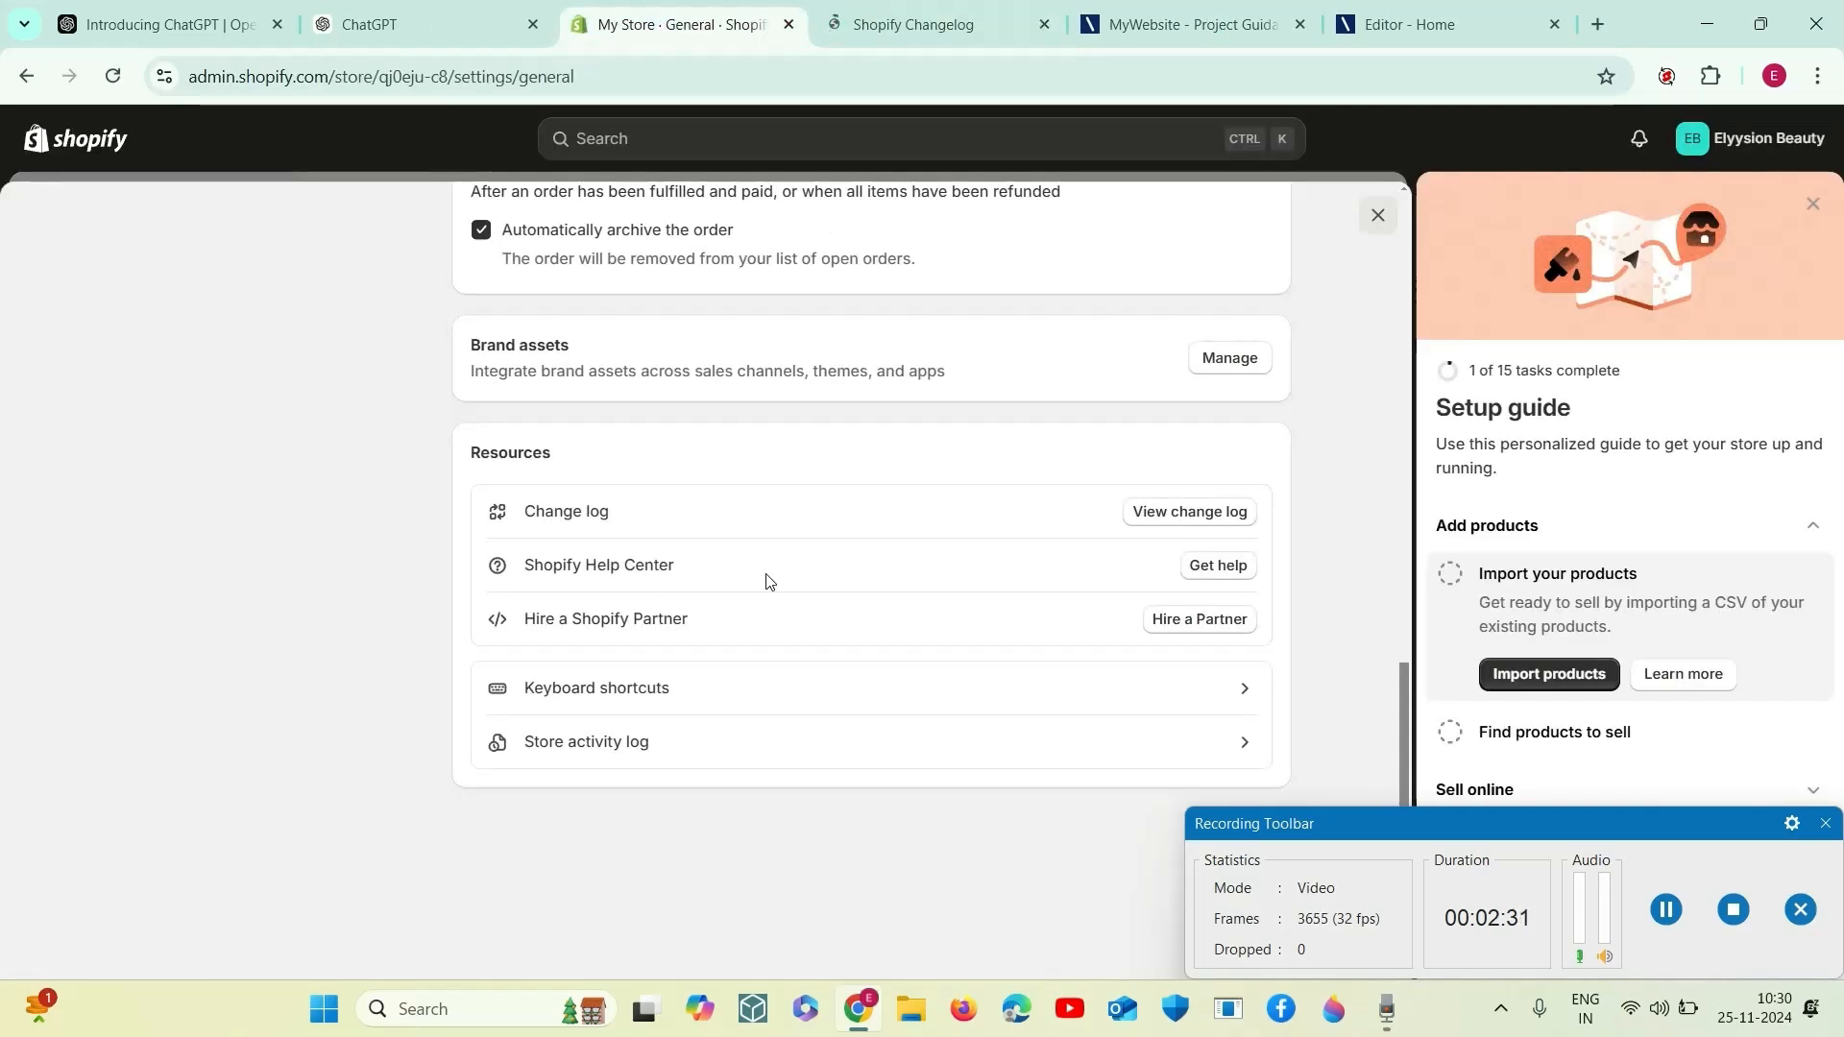
- Open the page for hiring a Shopify Partner from the resources and return to the store settings
click(1179, 641)
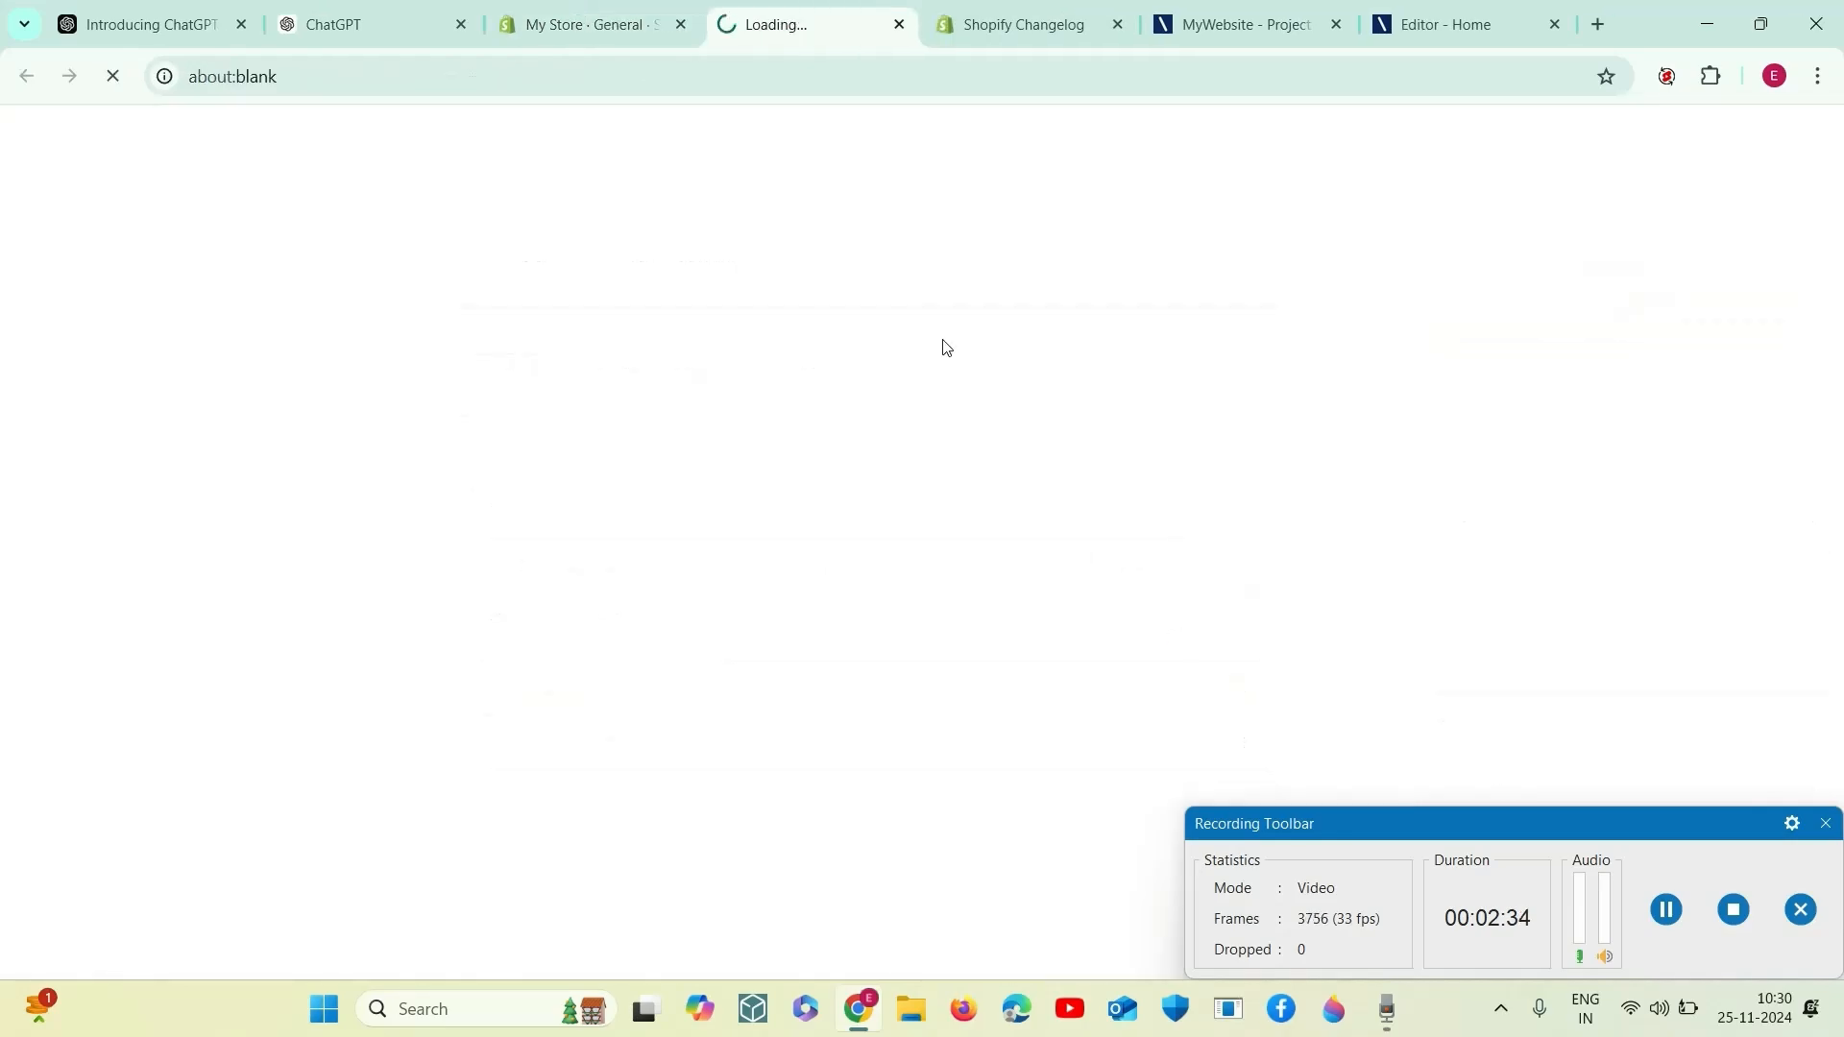
click(586, 23)
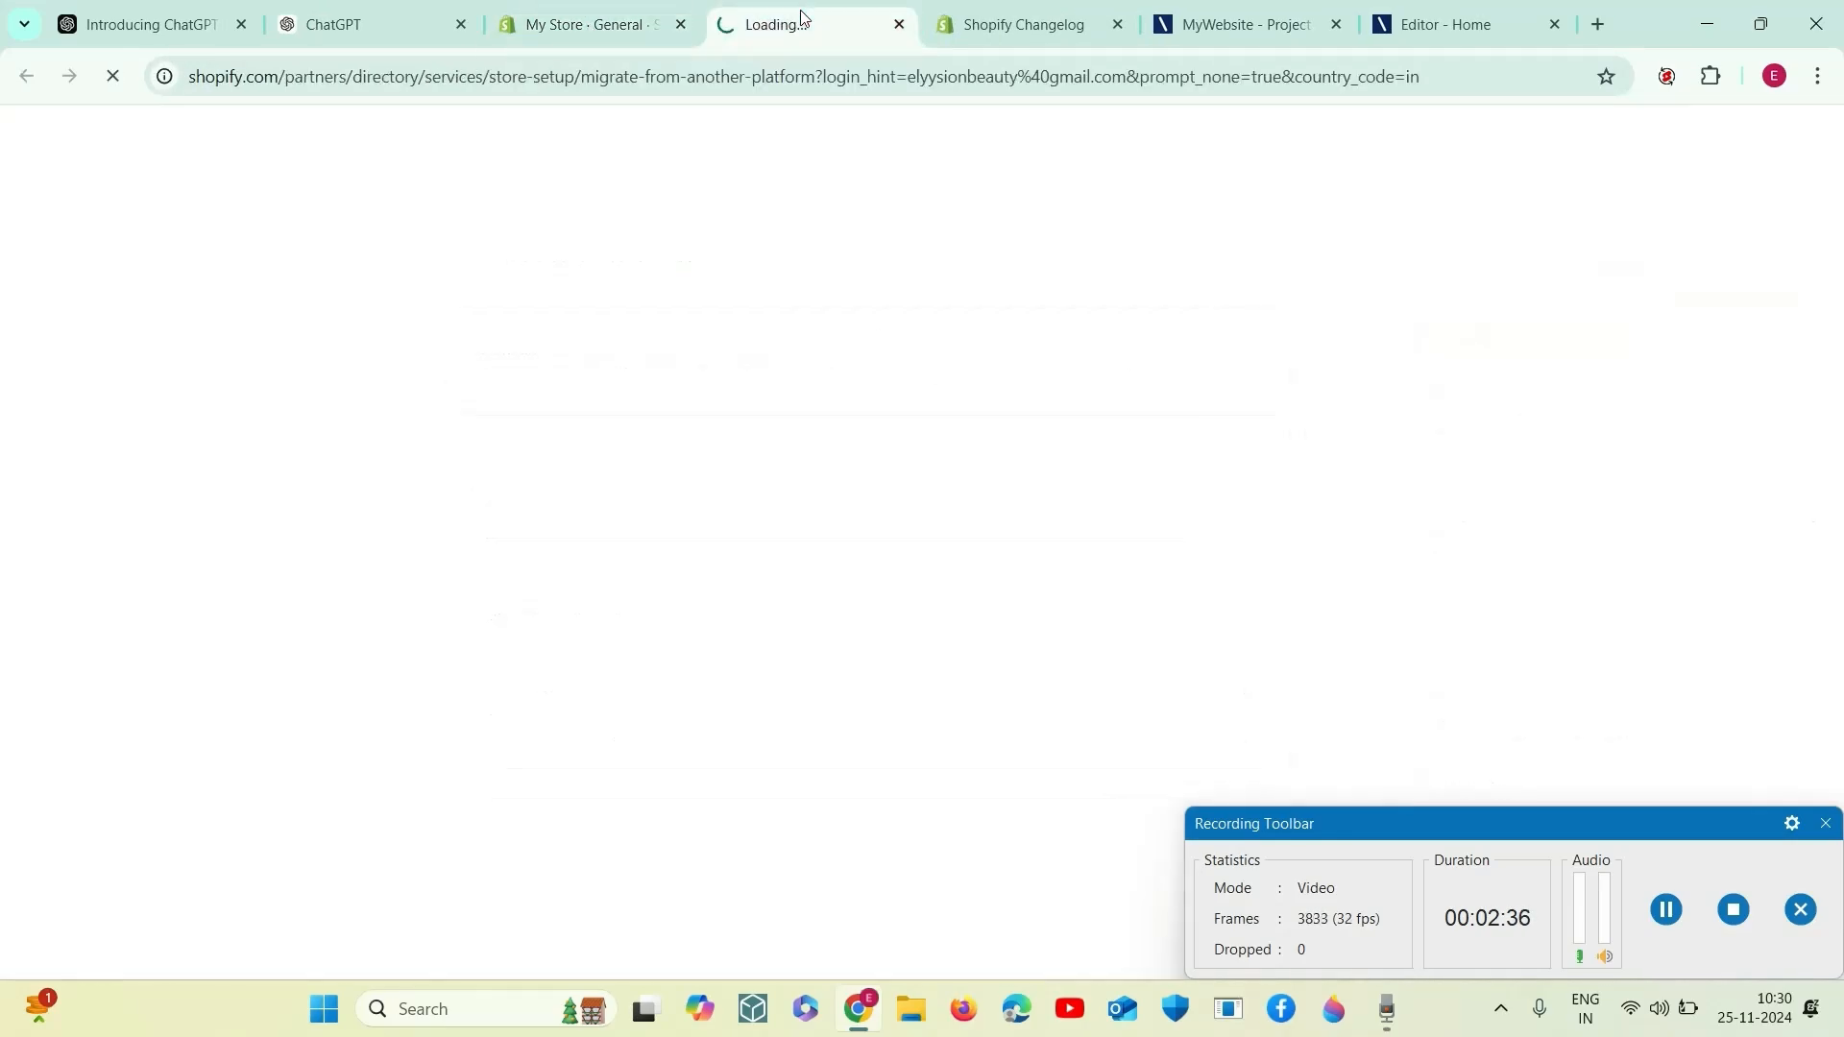
click(584, 19)
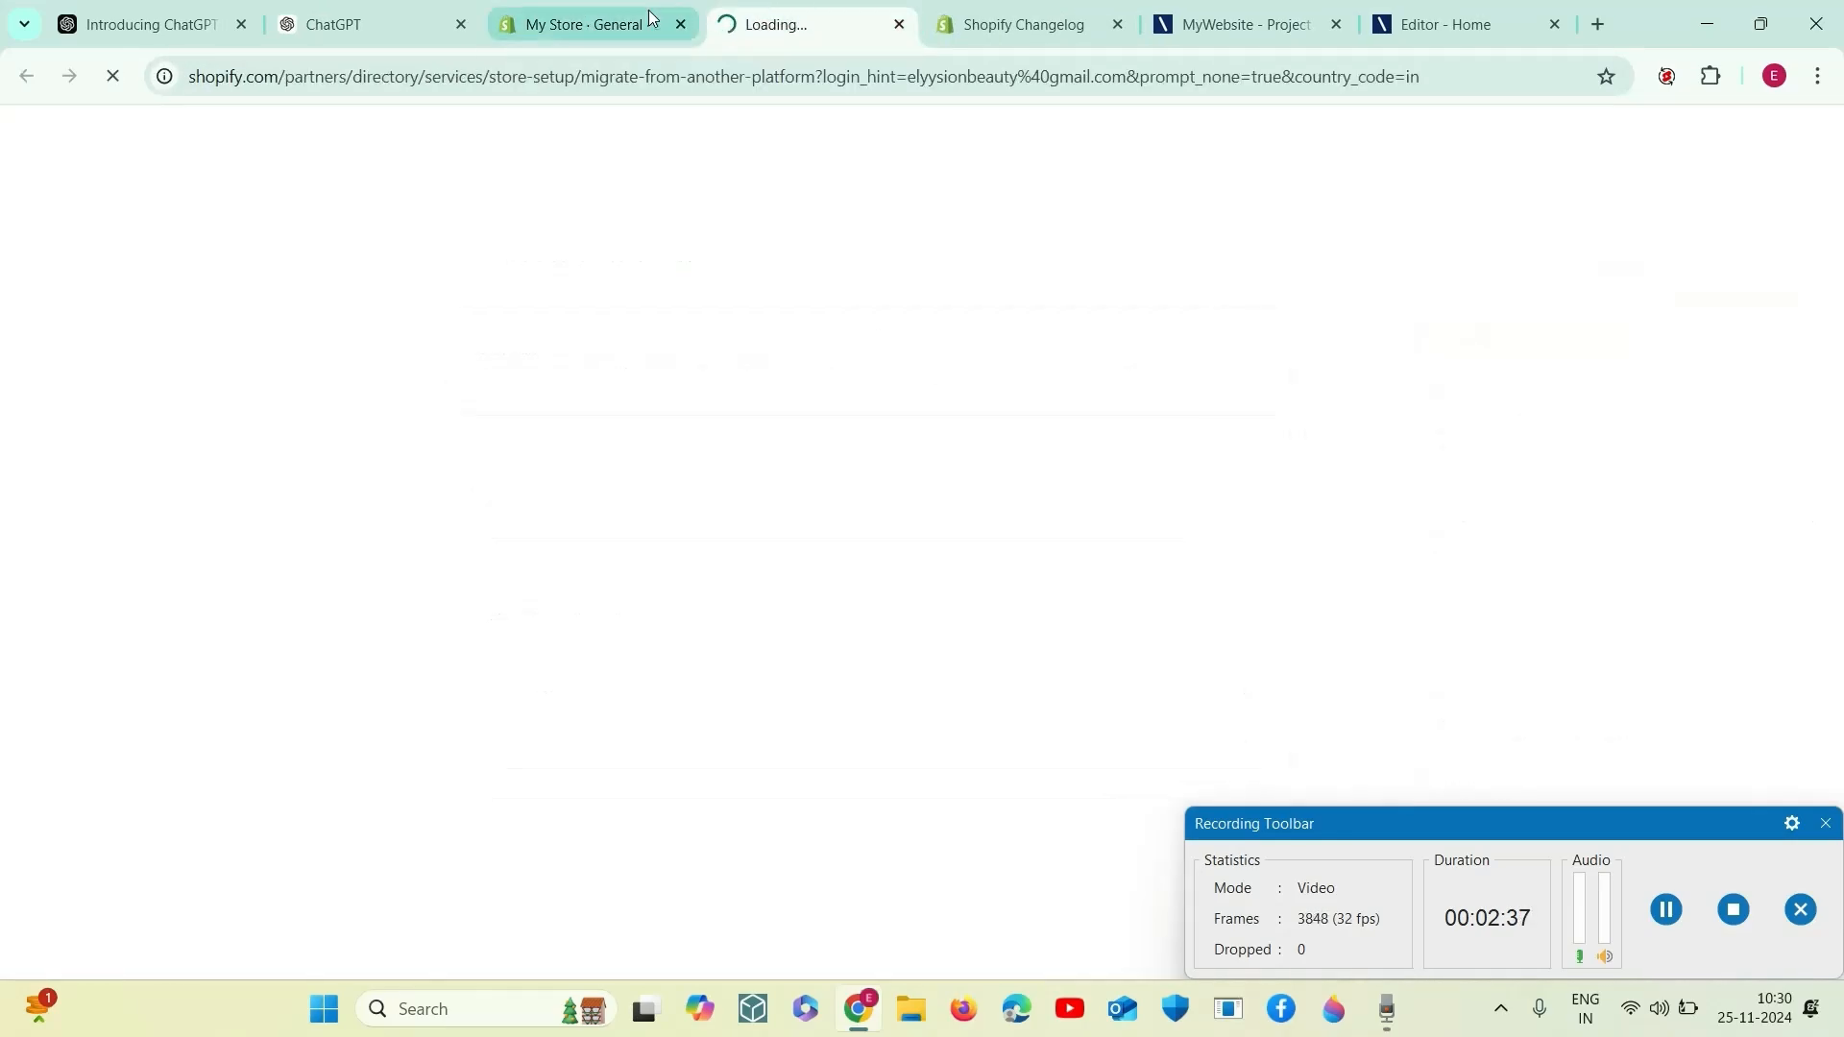
- Open the store activity log and look through its recorded events
click(1246, 744)
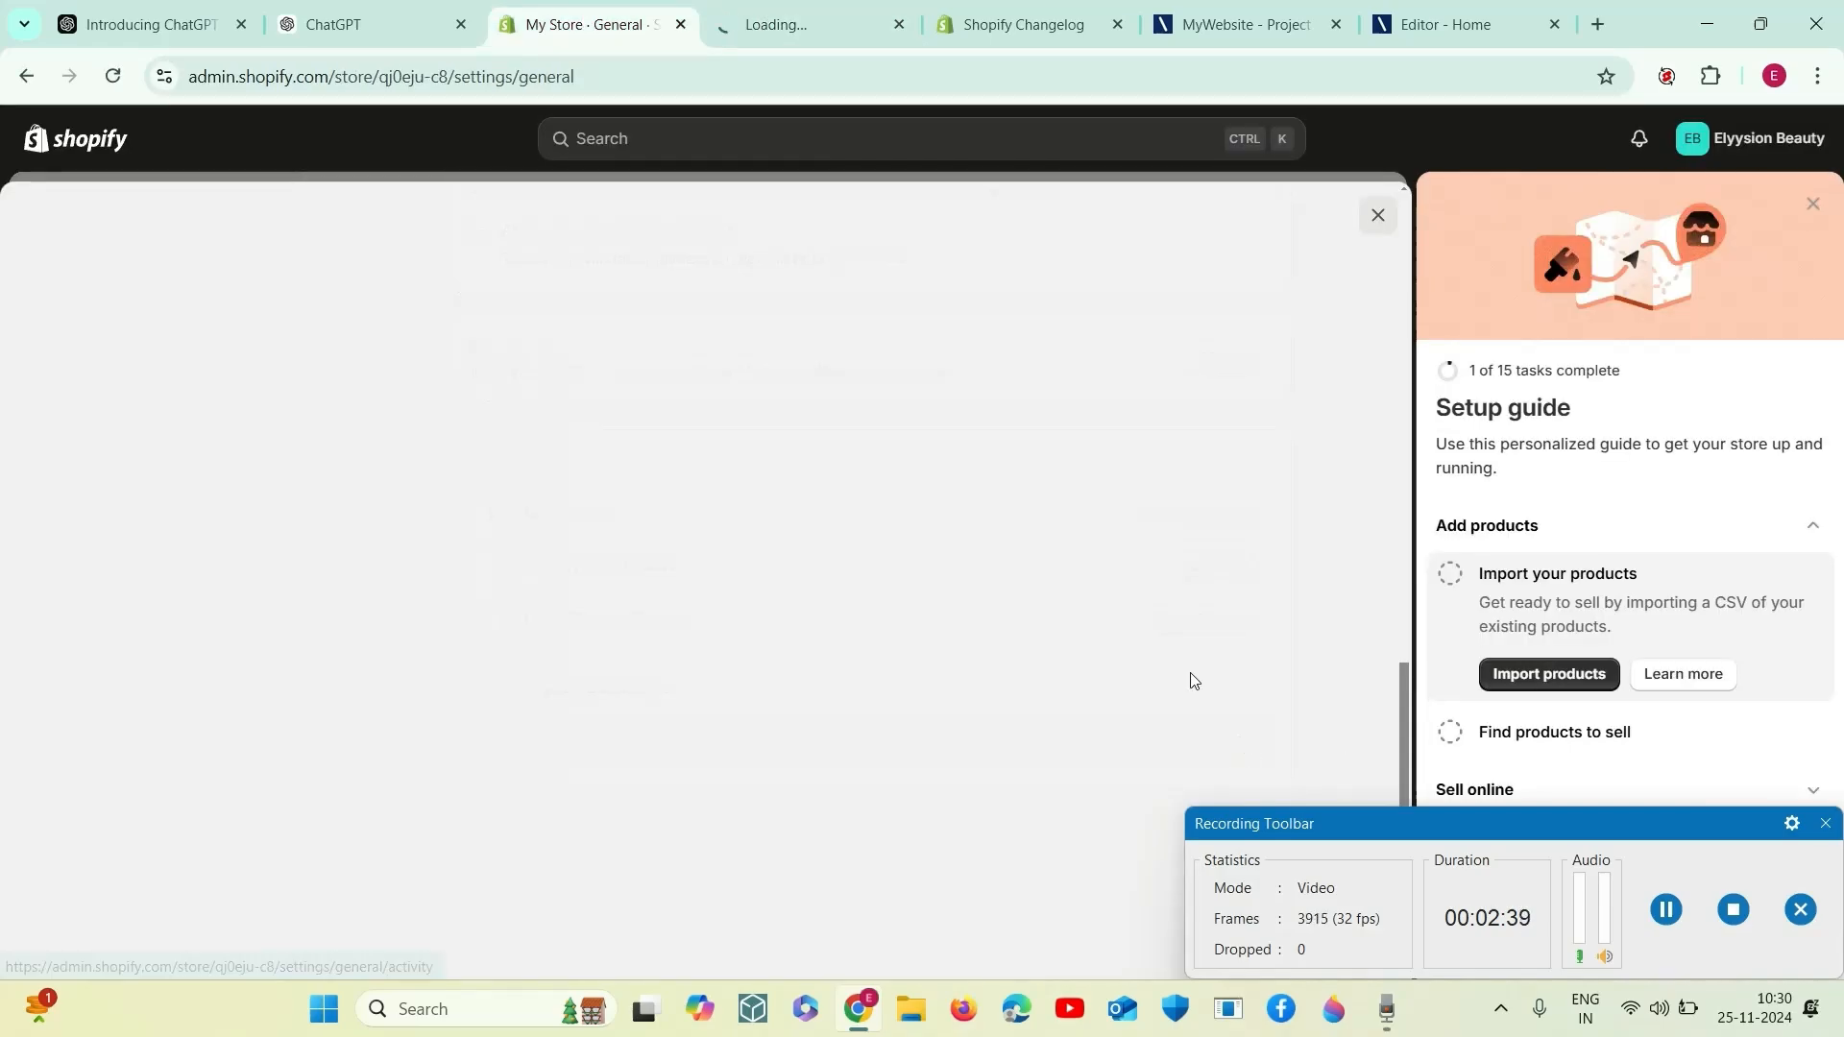
click(804, 27)
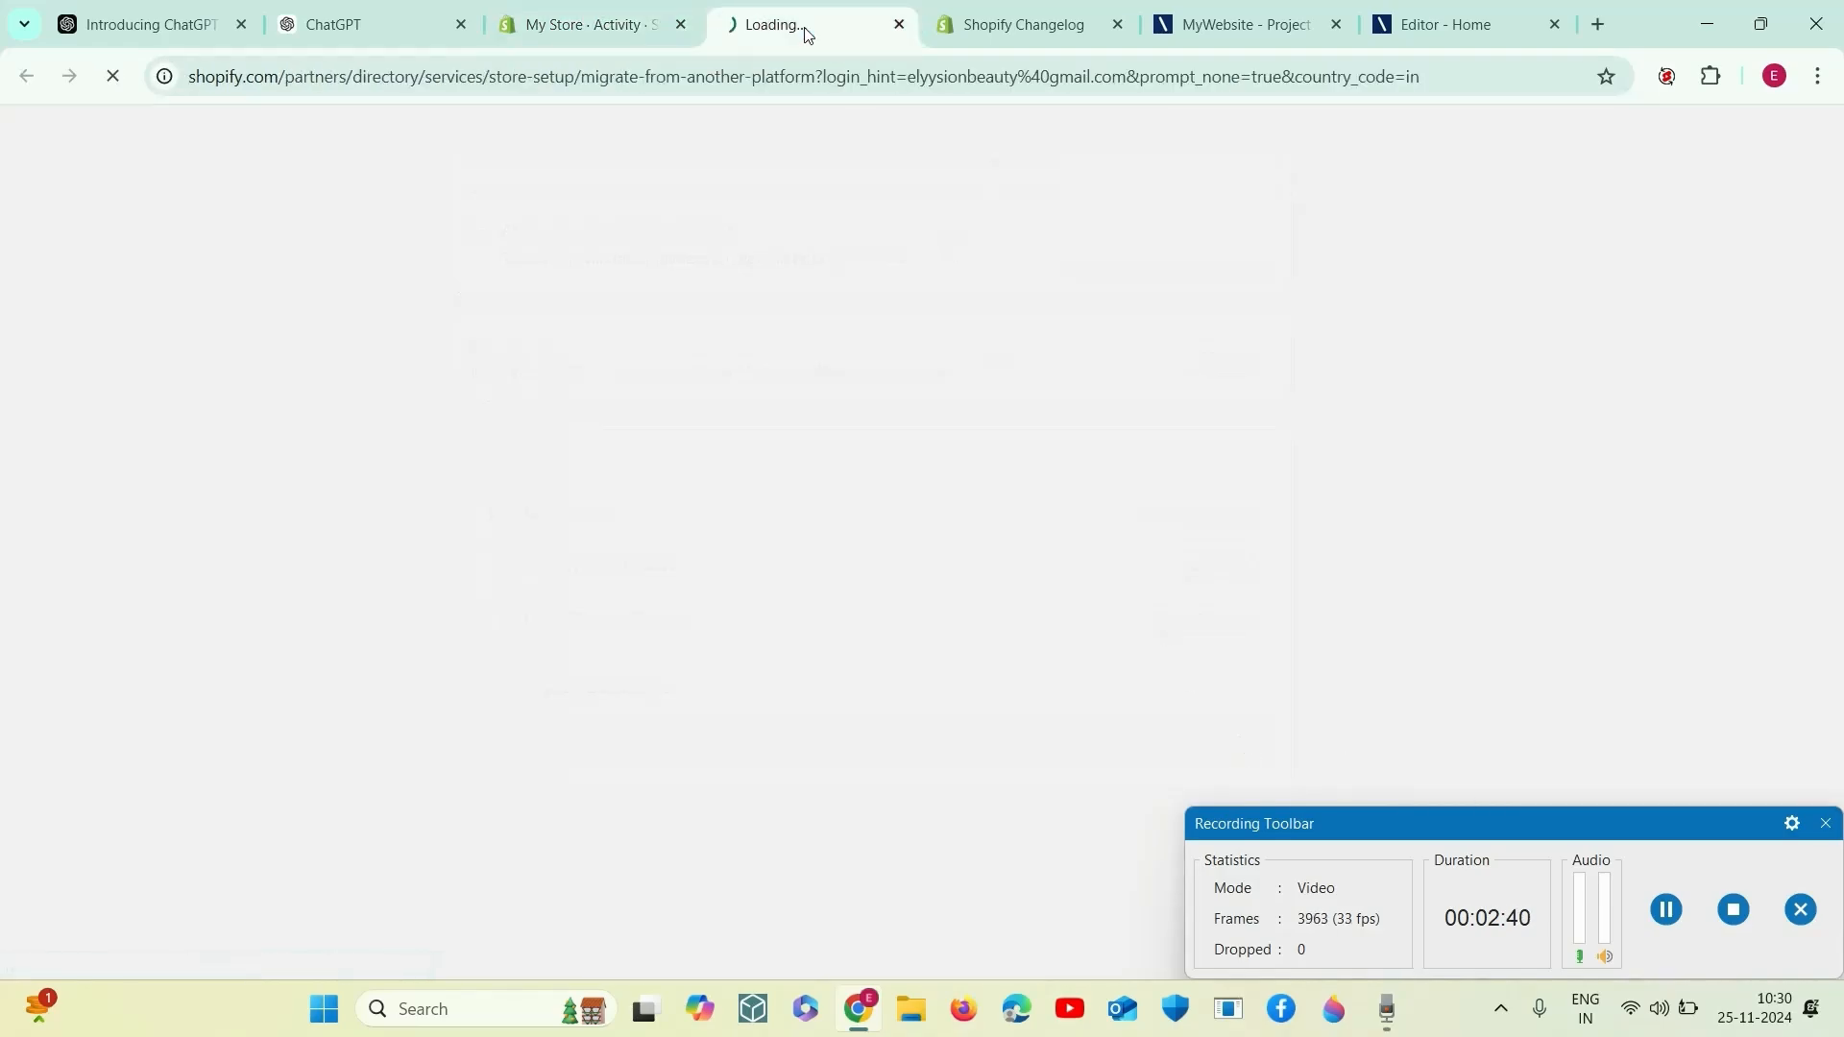
click(595, 24)
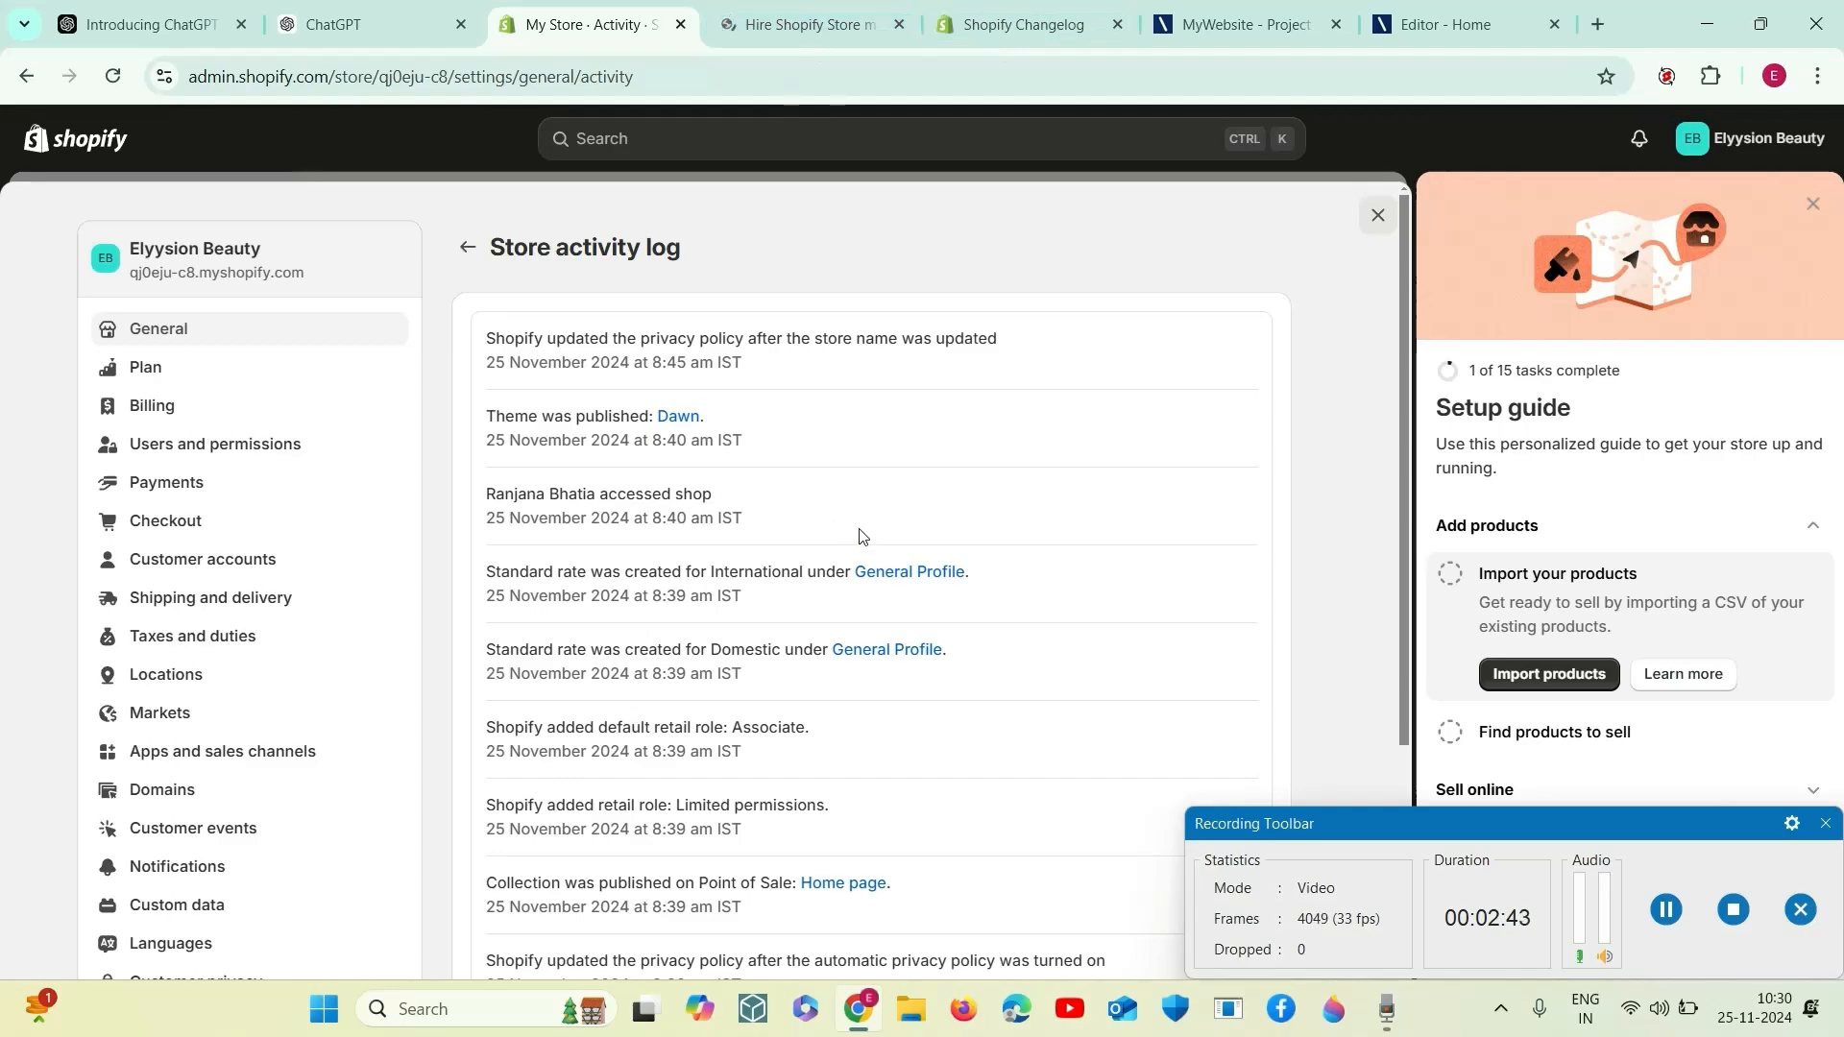
scroll(807, 576, down, 3)
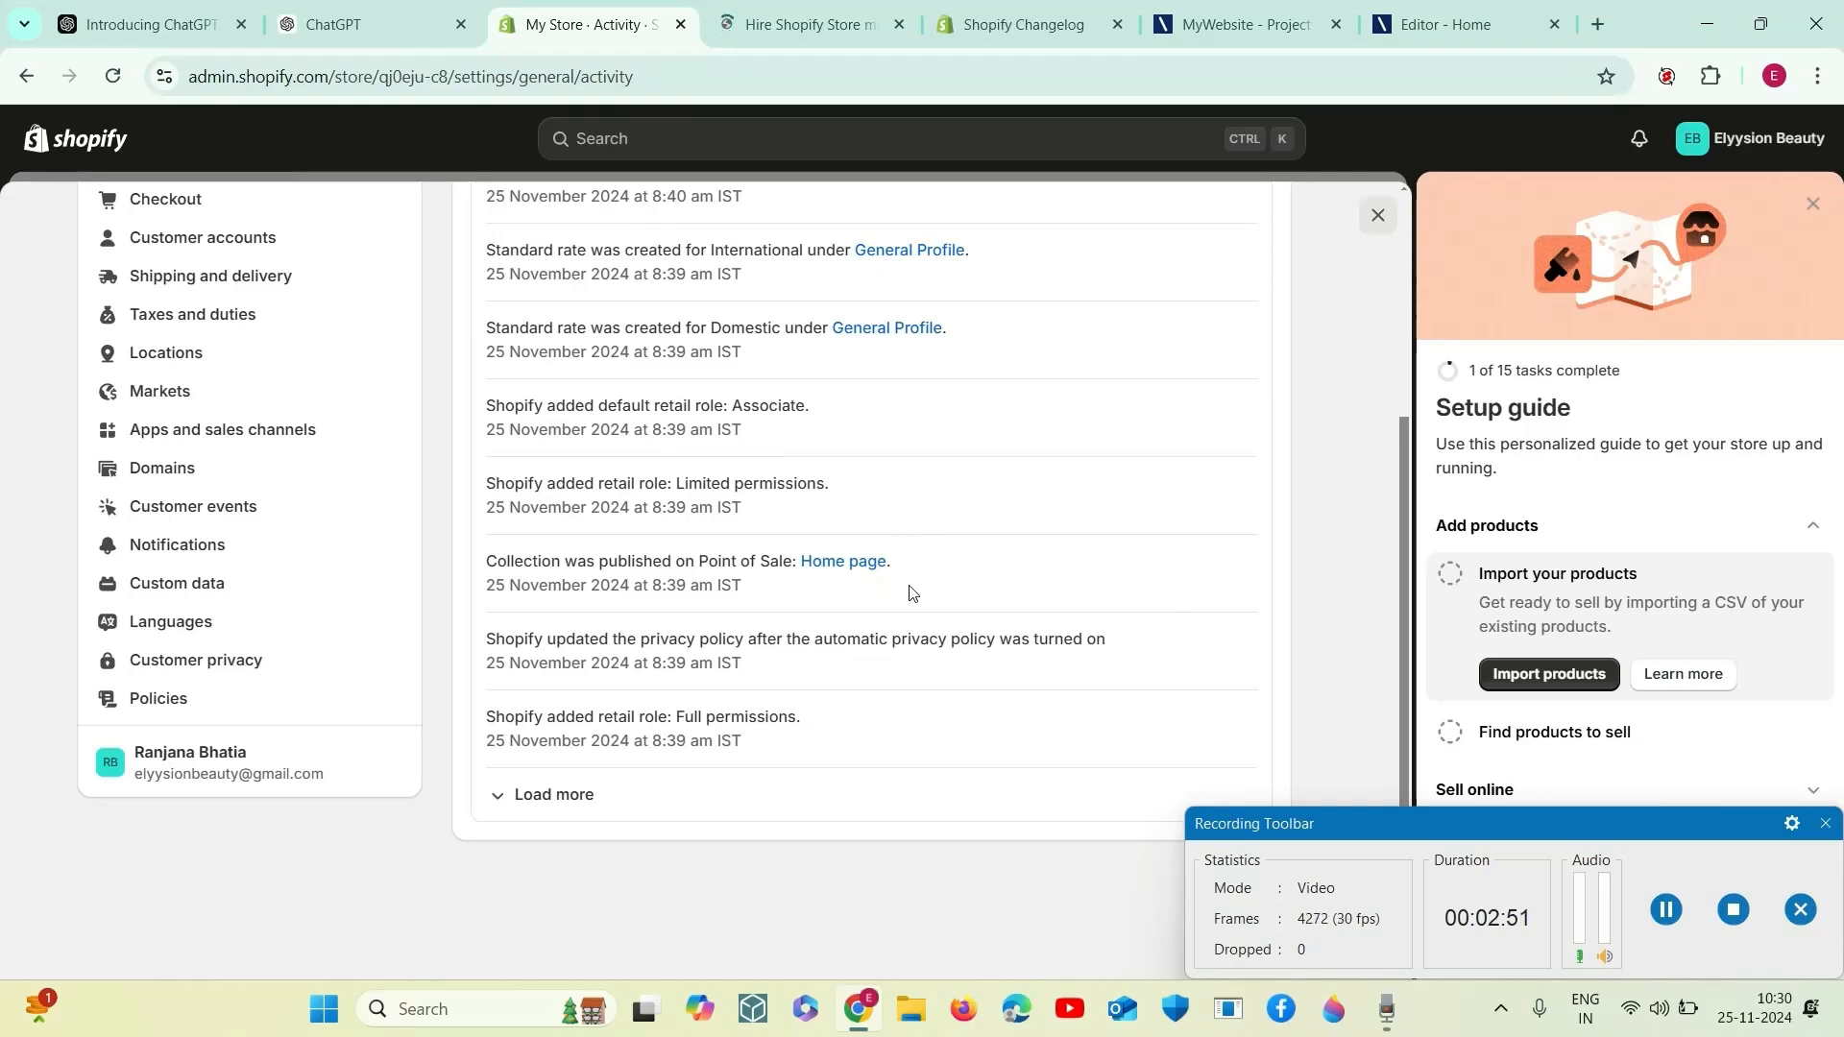
- Look through the dated update entries in the Shopify Changelog and close its page
click(805, 27)
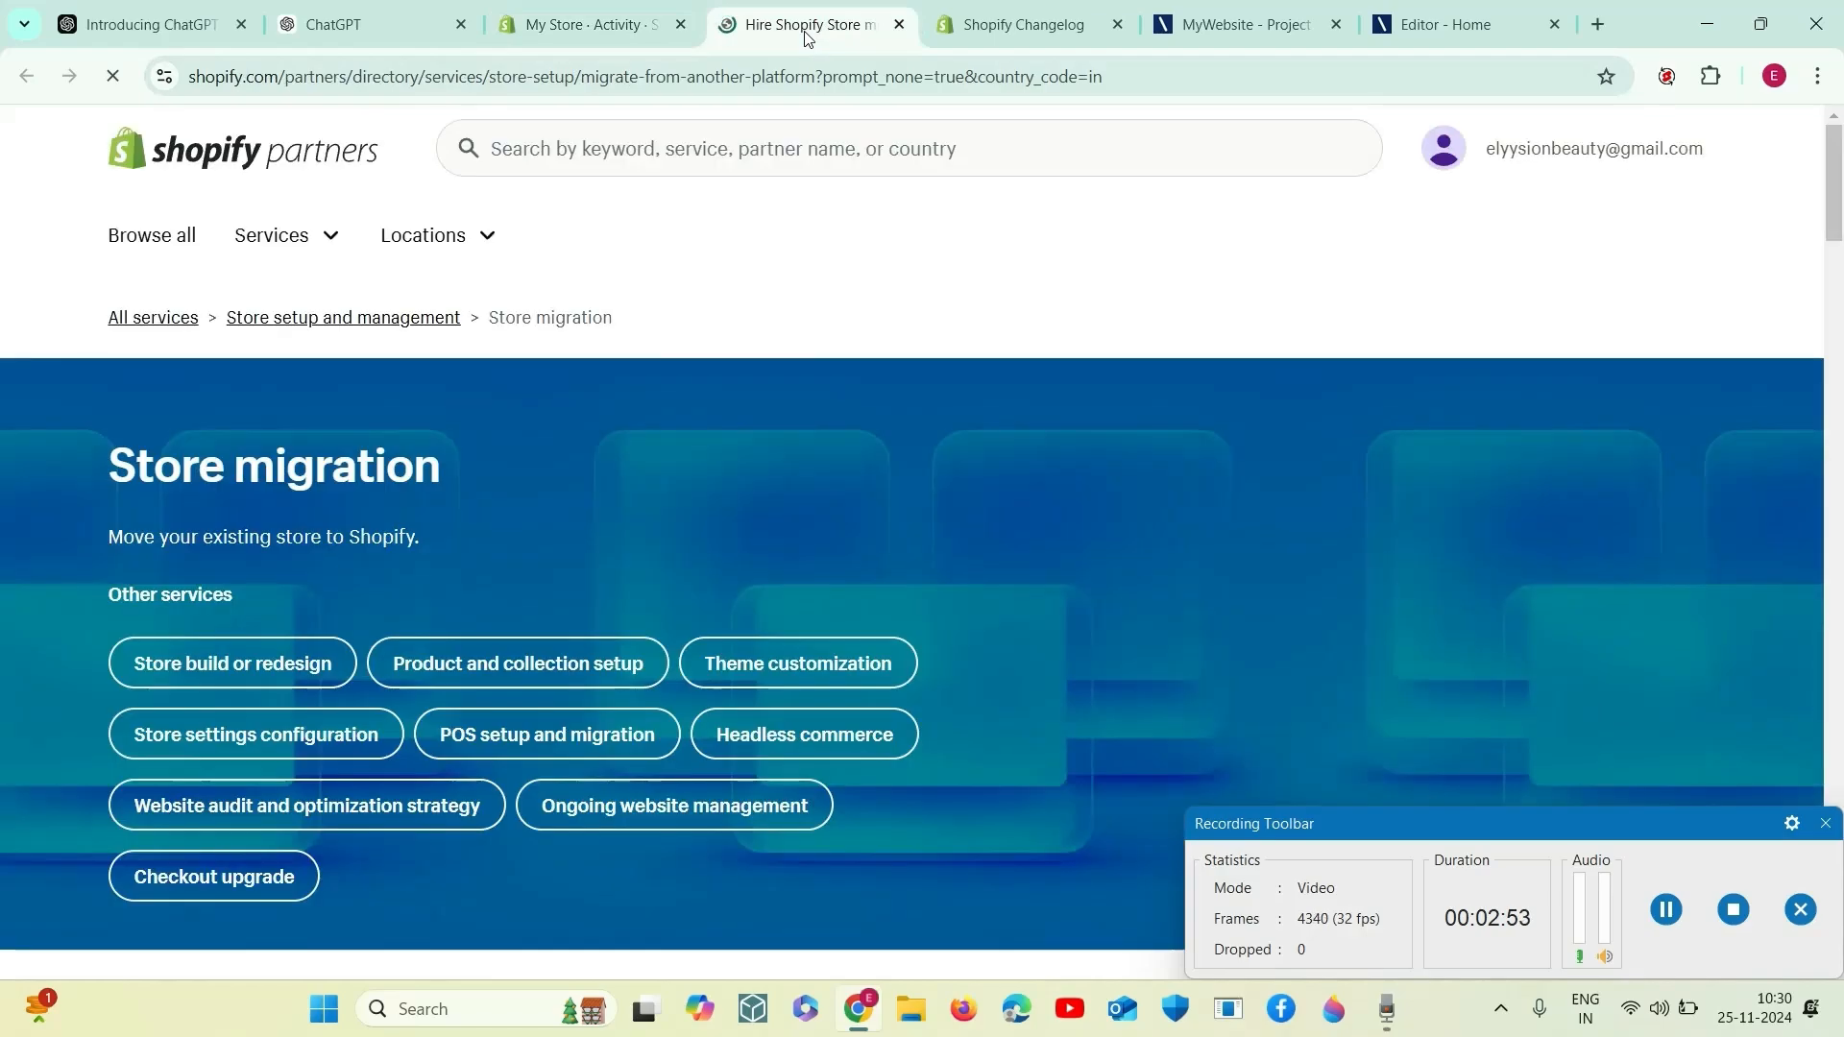
click(975, 14)
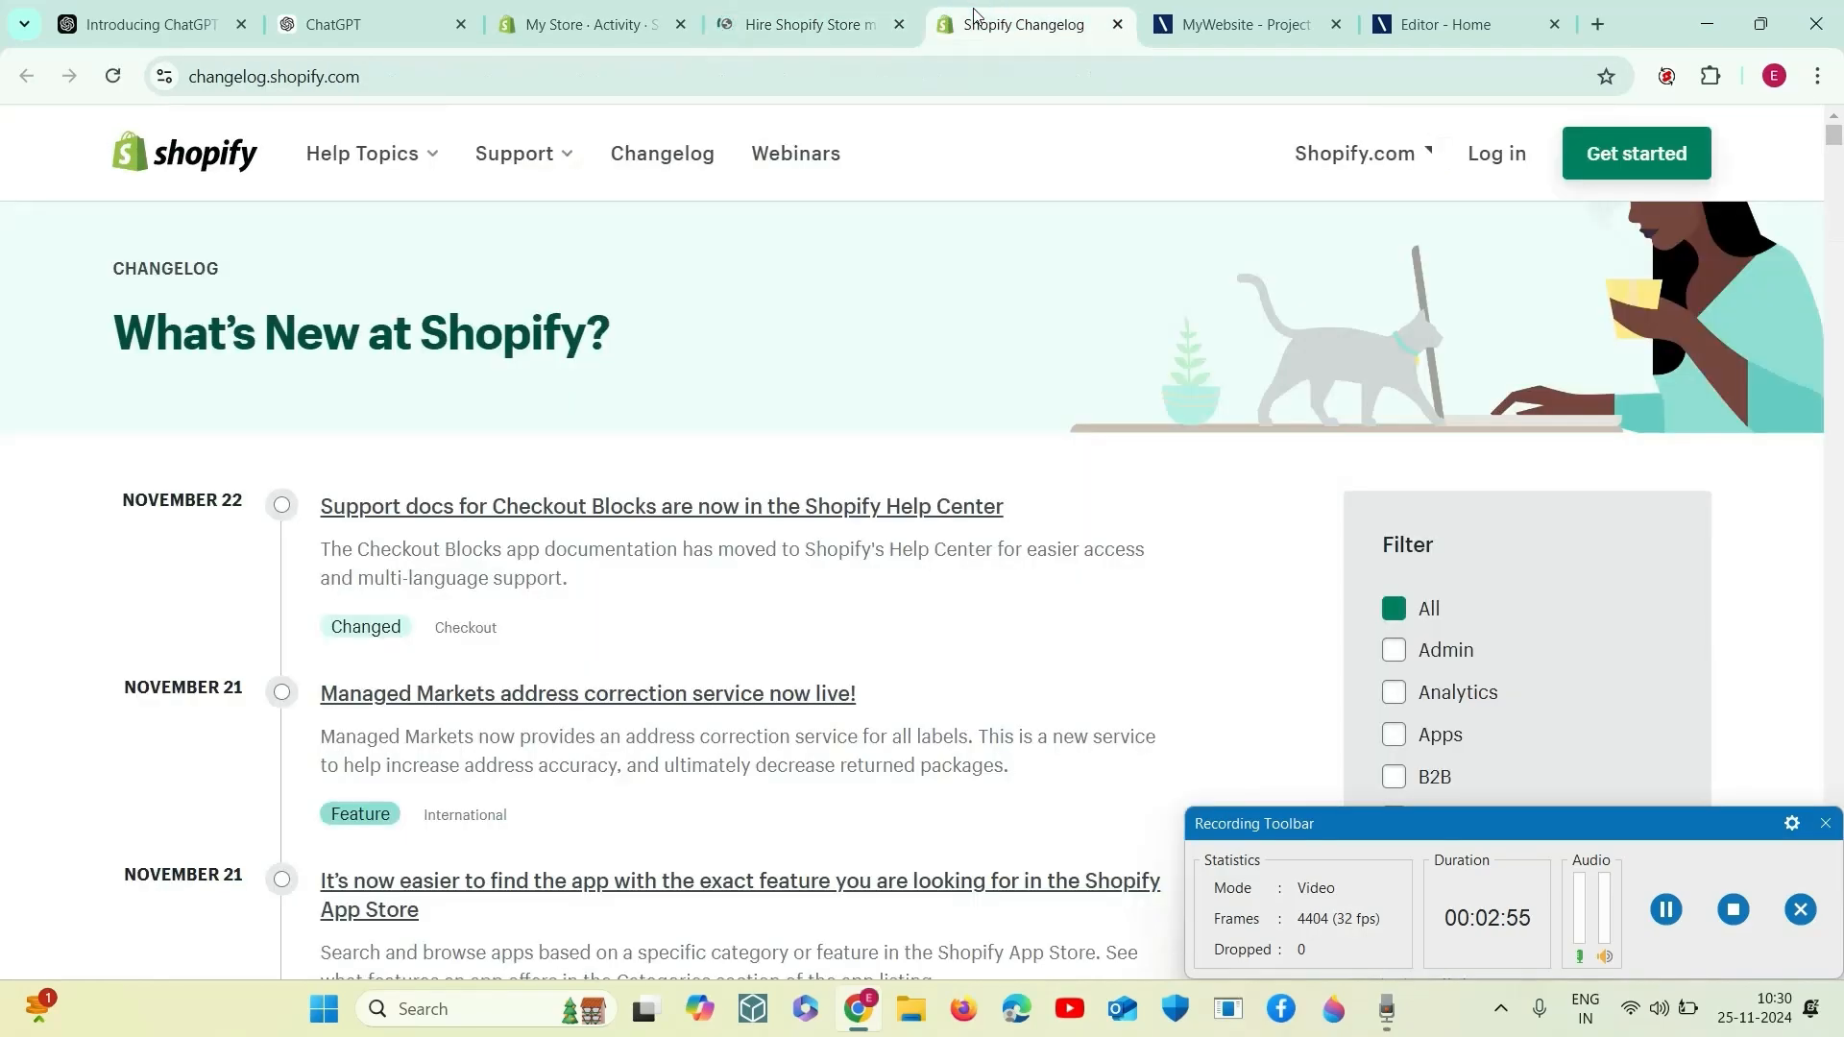
scroll(817, 625, down, 5)
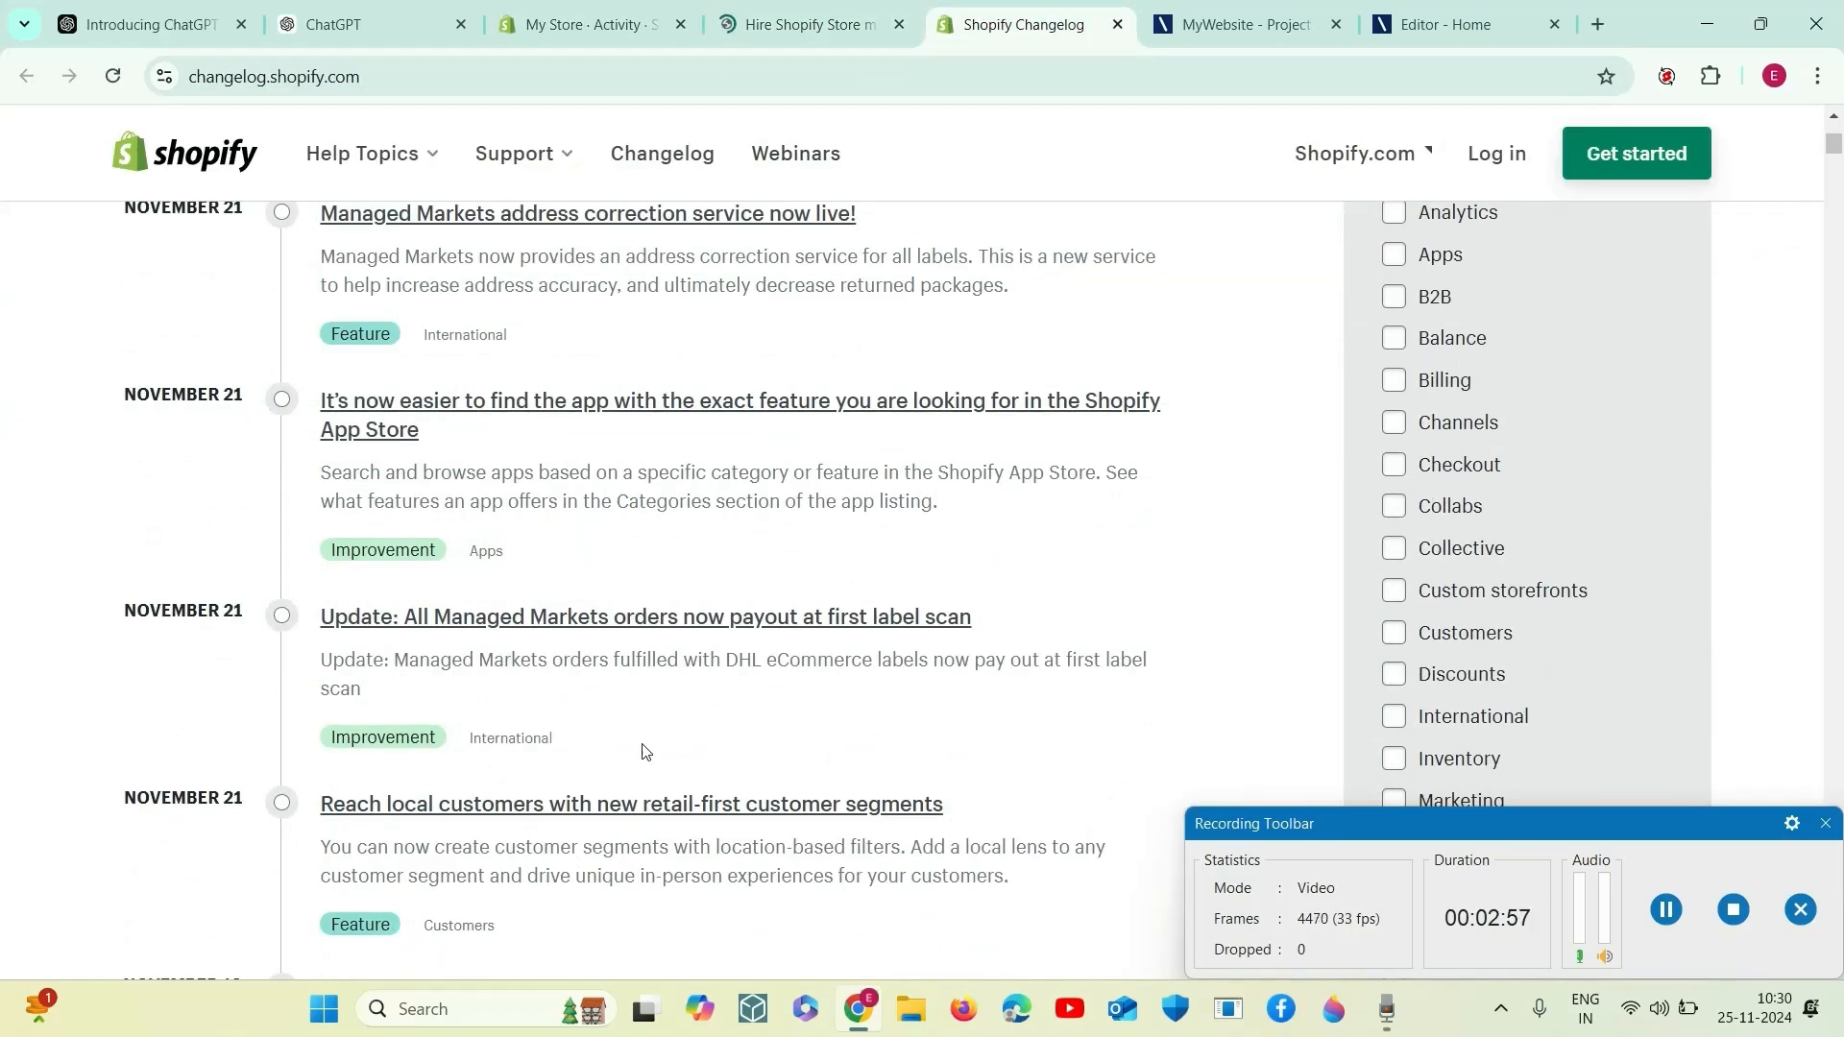
scroll(649, 753, down, 2)
scroll(649, 753, up, 6)
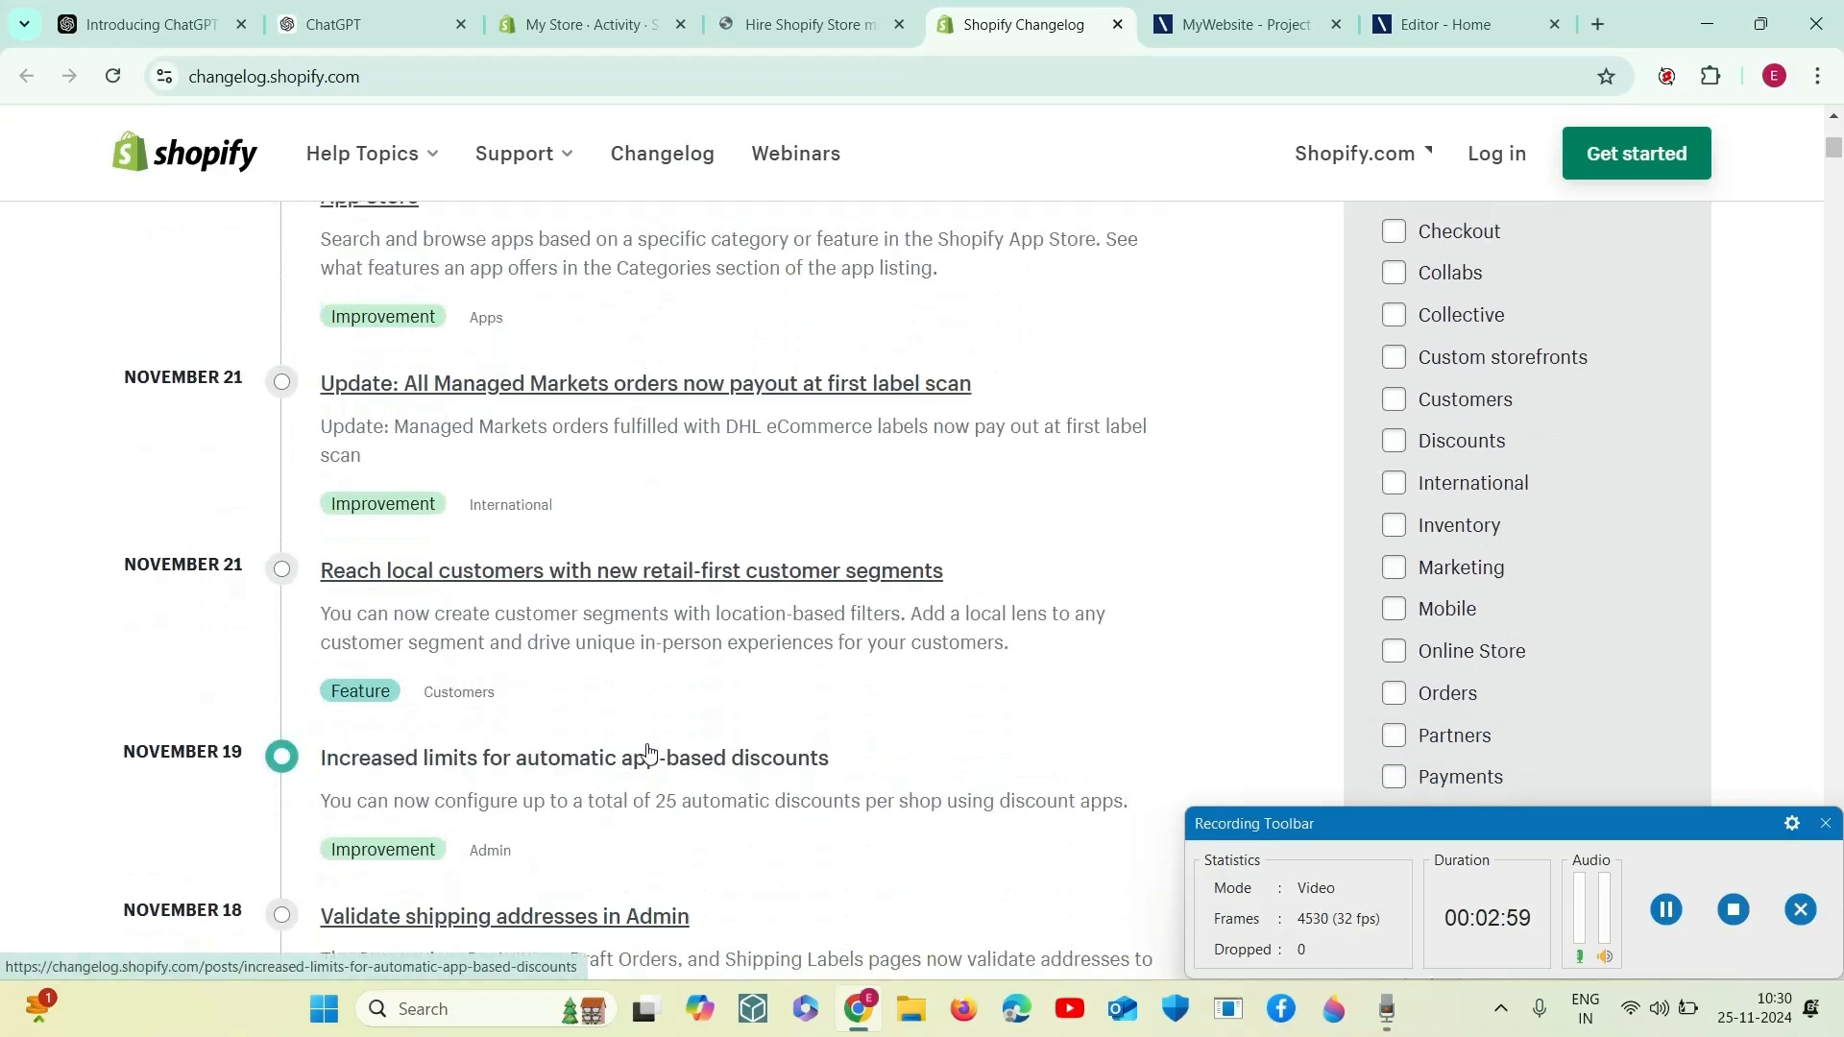
scroll(650, 750, down, 5)
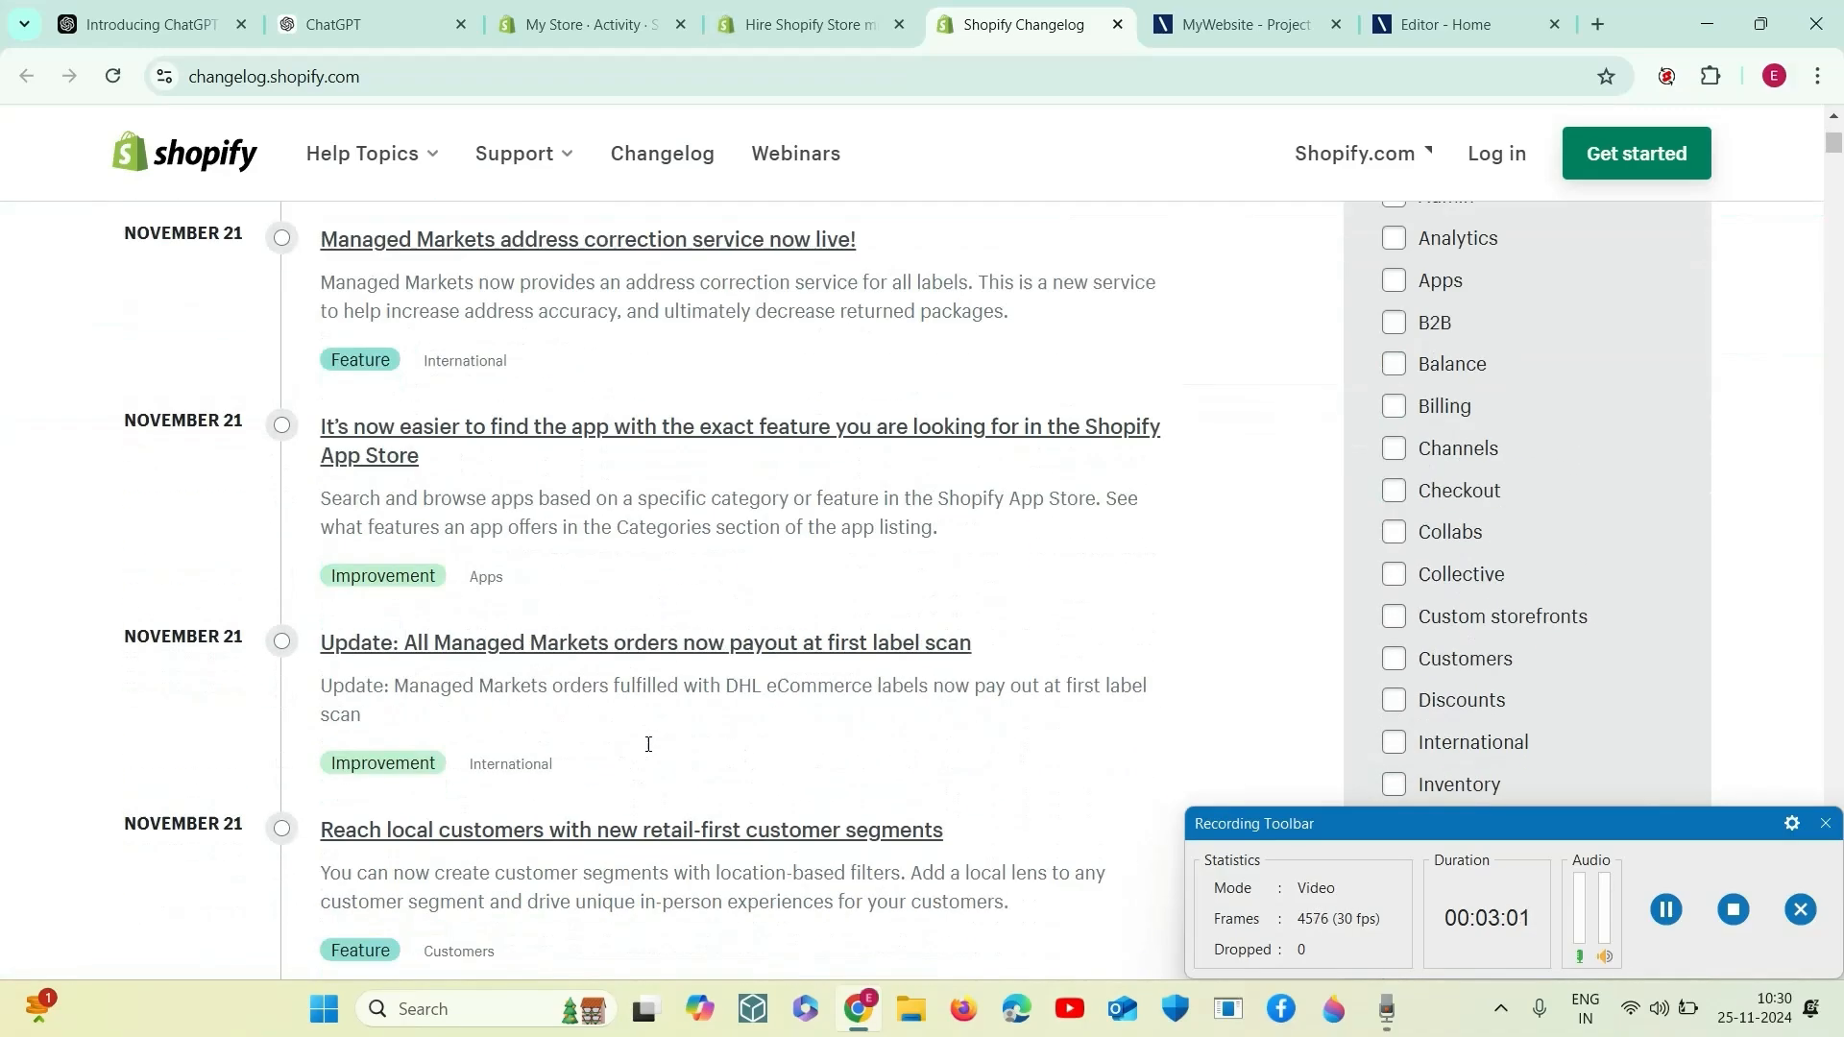
scroll(648, 746, down, 6)
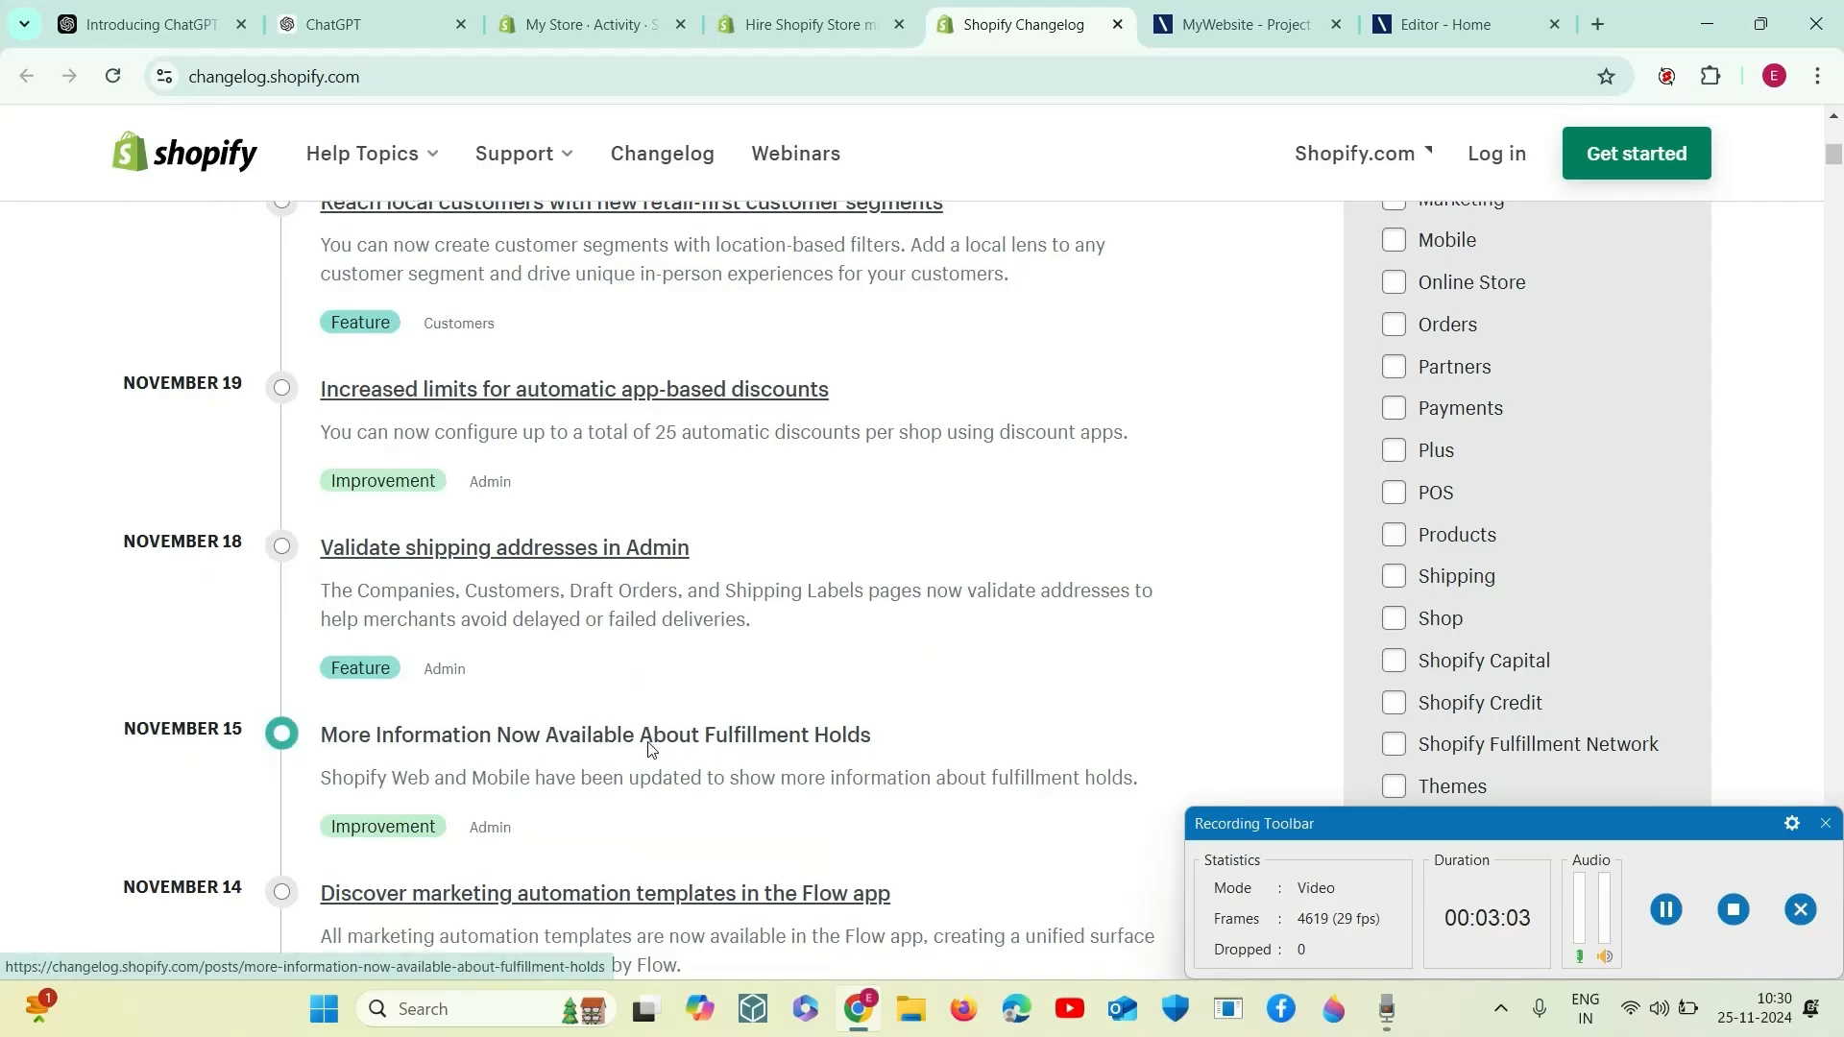
scroll(649, 749, down, 6)
scroll(649, 747, down, 4)
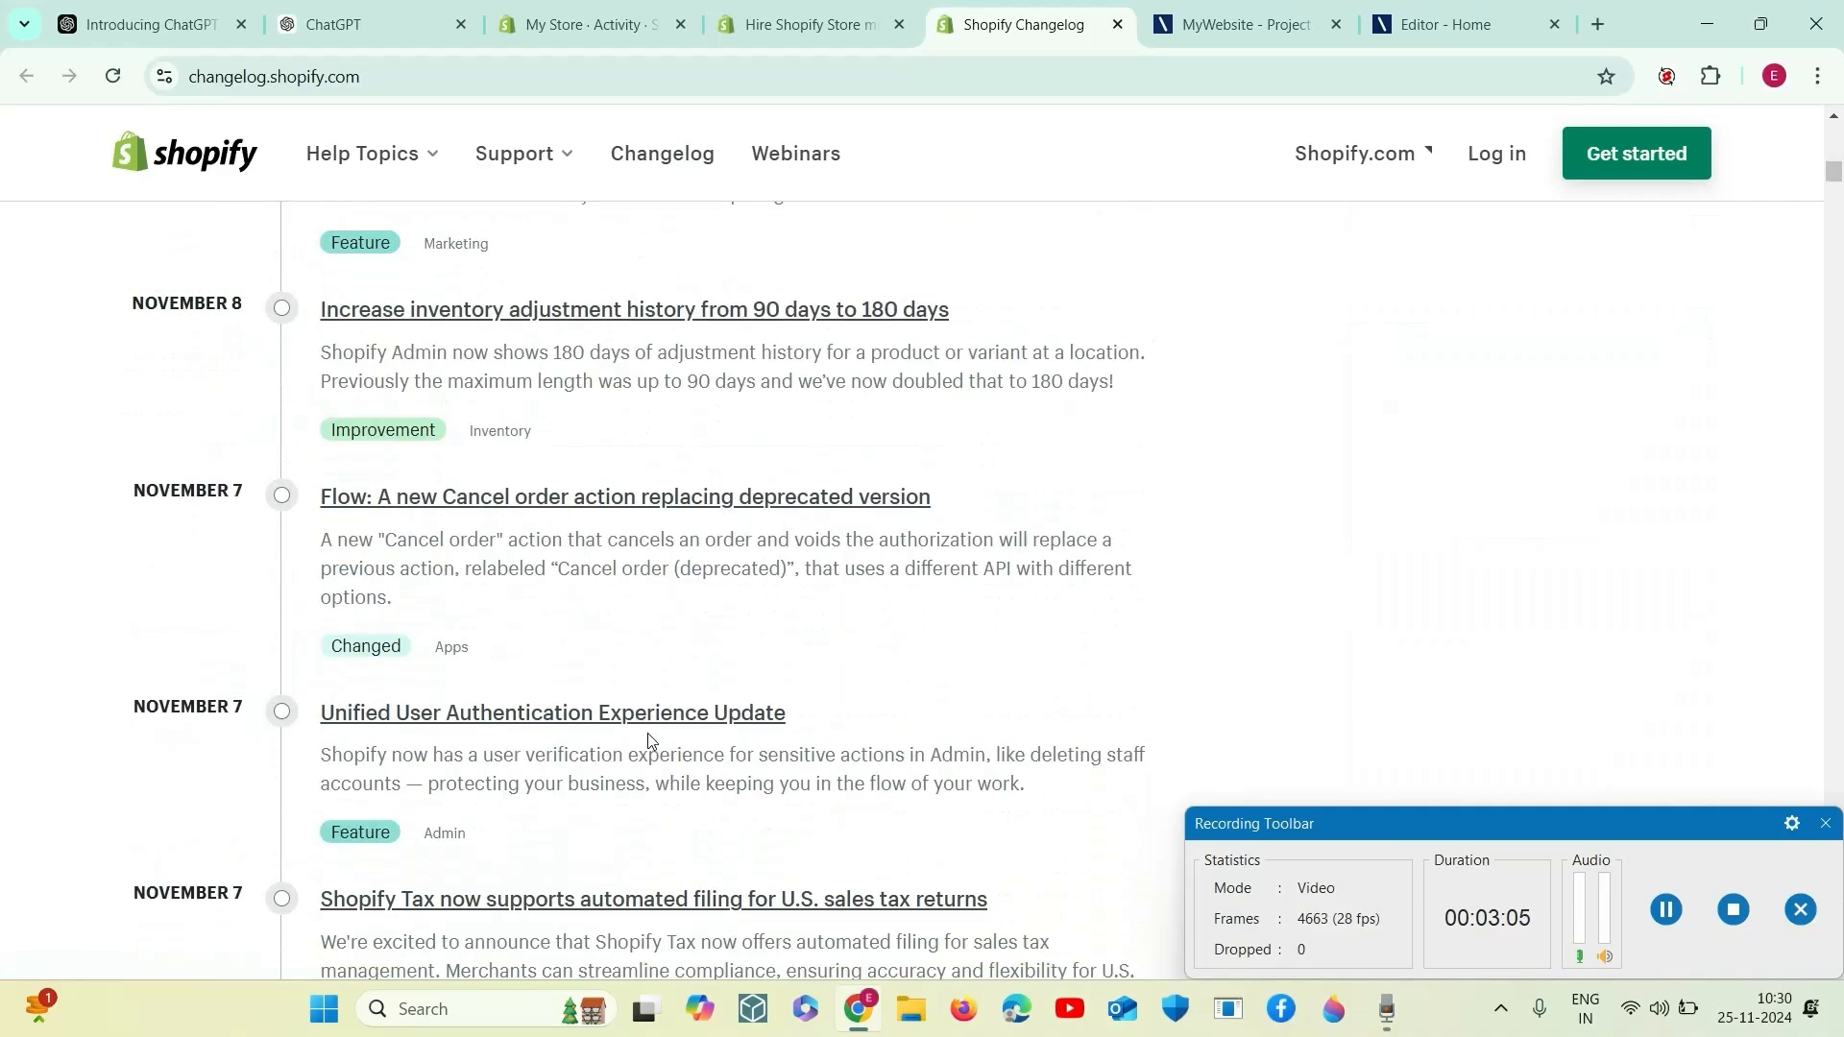
scroll(649, 734, down, 4)
scroll(650, 732, down, 11)
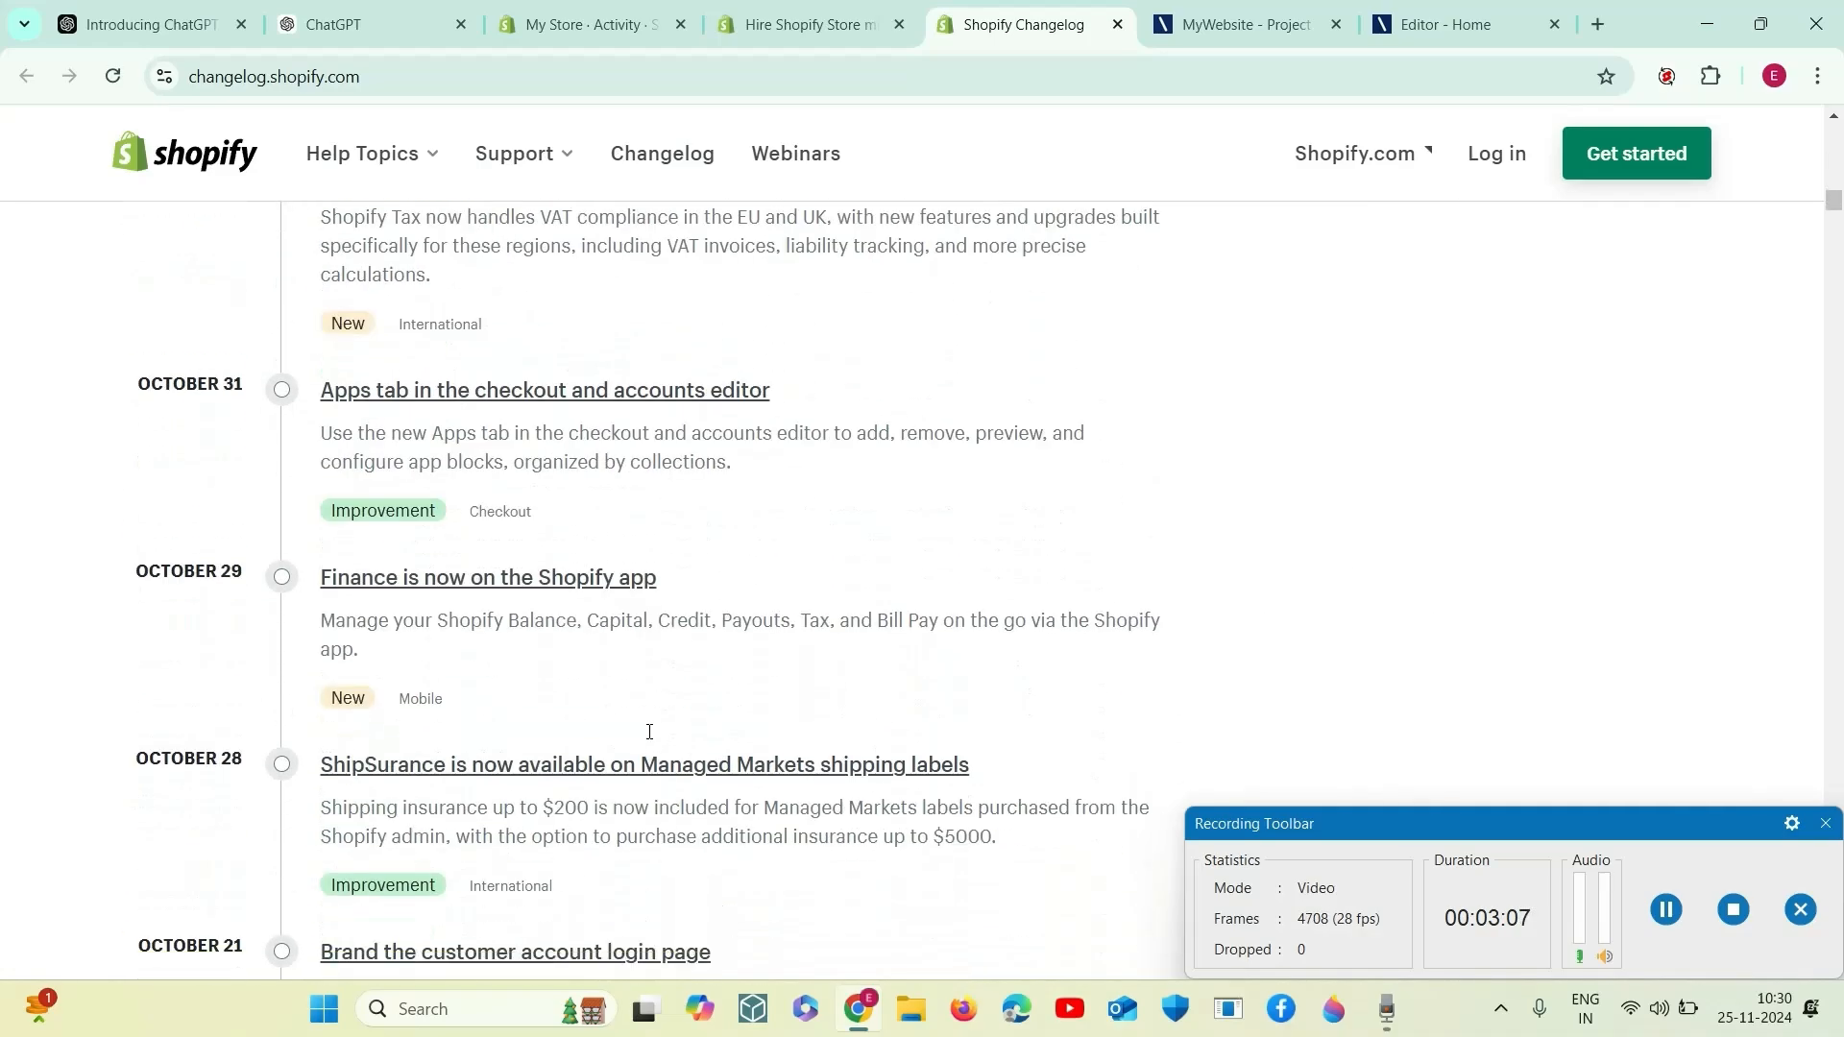
click(1119, 26)
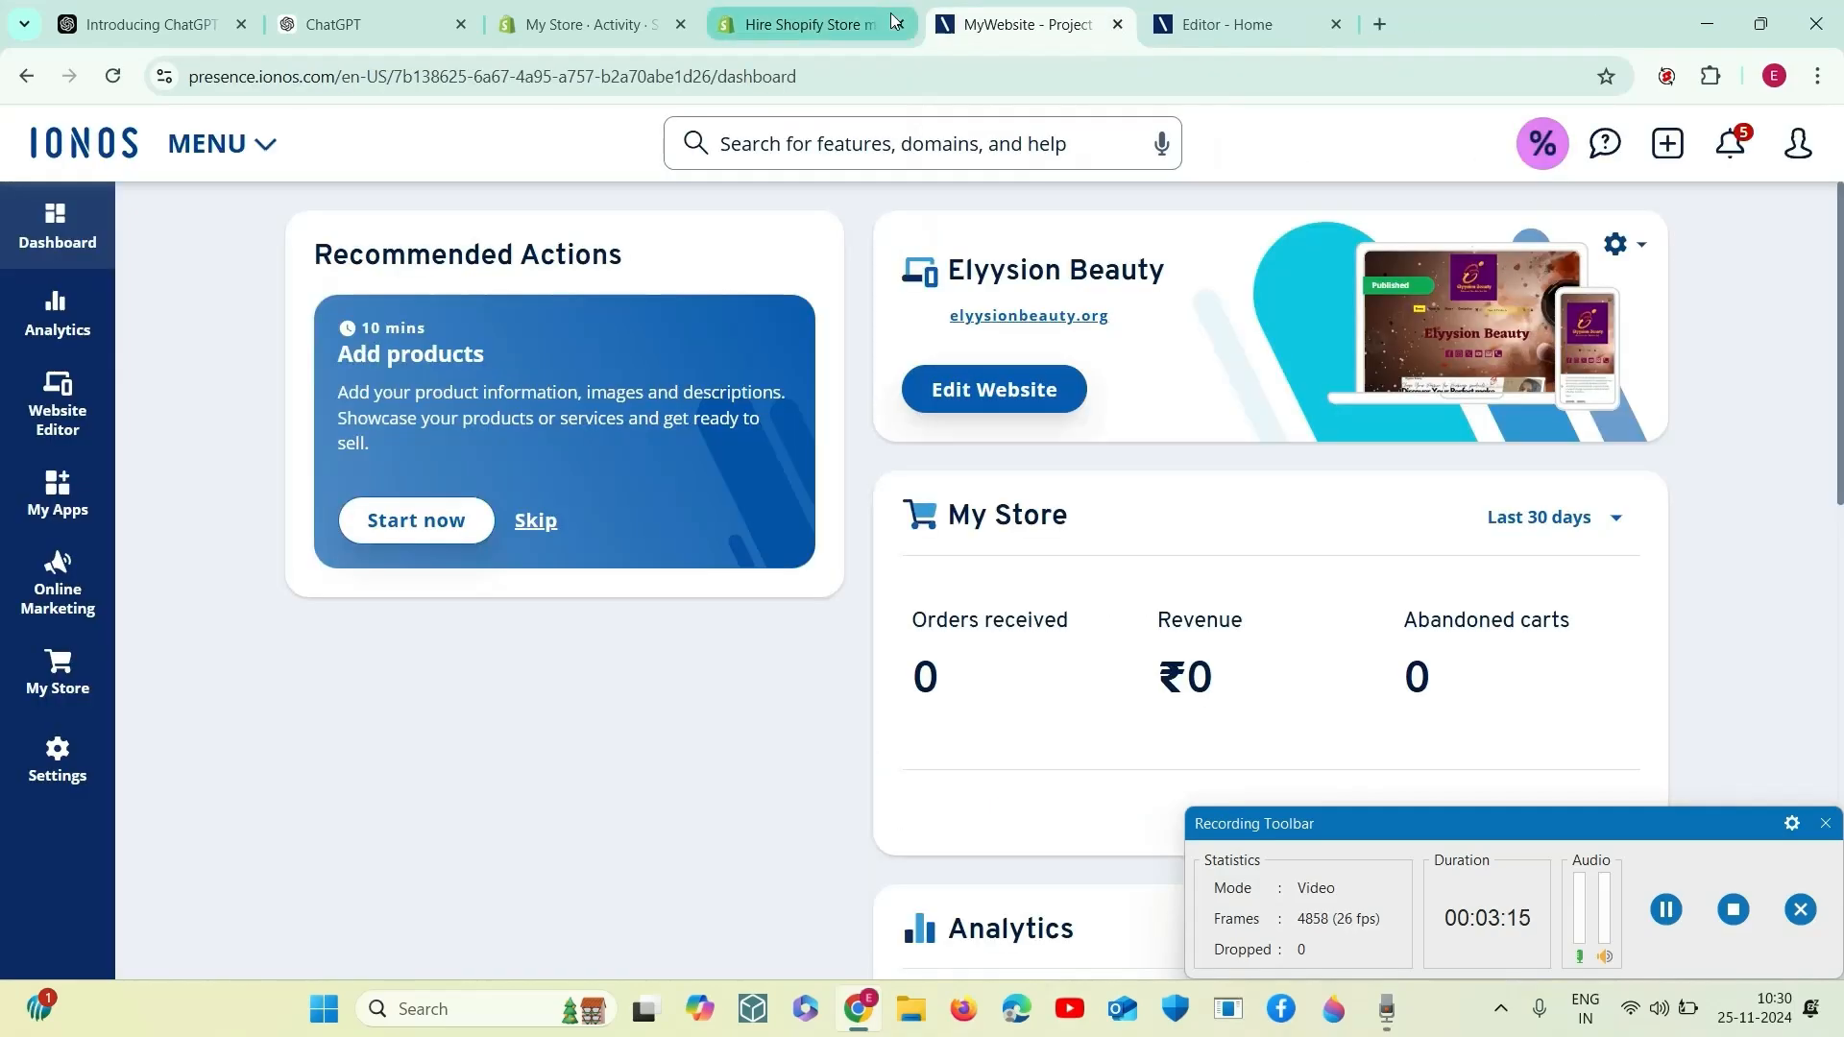
- Browse the store migration partners in the Shopify Partners directory, examining their ratings, locations, price ranges and services
click(807, 24)
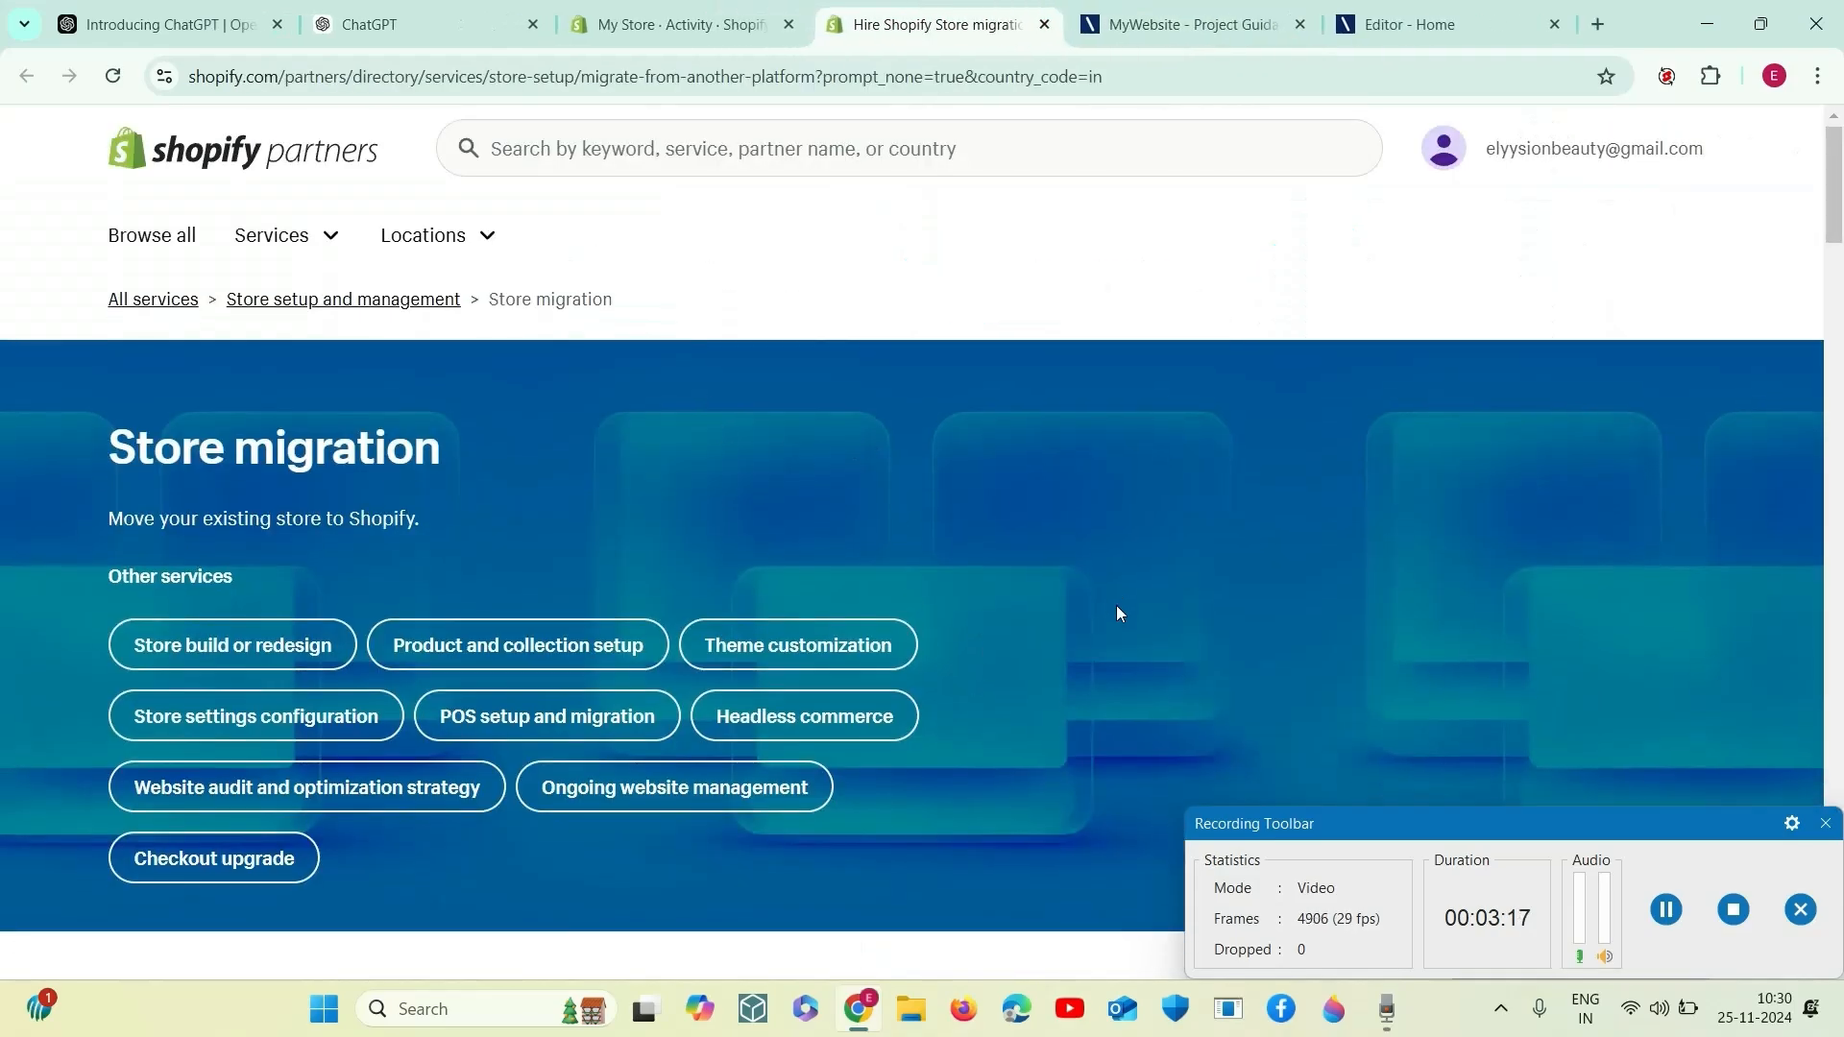
scroll(1116, 605, down, 10)
scroll(1119, 615, up, 3)
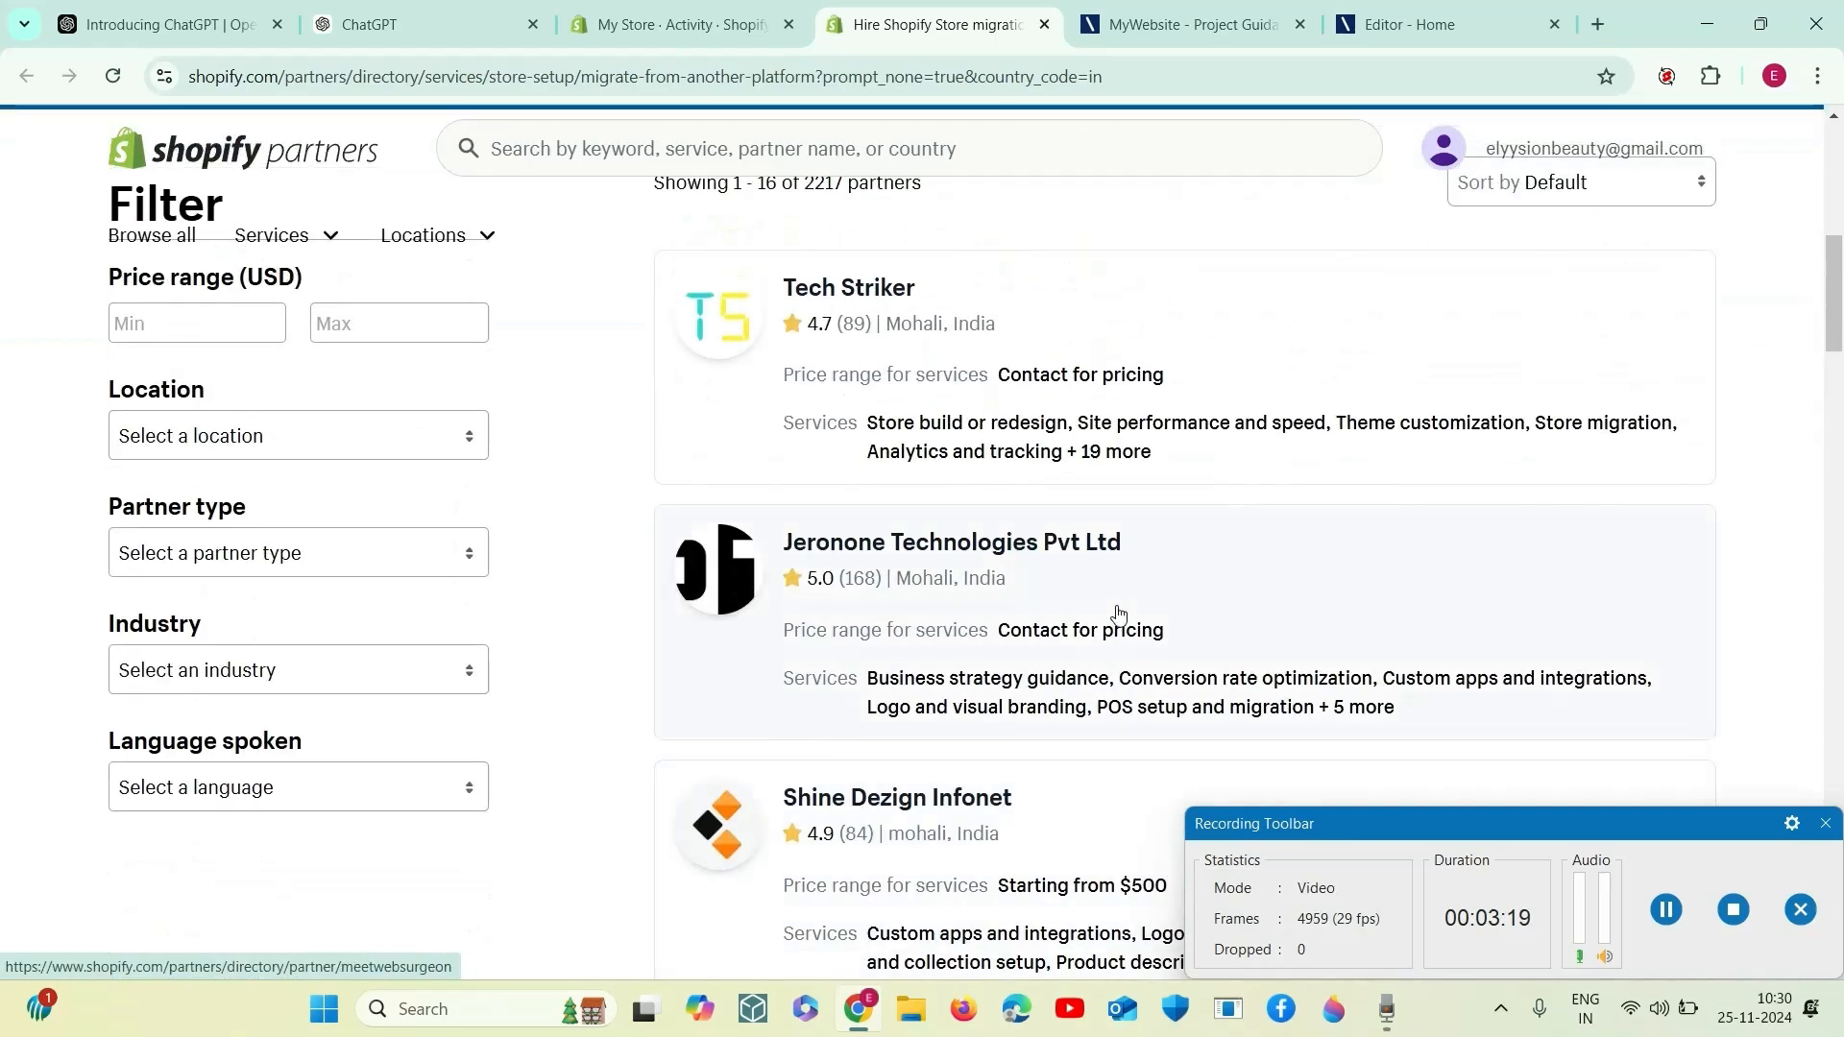
scroll(930, 586, down, 4)
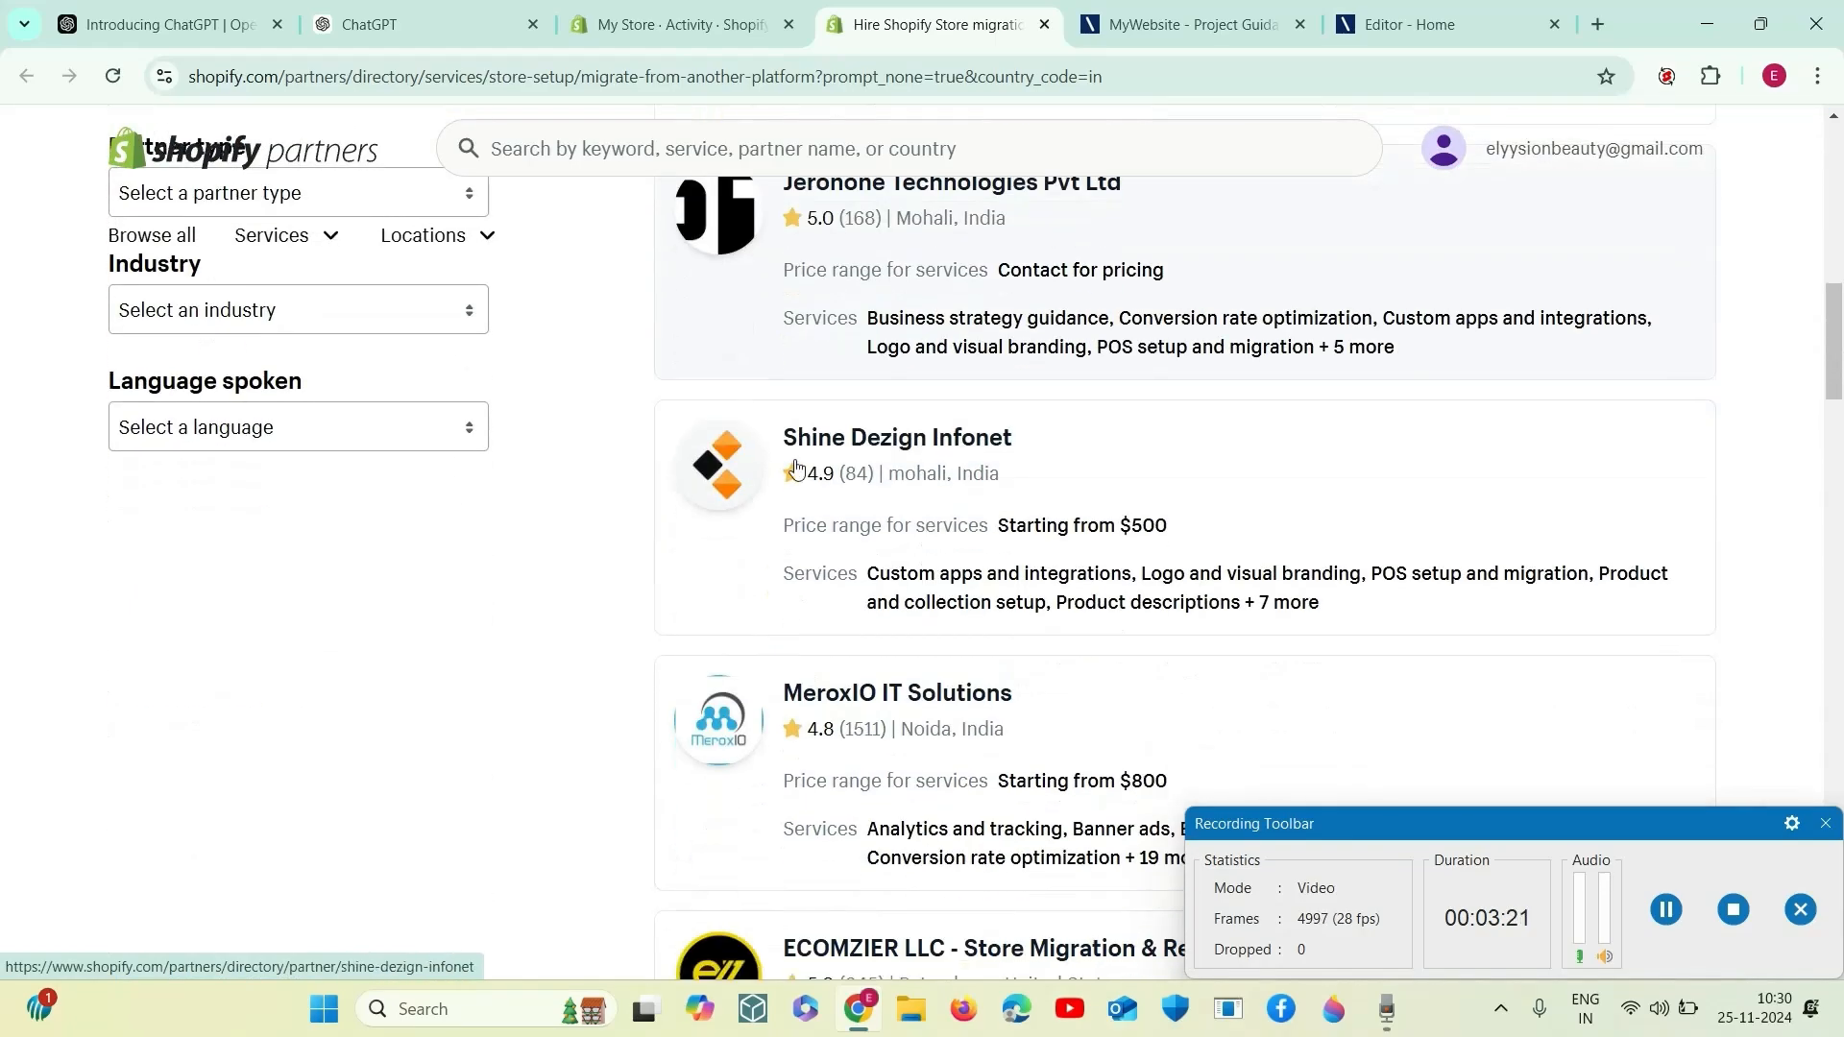
scroll(1010, 651, down, 4)
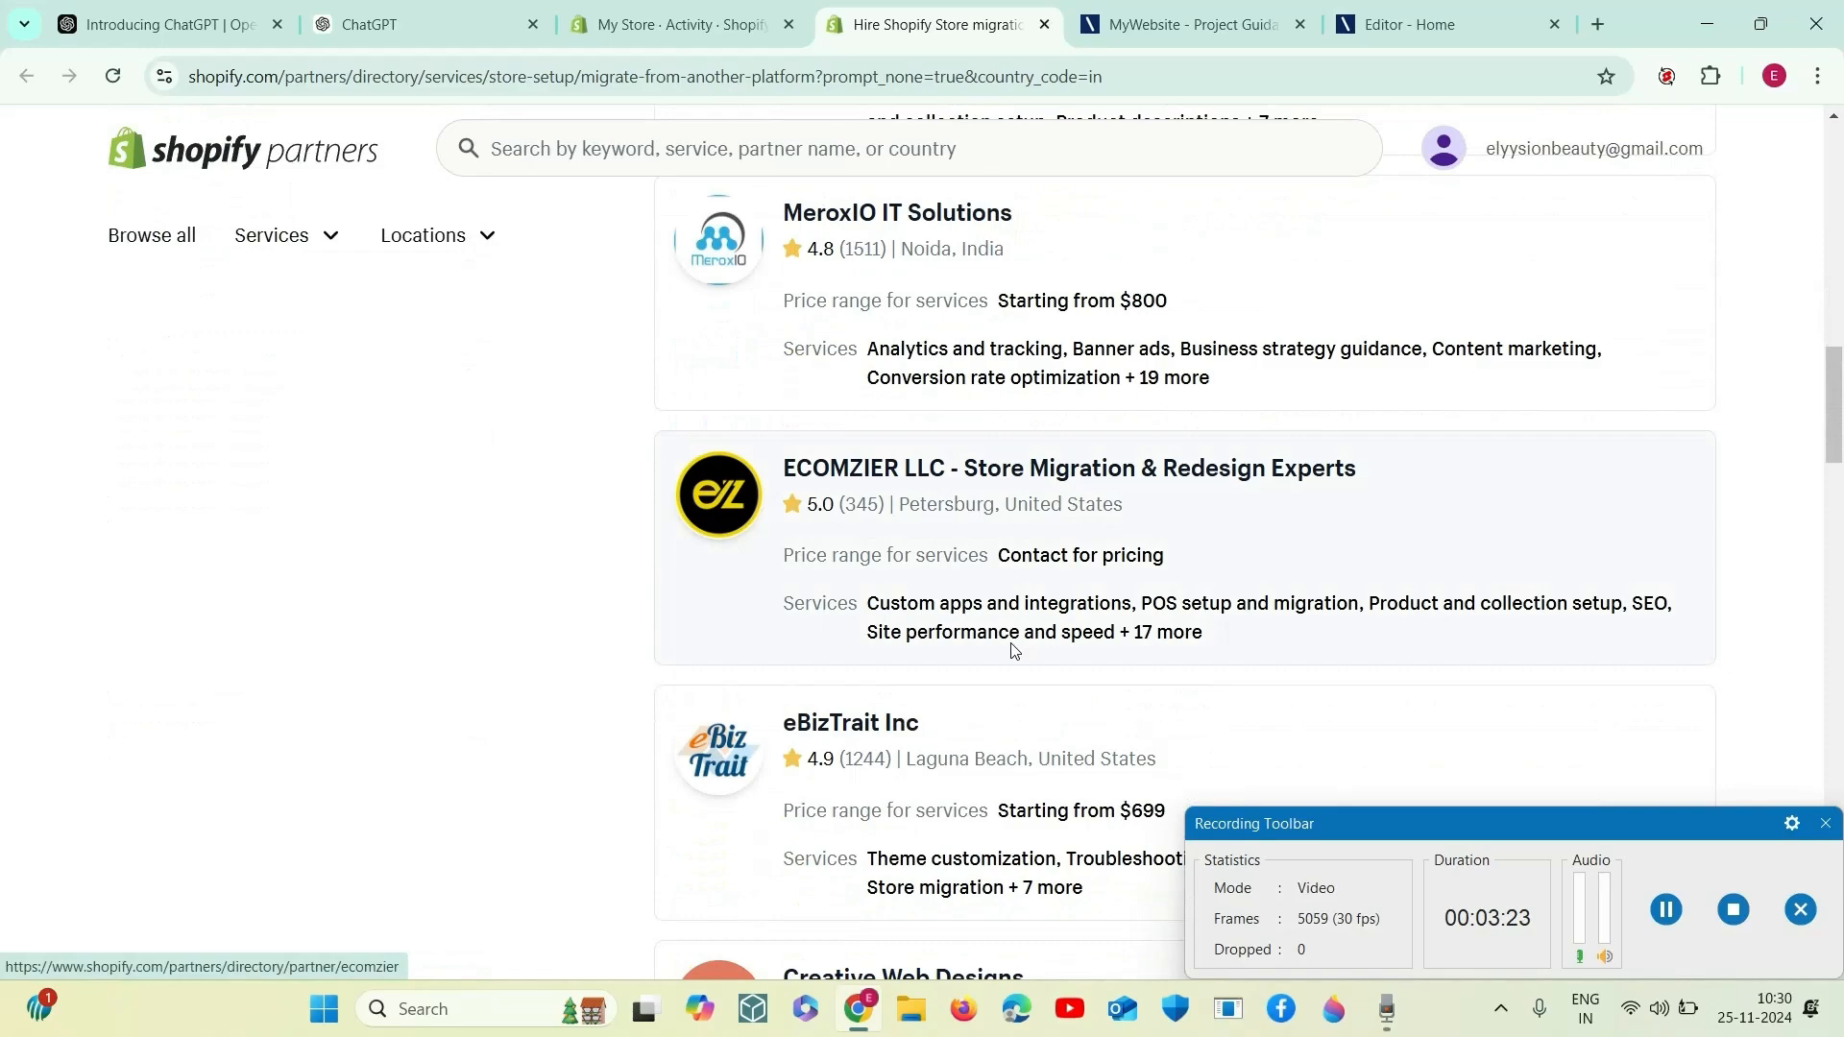
scroll(1014, 651, down, 3)
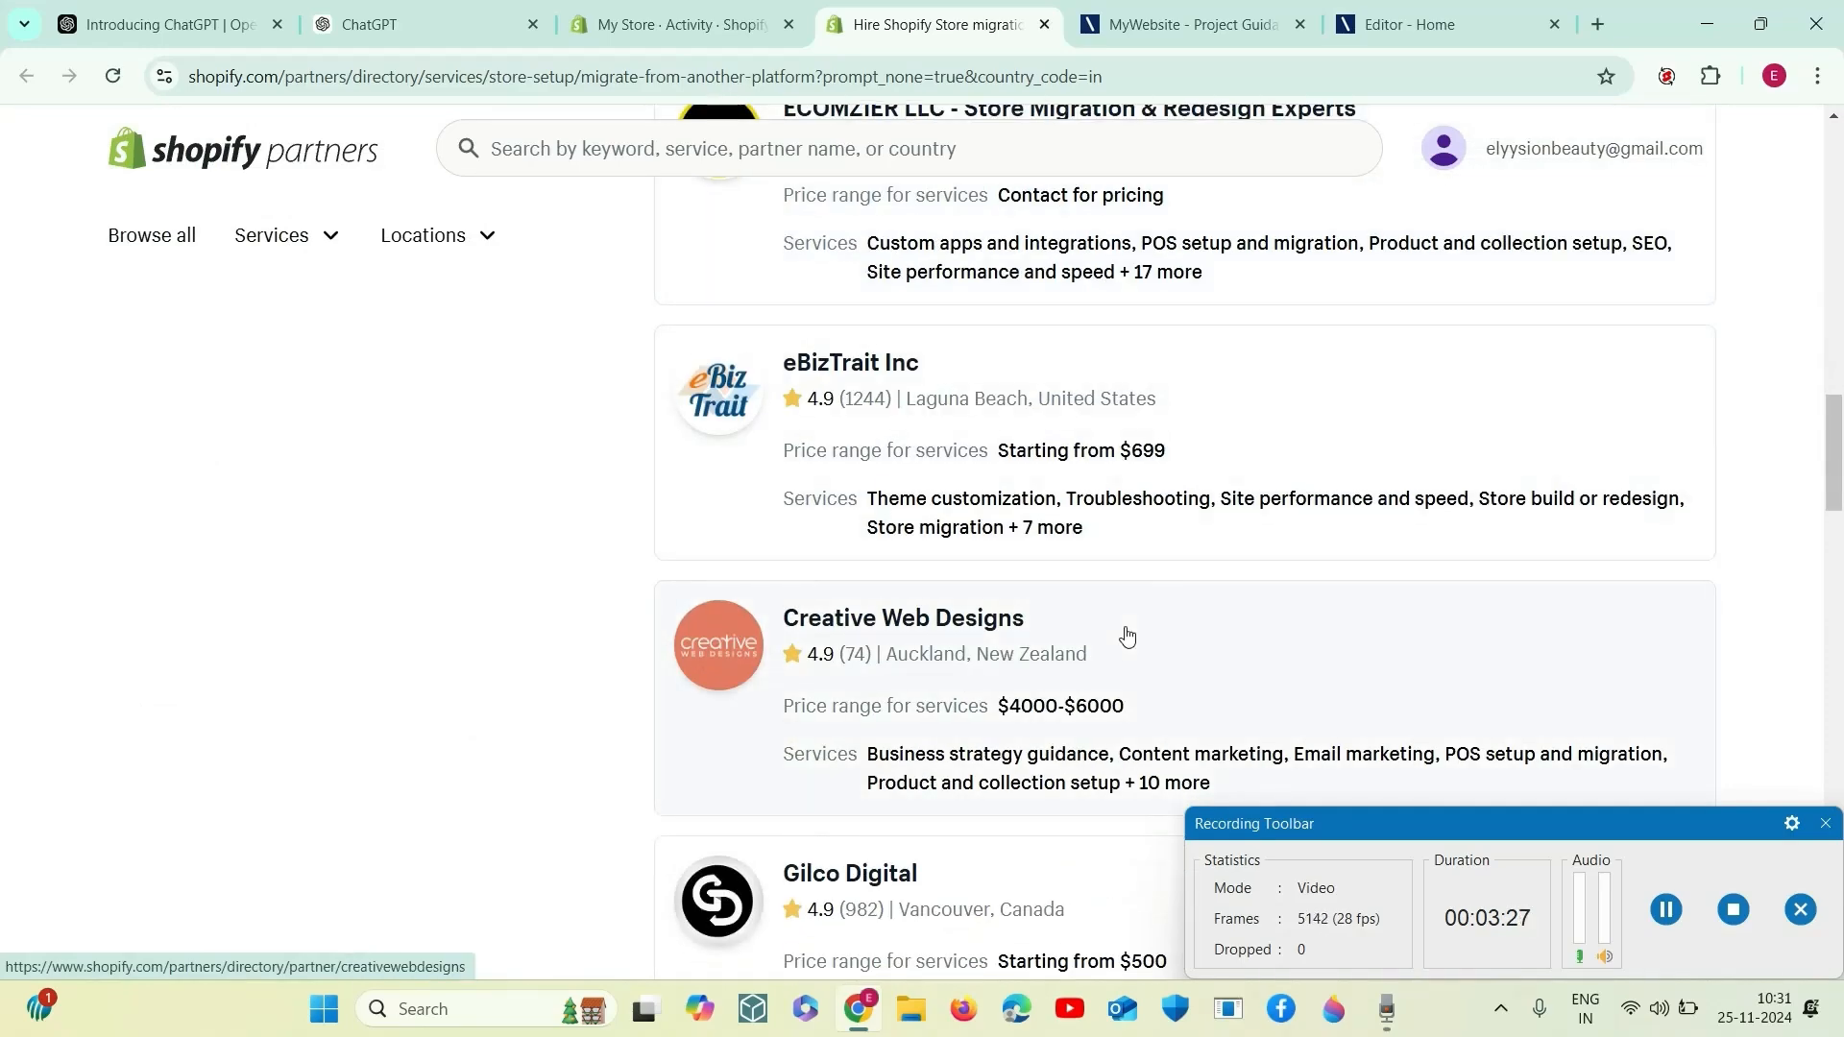
scroll(1128, 637, down, 3)
scroll(1124, 638, down, 3)
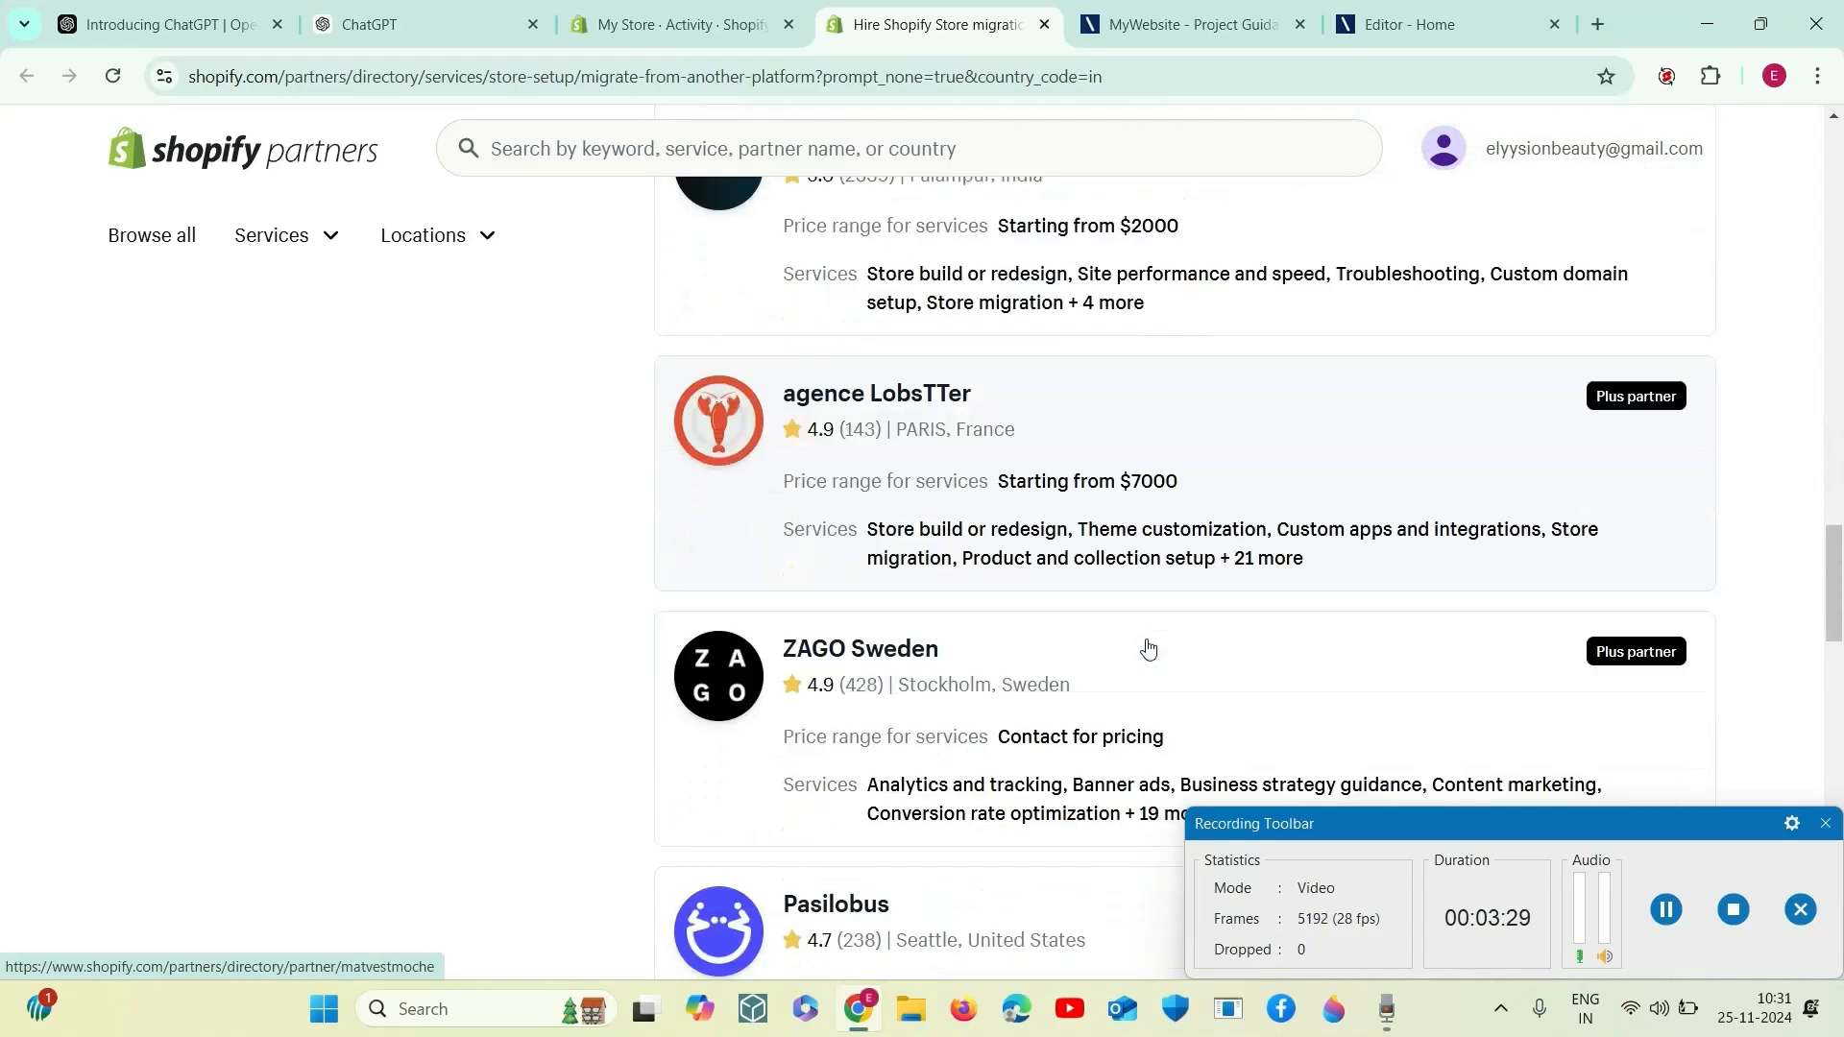
scroll(1150, 653, up, 20)
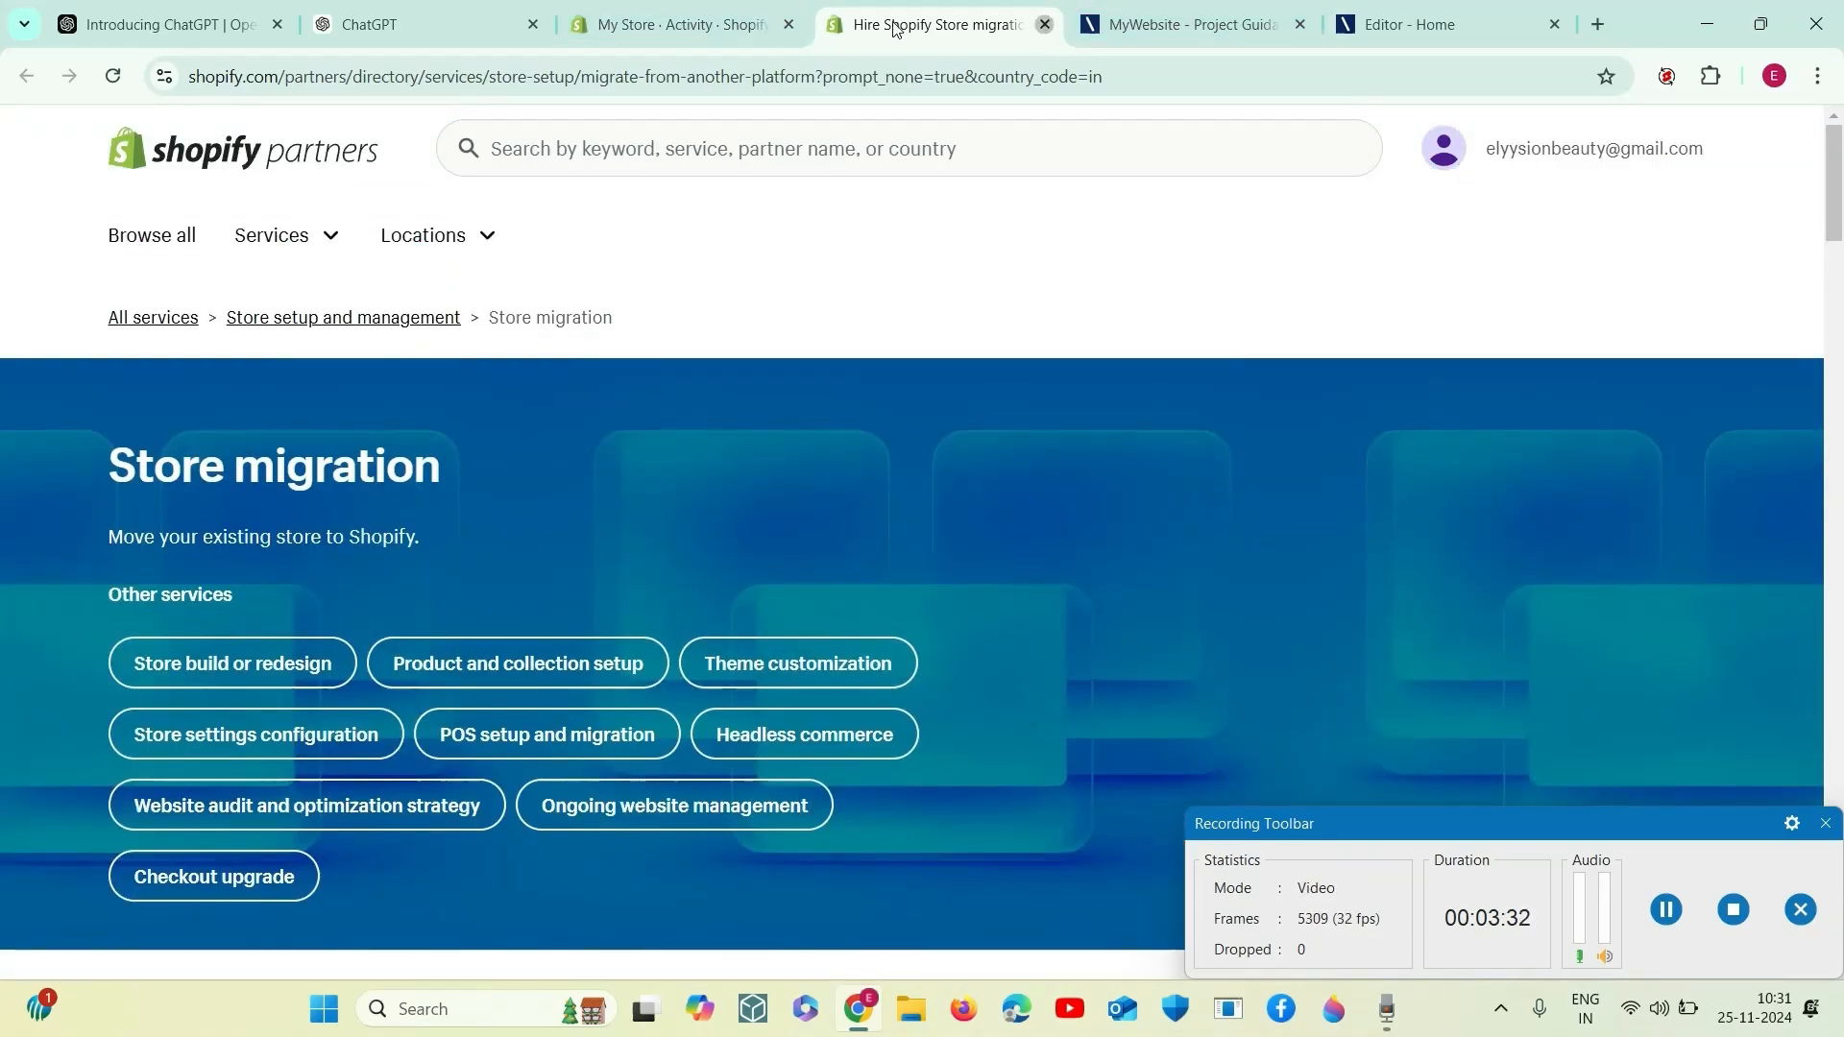
- Close the Shopify Partners directory page, return from the store activity log to the general settings and look them over
click(1045, 24)
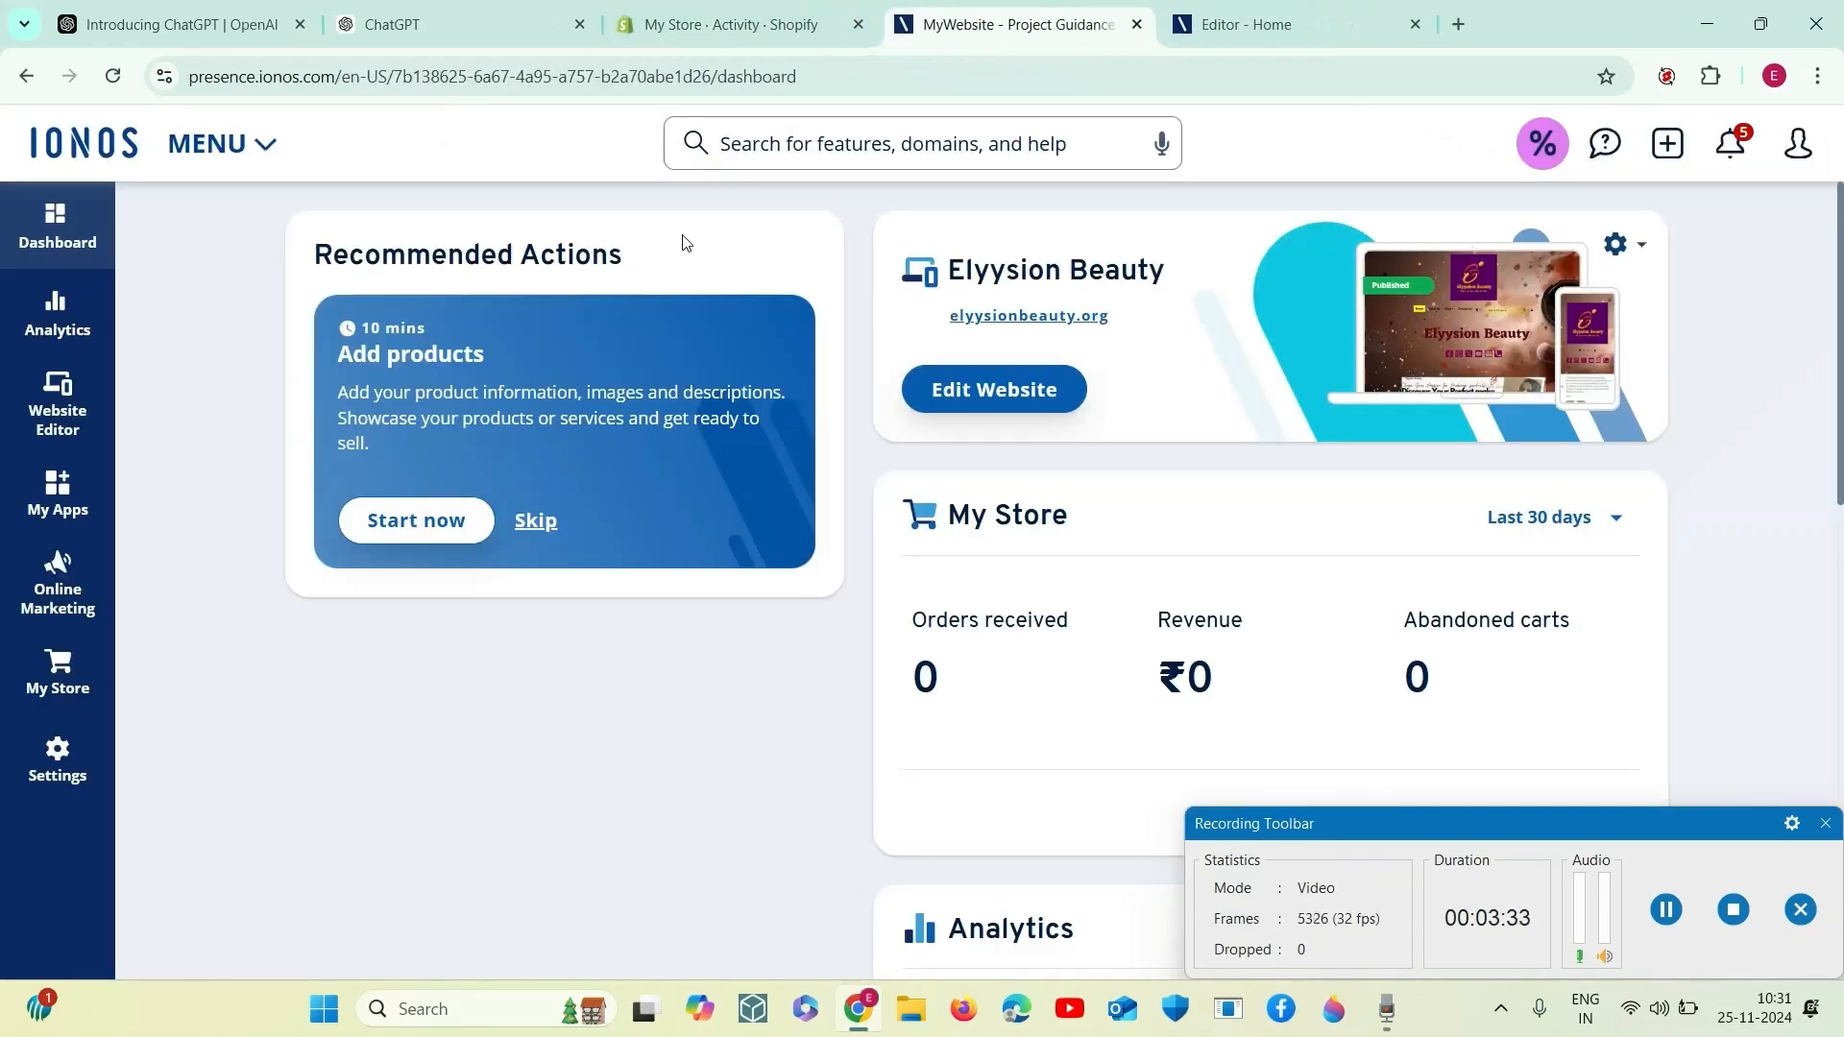
click(744, 28)
scroll(839, 545, up, 4)
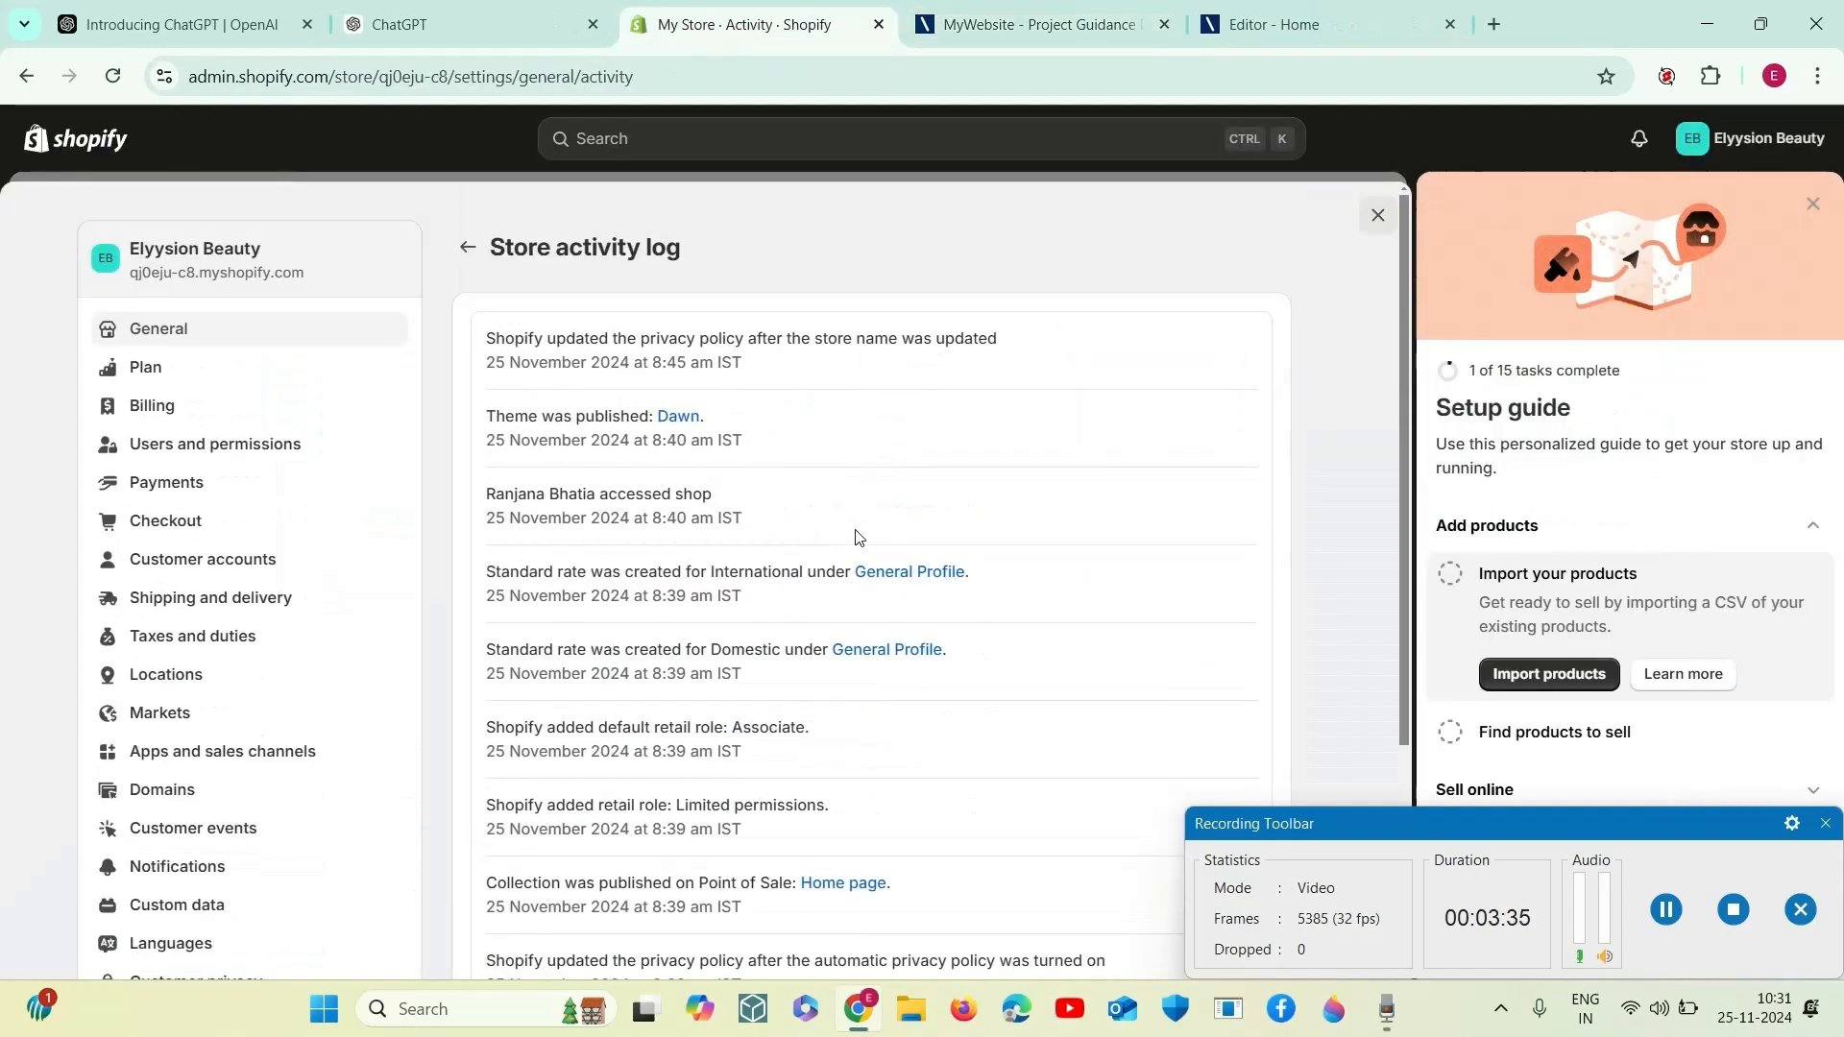
click(468, 248)
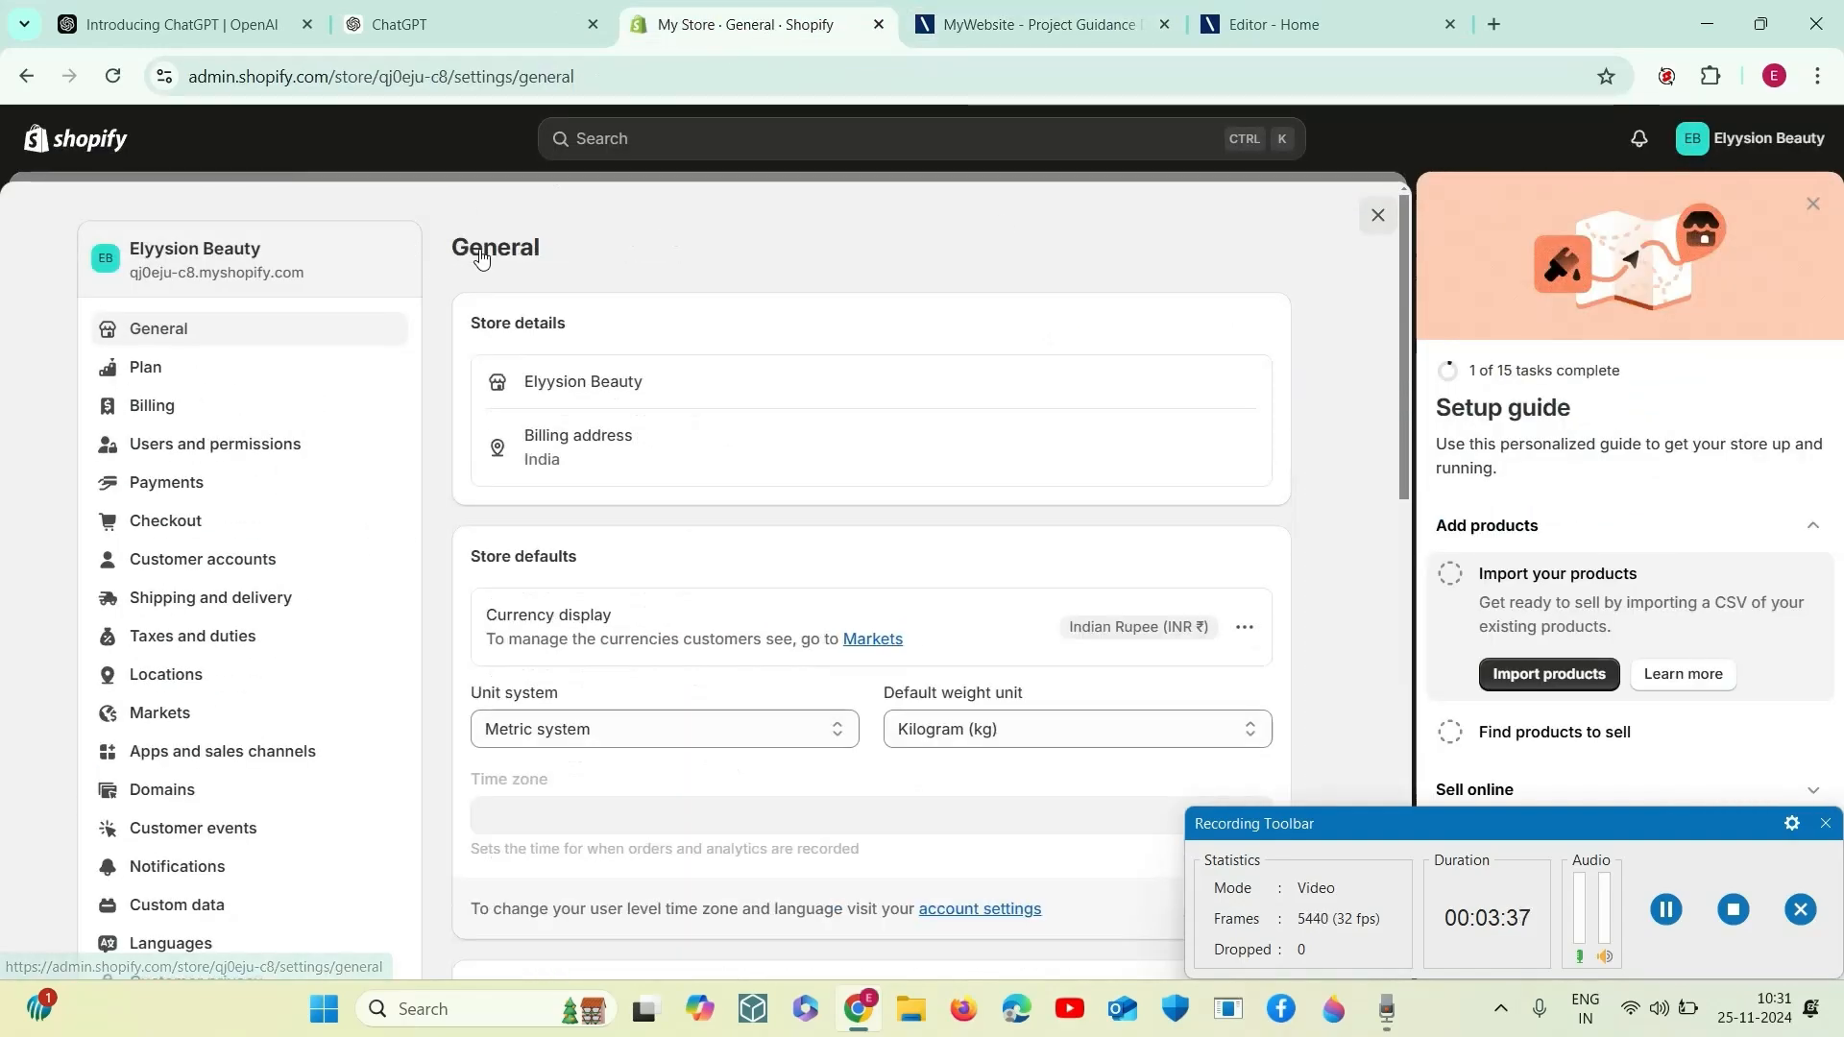
scroll(733, 807, down, 10)
scroll(734, 816, up, 10)
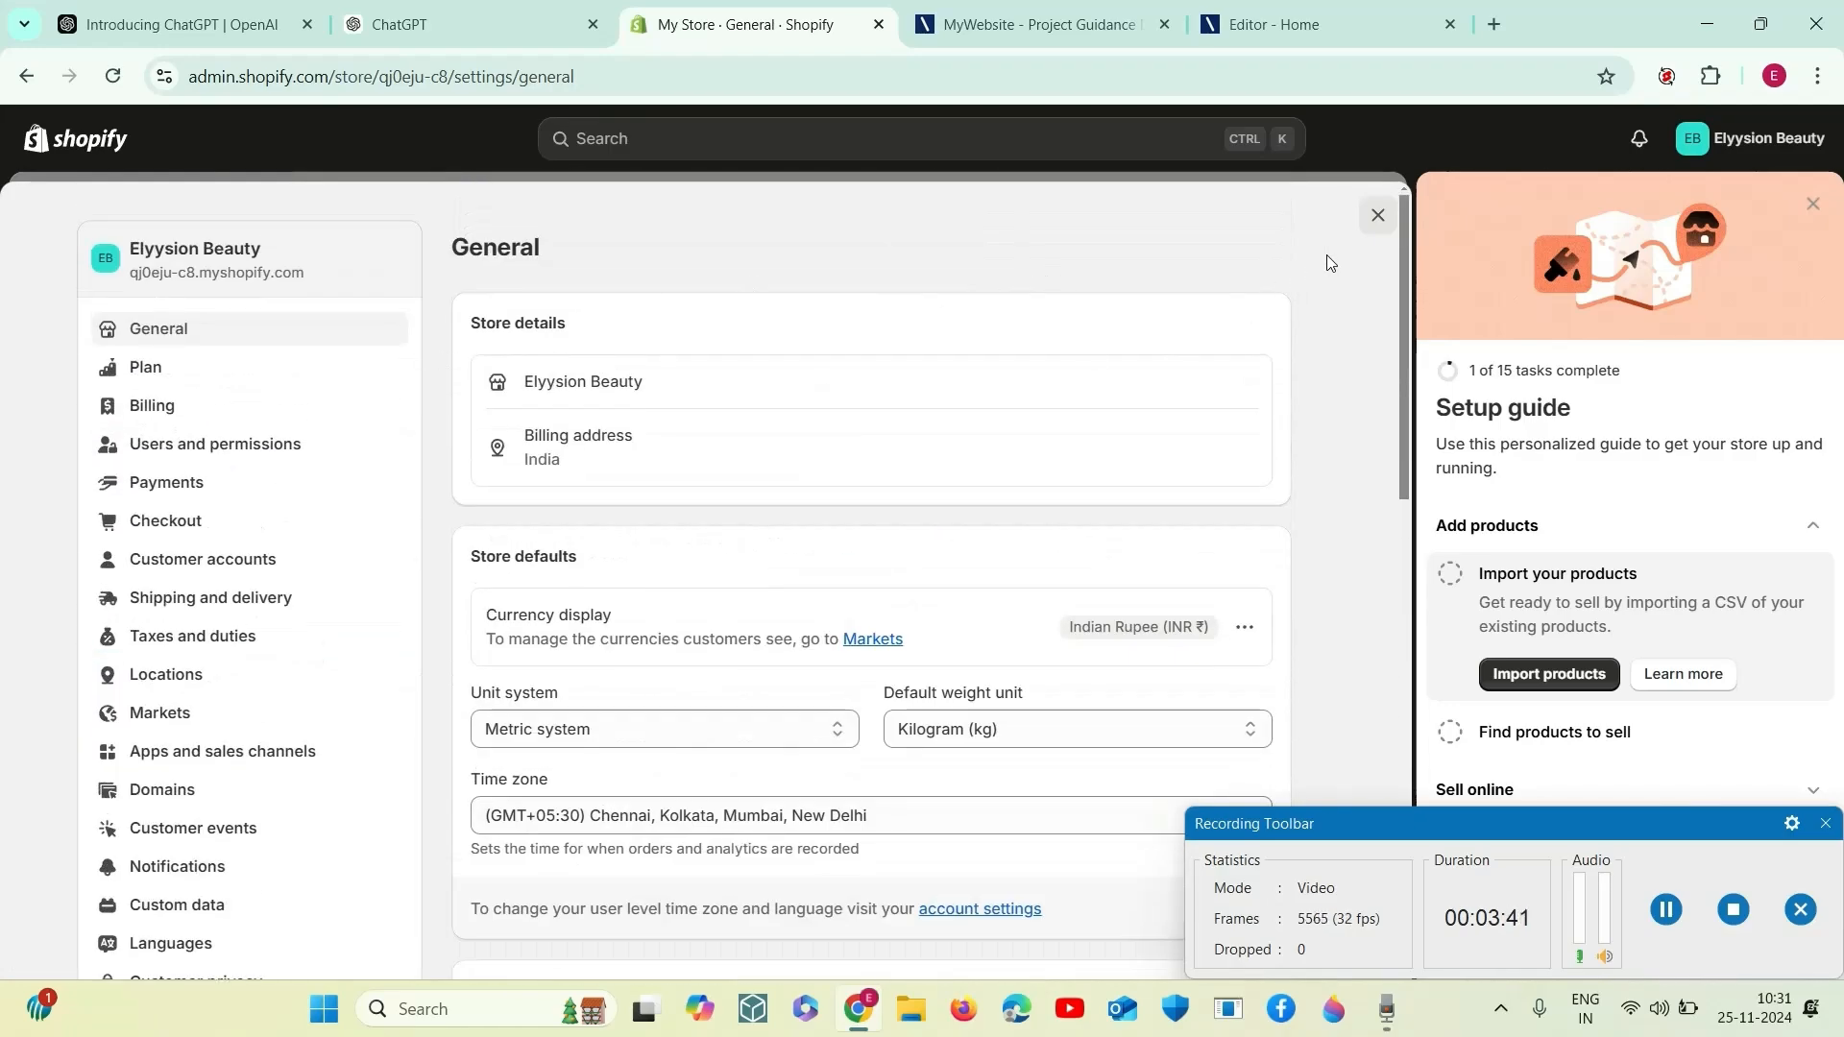
- Leave the settings and expand the Sell online and Store settings task groups in the home page's setup guide
click(1378, 215)
scroll(786, 675, down, 2)
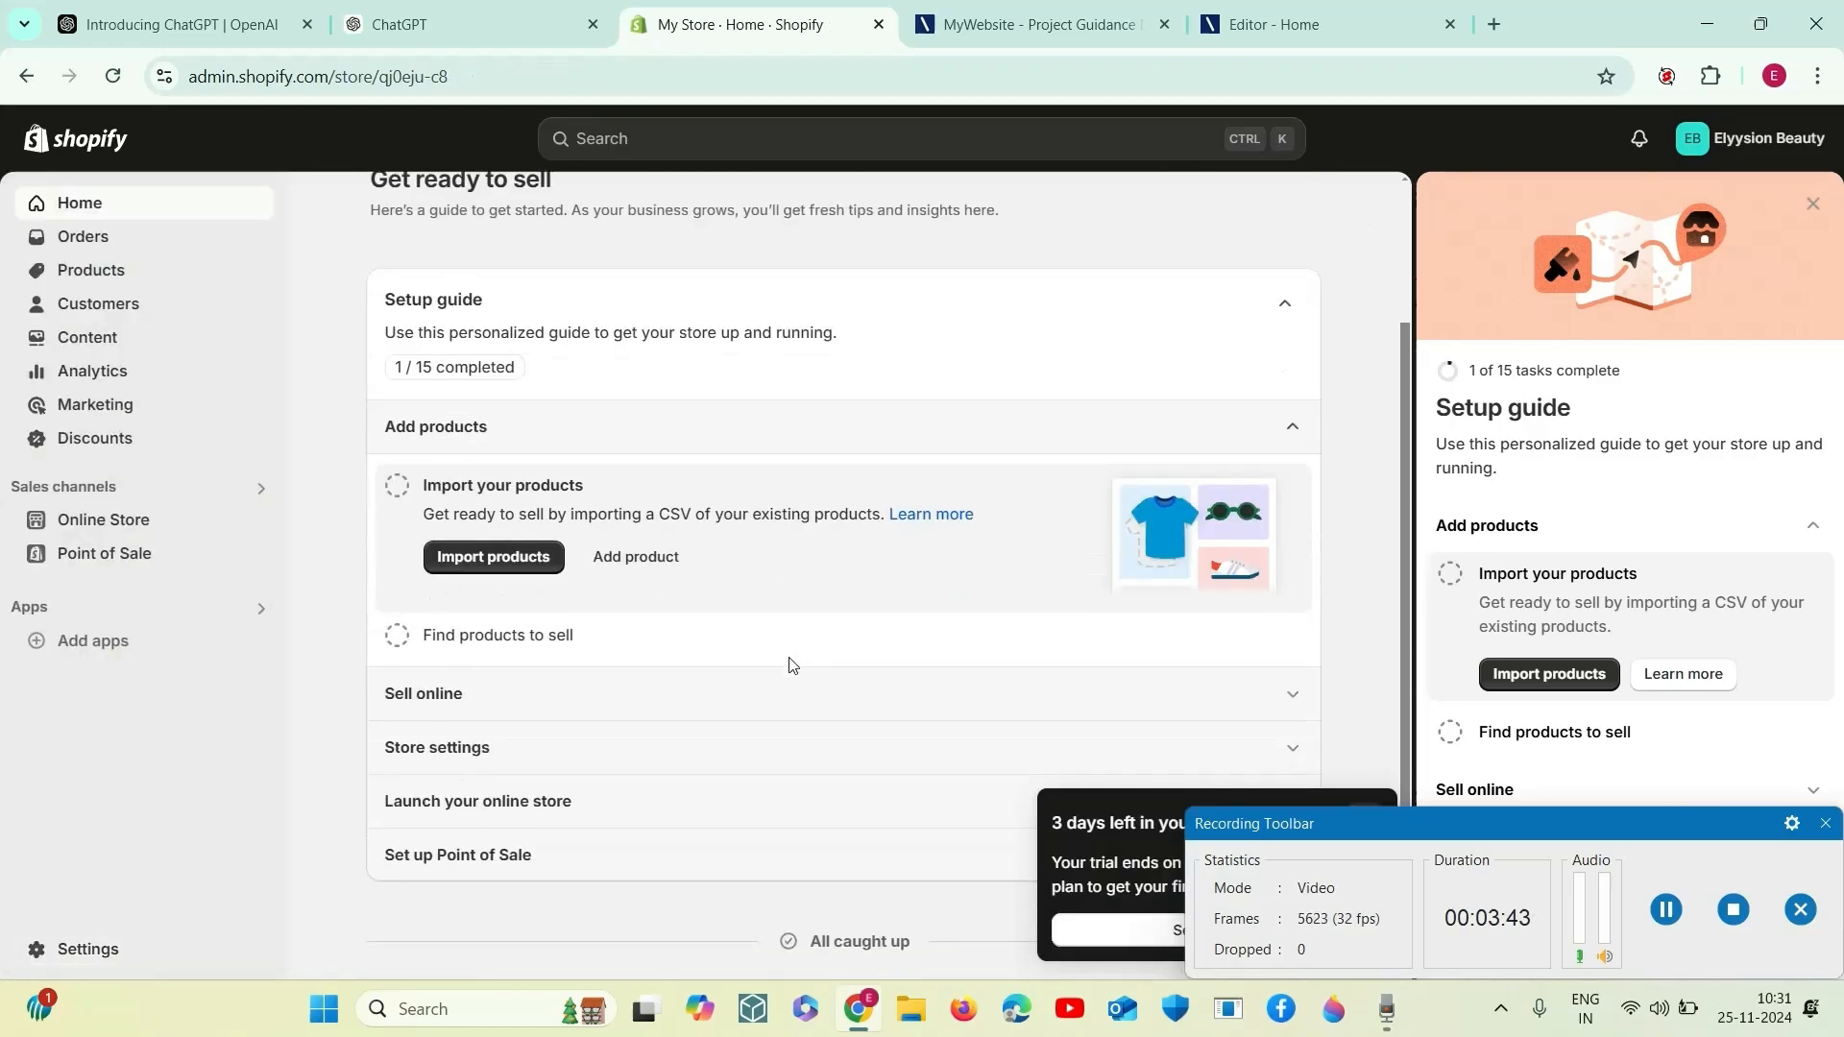
click(517, 696)
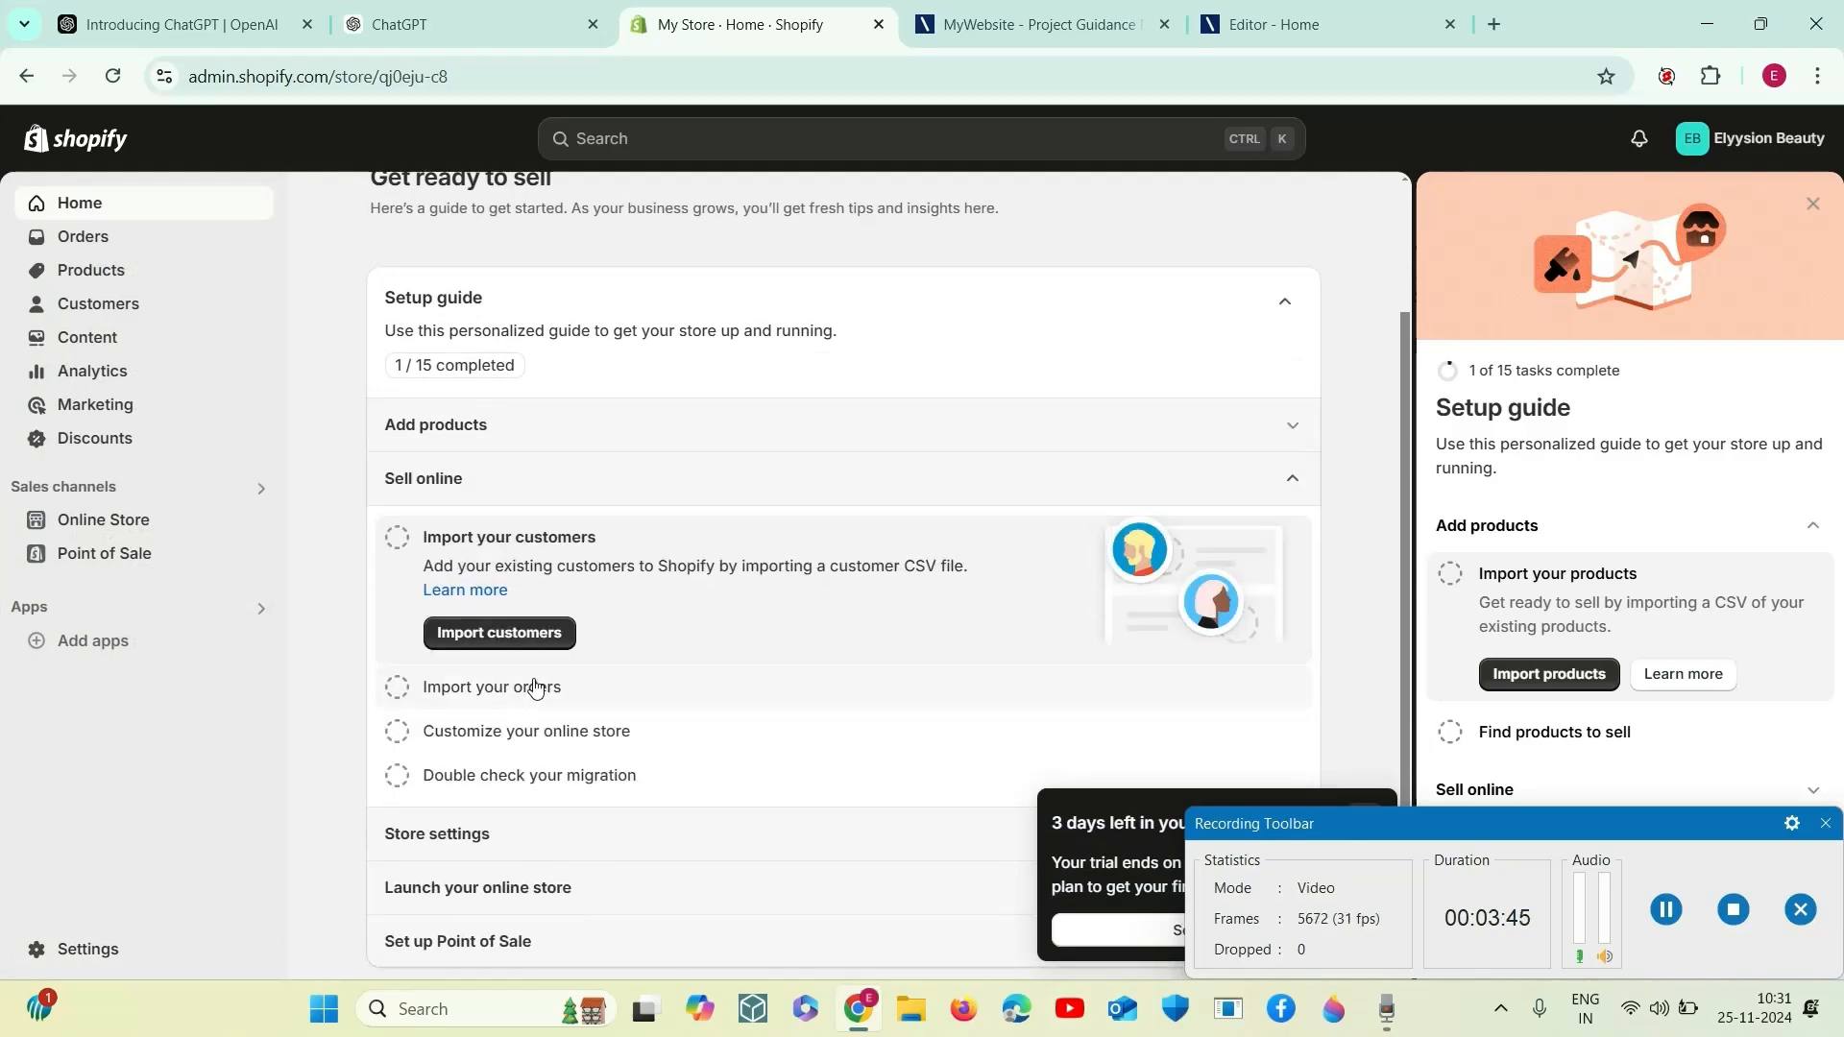
scroll(535, 687, down, 1)
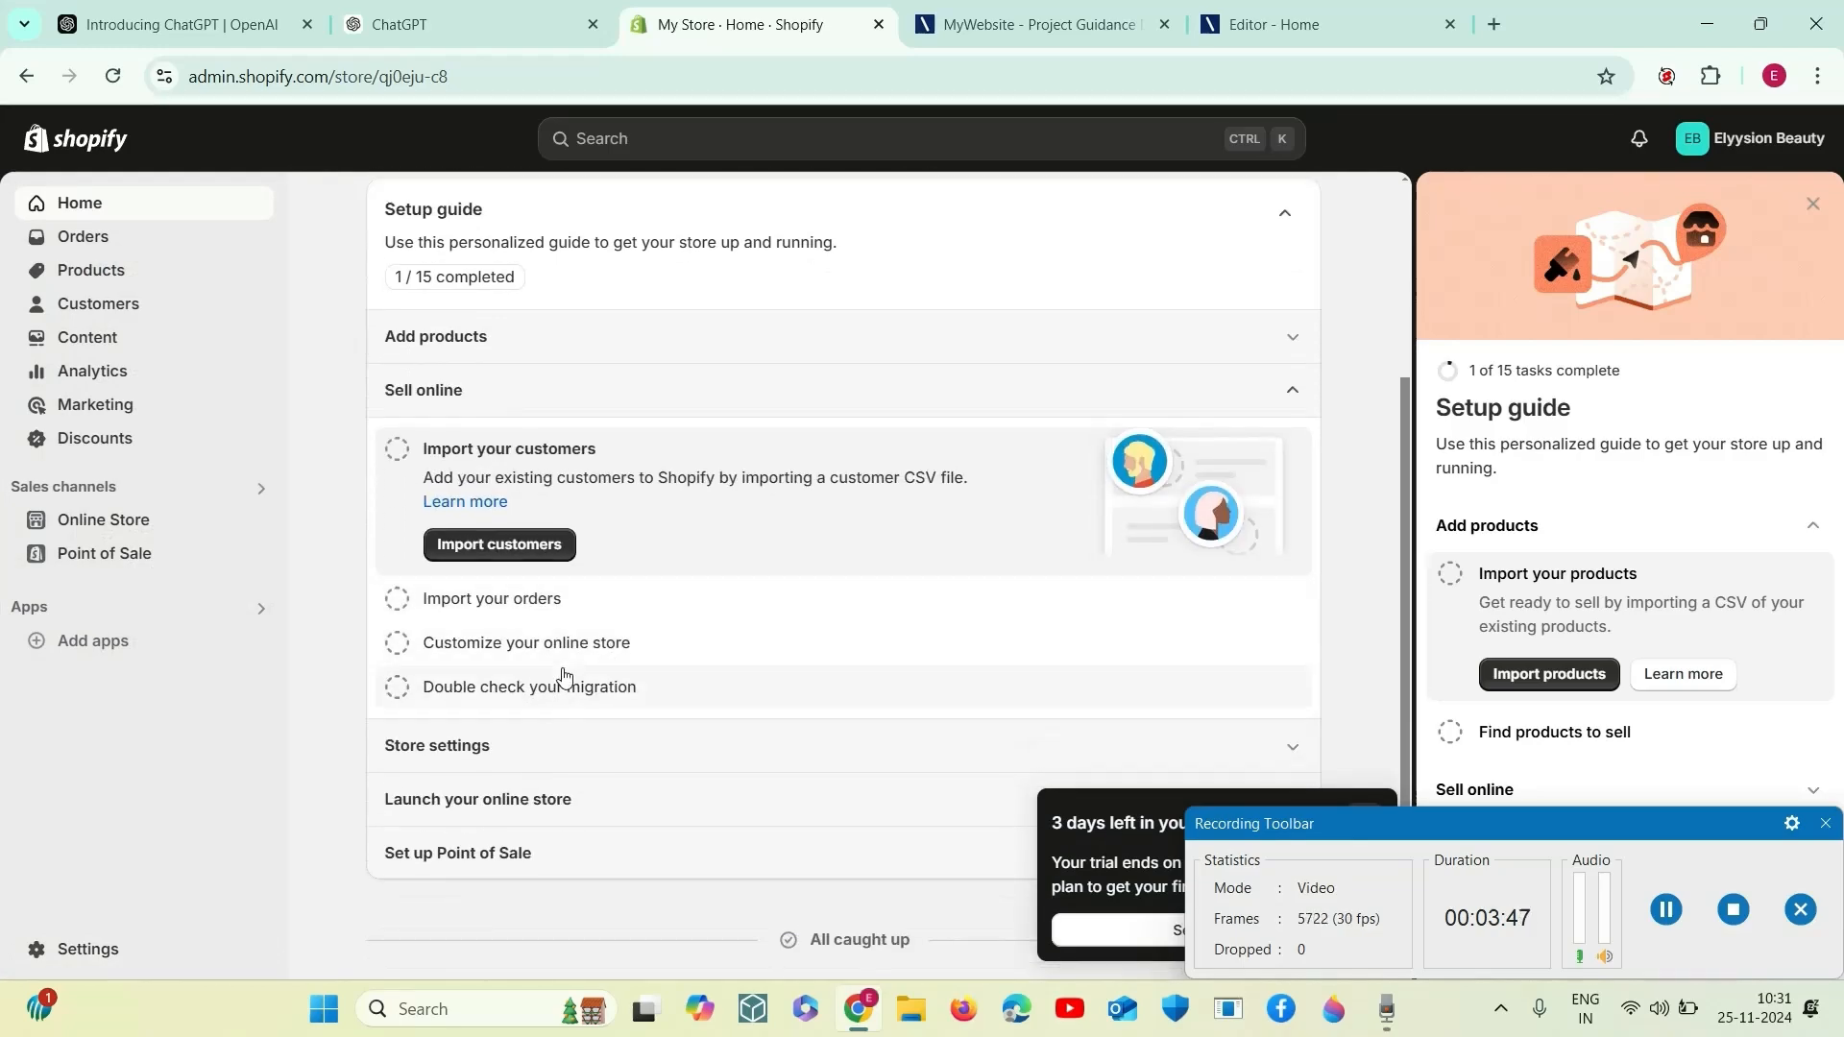
click(523, 747)
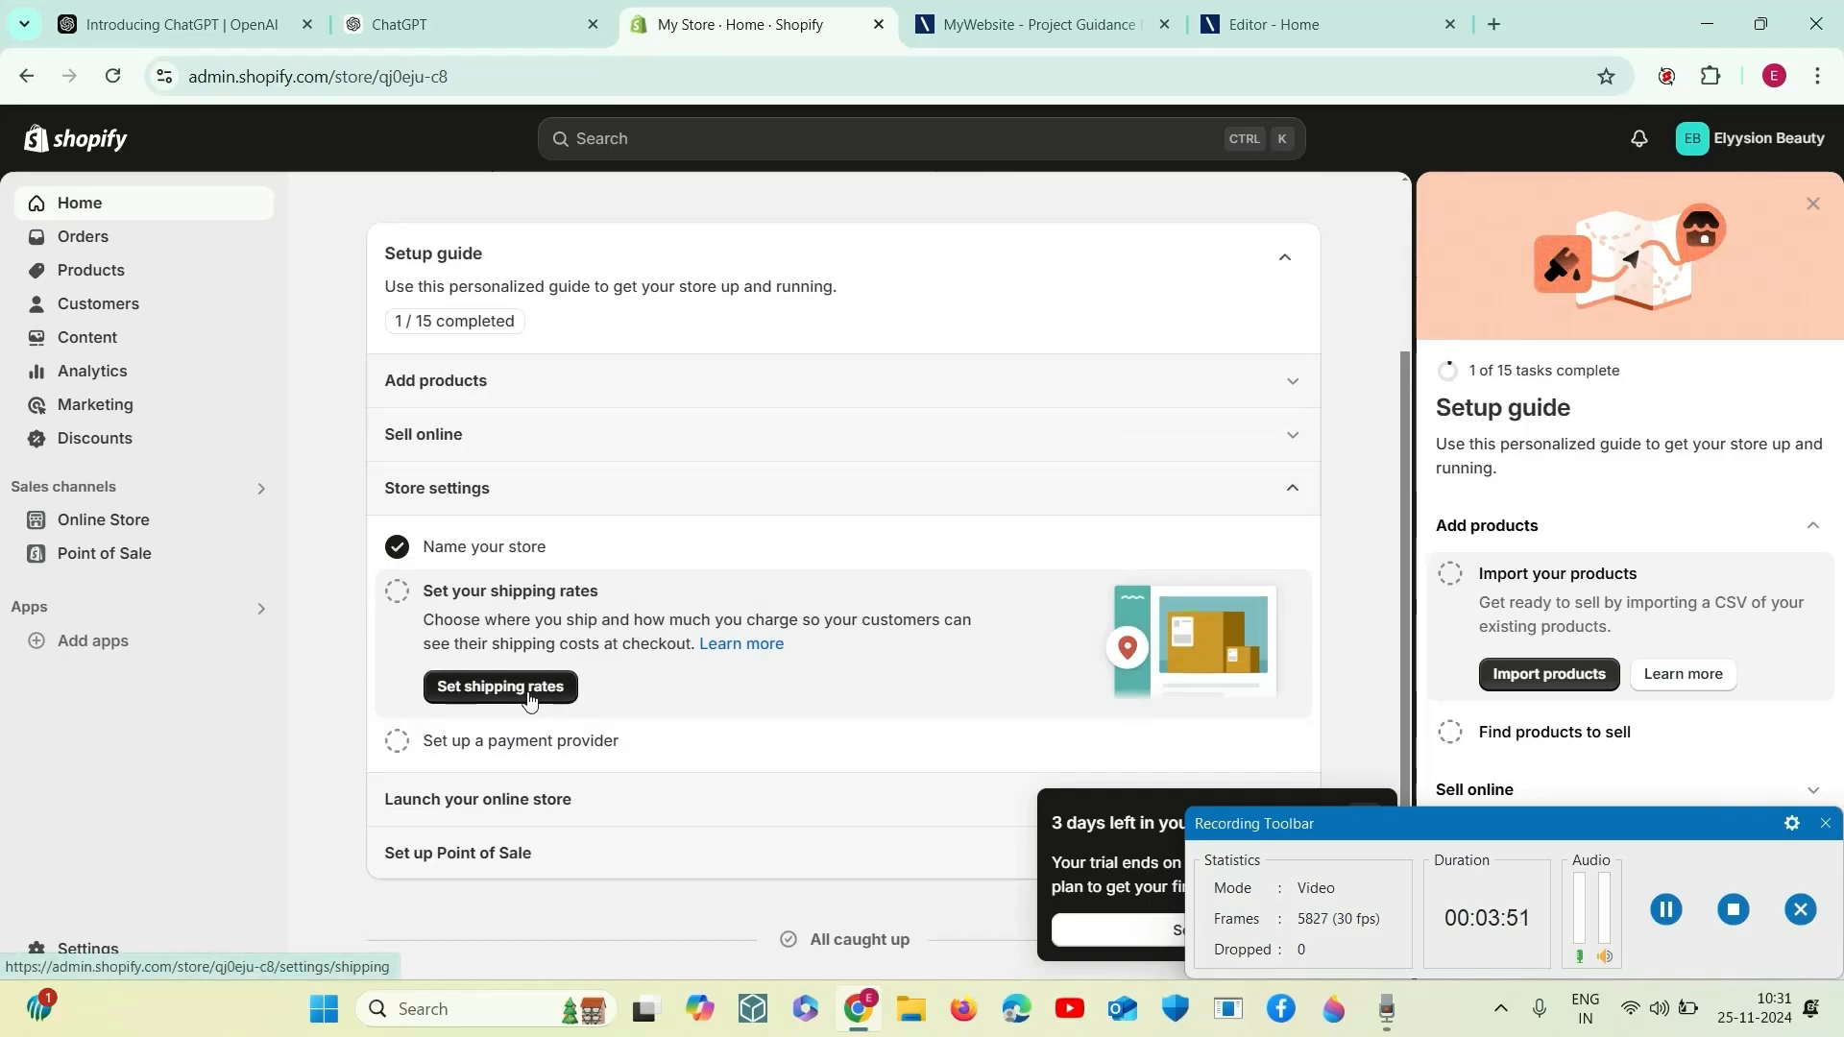
- Open the shipping rates setup and review the general profile's domestic and international shipping zones and rates
click(529, 698)
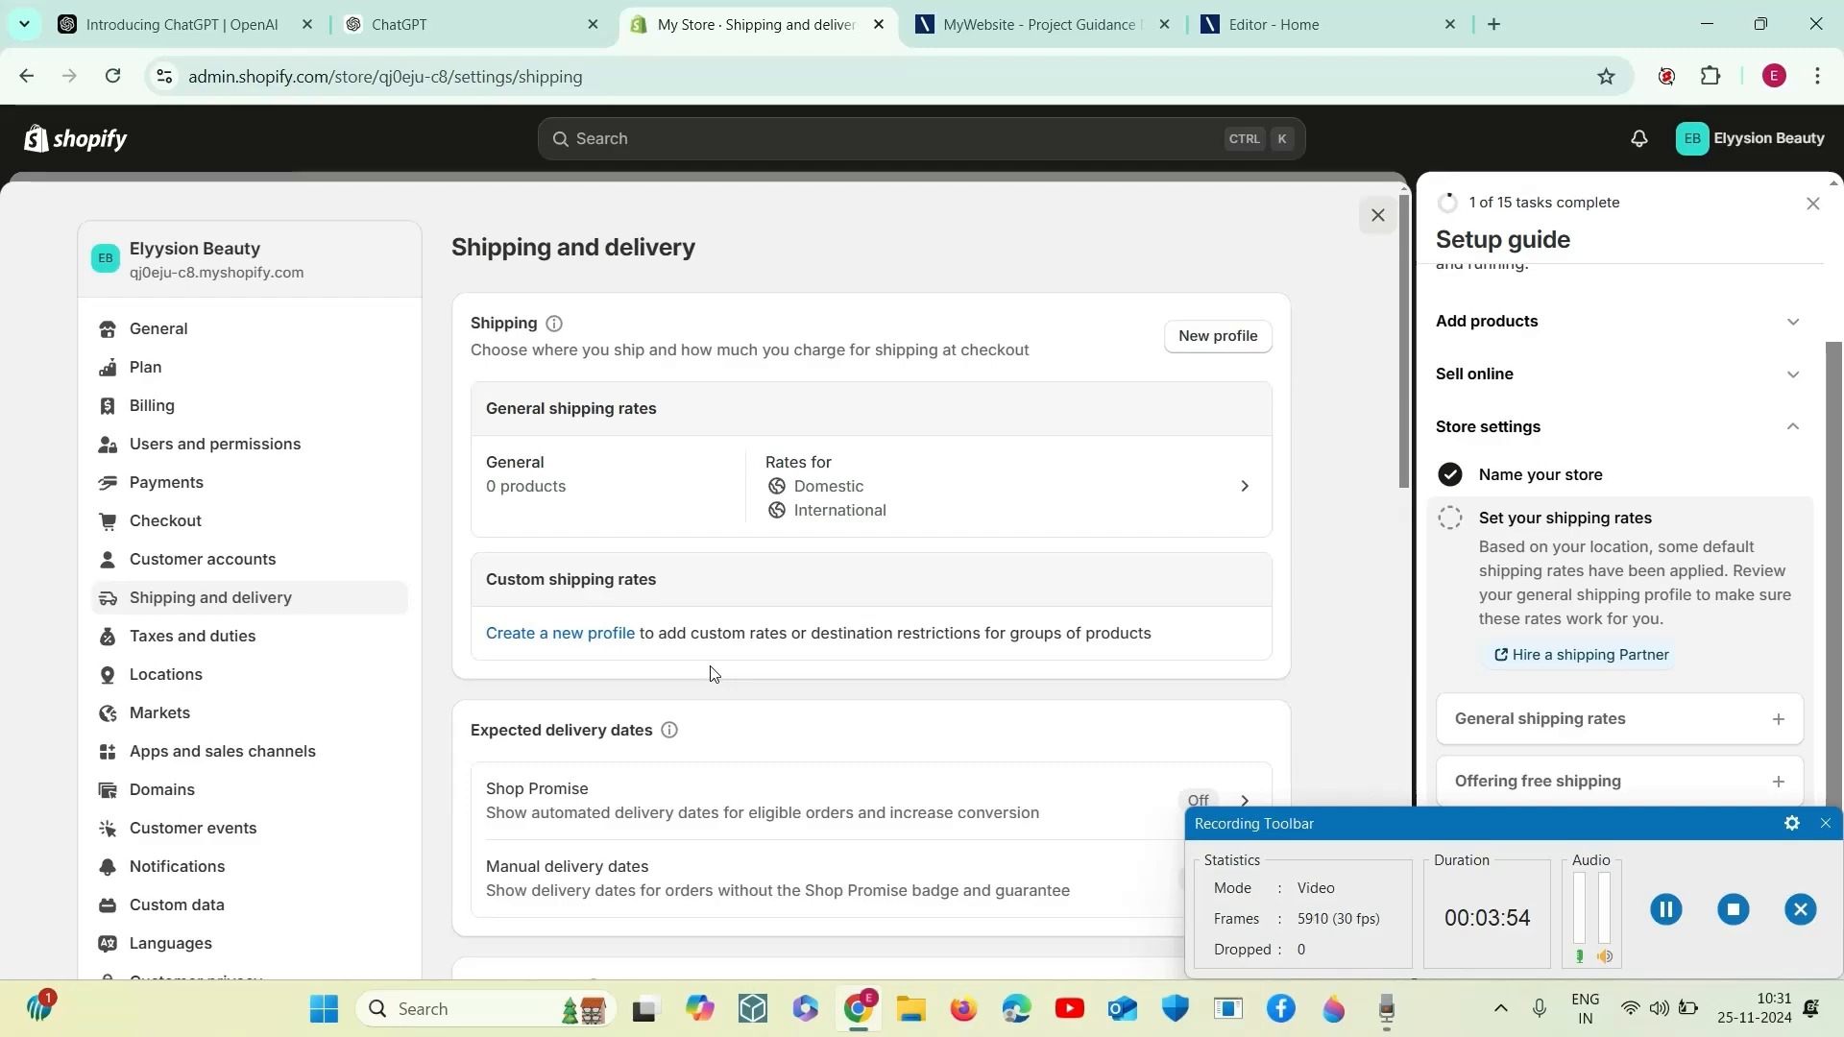
click(1144, 487)
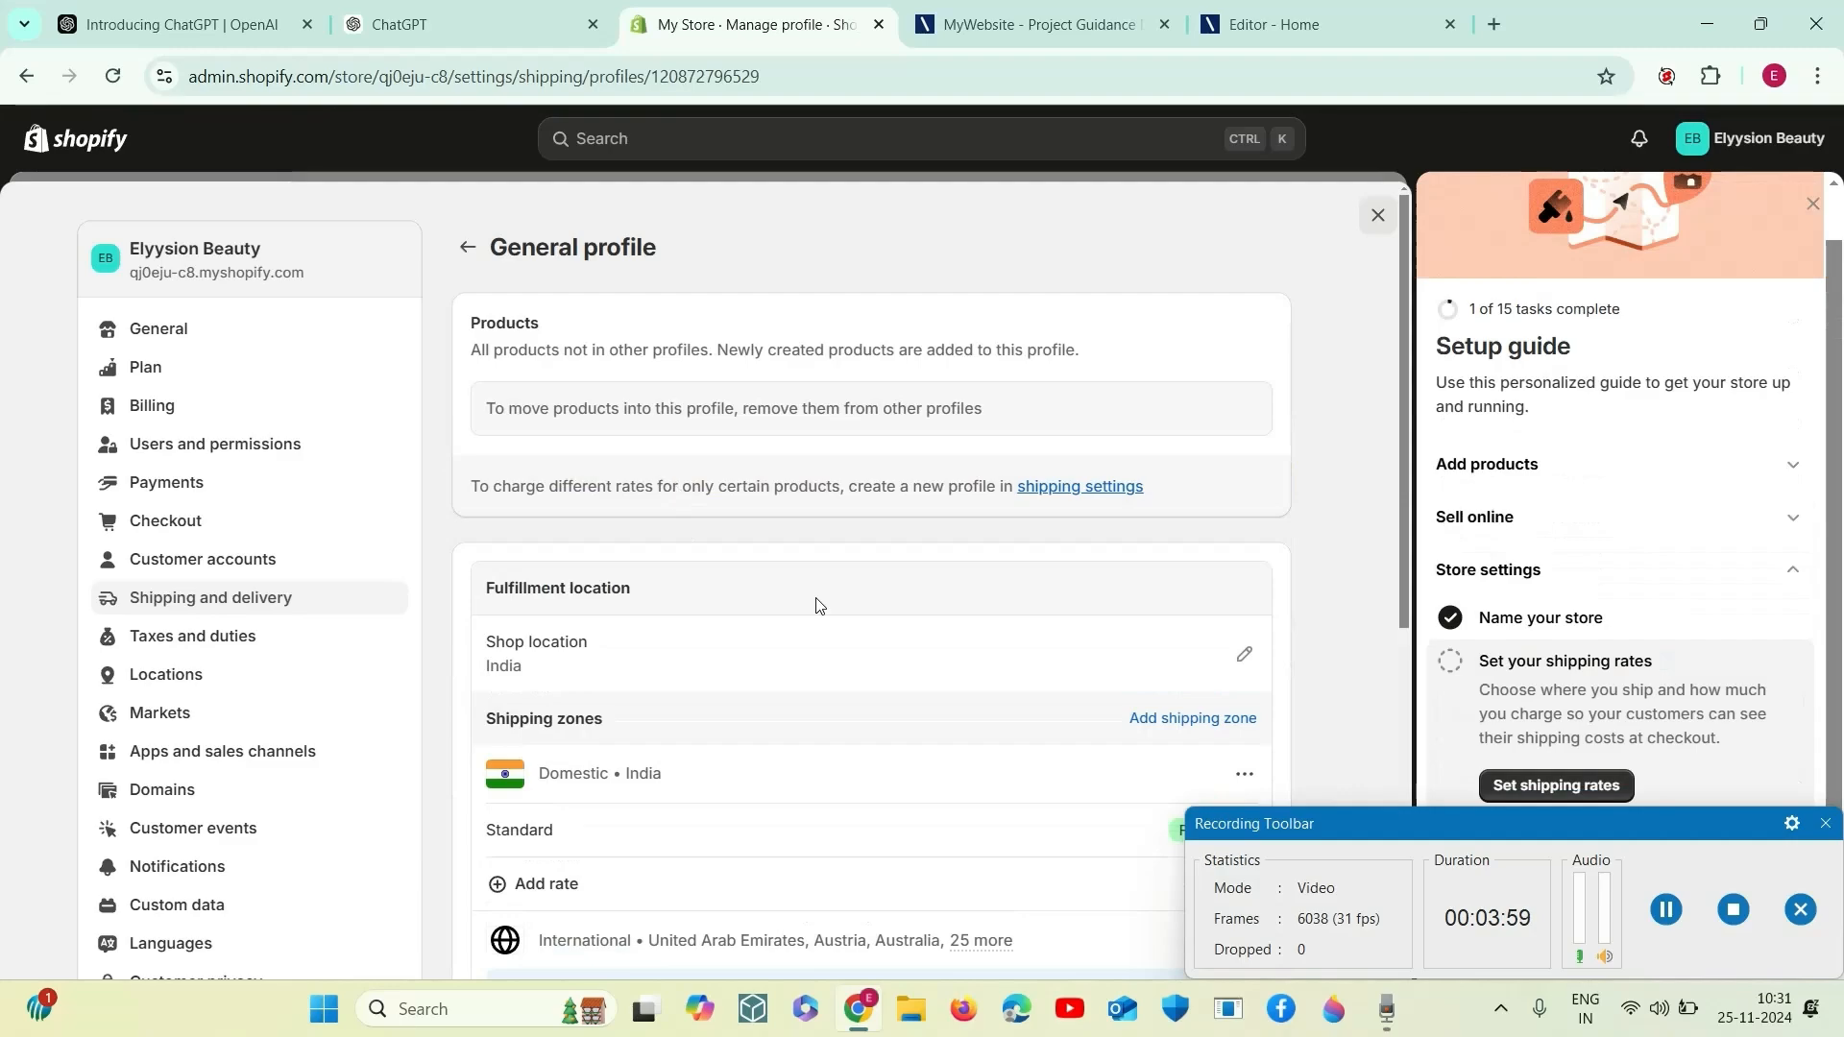
scroll(817, 601, down, 4)
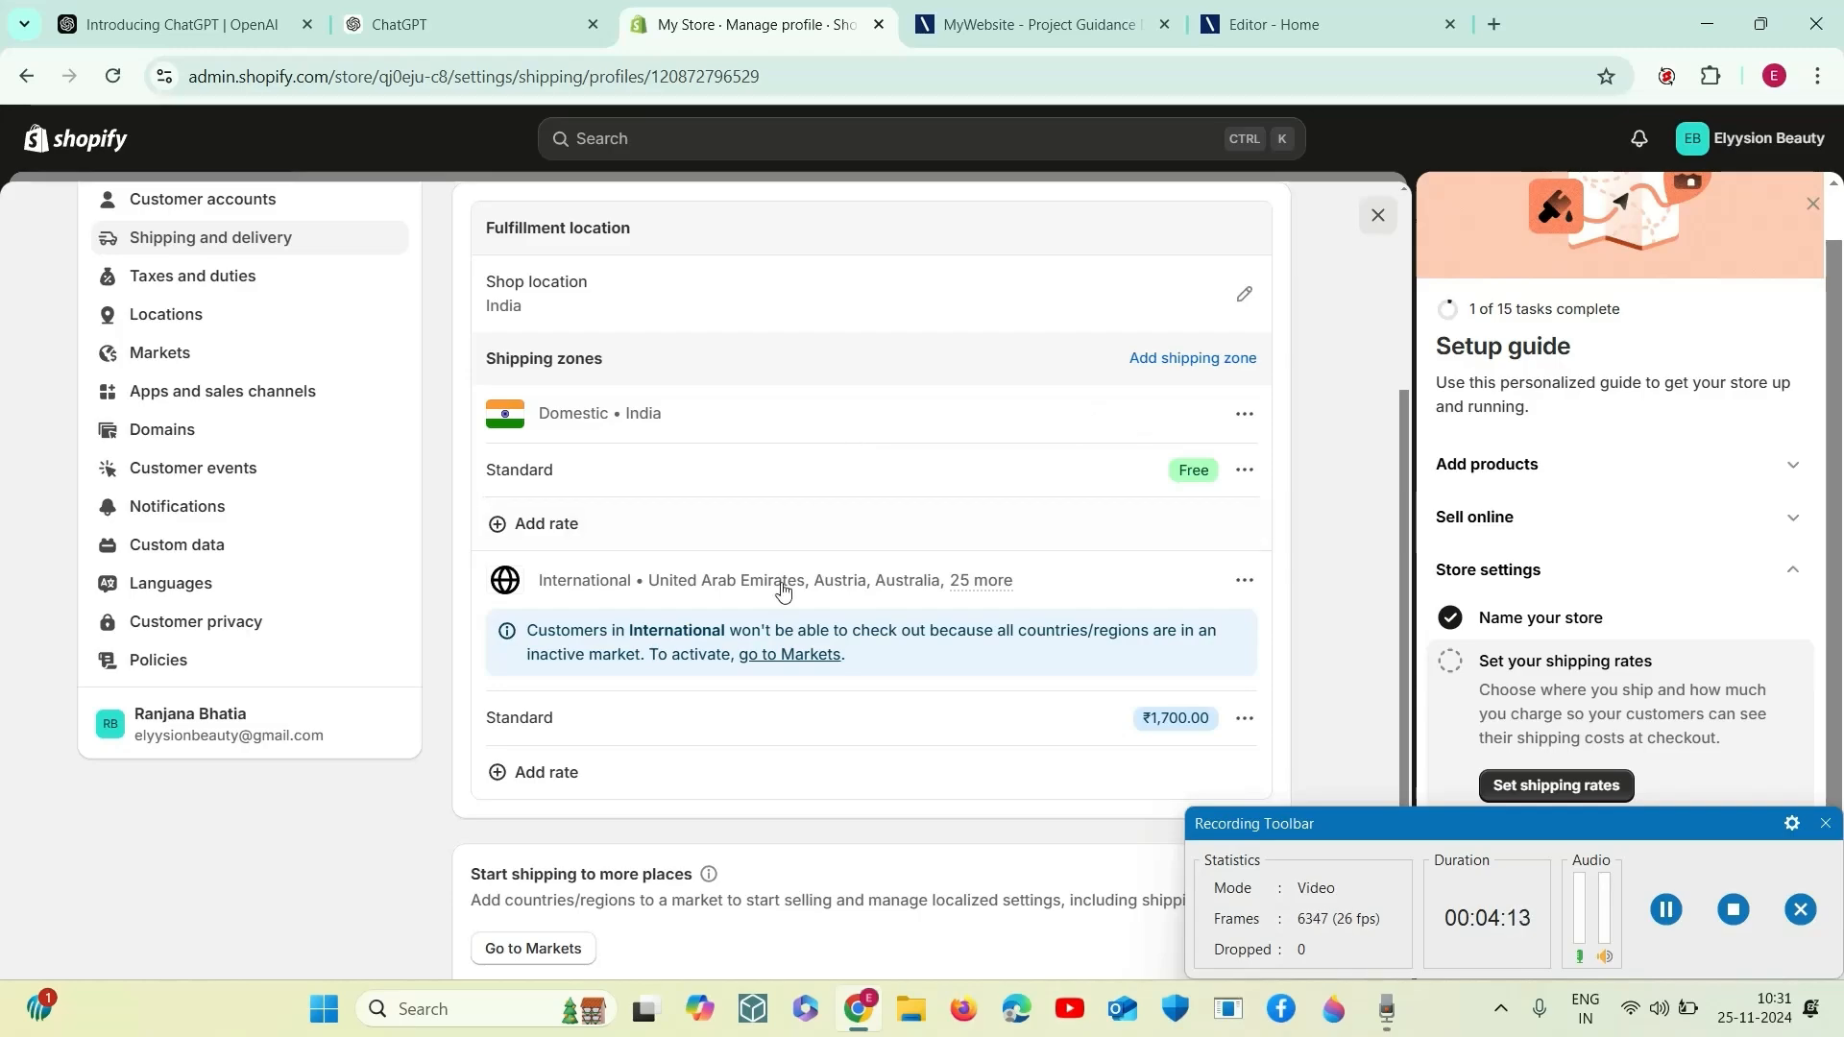
scroll(721, 518, down, 3)
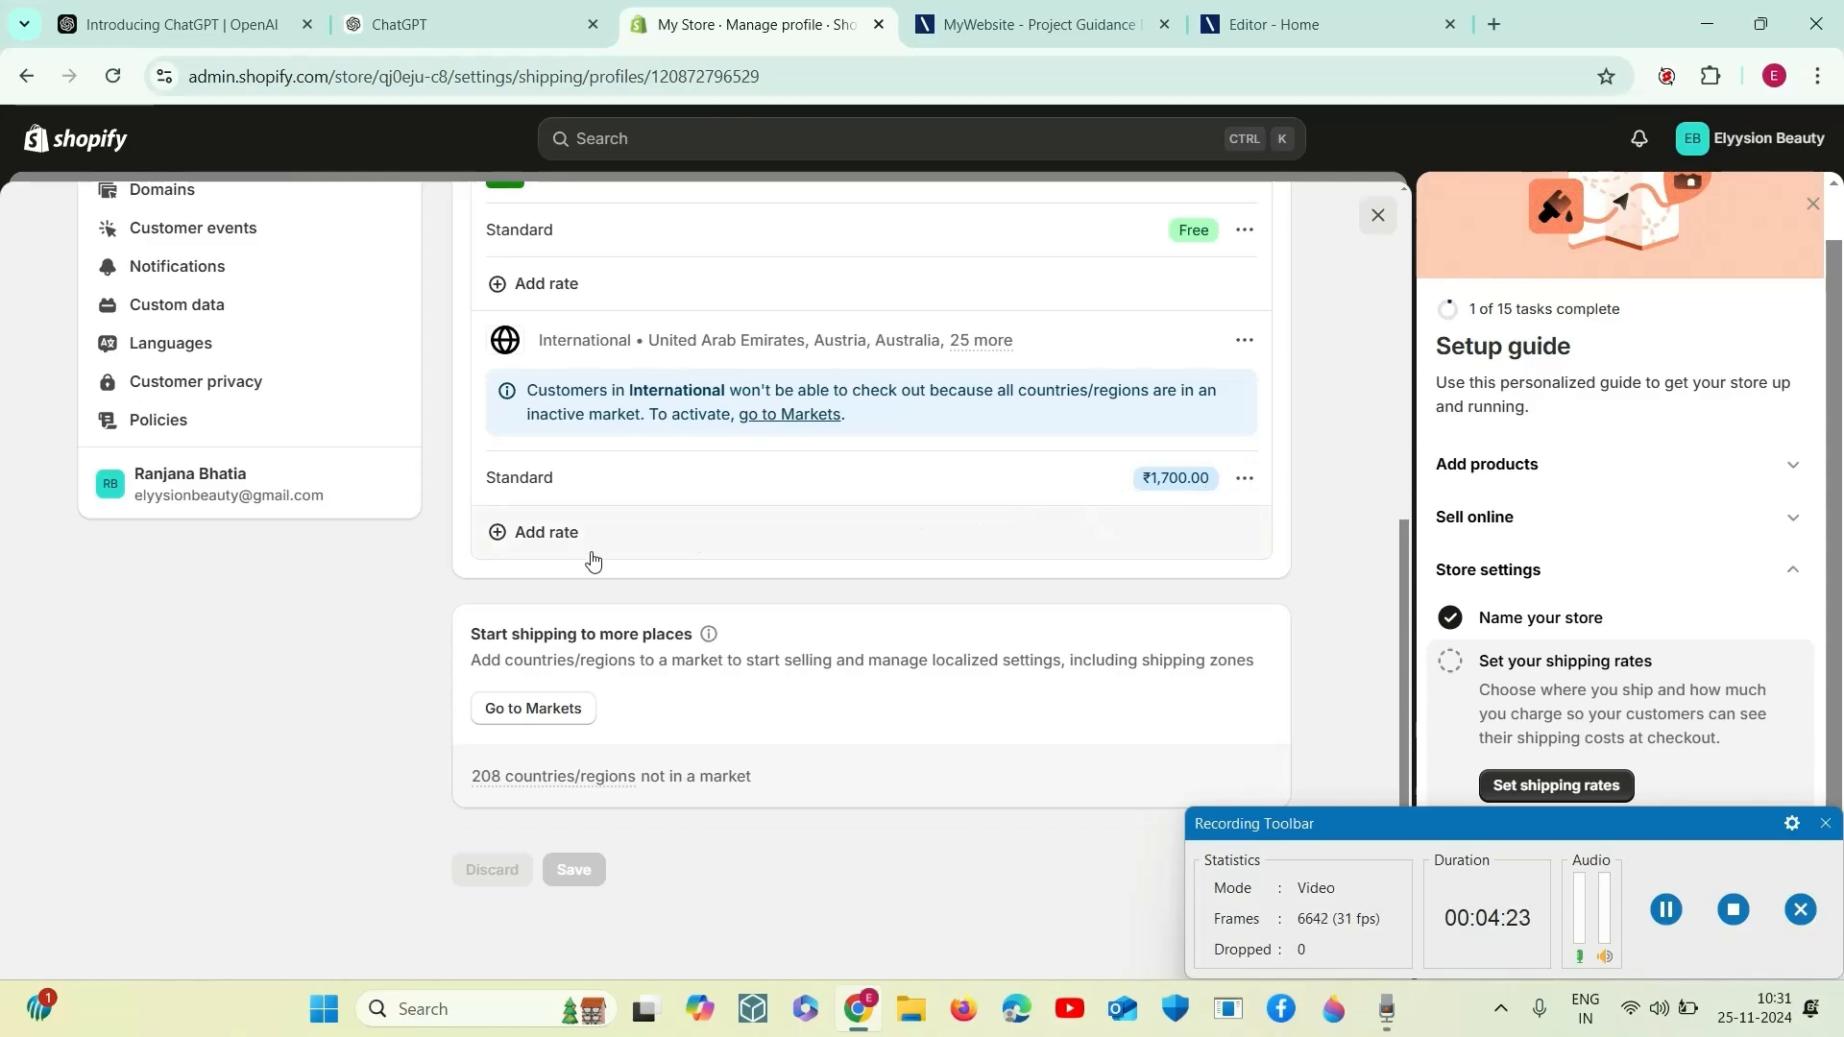
scroll(631, 690, down, 1)
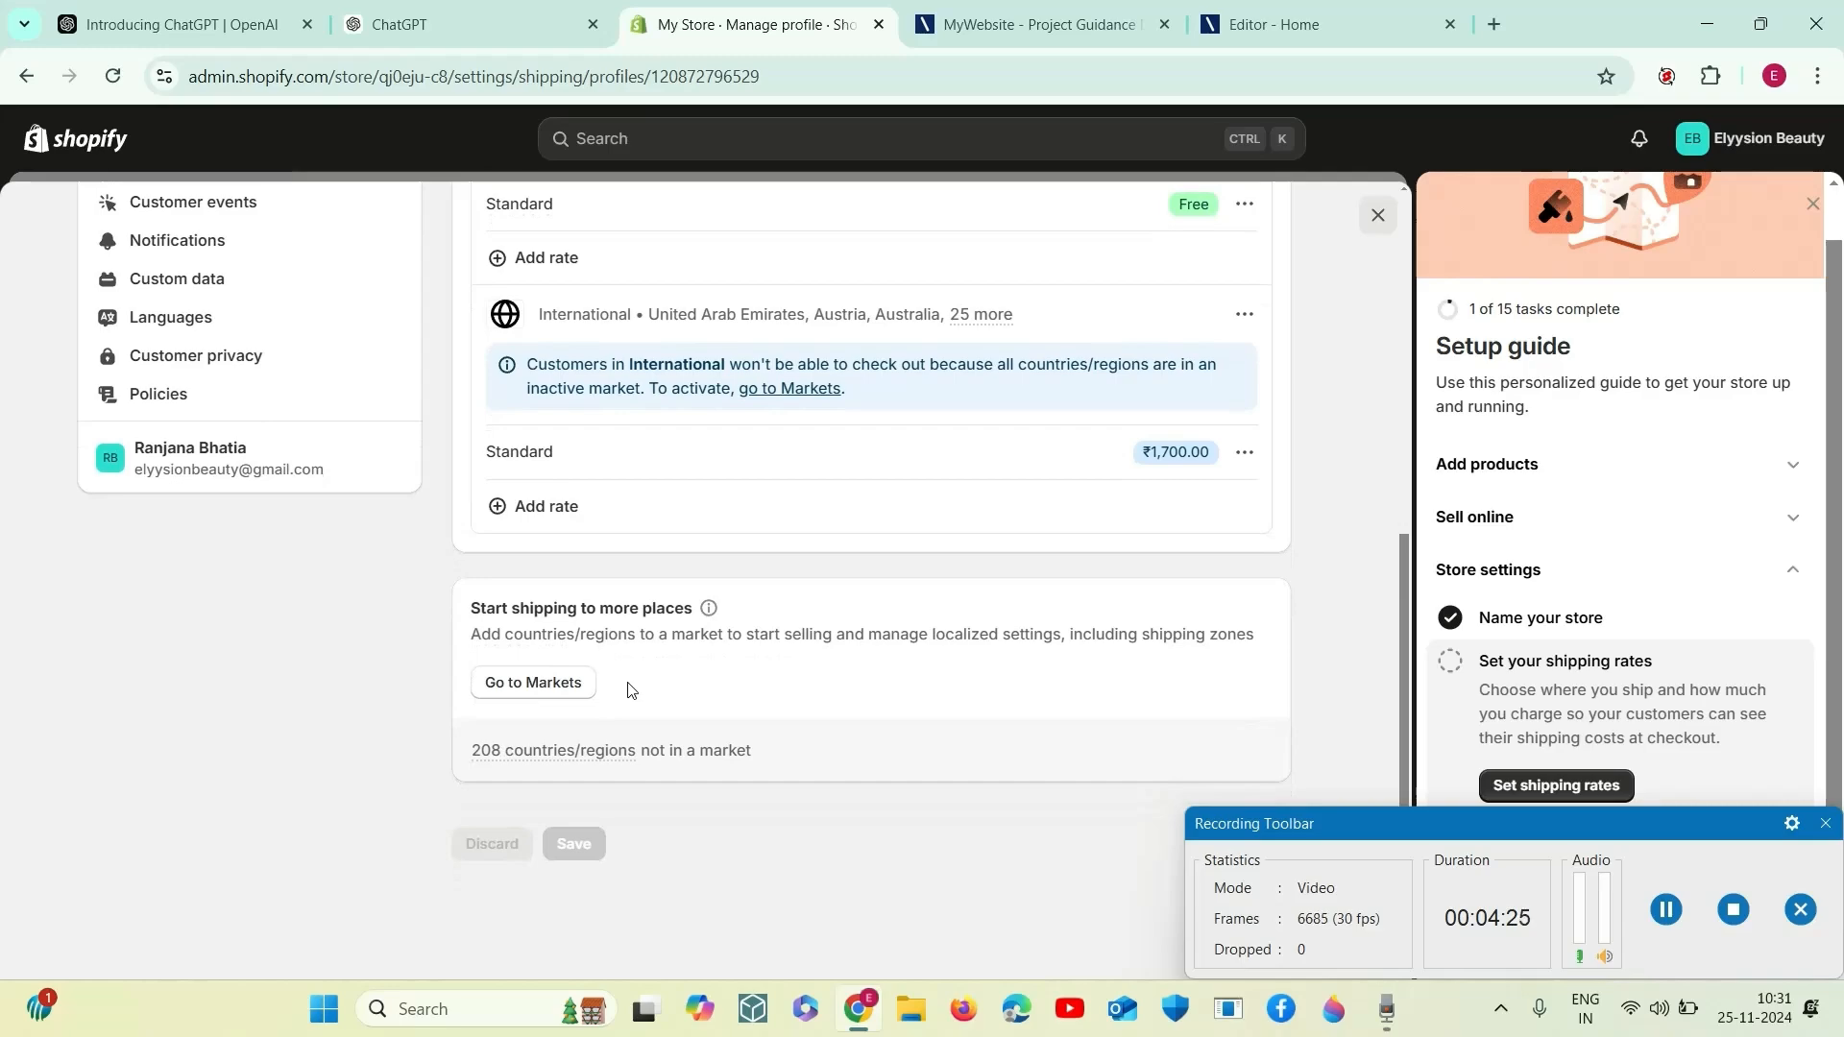
scroll(869, 727, up, 2)
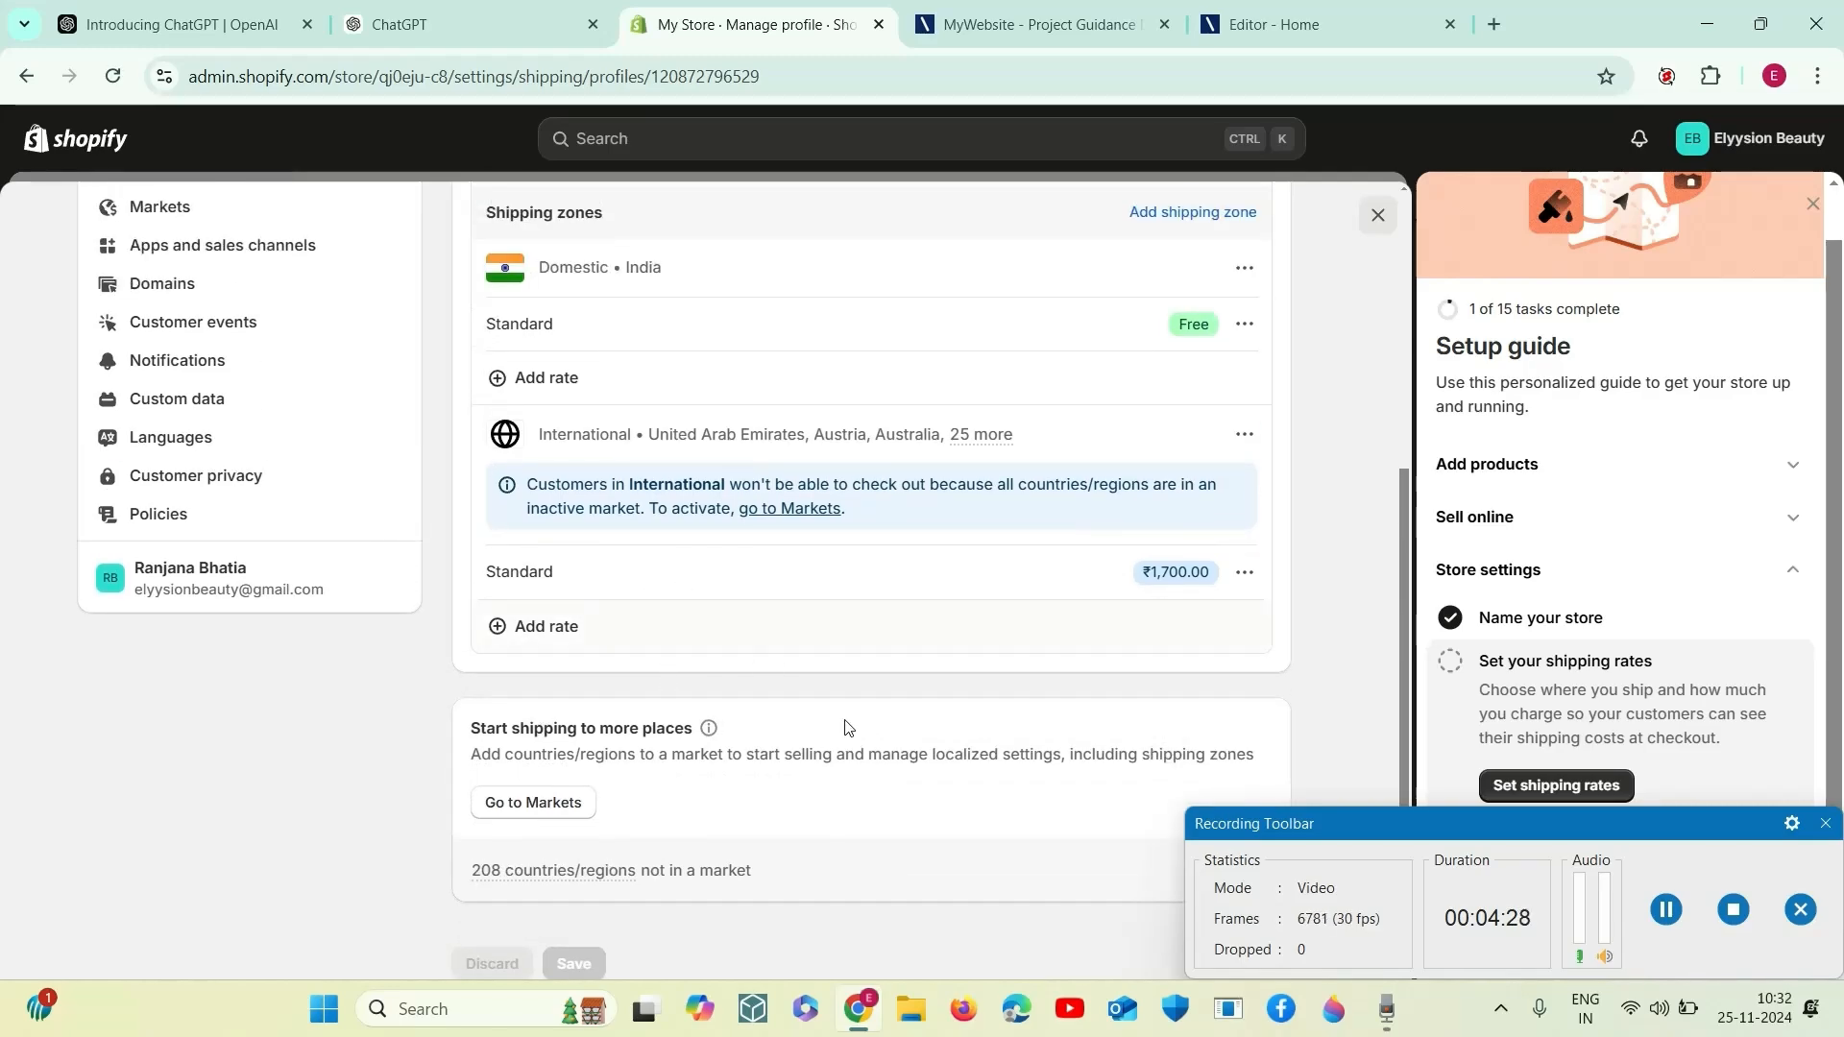
scroll(663, 787, down, 2)
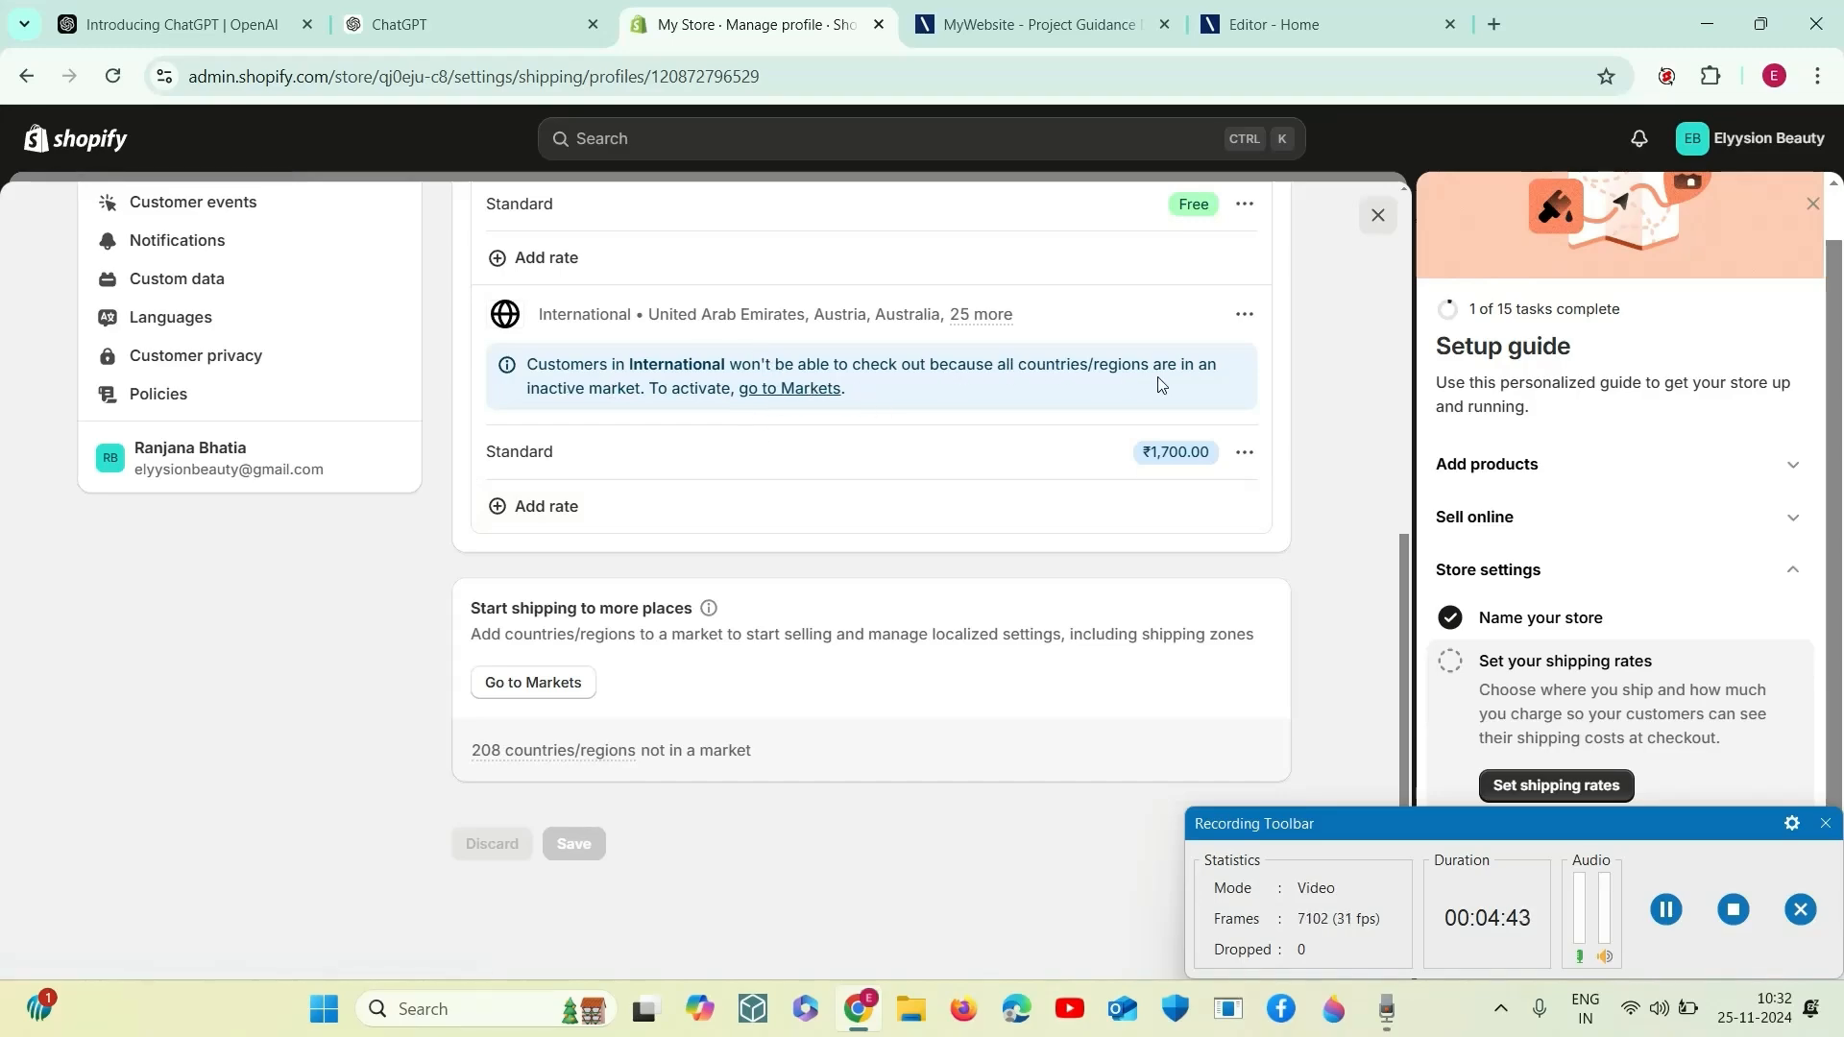
- Open the International market from the shipping profile, set its status to Active and save the change
click(801, 396)
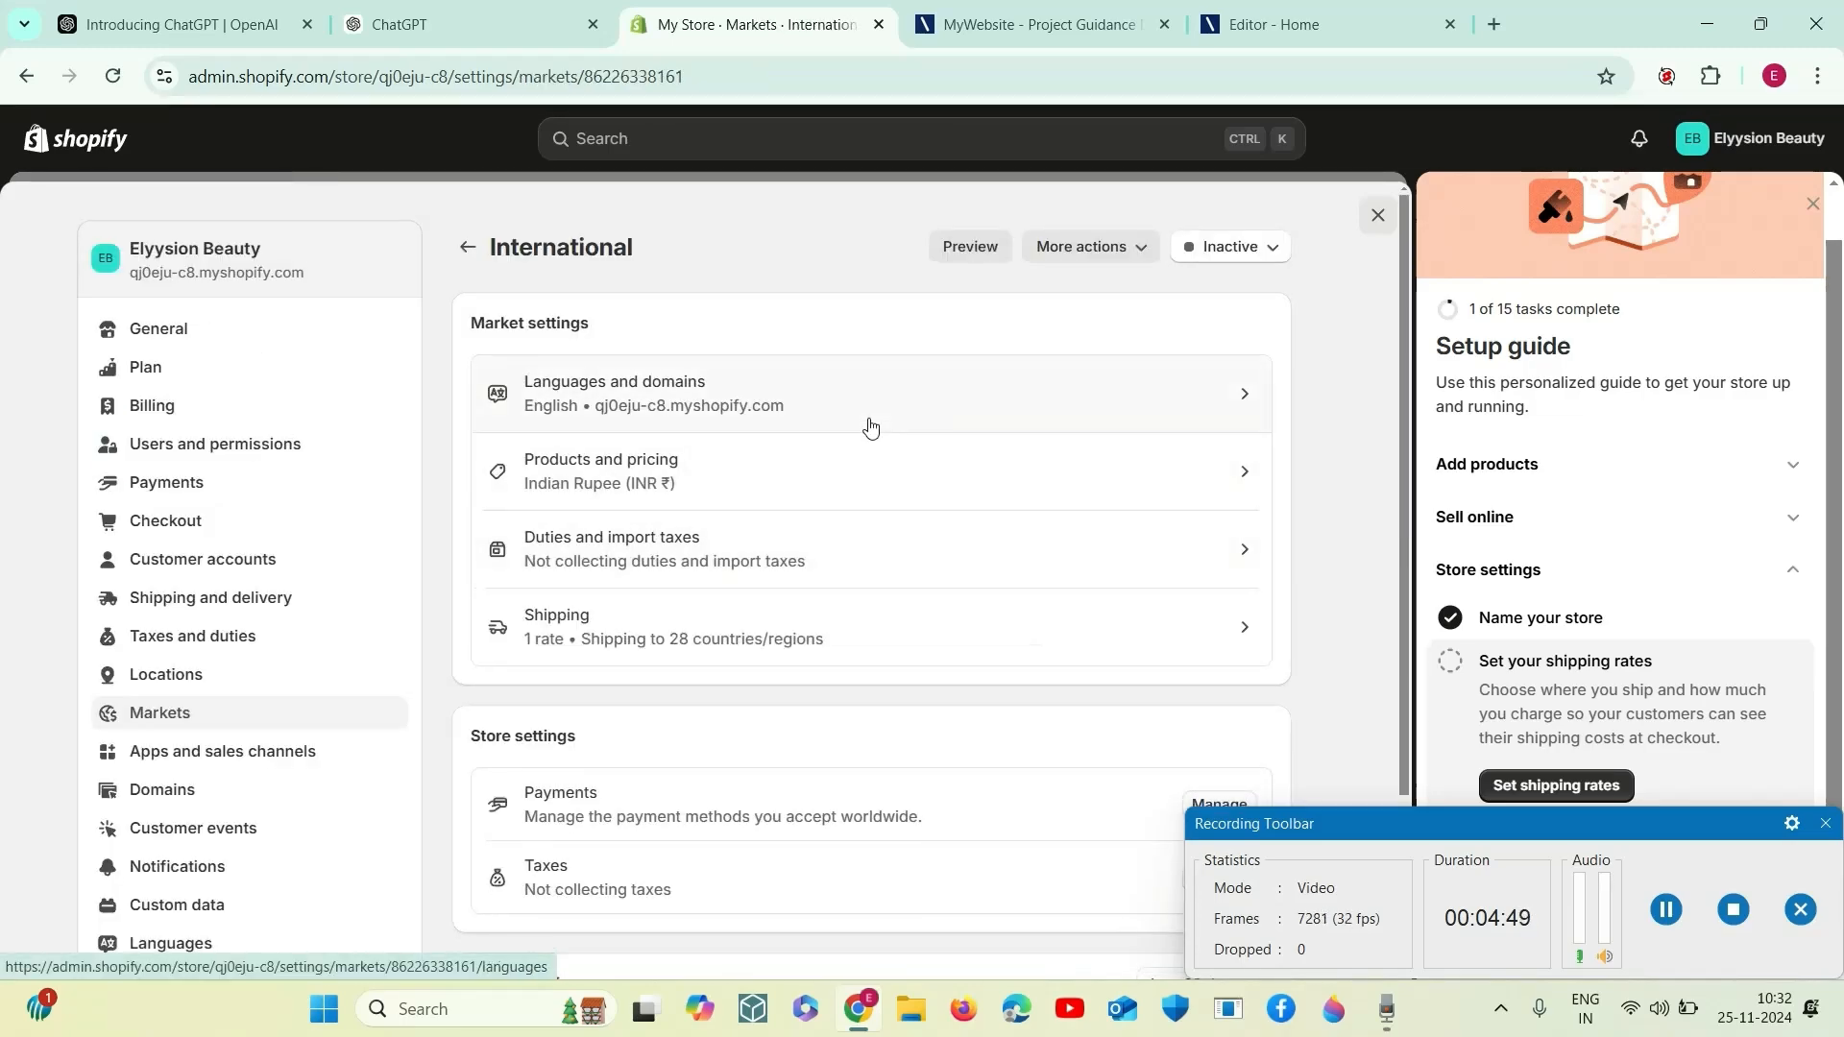
scroll(741, 759, down, 2)
scroll(744, 765, up, 2)
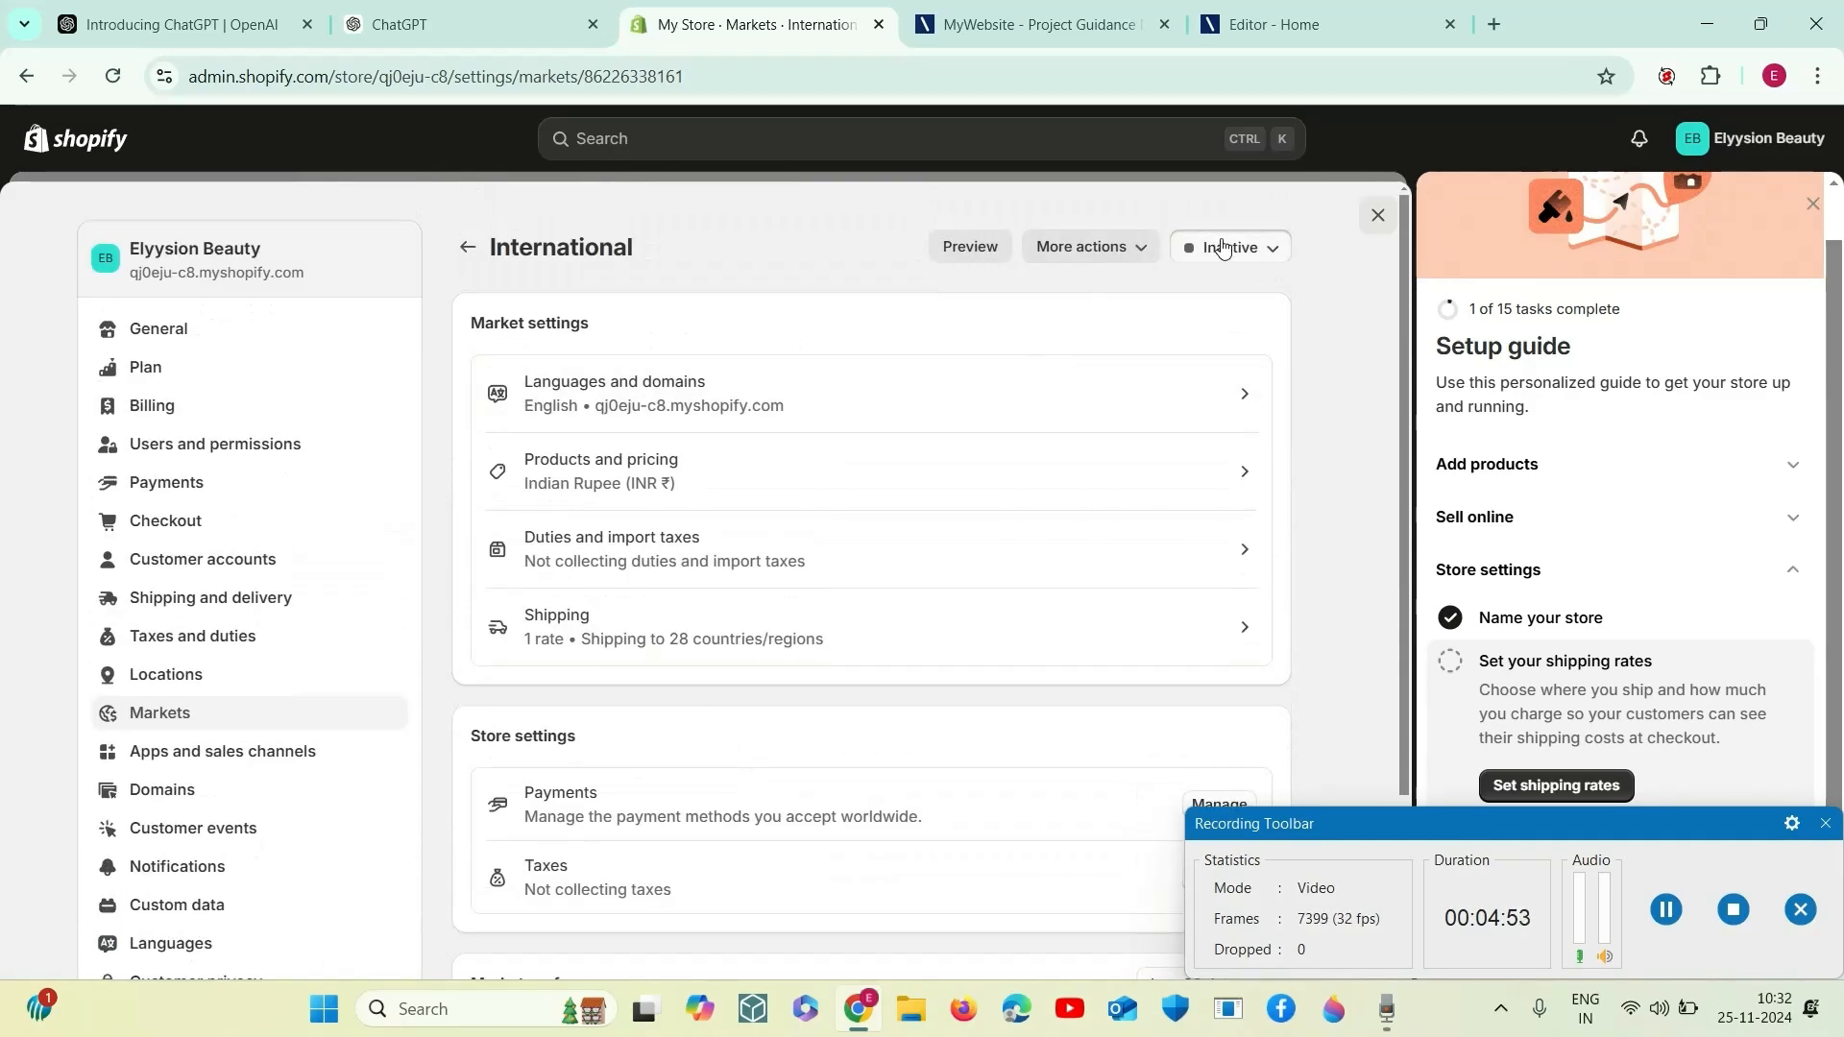
click(1191, 240)
click(1177, 300)
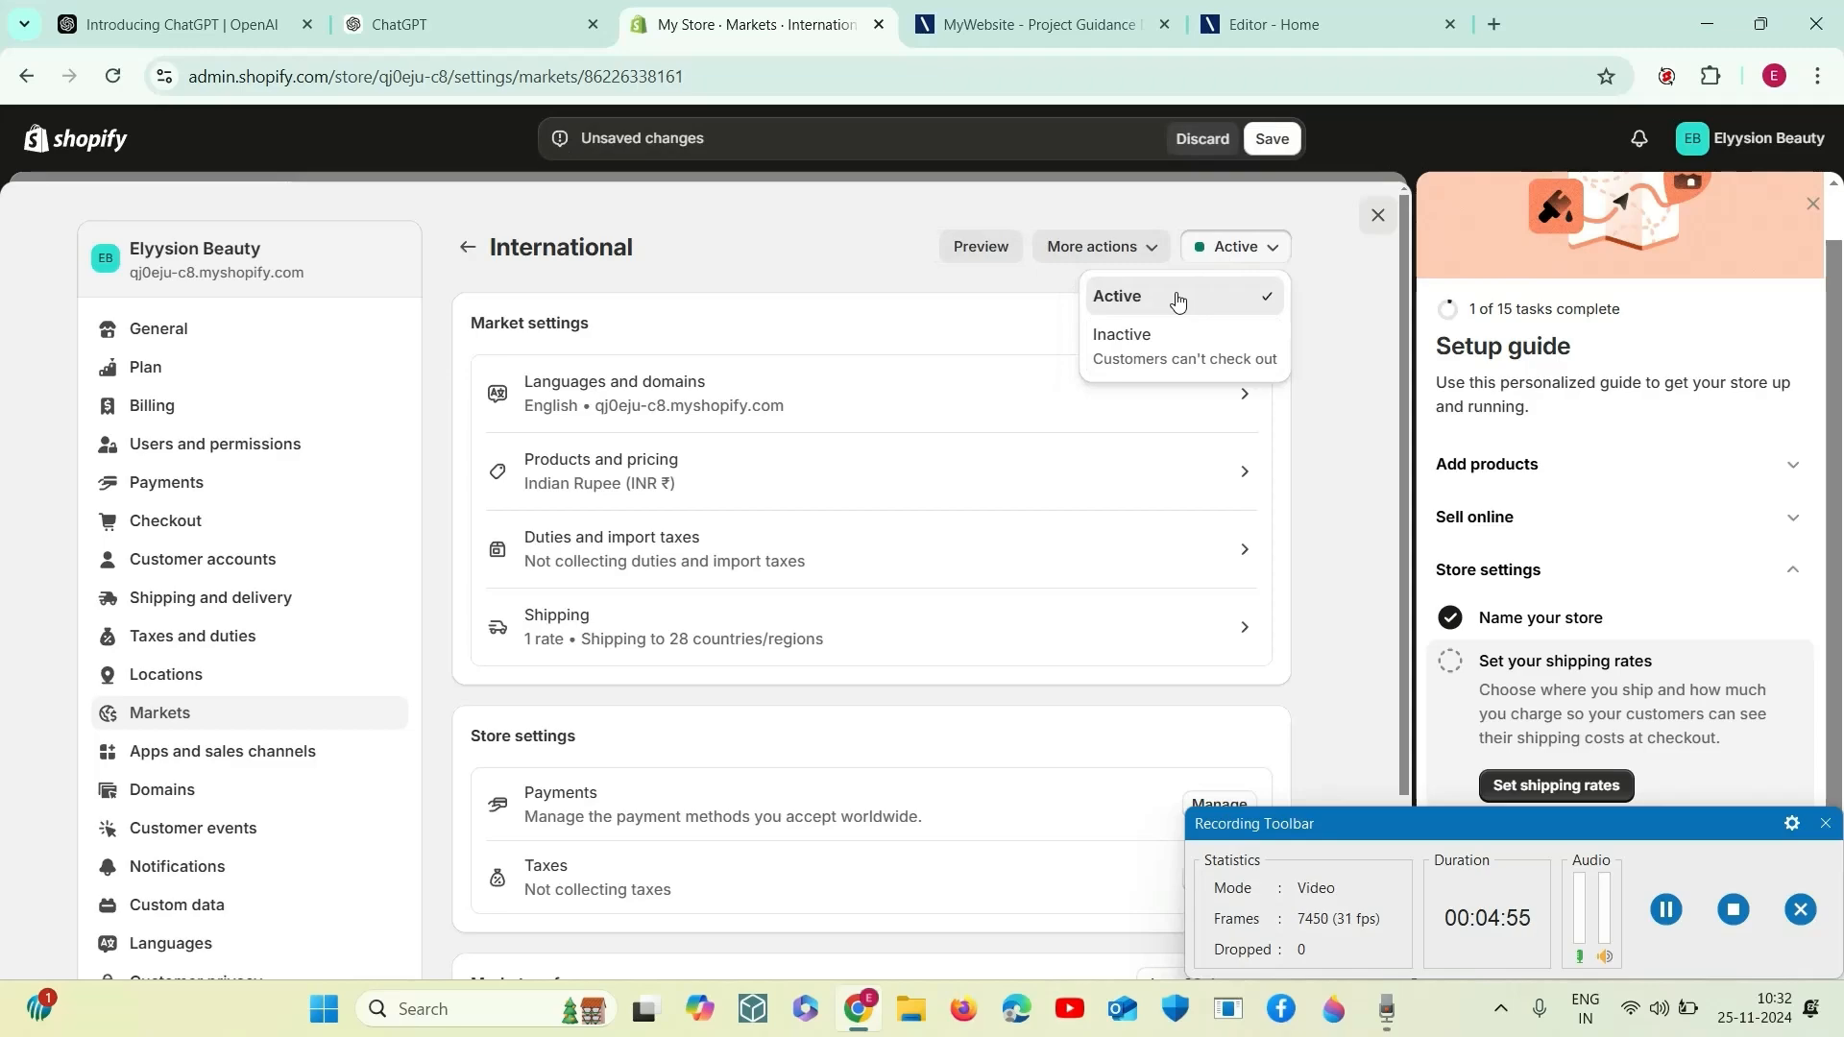
click(1266, 140)
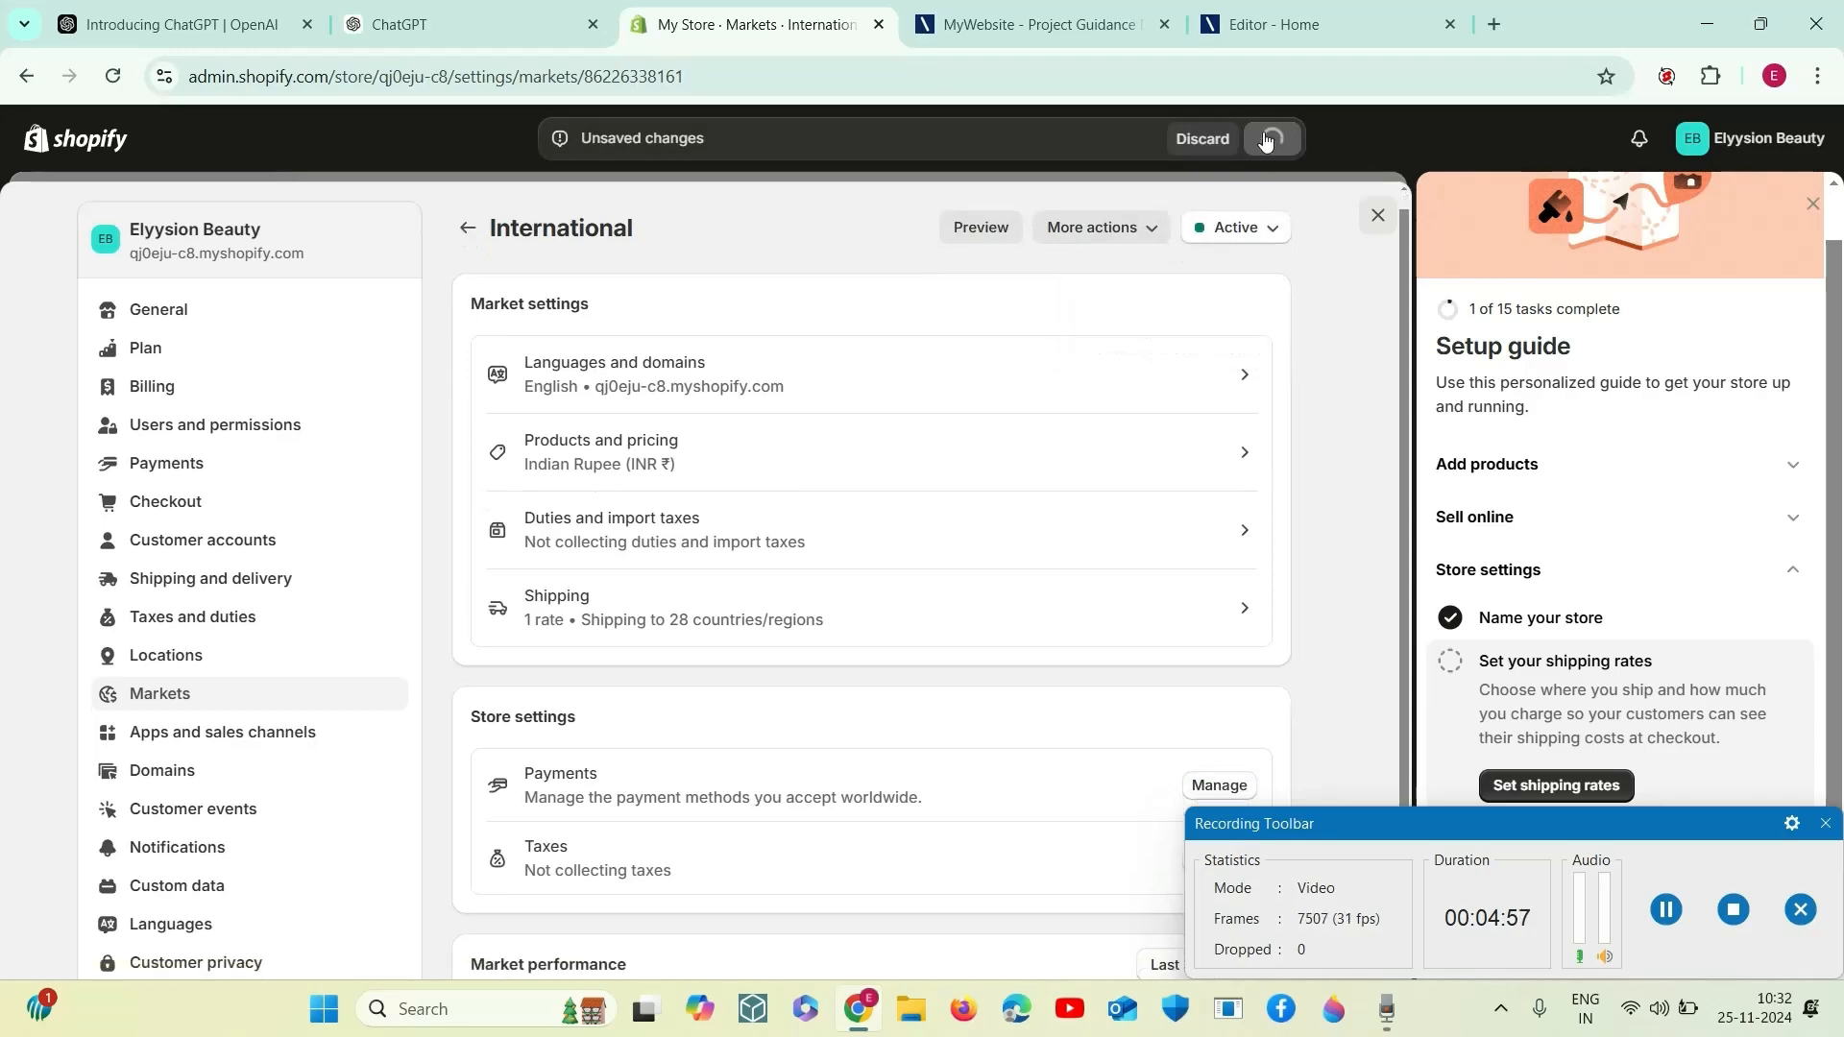
- Review the International market's products and pricing settings, including base currency, price adjustment and product inclusion
click(1026, 483)
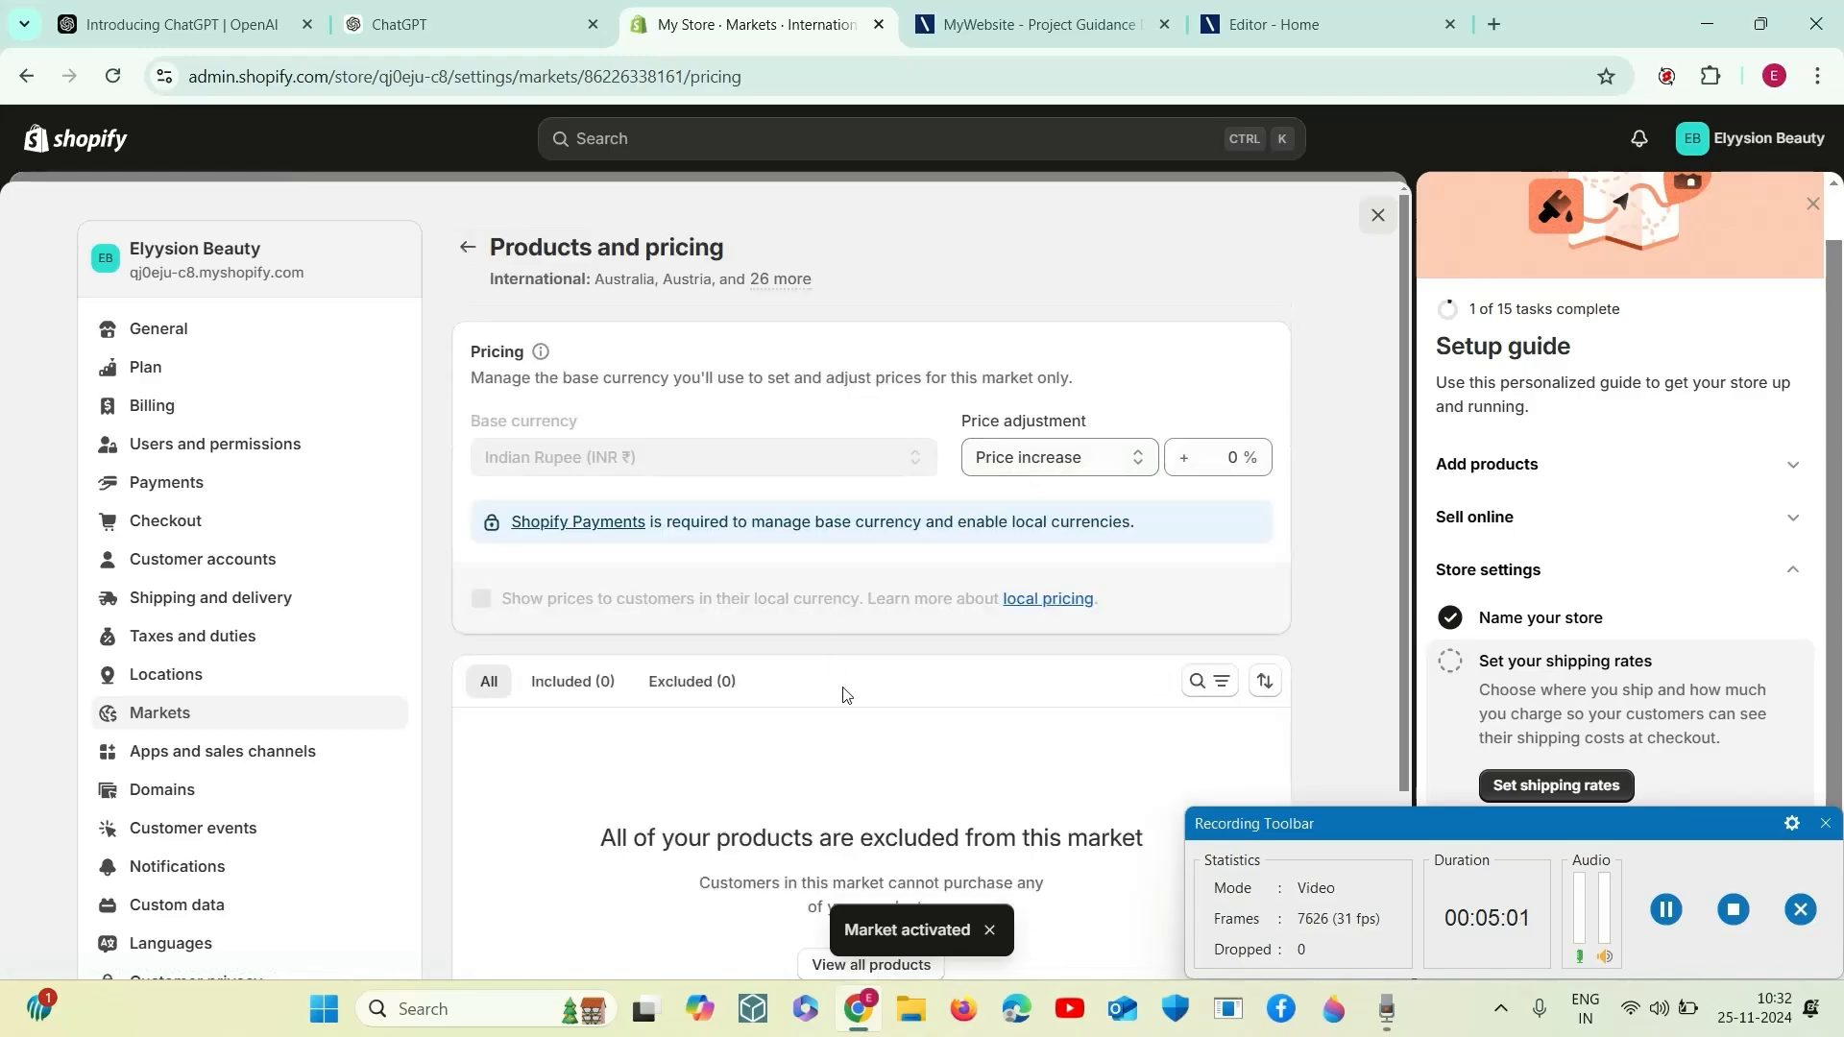
scroll(843, 694, down, 3)
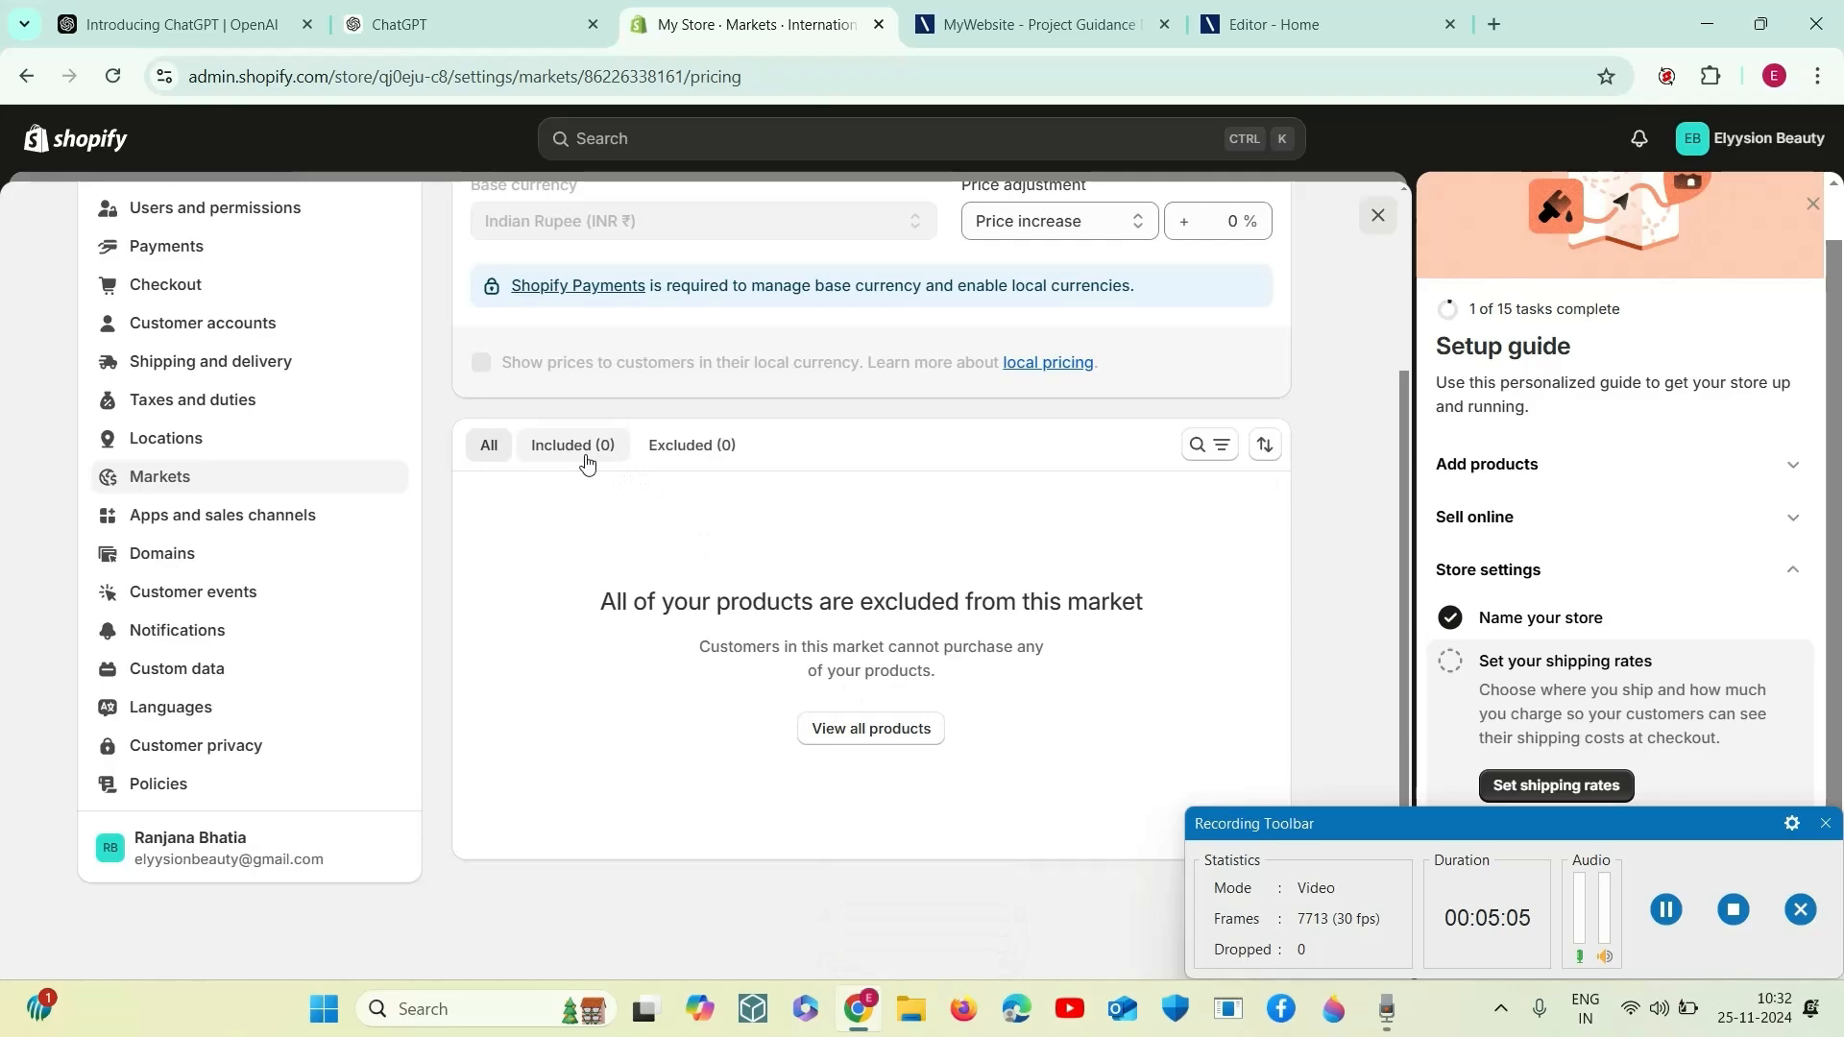
scroll(908, 668, up, 3)
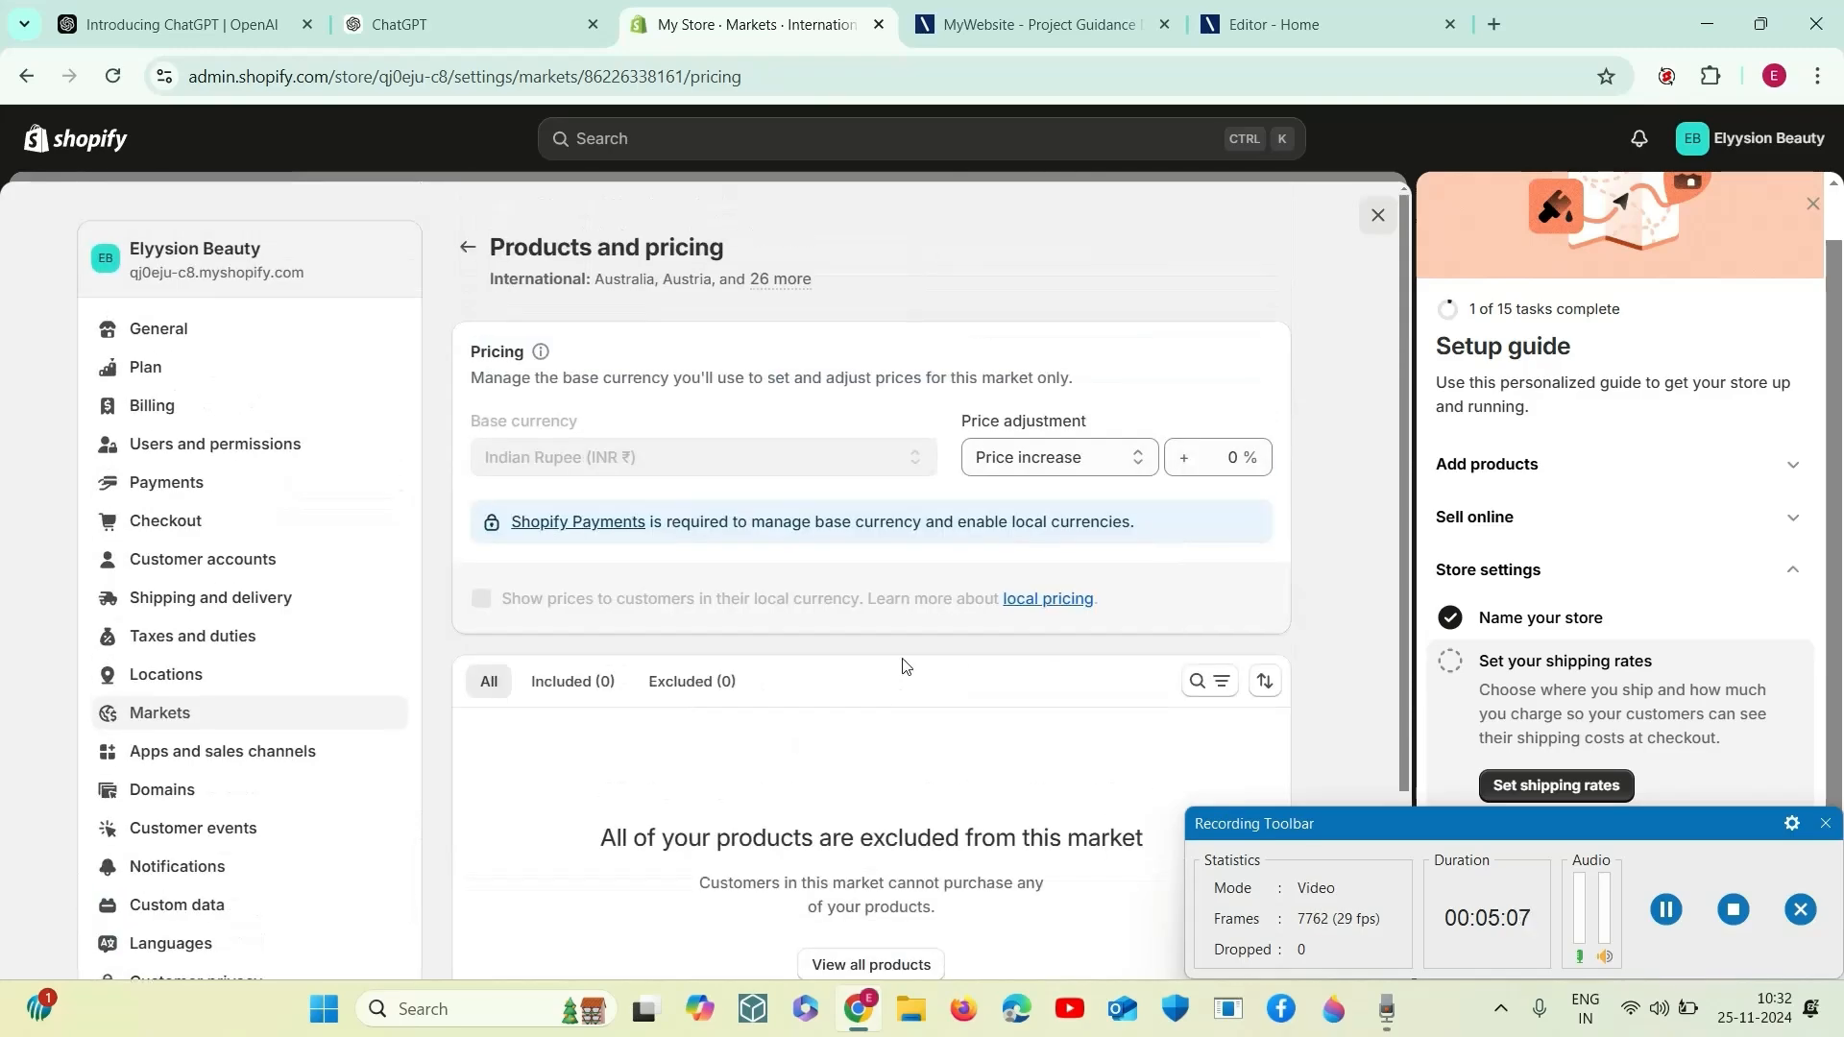
- Open the Shopify Payments help article and read its requirements, transaction fee notes and list of related topics
click(603, 531)
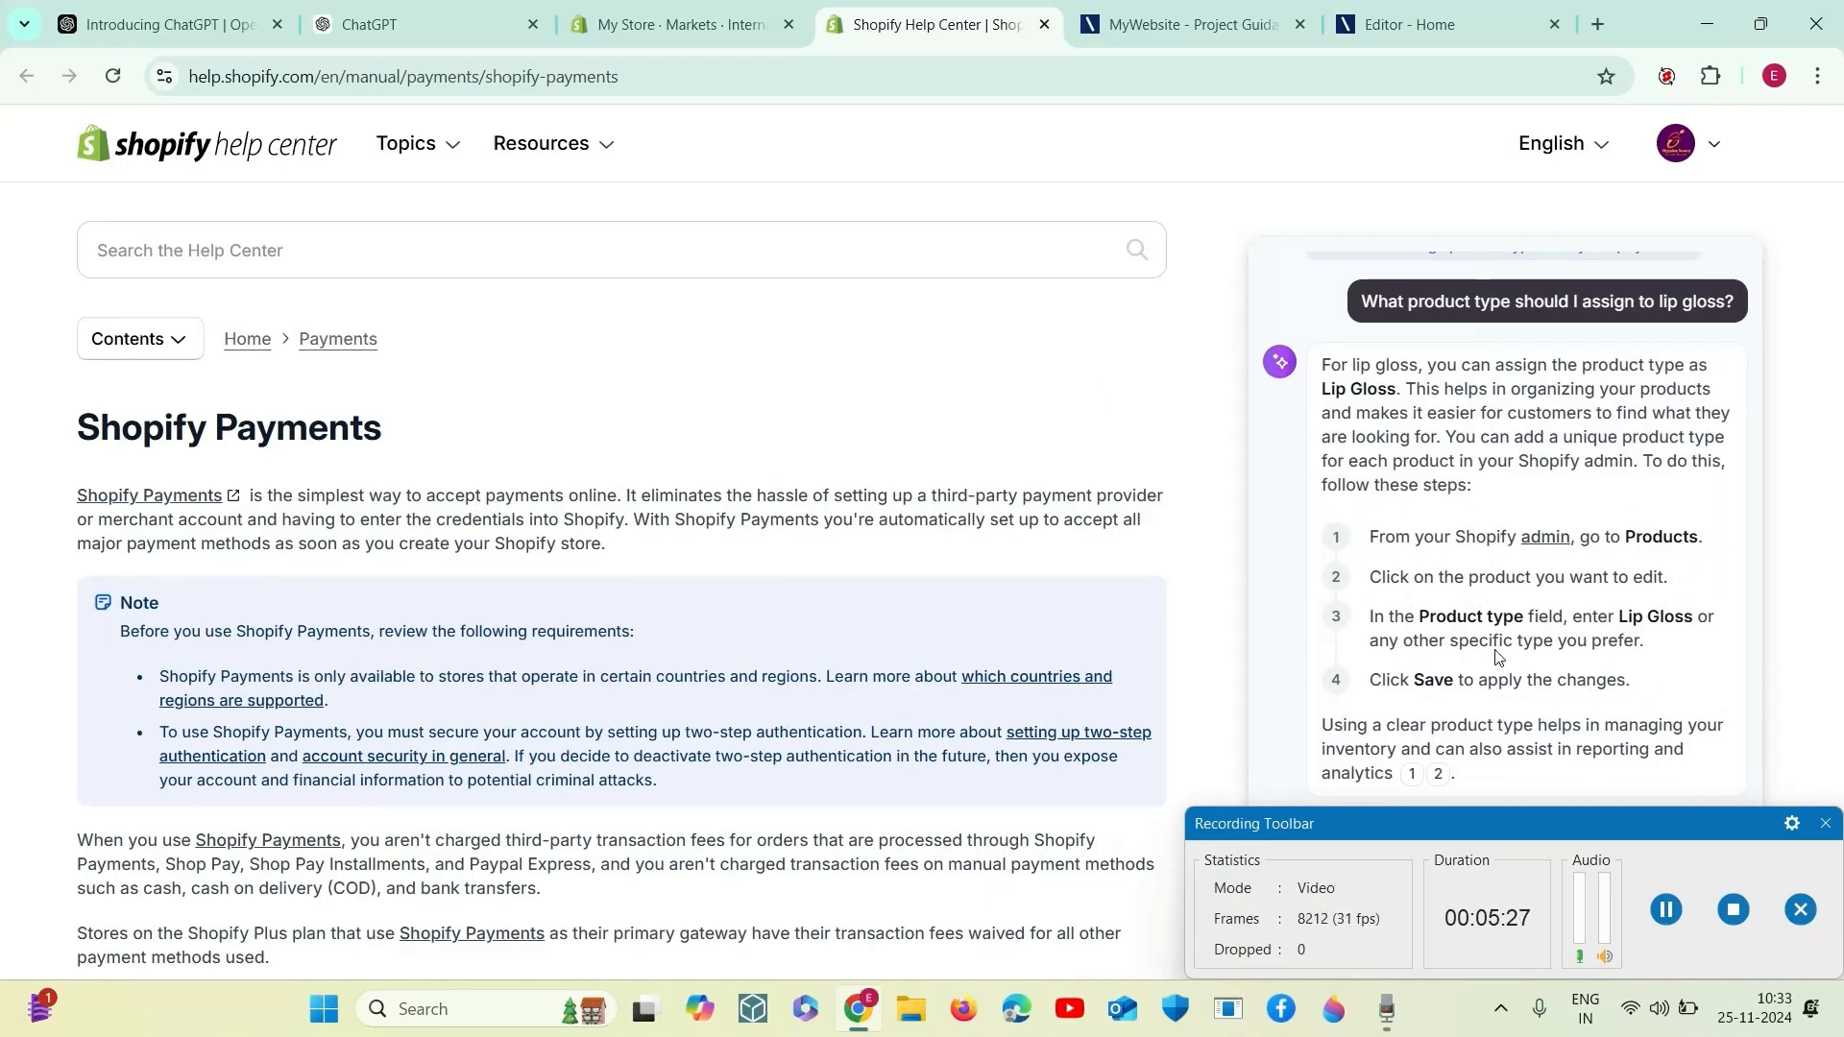
scroll(810, 699, down, 2)
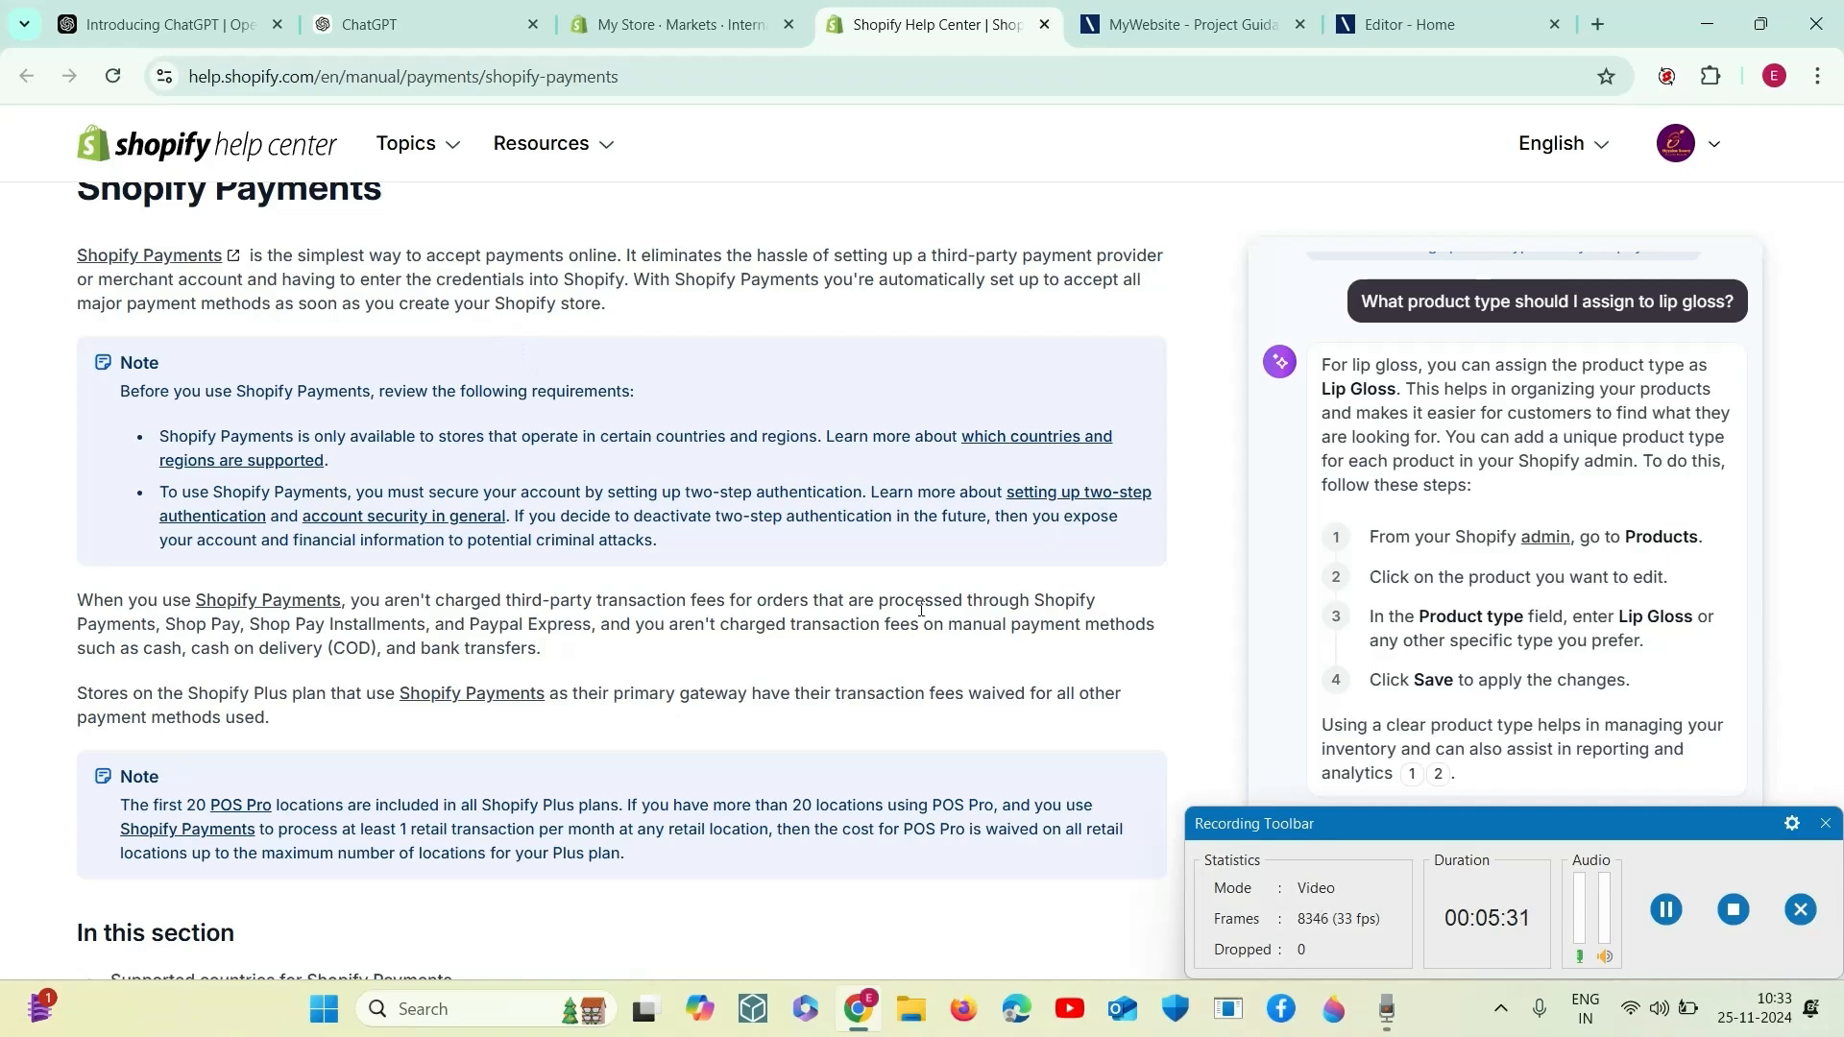
scroll(613, 856, down, 2)
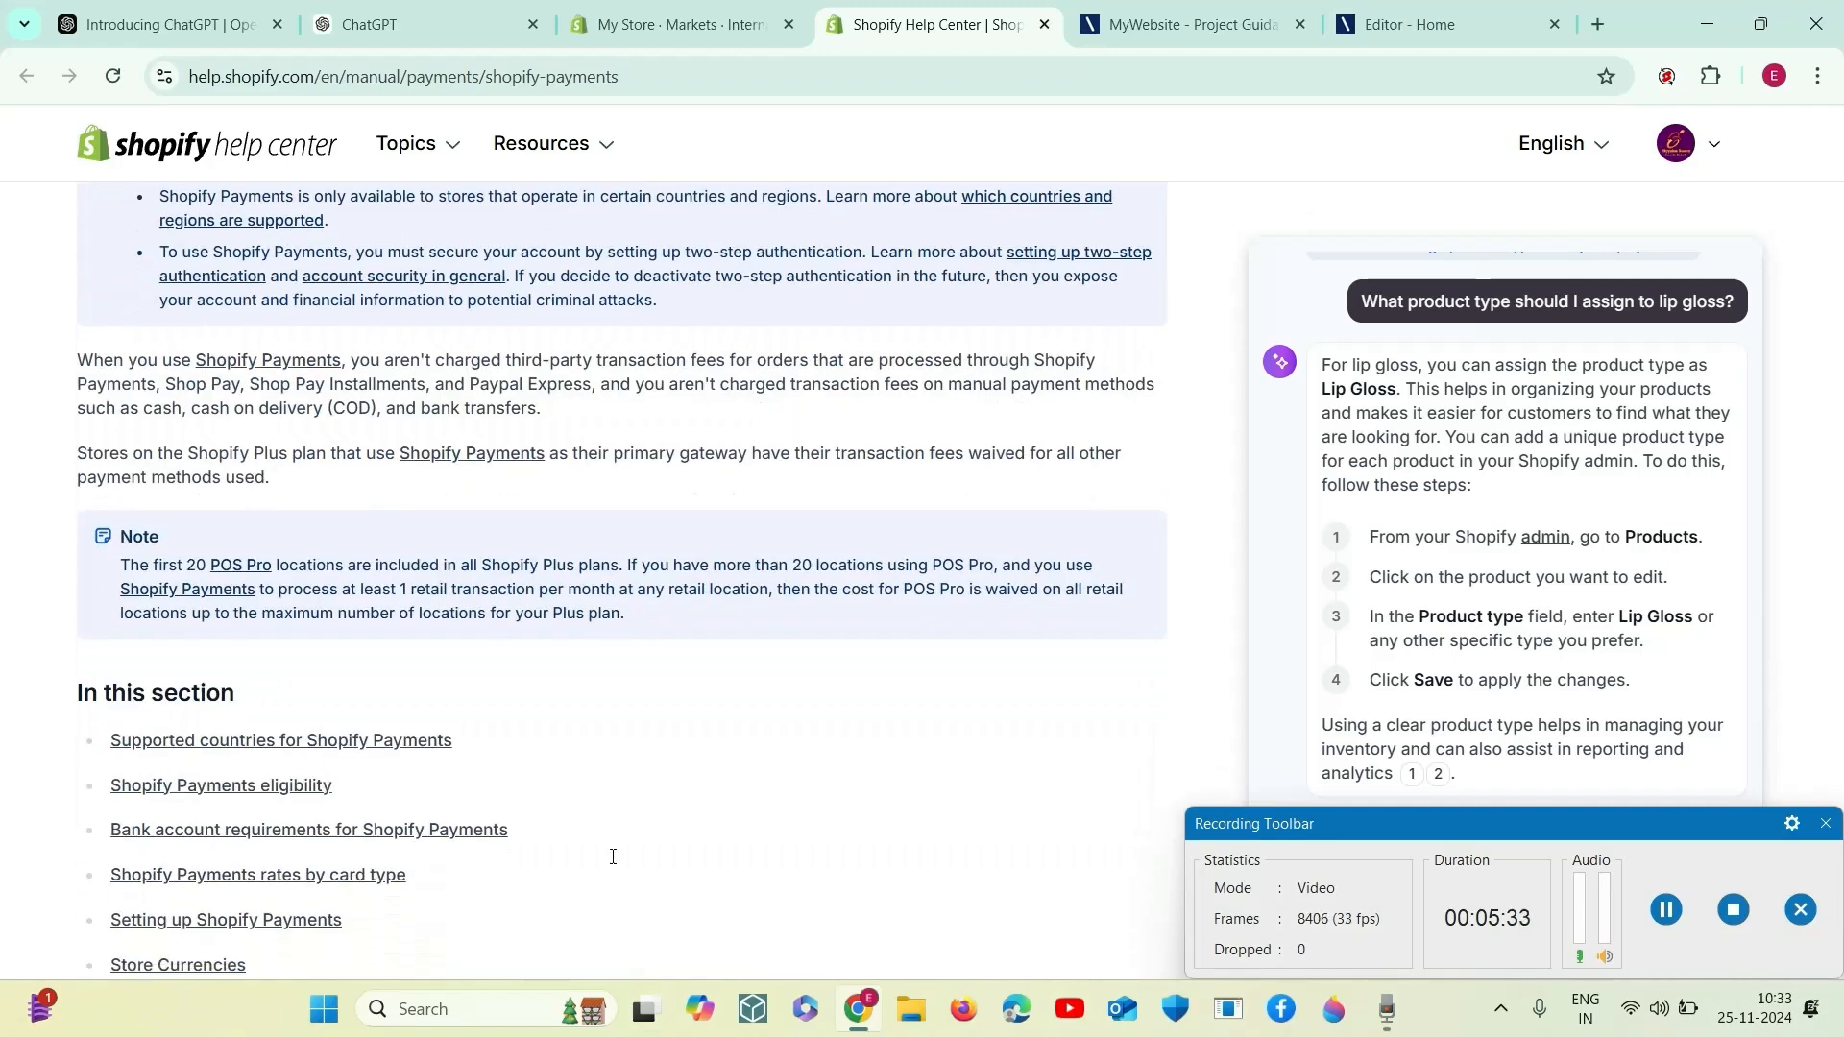
scroll(538, 480, down, 3)
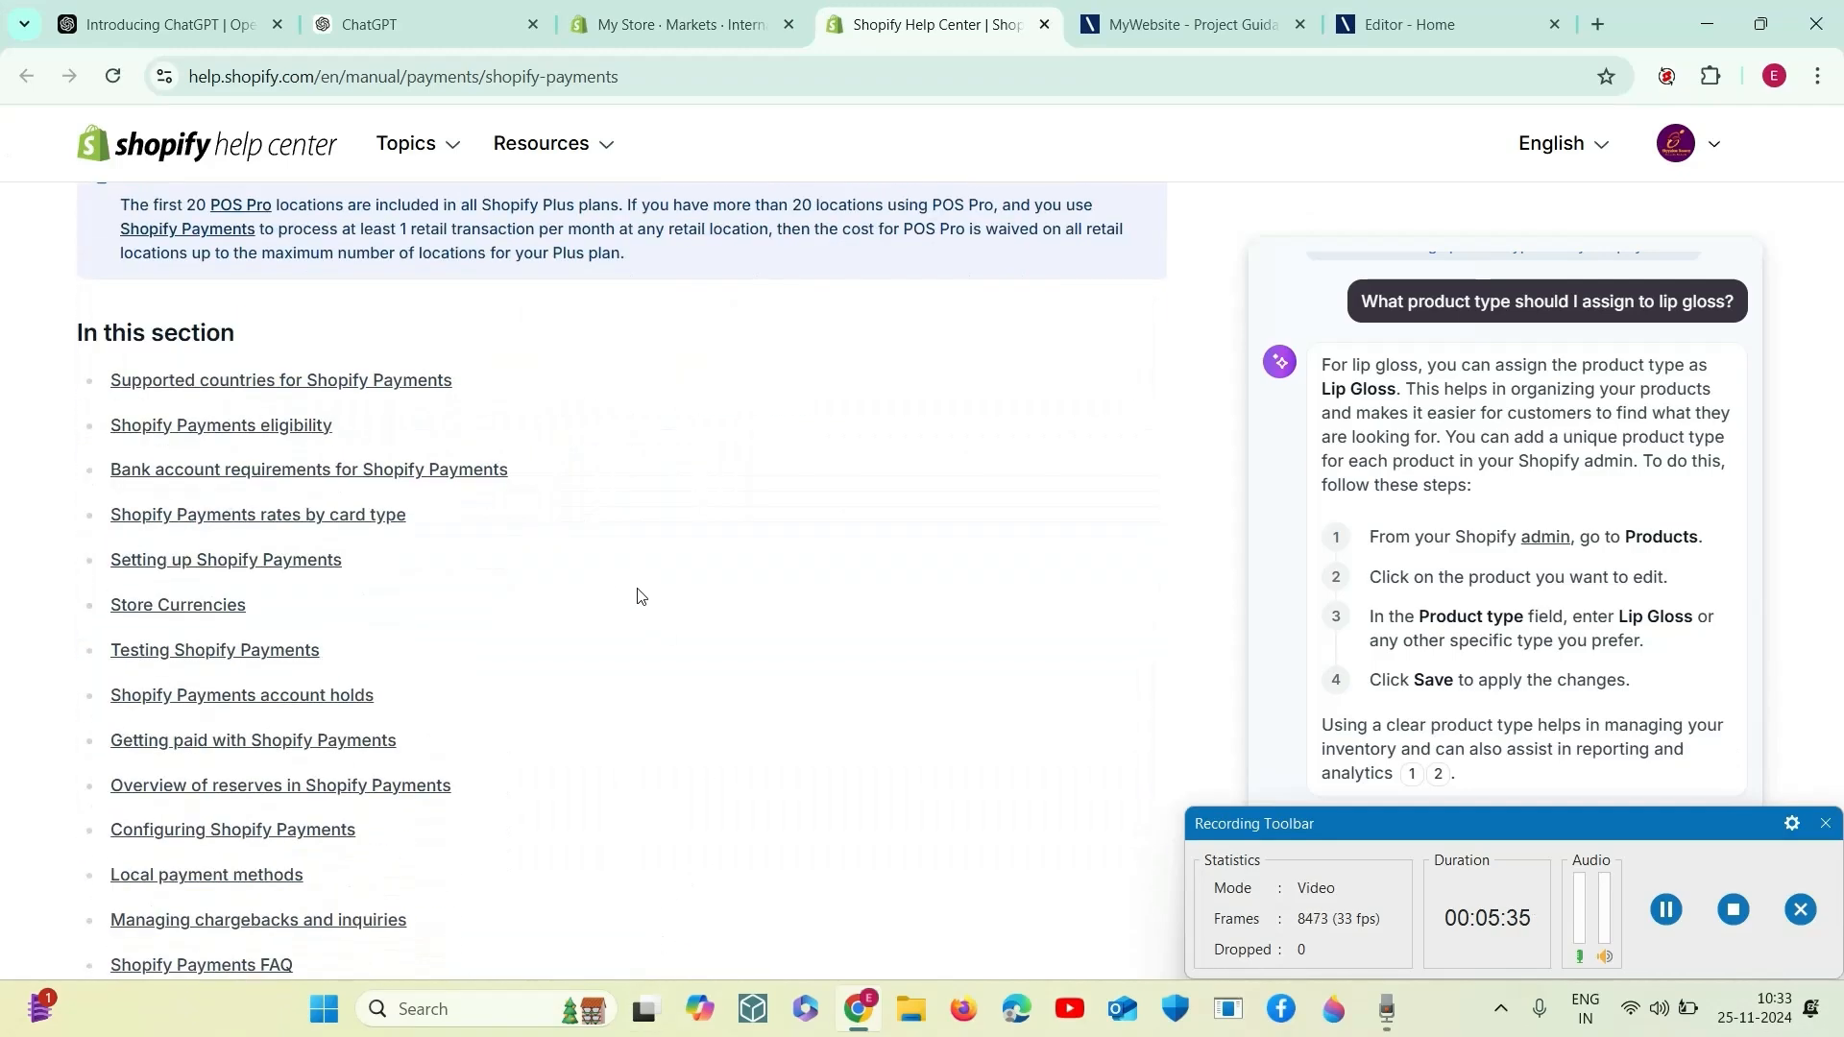
scroll(630, 576, up, 3)
drag(1322, 834, 451, 840)
click(287, 361)
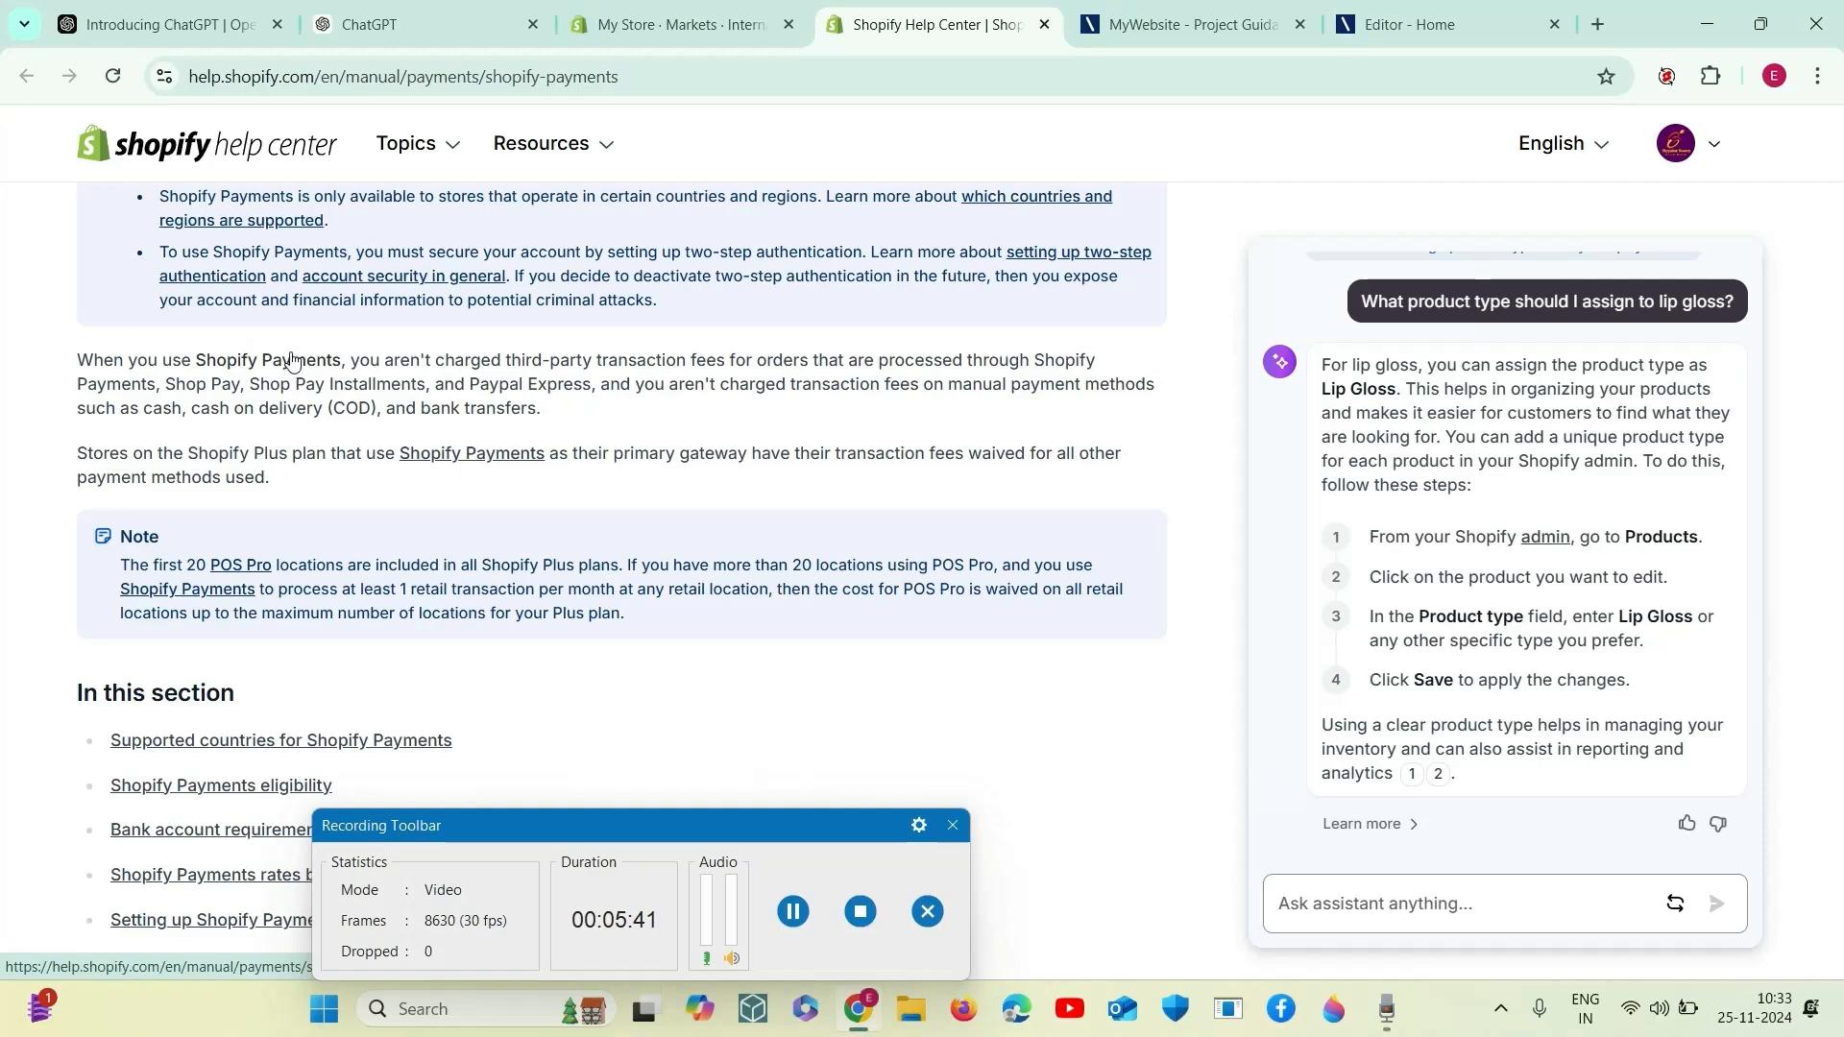
scroll(291, 363, up, 4)
scroll(279, 361, down, 2)
scroll(279, 361, up, 3)
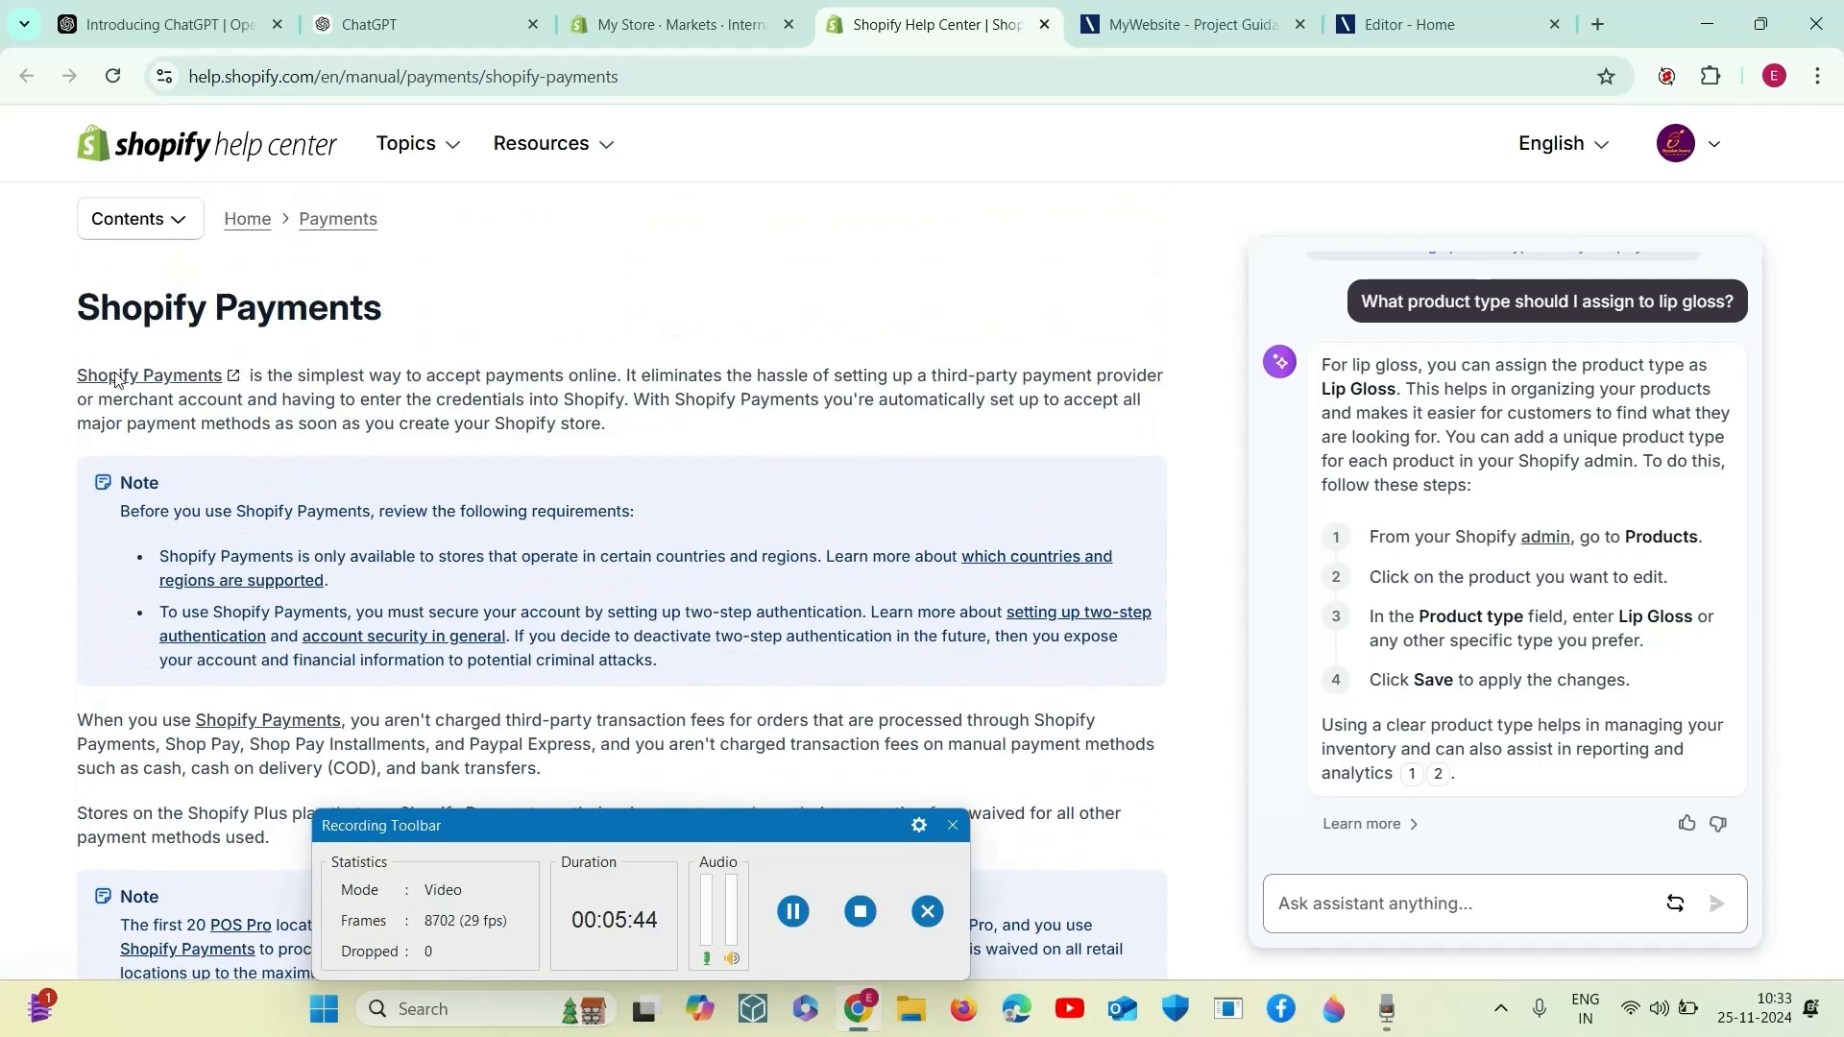
- Open the Shopify Payments product page from the help article and continue to the store's payment settings for setup
click(195, 382)
click(797, 23)
click(968, 17)
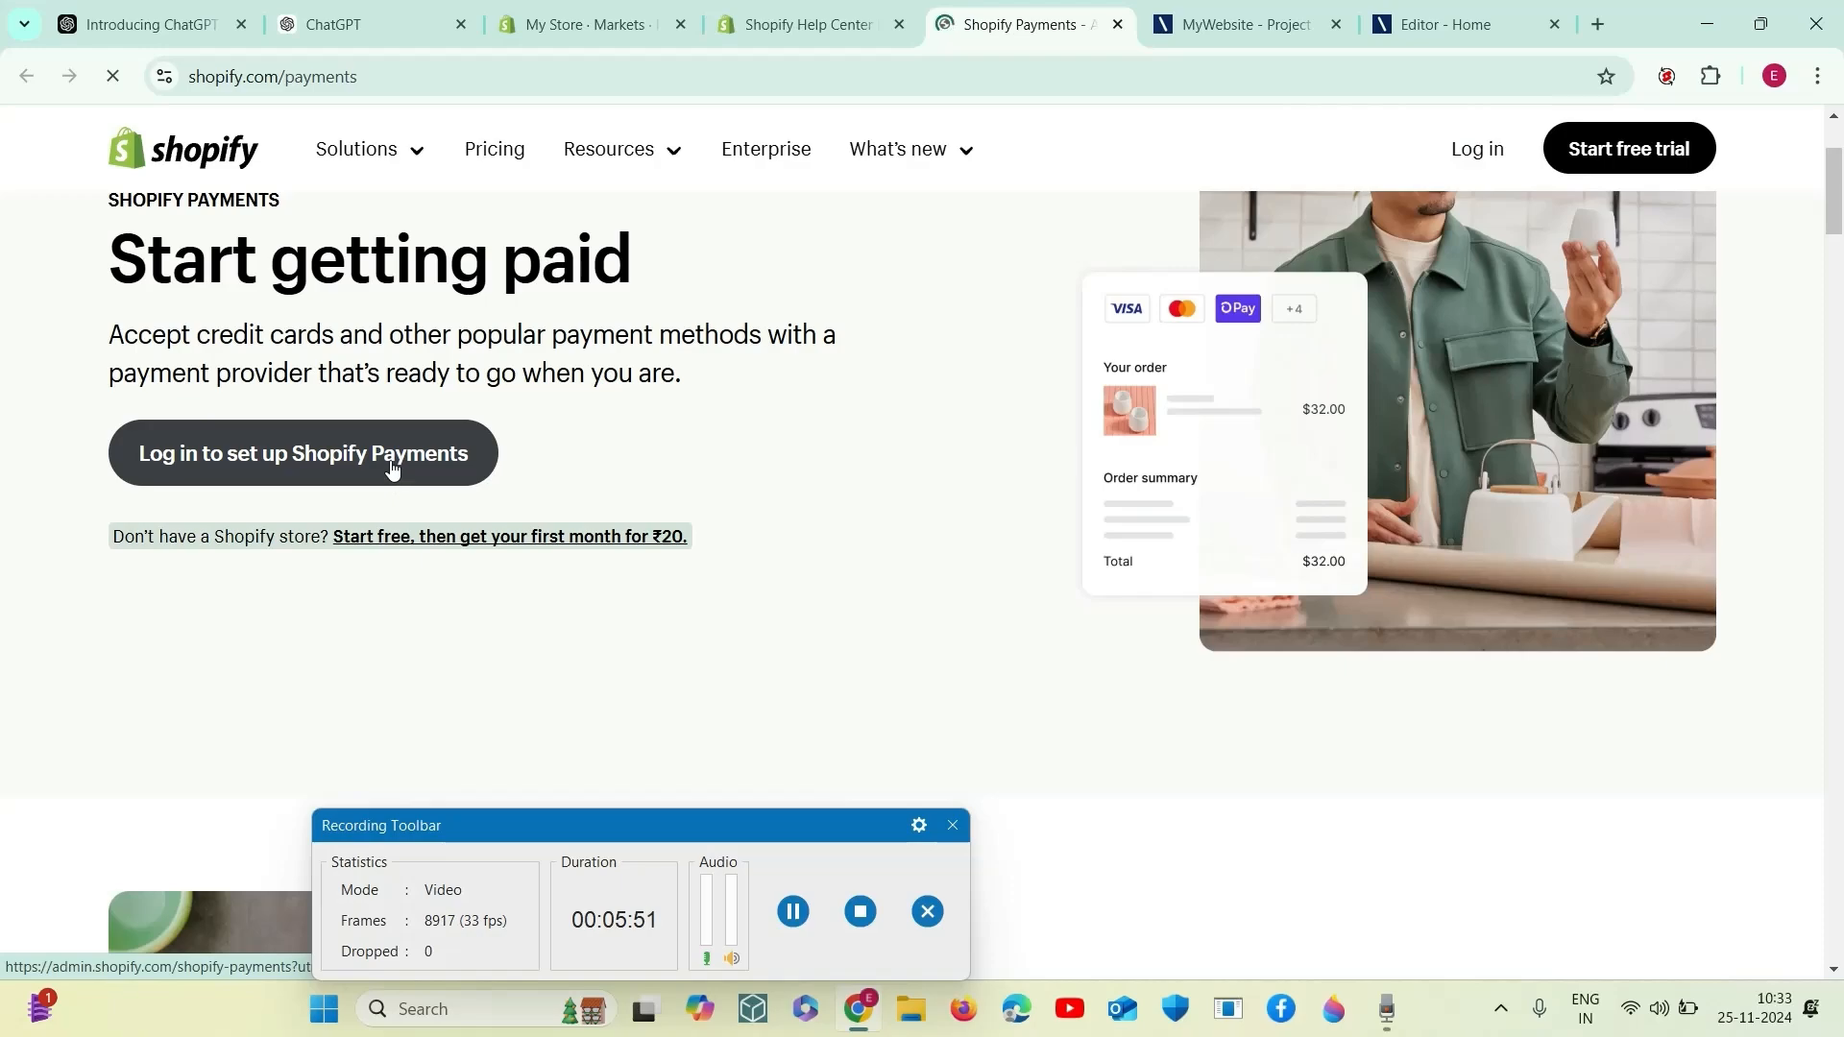
click(392, 468)
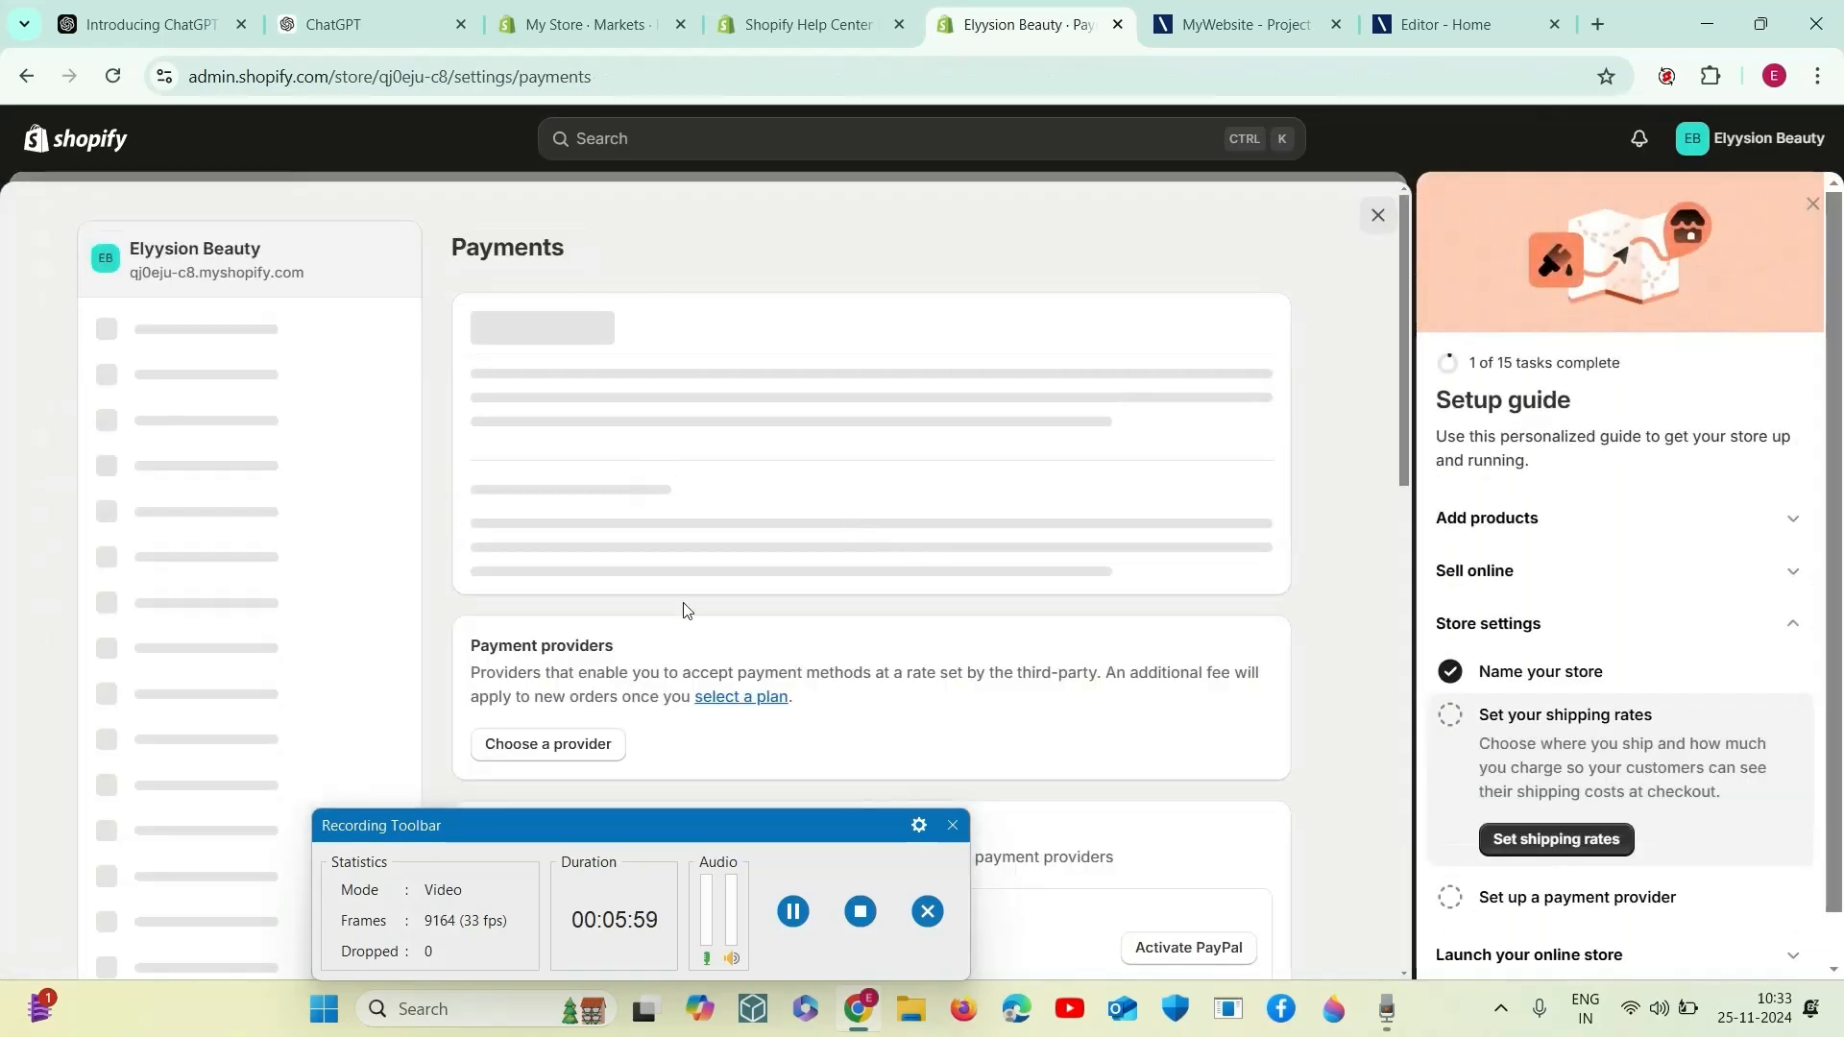
- Choose PayPal among the supported payment methods and start activating PayPal Express Checkout
scroll(741, 645, down, 4)
scroll(728, 621, up, 2)
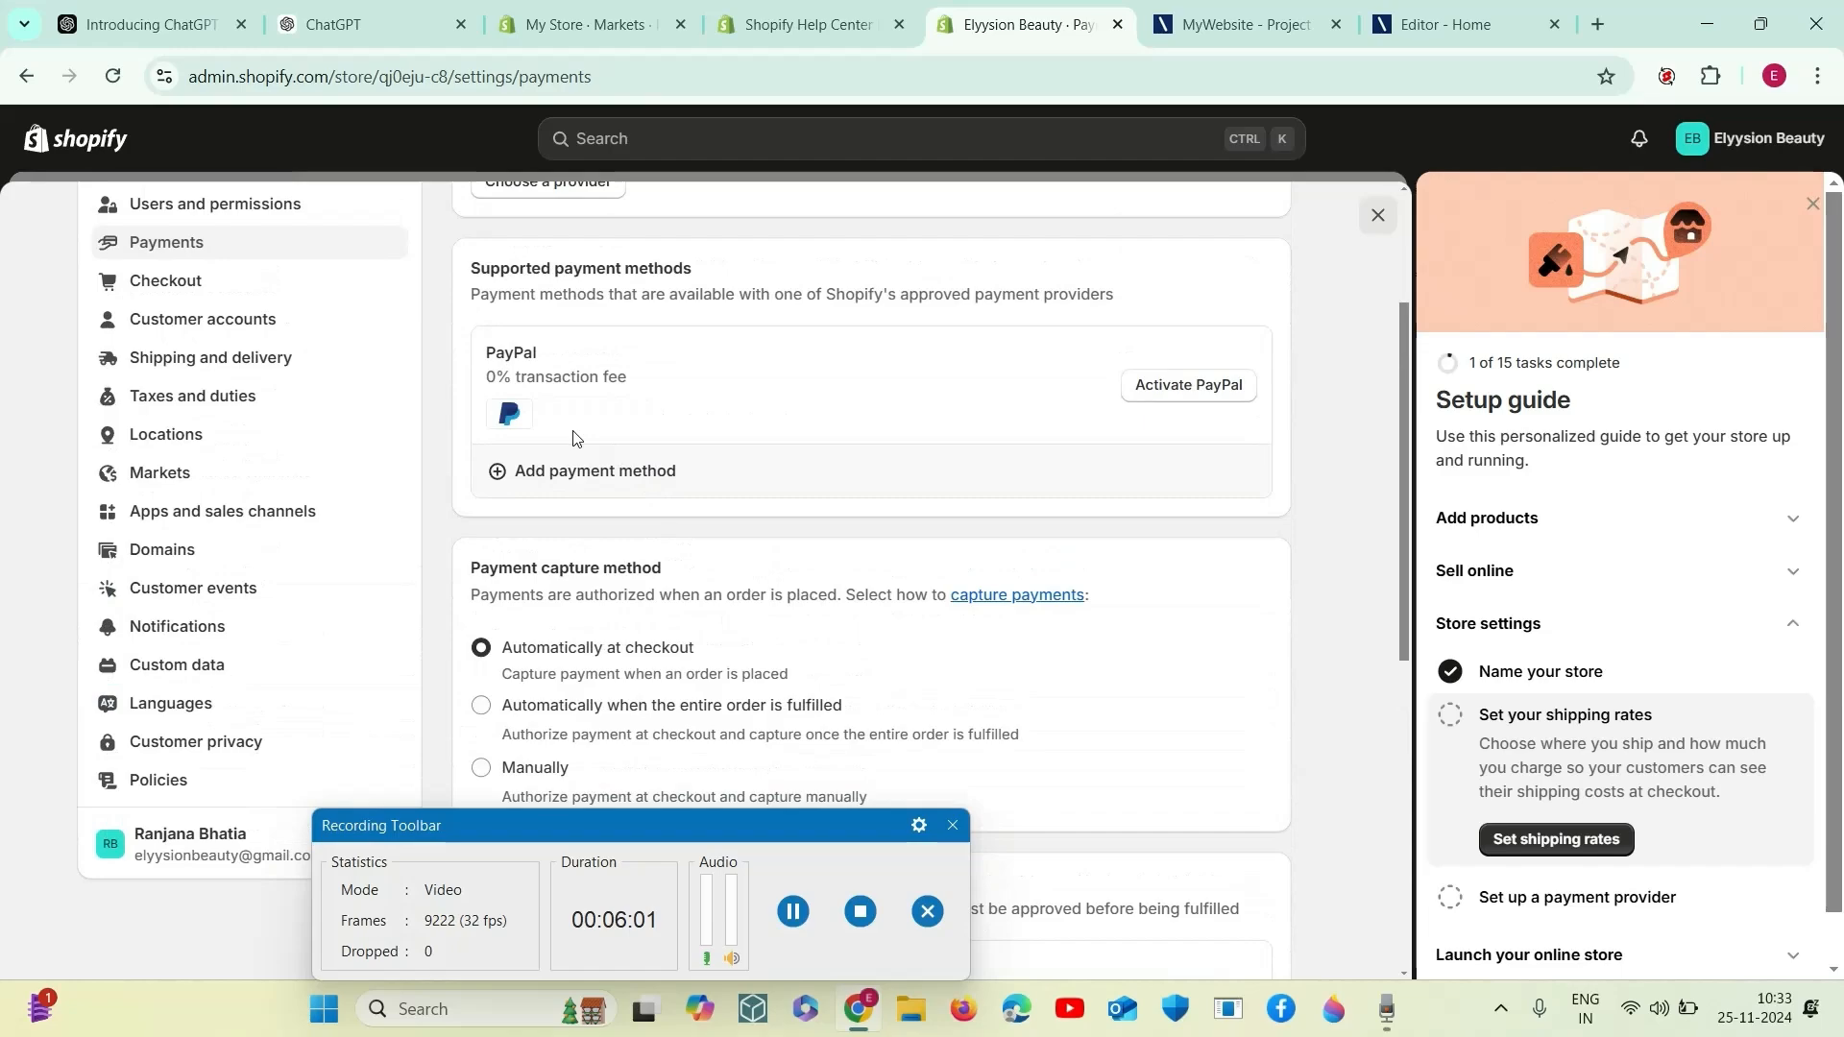
click(1208, 402)
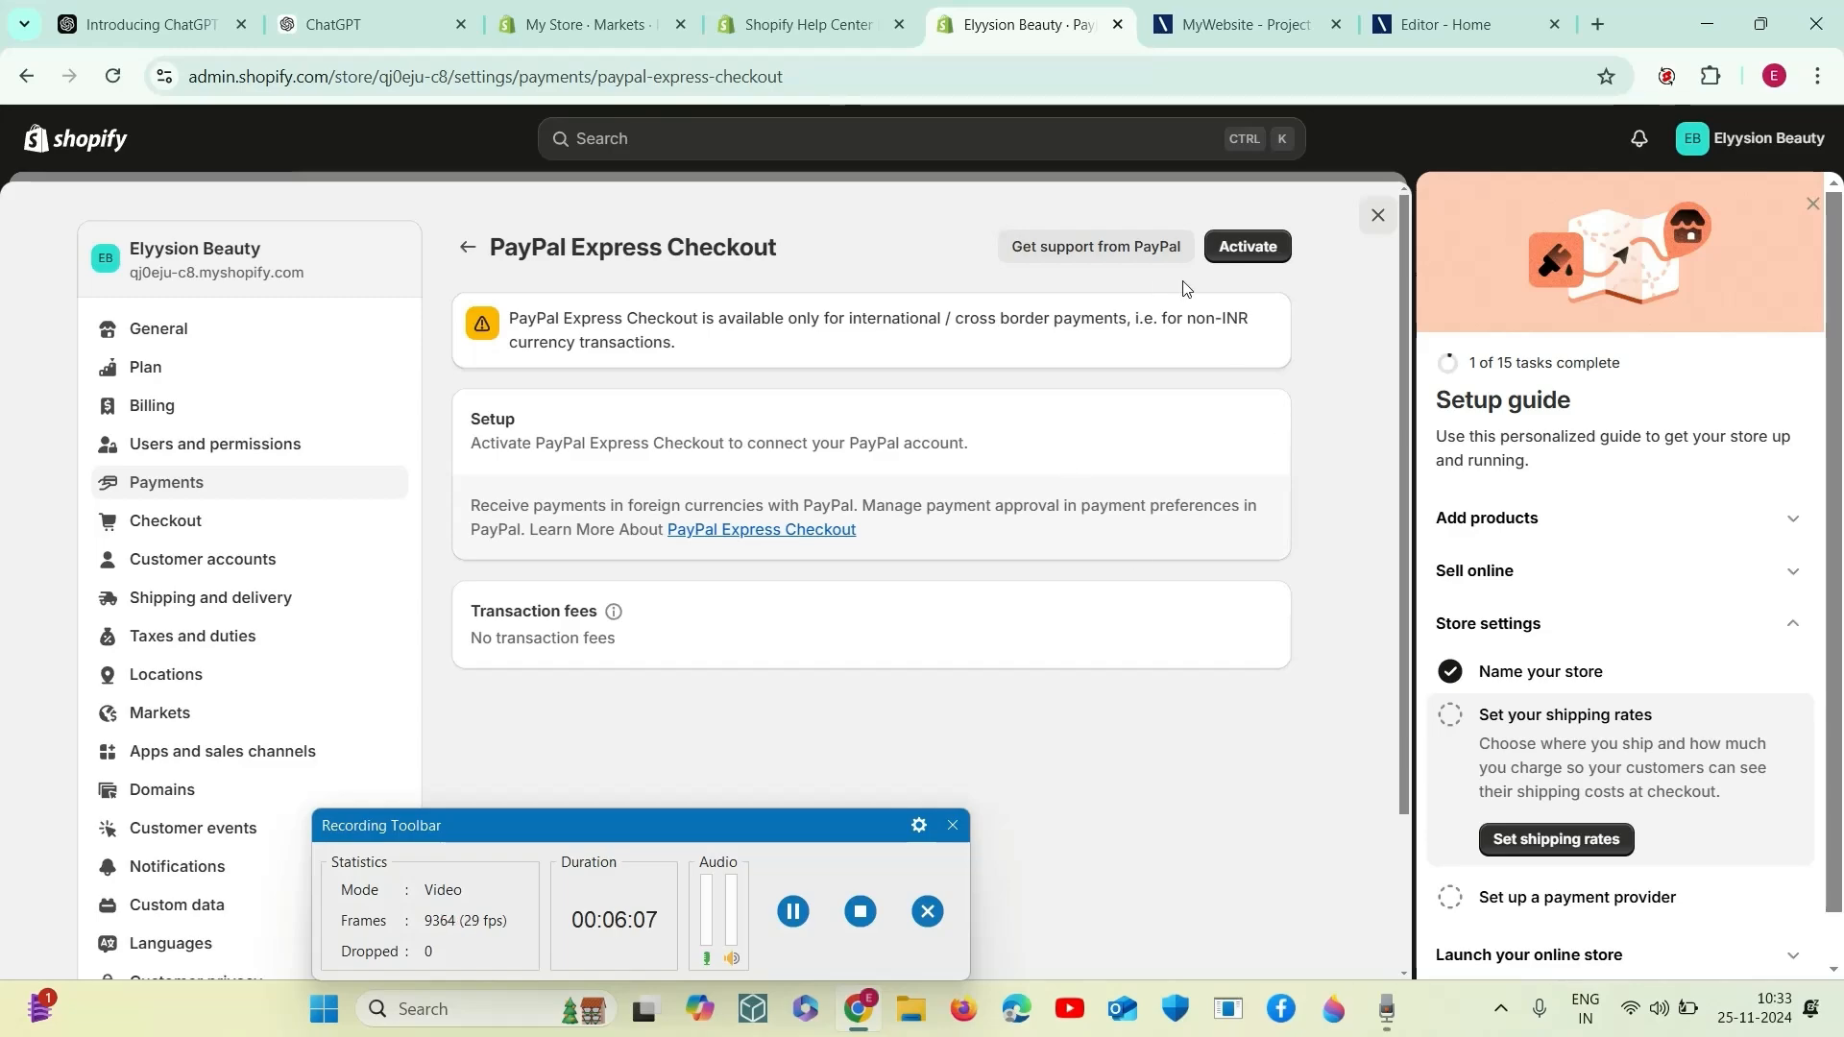
click(1264, 248)
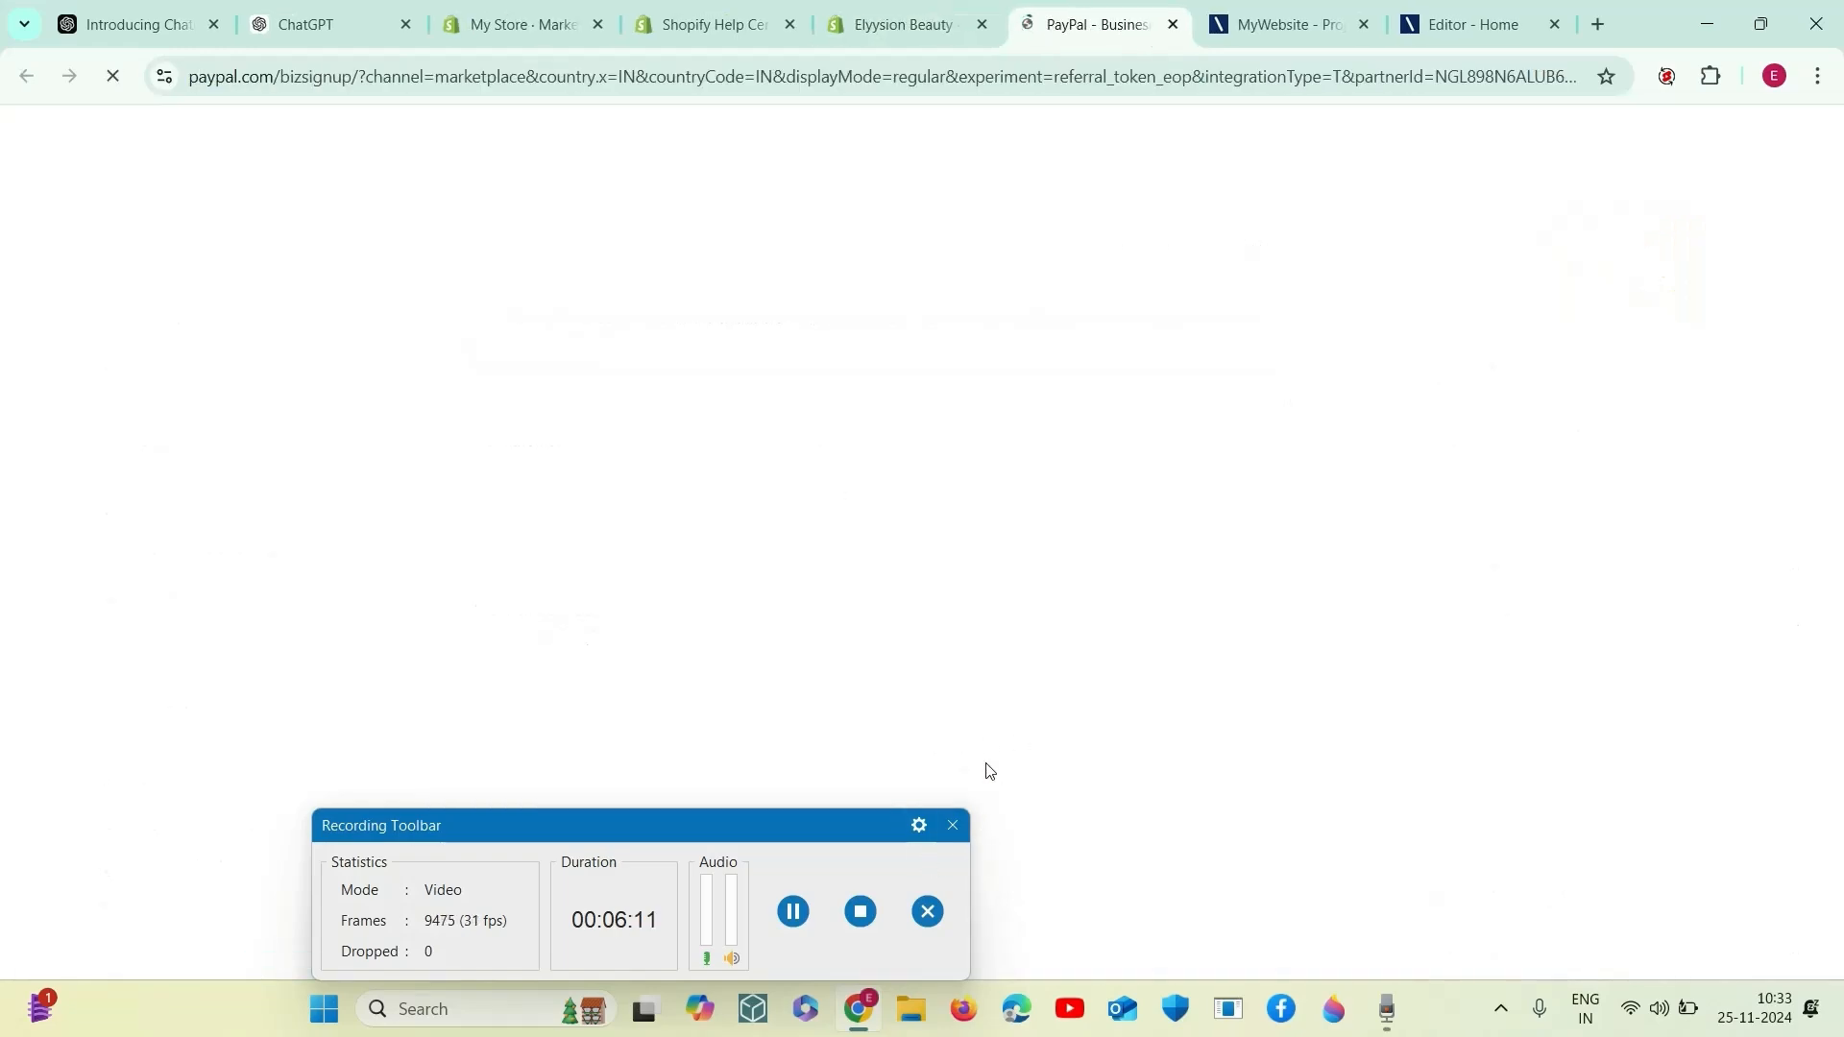
click(793, 911)
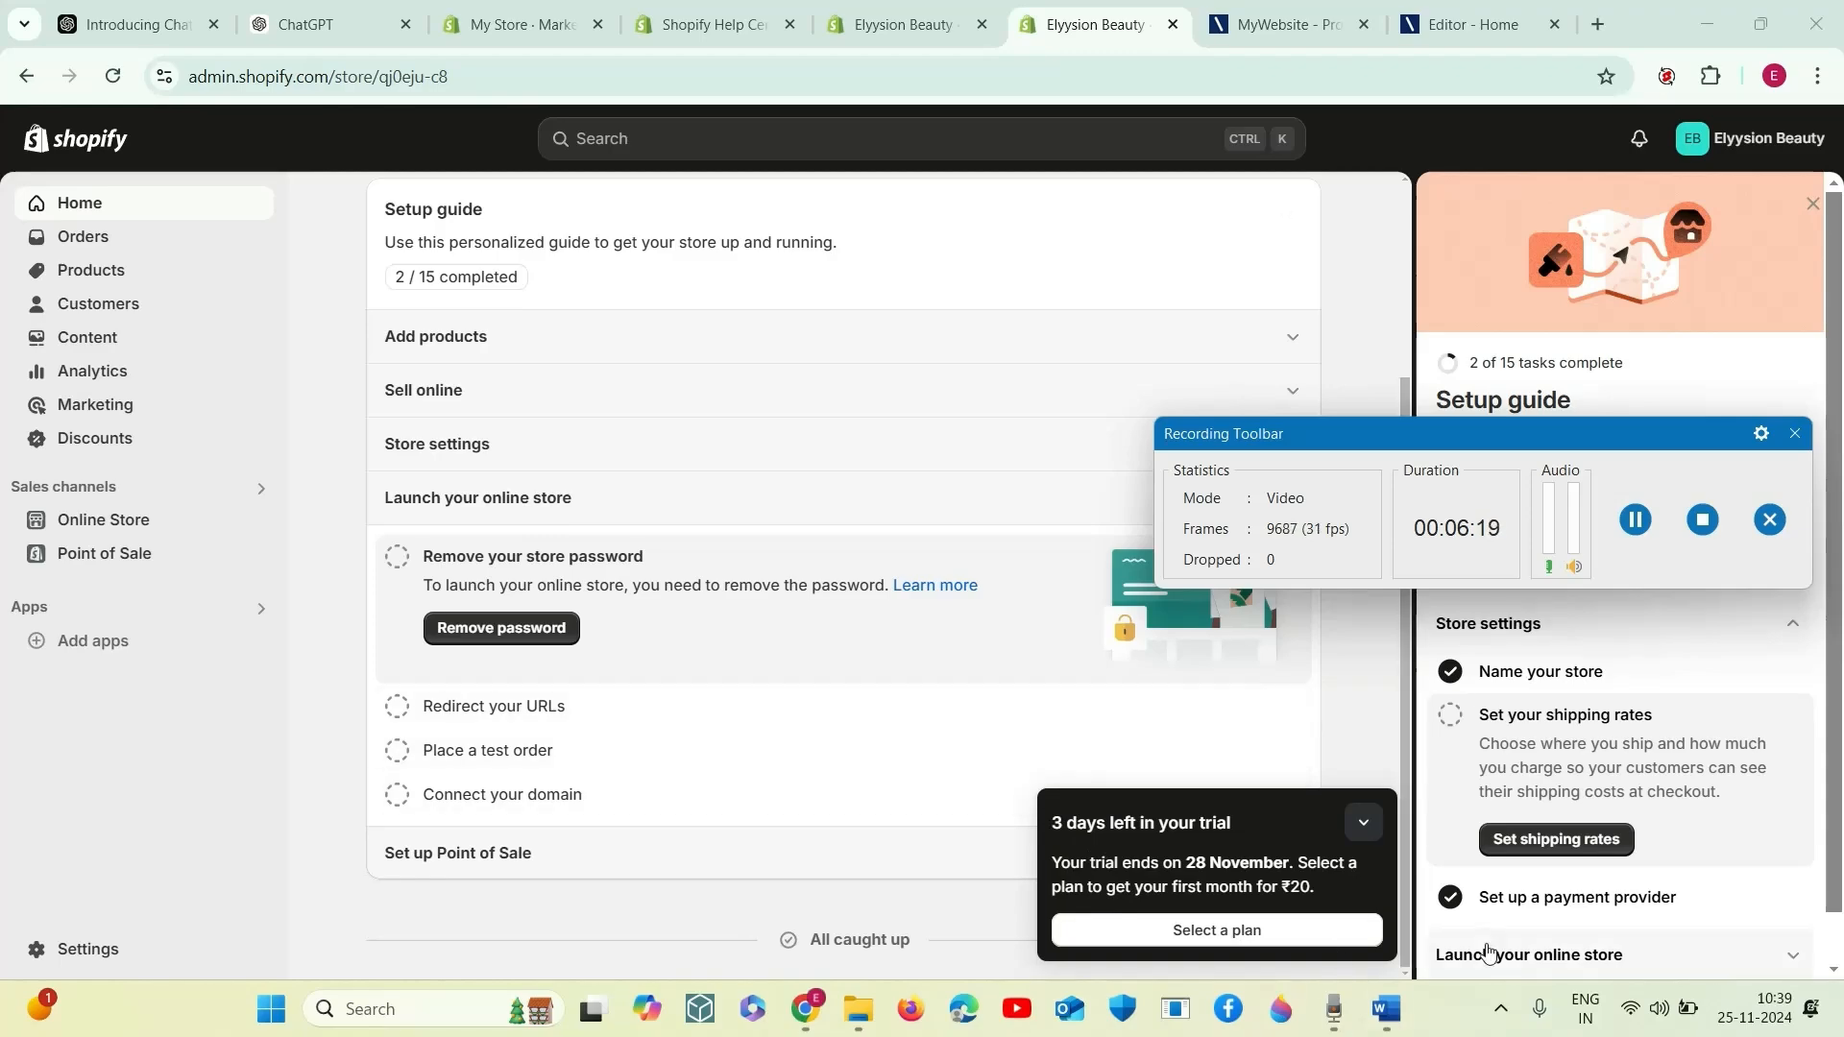
click(1336, 1013)
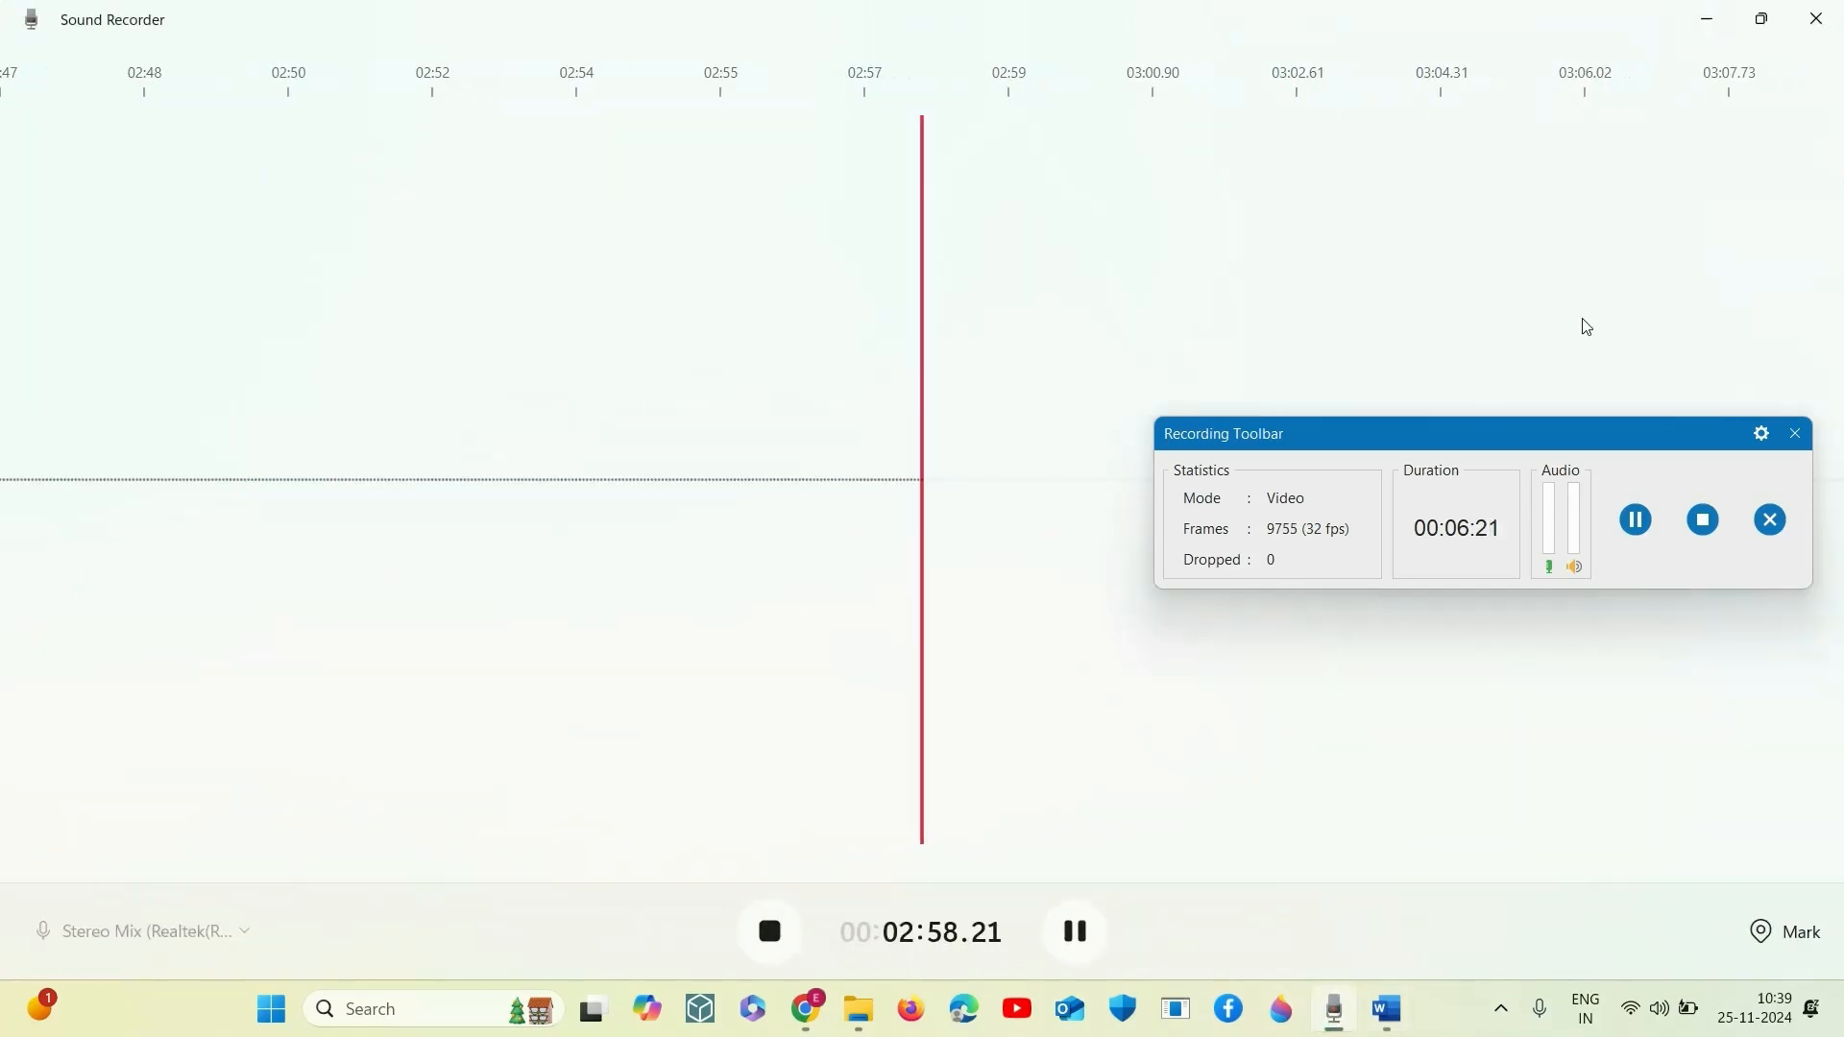
- Open the online store preferences through the setup guide's store password removal task and look over the page's sections
click(1709, 19)
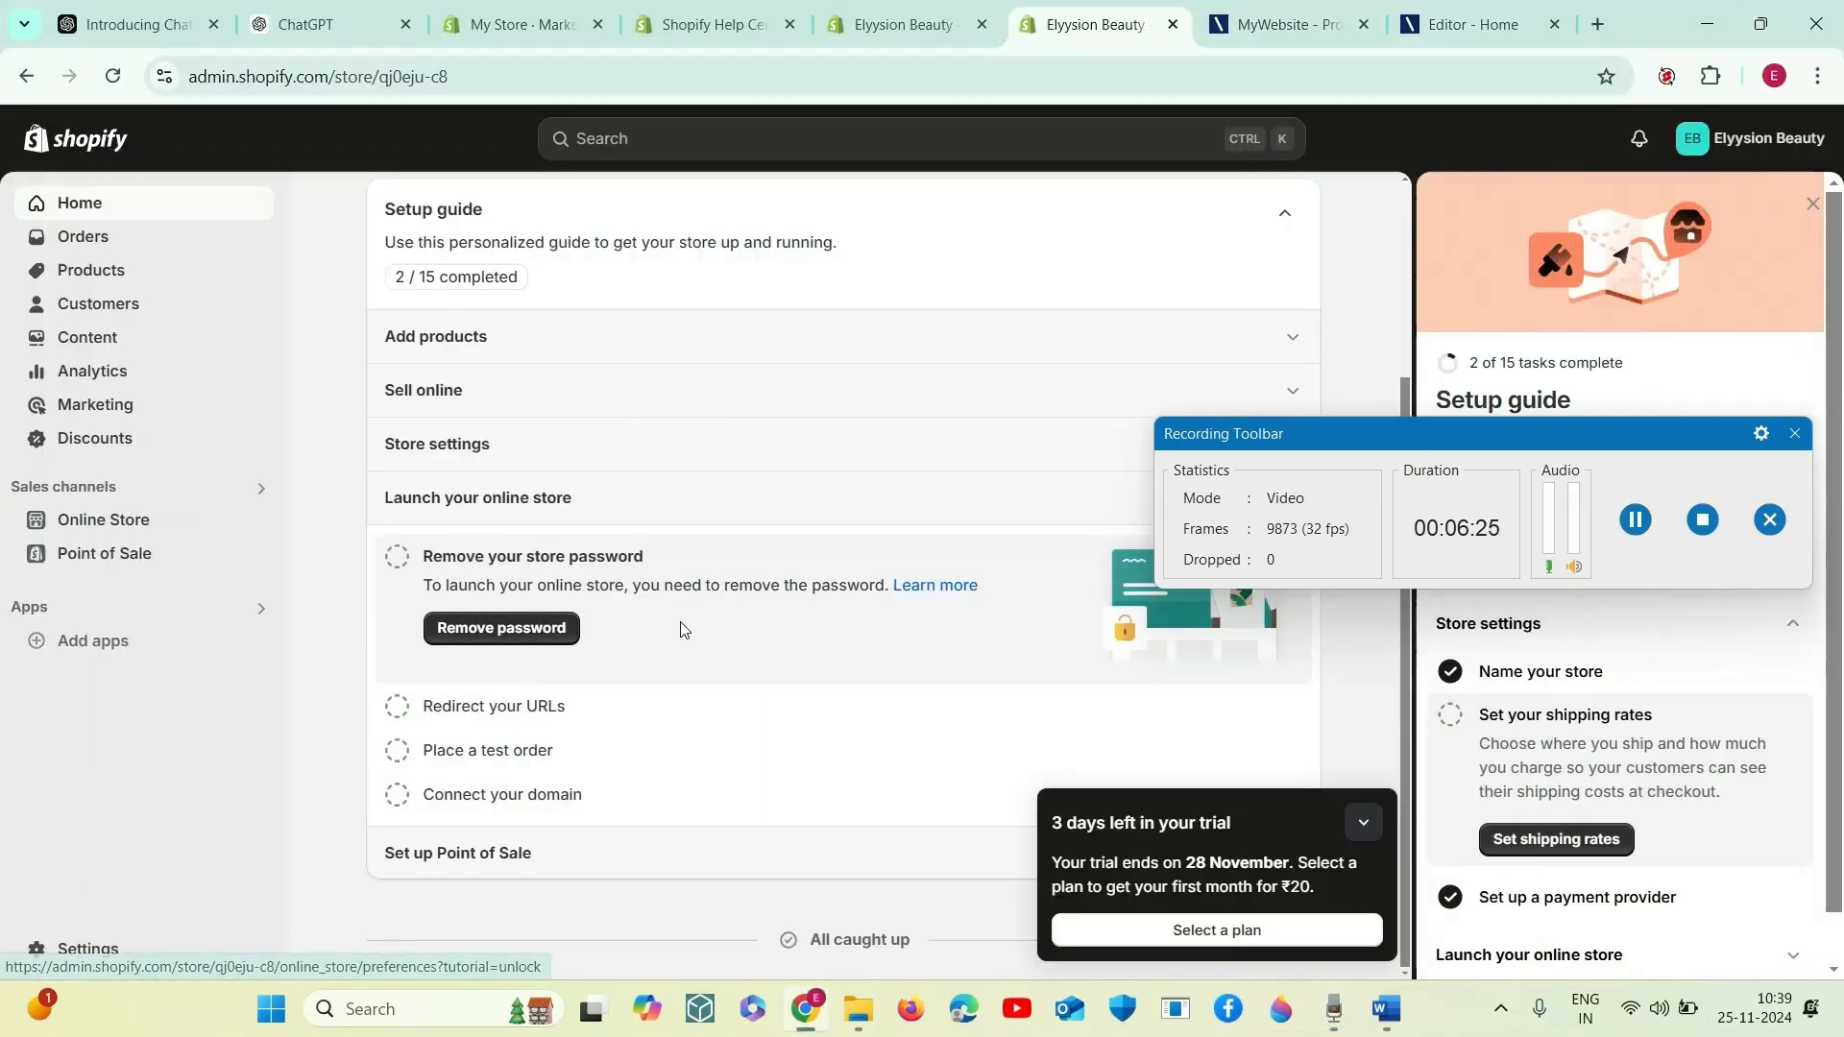
click(498, 630)
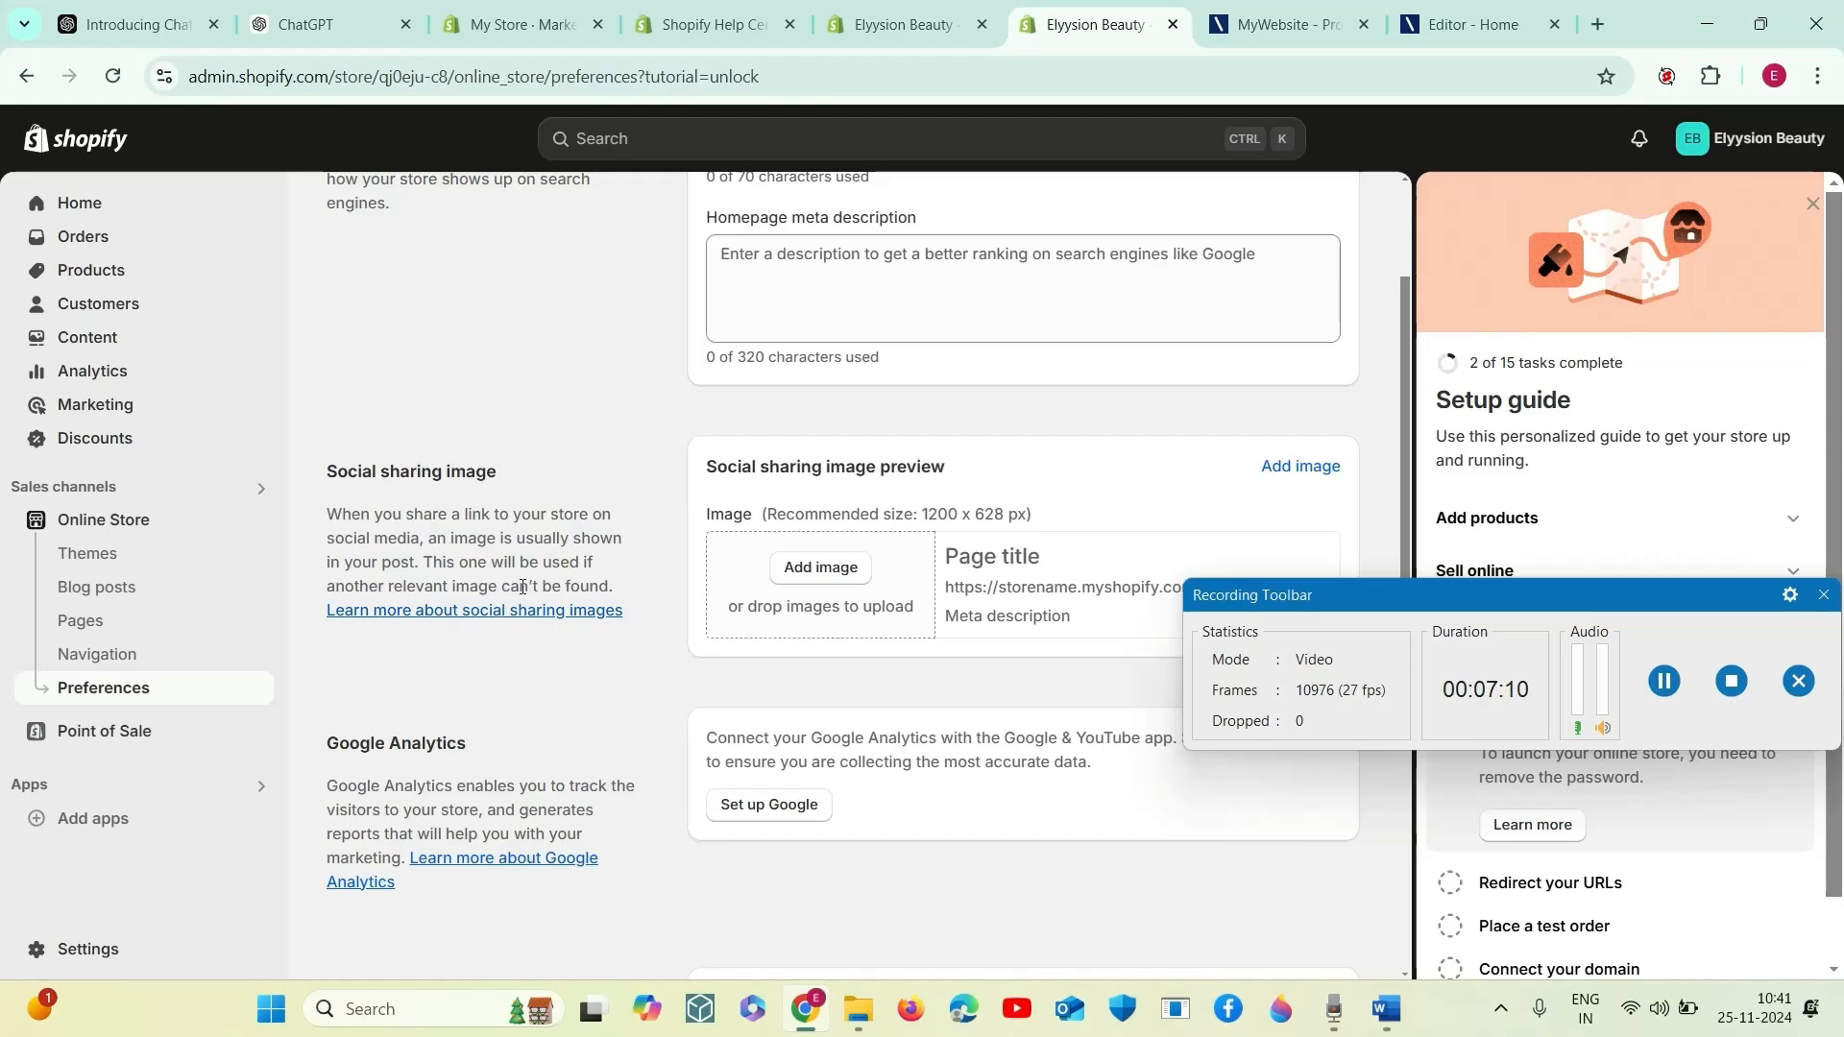
scroll(510, 638, down, 4)
scroll(510, 638, up, 5)
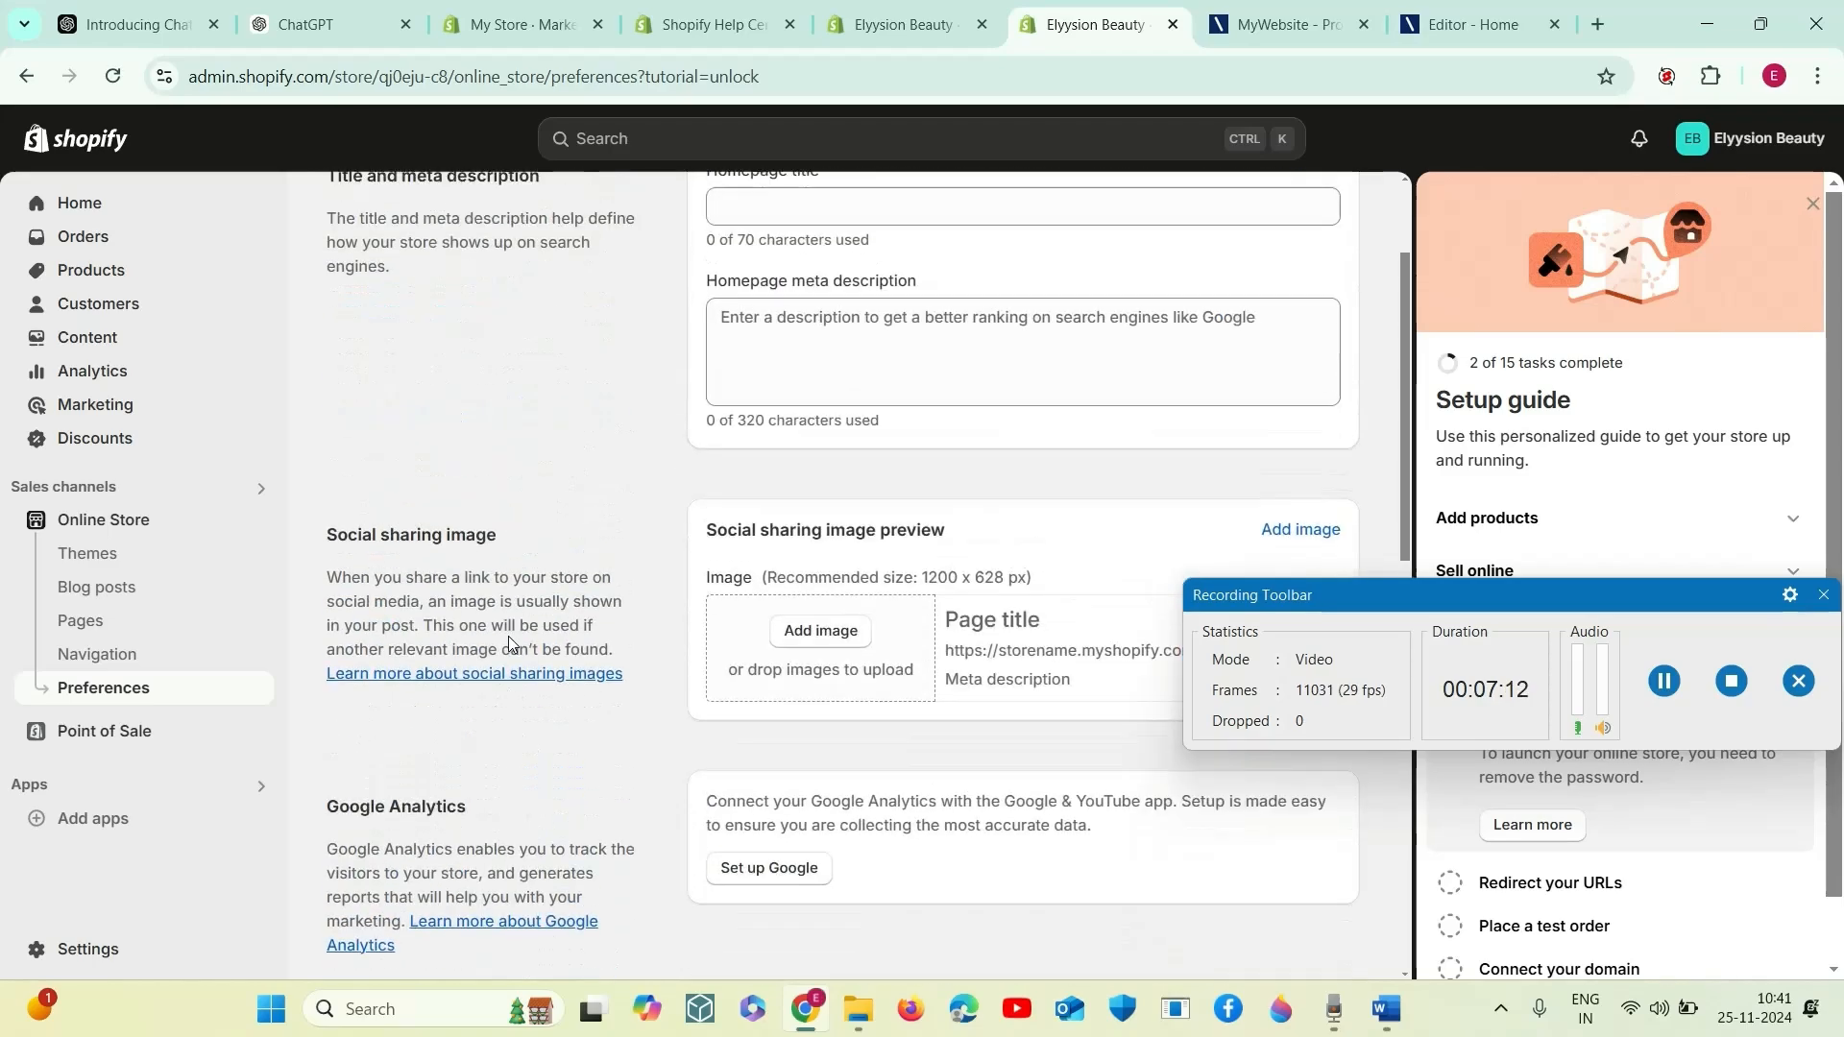
scroll(978, 788, down, 3)
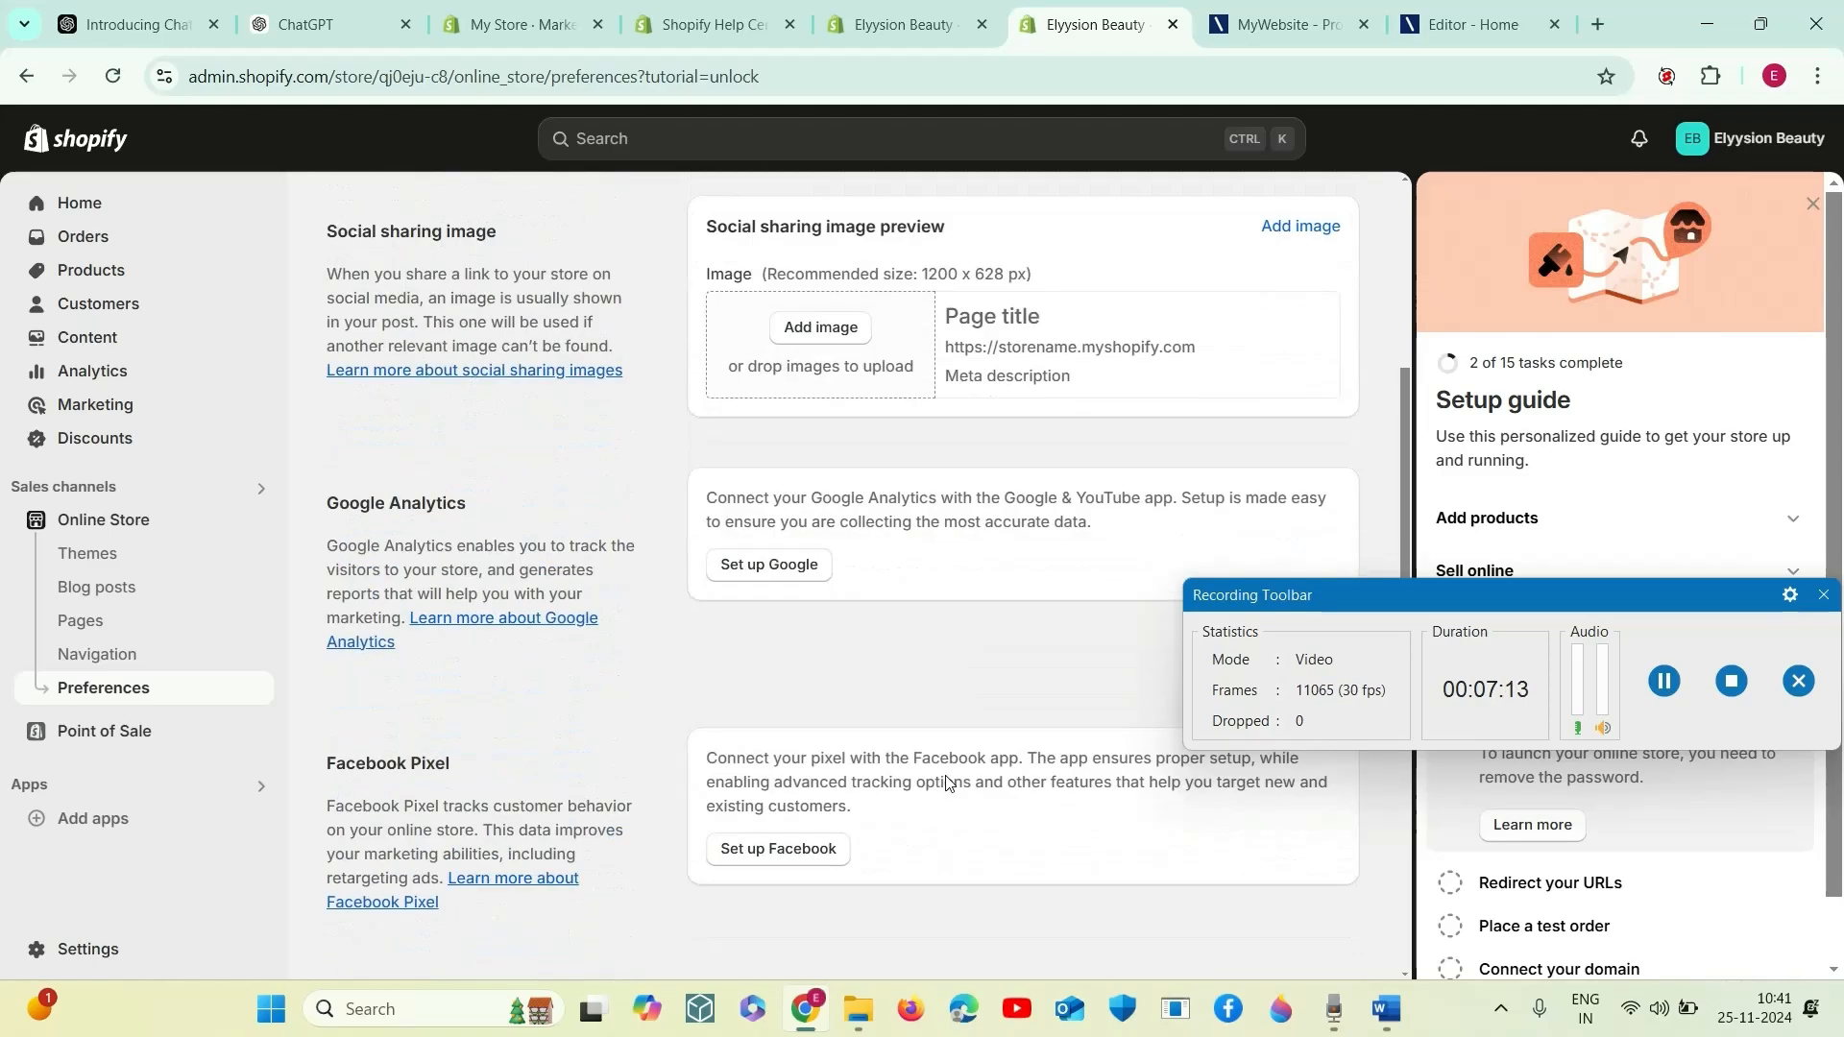
- Upload the "Elyysion Beauty" image from the elyysion logo folder as the social sharing image and save the preferences
click(819, 328)
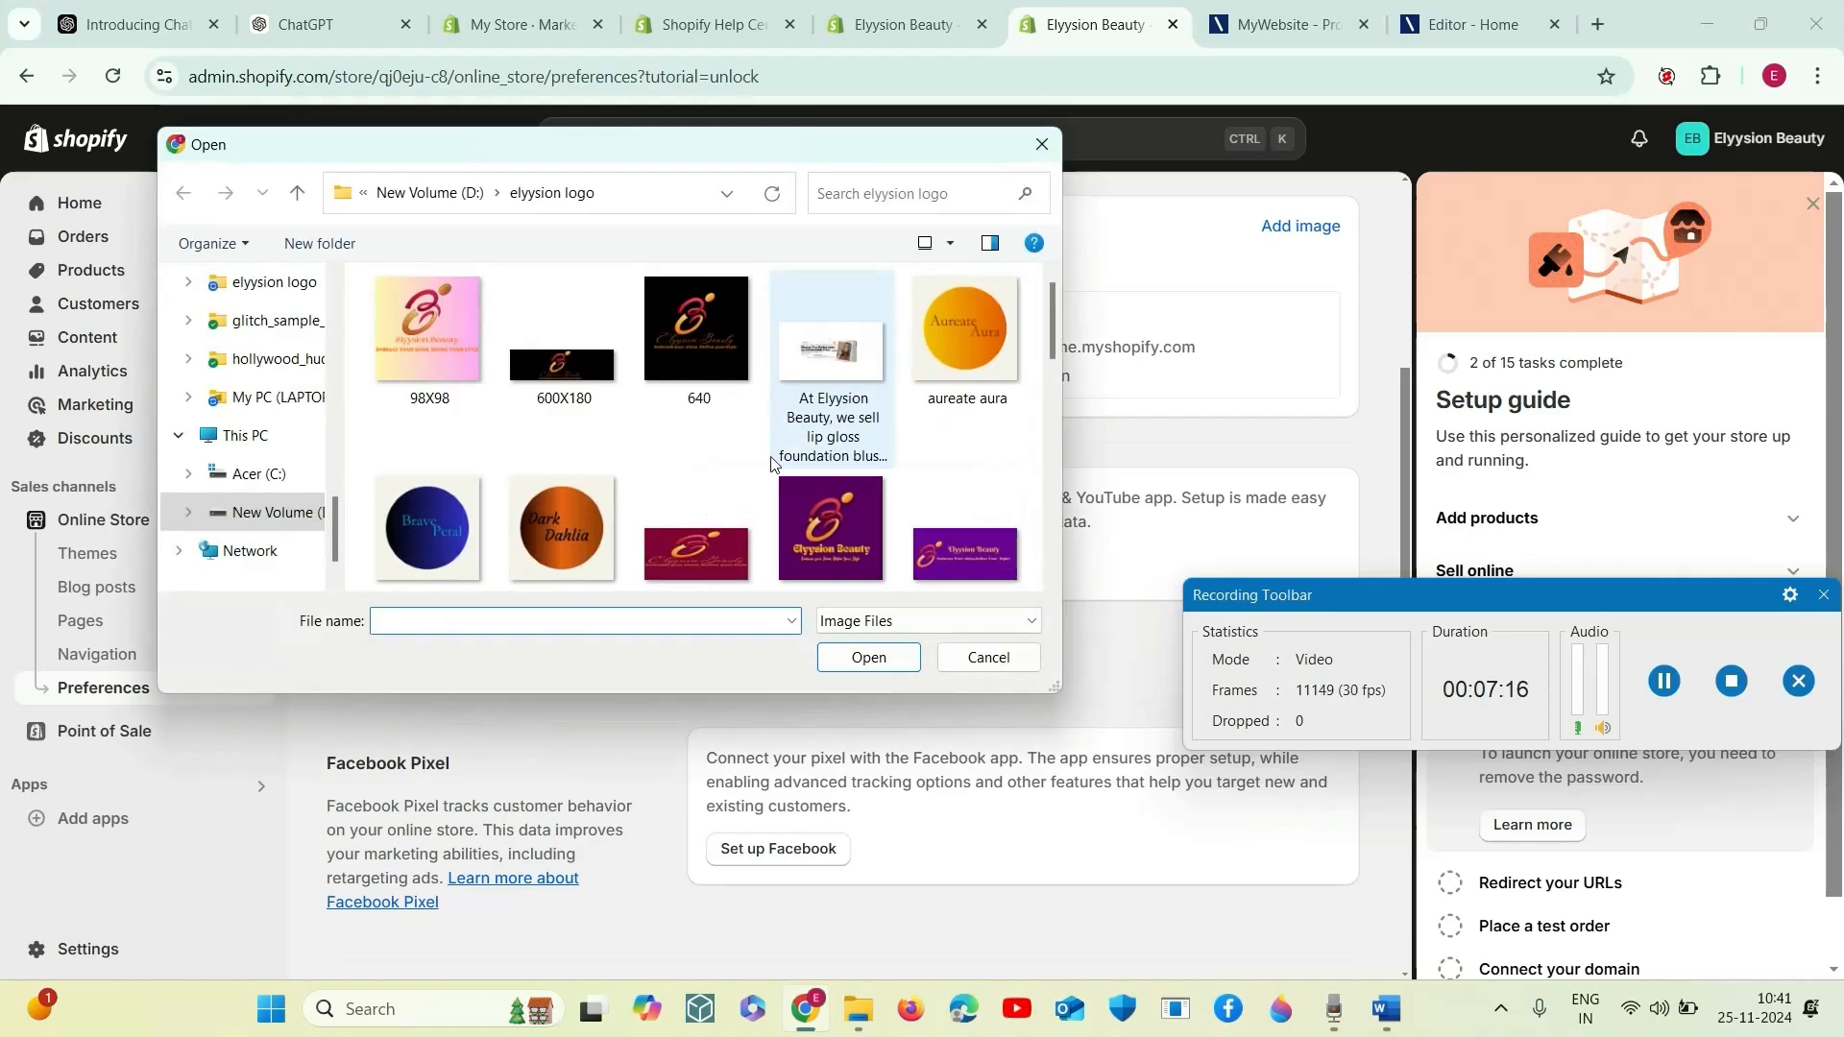
click(965, 552)
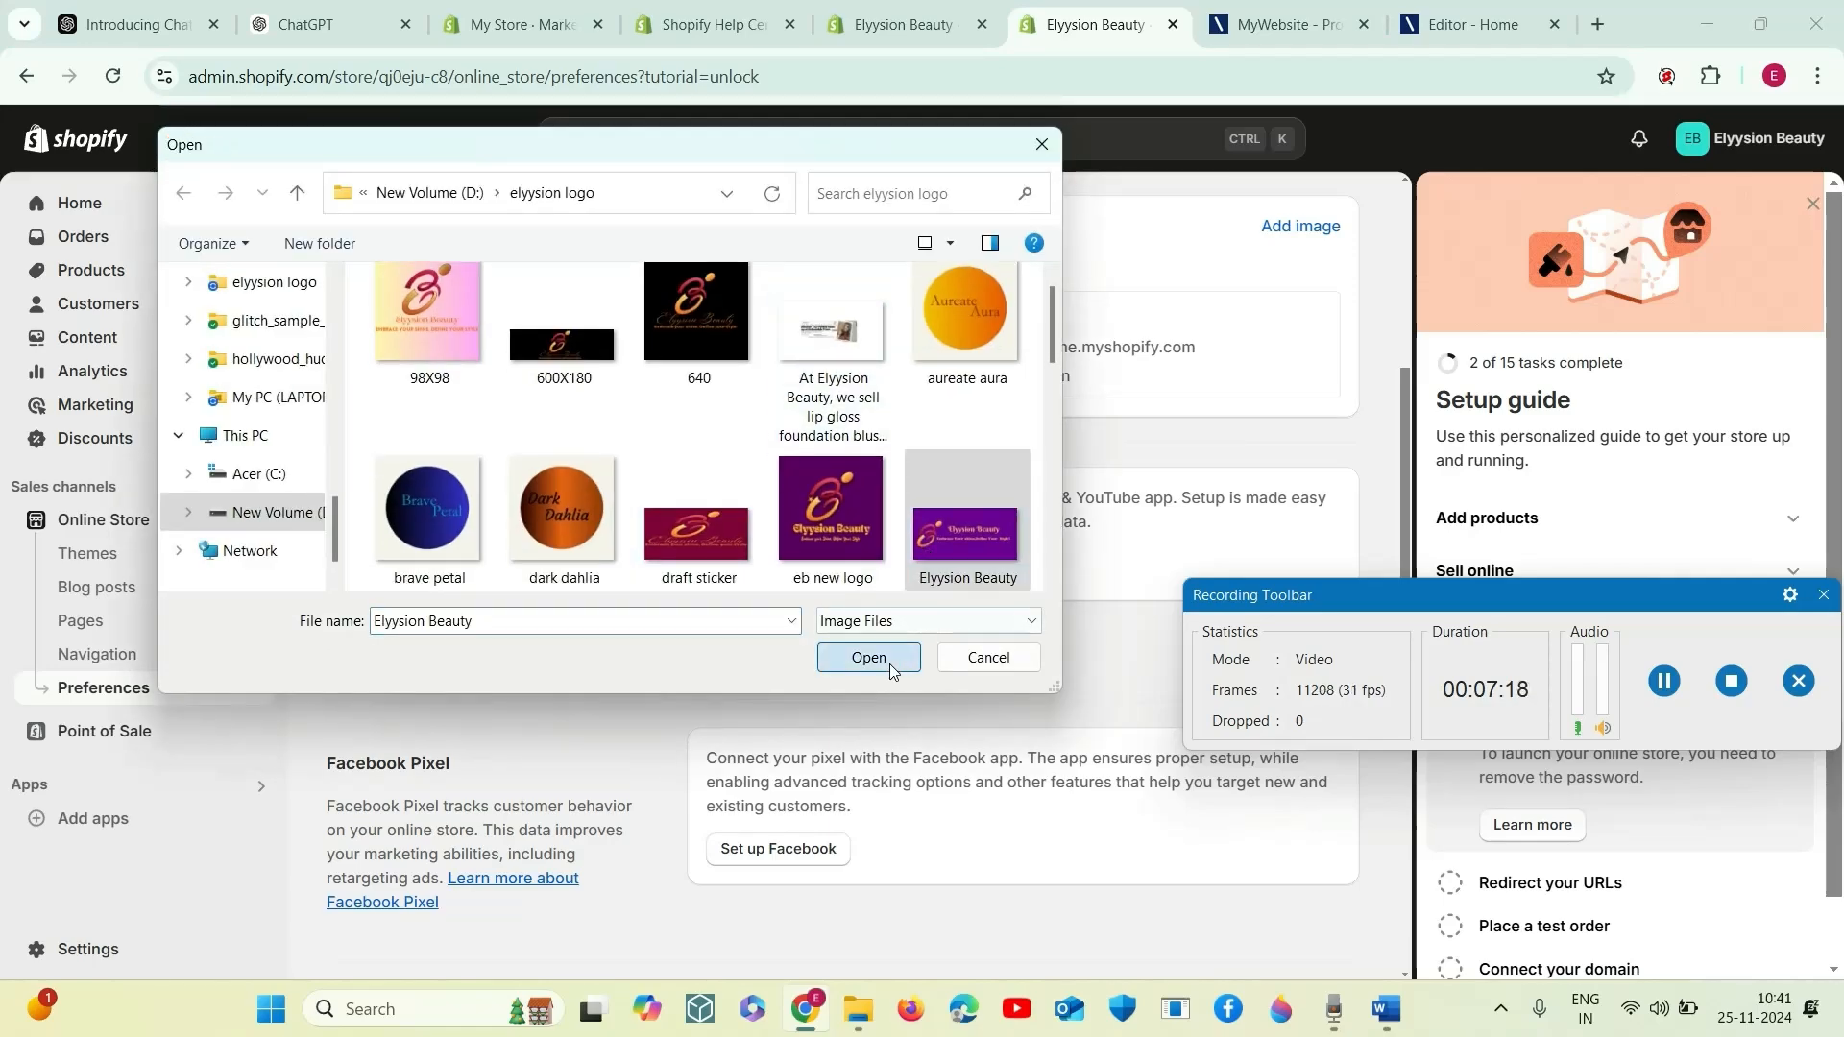
click(868, 657)
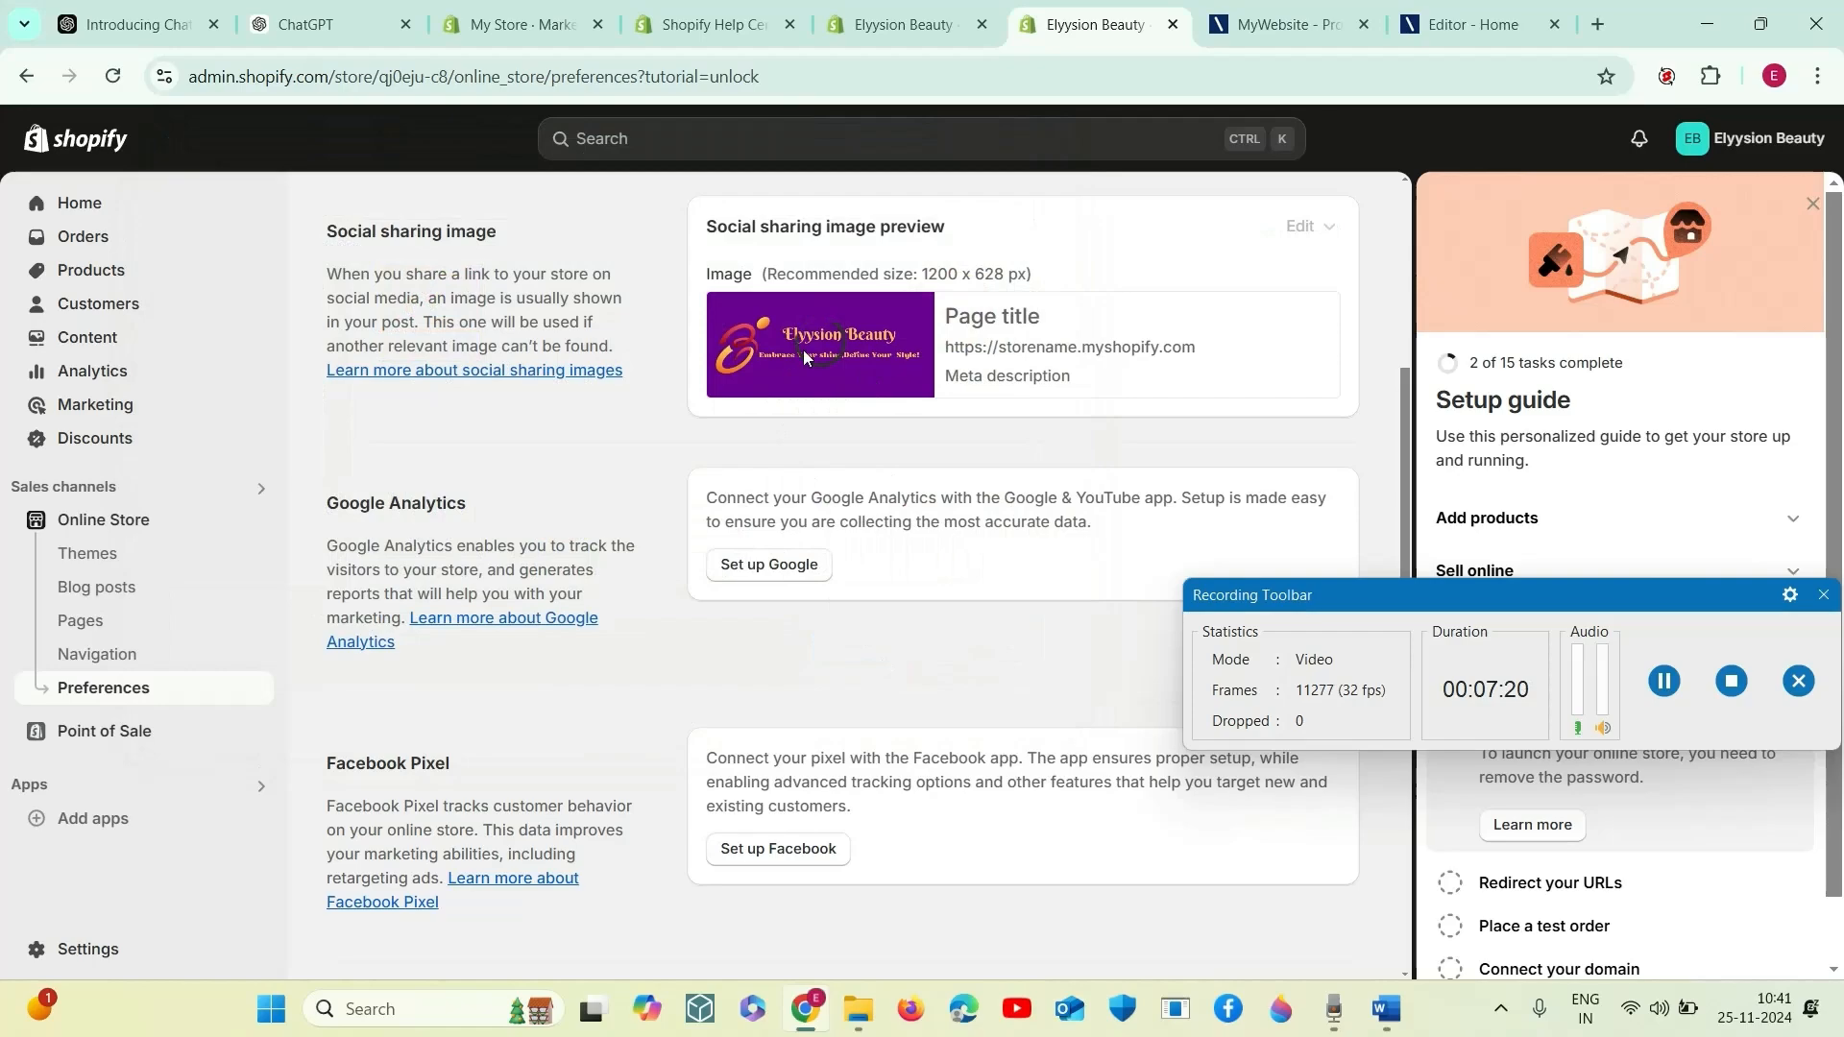
scroll(939, 519, down, 3)
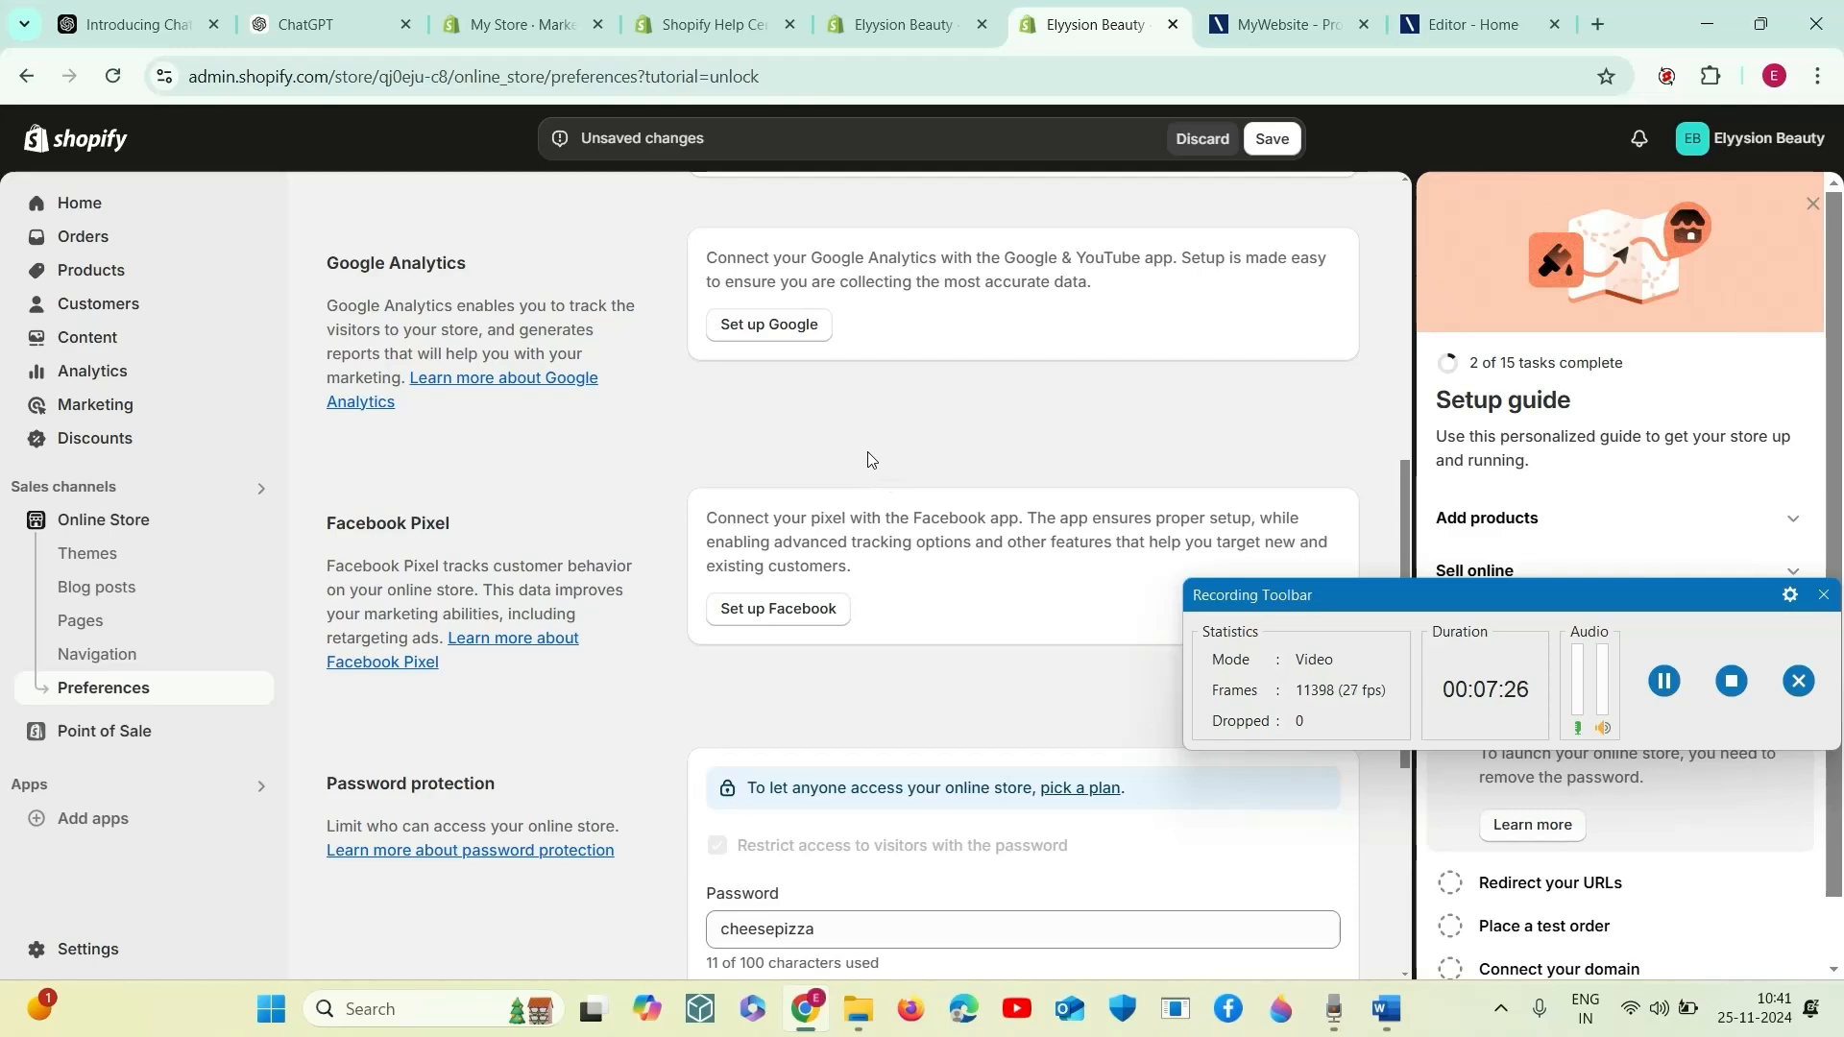
scroll(747, 469, up, 3)
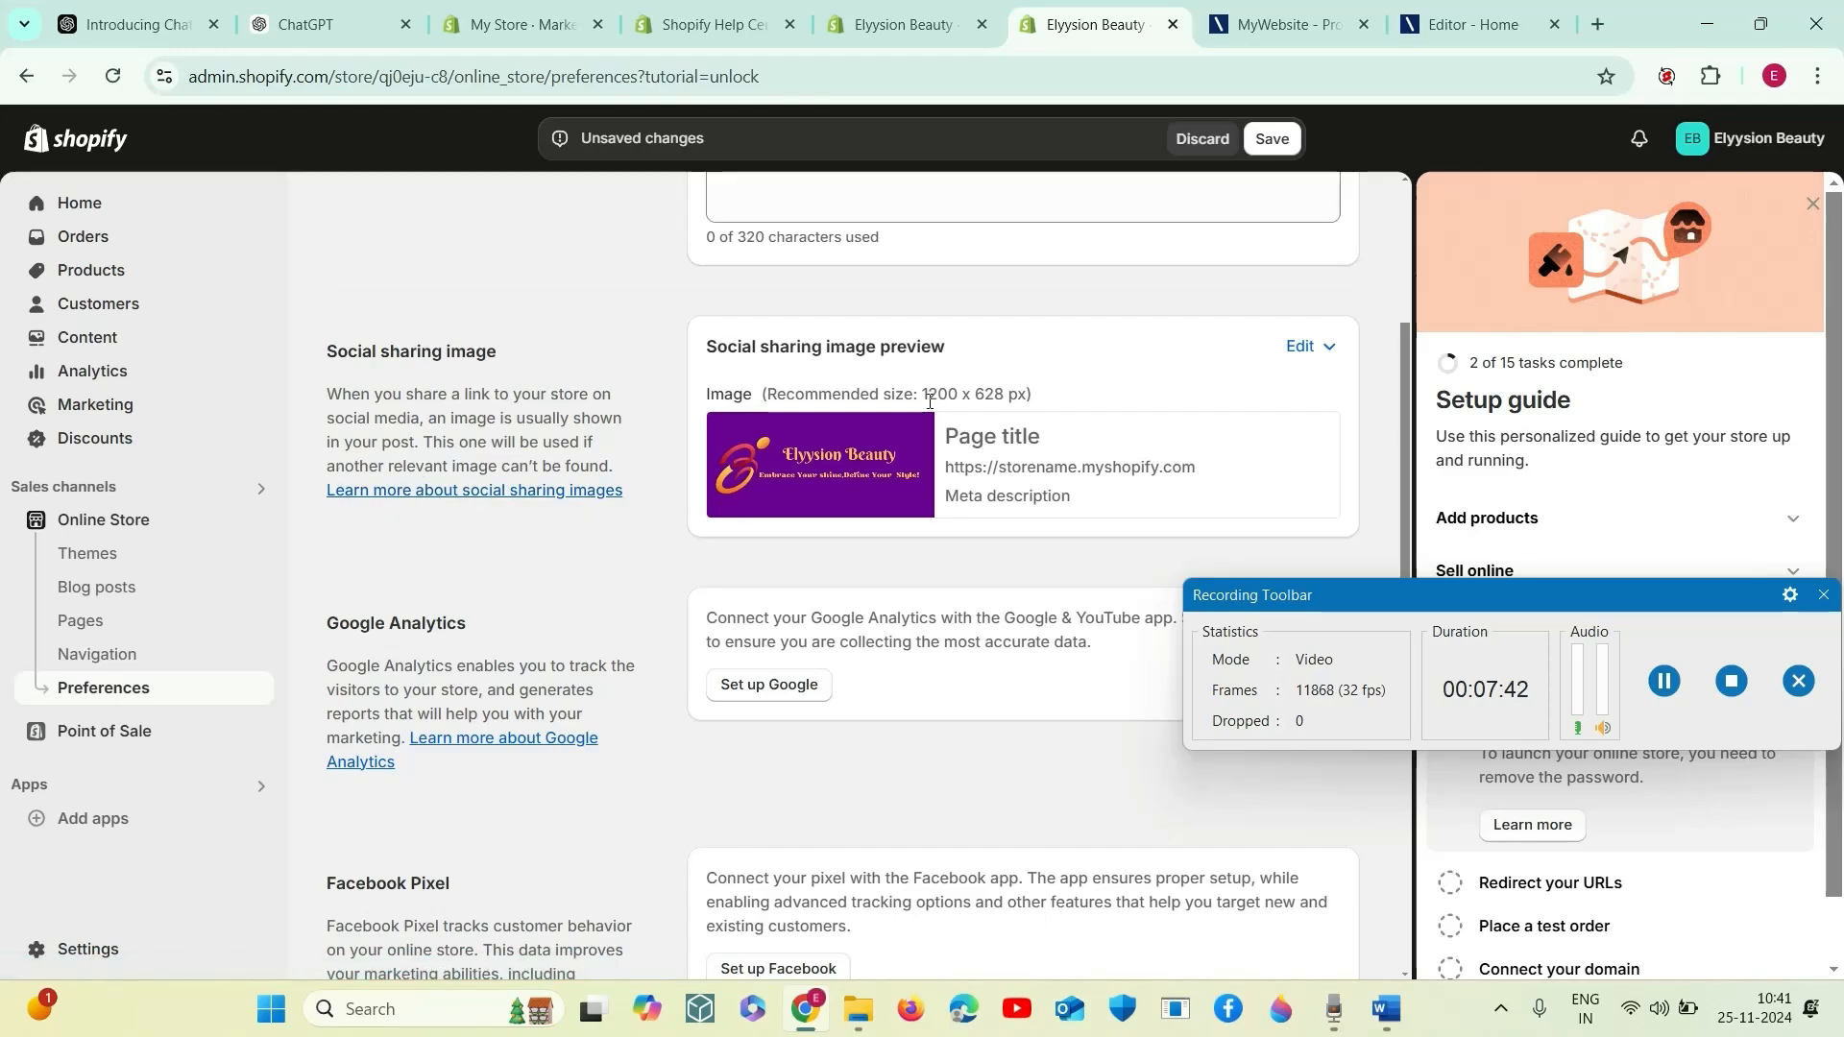
scroll(830, 588, down, 1)
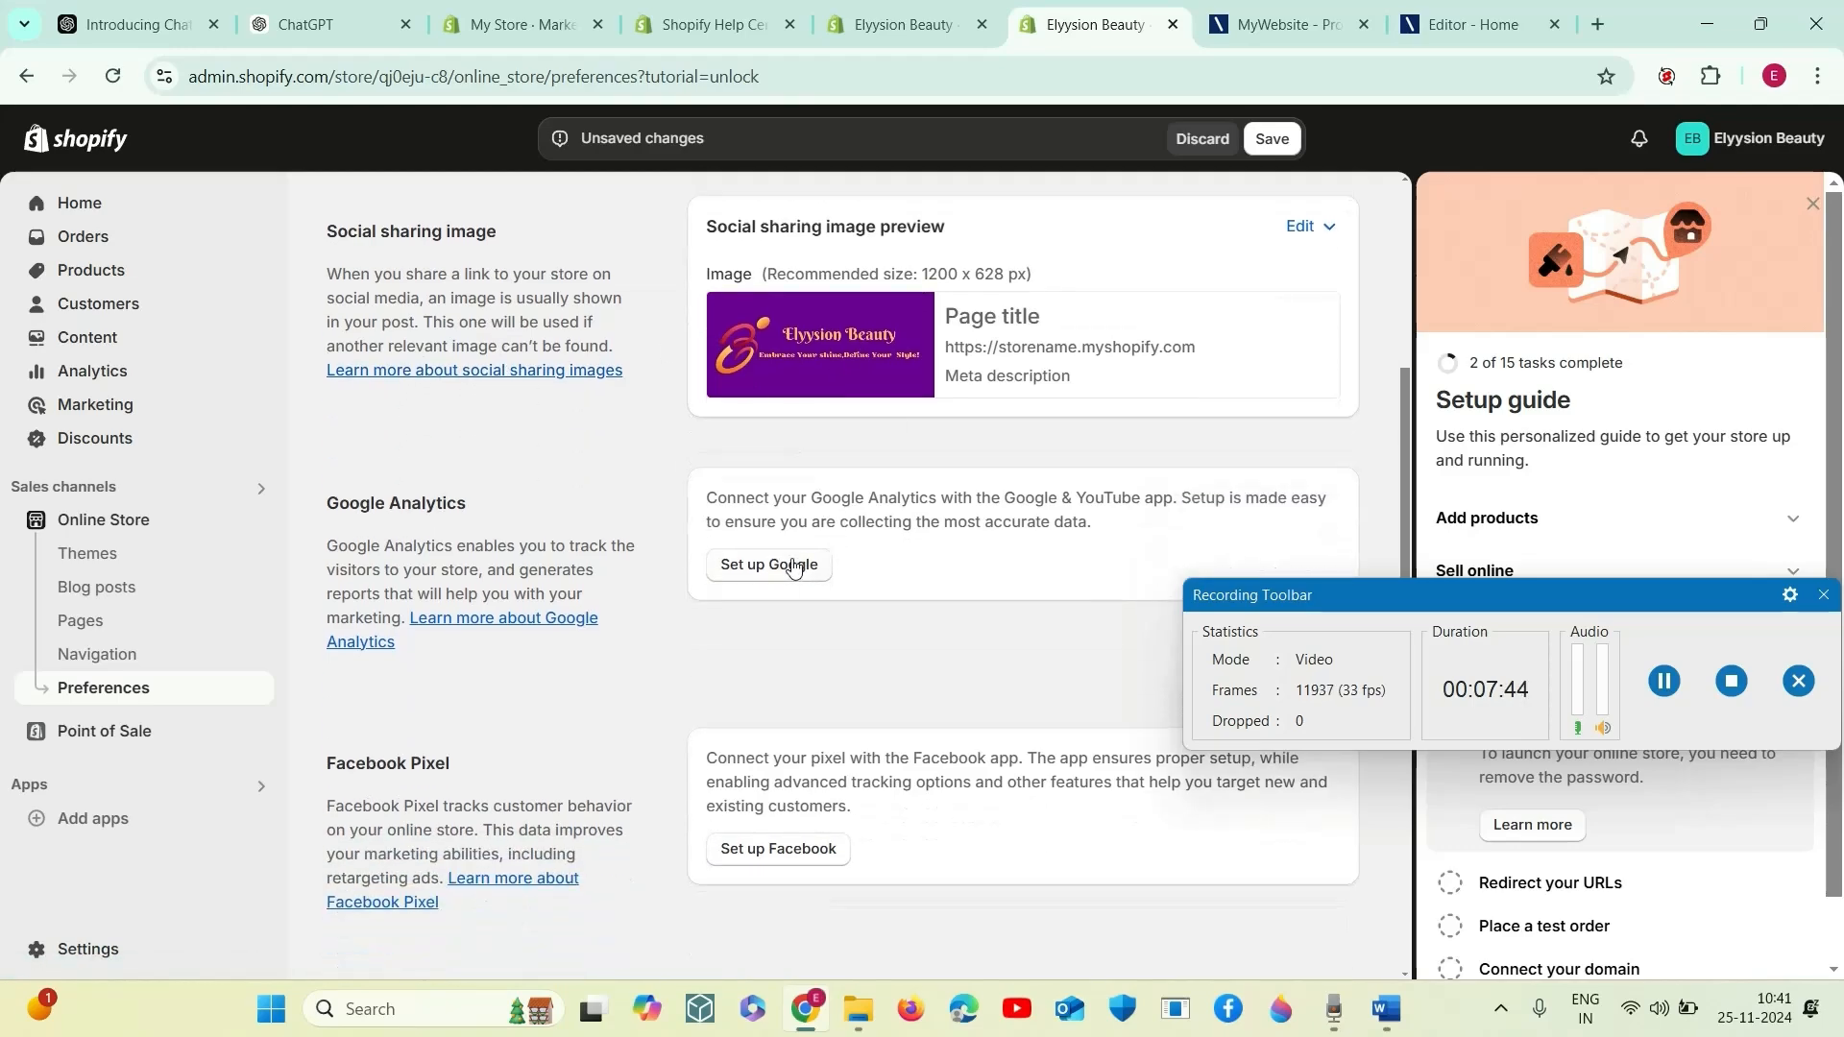
click(735, 564)
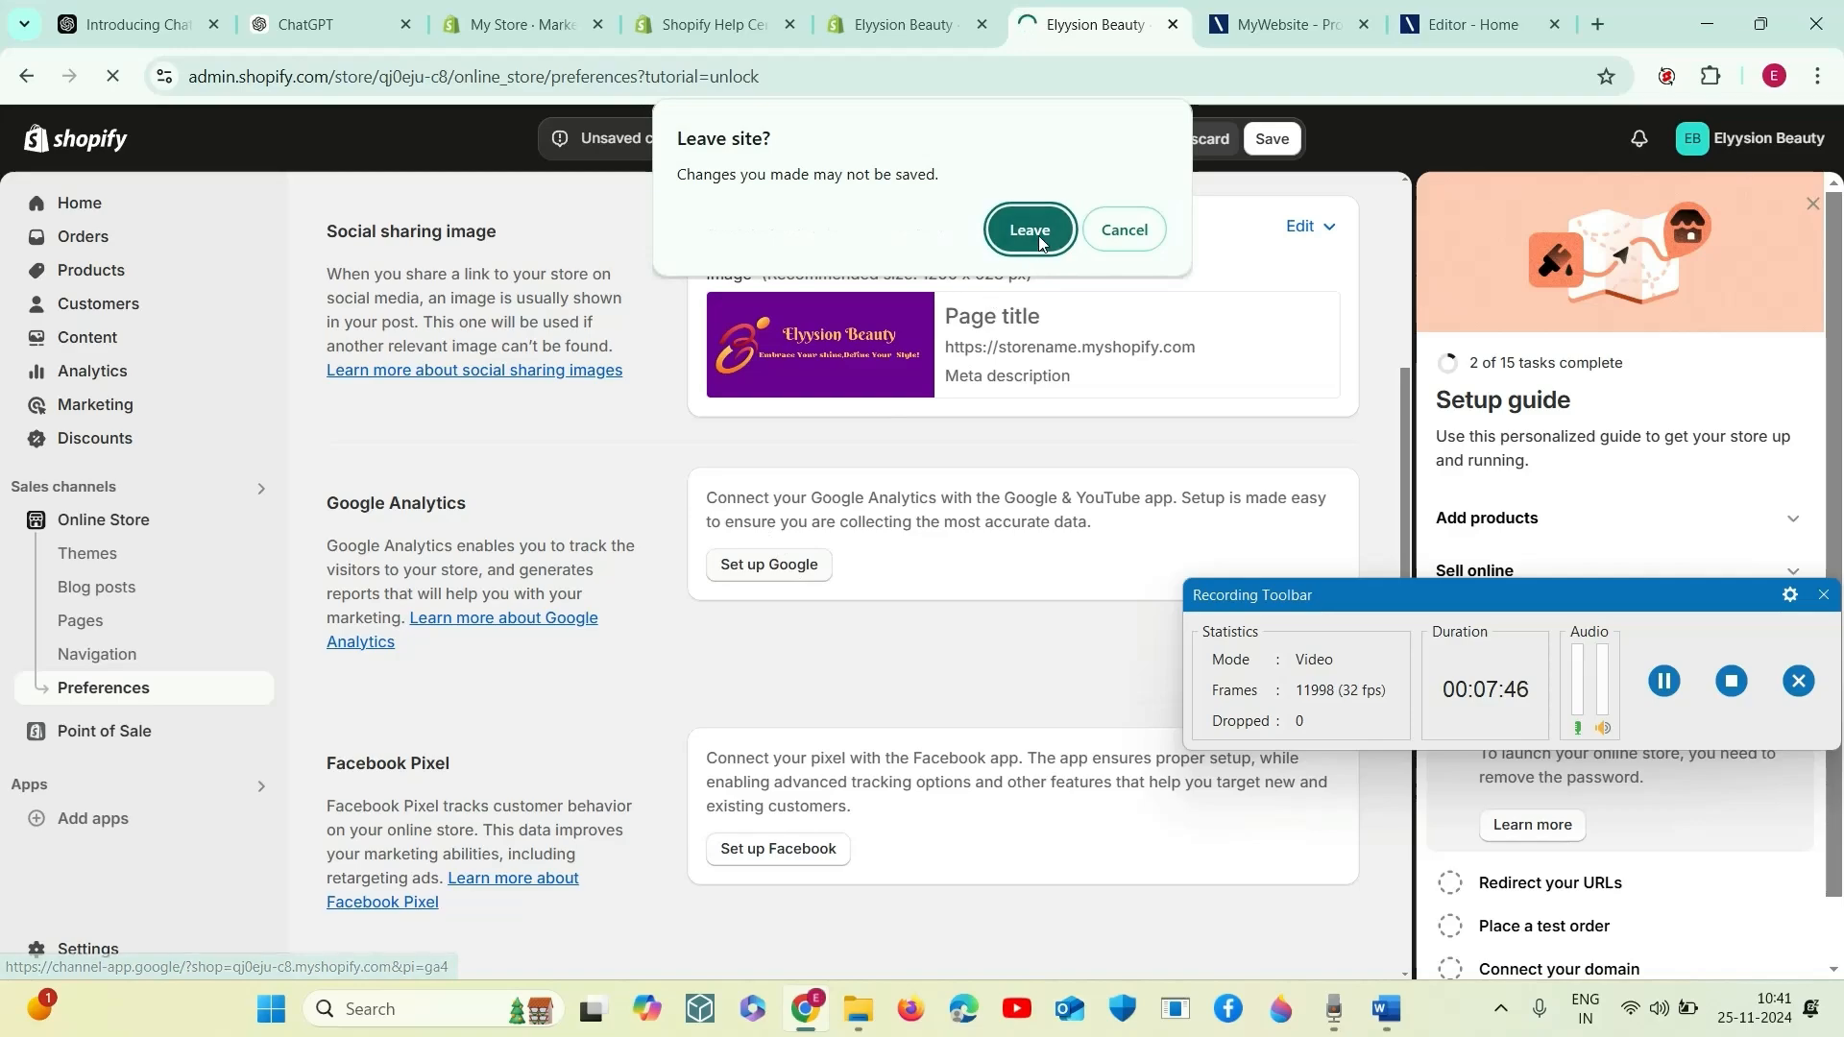
click(1124, 230)
click(1272, 140)
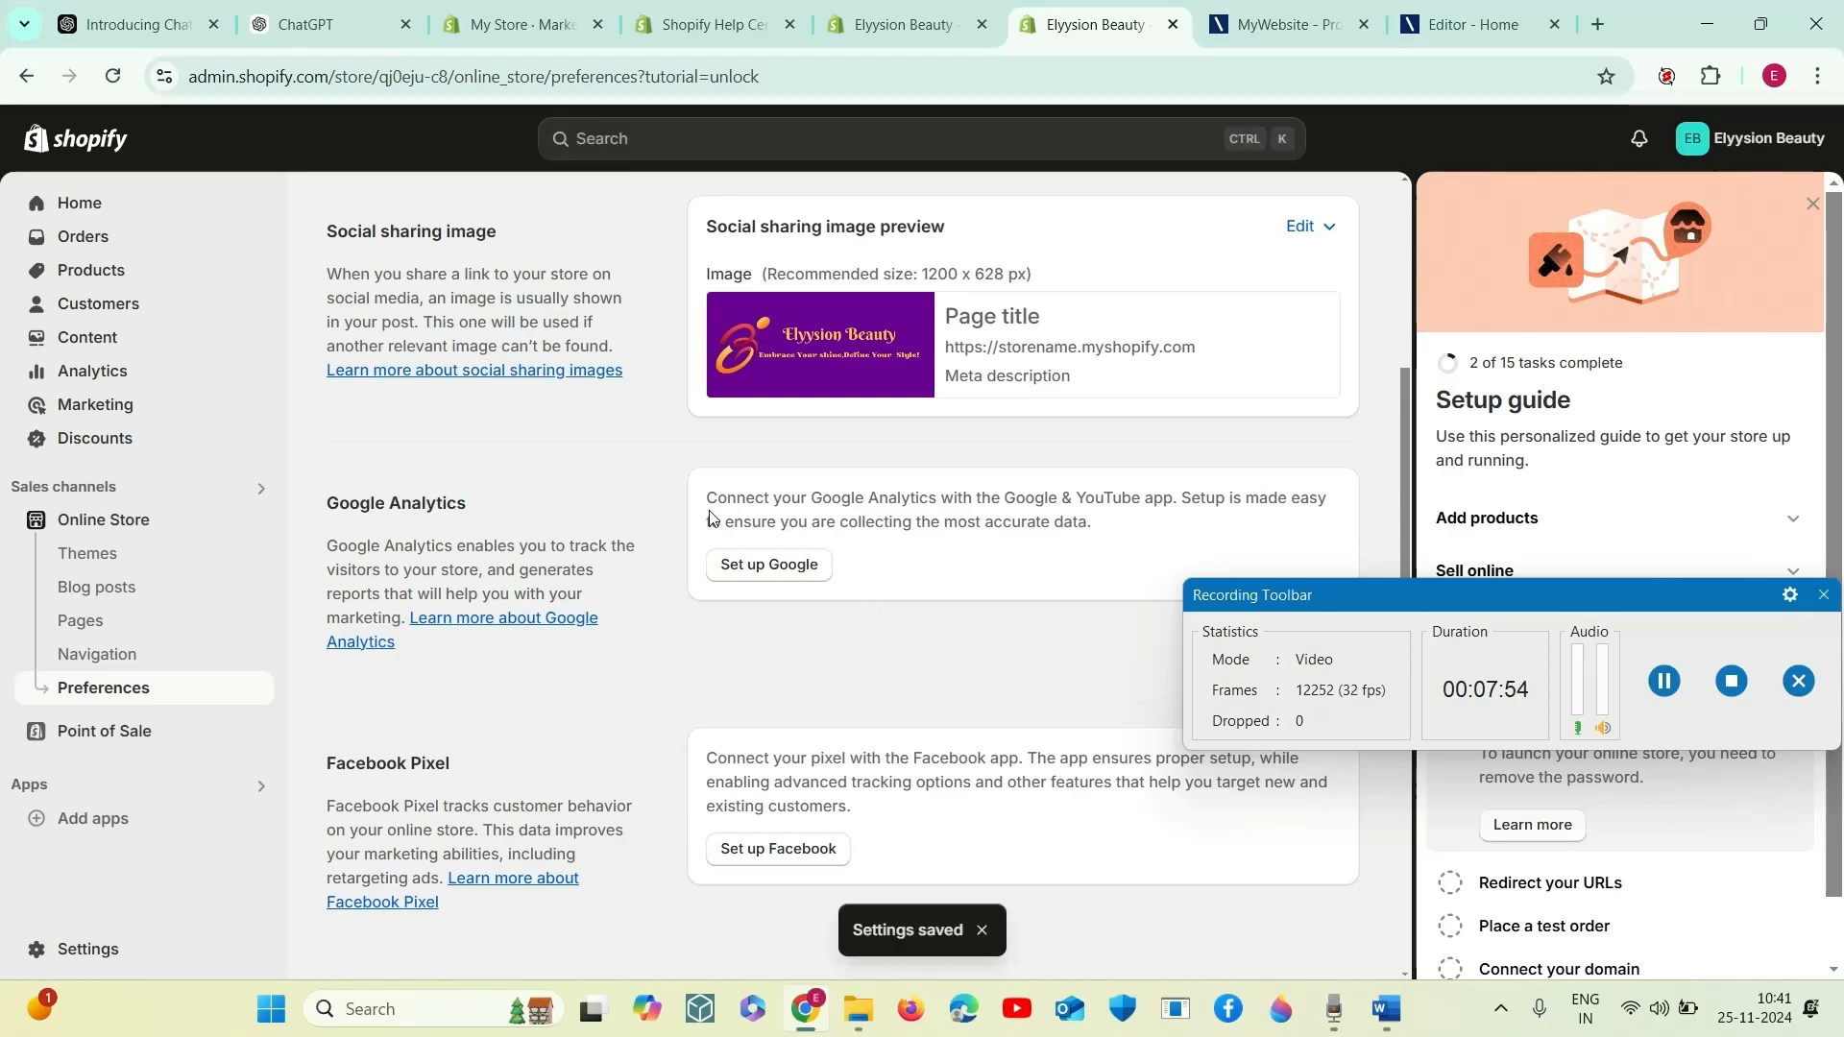
- Start the Google Analytics setup, expand the Google & YouTube app's personal and store data permissions, and install the app
click(756, 567)
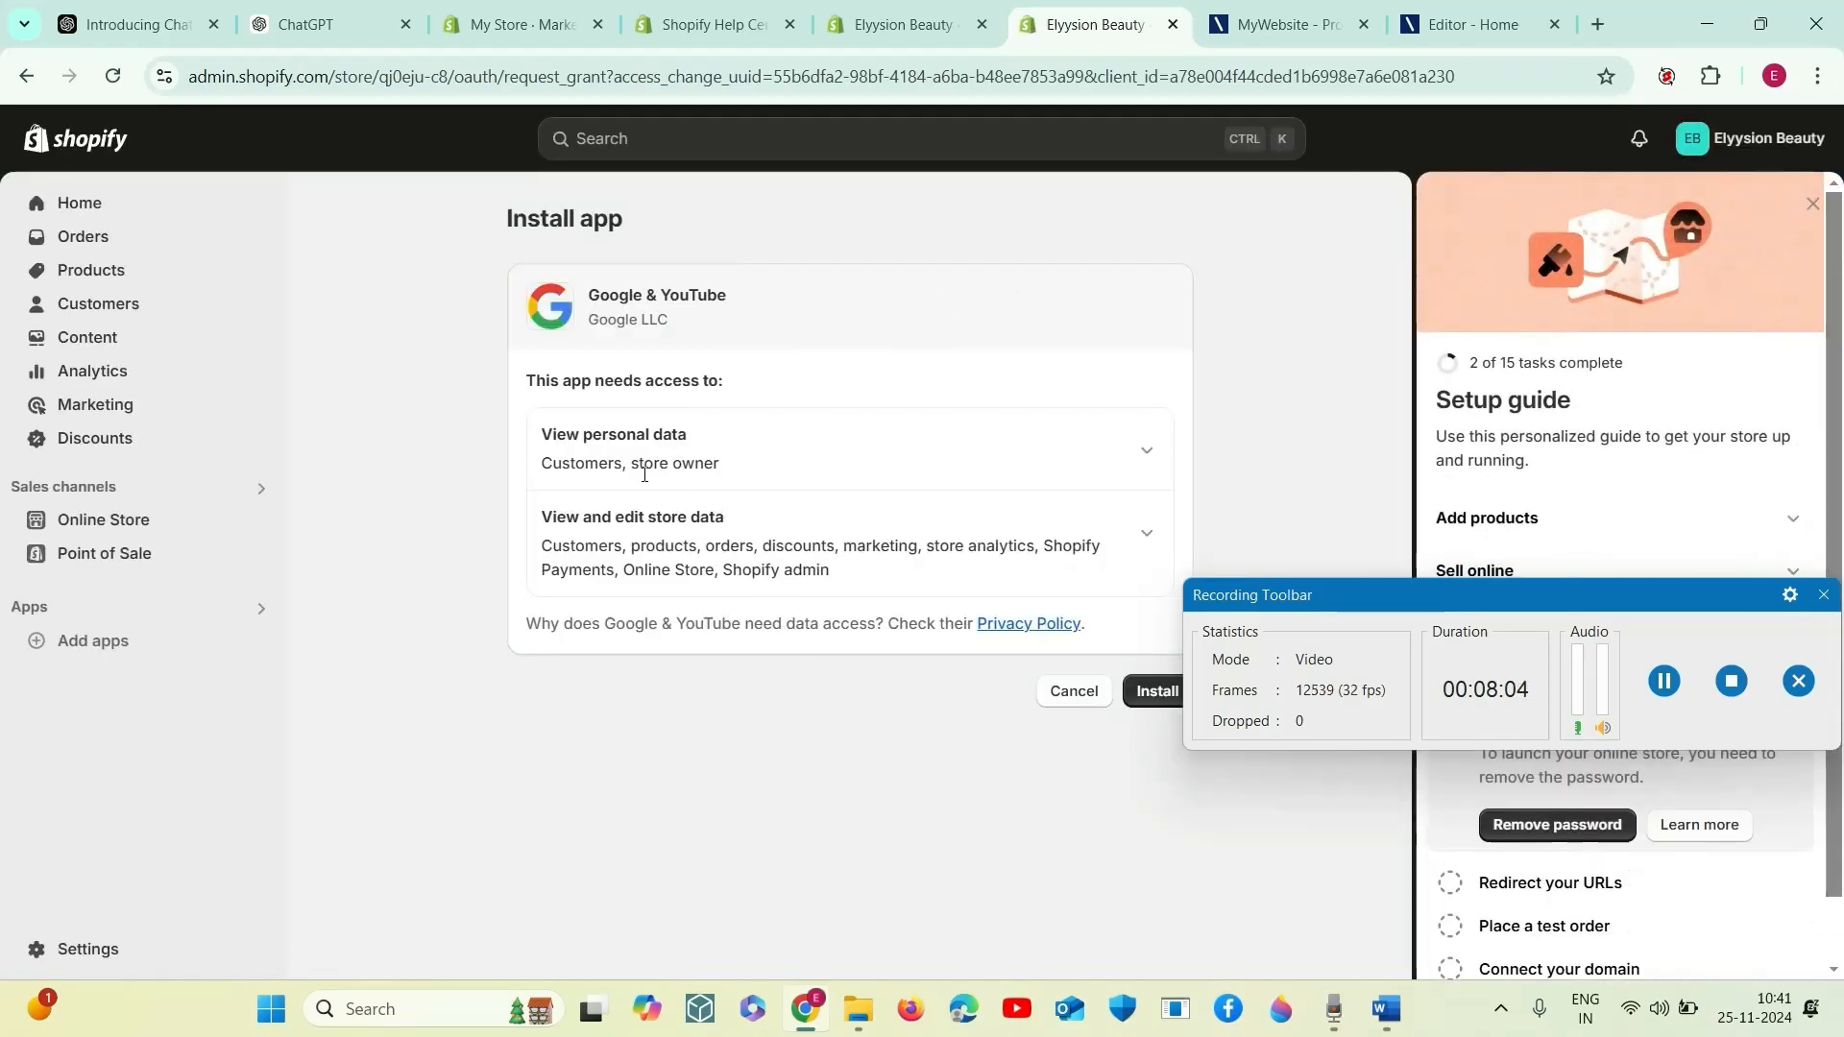
drag(1197, 655, 448, 842)
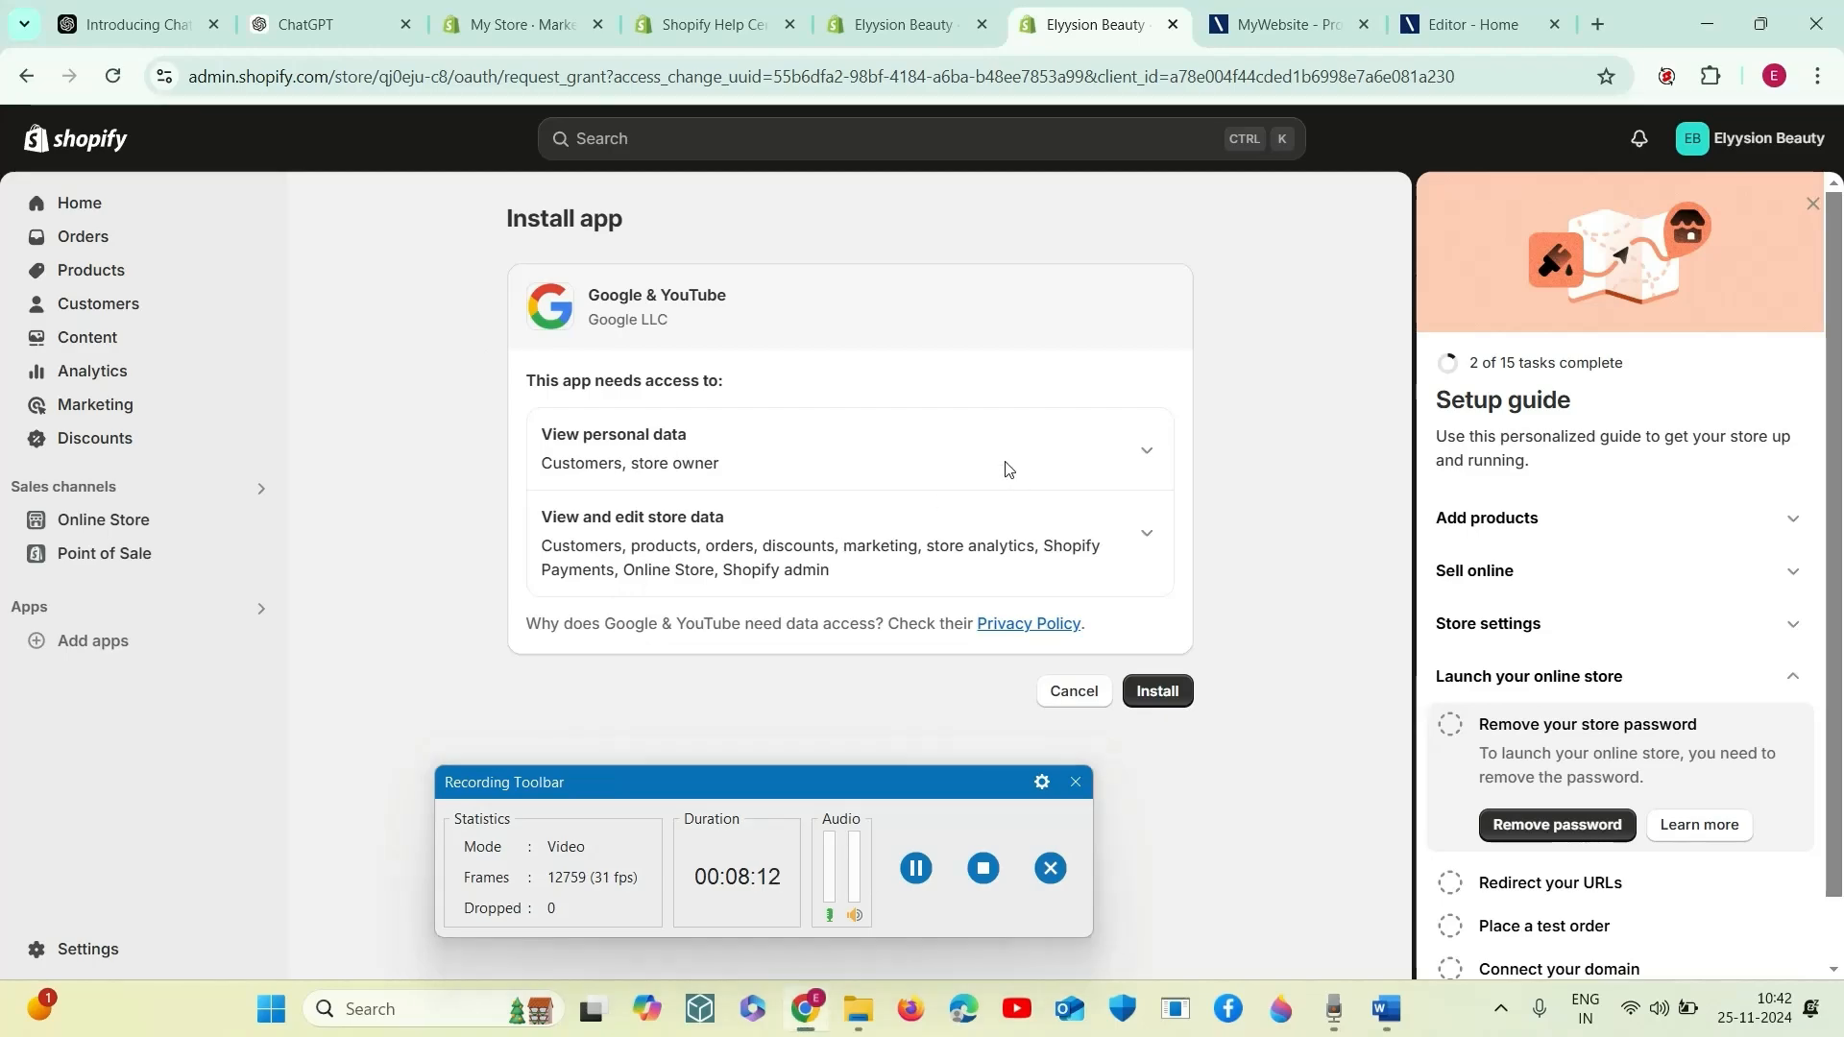
click(1147, 451)
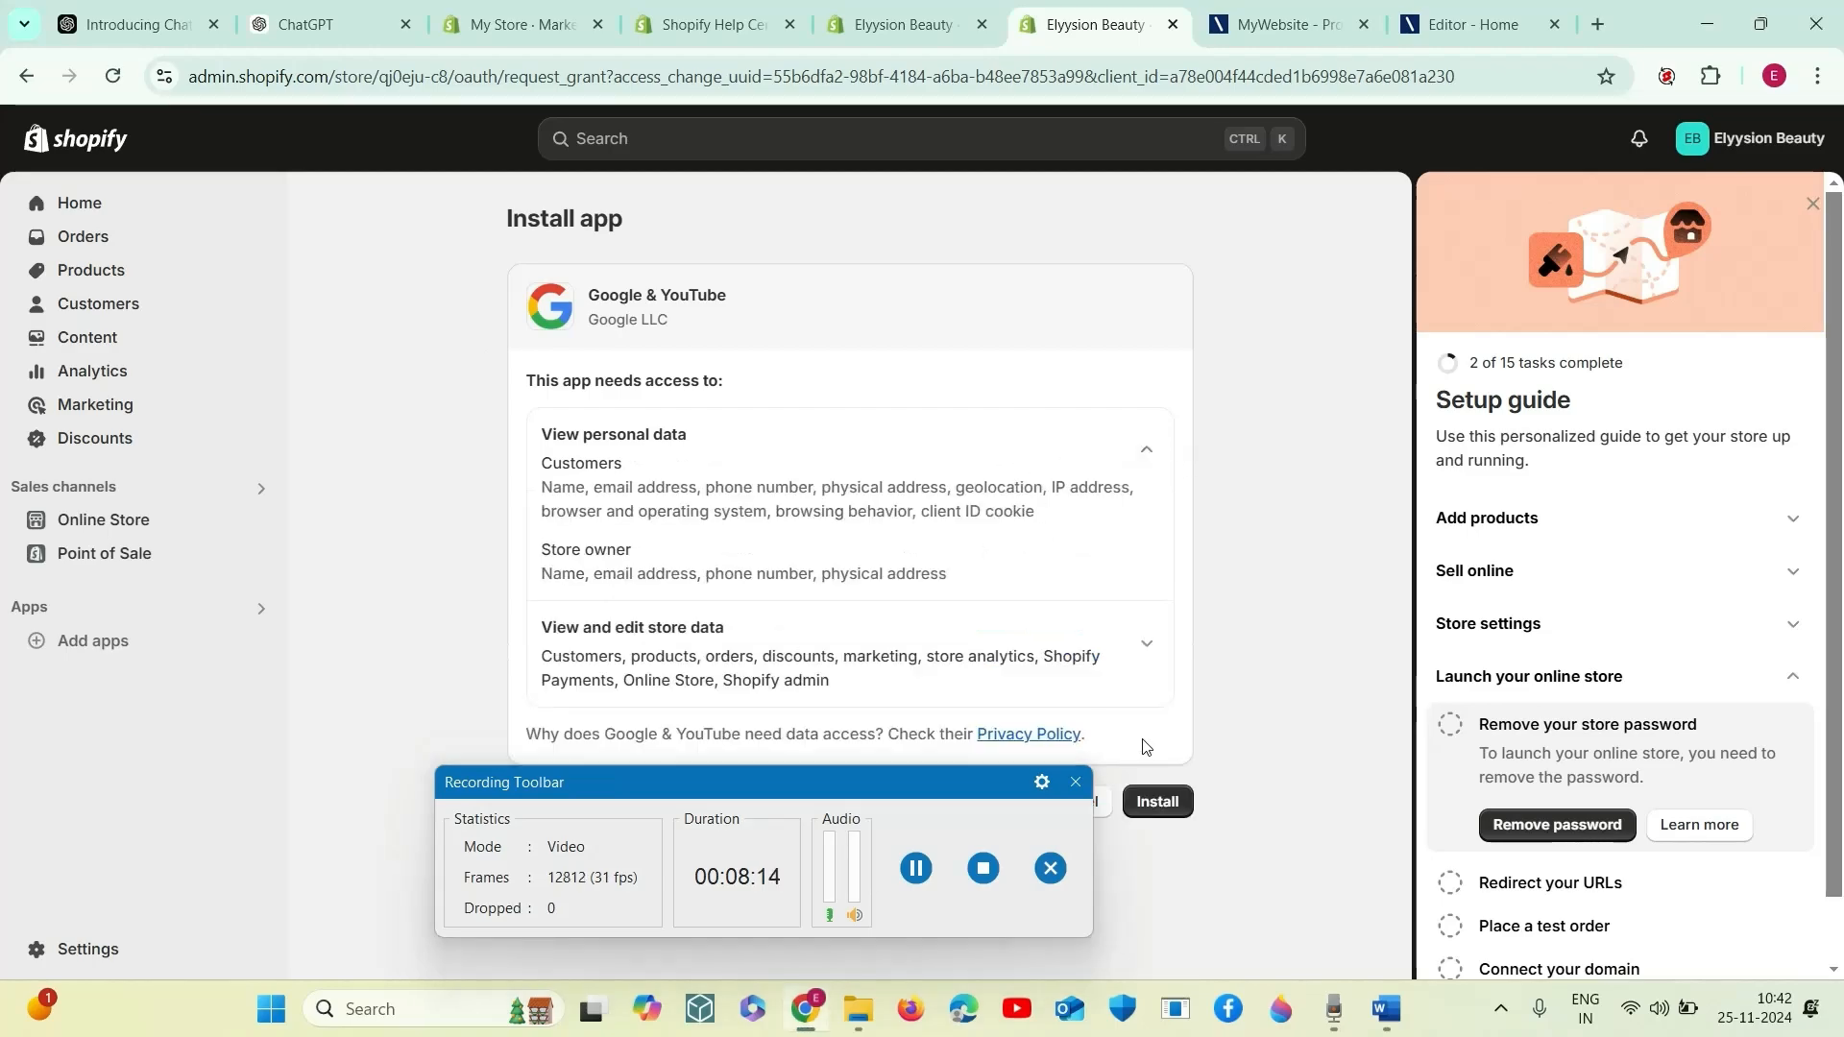
click(1143, 644)
scroll(1070, 653, down, 7)
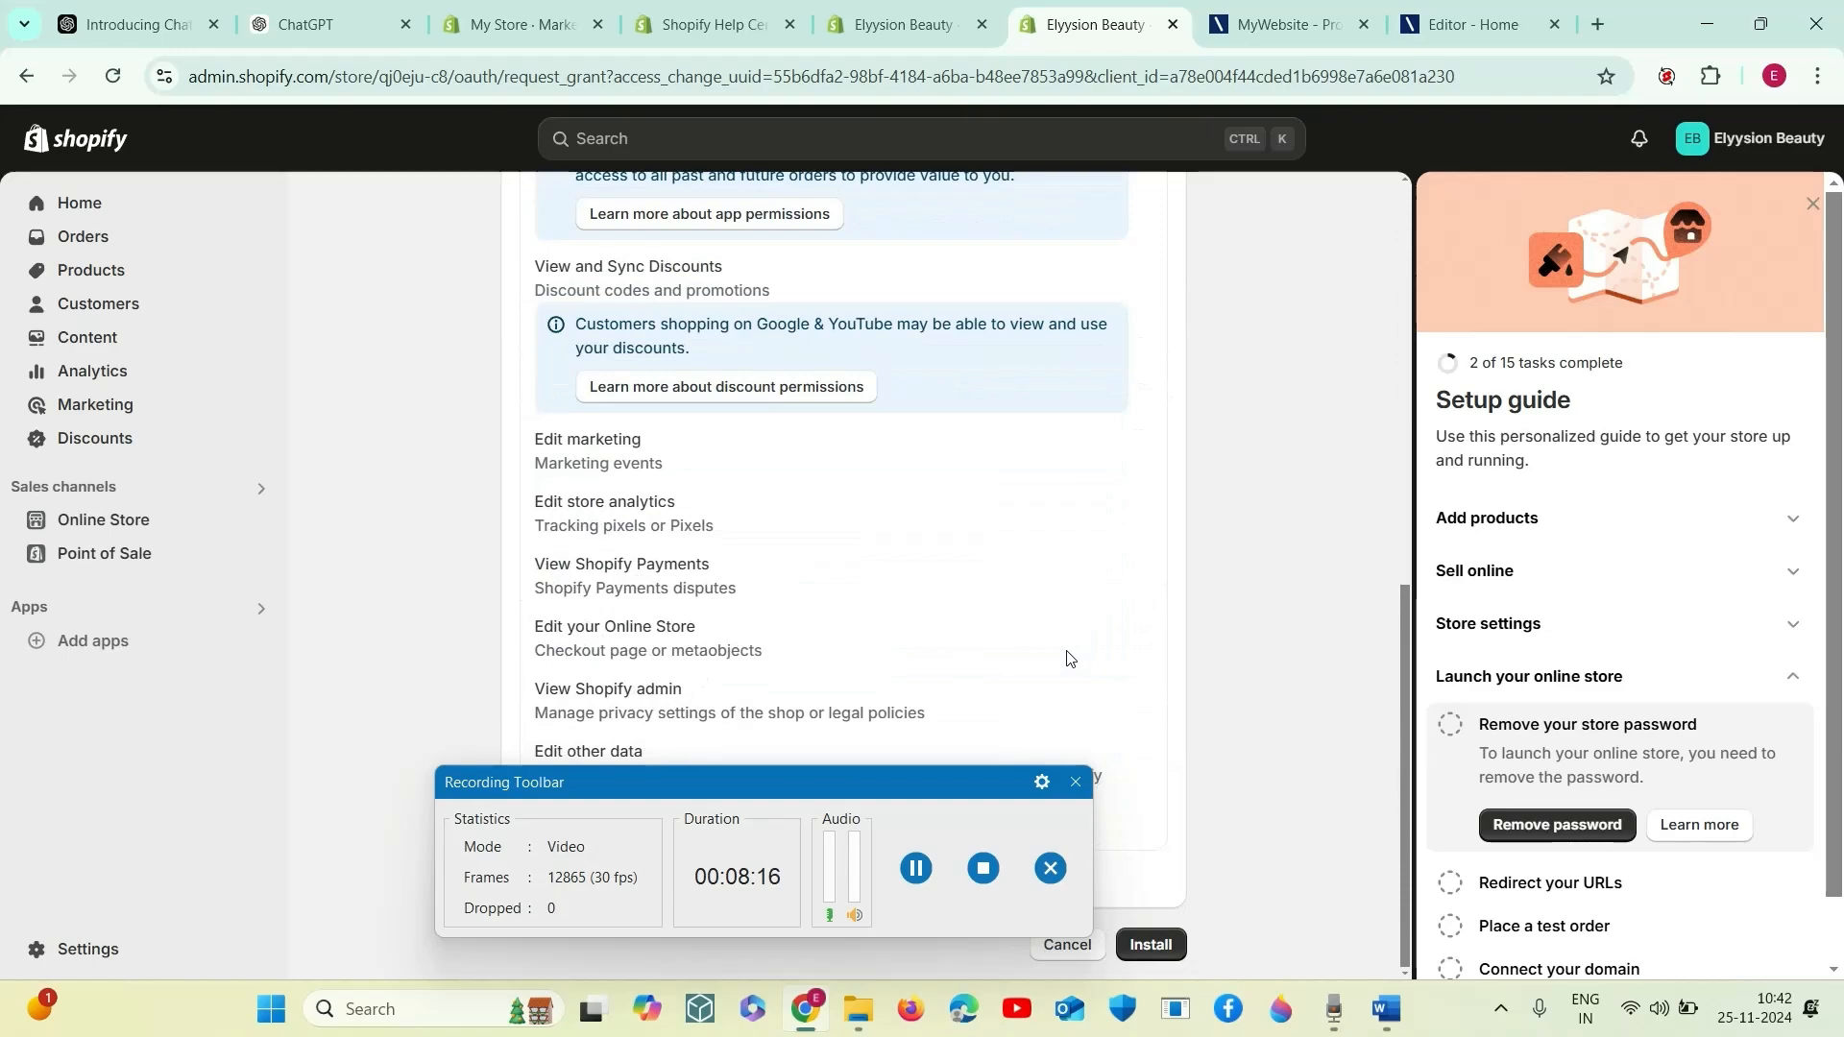
drag(924, 778, 543, 865)
click(1150, 946)
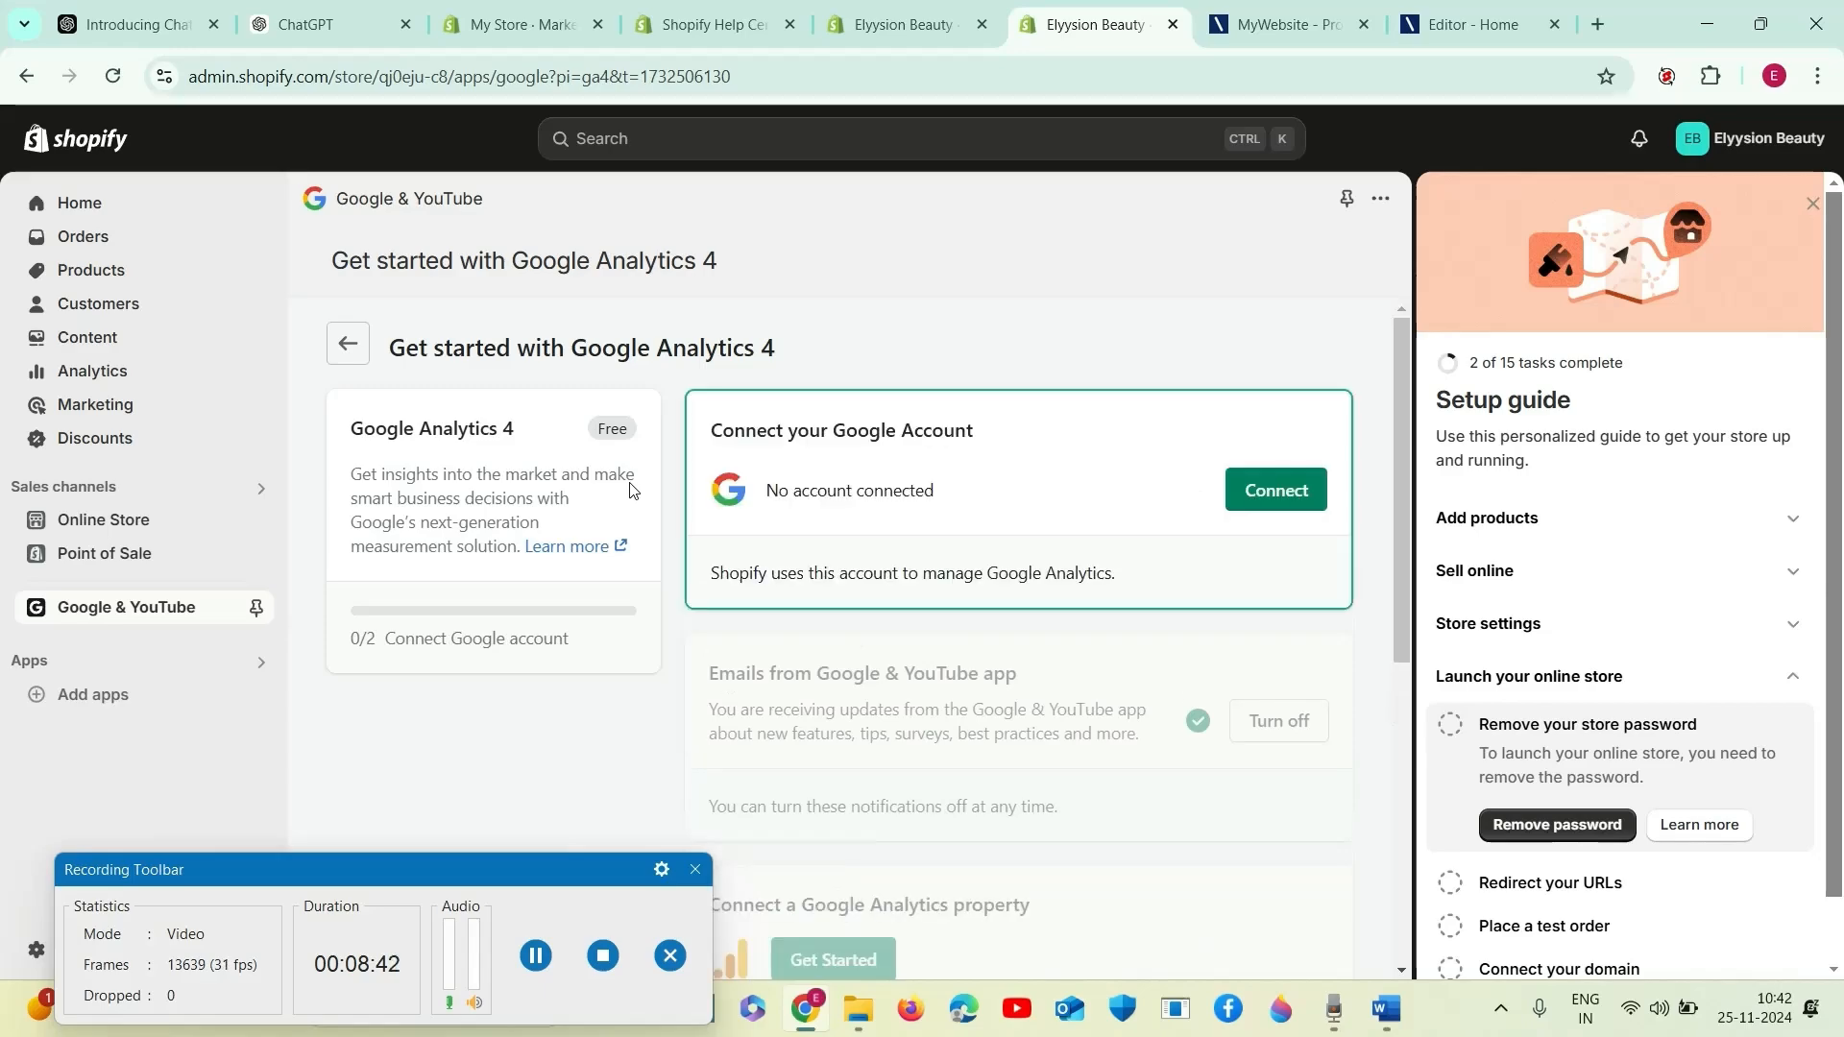
click(1264, 484)
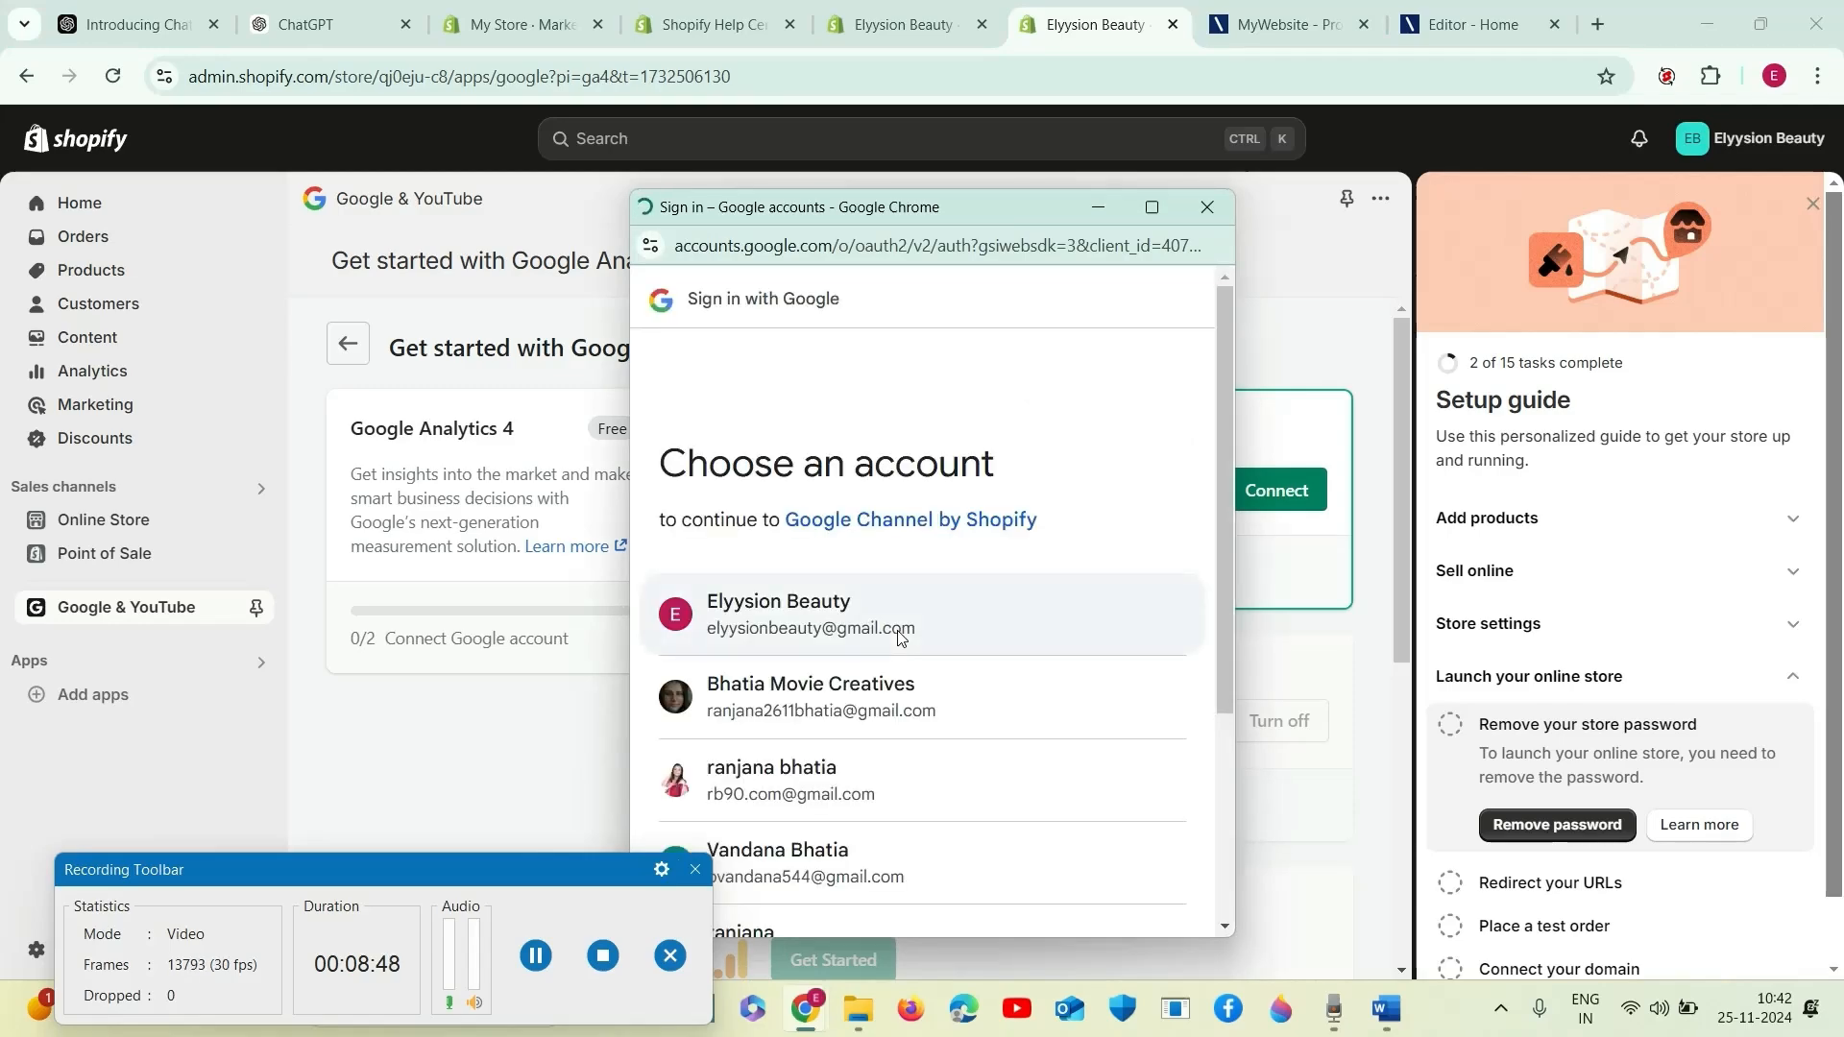
click(855, 807)
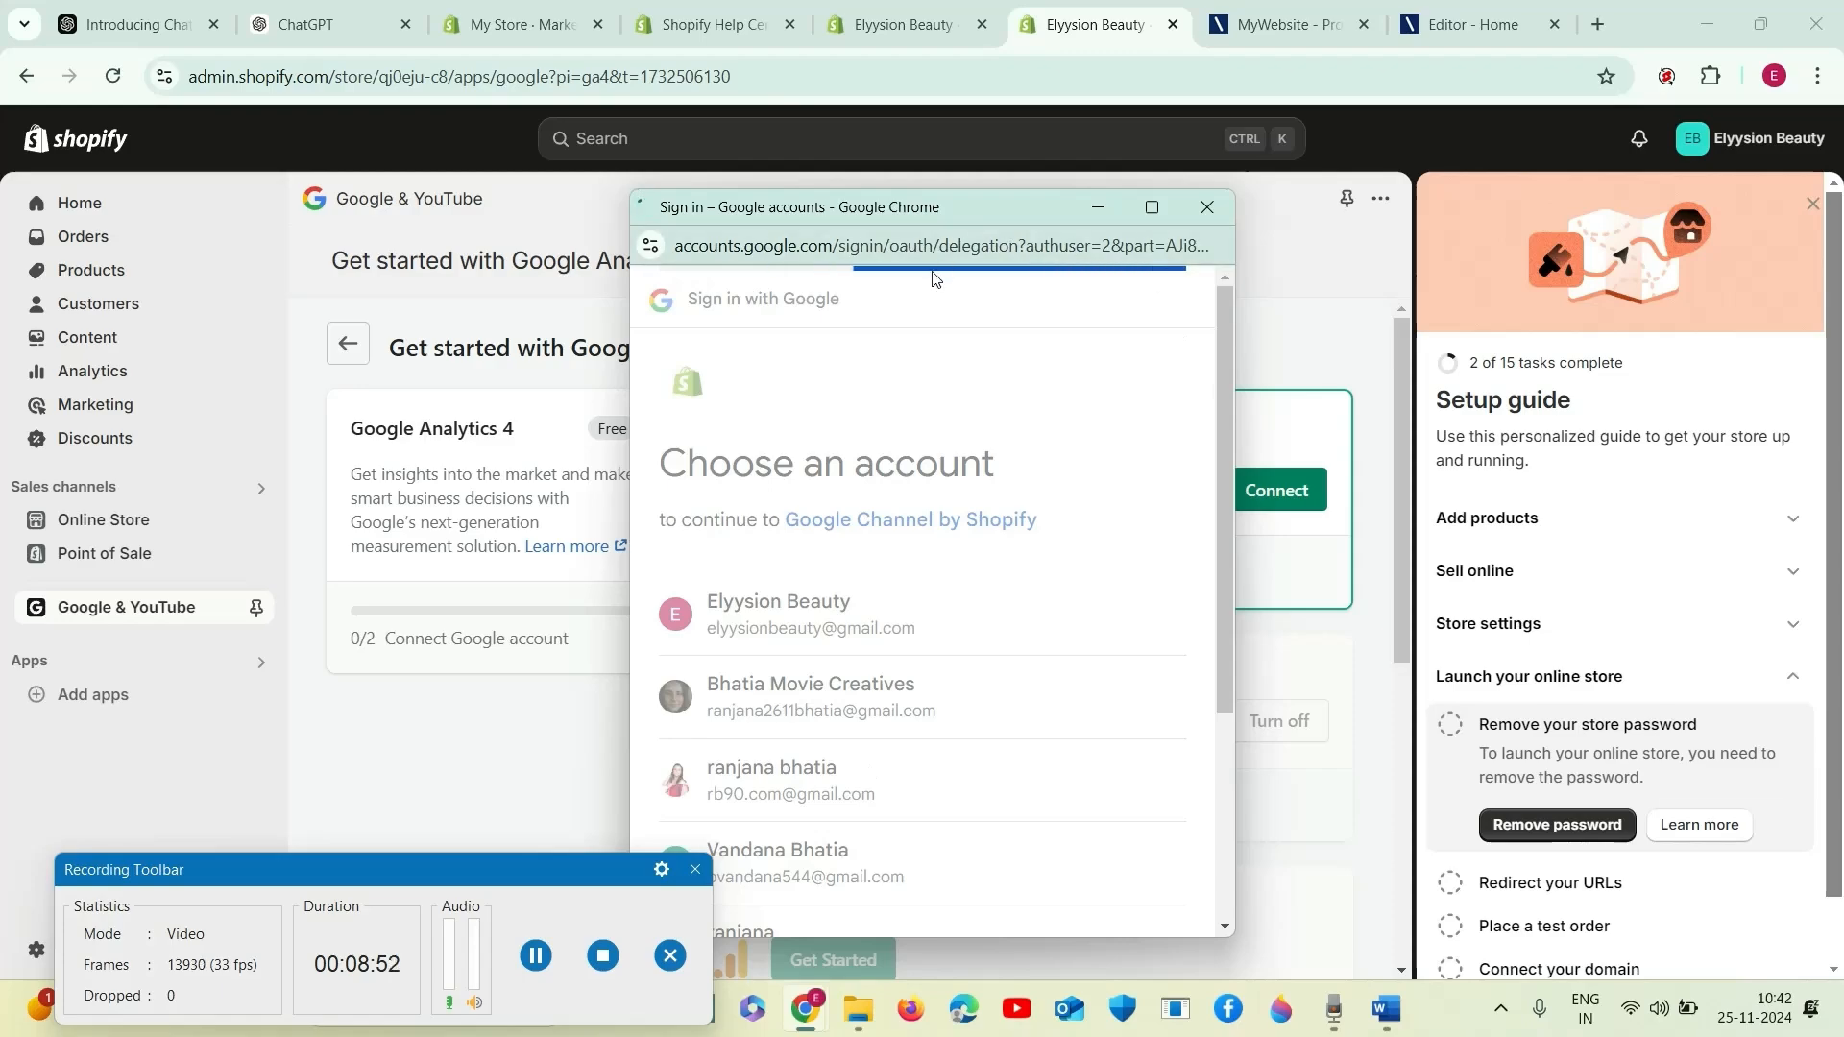
click(1206, 206)
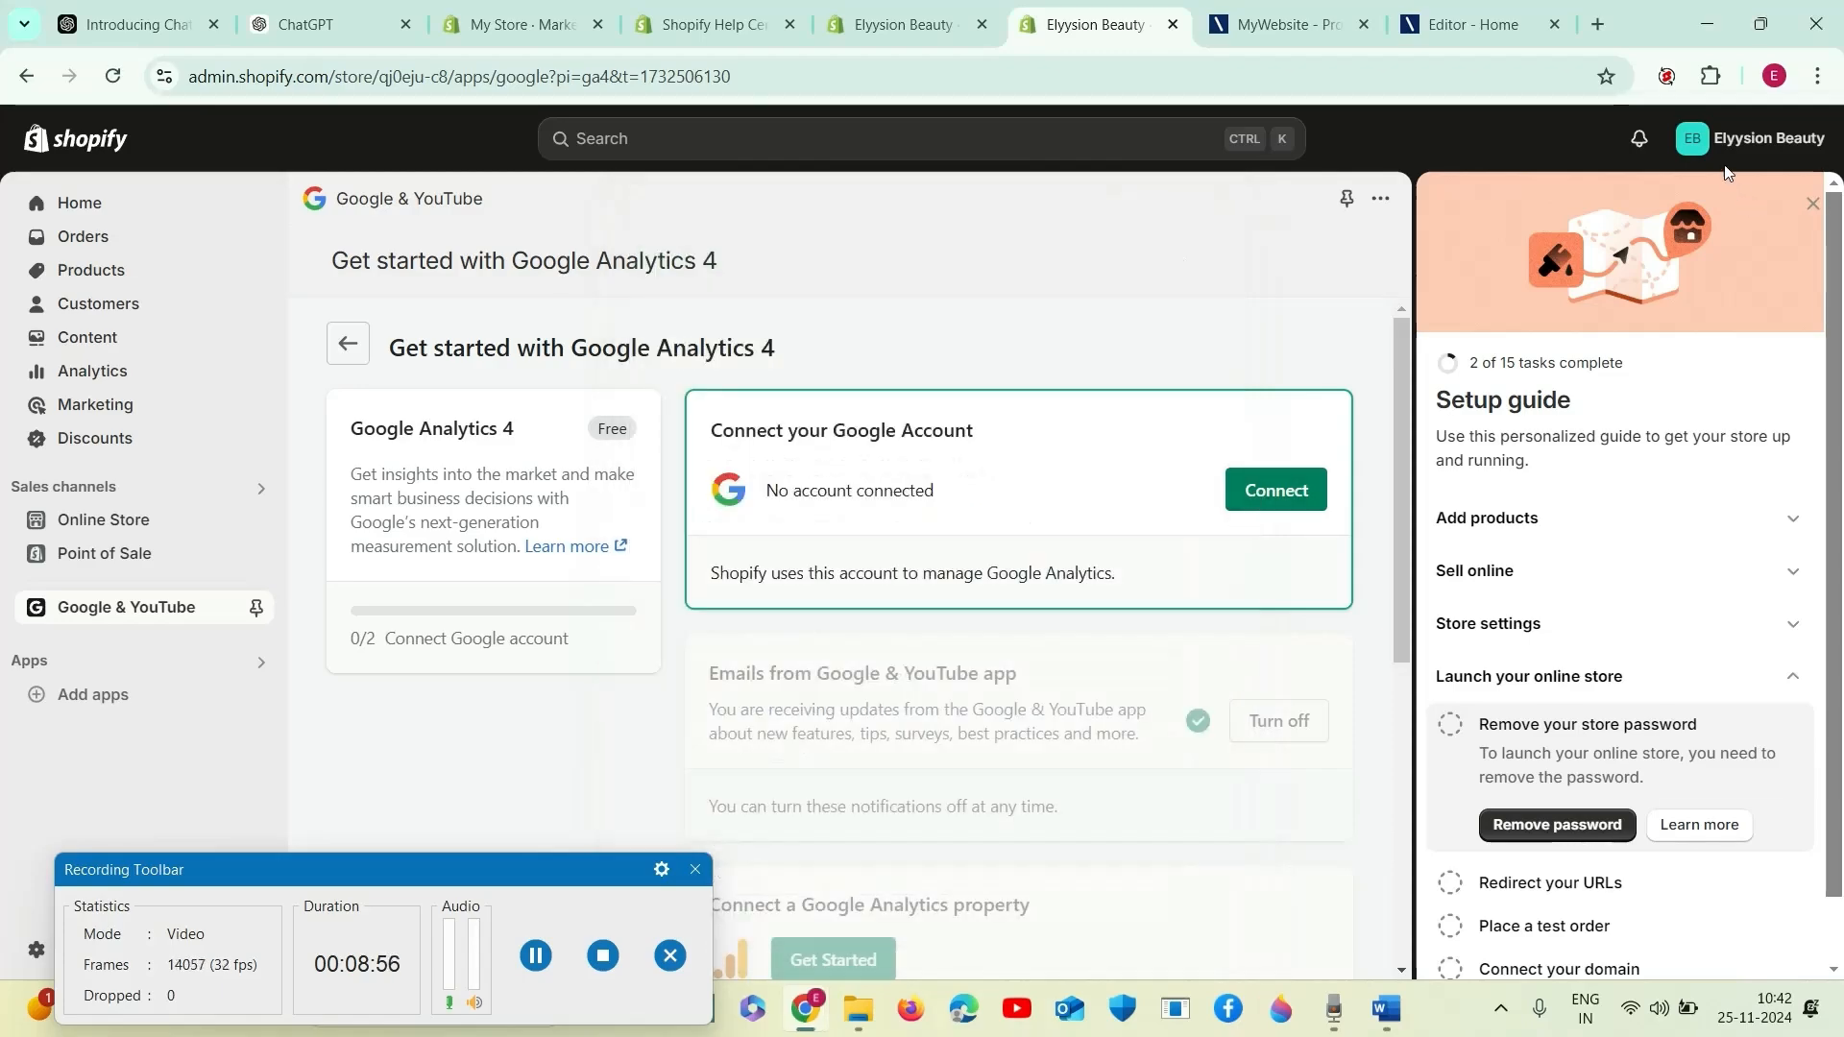
- Check which account the store is signed in with and try connecting the Elyysion Beauty Google account for Google Analytics 4
click(1748, 139)
click(1266, 492)
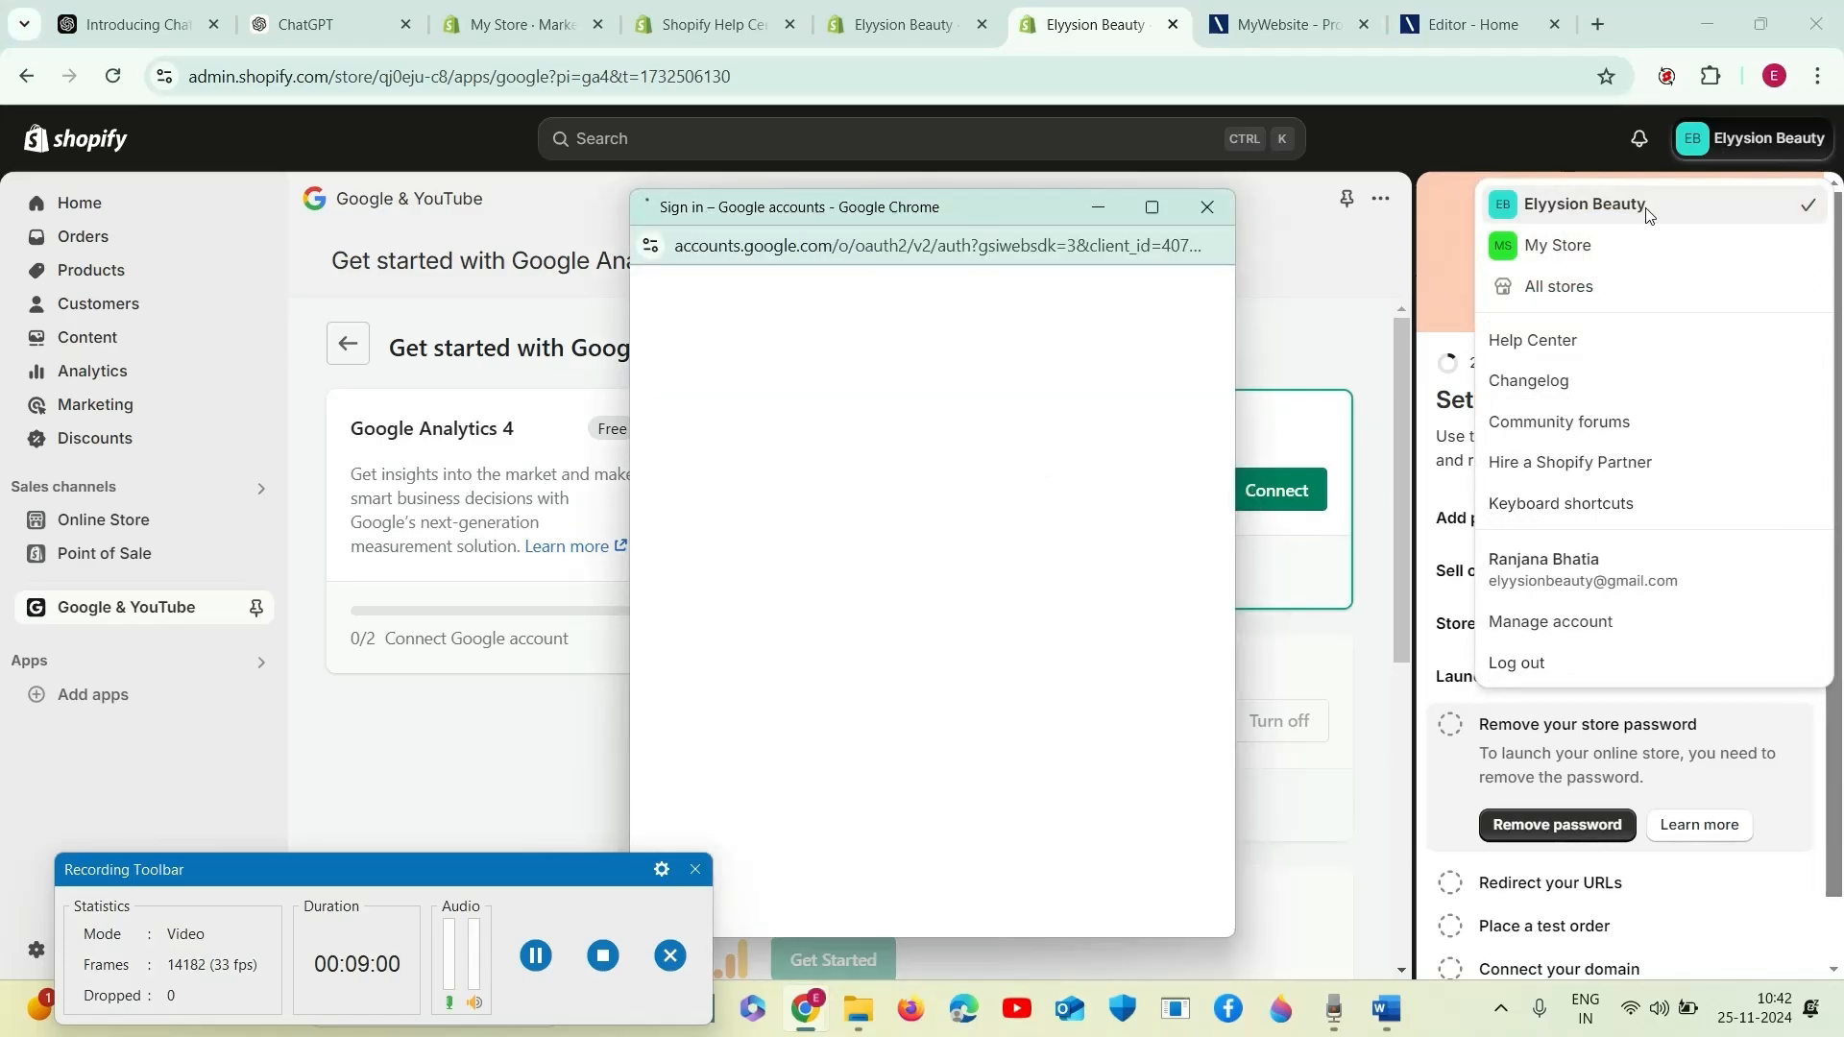
click(1244, 492)
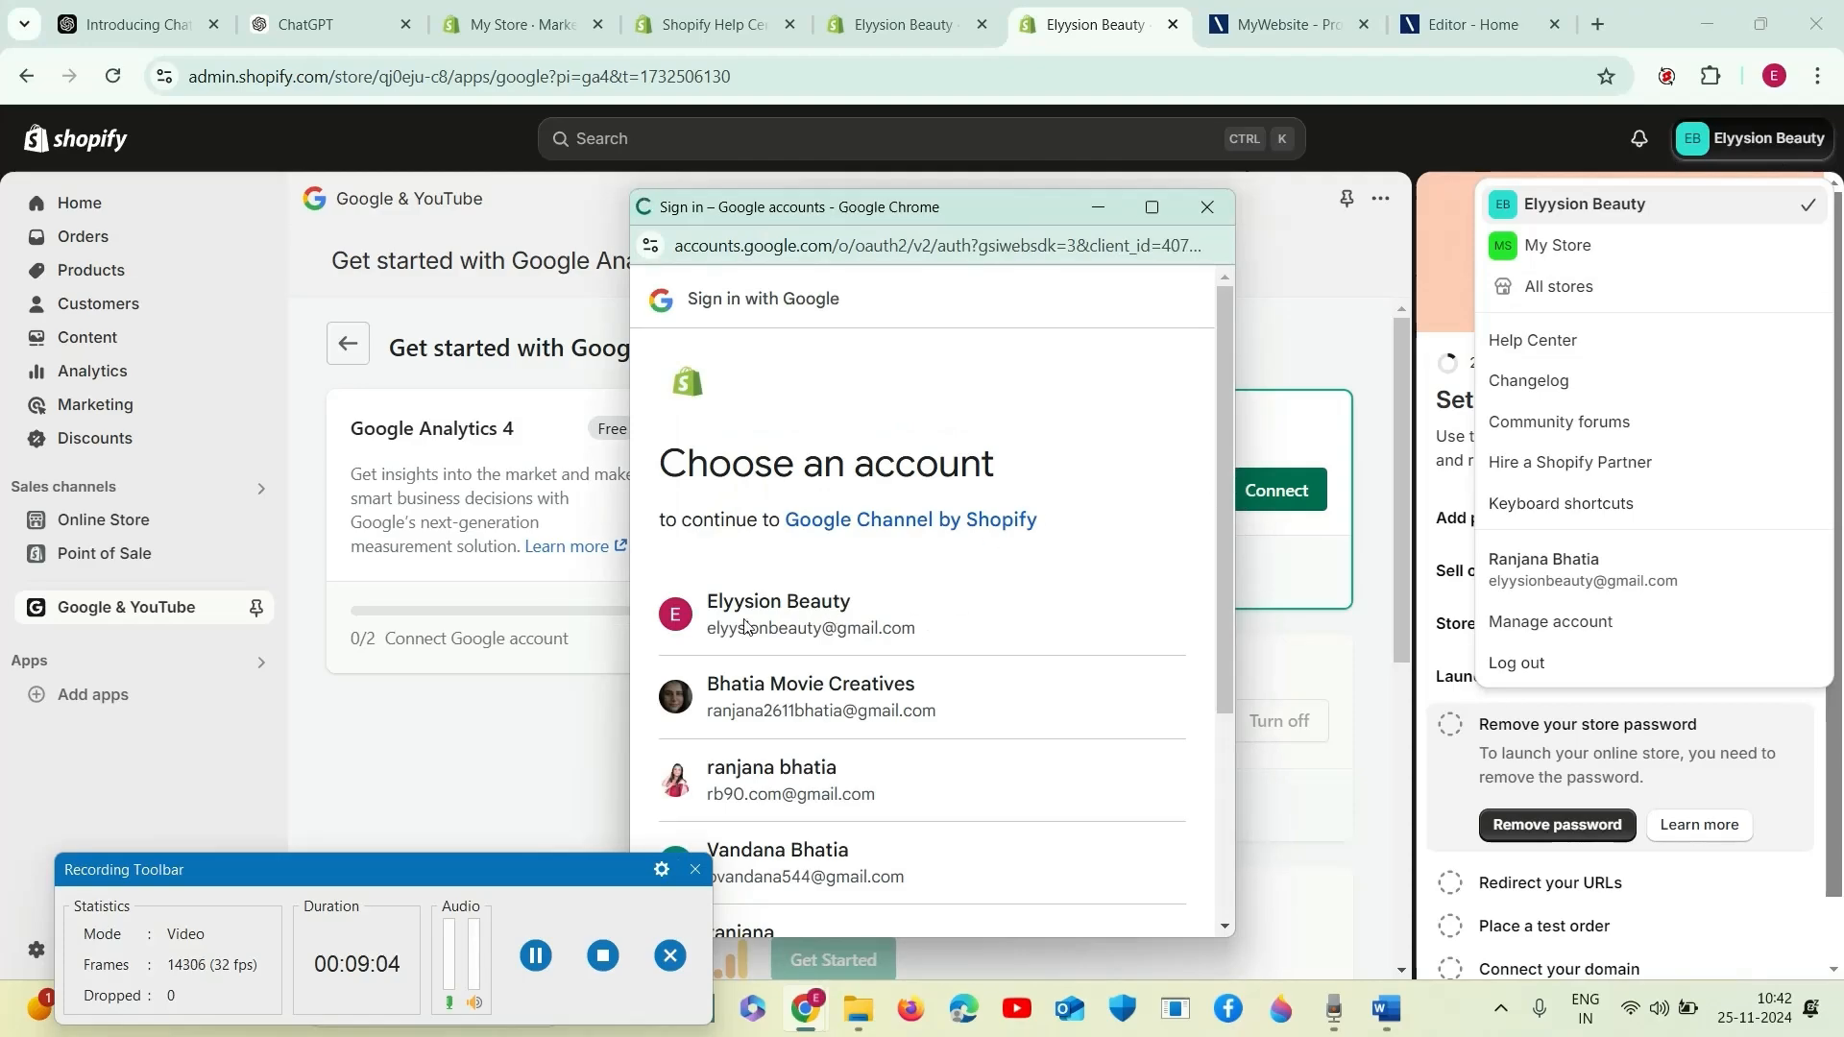
click(836, 605)
click(1725, 127)
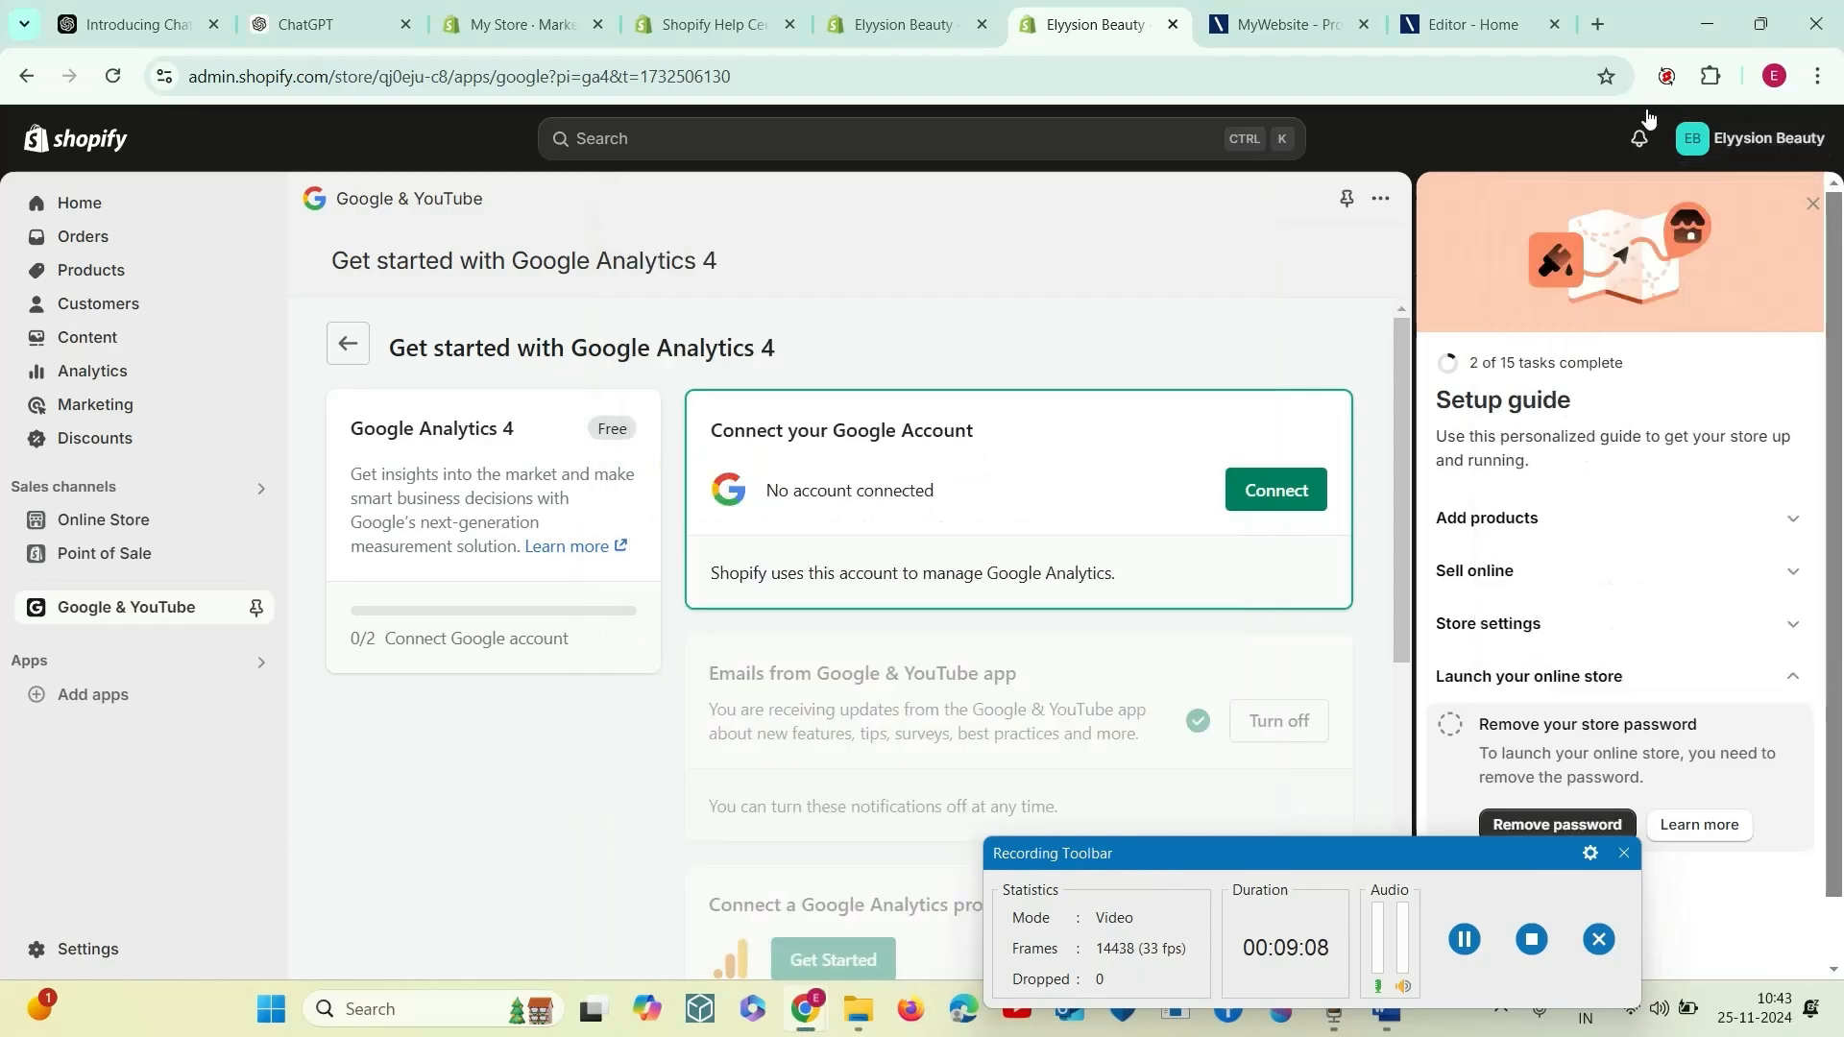
- Try to connect the Elyysion_Beauty YouTube brand account for Google Analytics 4, and close the sign-in window
drag(1170, 853, 1401, 823)
scroll(1070, 666, down, 4)
scroll(1073, 666, up, 4)
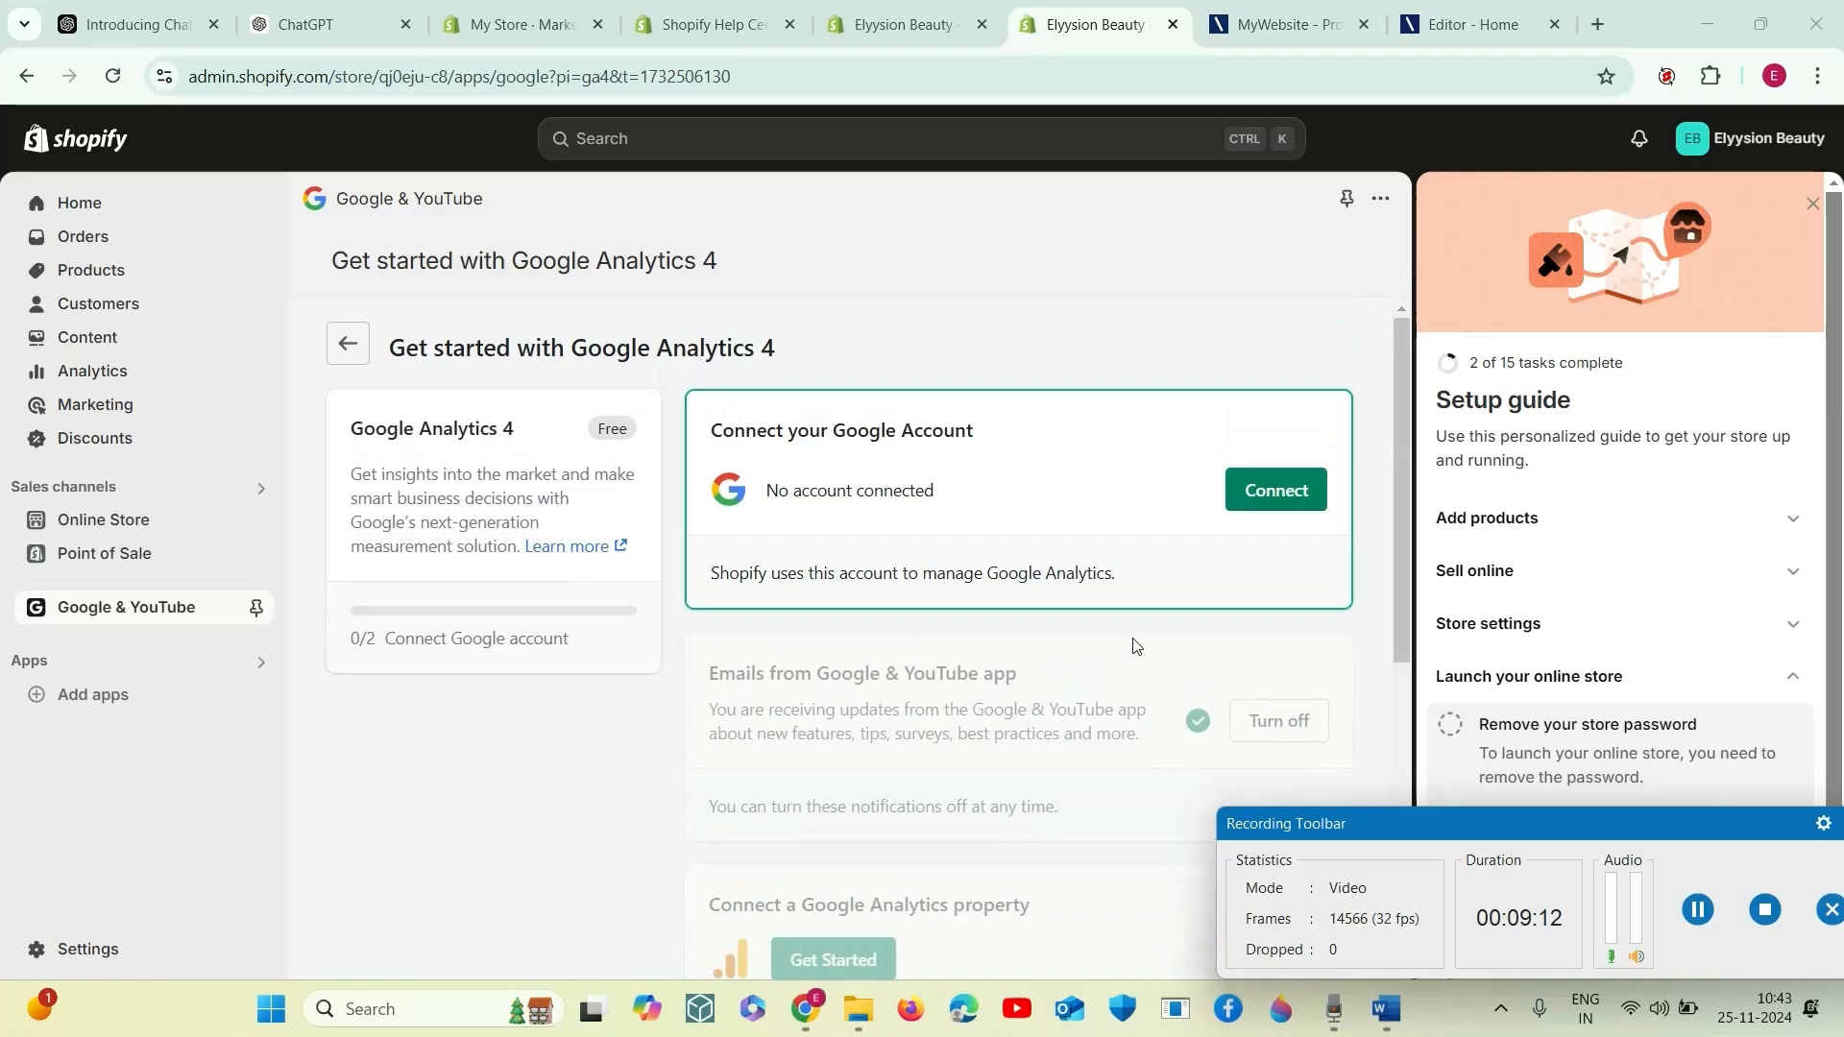
click(1277, 490)
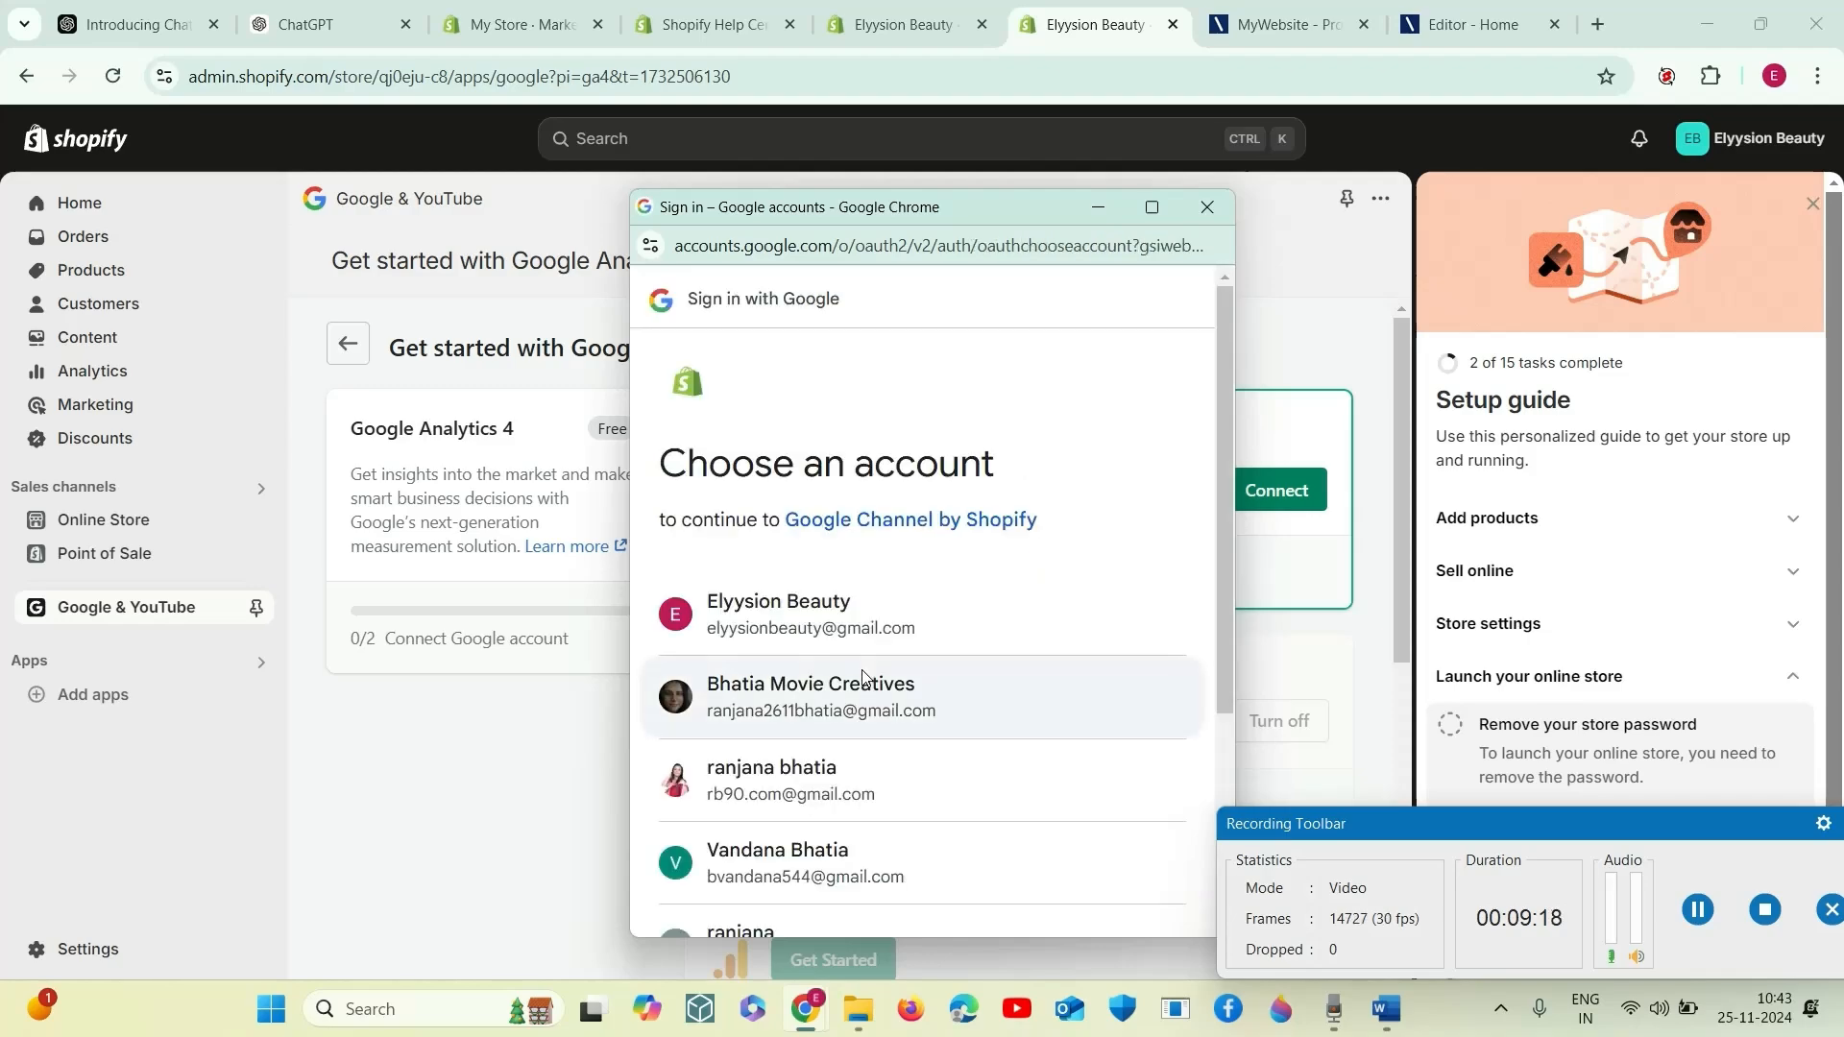
click(886, 635)
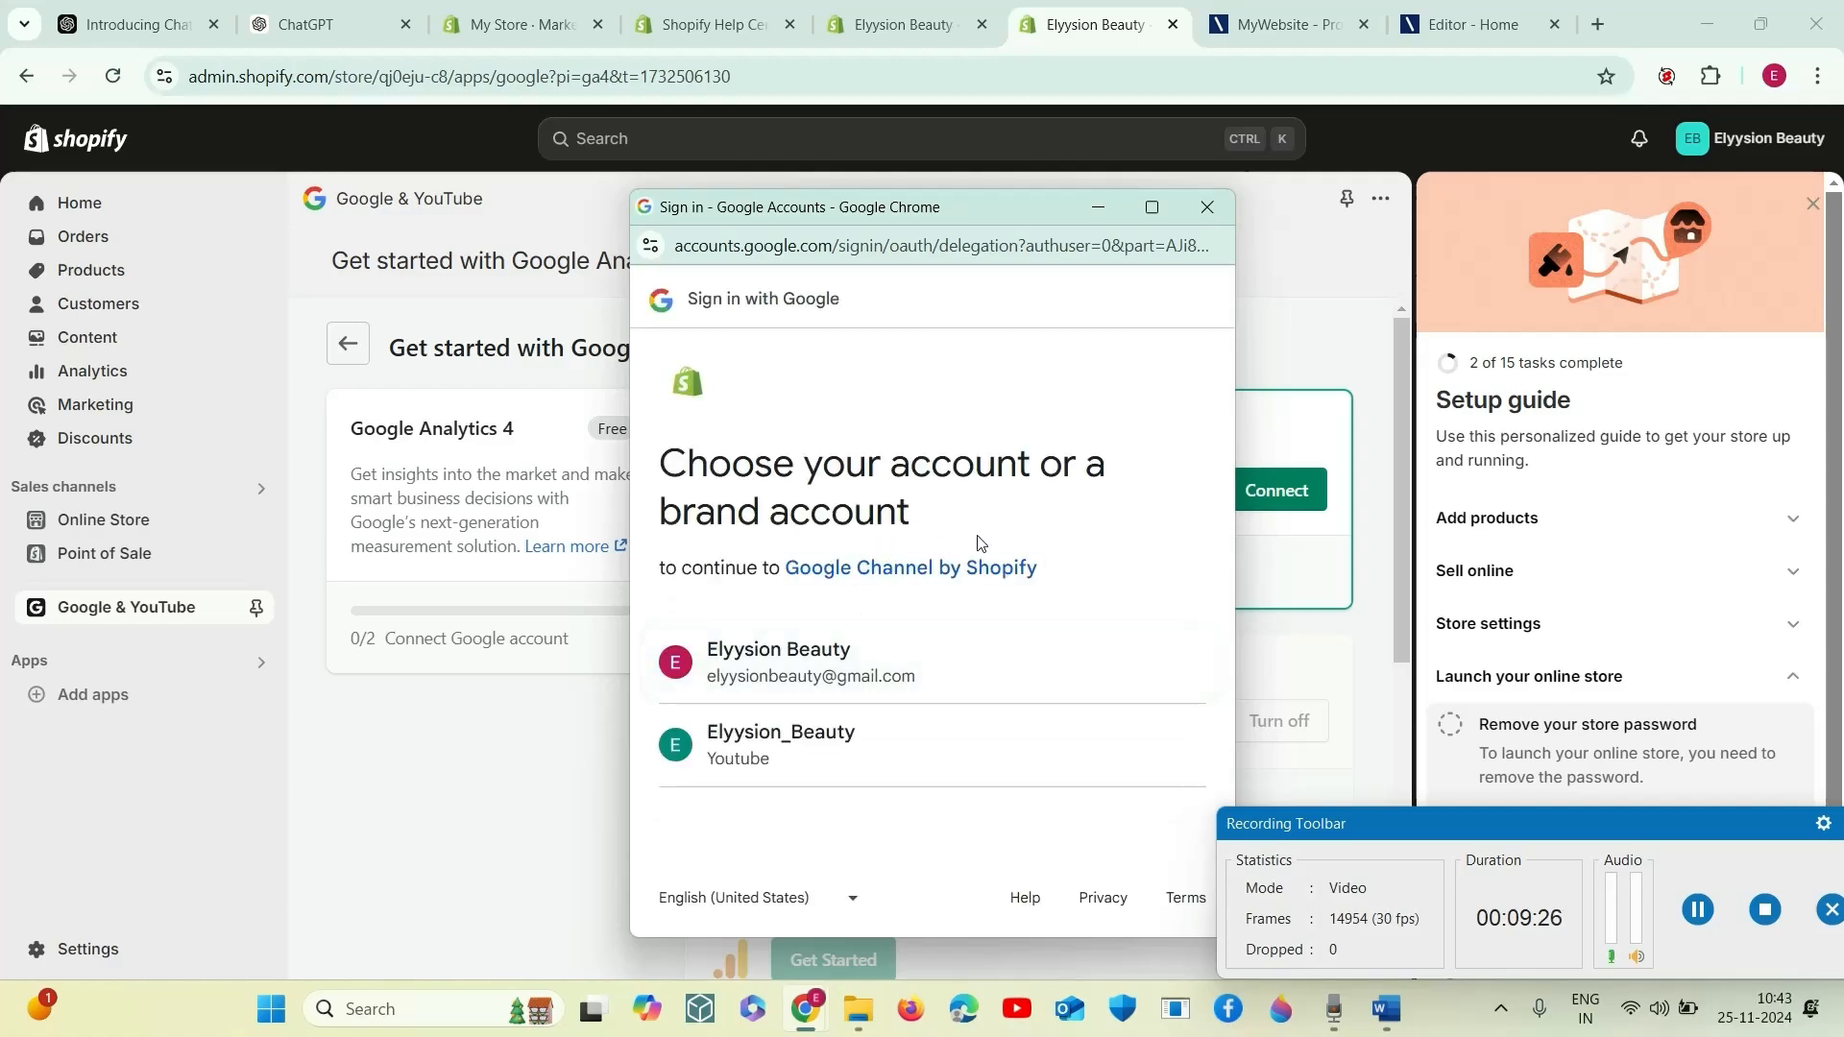
click(859, 756)
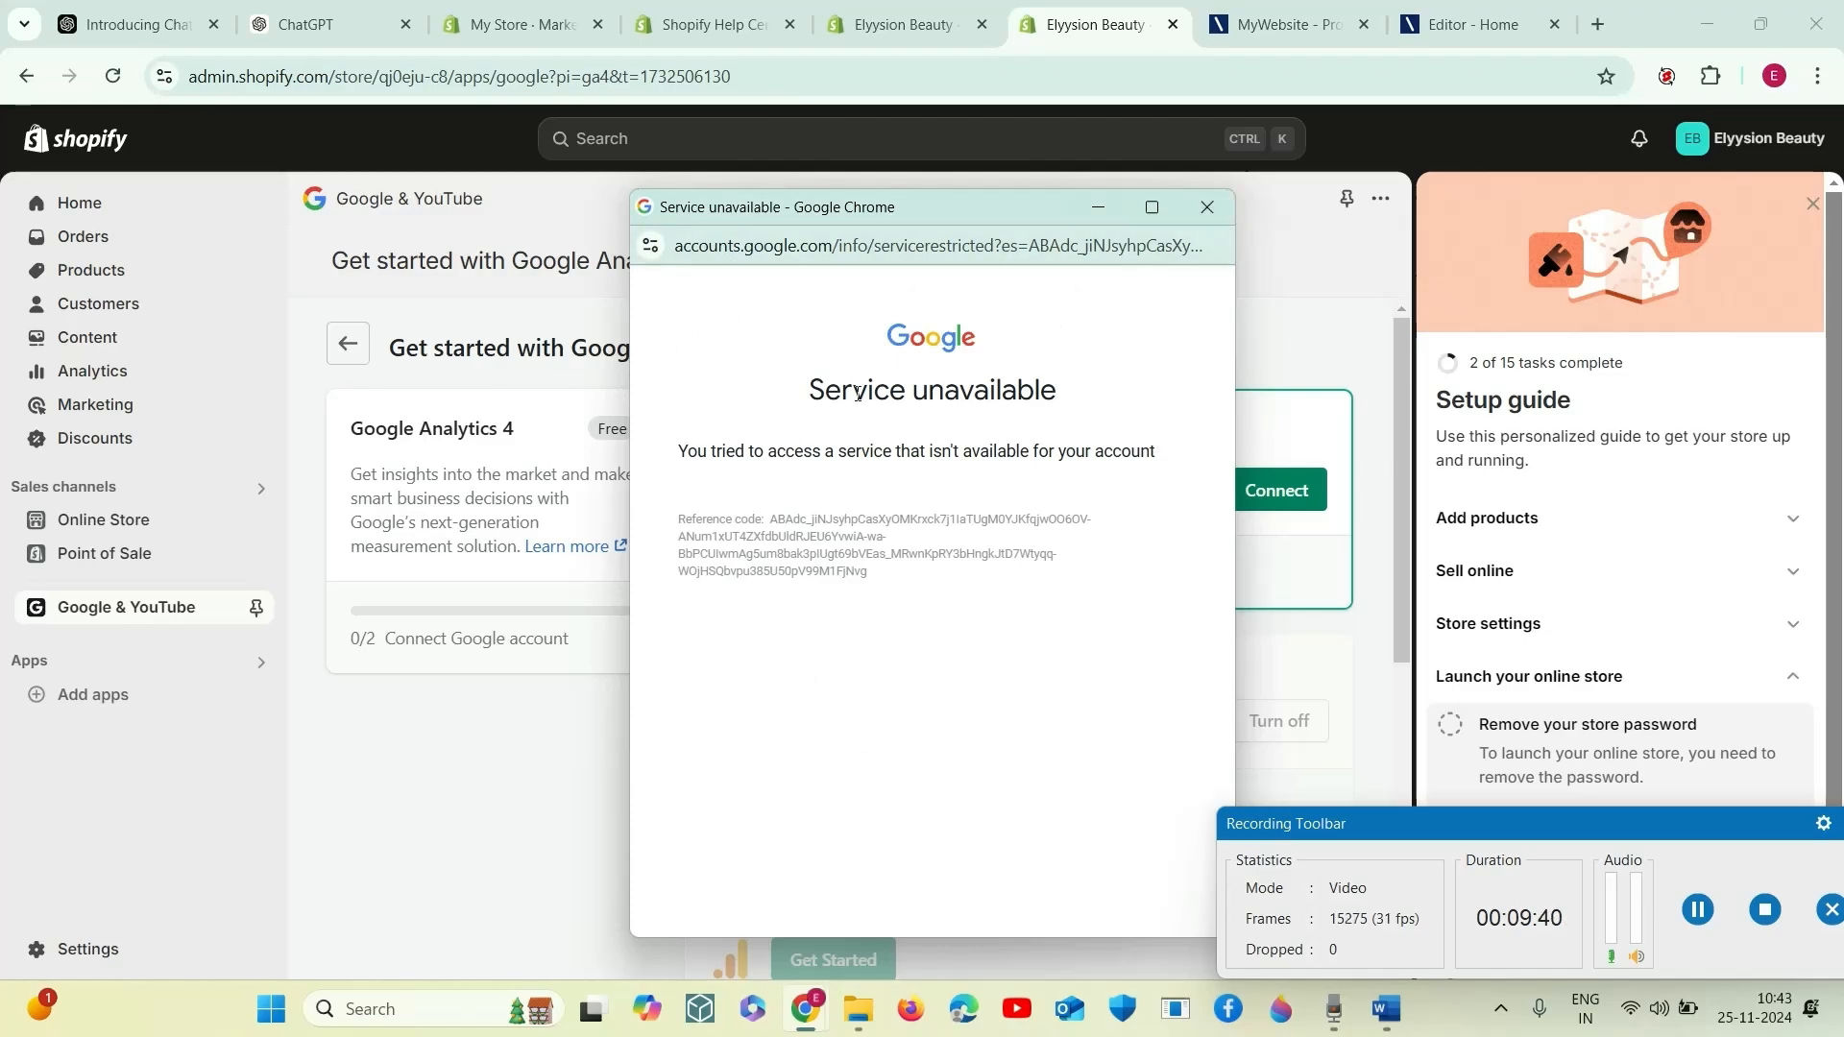
click(1222, 202)
- Retry the Google sign-in with the Elyysion_Beauty YouTube brand account, and close the sign-in window again
click(1239, 485)
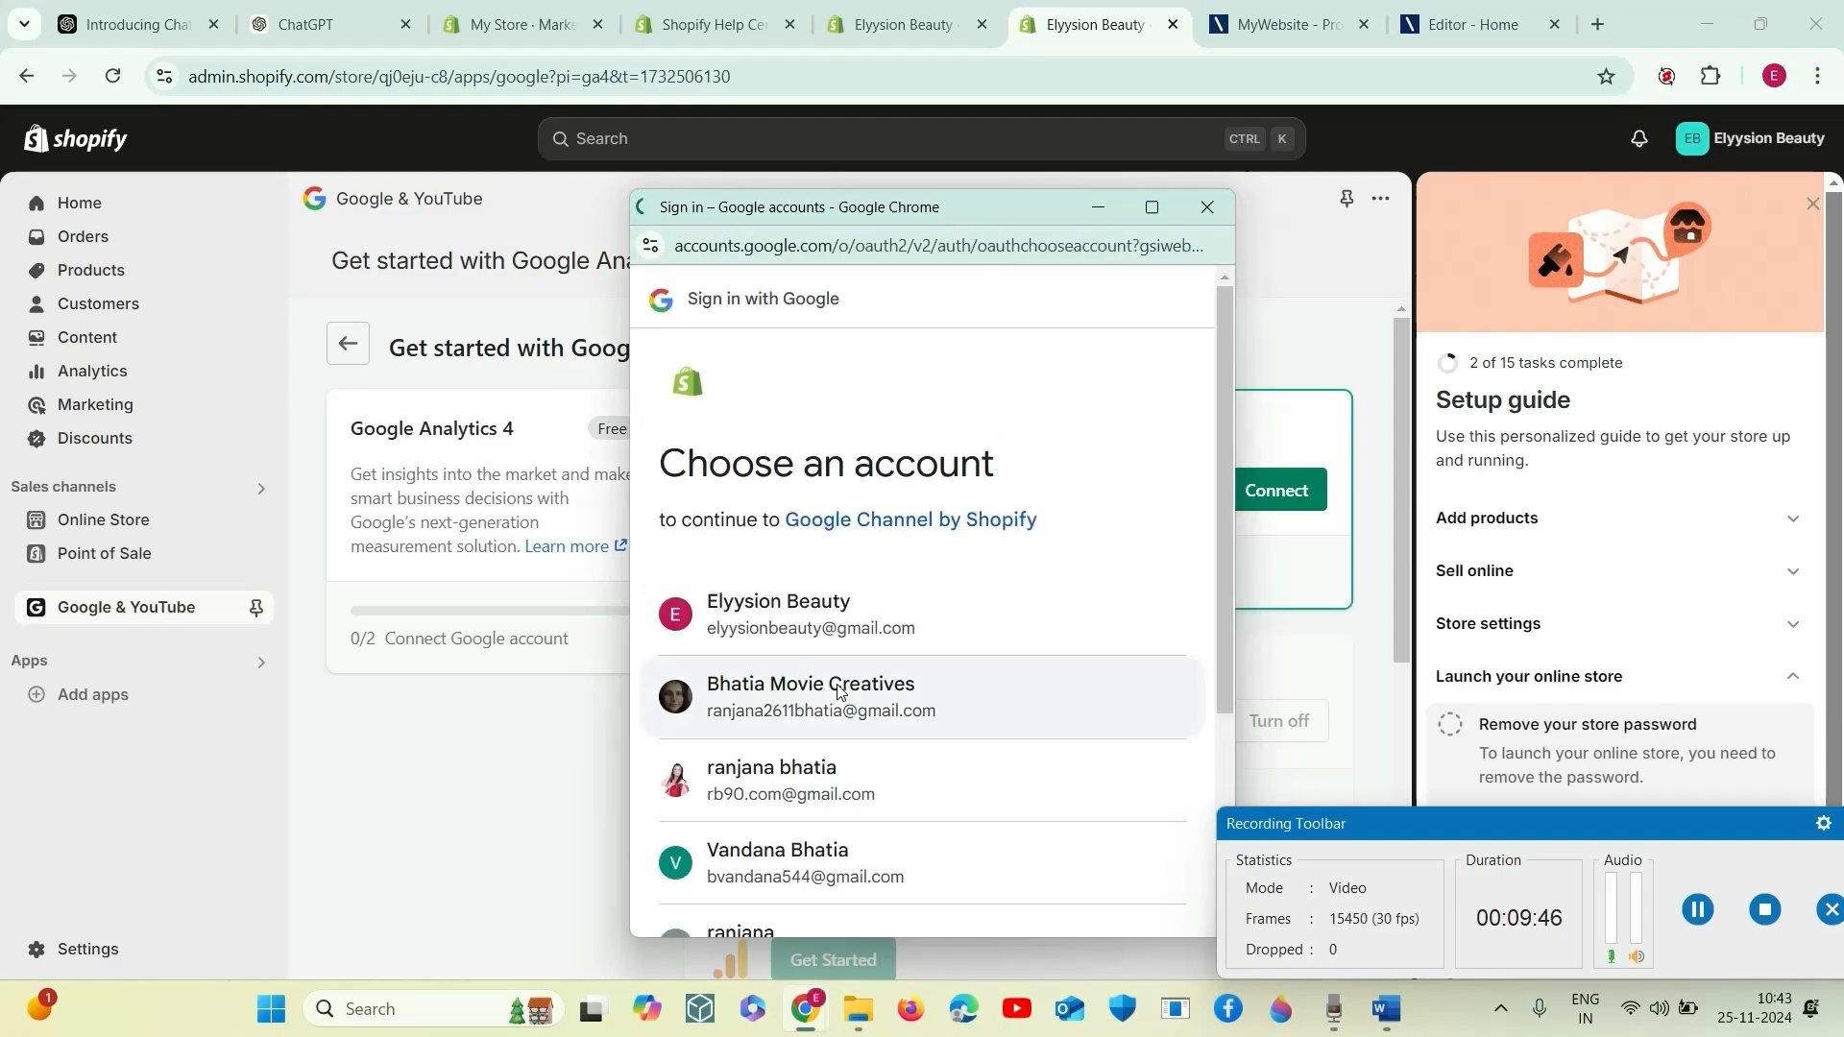
click(821, 631)
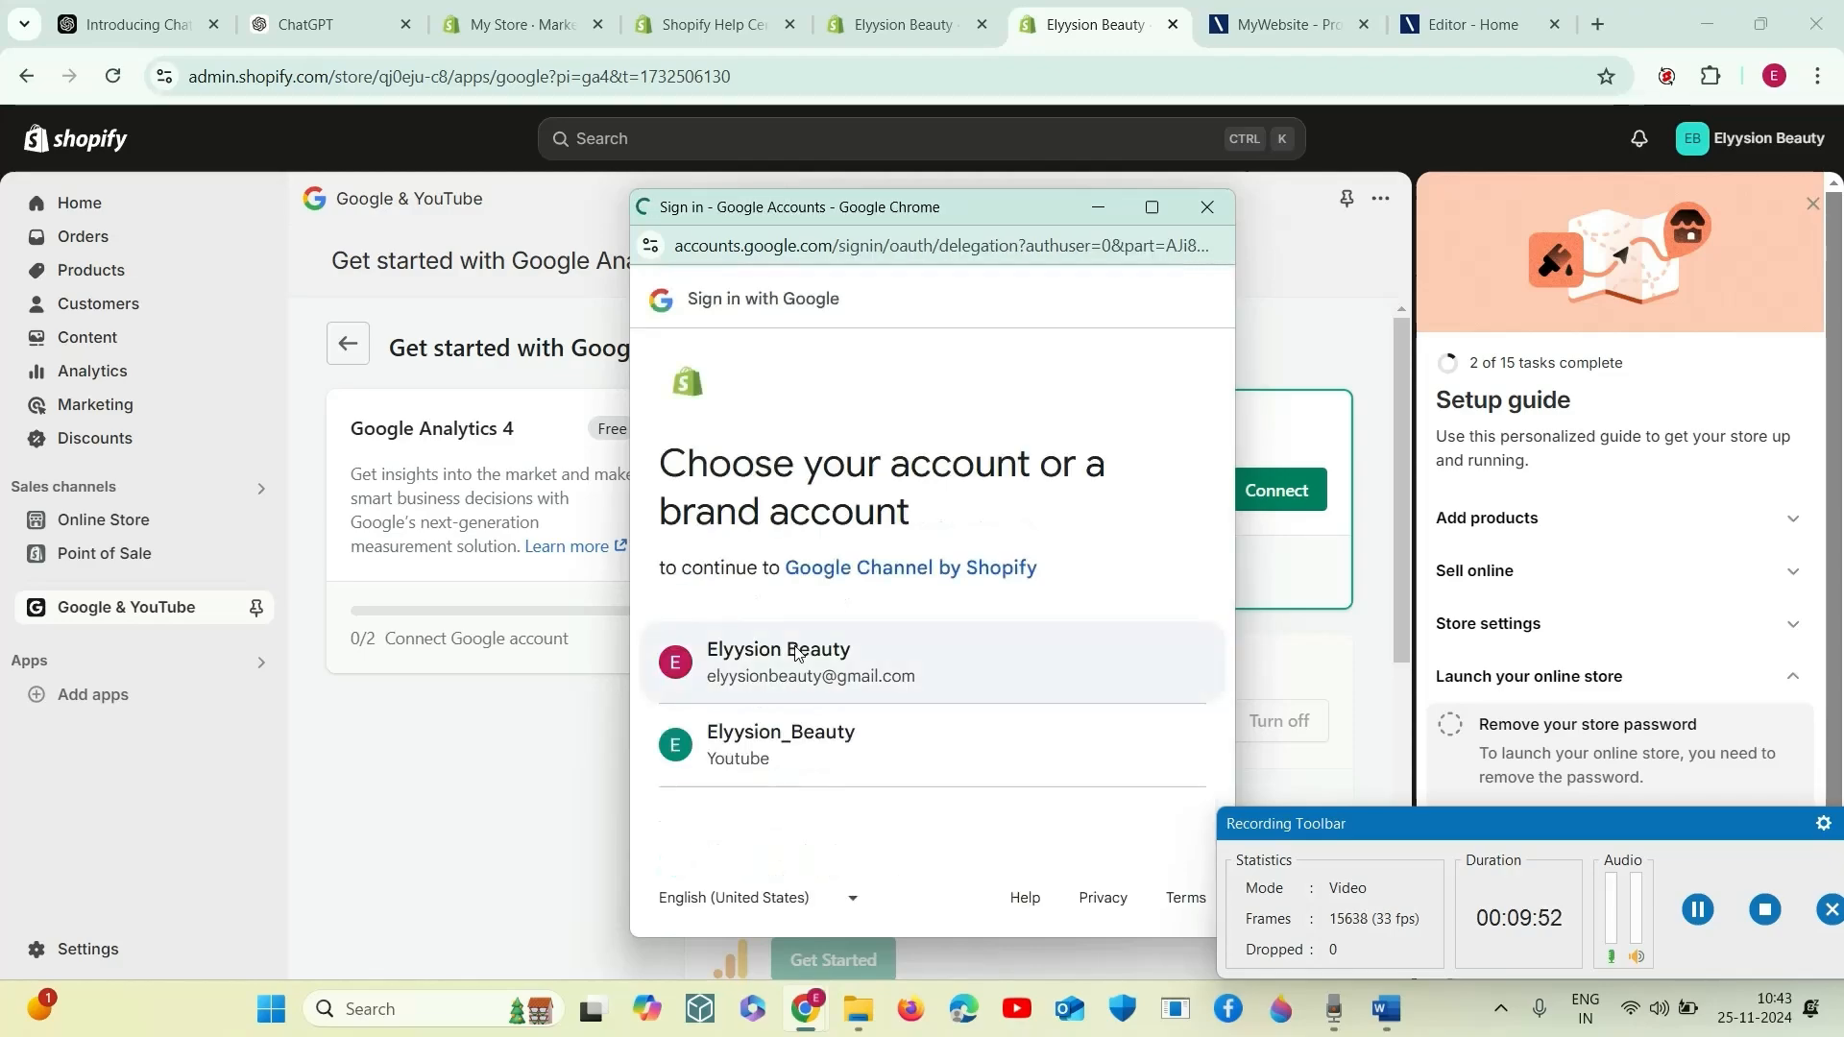
click(825, 732)
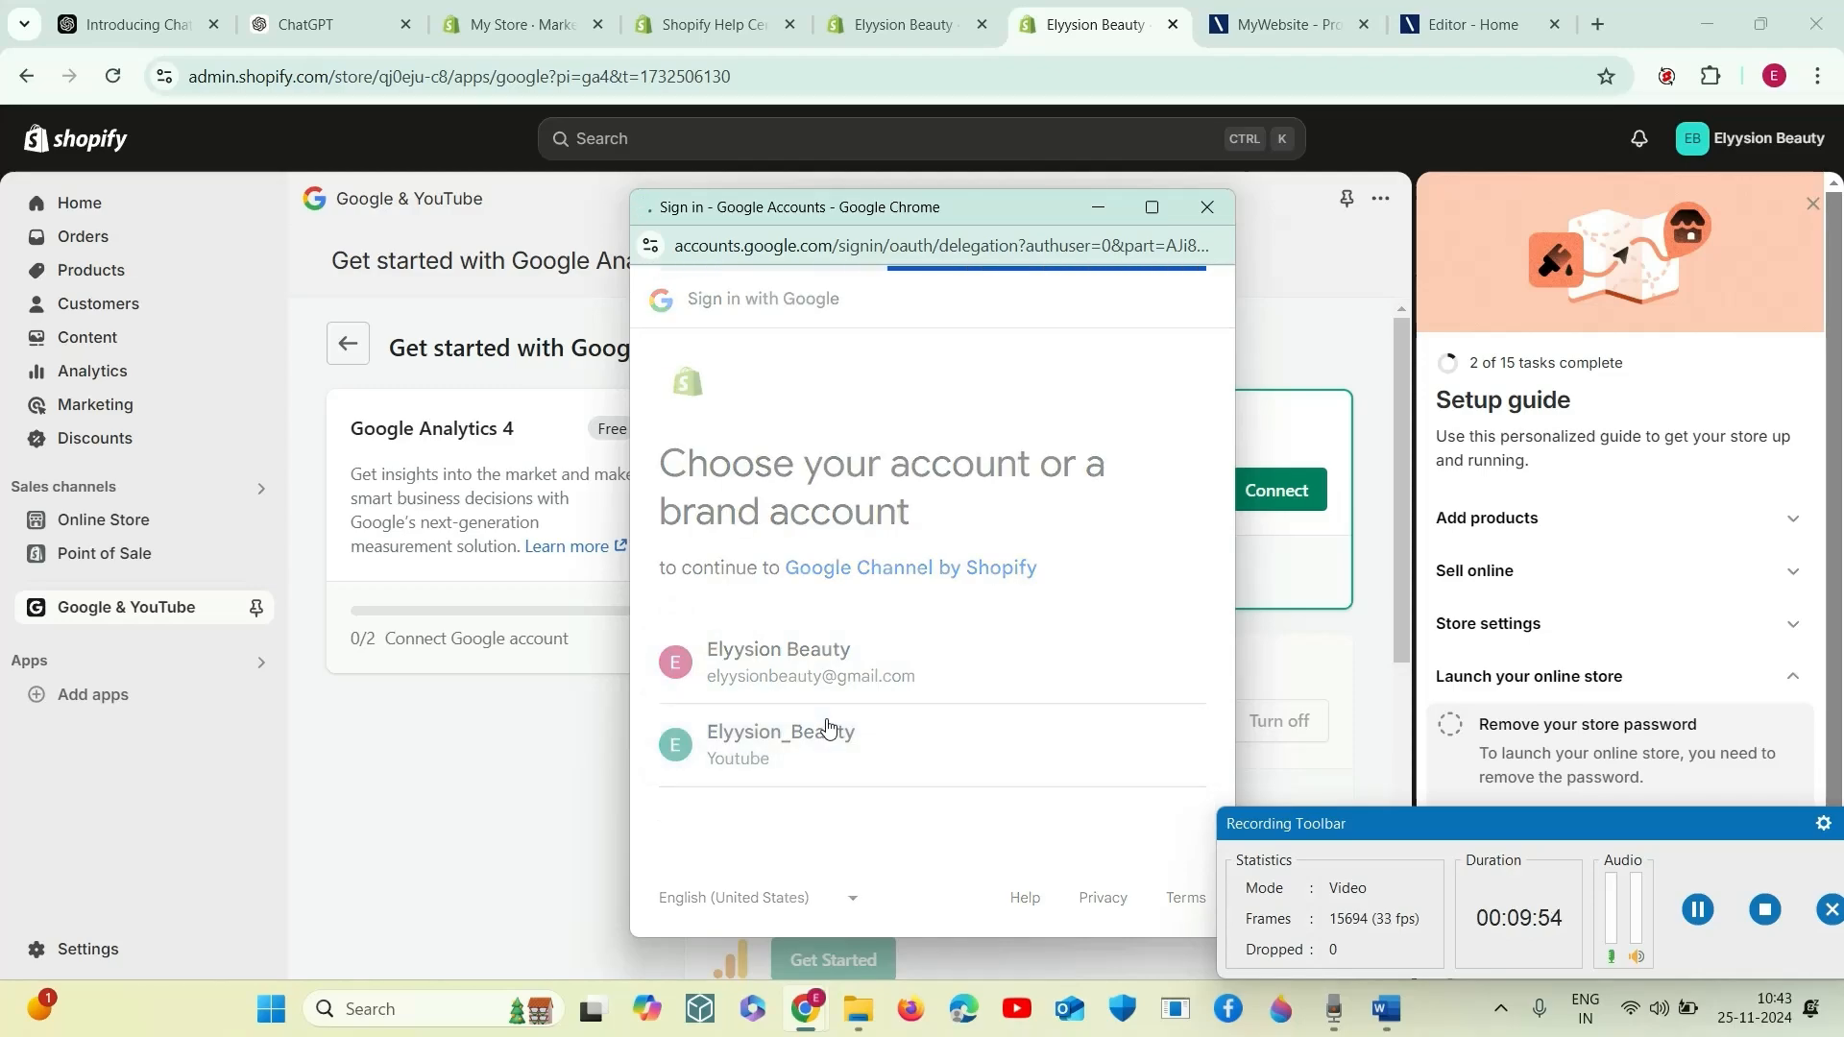
click(651, 246)
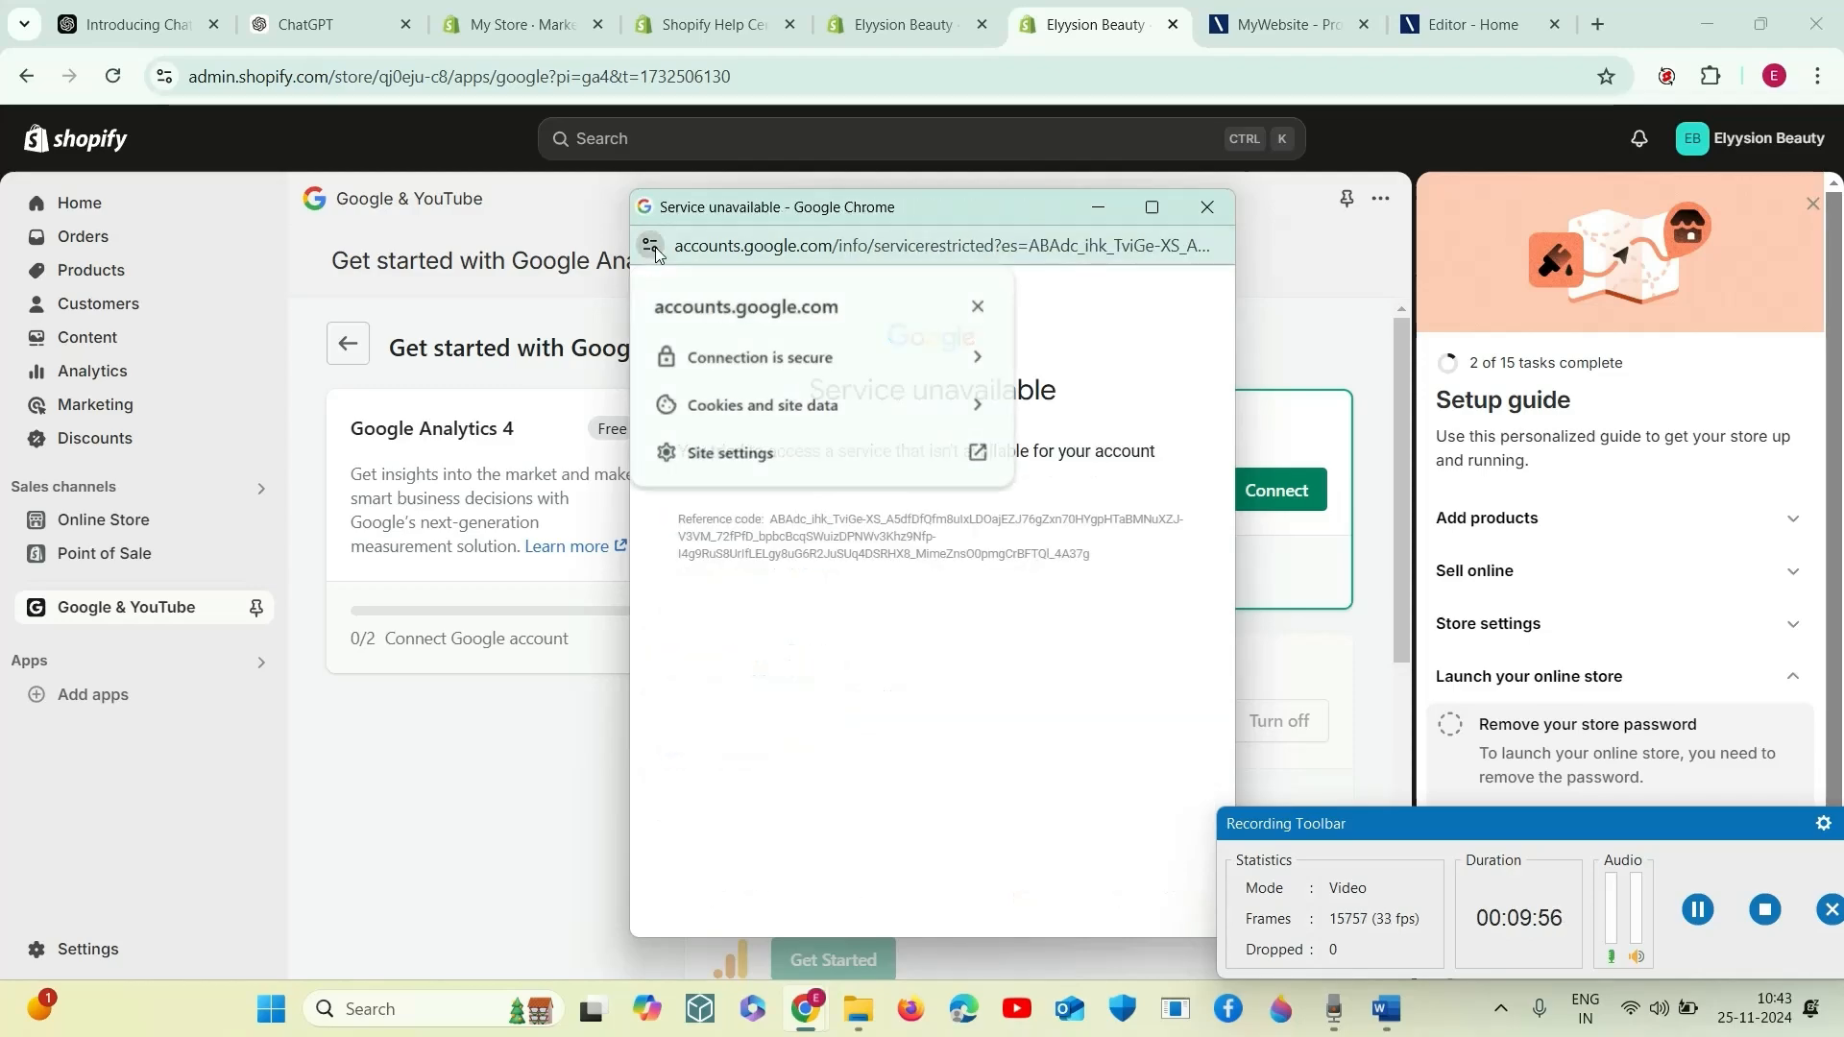
click(979, 305)
click(1208, 207)
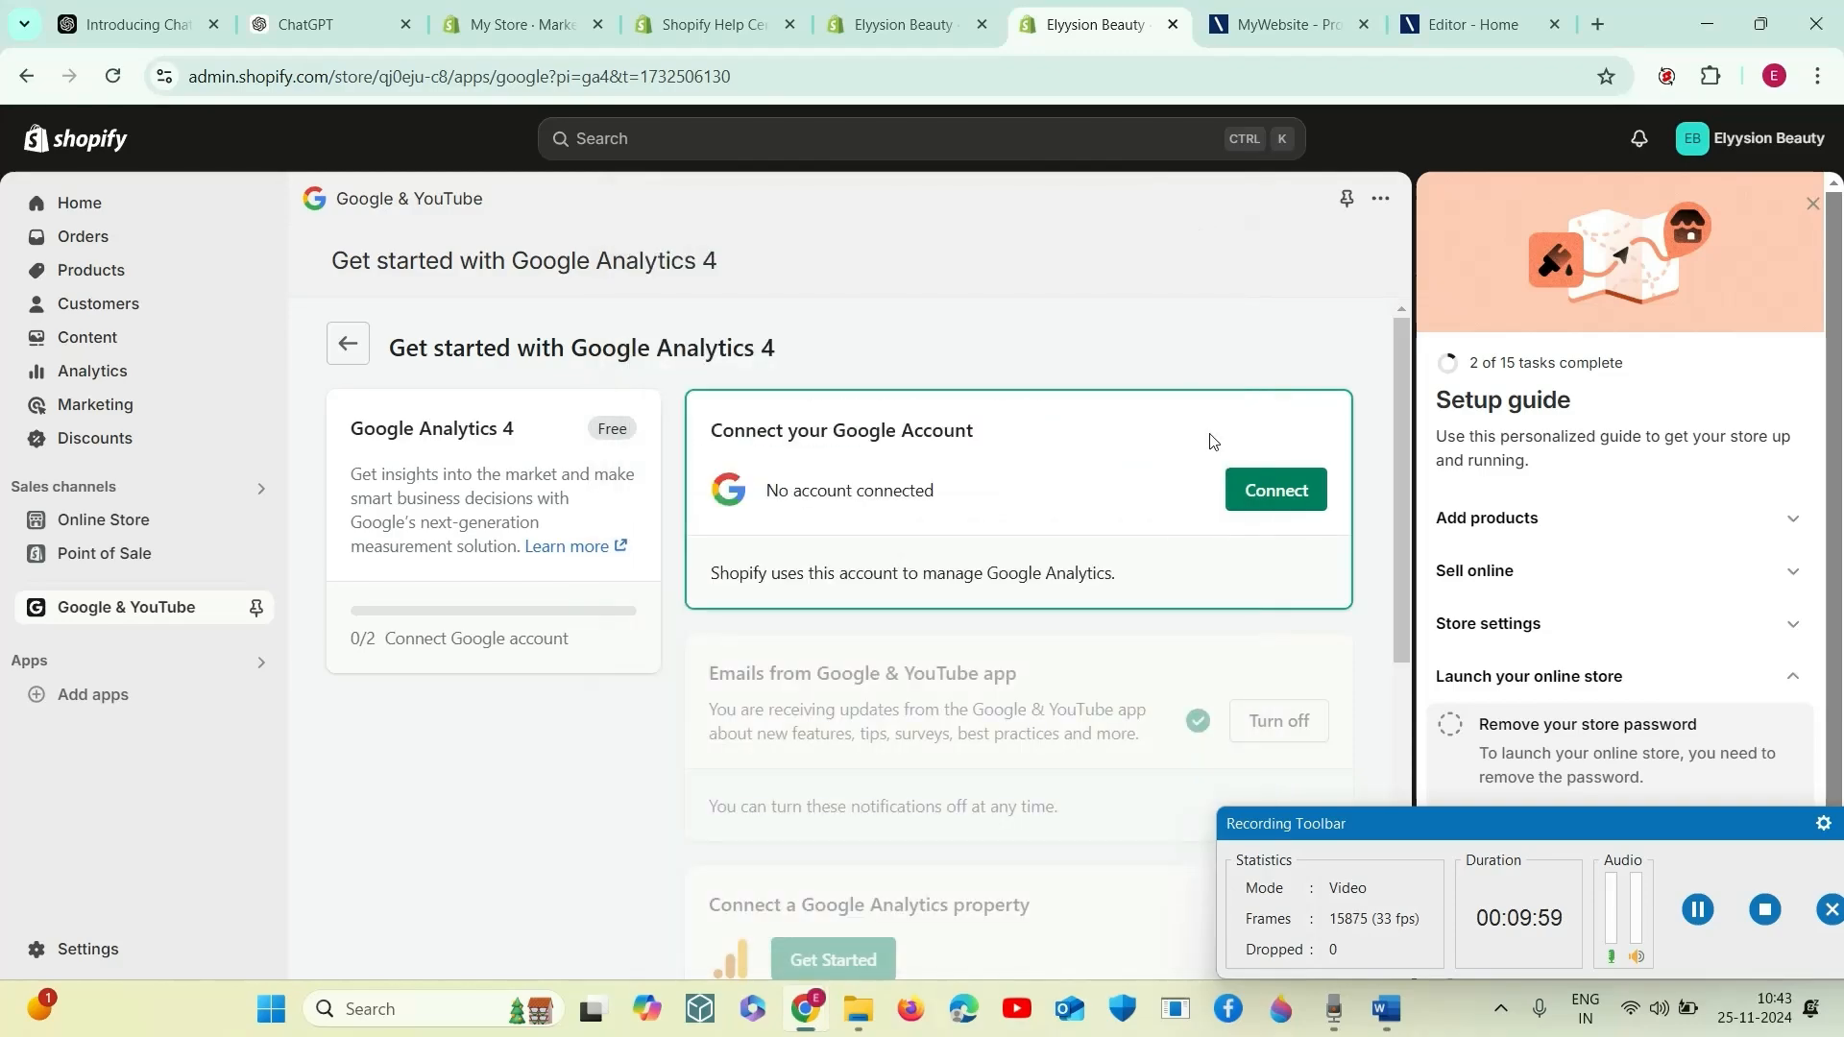
- Connect the Elyysion Beauty Google account for Google Analytics 4 and allow Google Channel by Shopify the requested access
click(1280, 490)
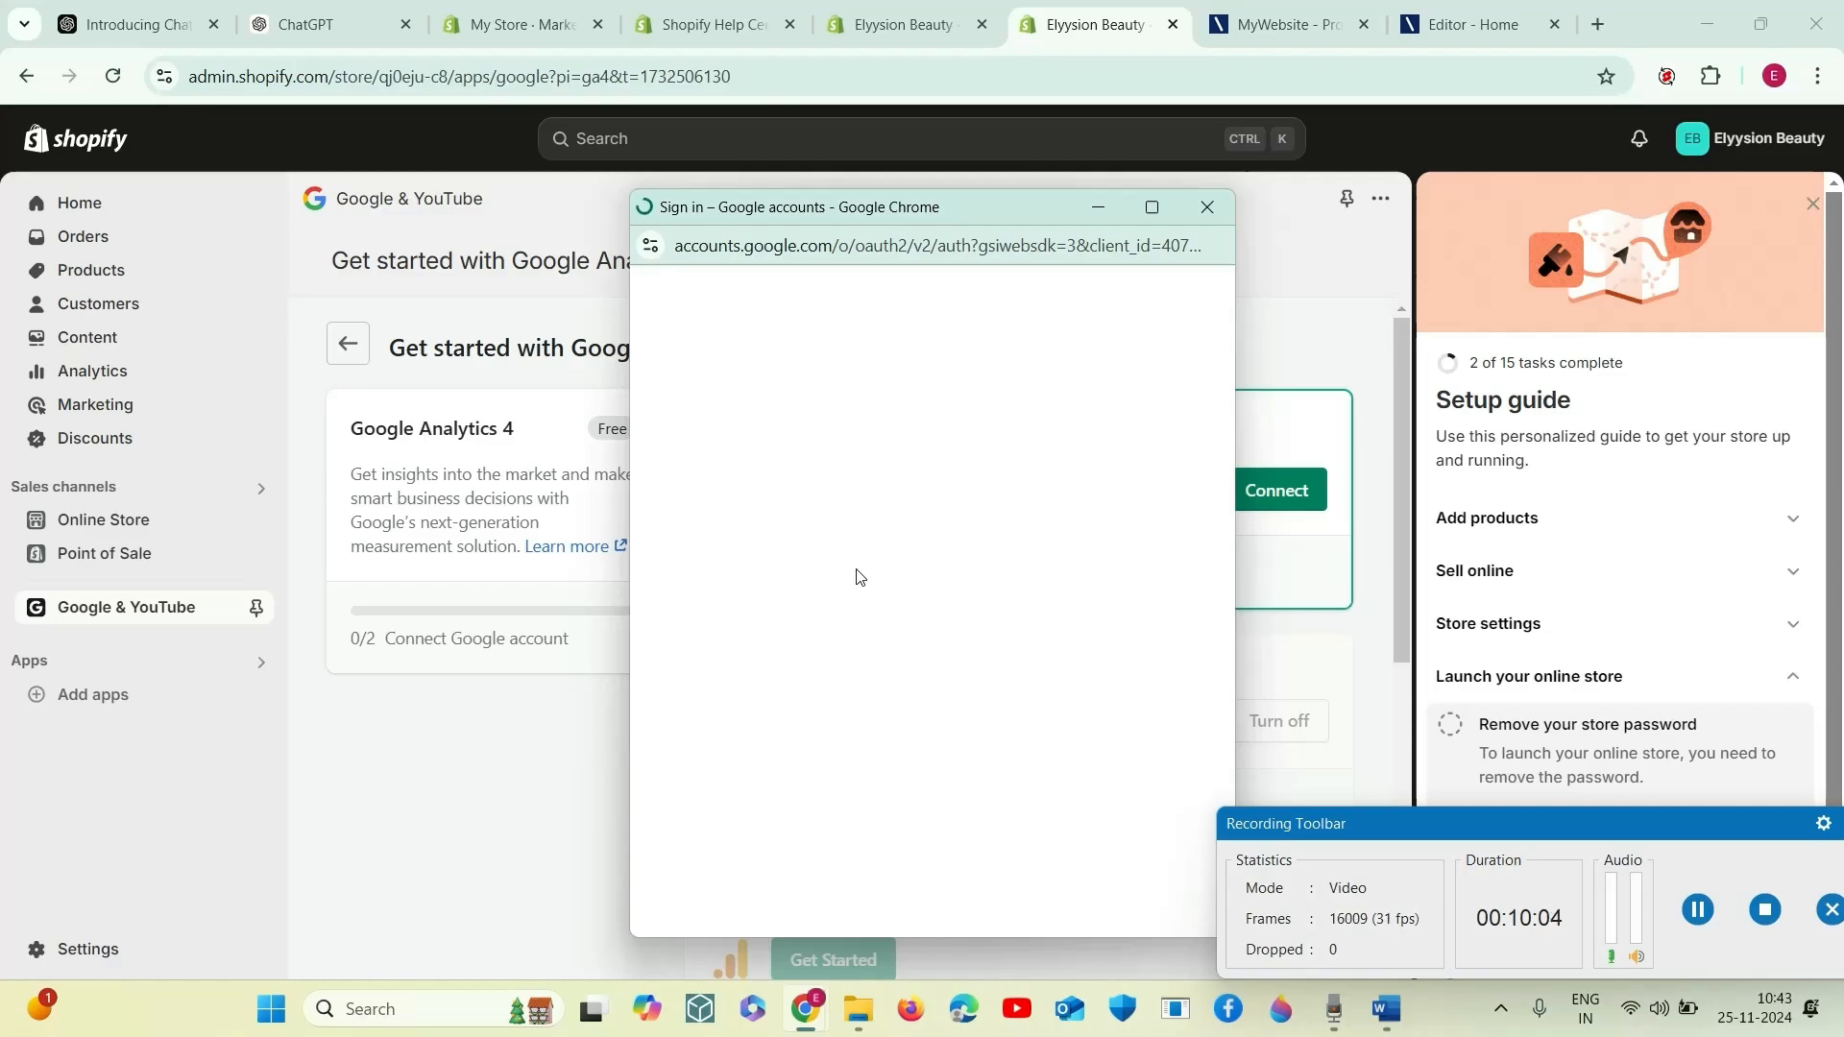
click(866, 624)
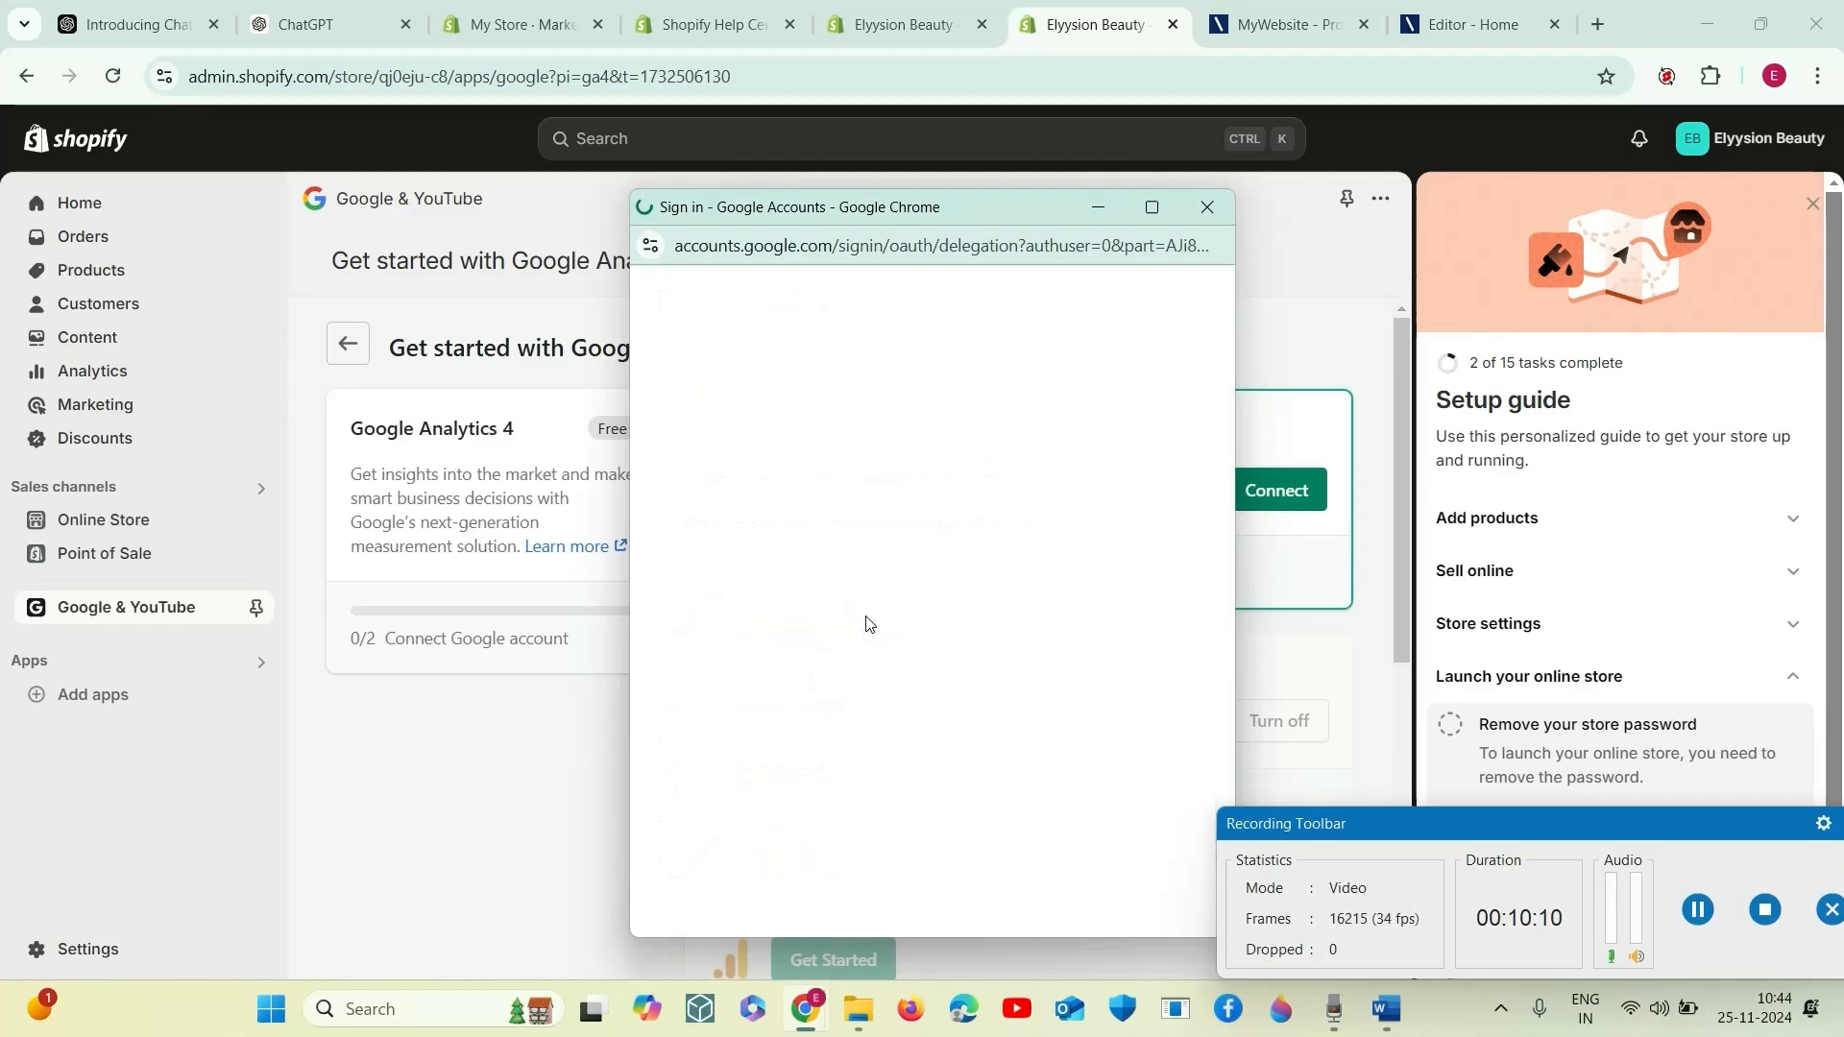
click(858, 677)
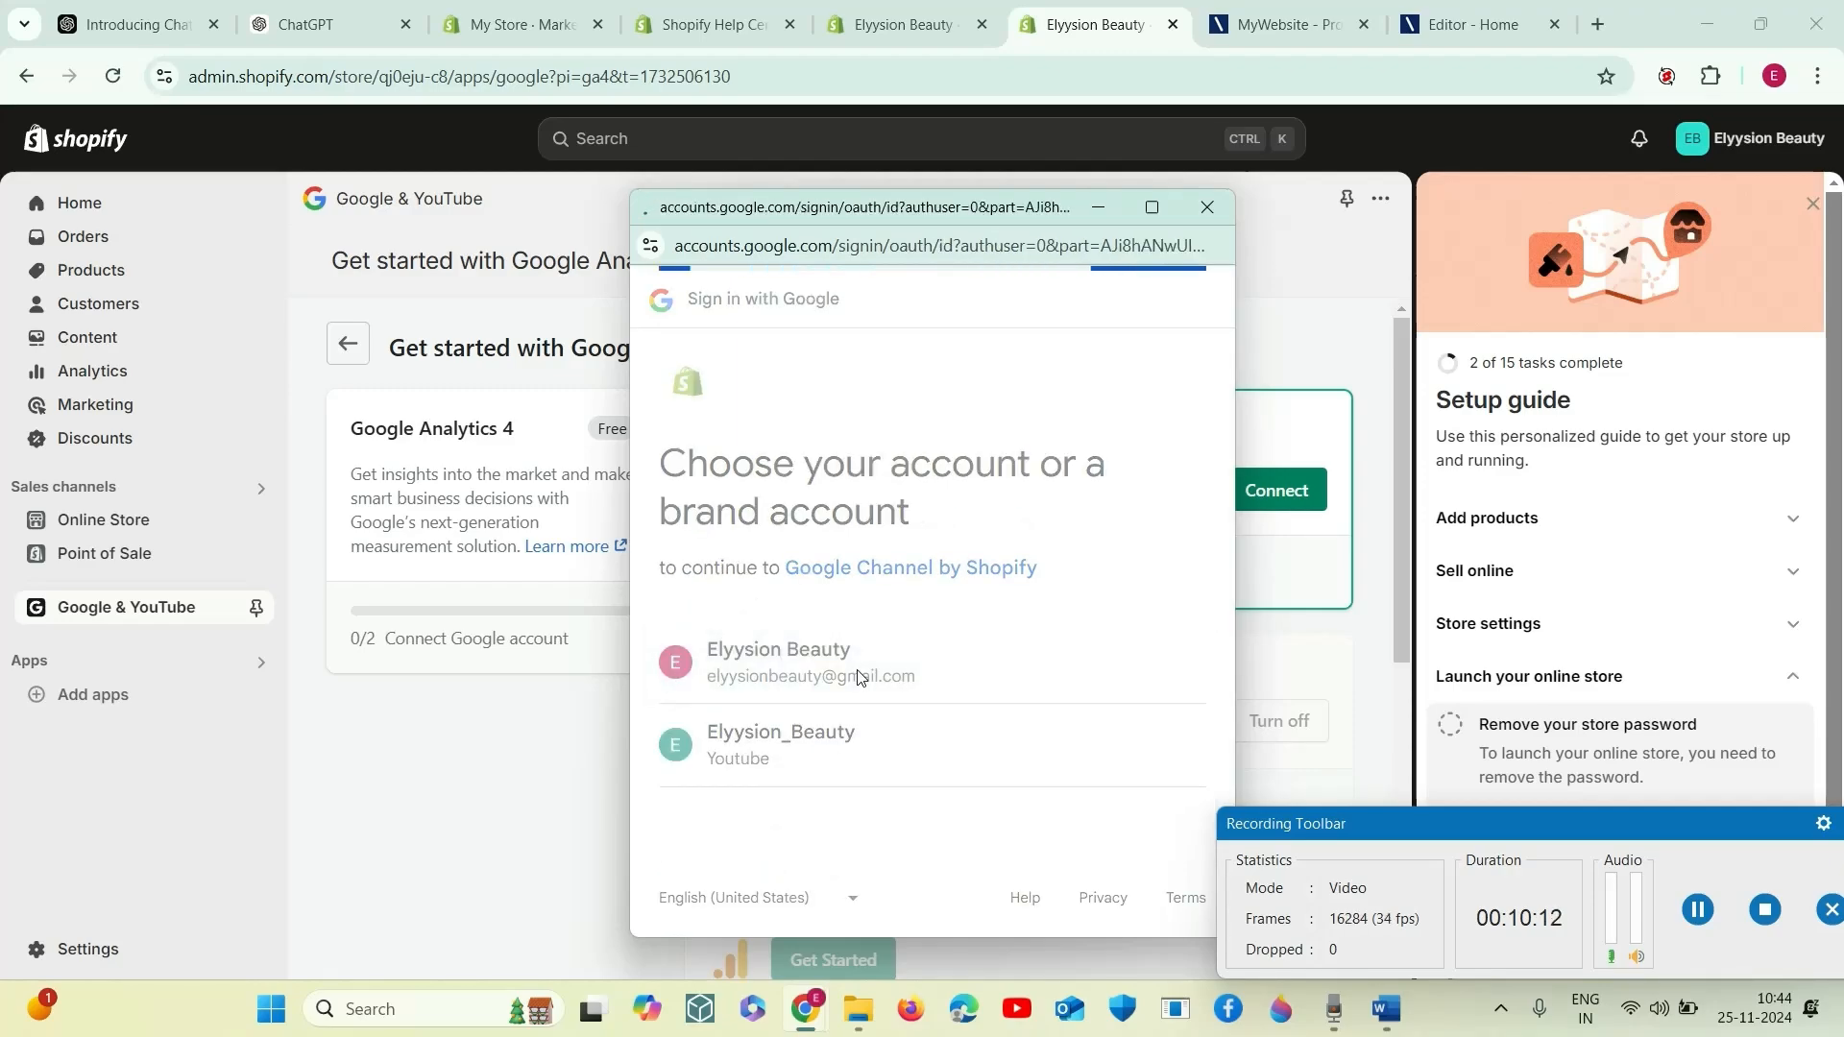
click(1008, 838)
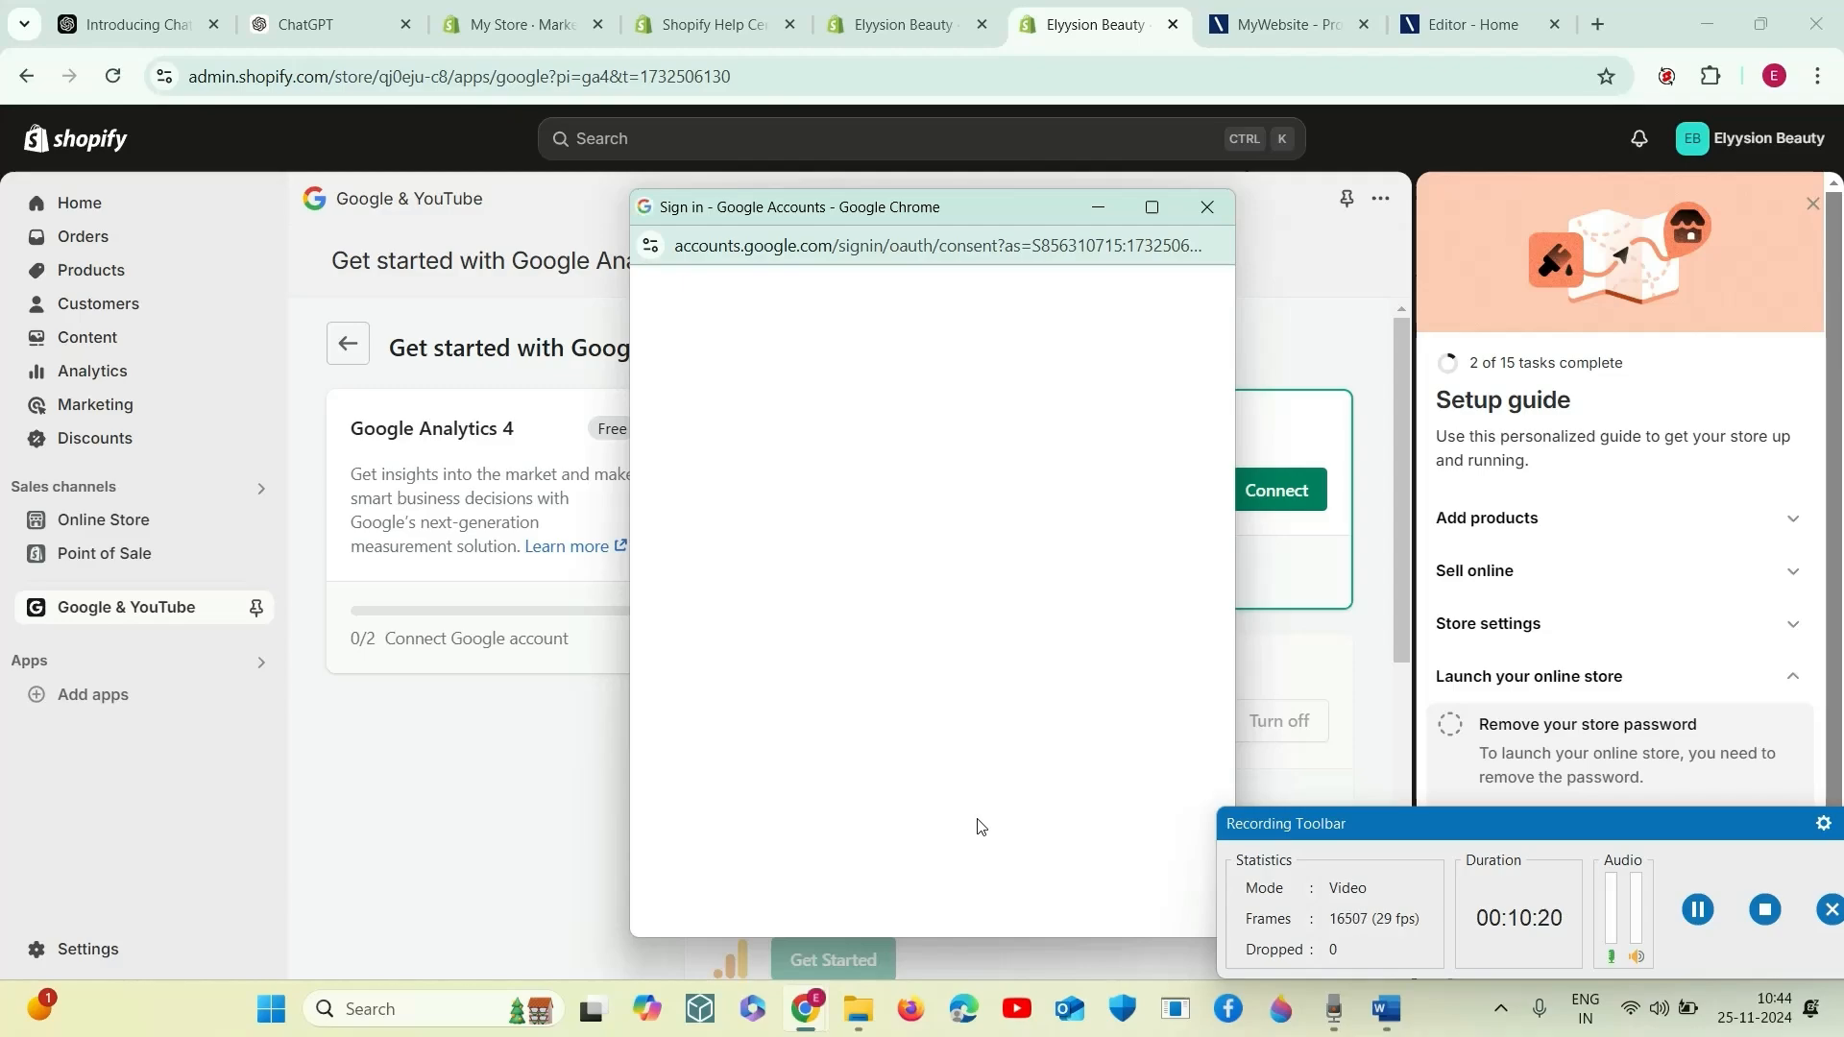
scroll(969, 811, down, 6)
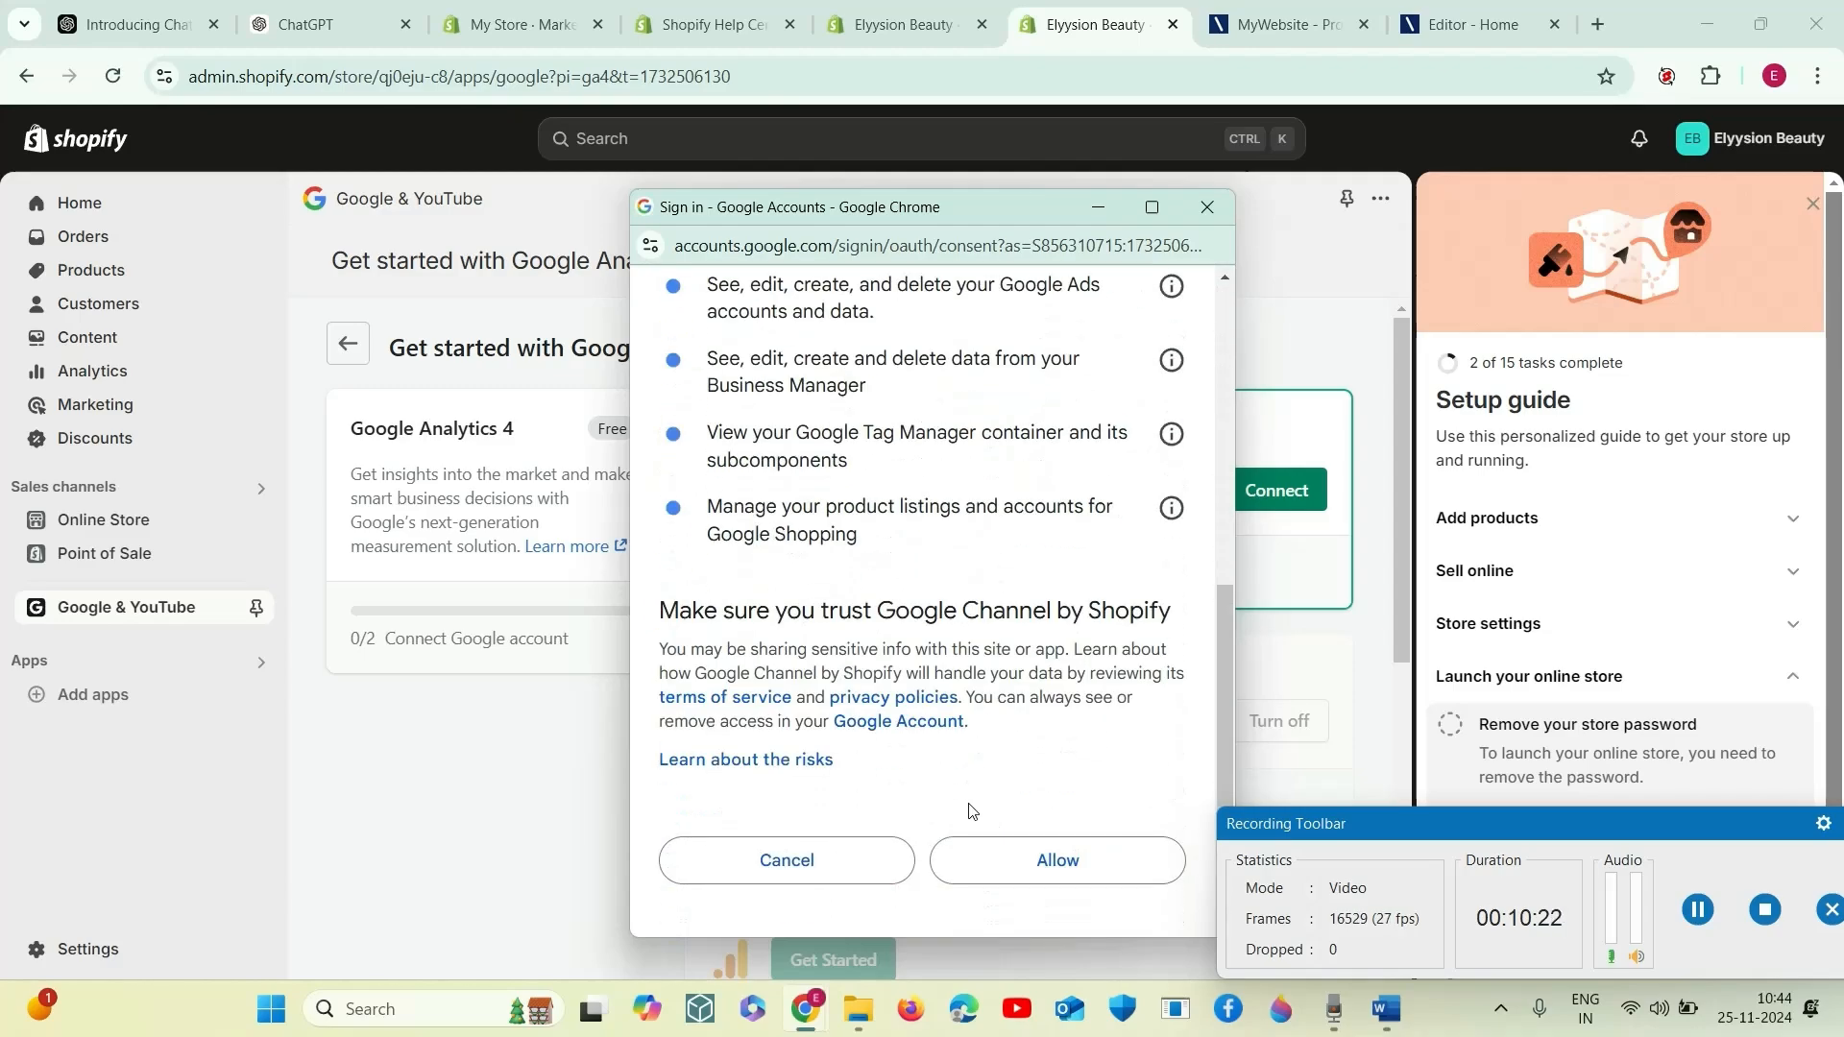
click(1057, 814)
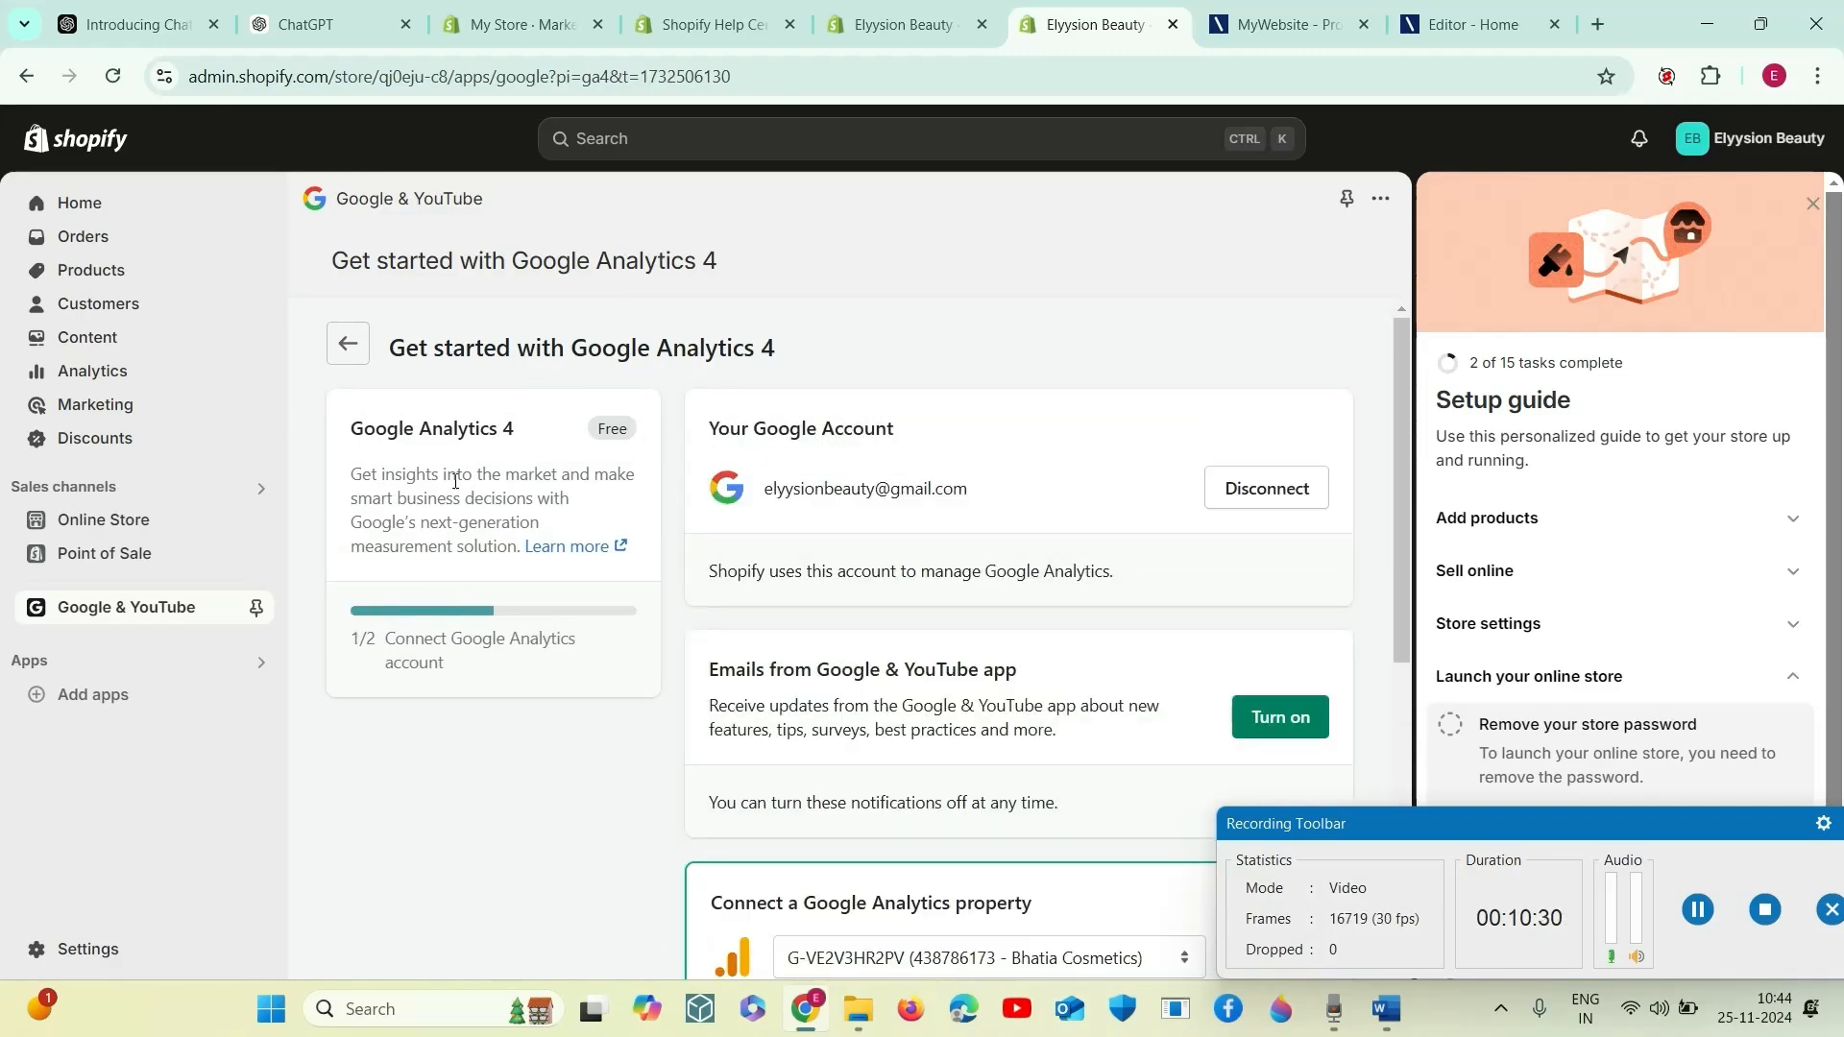
- Turn on emails from the Google & YouTube app and connect the Bhatia Cosmetics Google Analytics property
scroll(938, 658, down, 3)
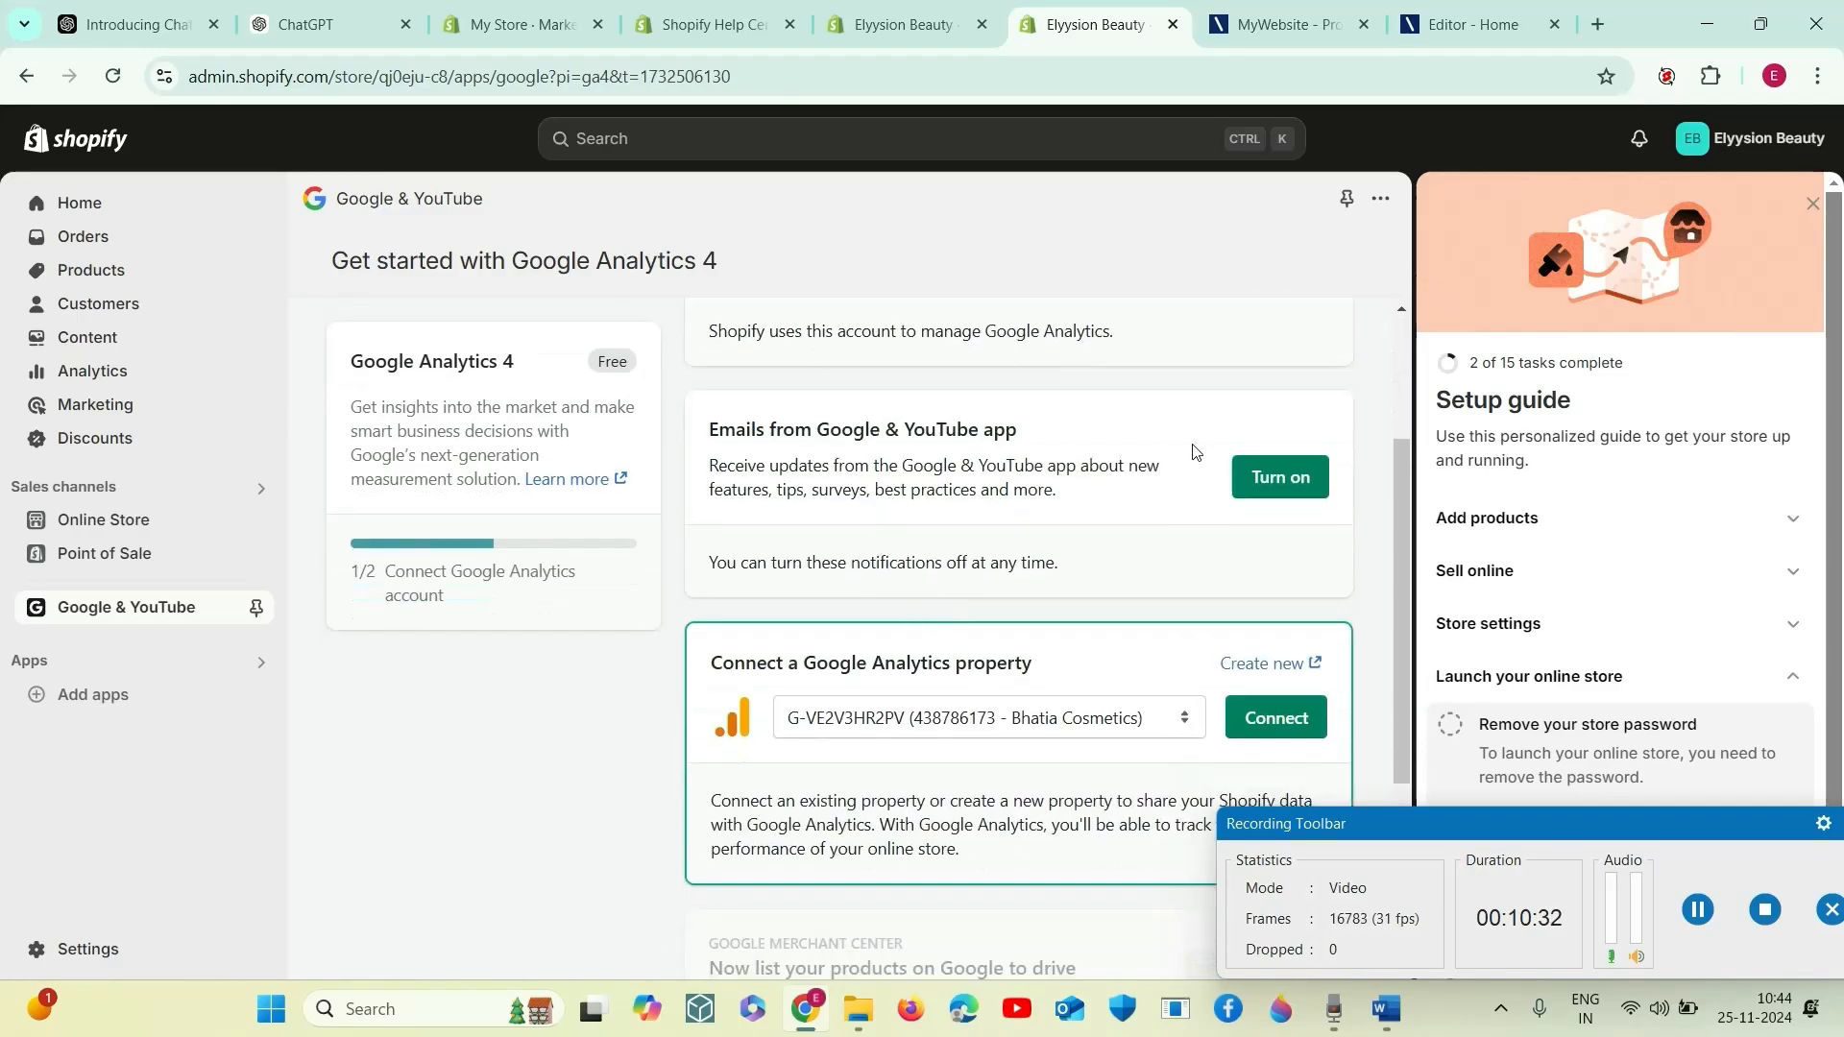
click(1281, 477)
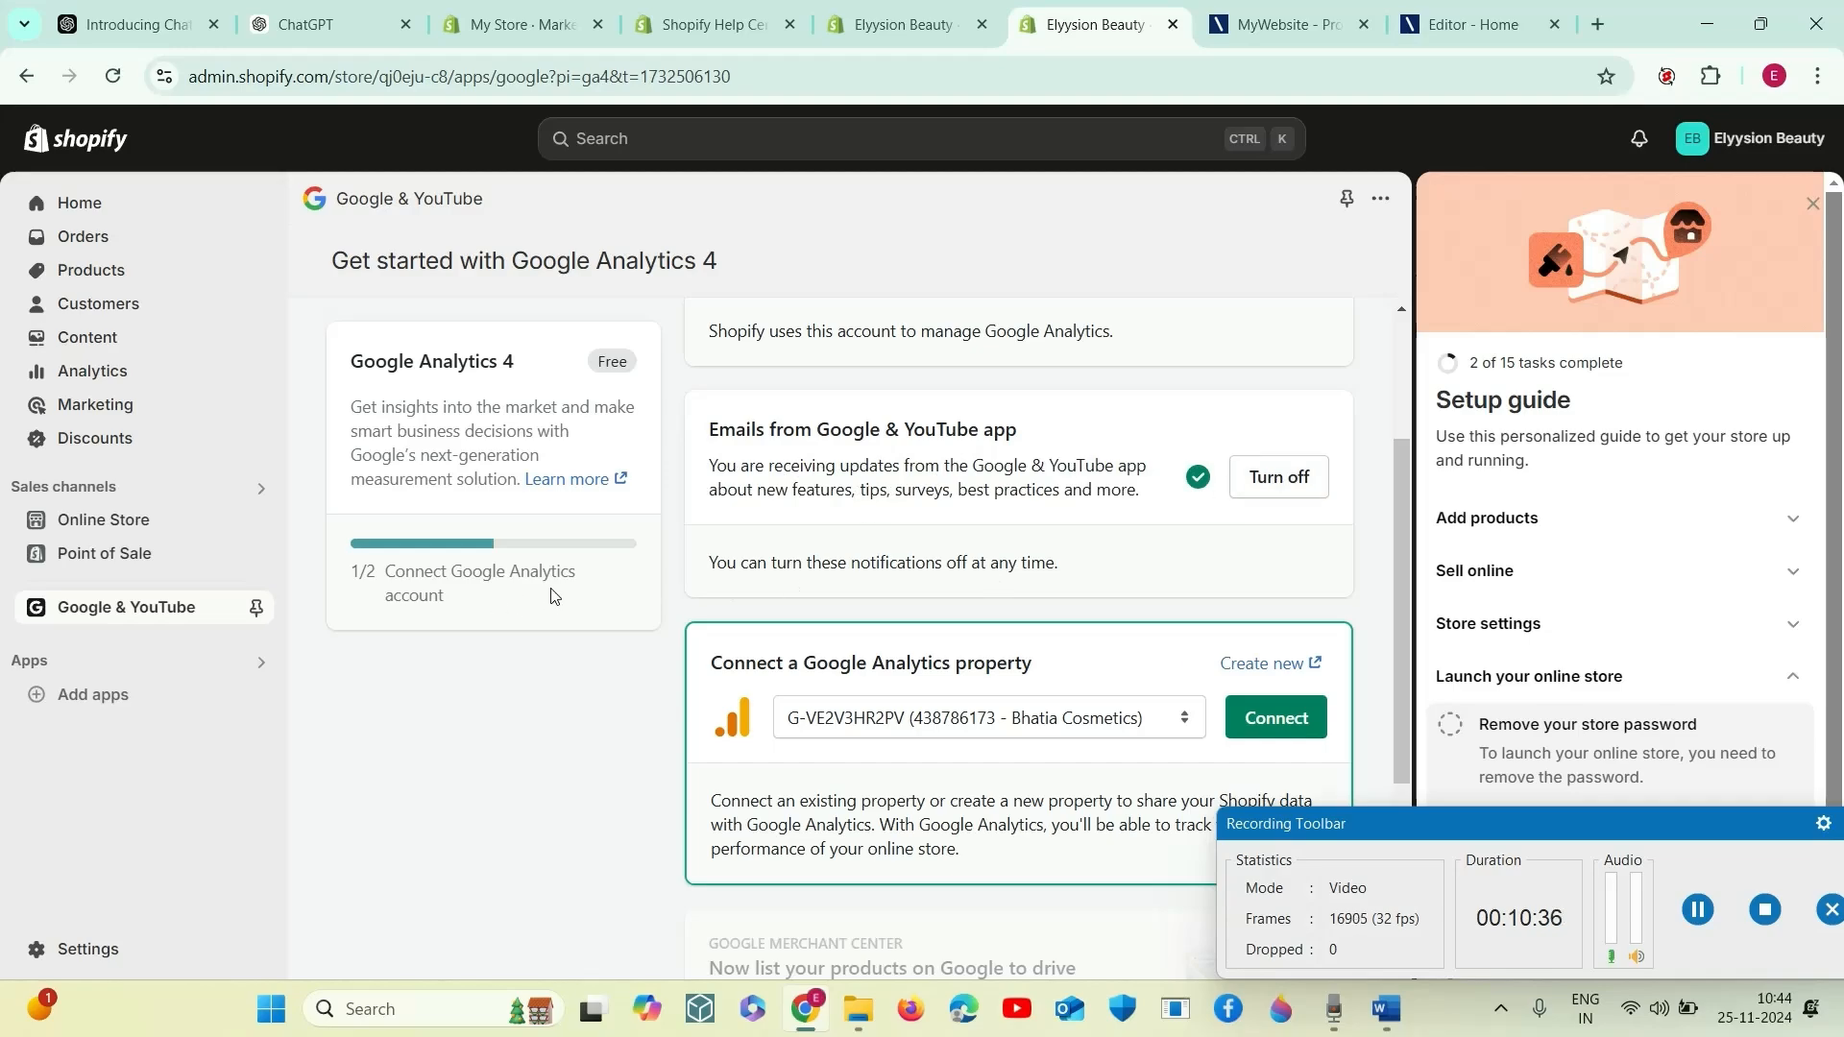
scroll(1173, 646, down, 3)
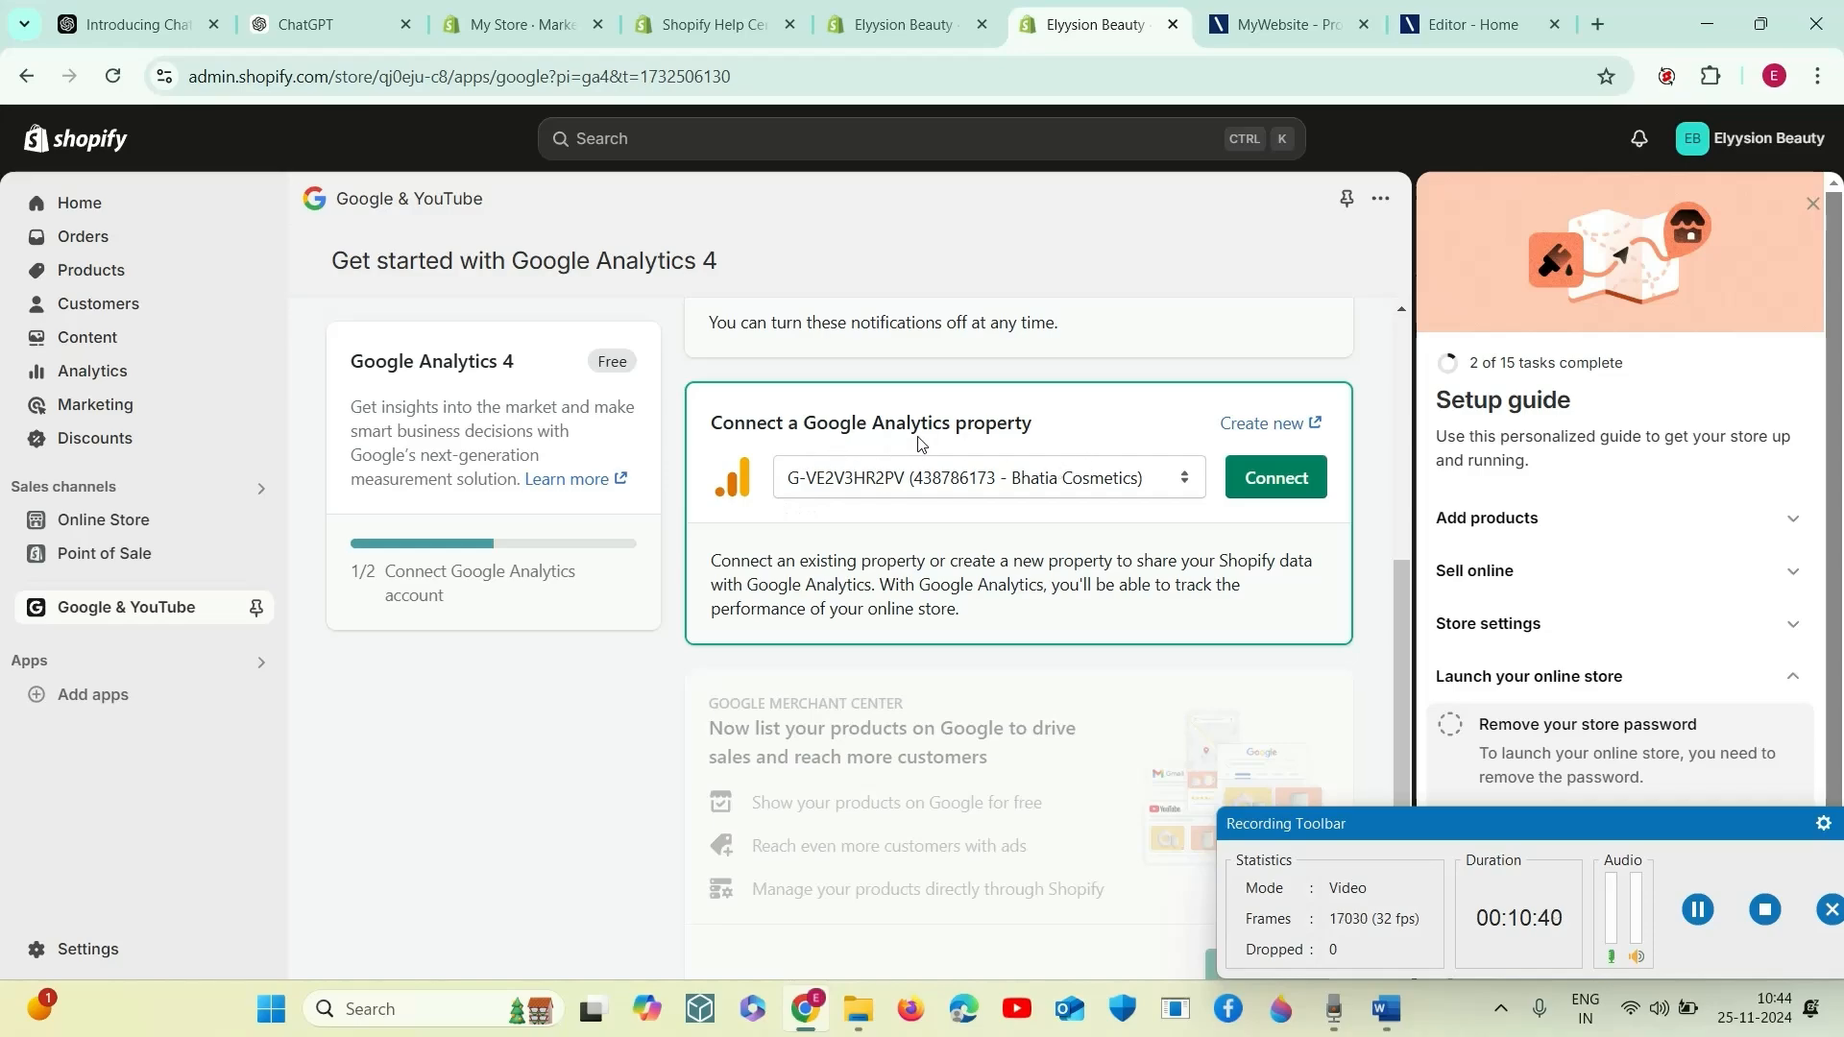
click(1244, 477)
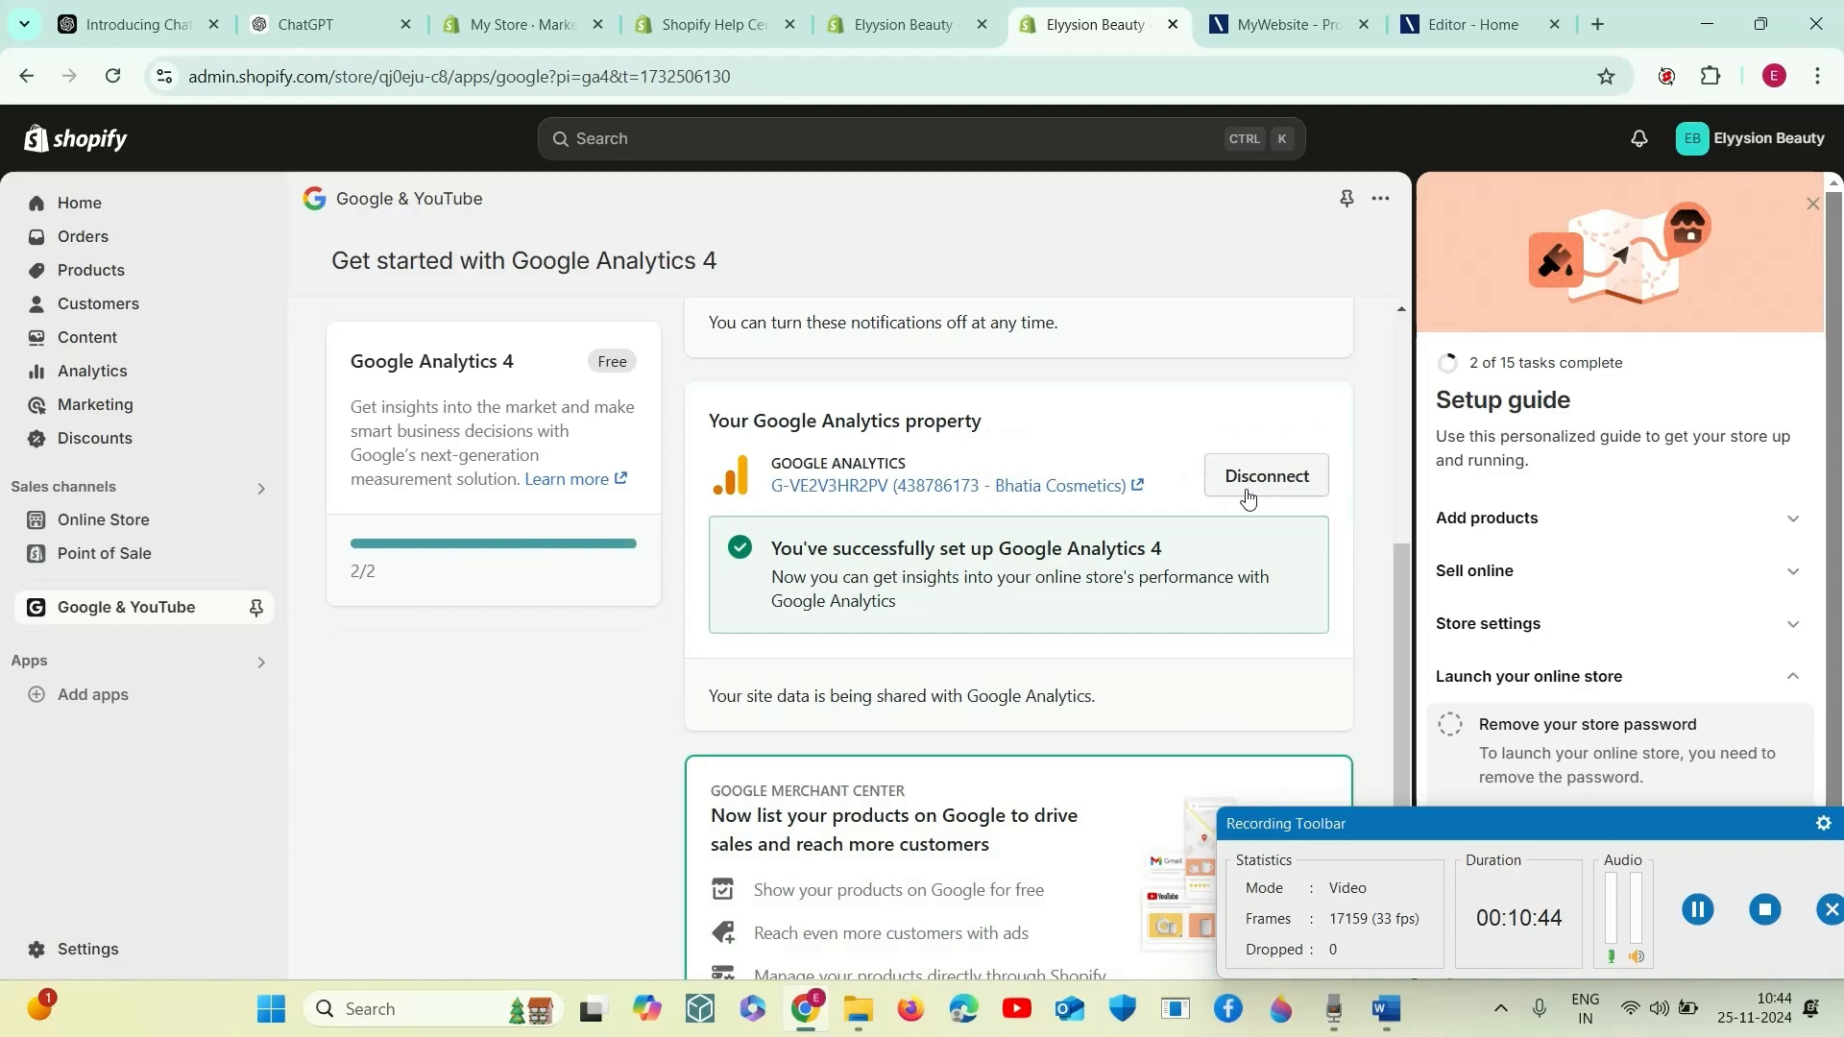
scroll(984, 689, down, 2)
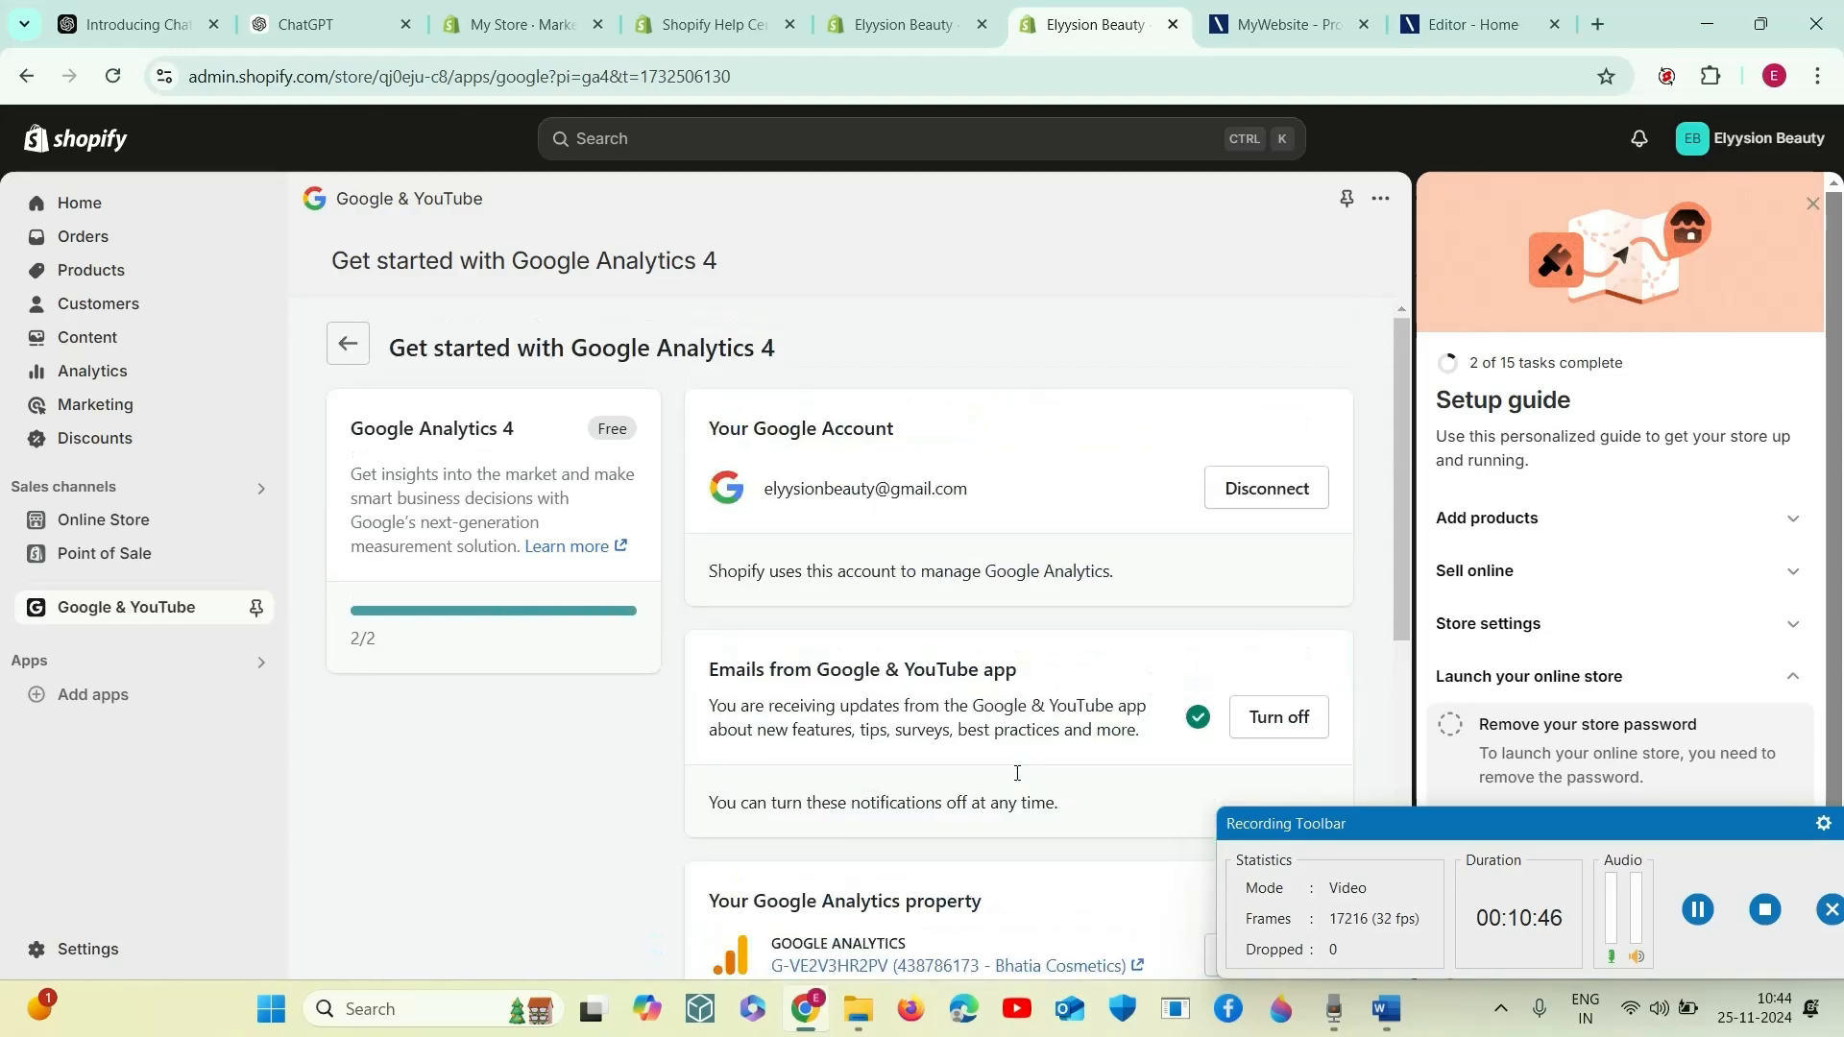
- Start the Google Ads conversion measurement setup, connect the preselected Google Ads account, and return to the app setup overview
click(348, 345)
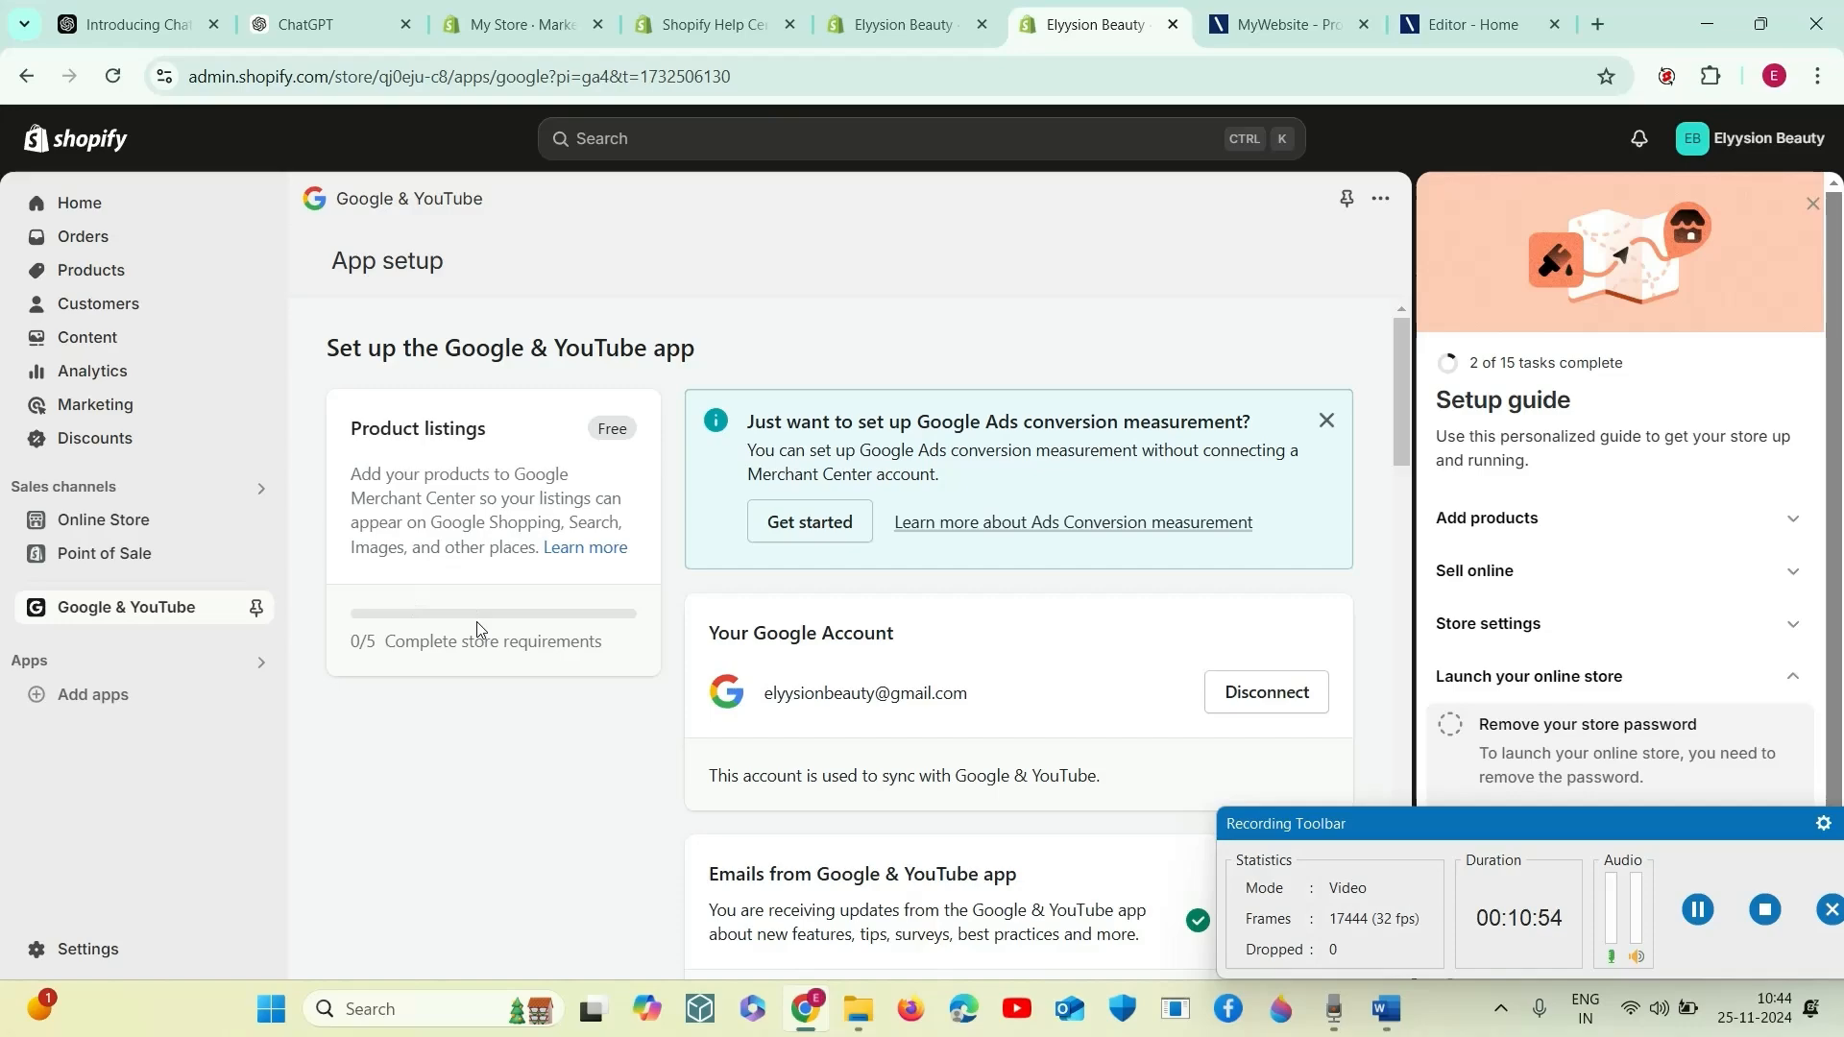
scroll(845, 643, down, 8)
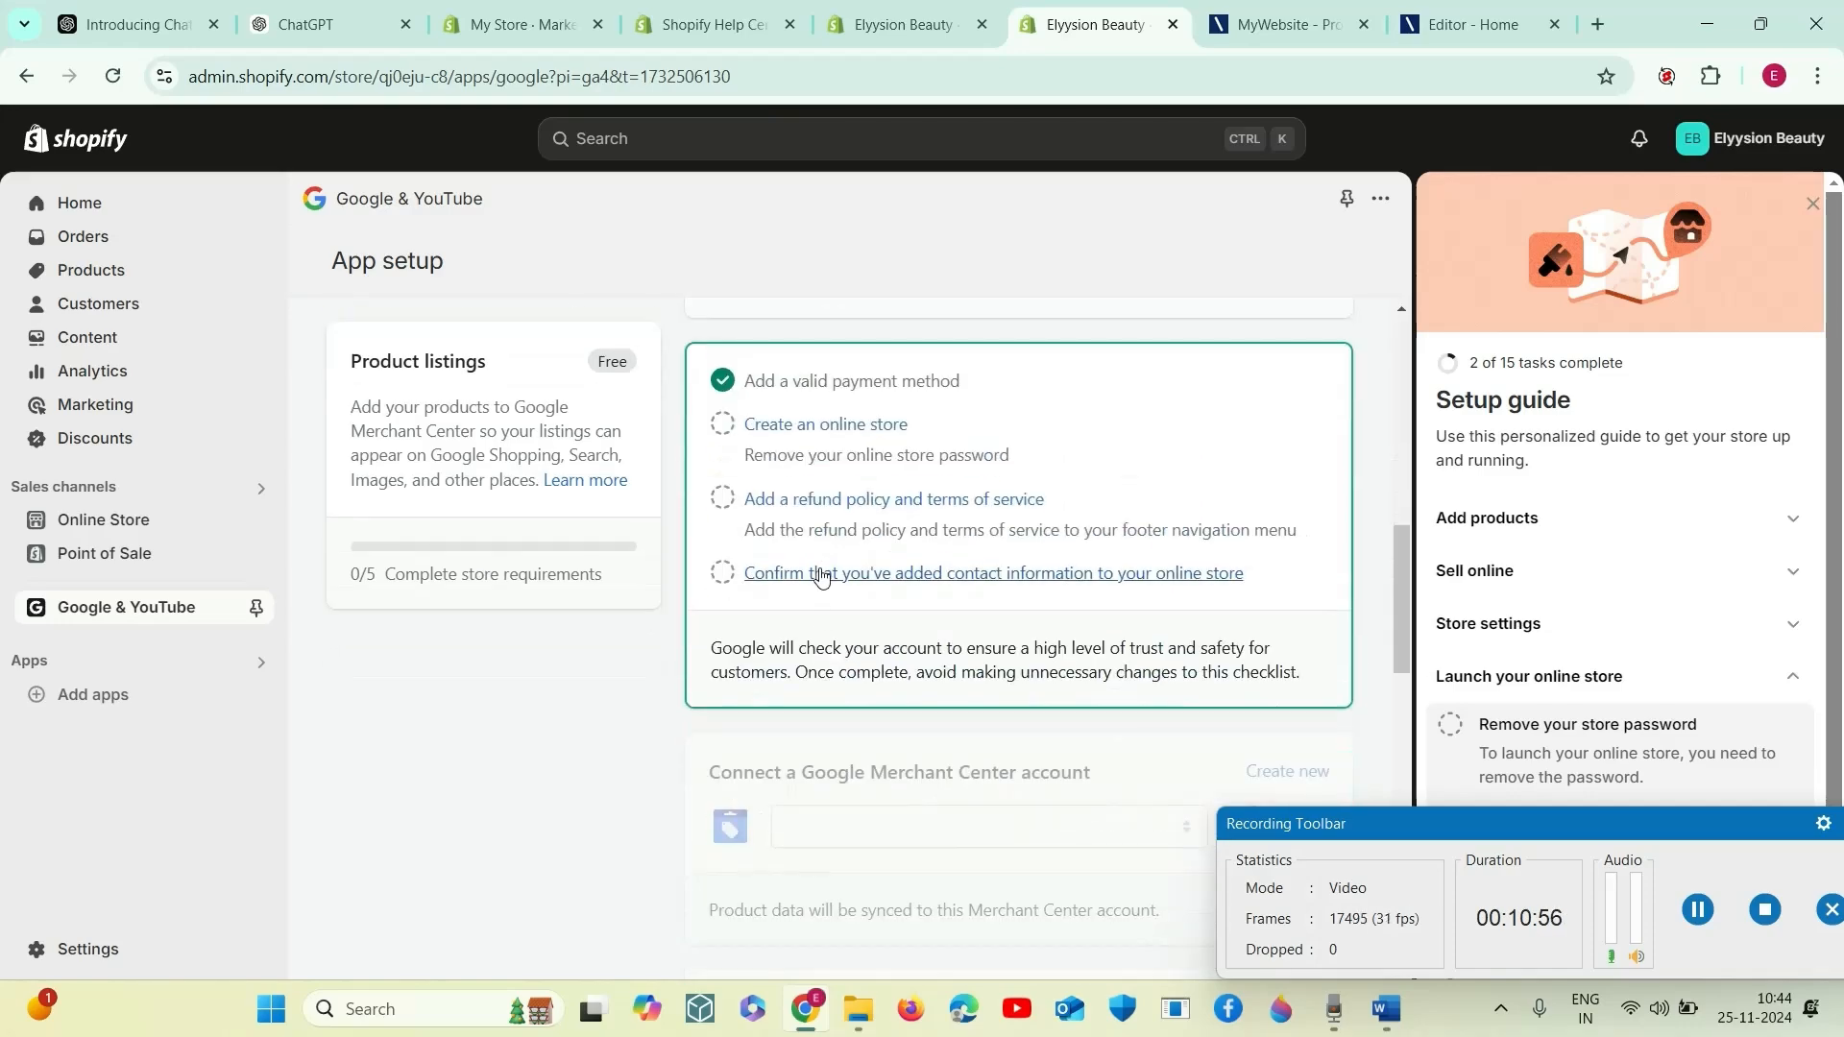
scroll(909, 662, up, 8)
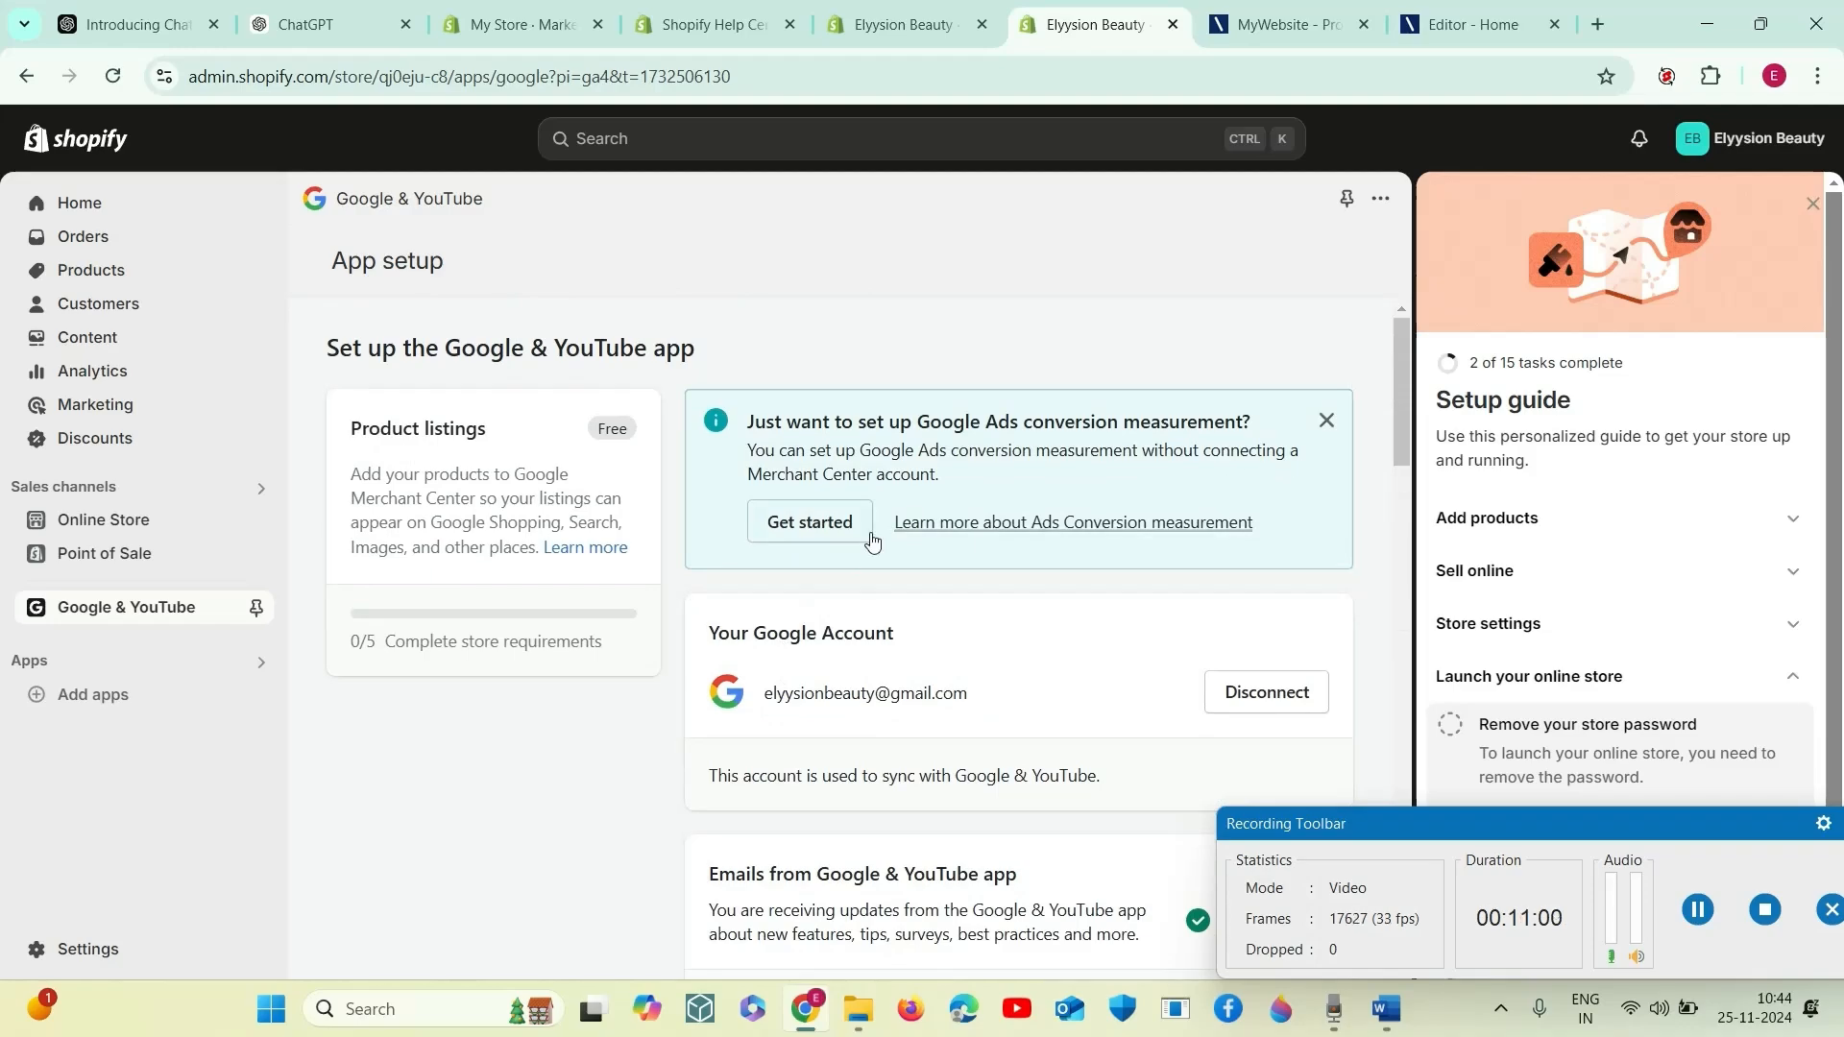
click(805, 528)
scroll(809, 571, down, 1)
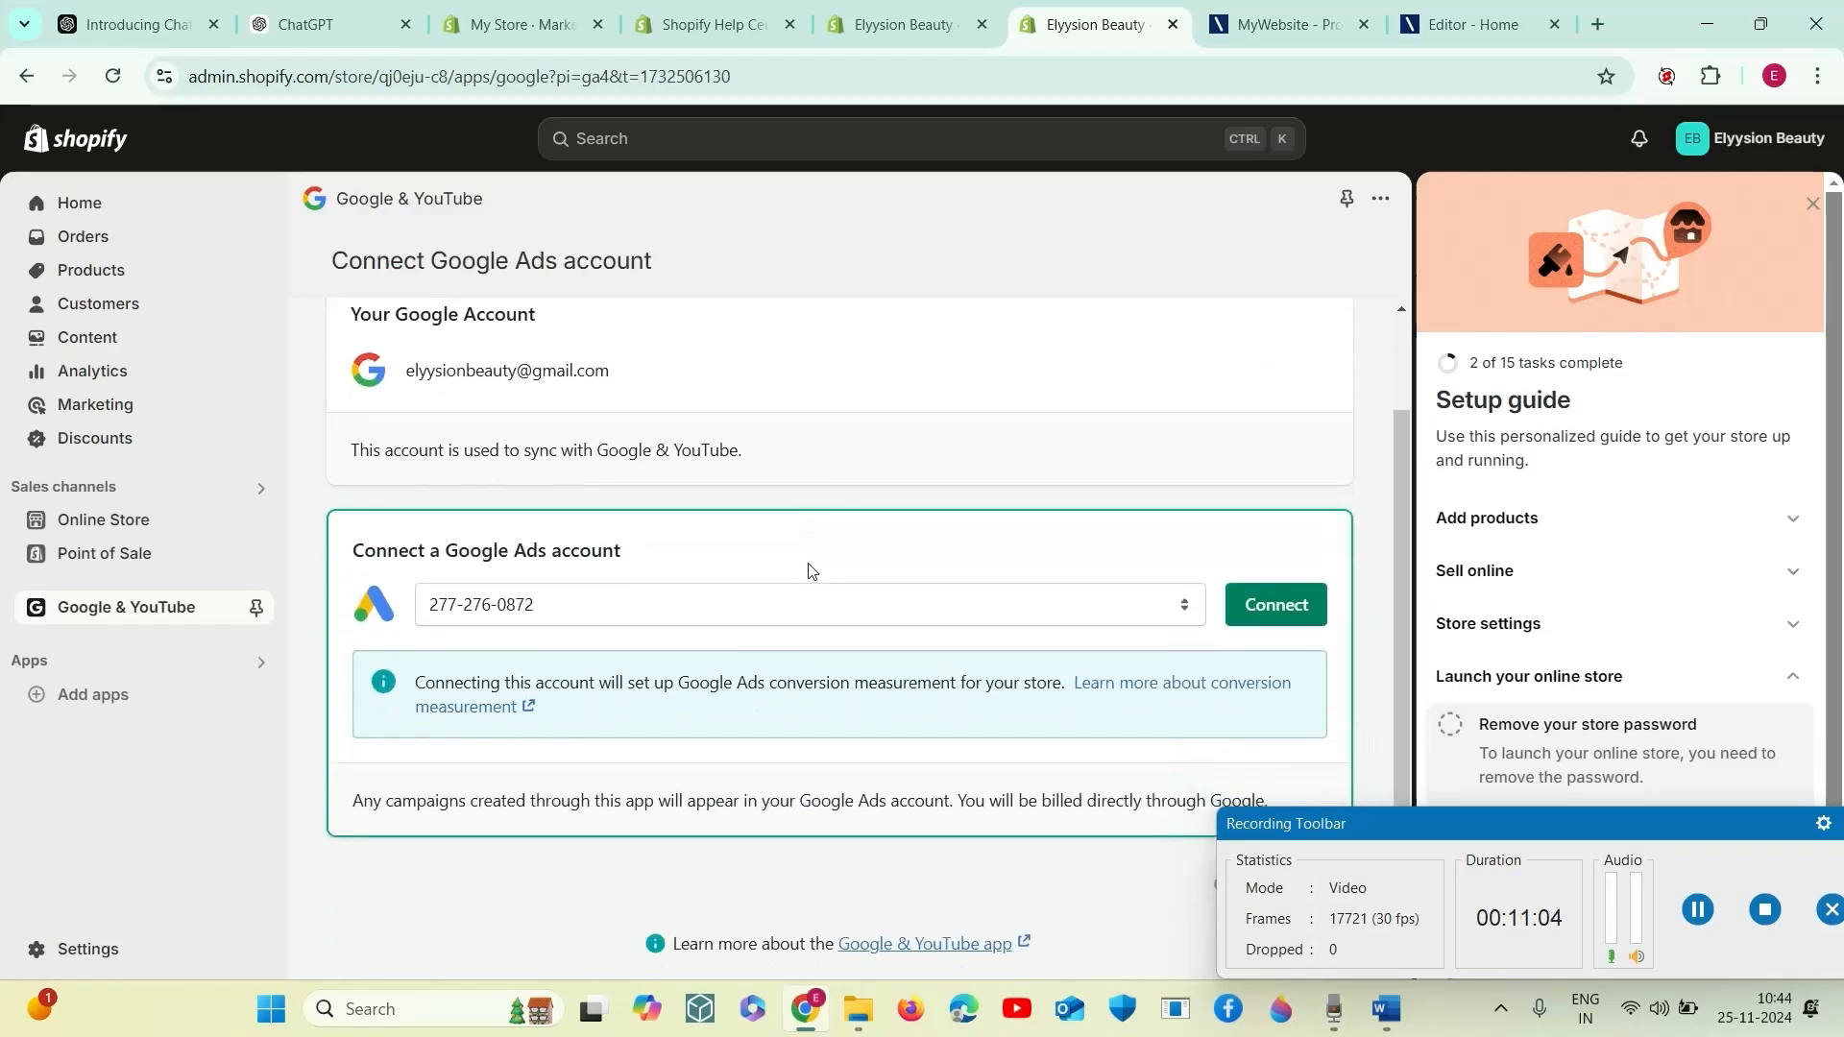
click(1270, 605)
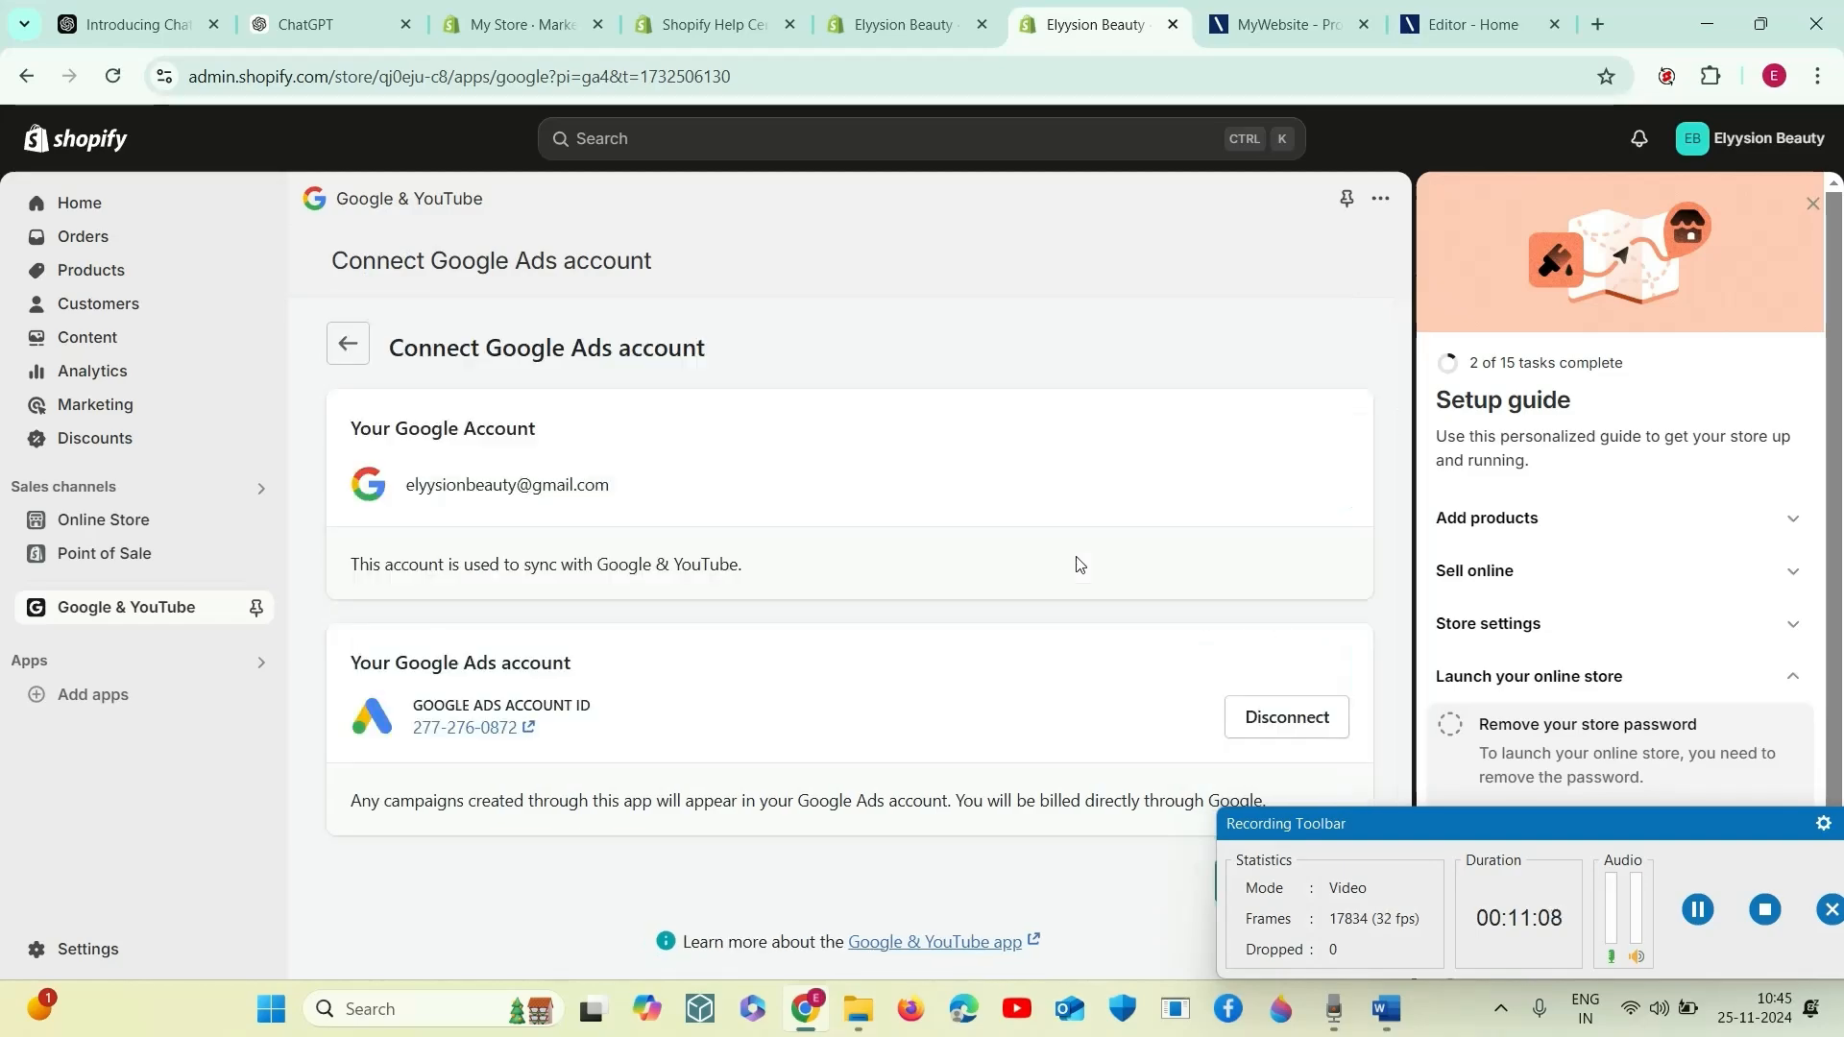
click(347, 348)
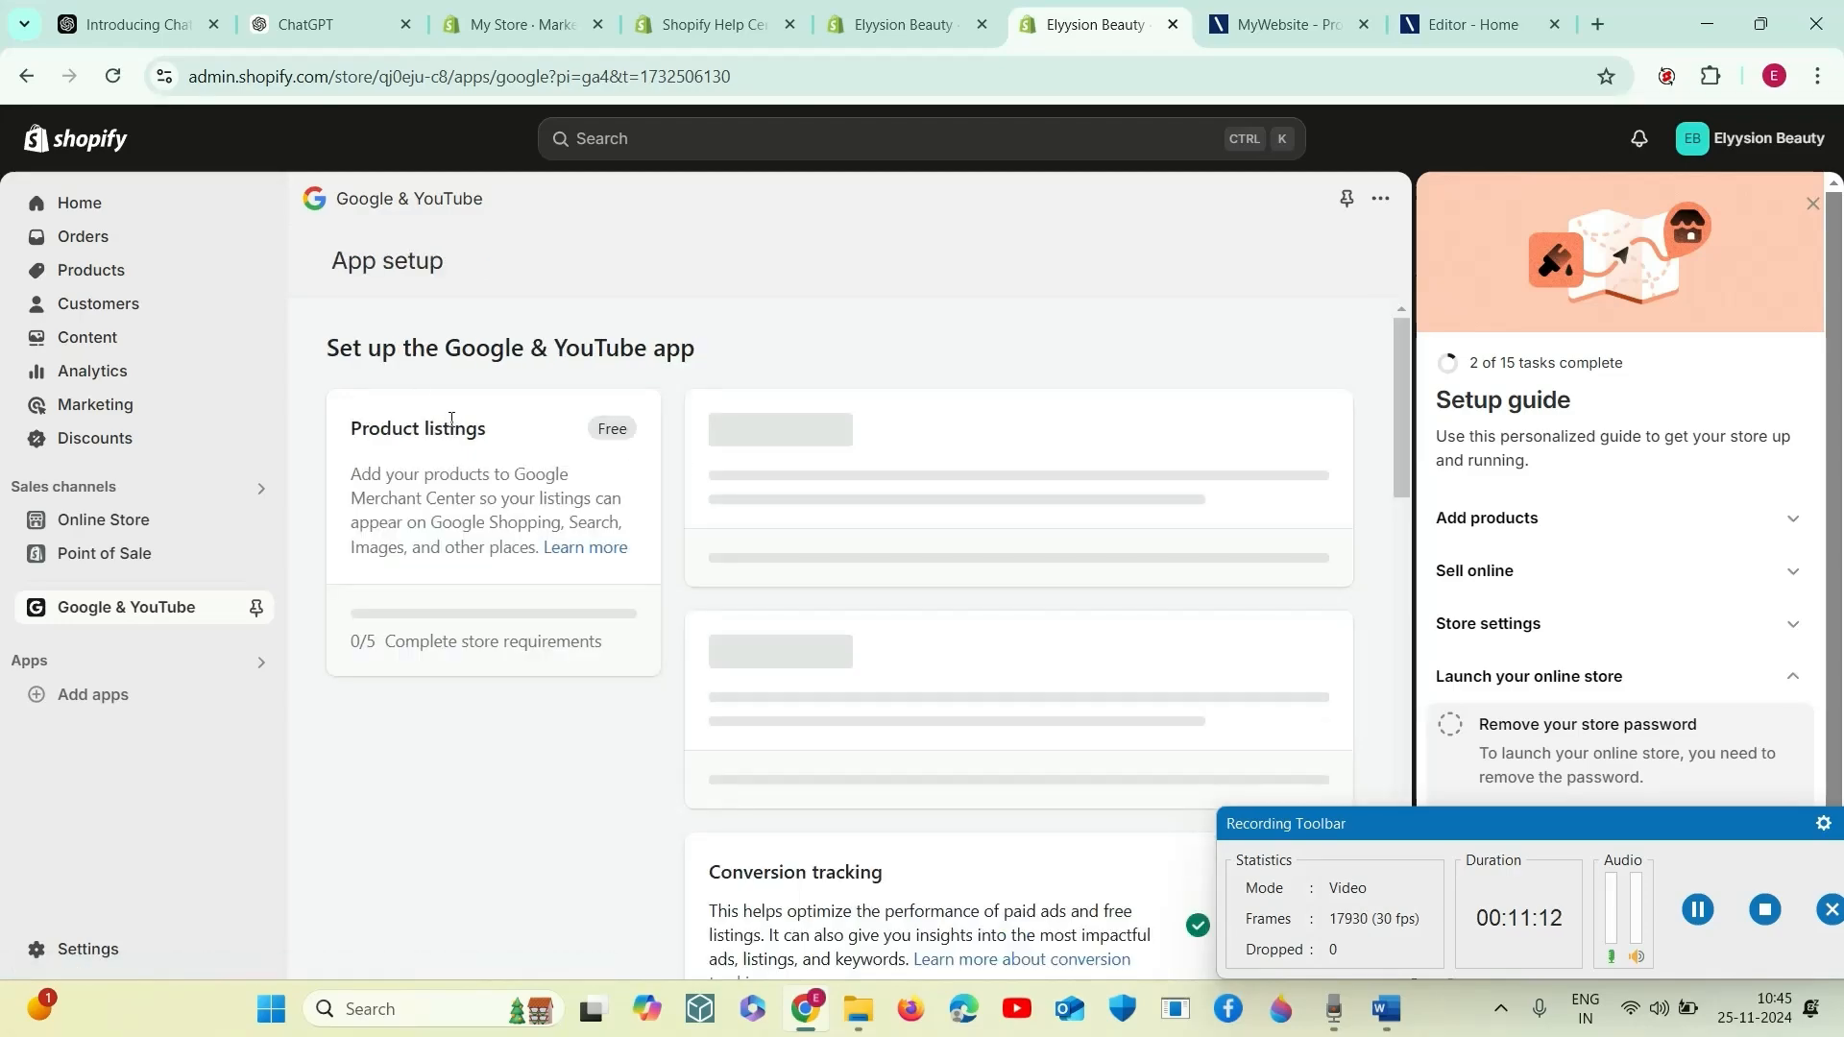
- Review the remaining product listing requirements and open the online store preferences through the "Create an online store" requirement
scroll(727, 543, down, 10)
scroll(853, 625, down, 5)
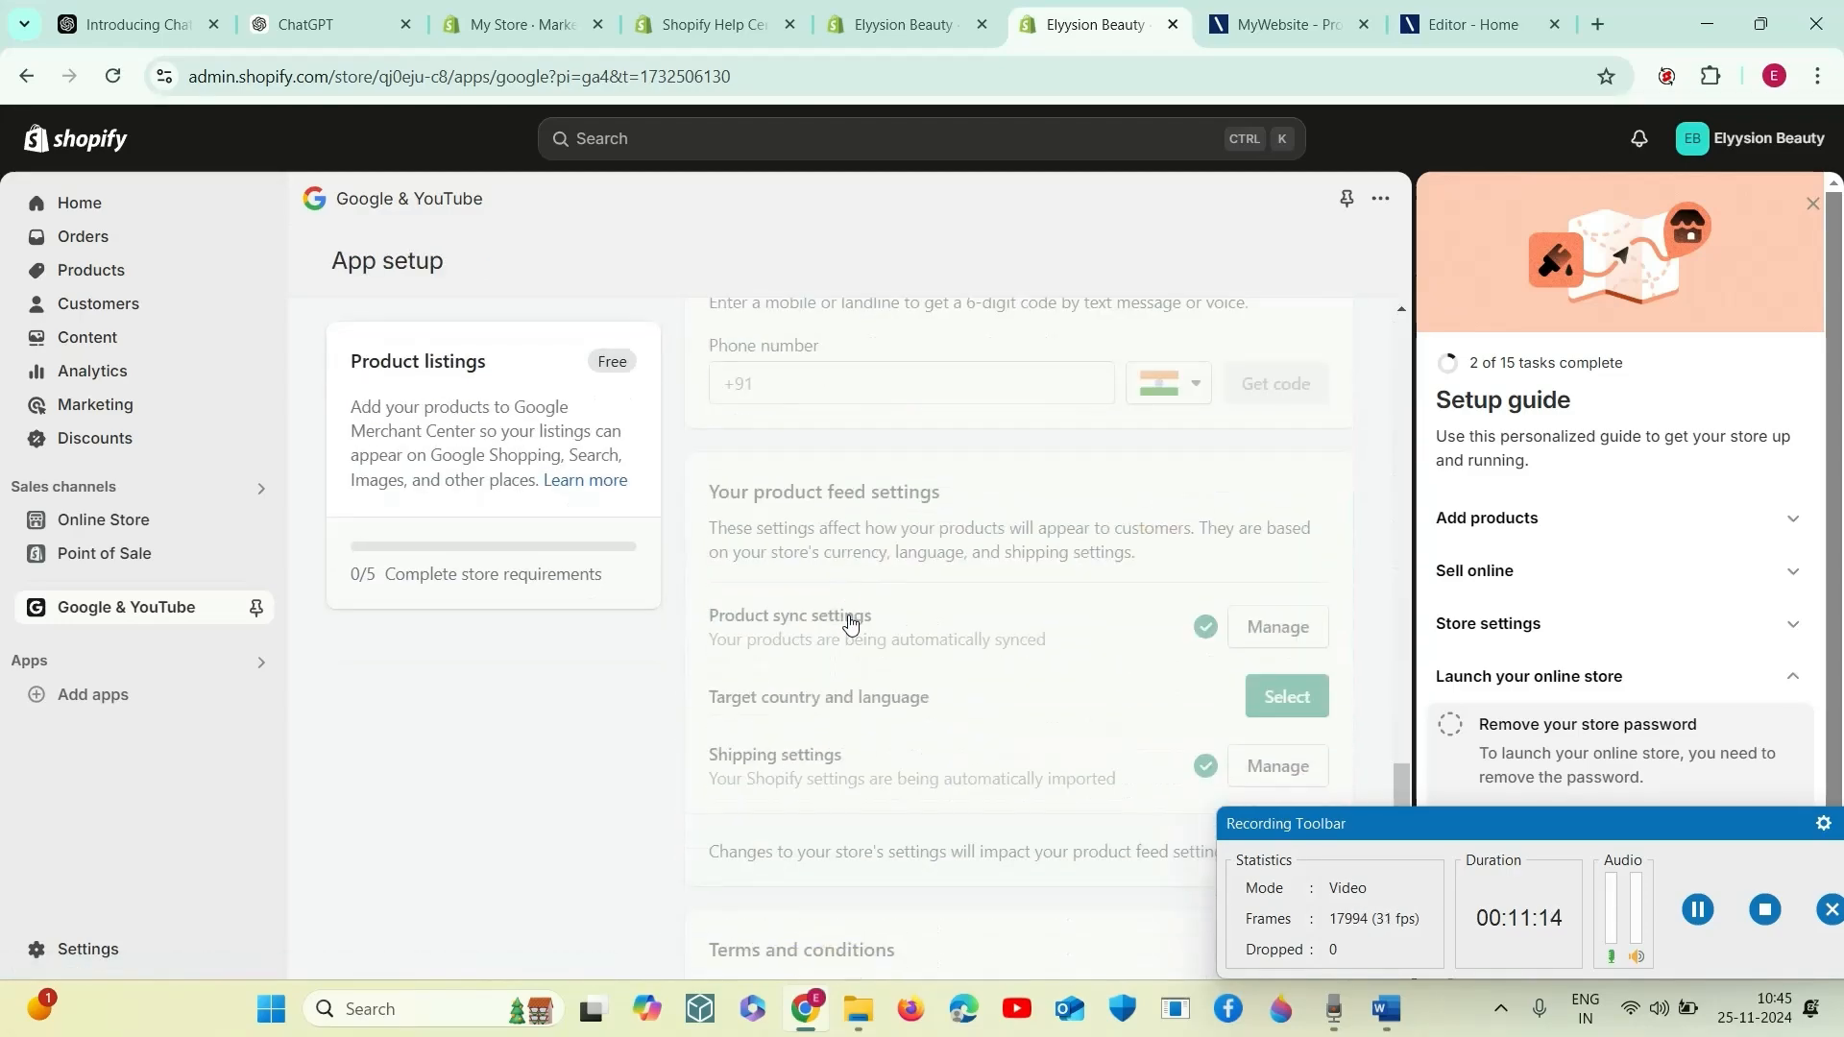
scroll(844, 620, down, 3)
scroll(844, 618, up, 12)
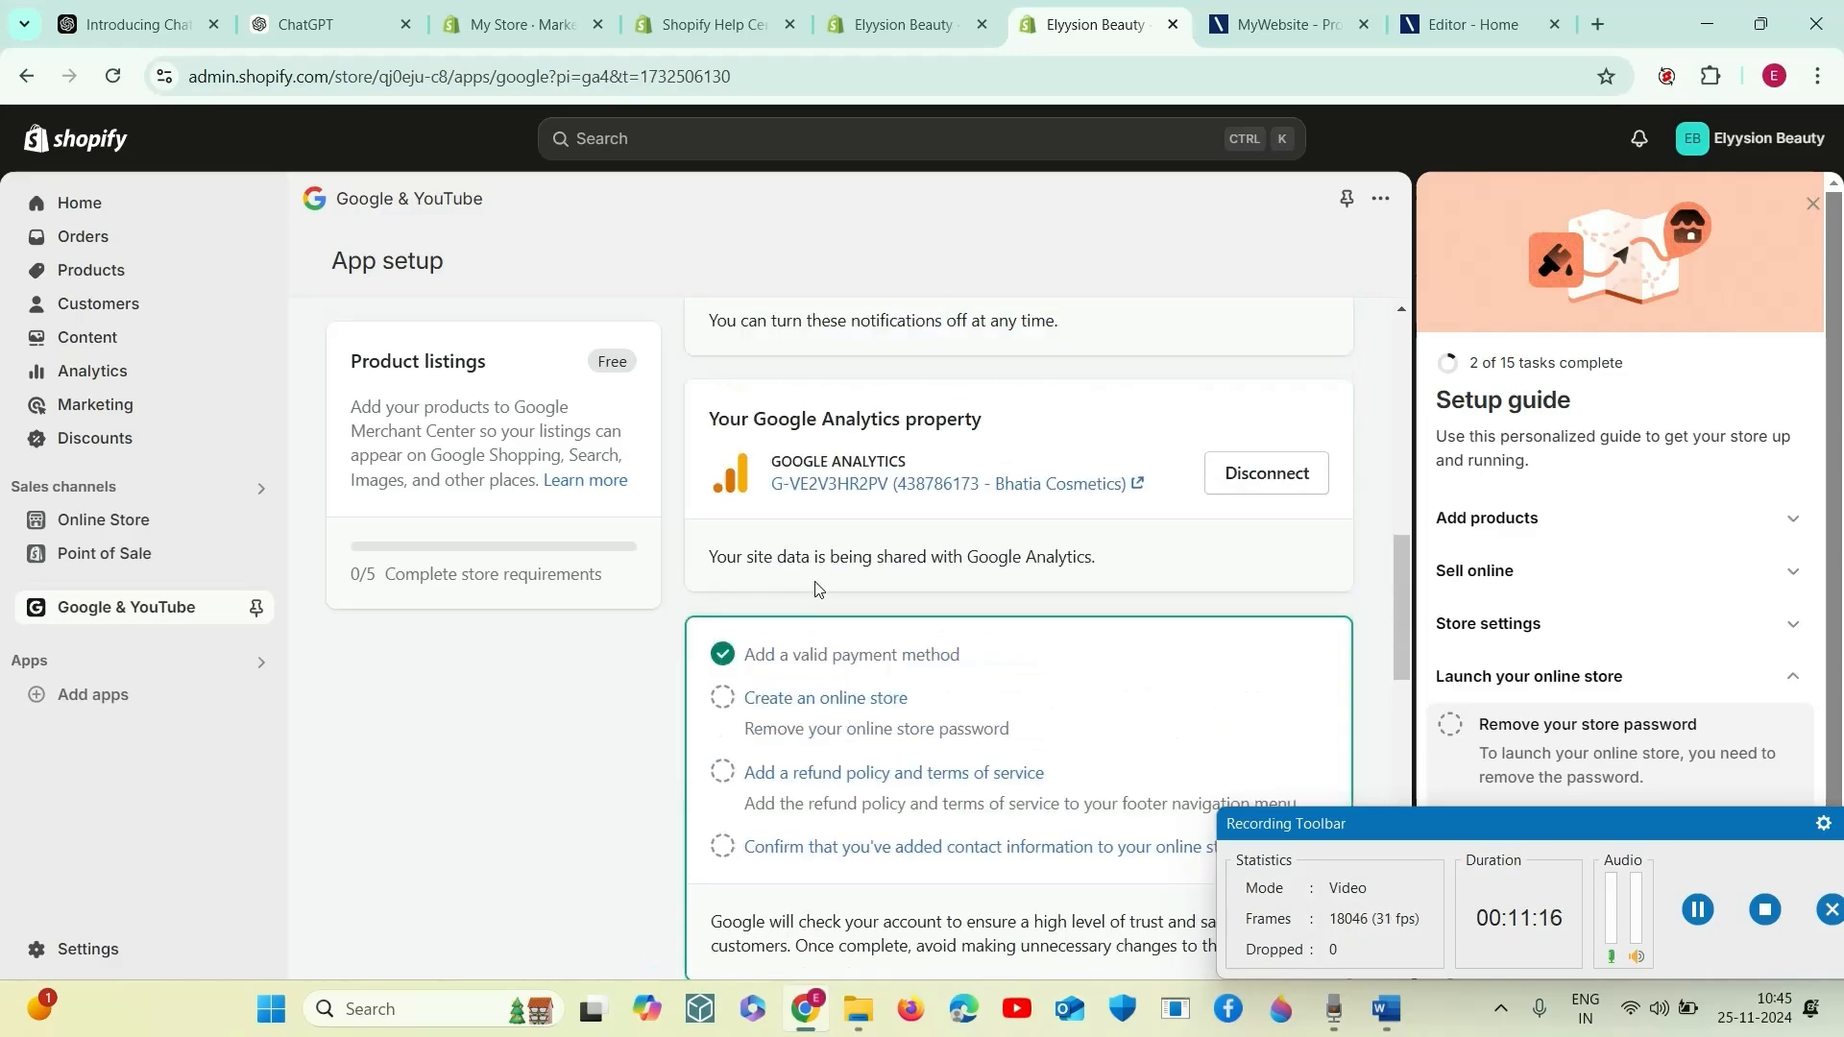
scroll(815, 584, down, 5)
scroll(815, 578, up, 4)
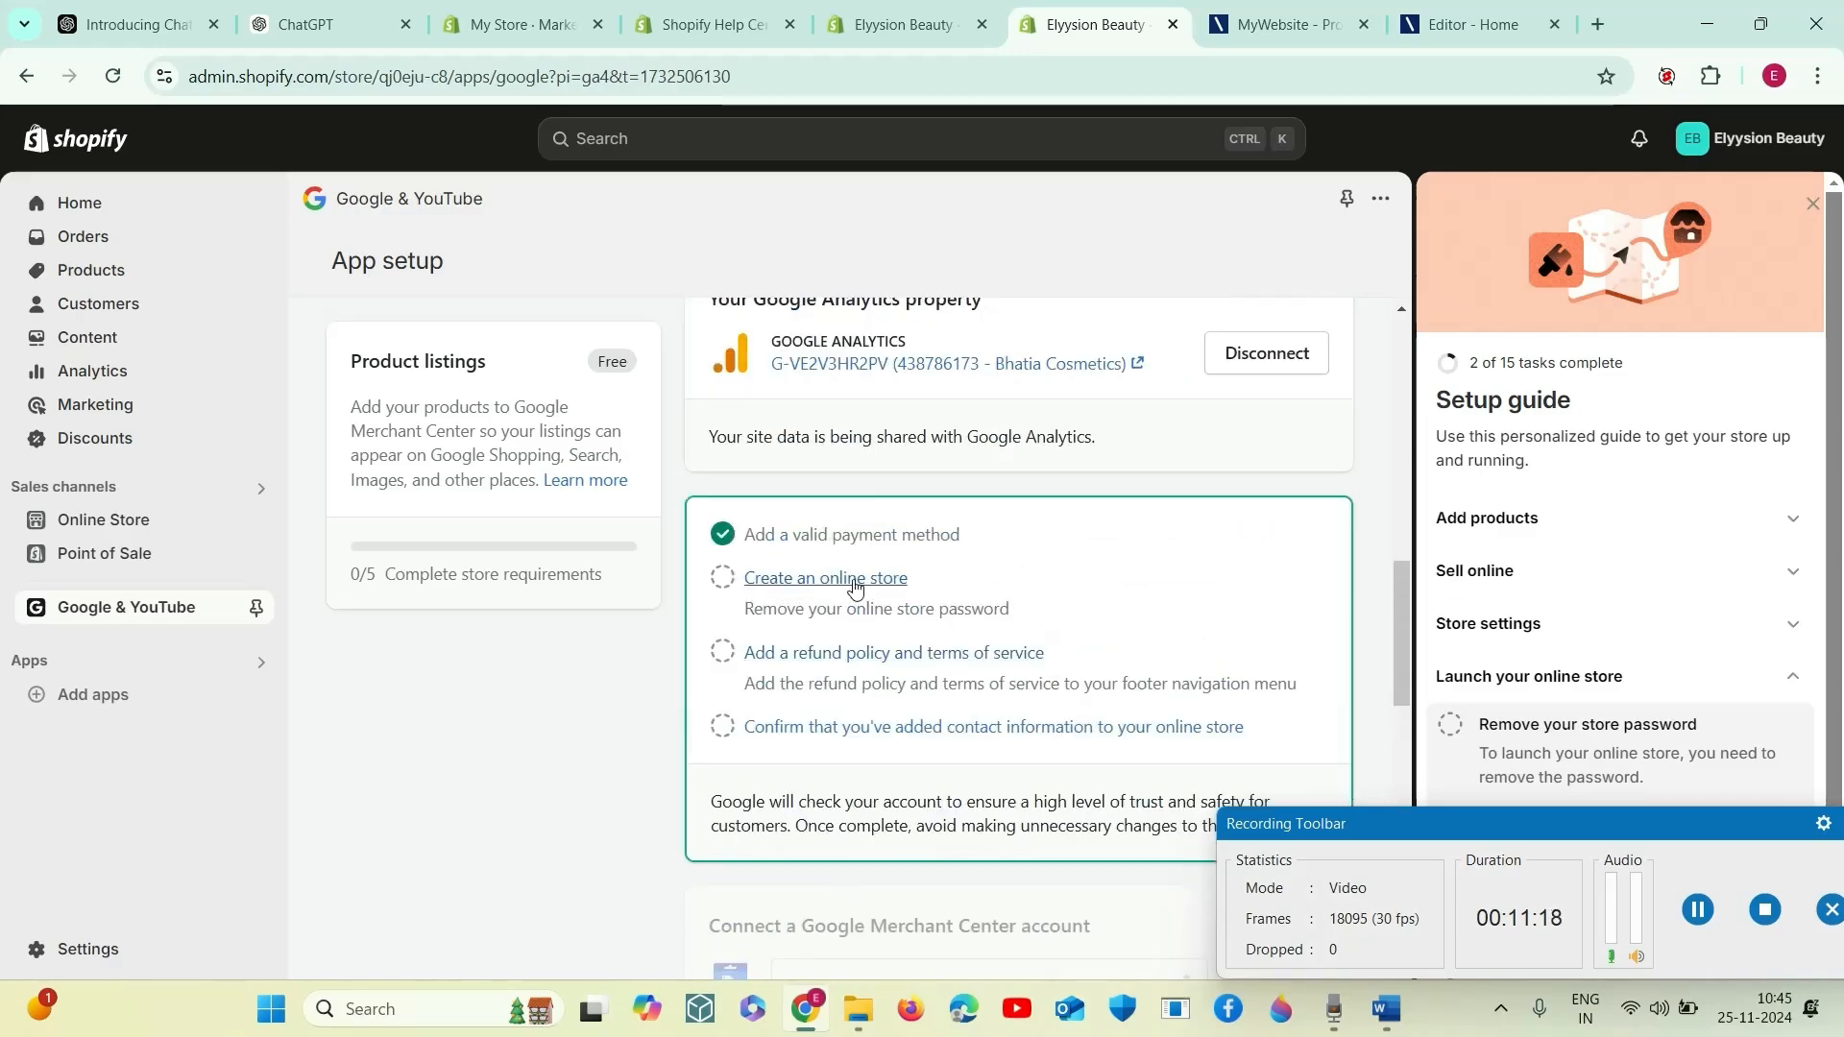
click(824, 582)
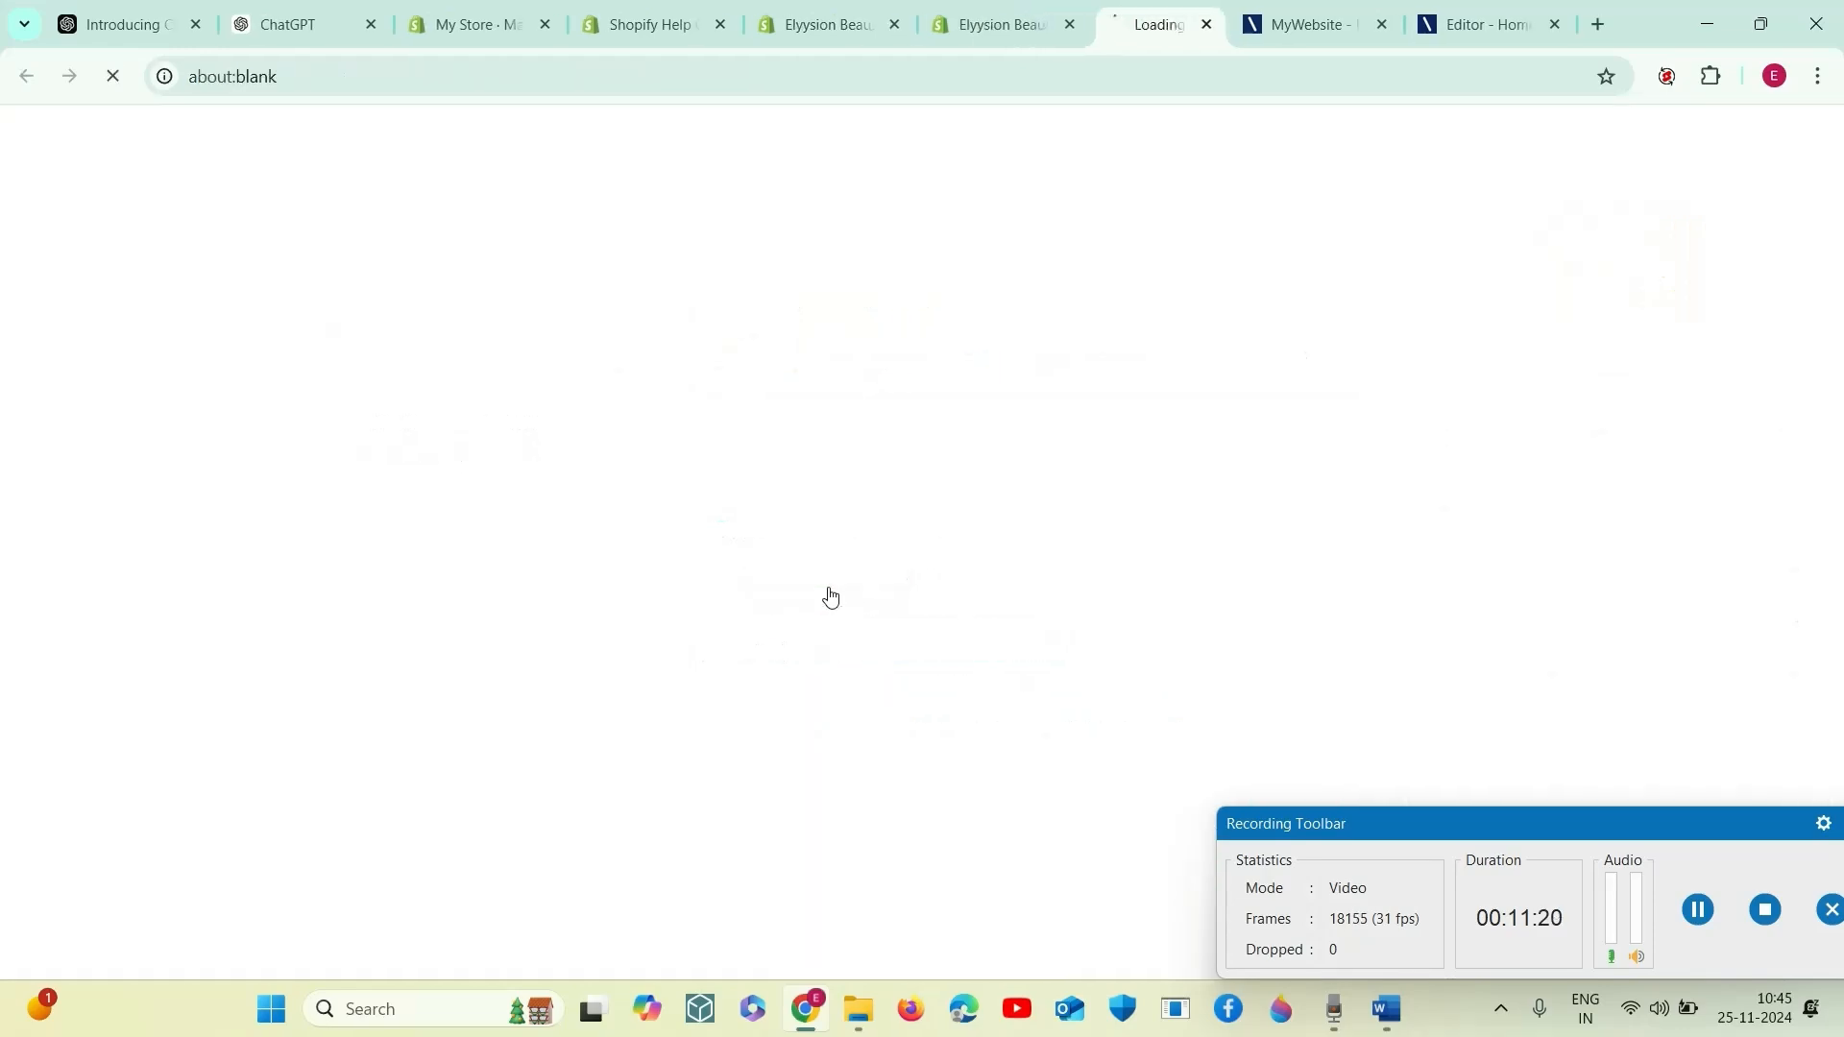
click(956, 32)
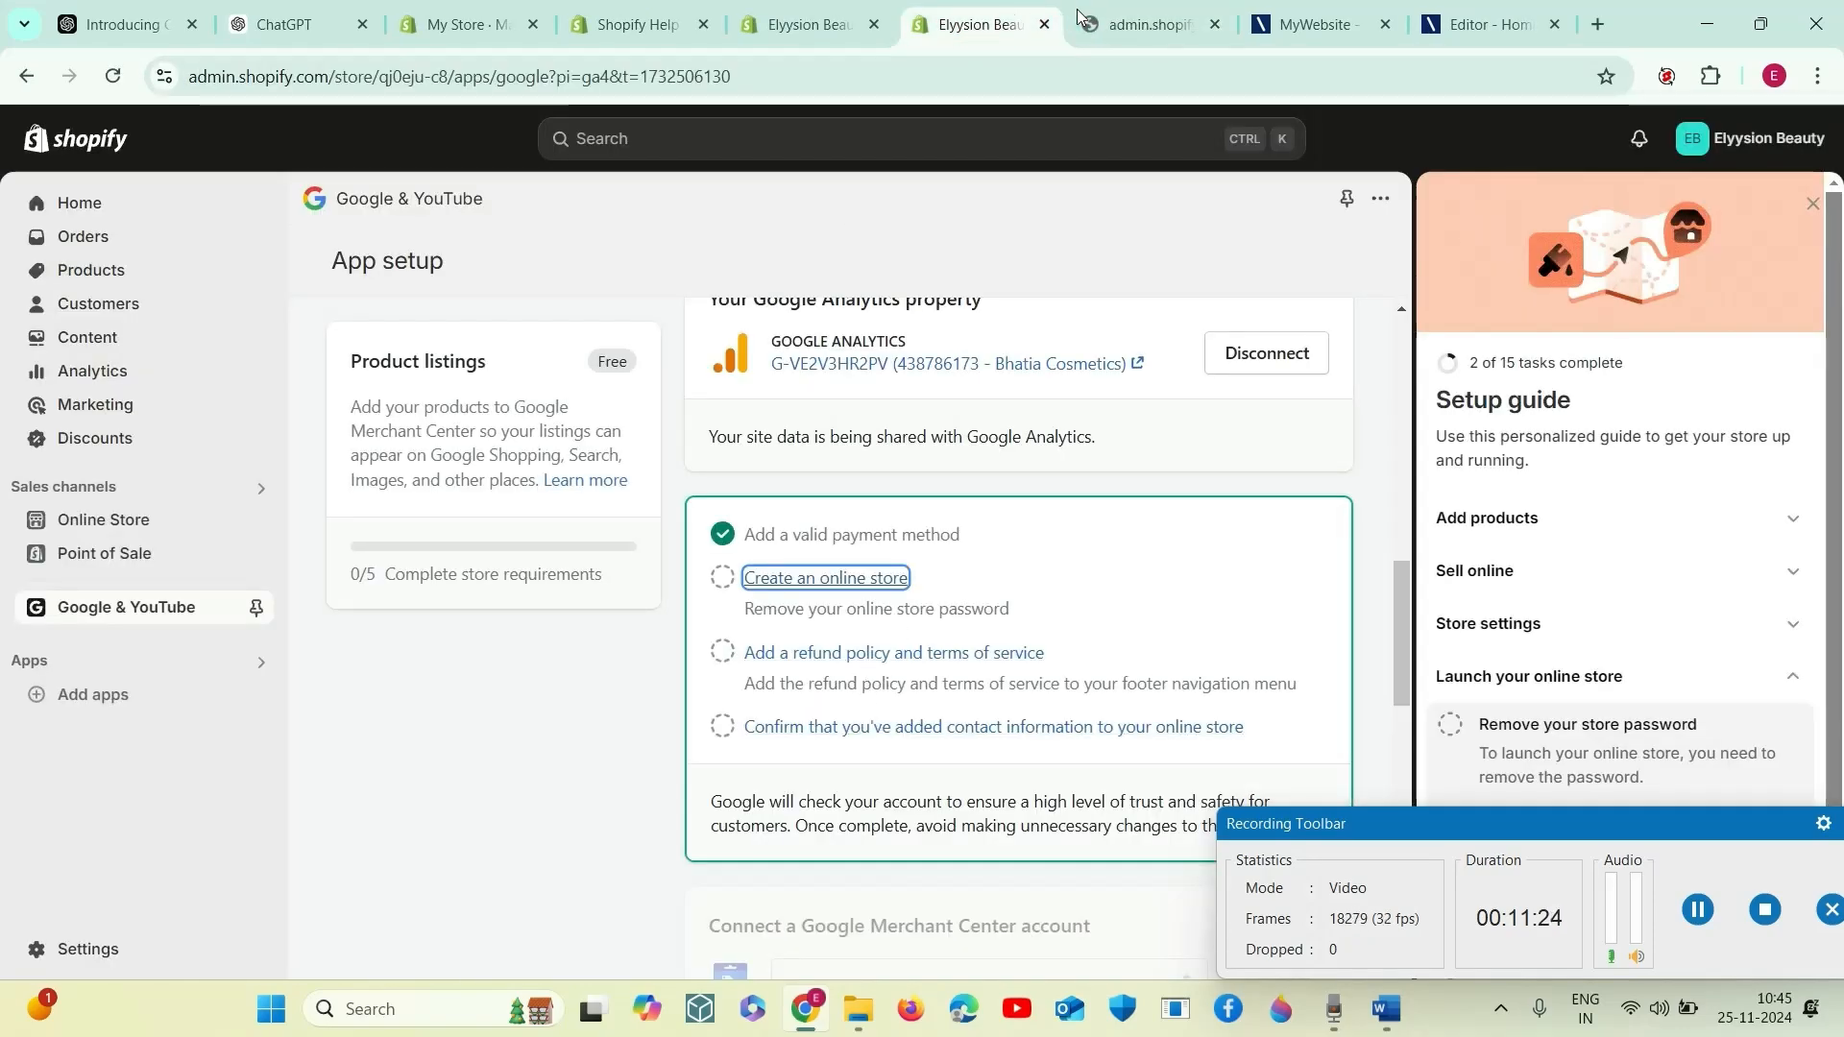
click(1126, 27)
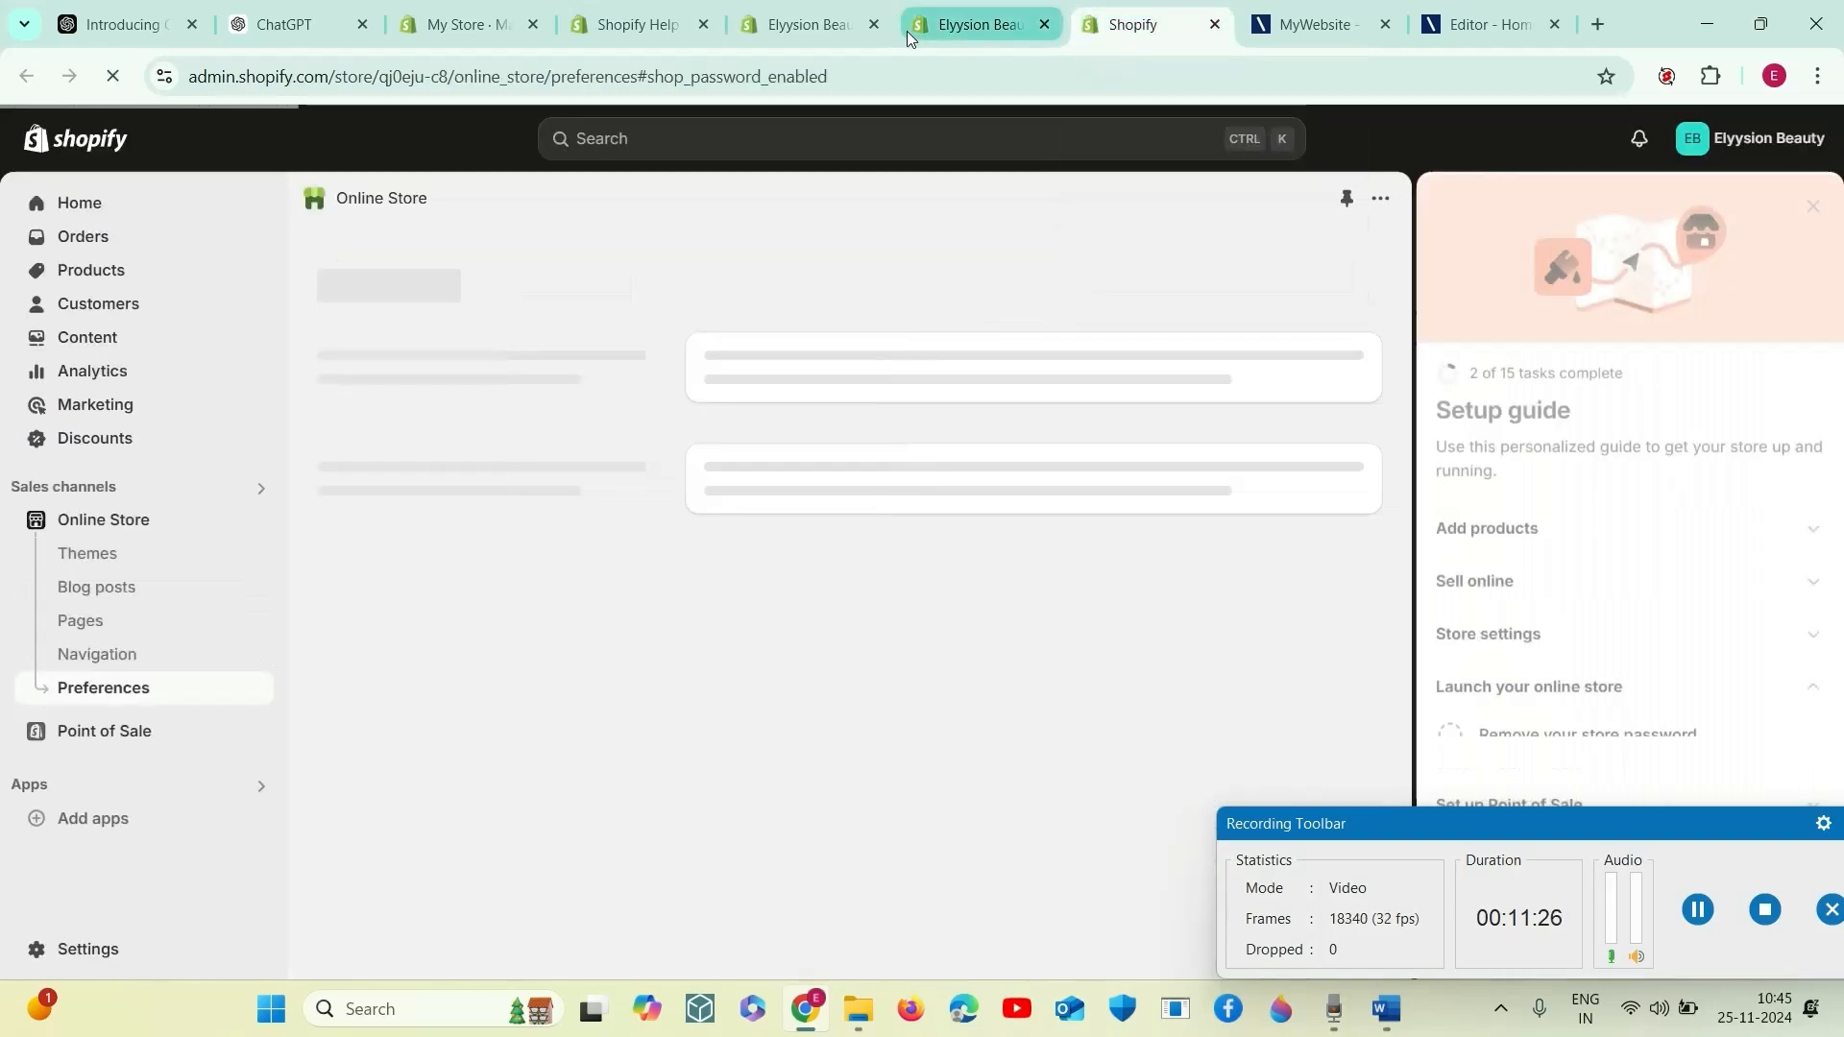
click(926, 27)
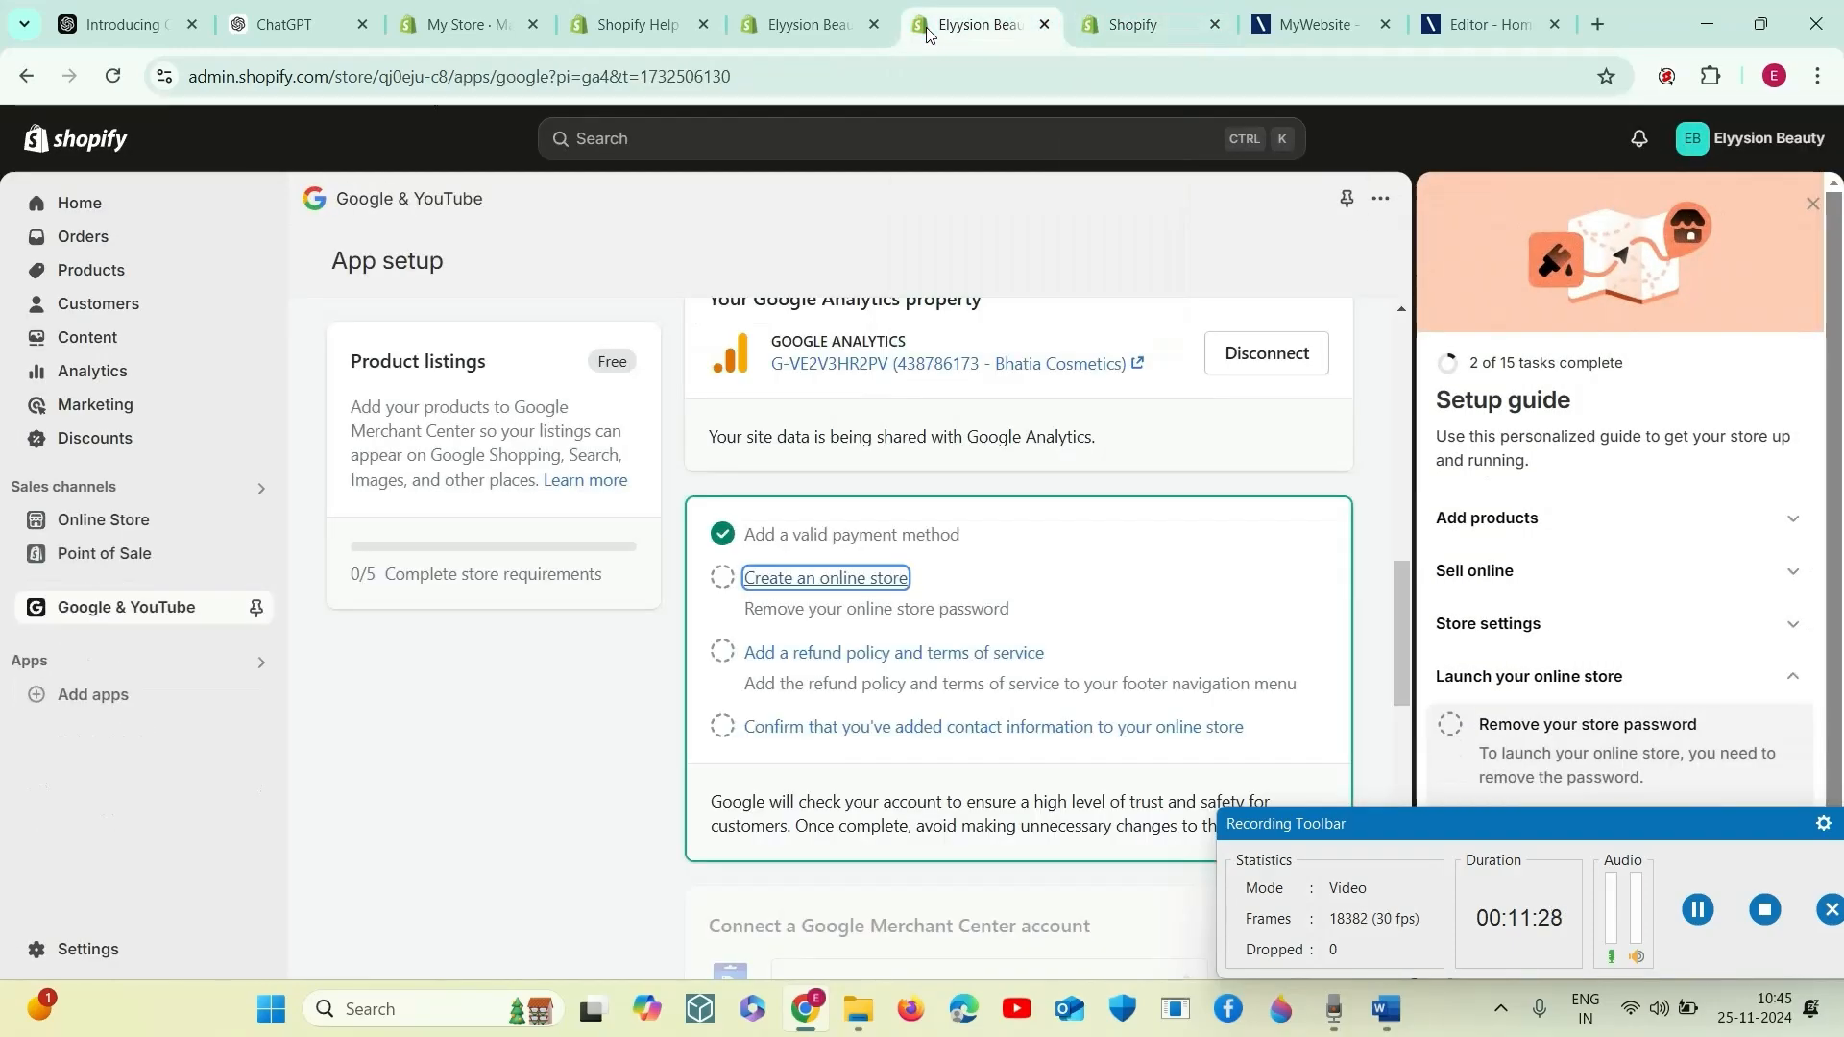
click(1138, 21)
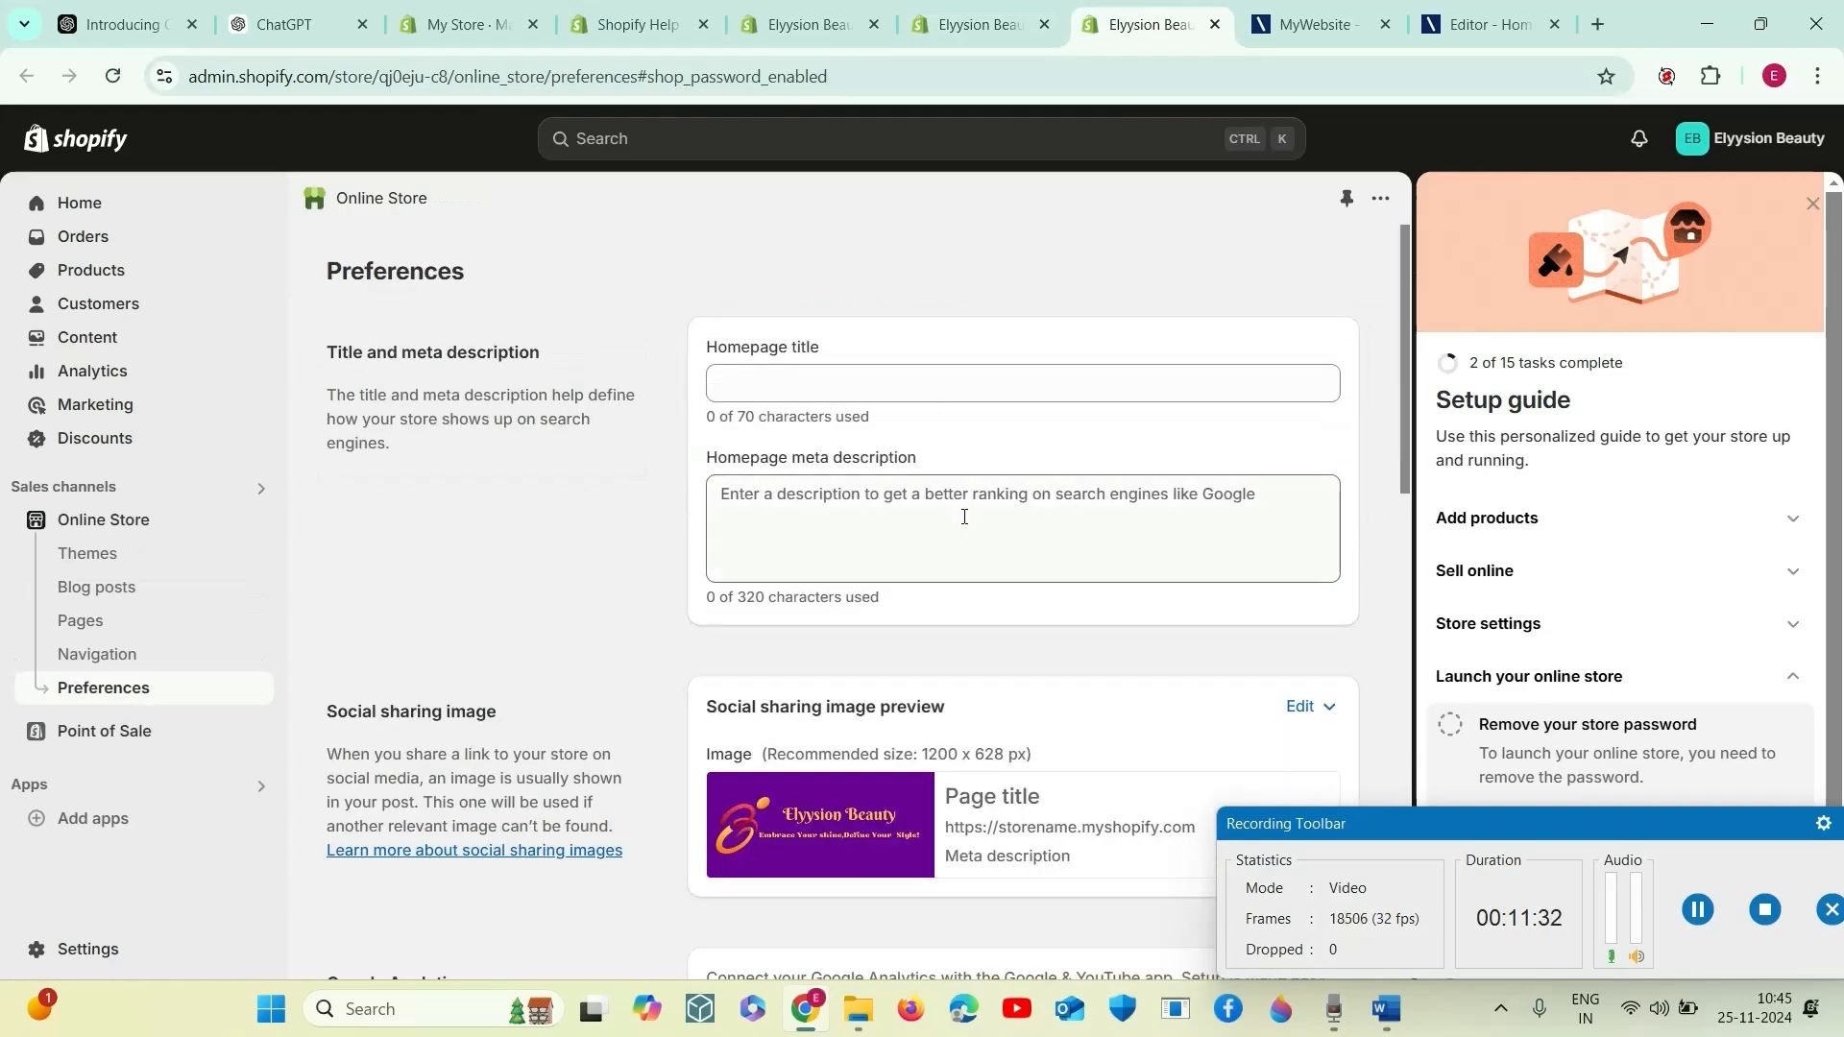
- Set the homepage title to "Elyysion Beauty – Makeup That Enhances, Not Masks"
click(815, 382)
scroll(828, 440, down, 8)
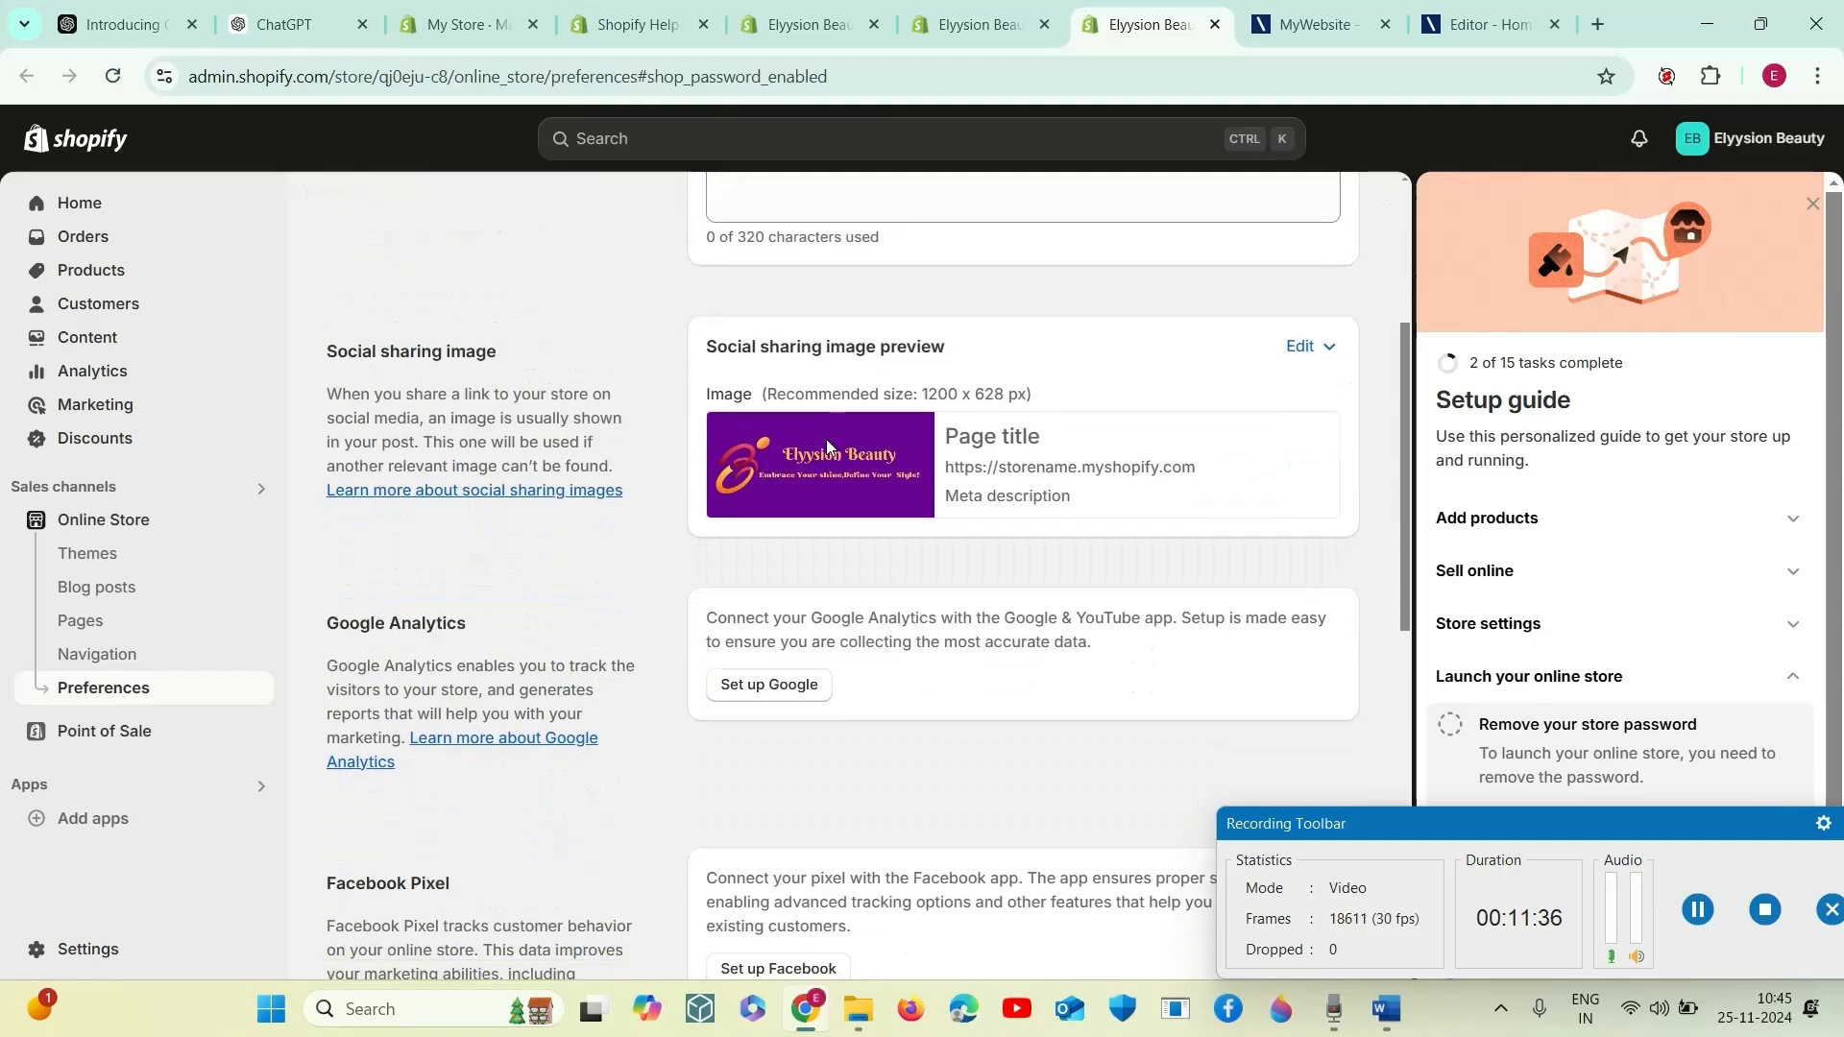
scroll(832, 452, up, 8)
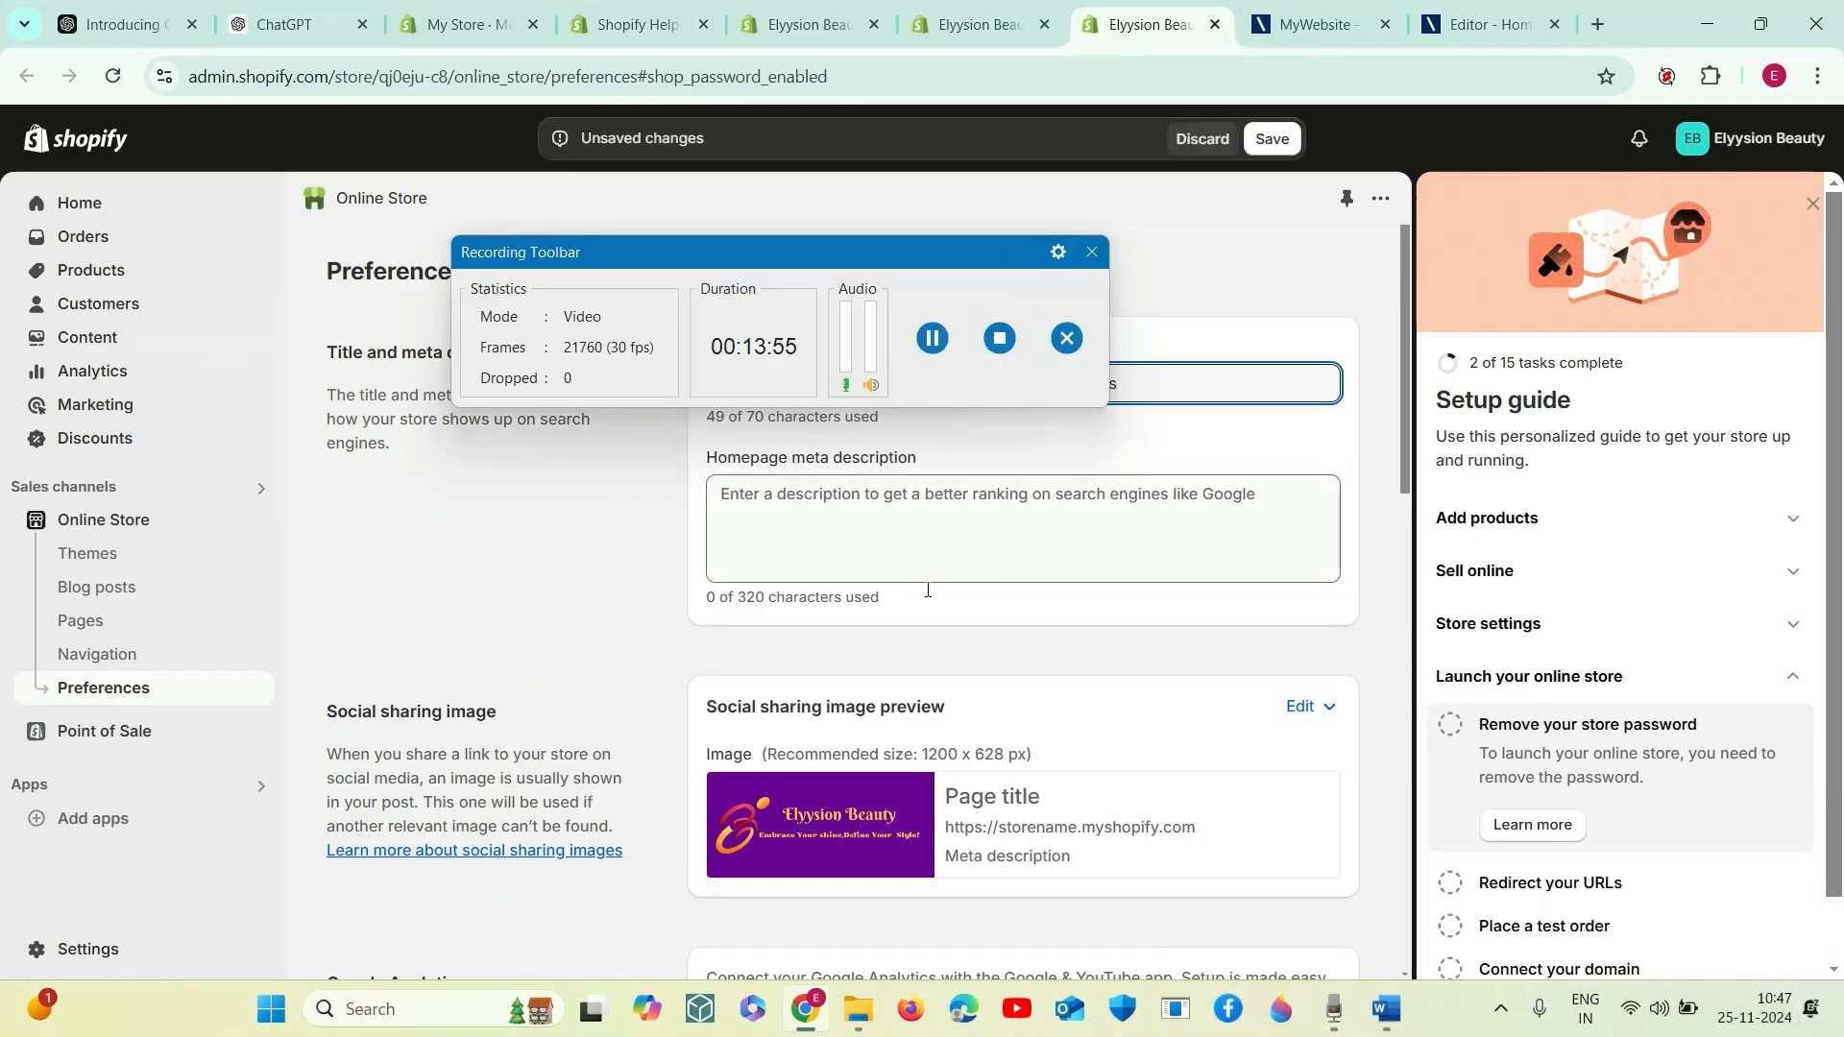
- Paste the homepage meta description beginning "Elyysion Beauty offers high-quality makeup products" and save the online store preferences
click(786, 501)
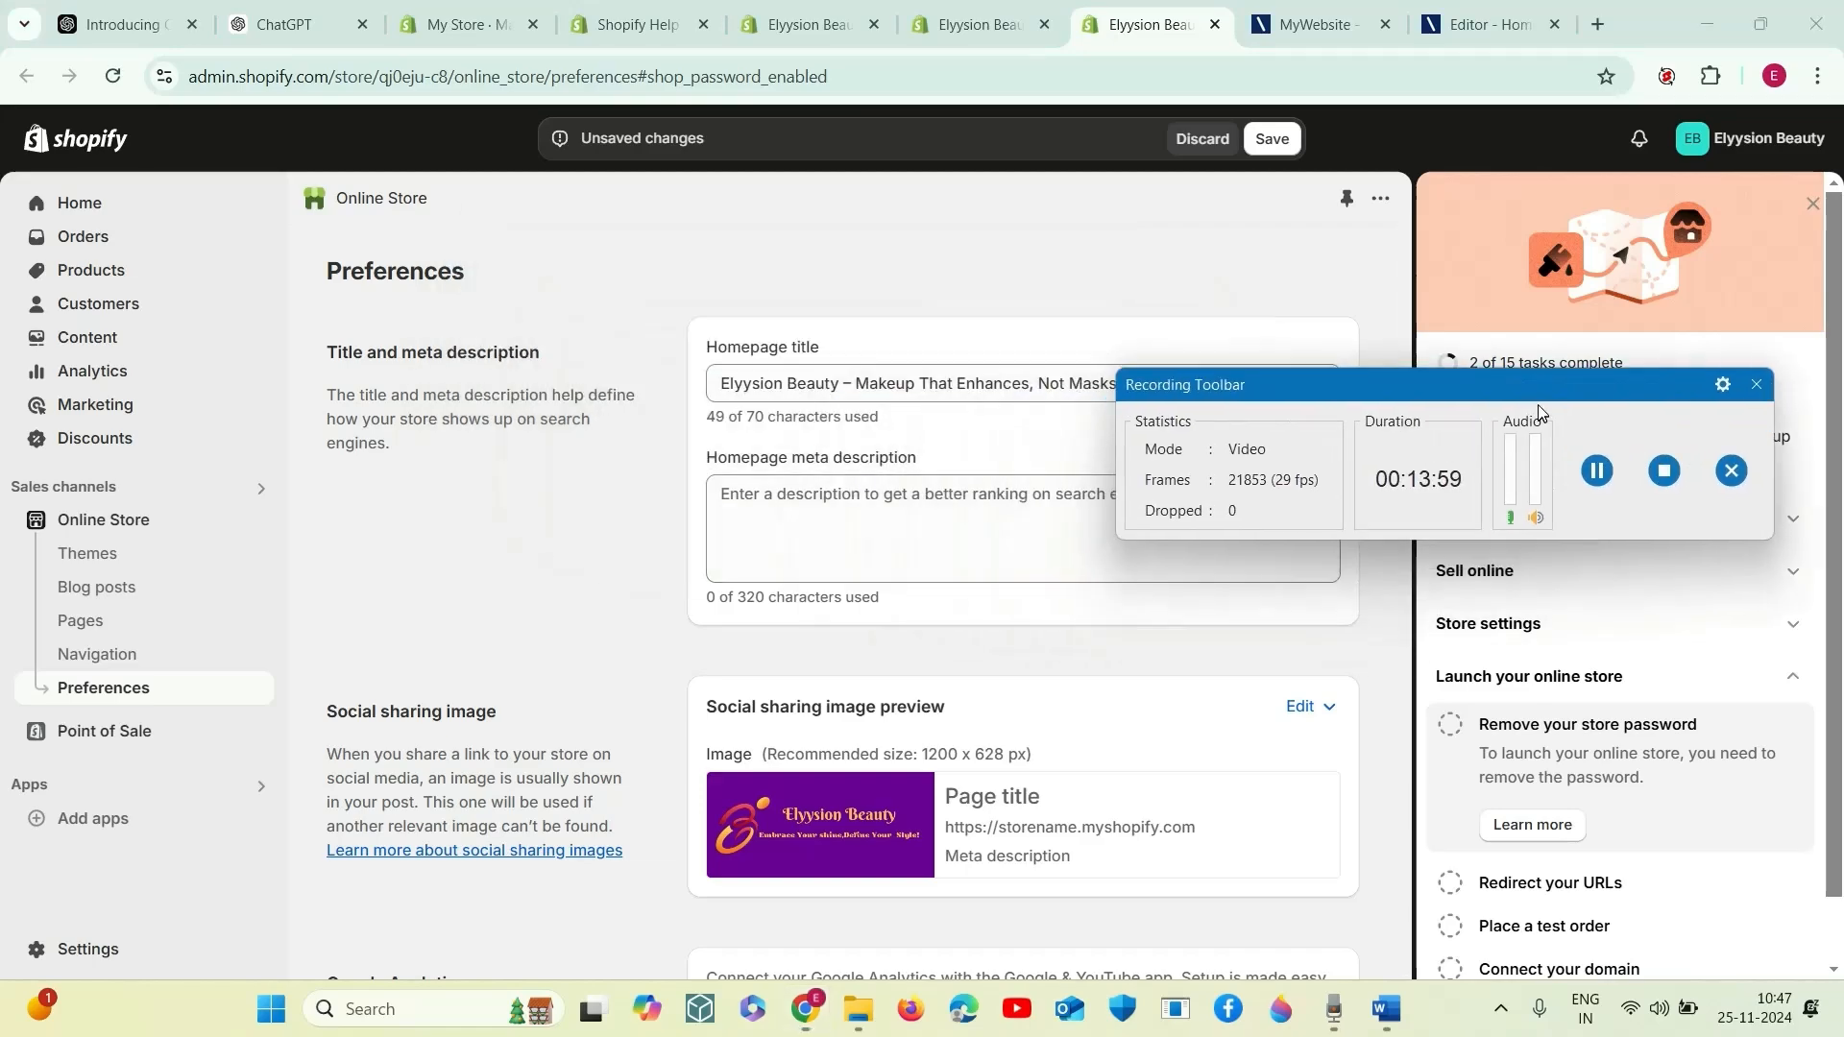
key(ctrl+v)
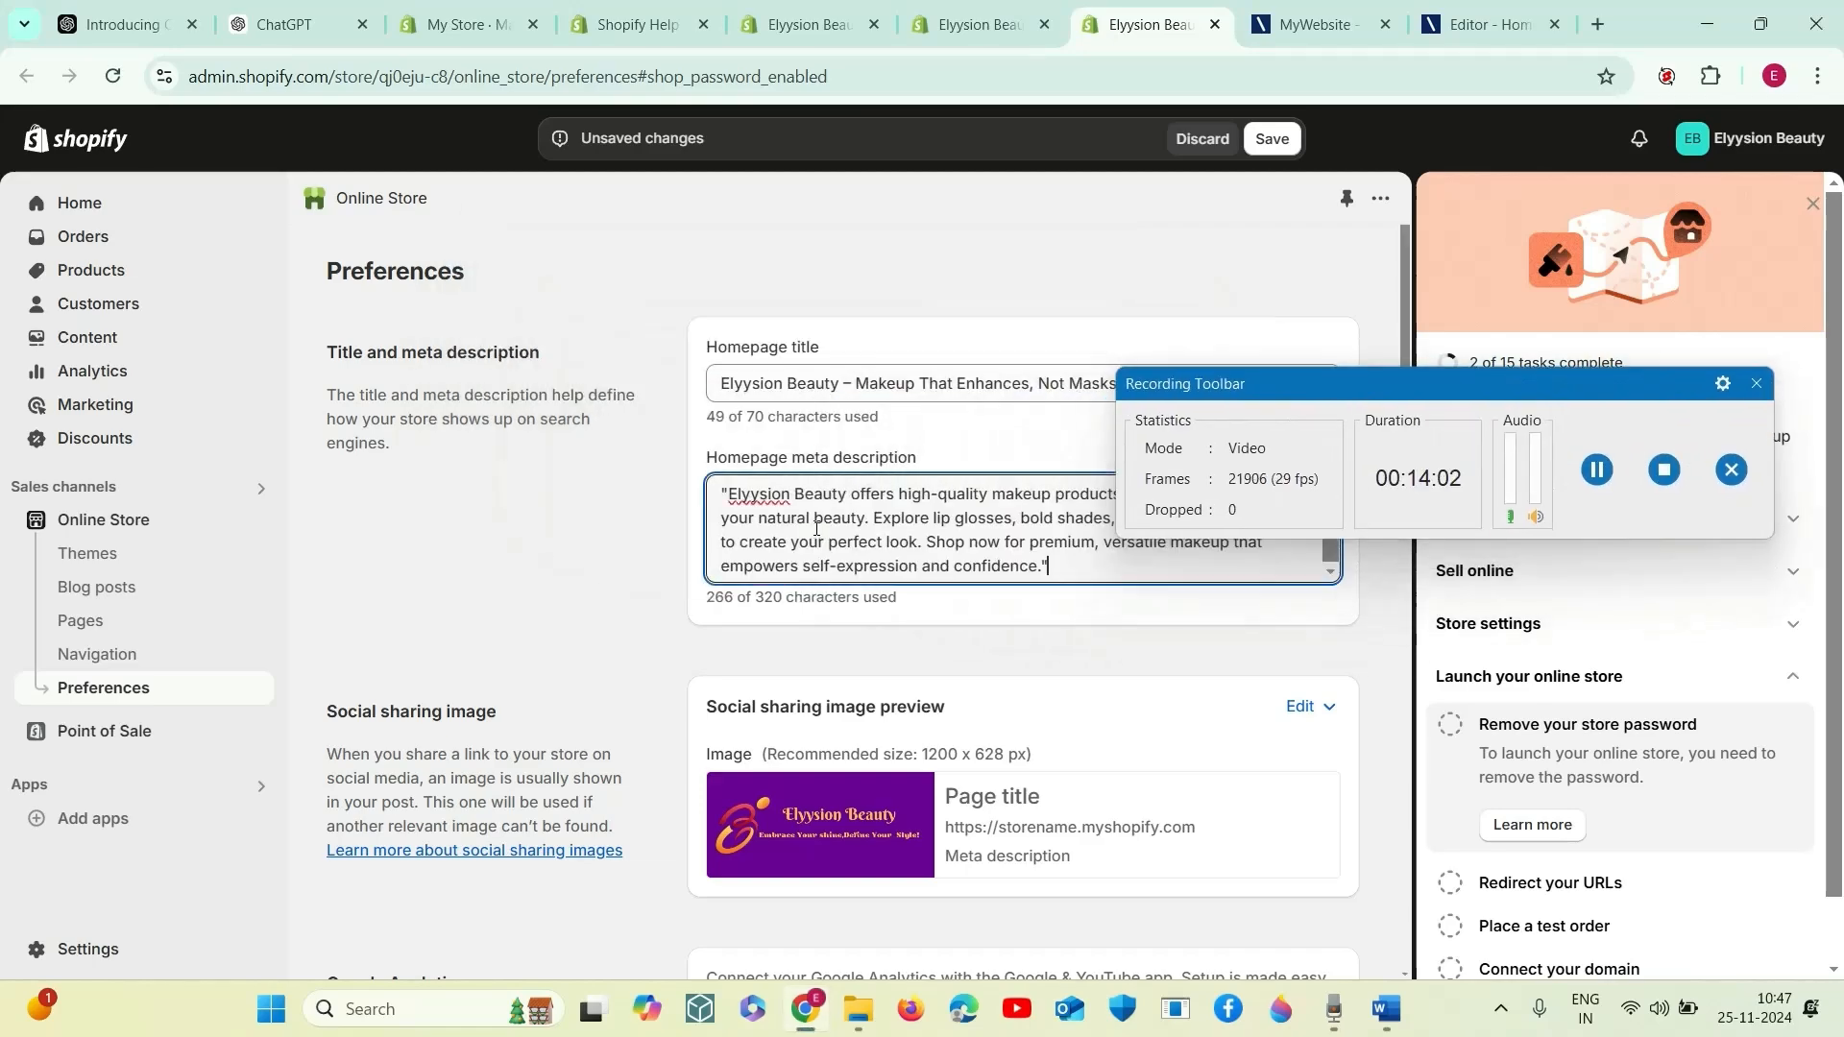
scroll(825, 631, down, 5)
scroll(823, 649, down, 2)
scroll(823, 648, up, 7)
scroll(823, 649, up, 1)
click(1273, 139)
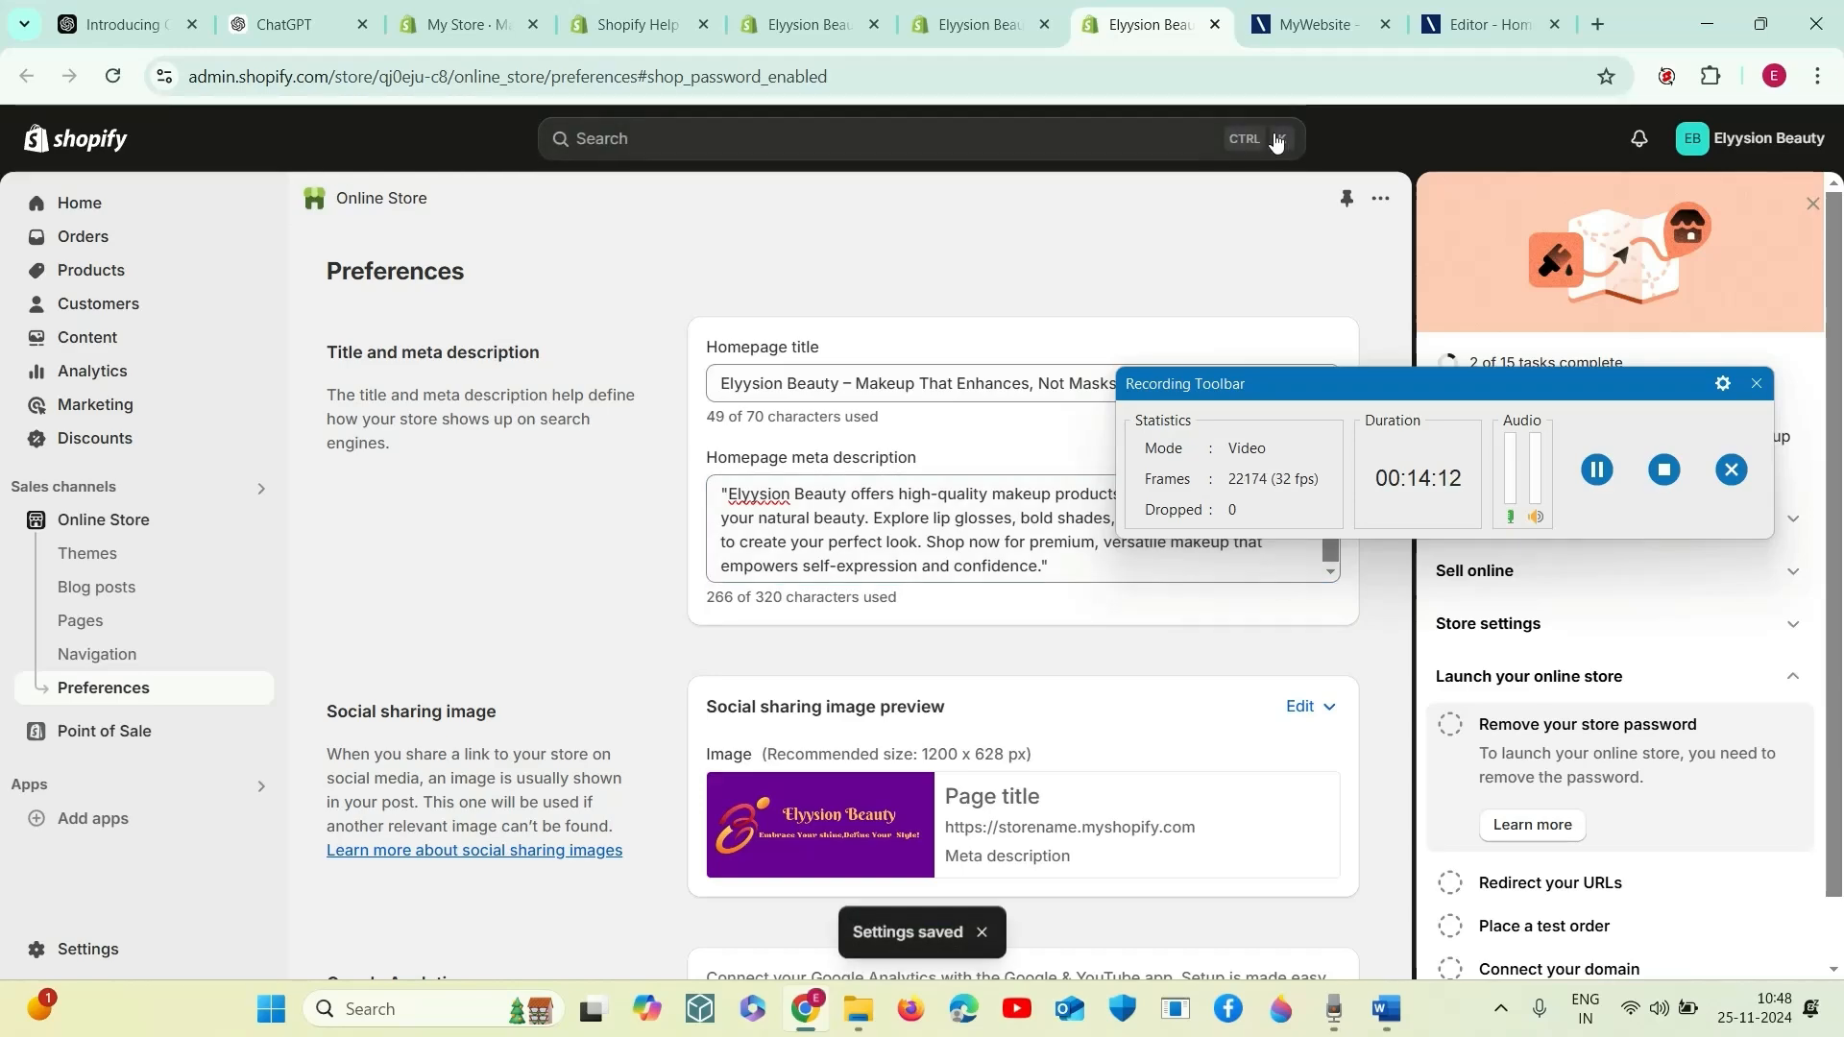
- Open the help article for the "Remove your store password" task and close the four surplus Shopify tabs
click(1548, 826)
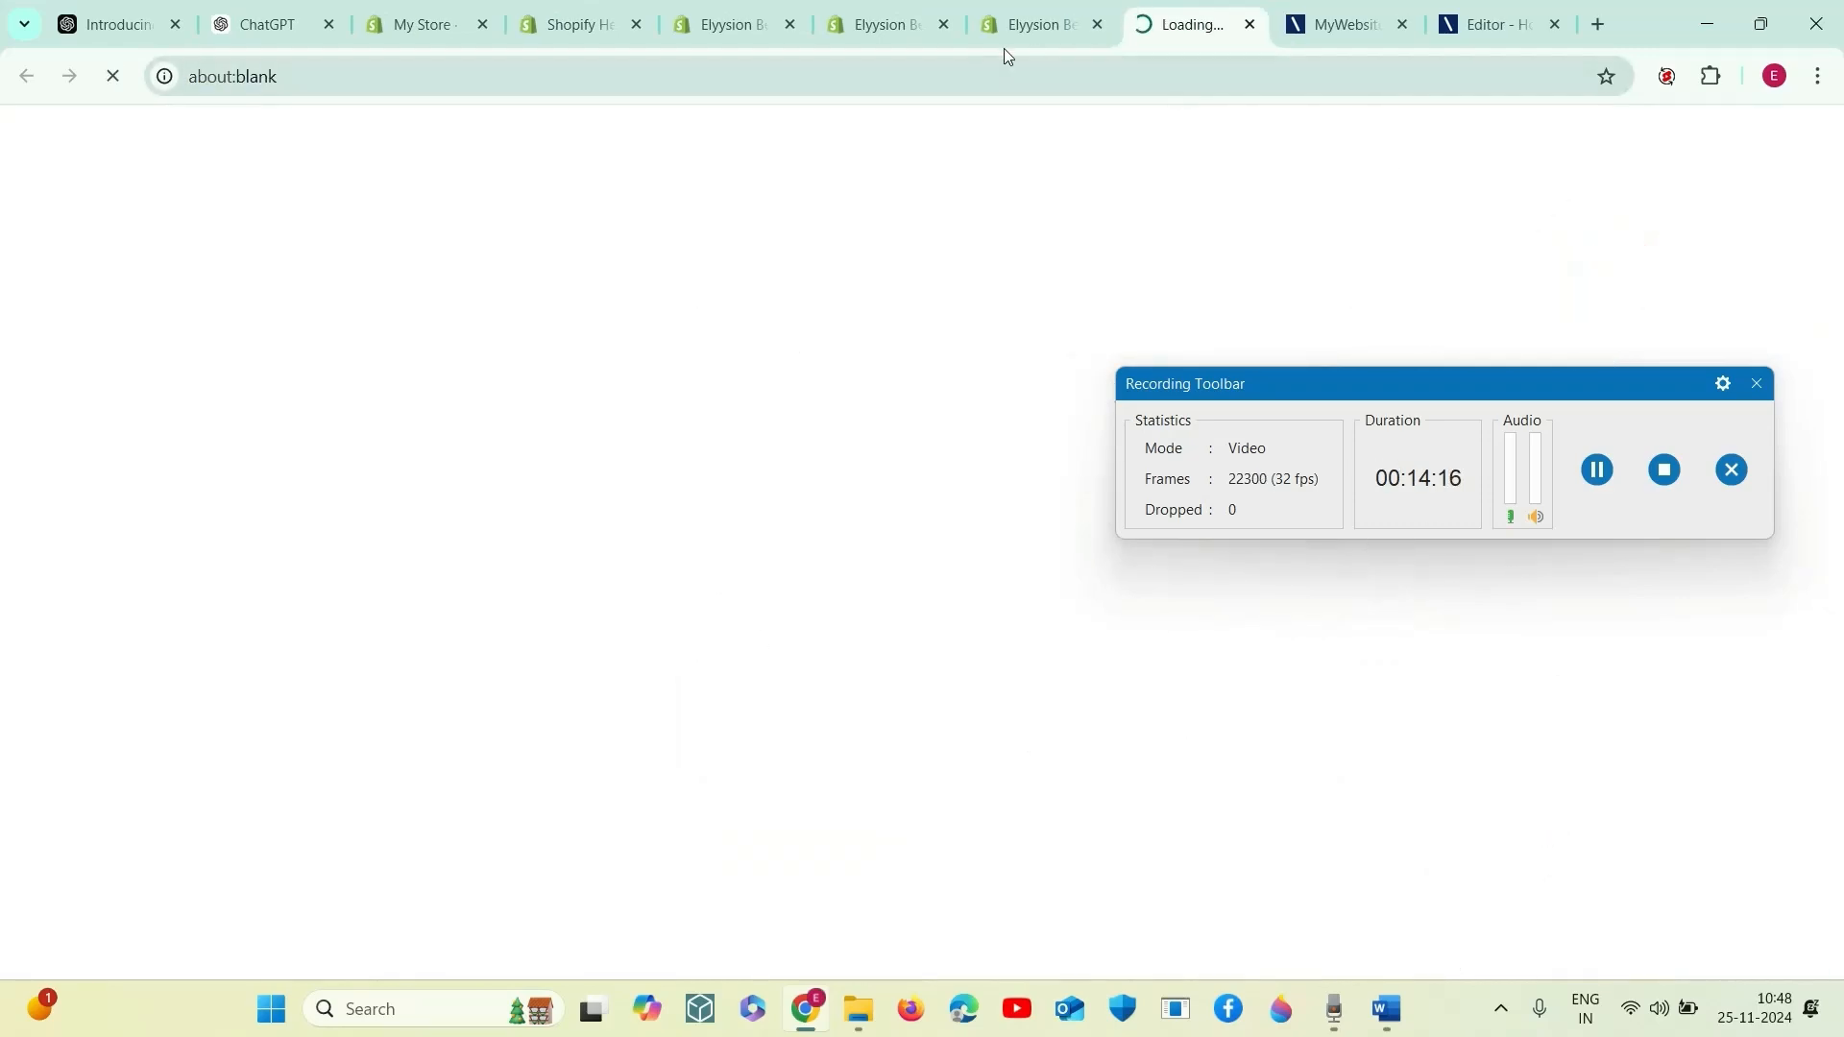
click(944, 25)
click(790, 26)
click(636, 25)
click(490, 27)
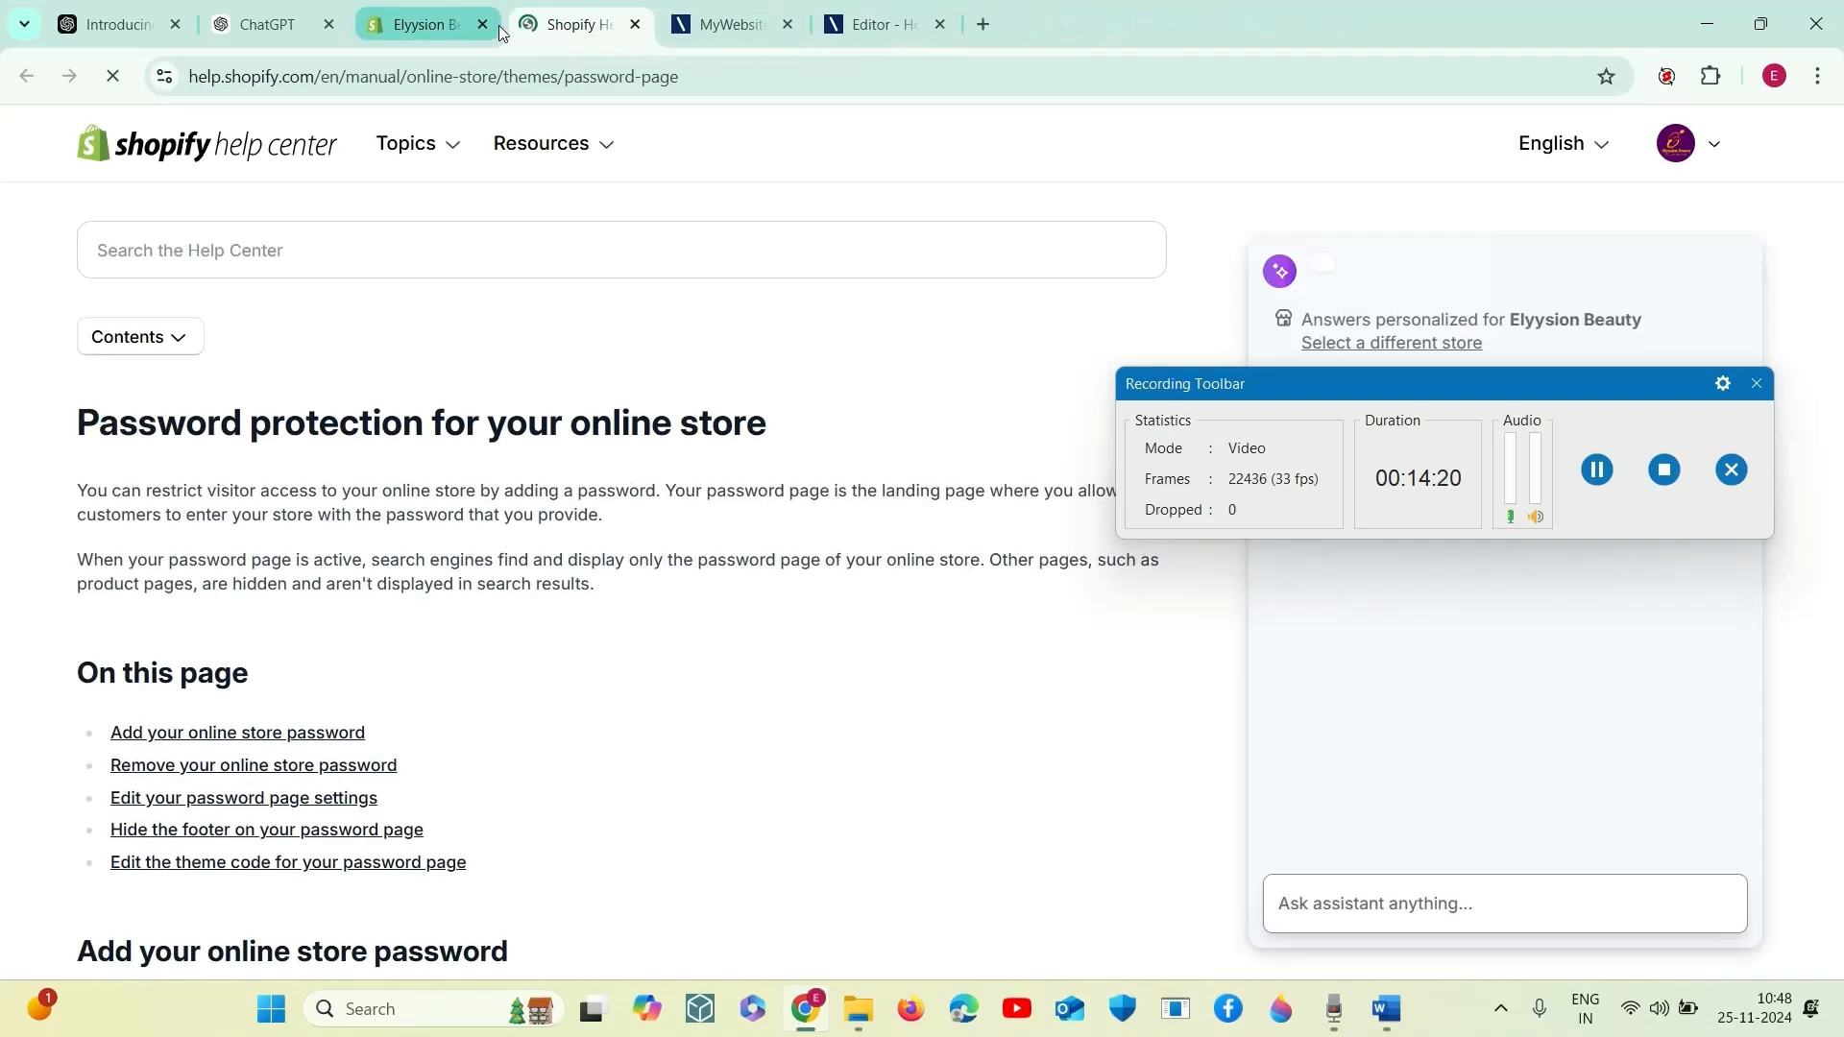
- Look through the Help Center article on password protection for the online store
scroll(535, 634, down, 3)
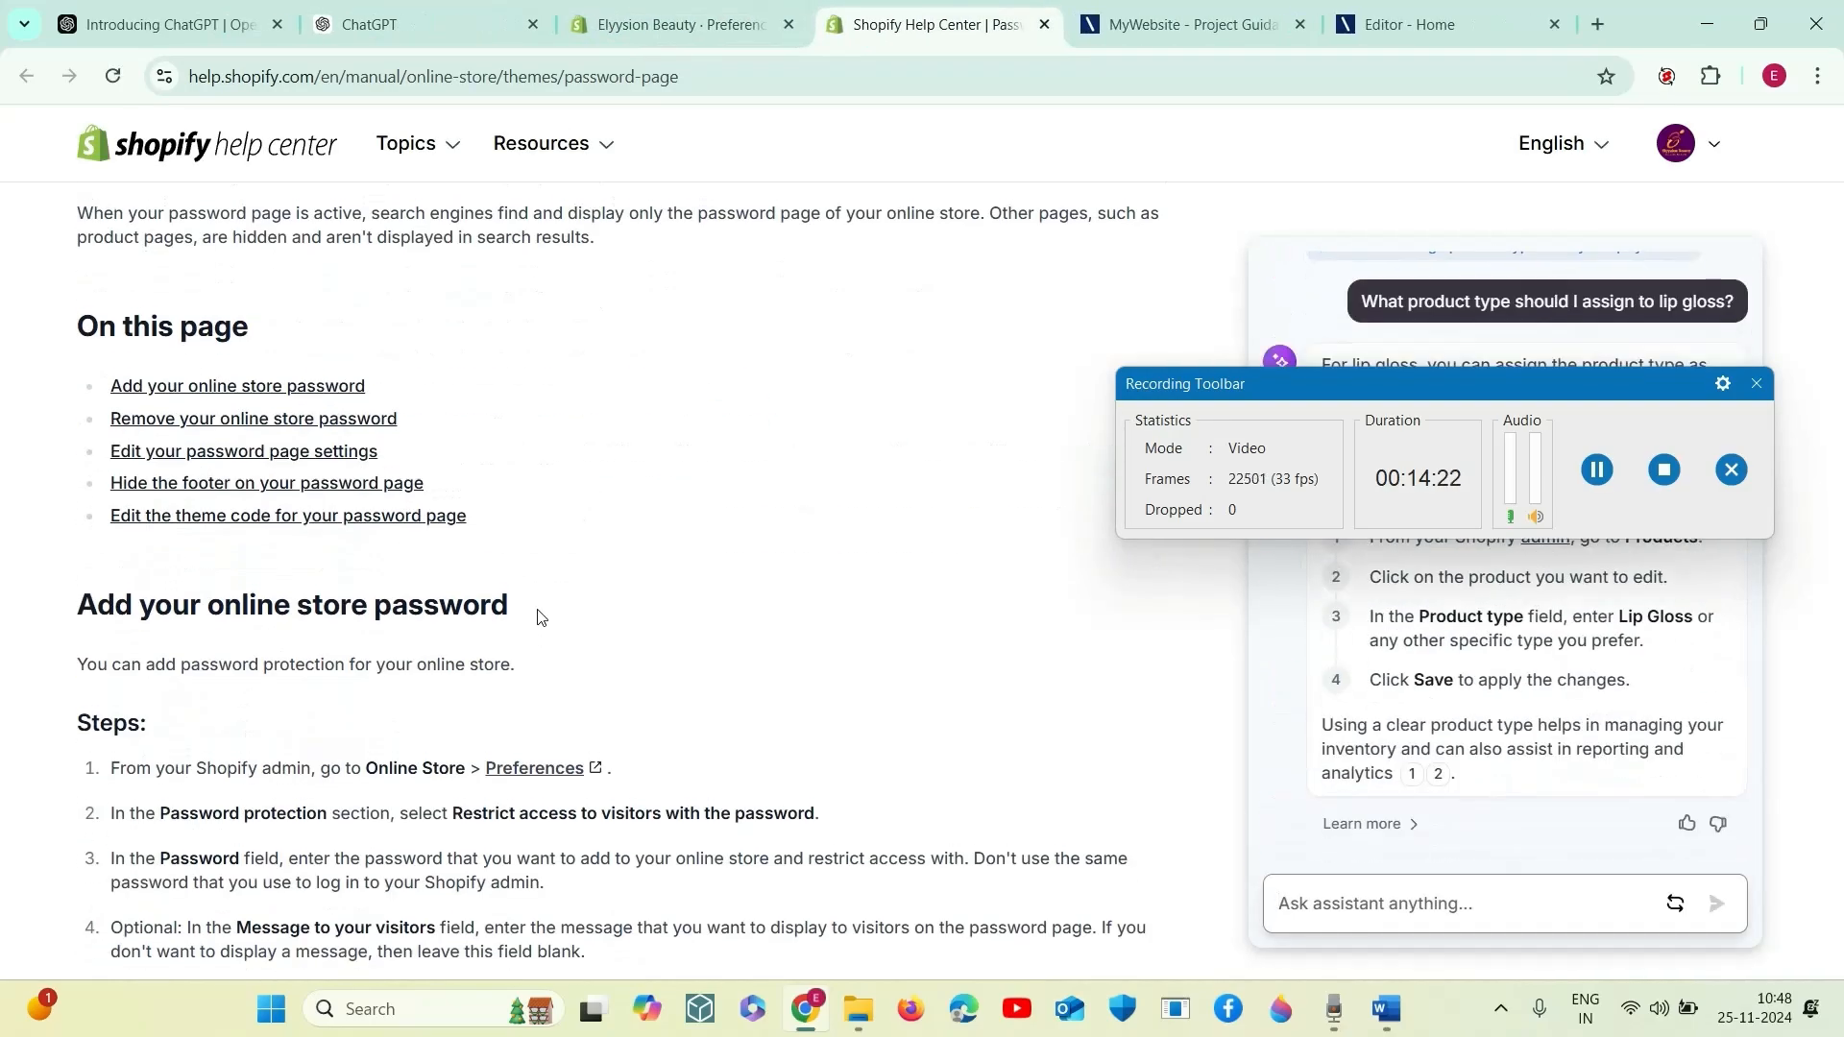
scroll(538, 618, up, 2)
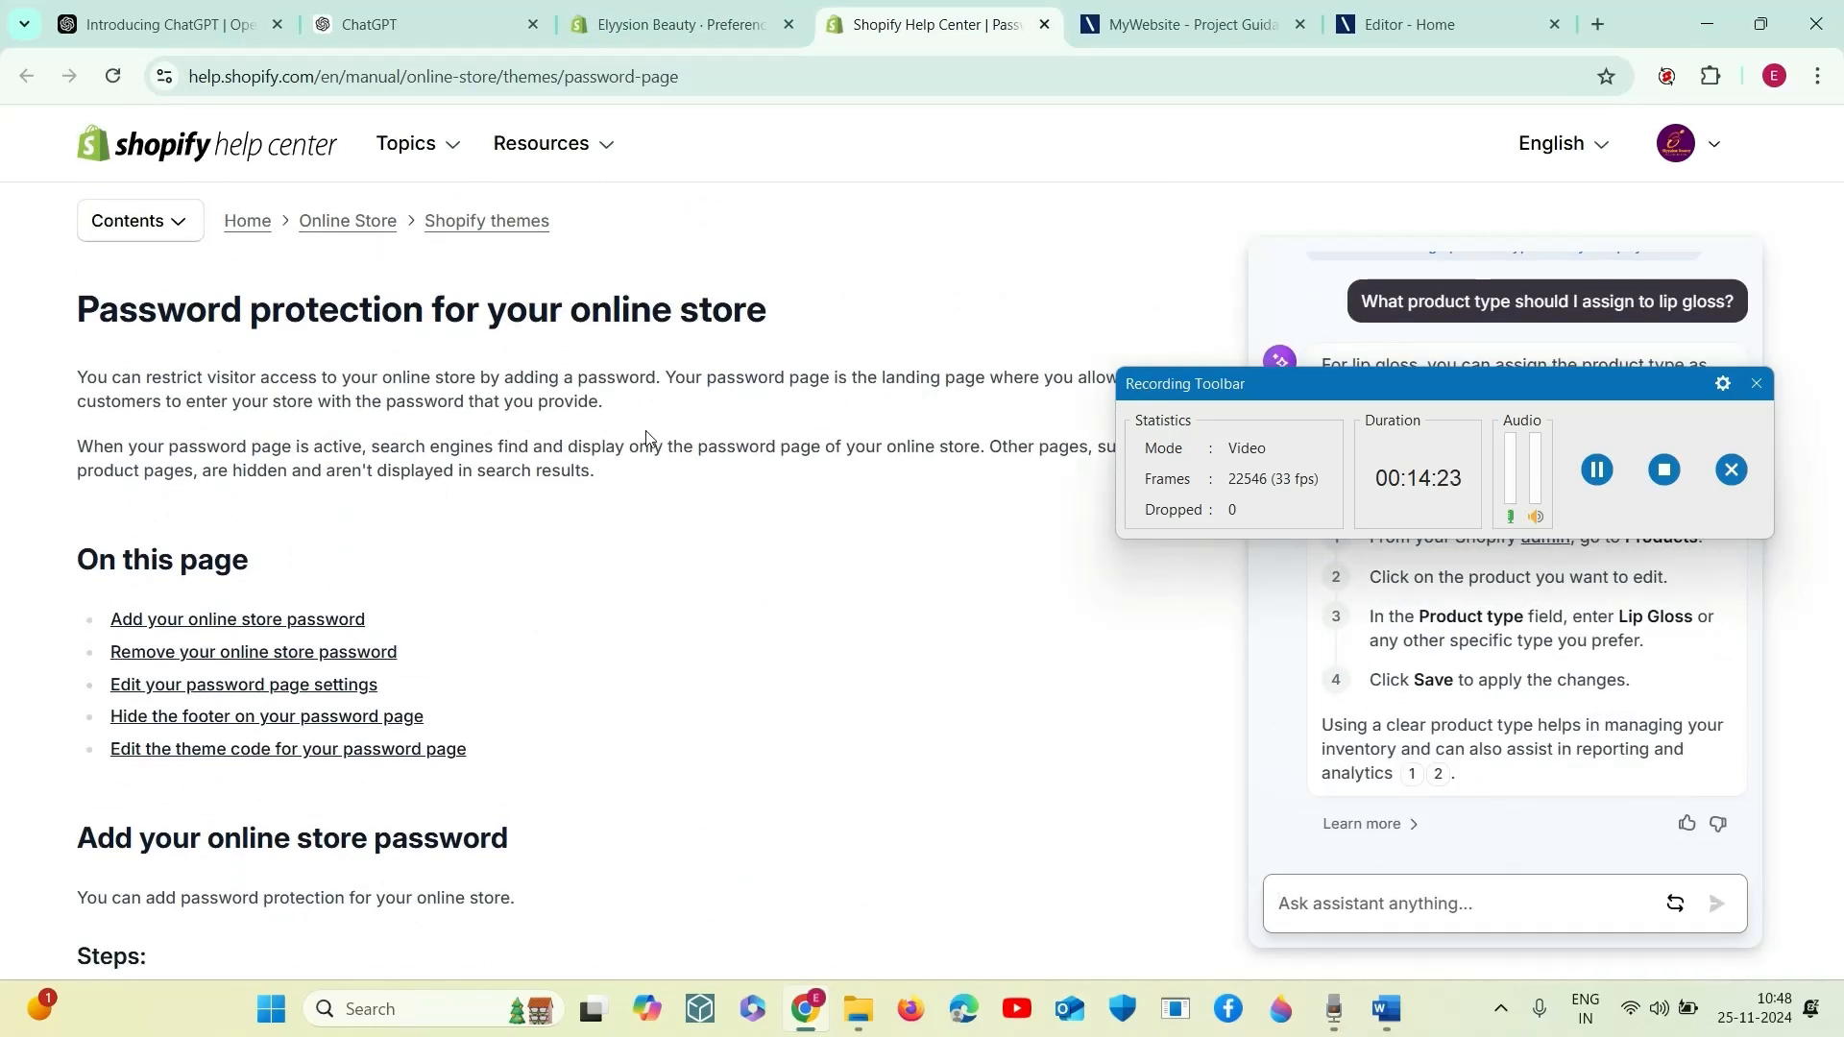
drag(1137, 413, 1212, 514)
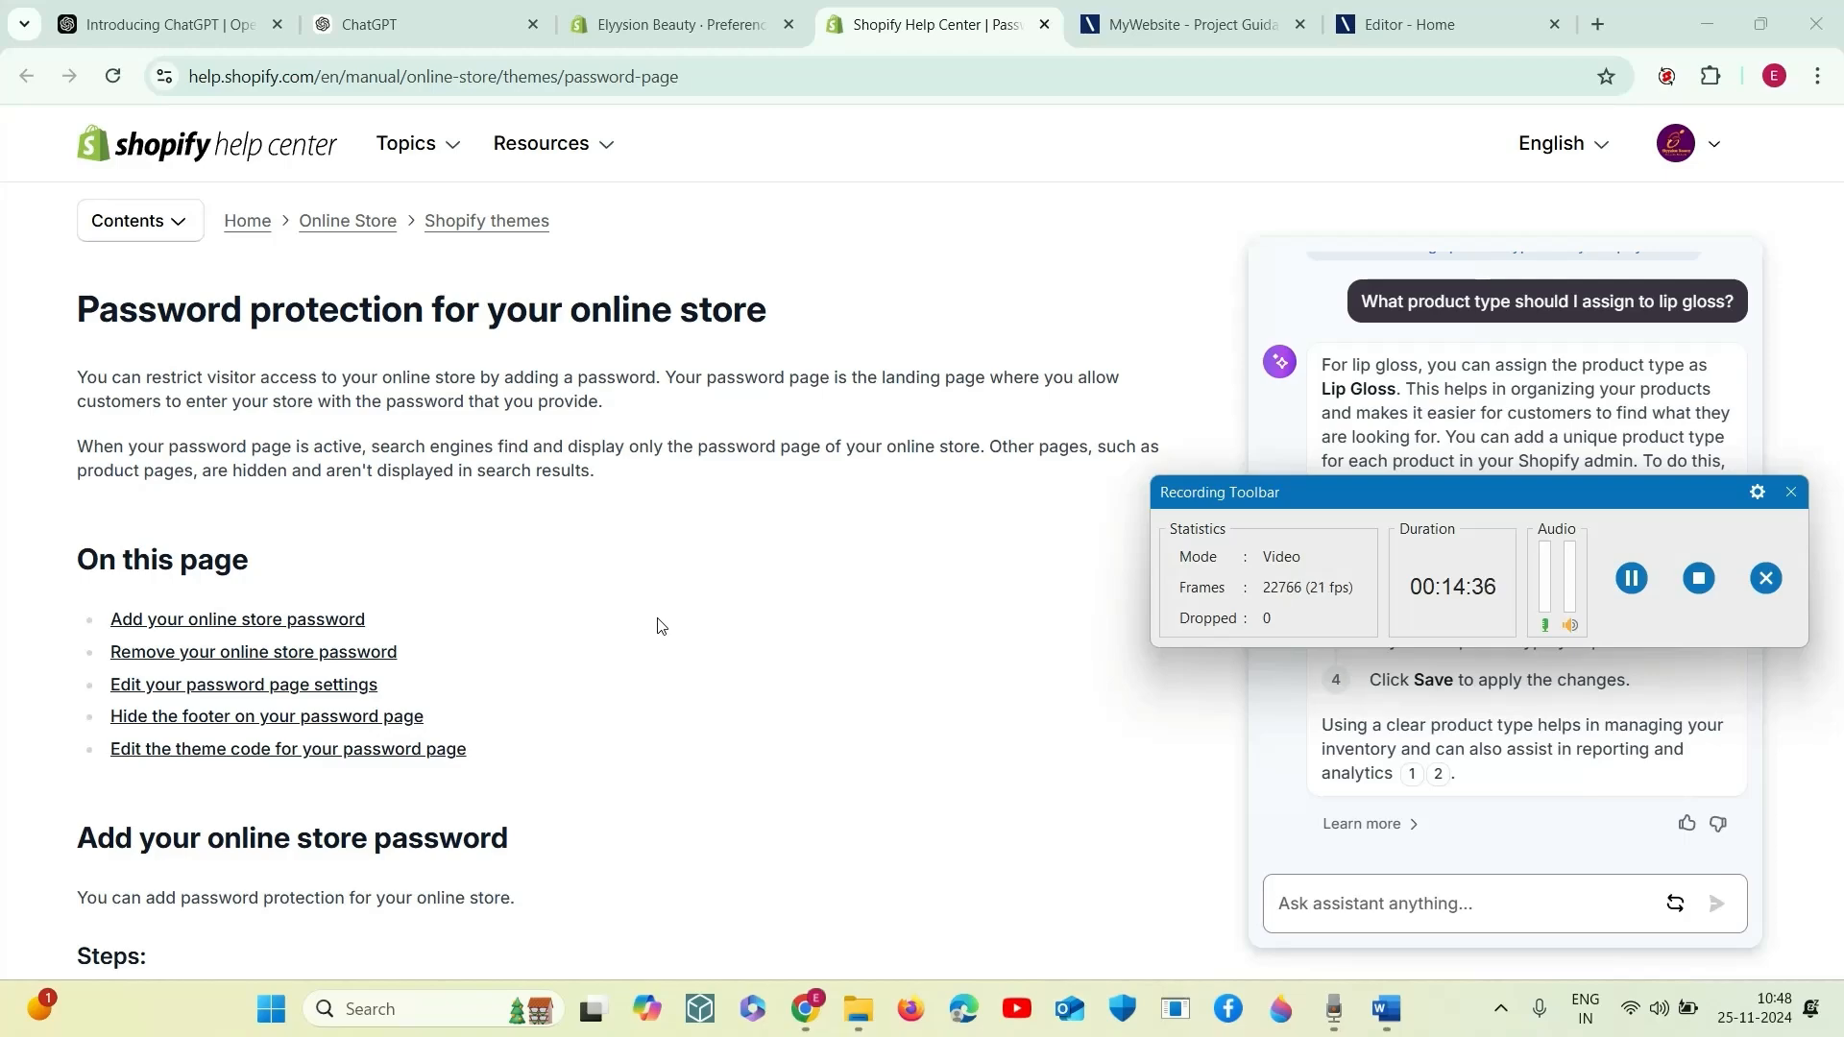
- Read the help article's introduction, its list of sections and the steps for adding an online store password
scroll(659, 625, down, 4)
scroll(659, 626, up, 1)
scroll(658, 626, down, 3)
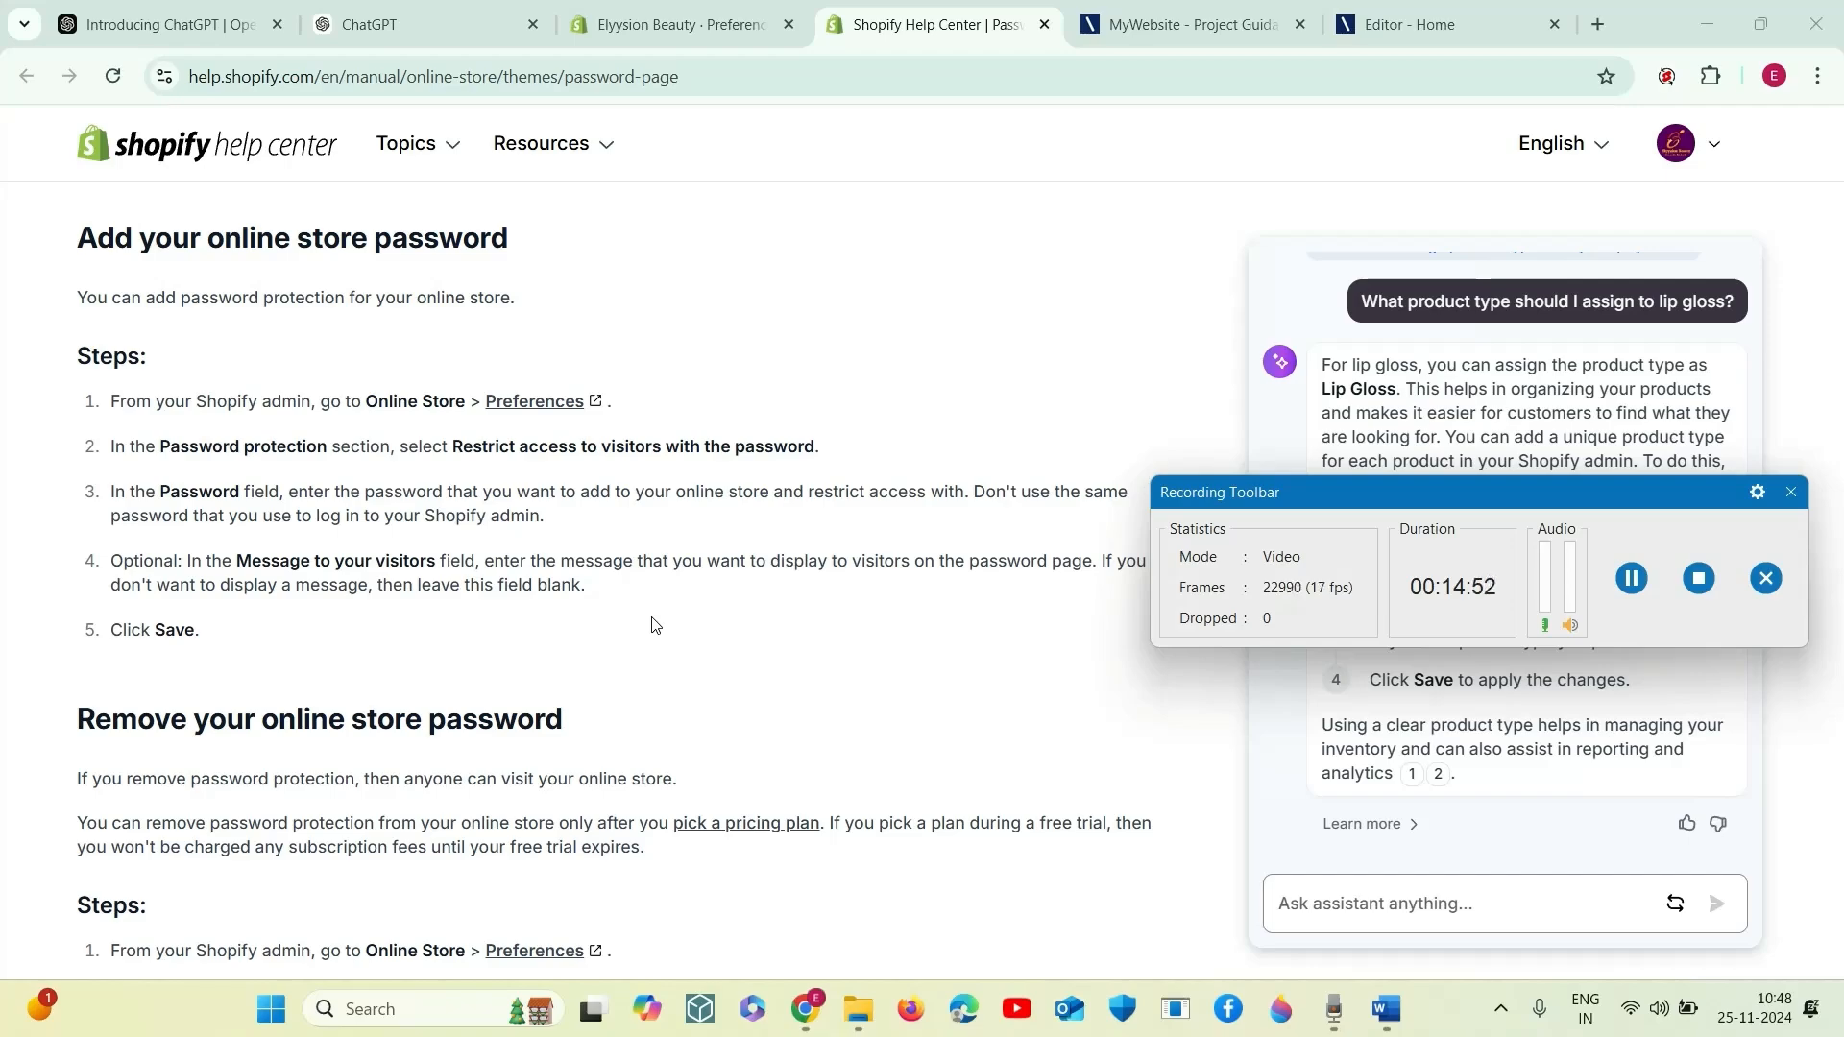
drag(1418, 526, 1281, 676)
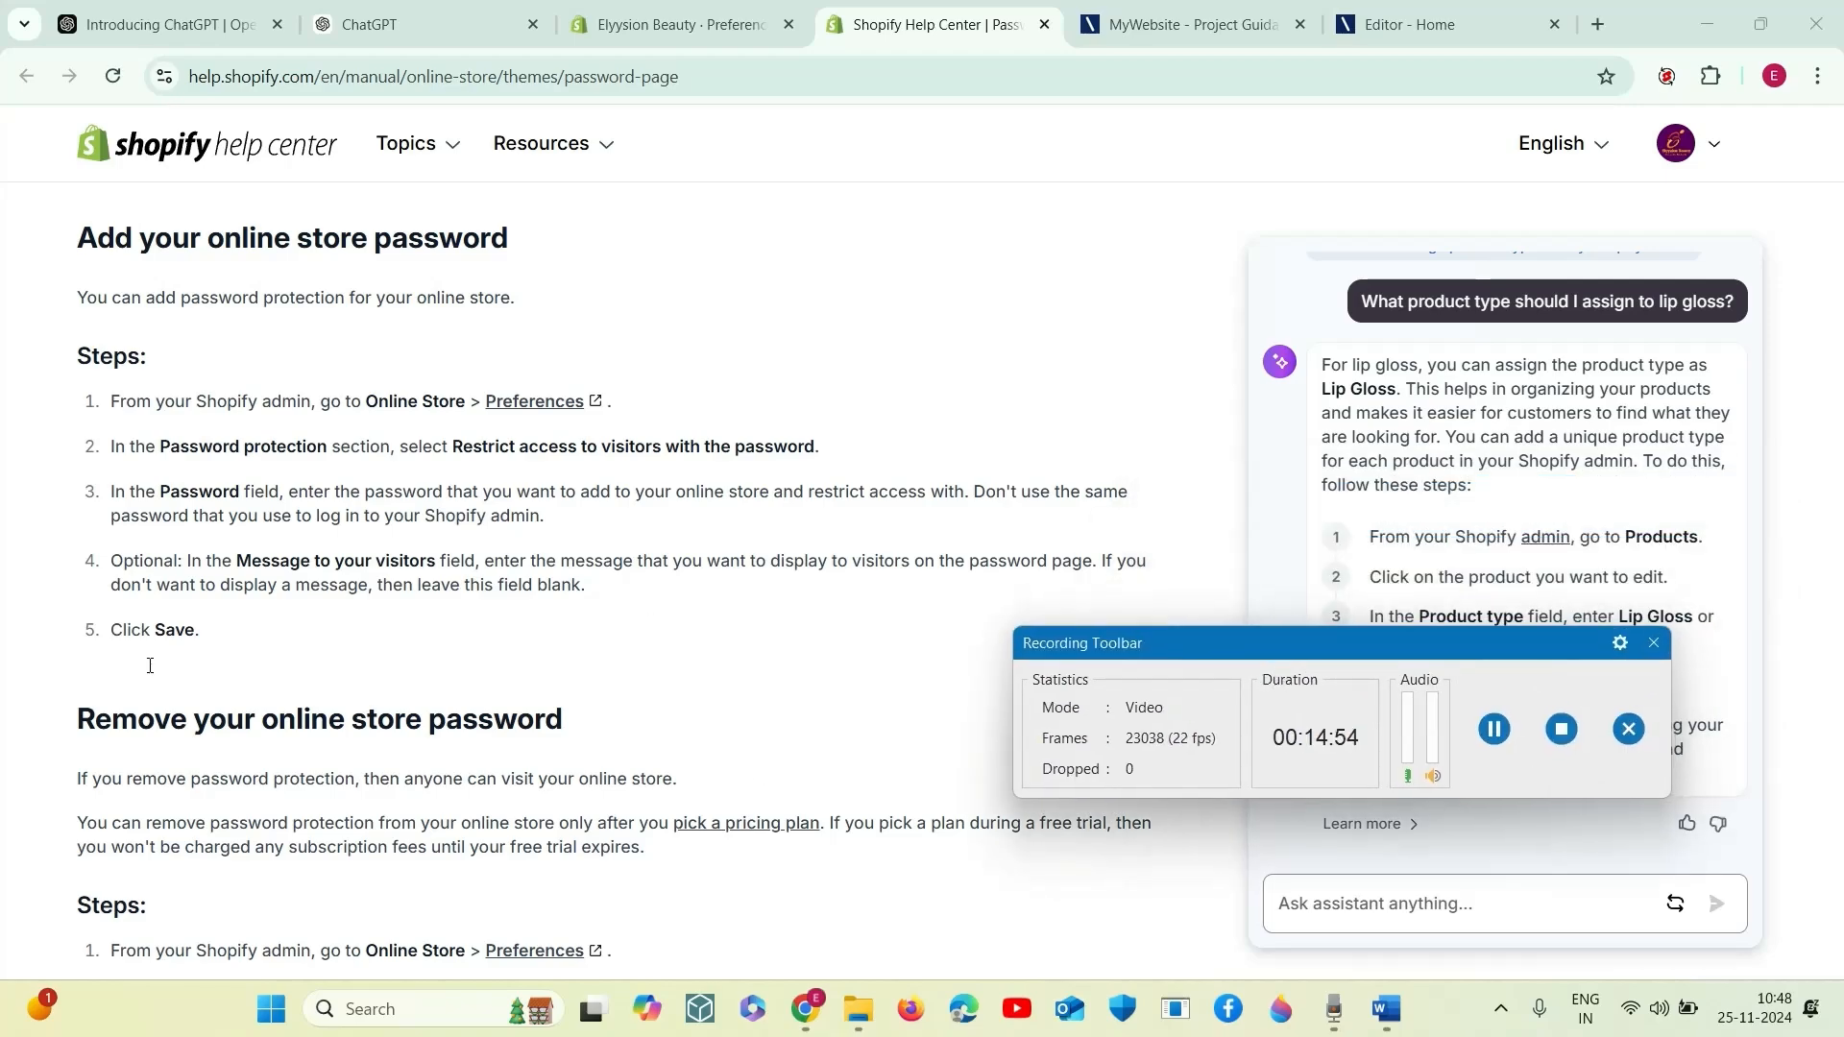
scroll(268, 507, up, 7)
scroll(259, 610, down, 3)
scroll(262, 603, up, 1)
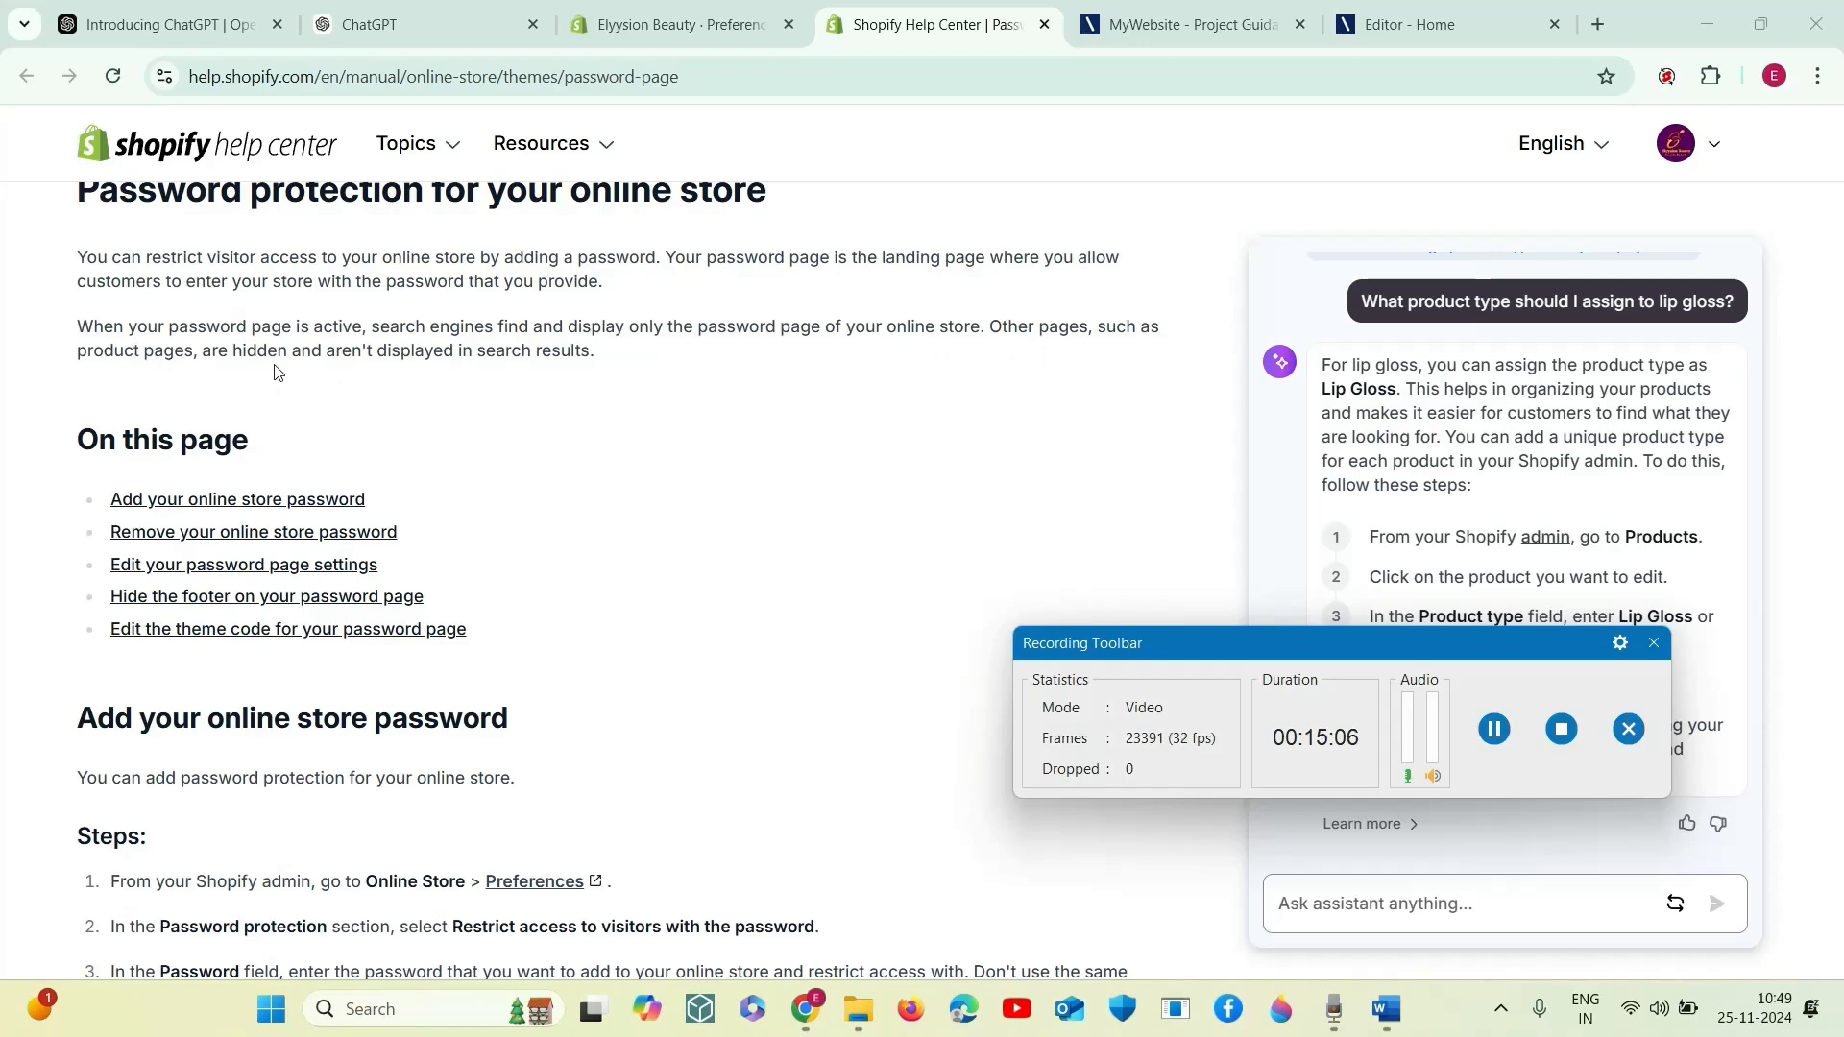
scroll(504, 409, down, 3)
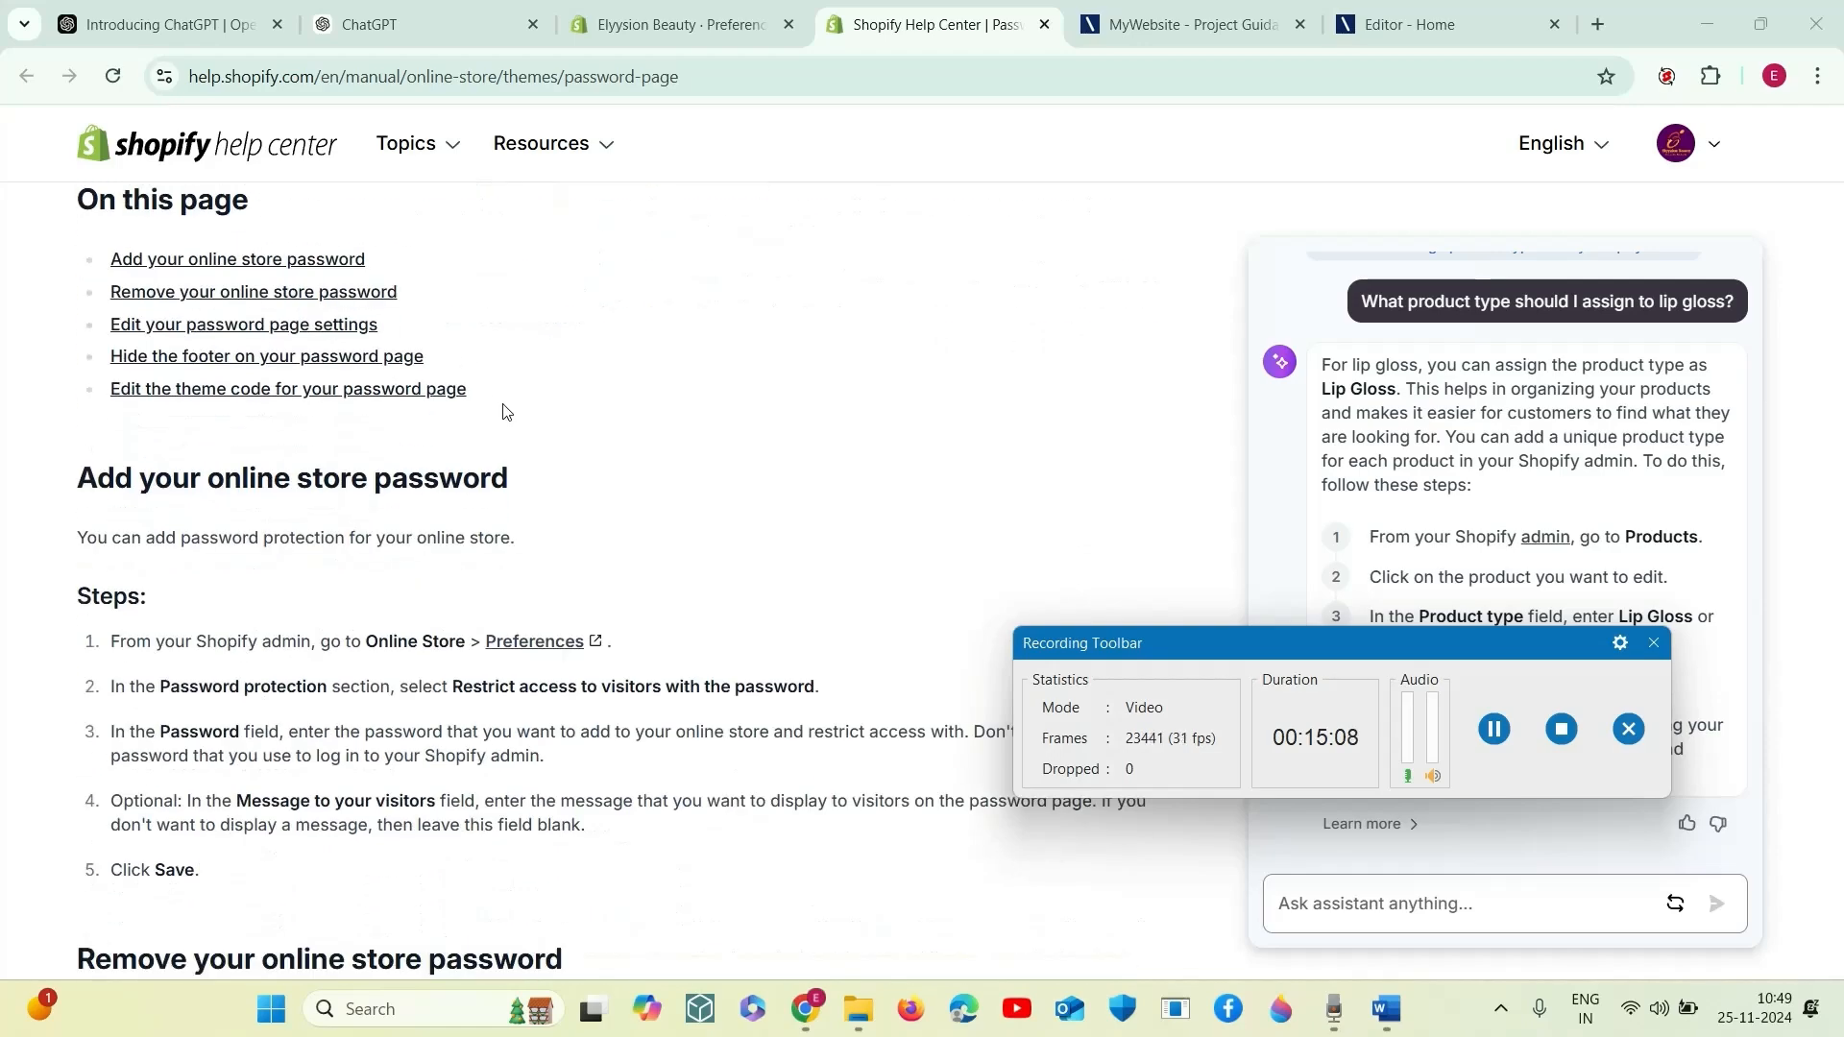
scroll(503, 413, up, 1)
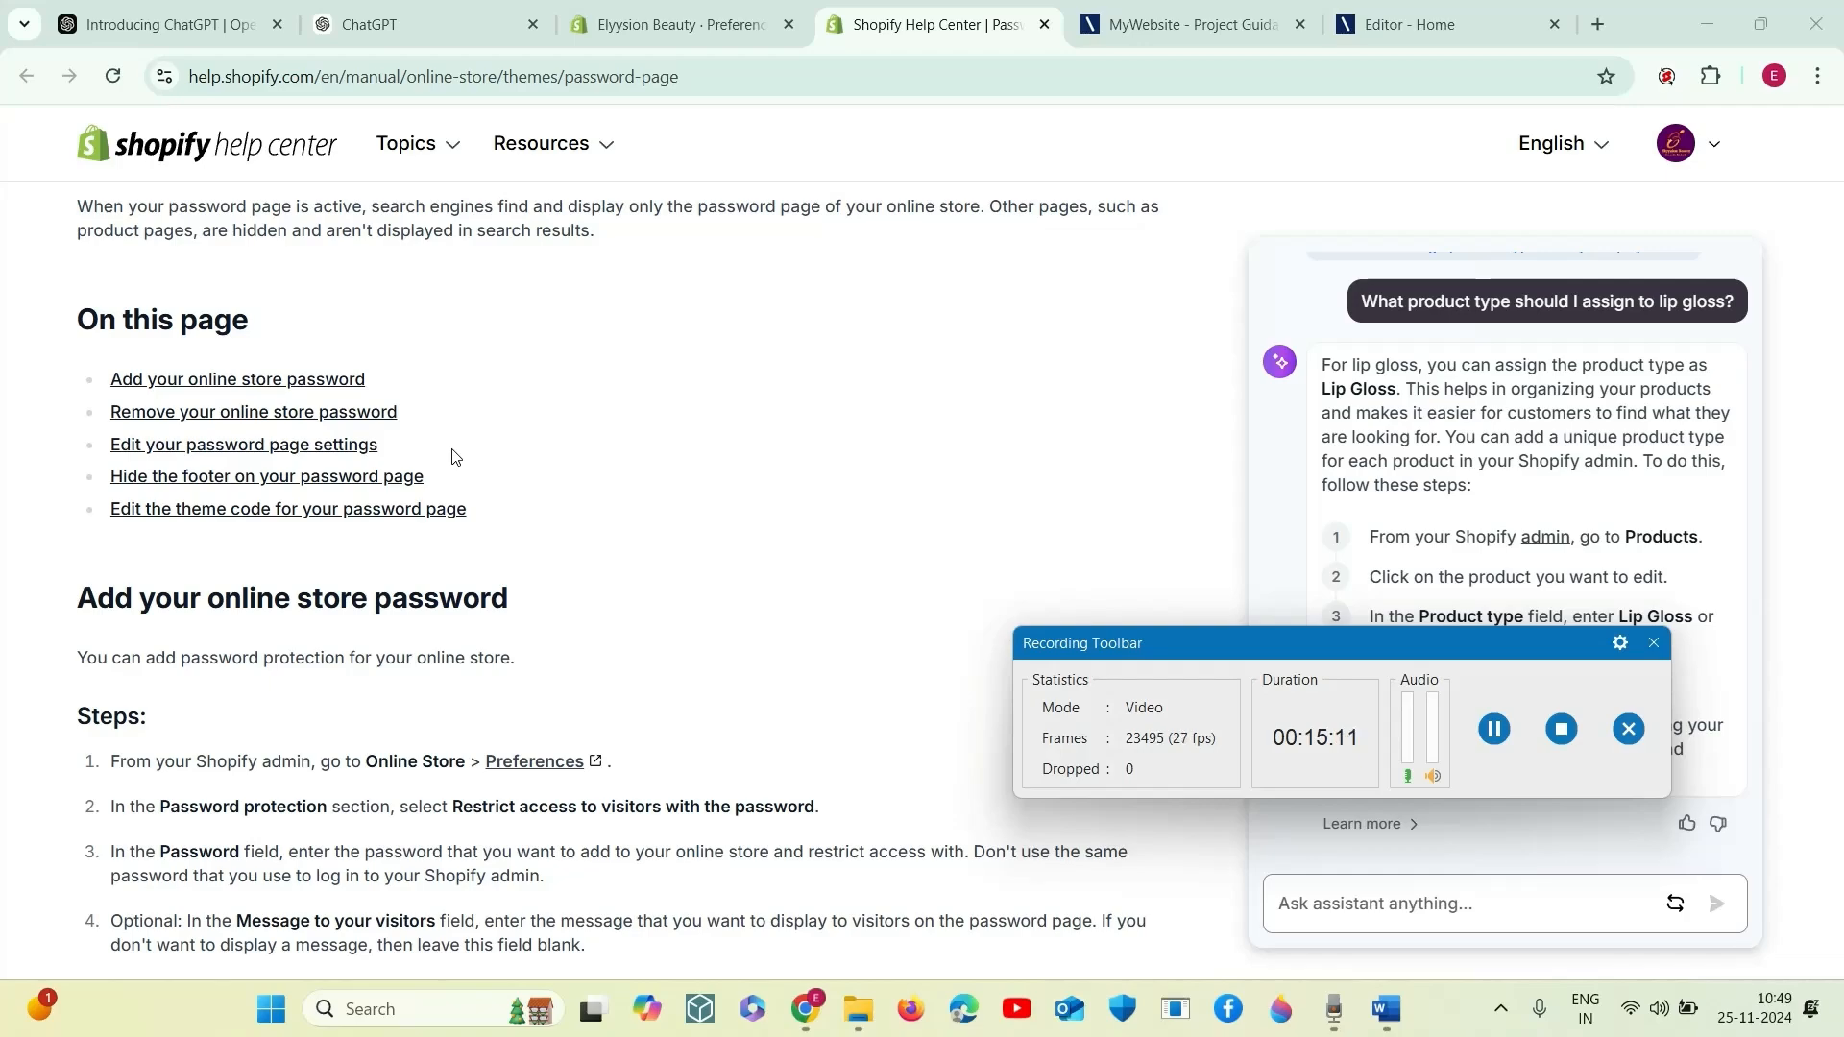
scroll(455, 457, down, 1)
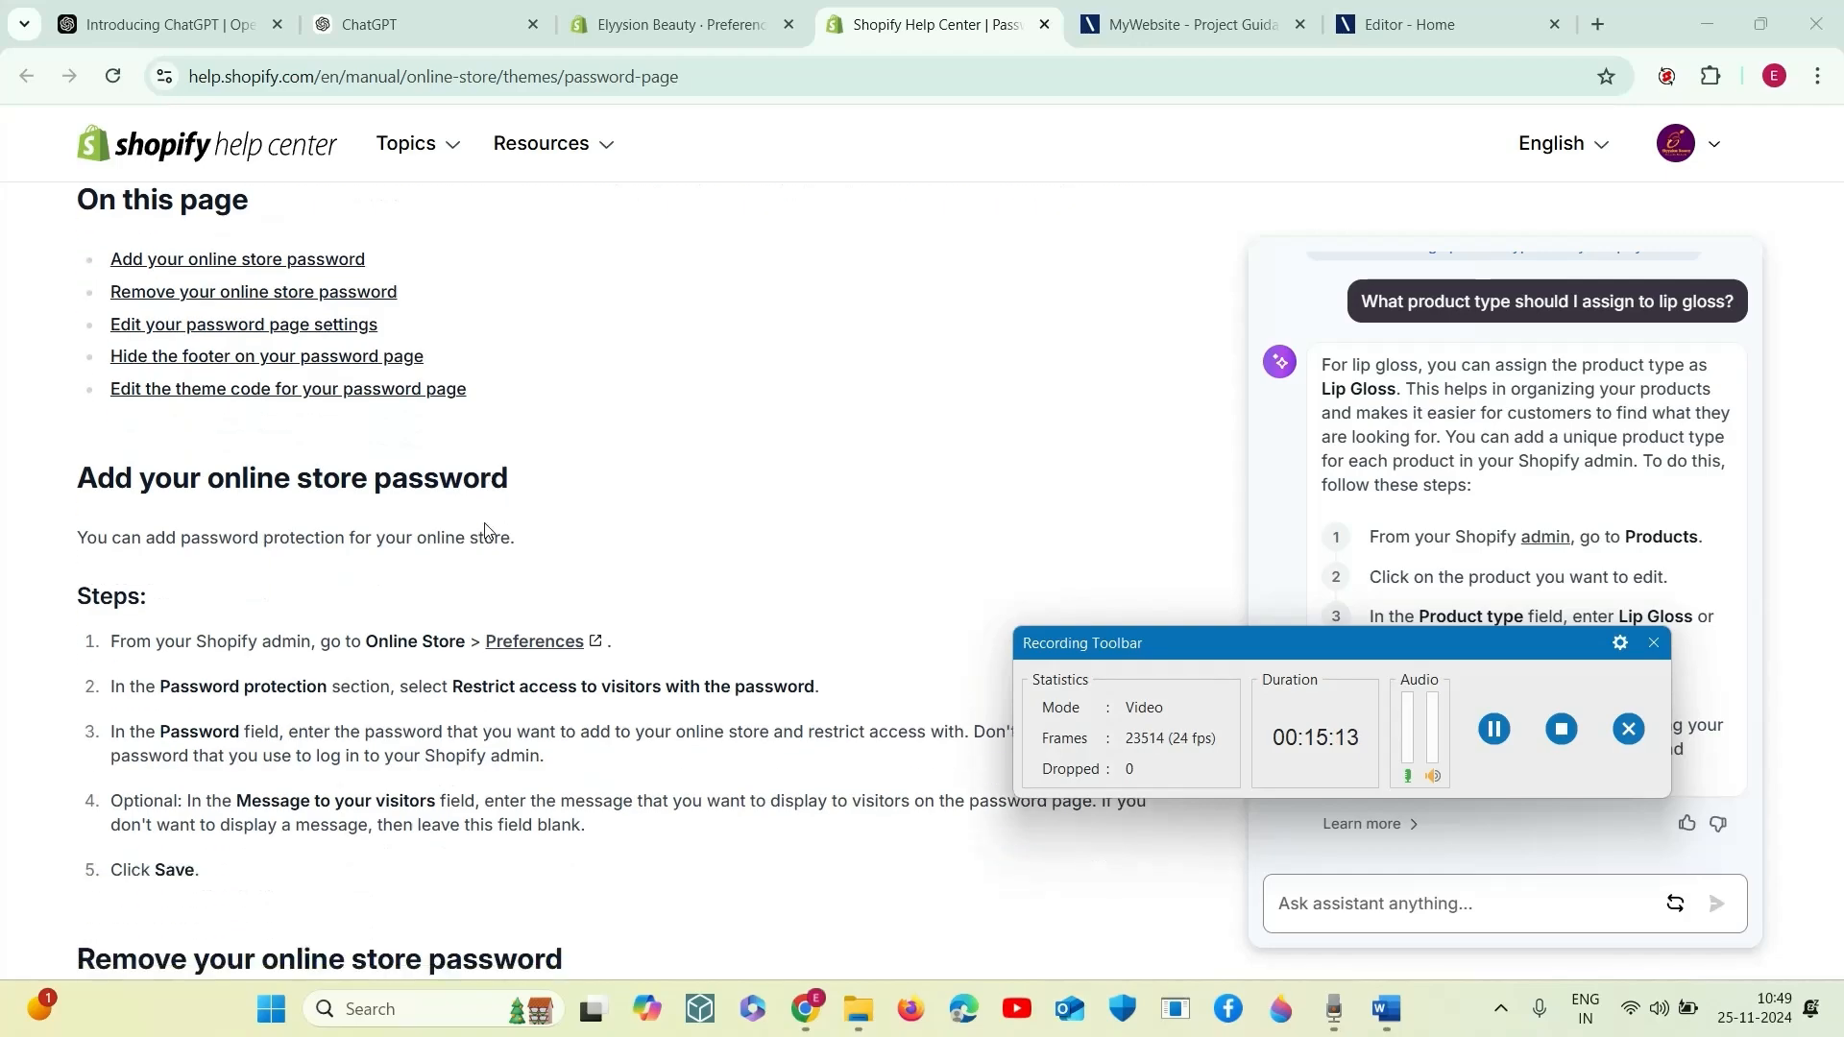
- Go to the article's "Remove your online store password" section and read its requirements and steps
click(370, 308)
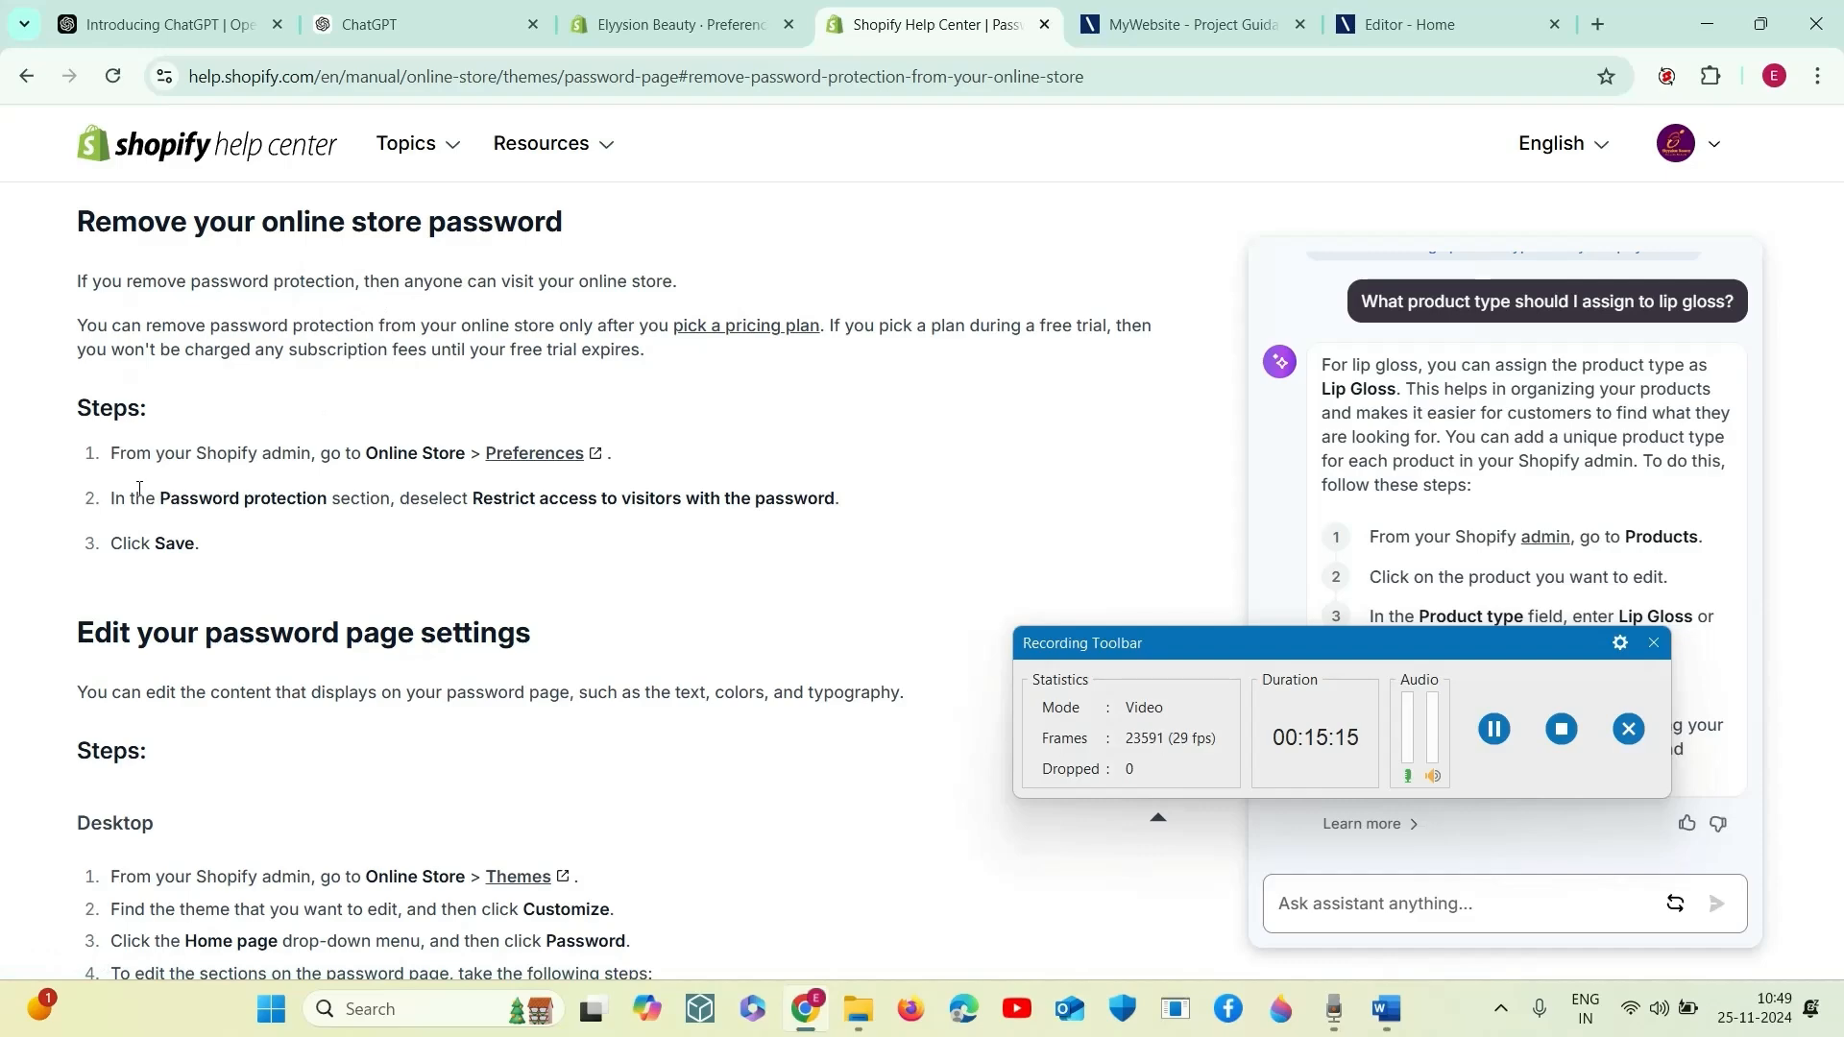
scroll(297, 560, up, 6)
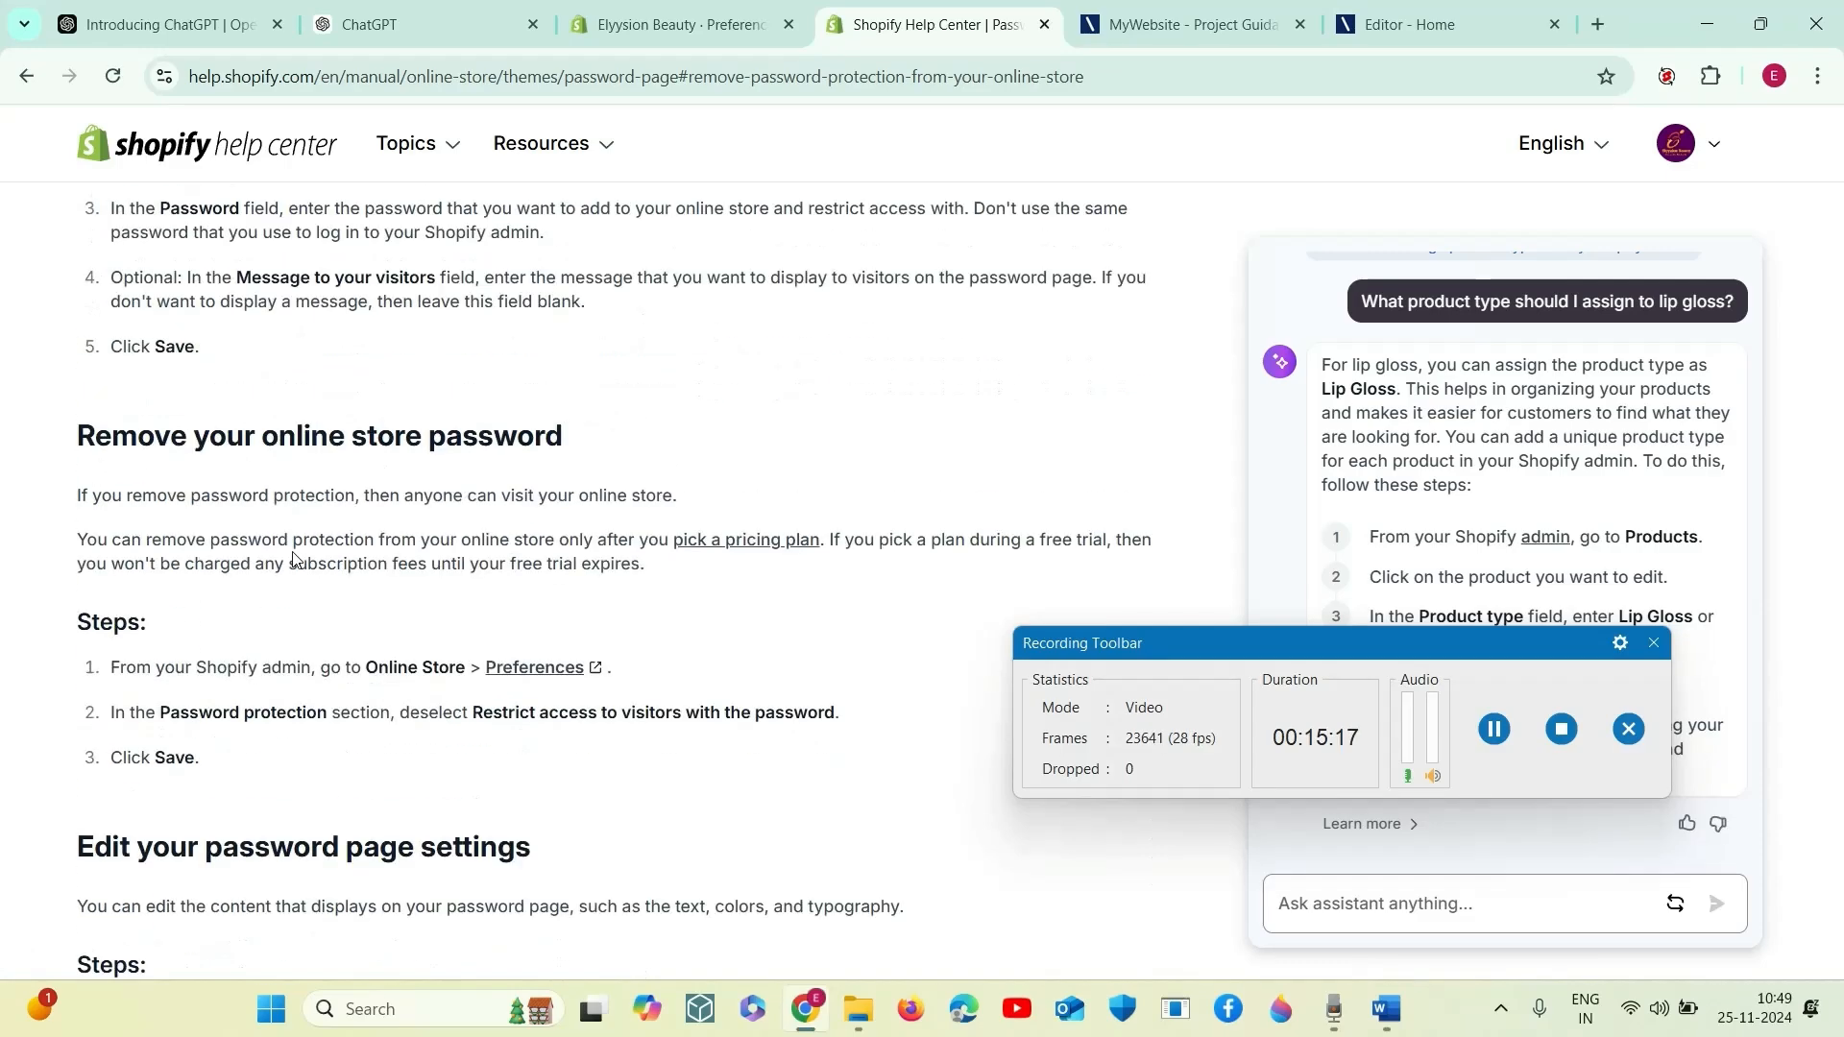
scroll(297, 560, down, 7)
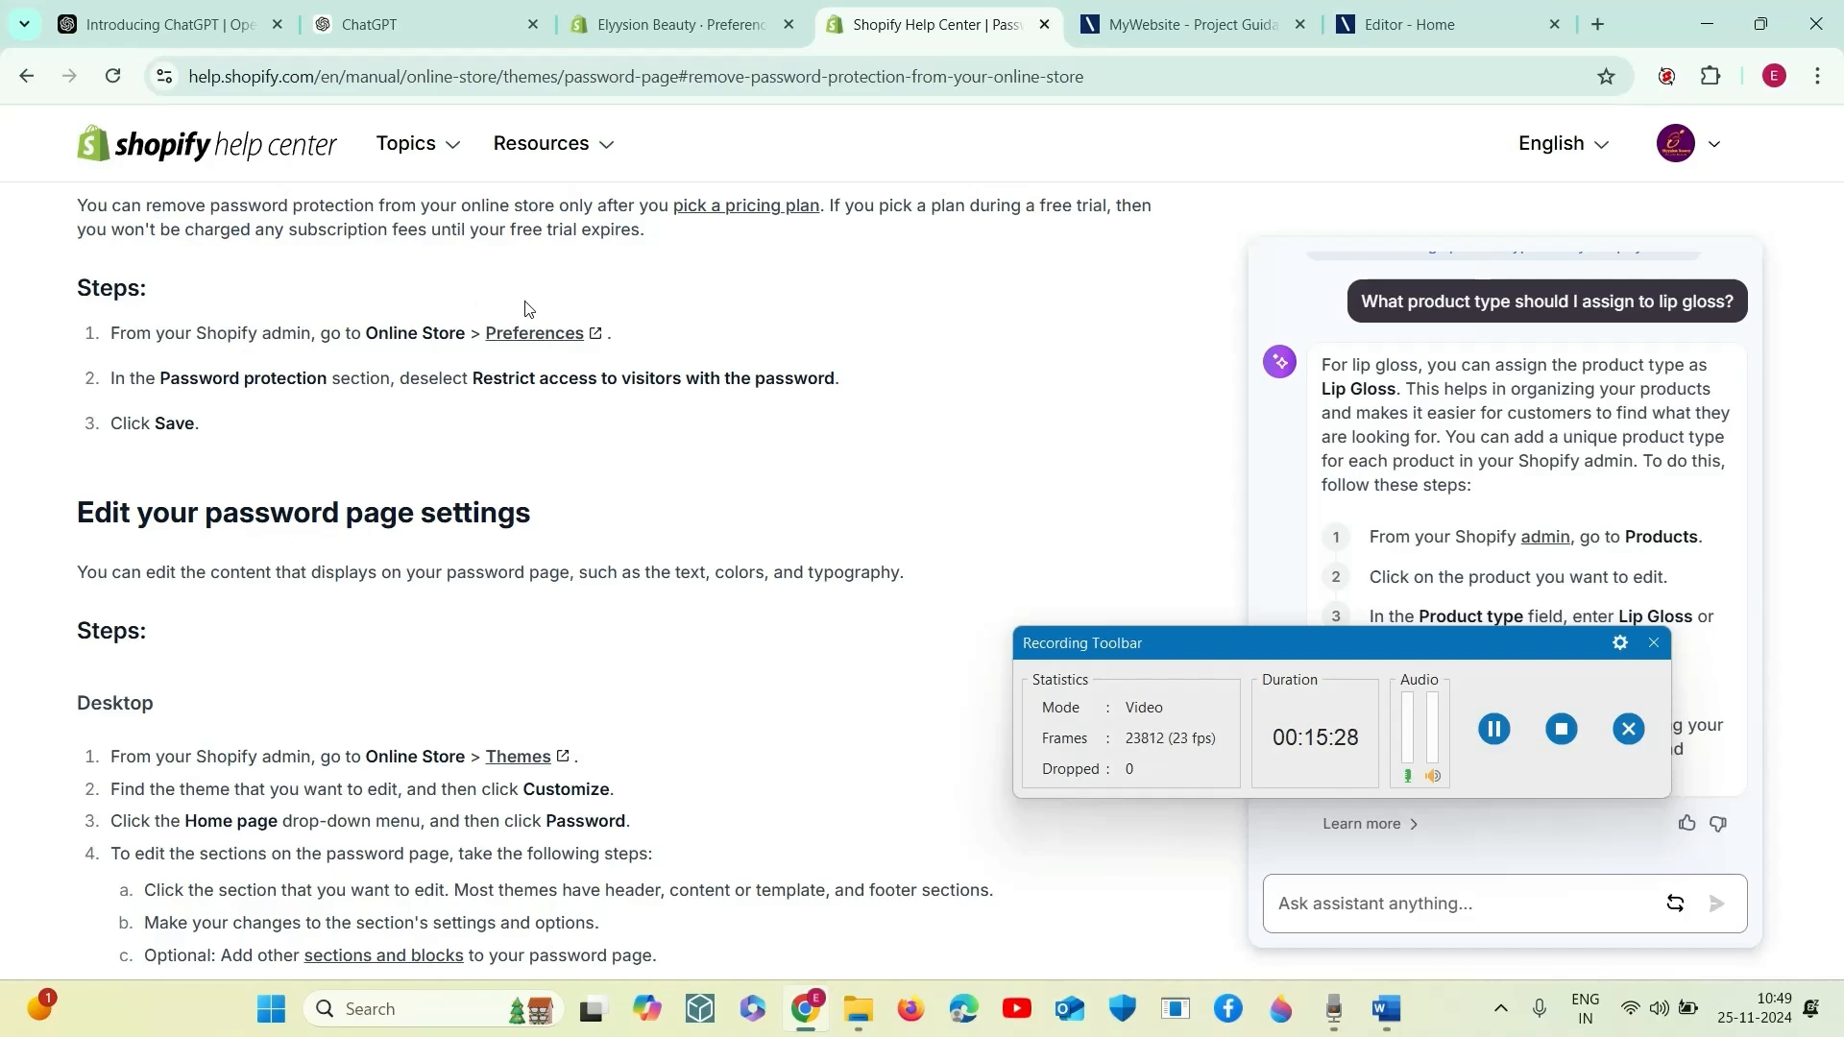
- Open the online store Preferences page linked in the password removal steps, rechecking the article while it loads
click(554, 333)
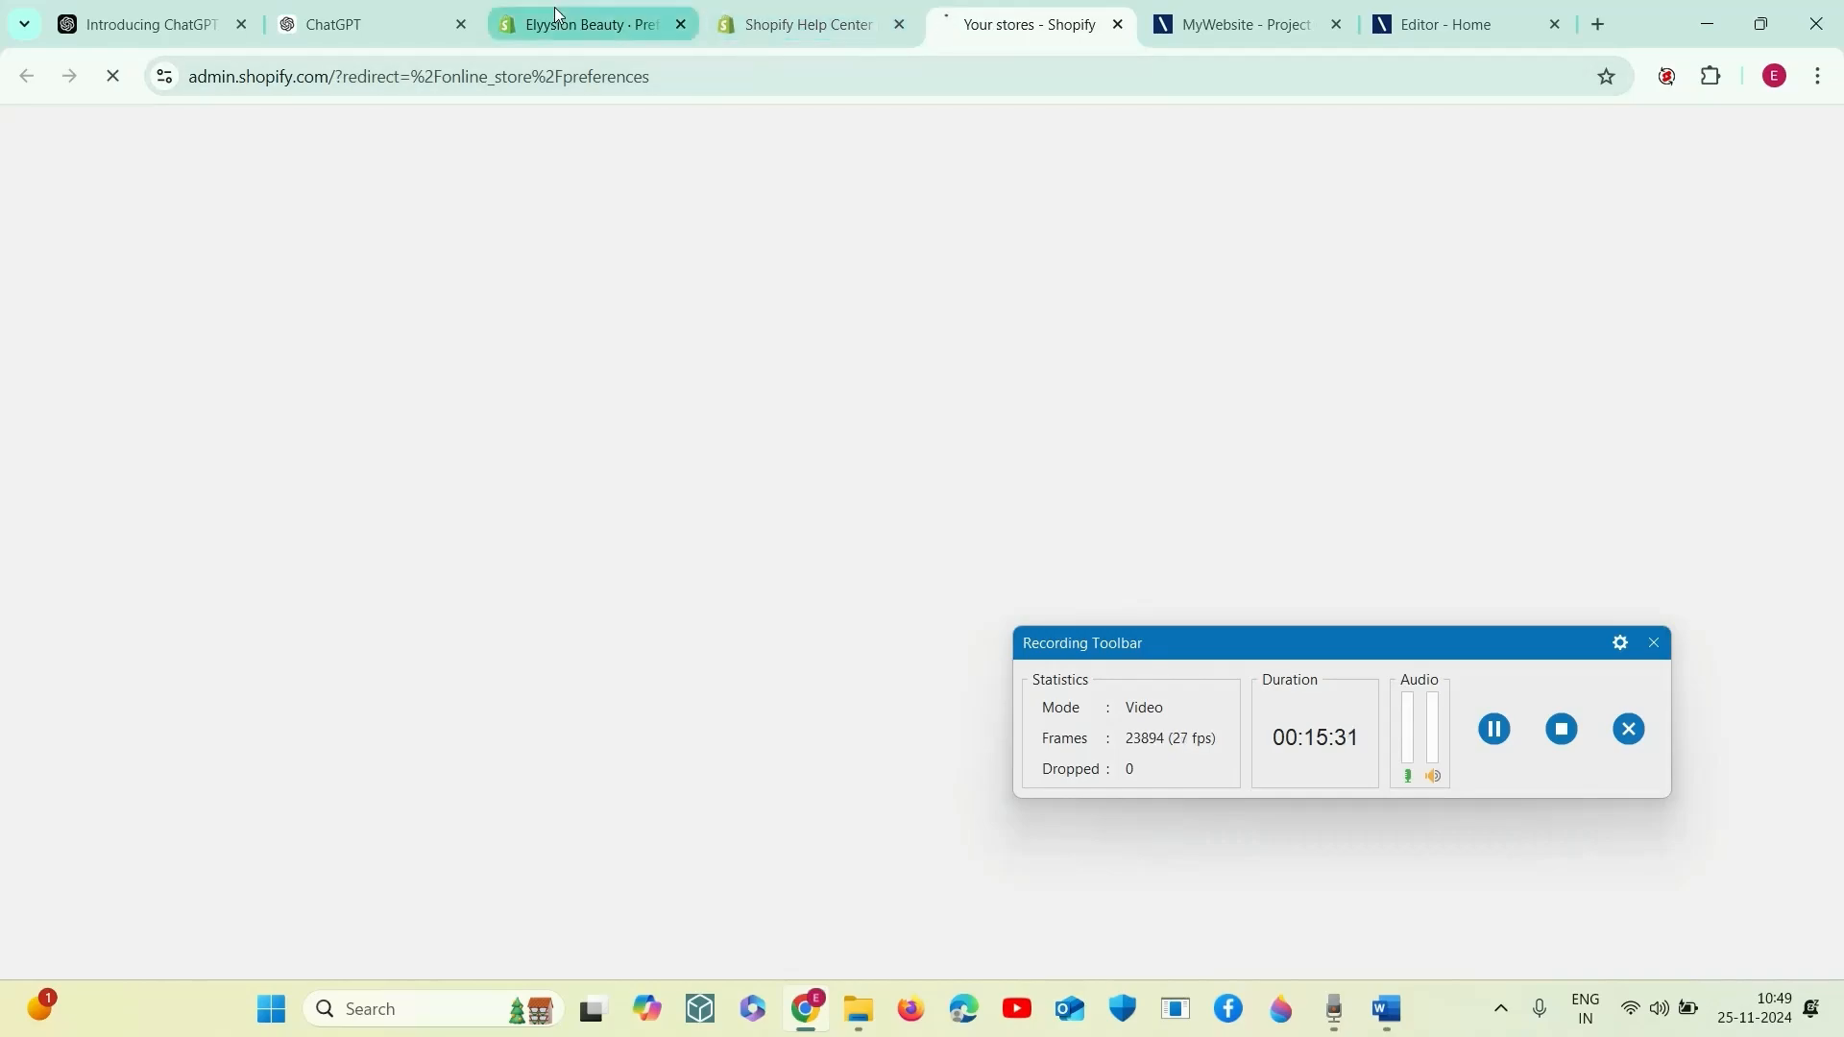
click(652, 34)
click(793, 39)
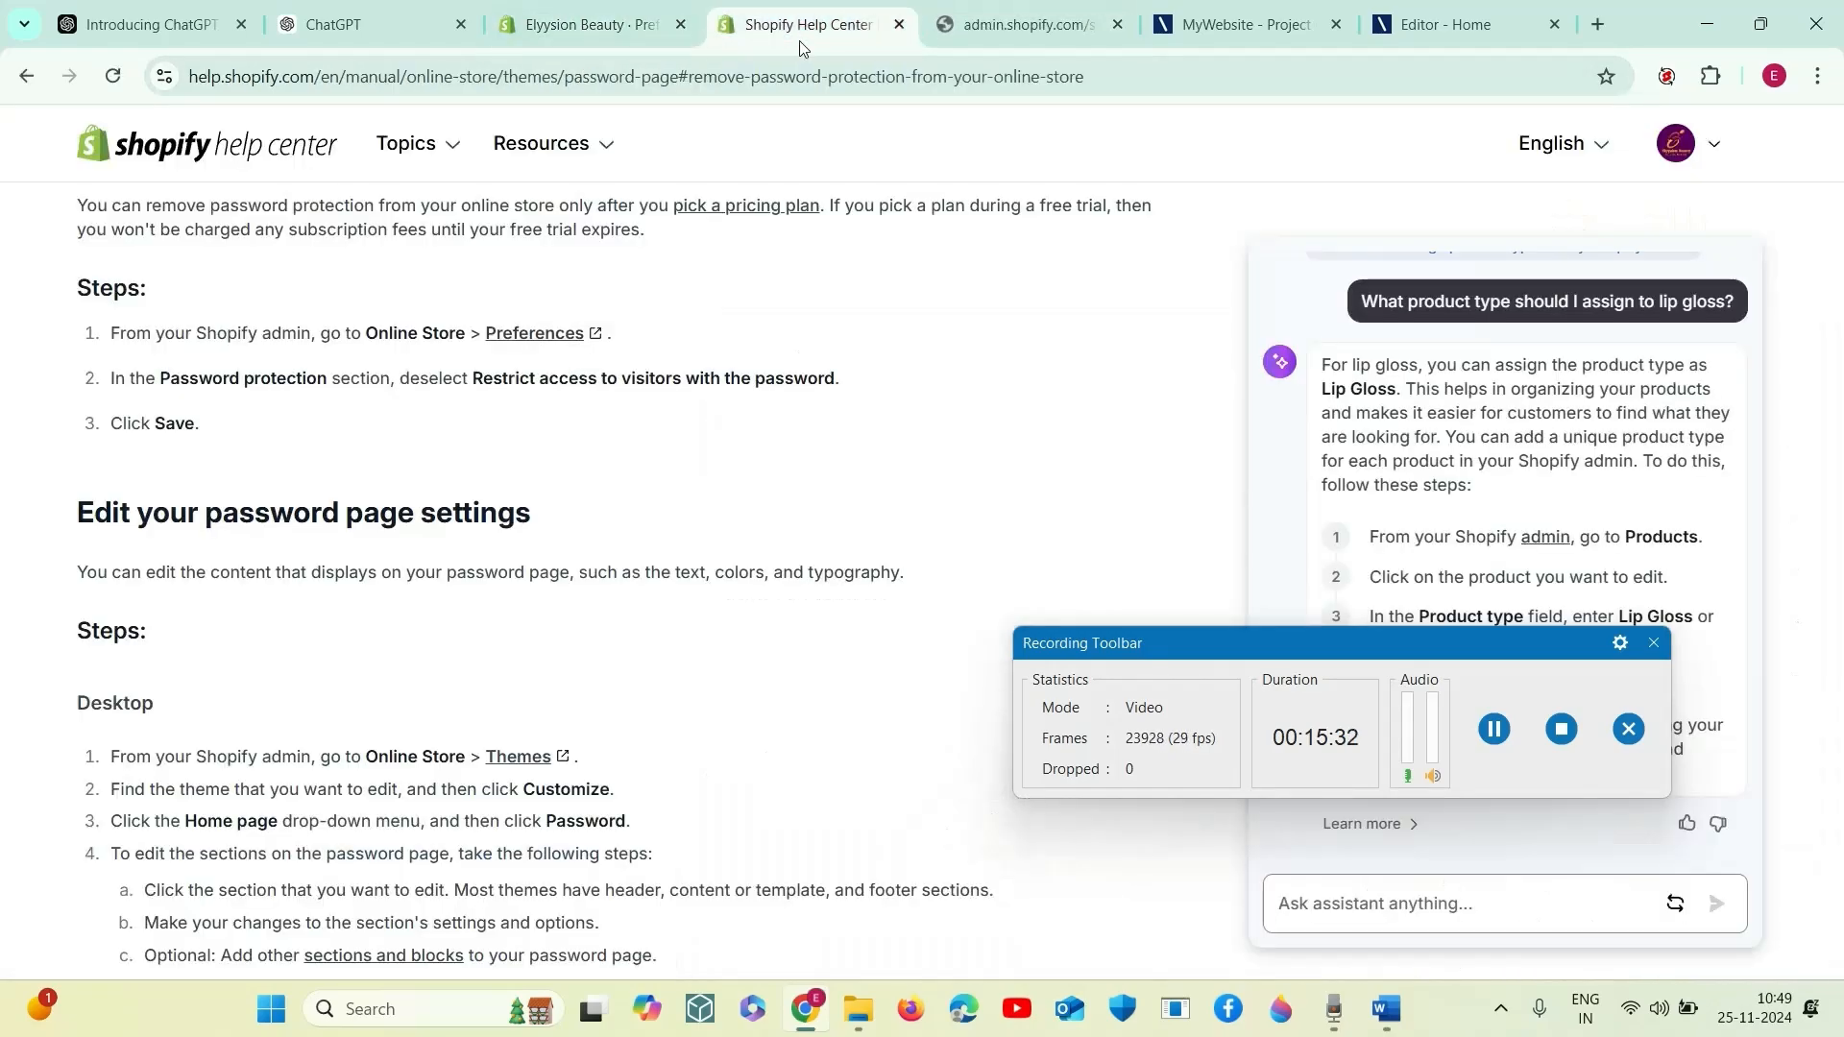
click(1004, 24)
click(805, 24)
scroll(453, 550, up, 3)
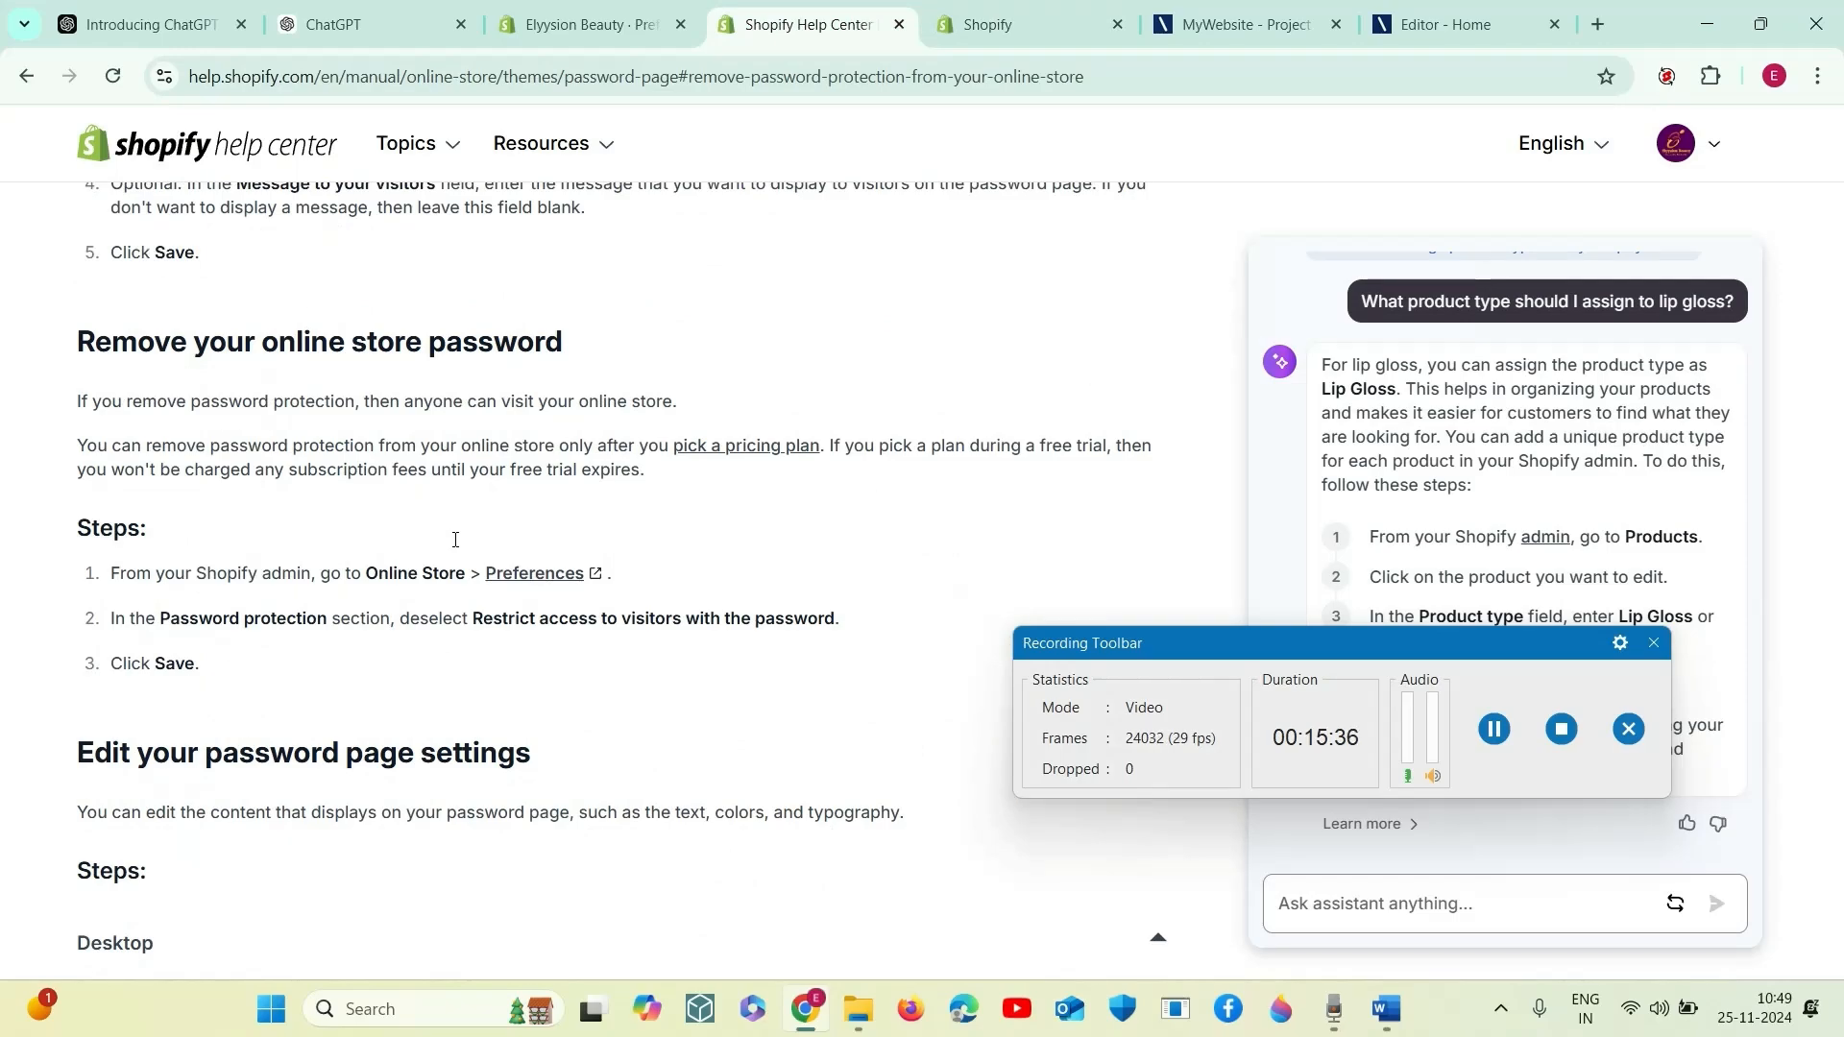
click(1011, 26)
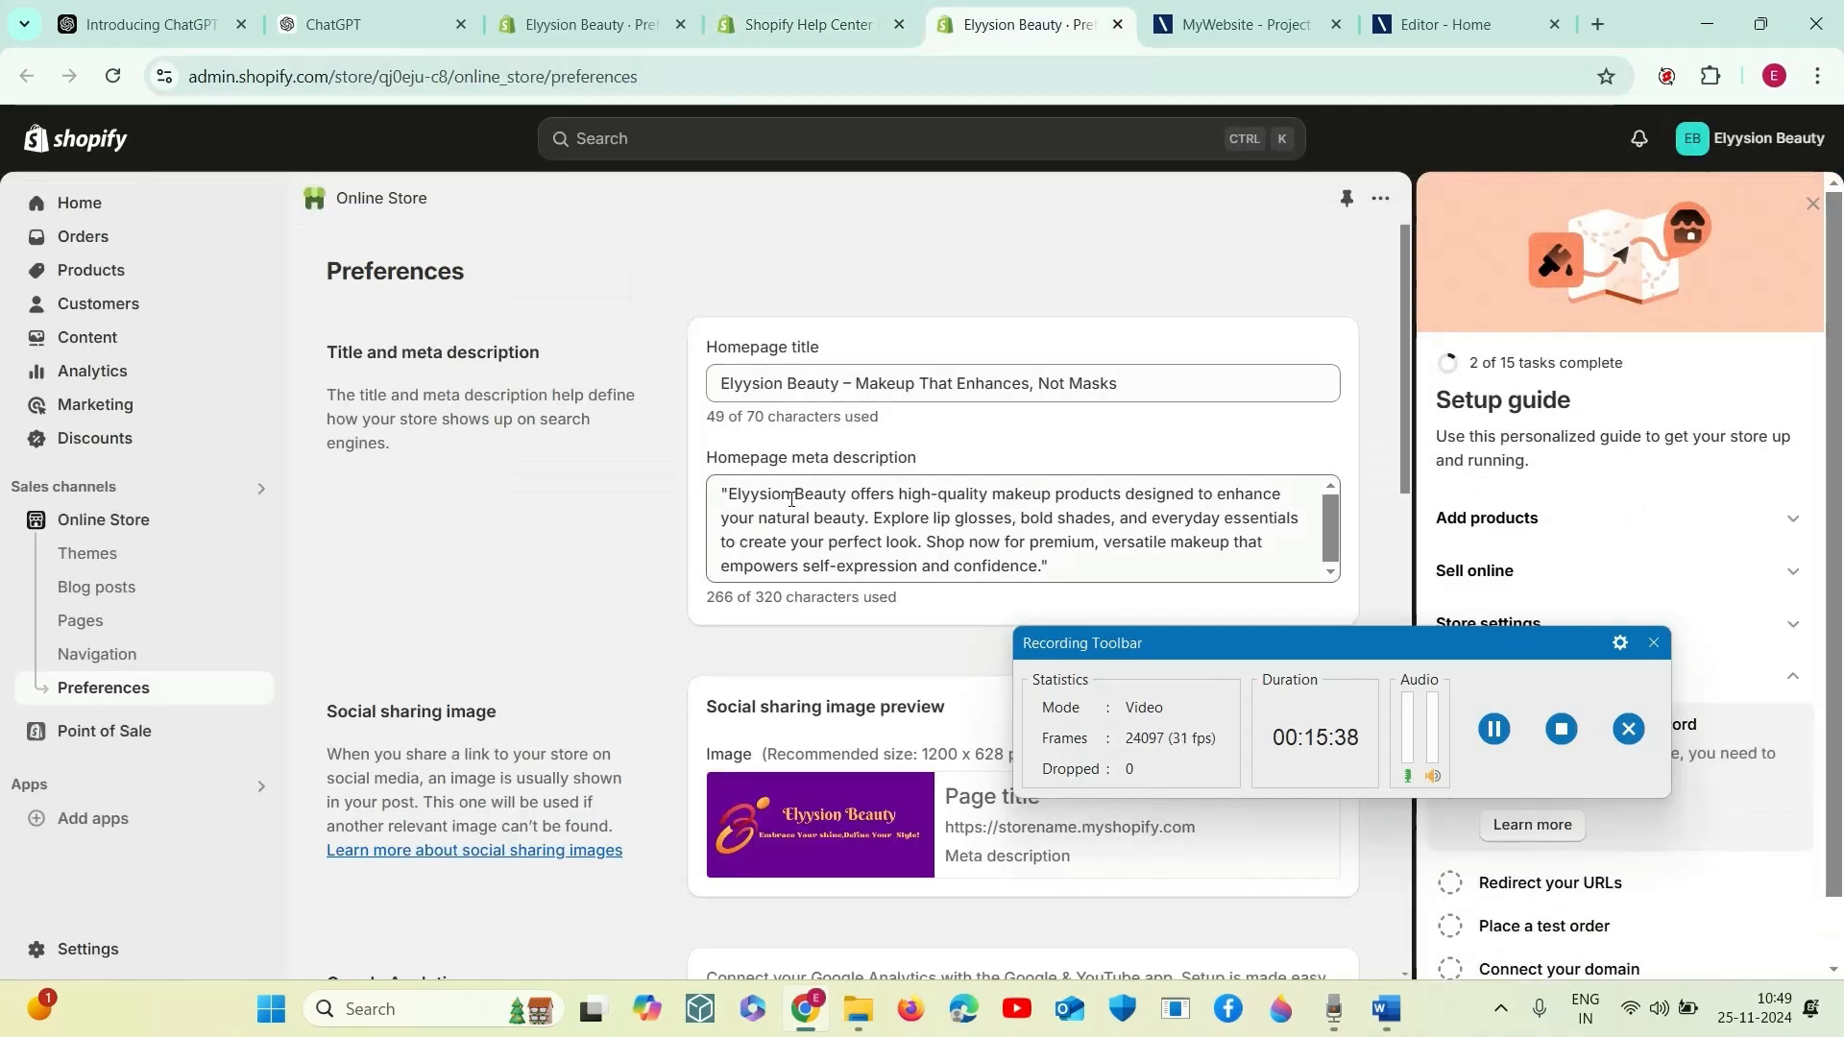
- Examine the Password protection section of the Preferences page for the visitor access restriction and plan requirement
scroll(701, 641, down, 3)
scroll(701, 624, down, 12)
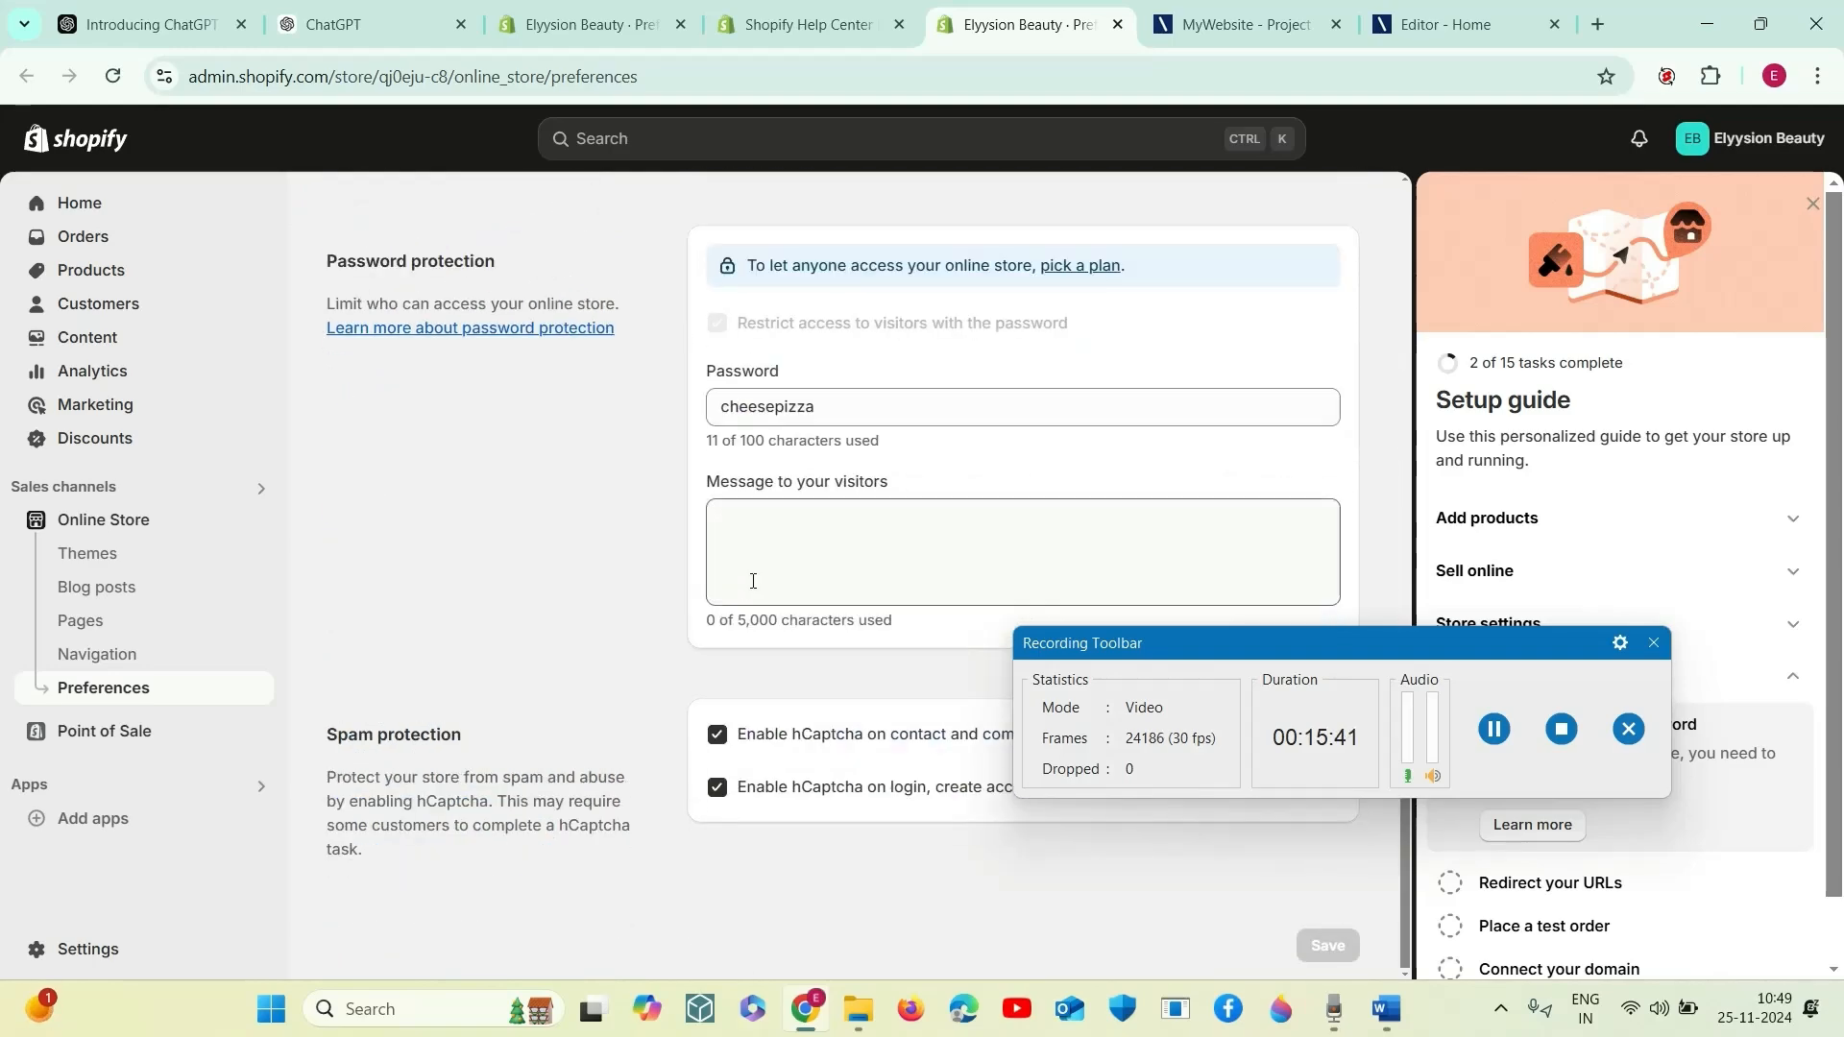
scroll(934, 530, up, 3)
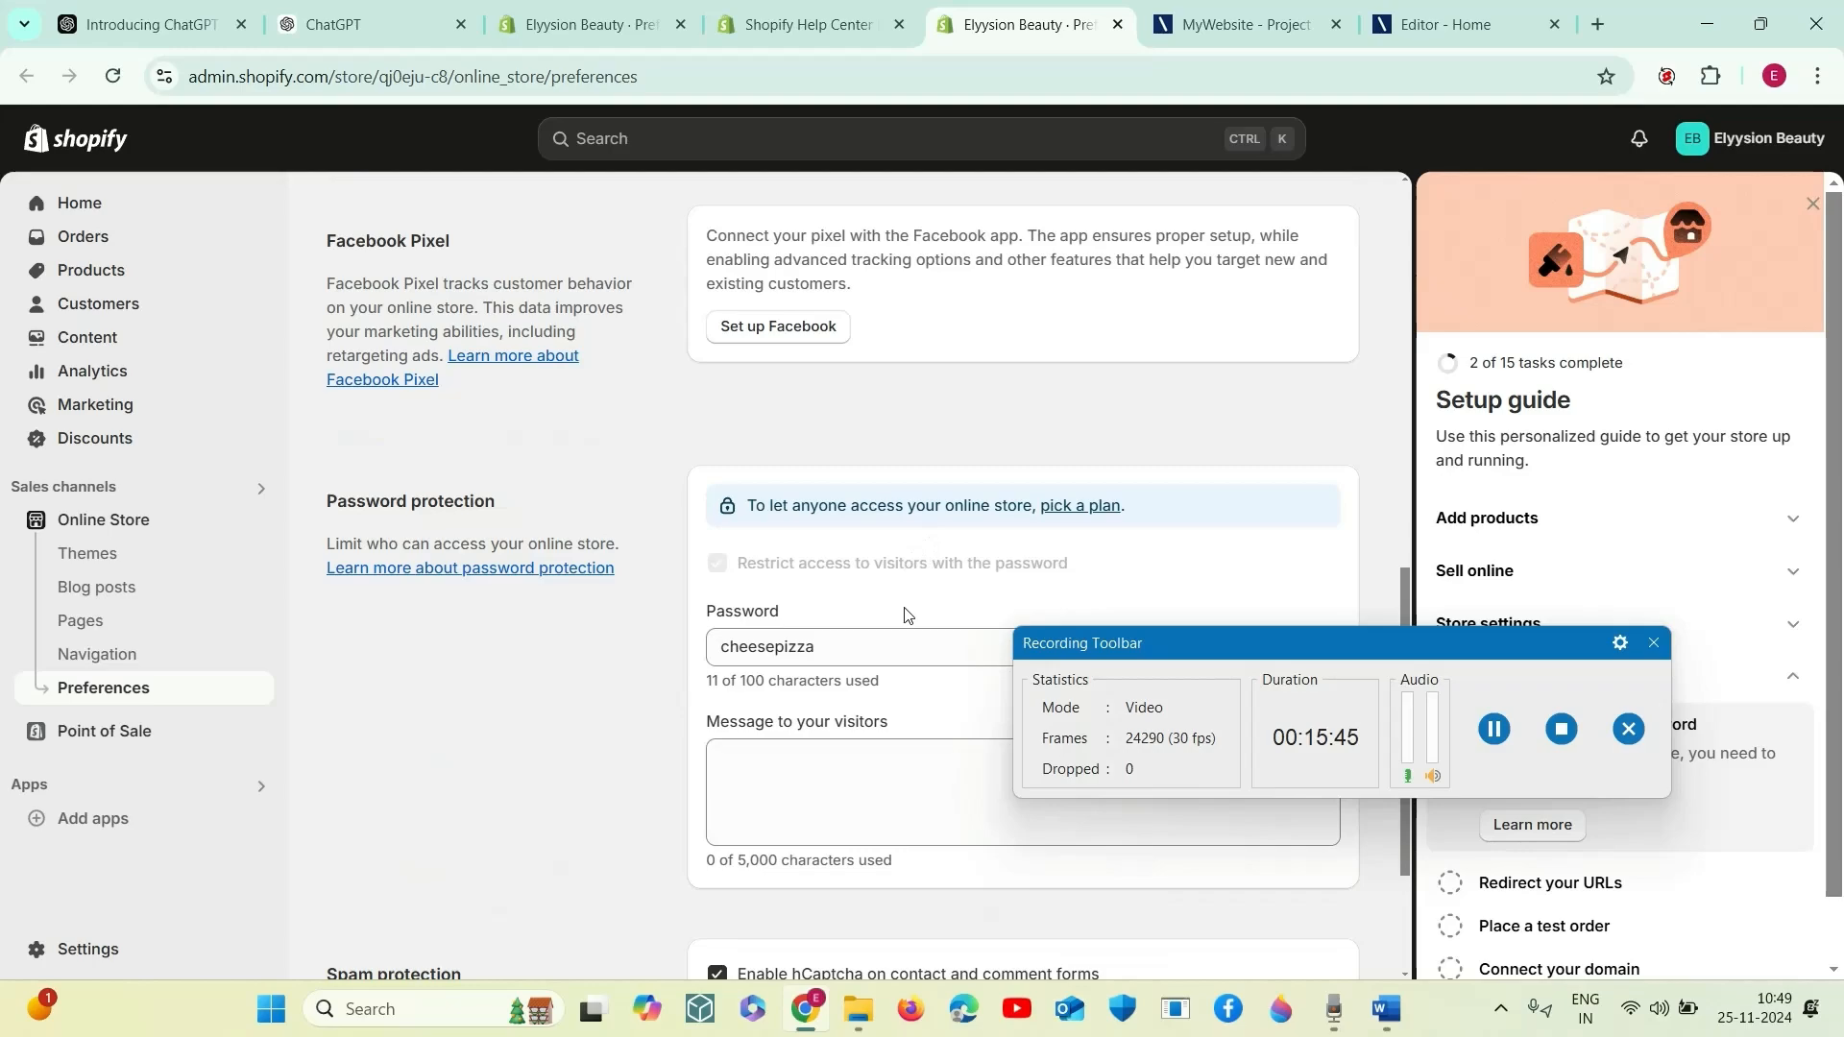
scroll(908, 615, up, 4)
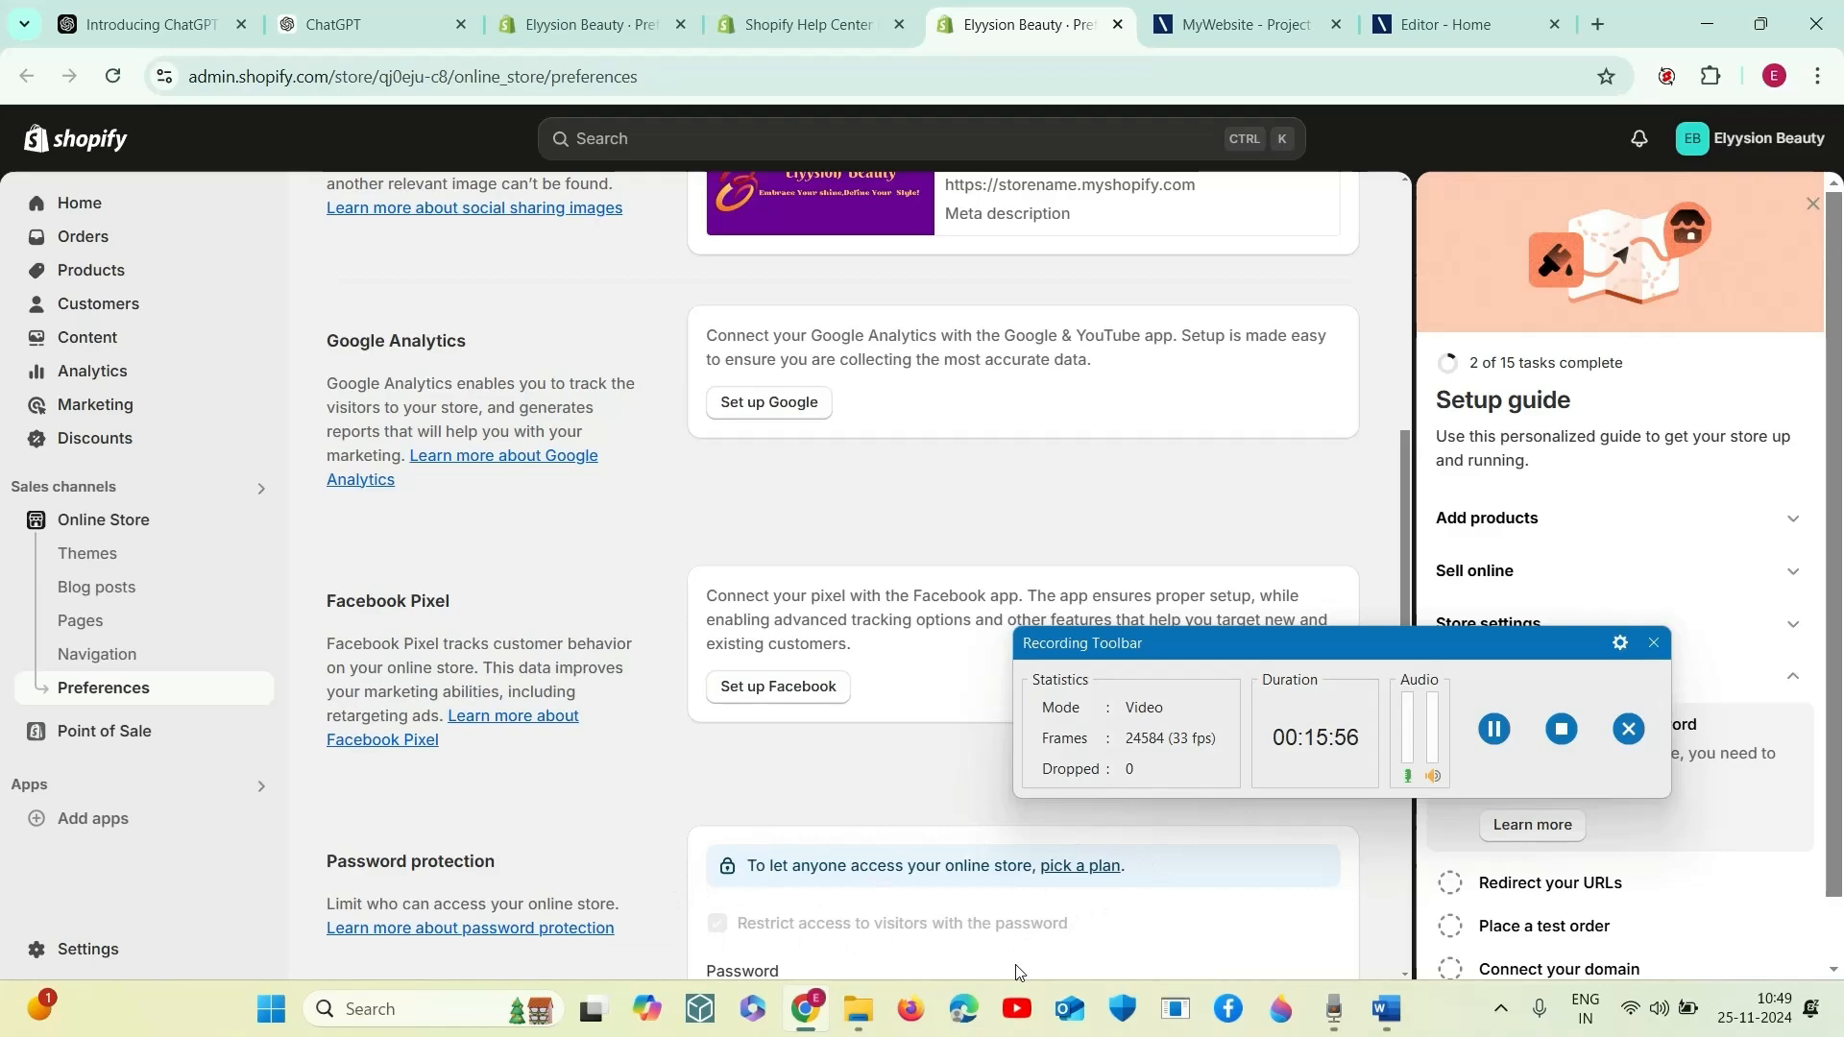
scroll(1032, 886, down, 1)
scroll(989, 882, up, 1)
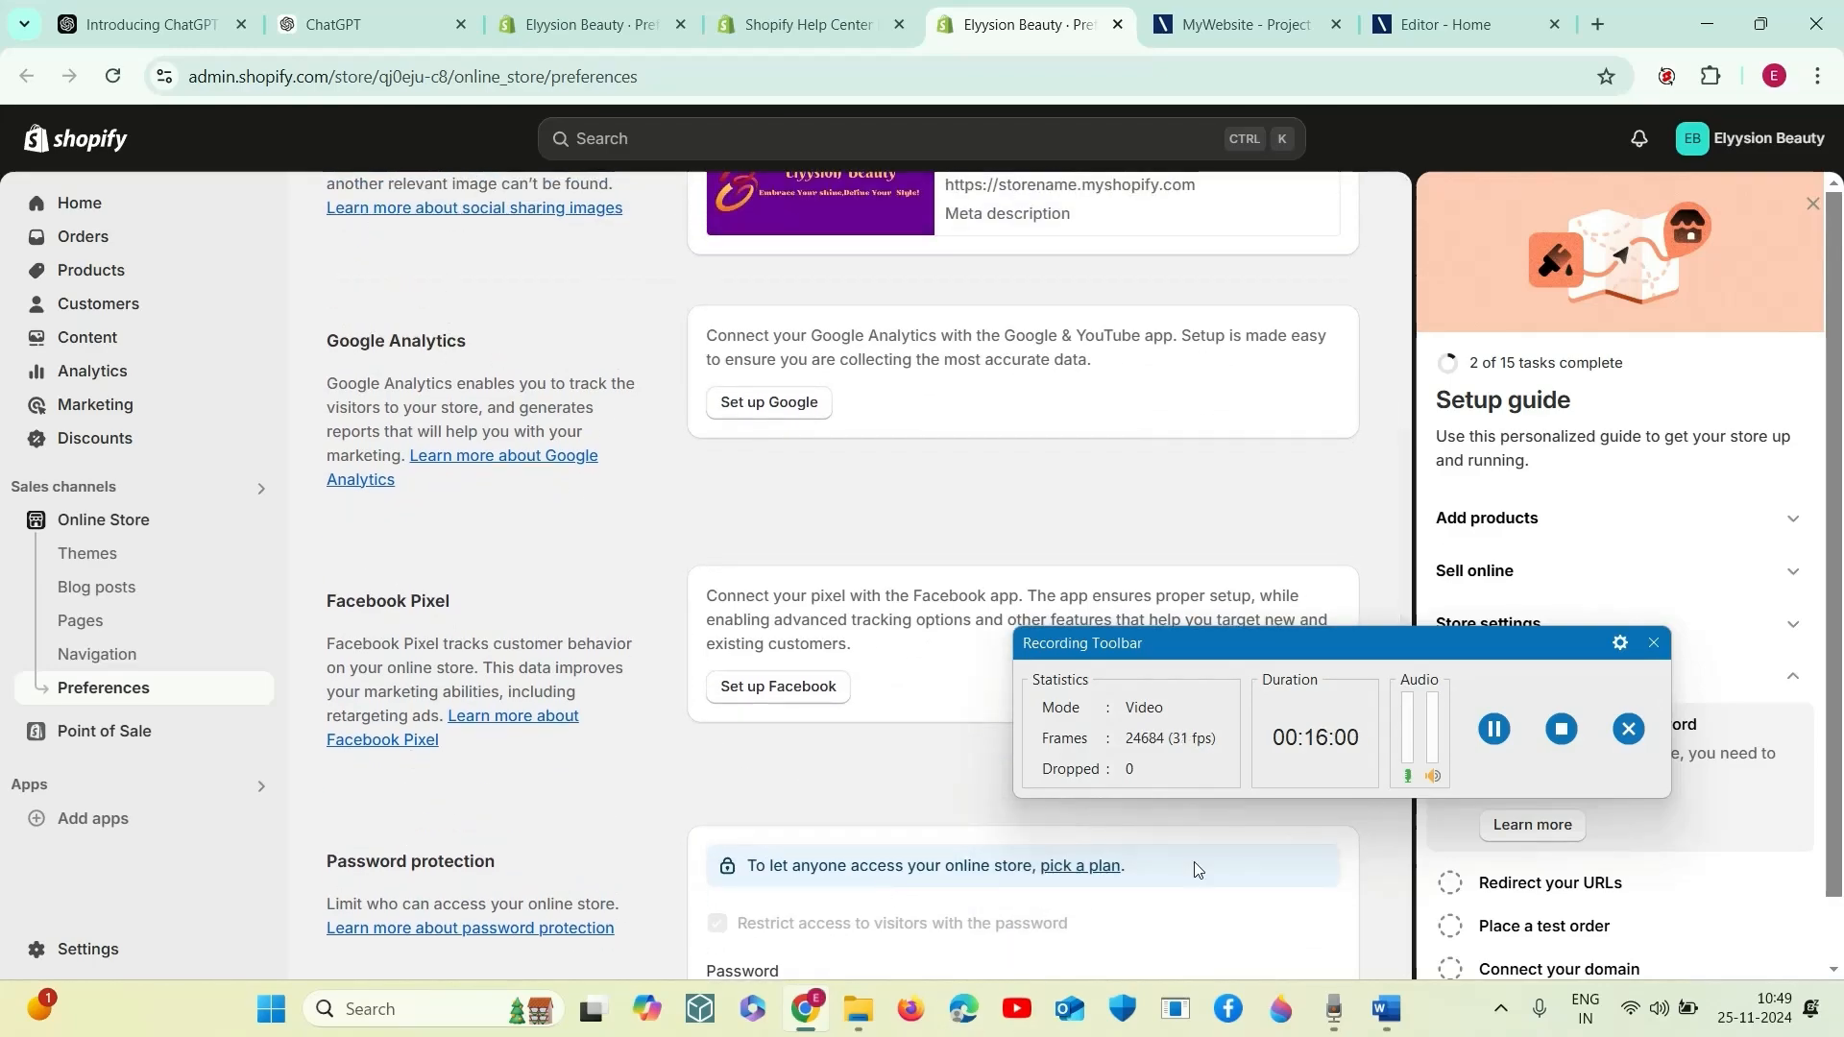
scroll(1104, 442, up, 6)
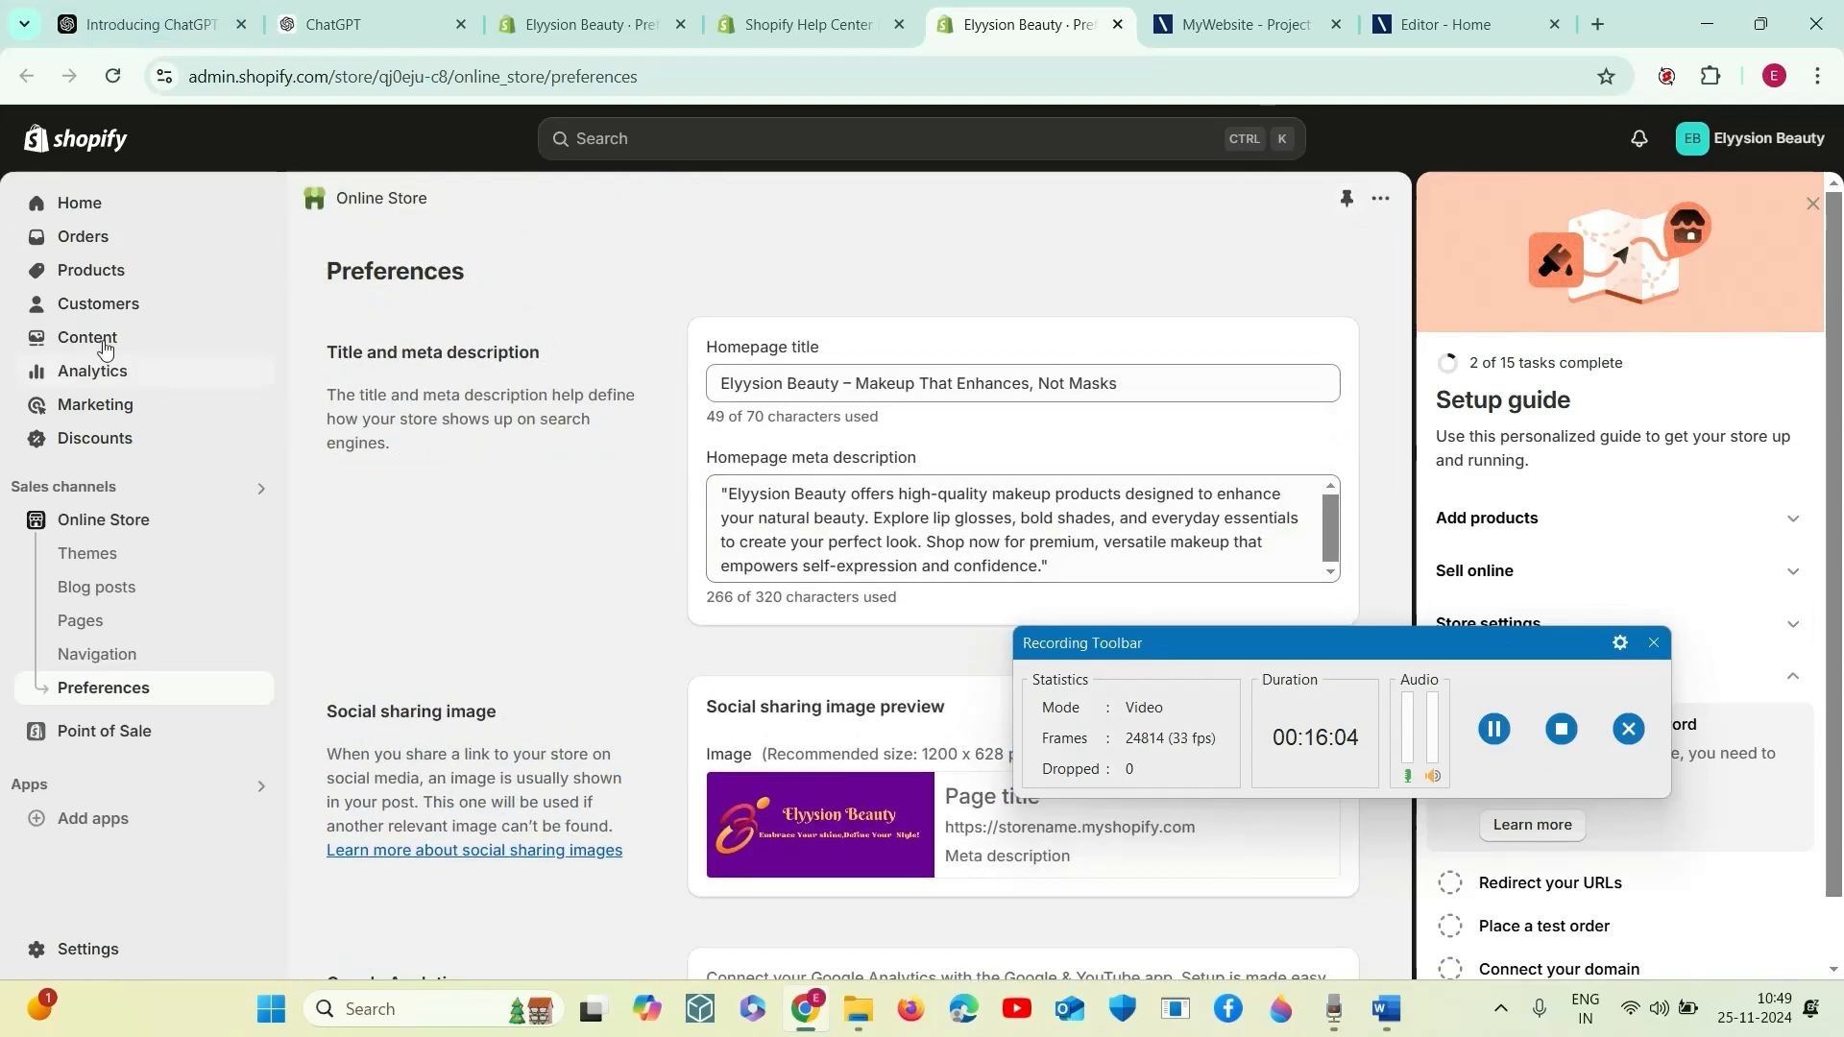
- Open the URL redirects setup from the "Redirect your URLs" task of the setup guide
drag(1422, 651, 1218, 567)
scroll(1518, 783, down, 1)
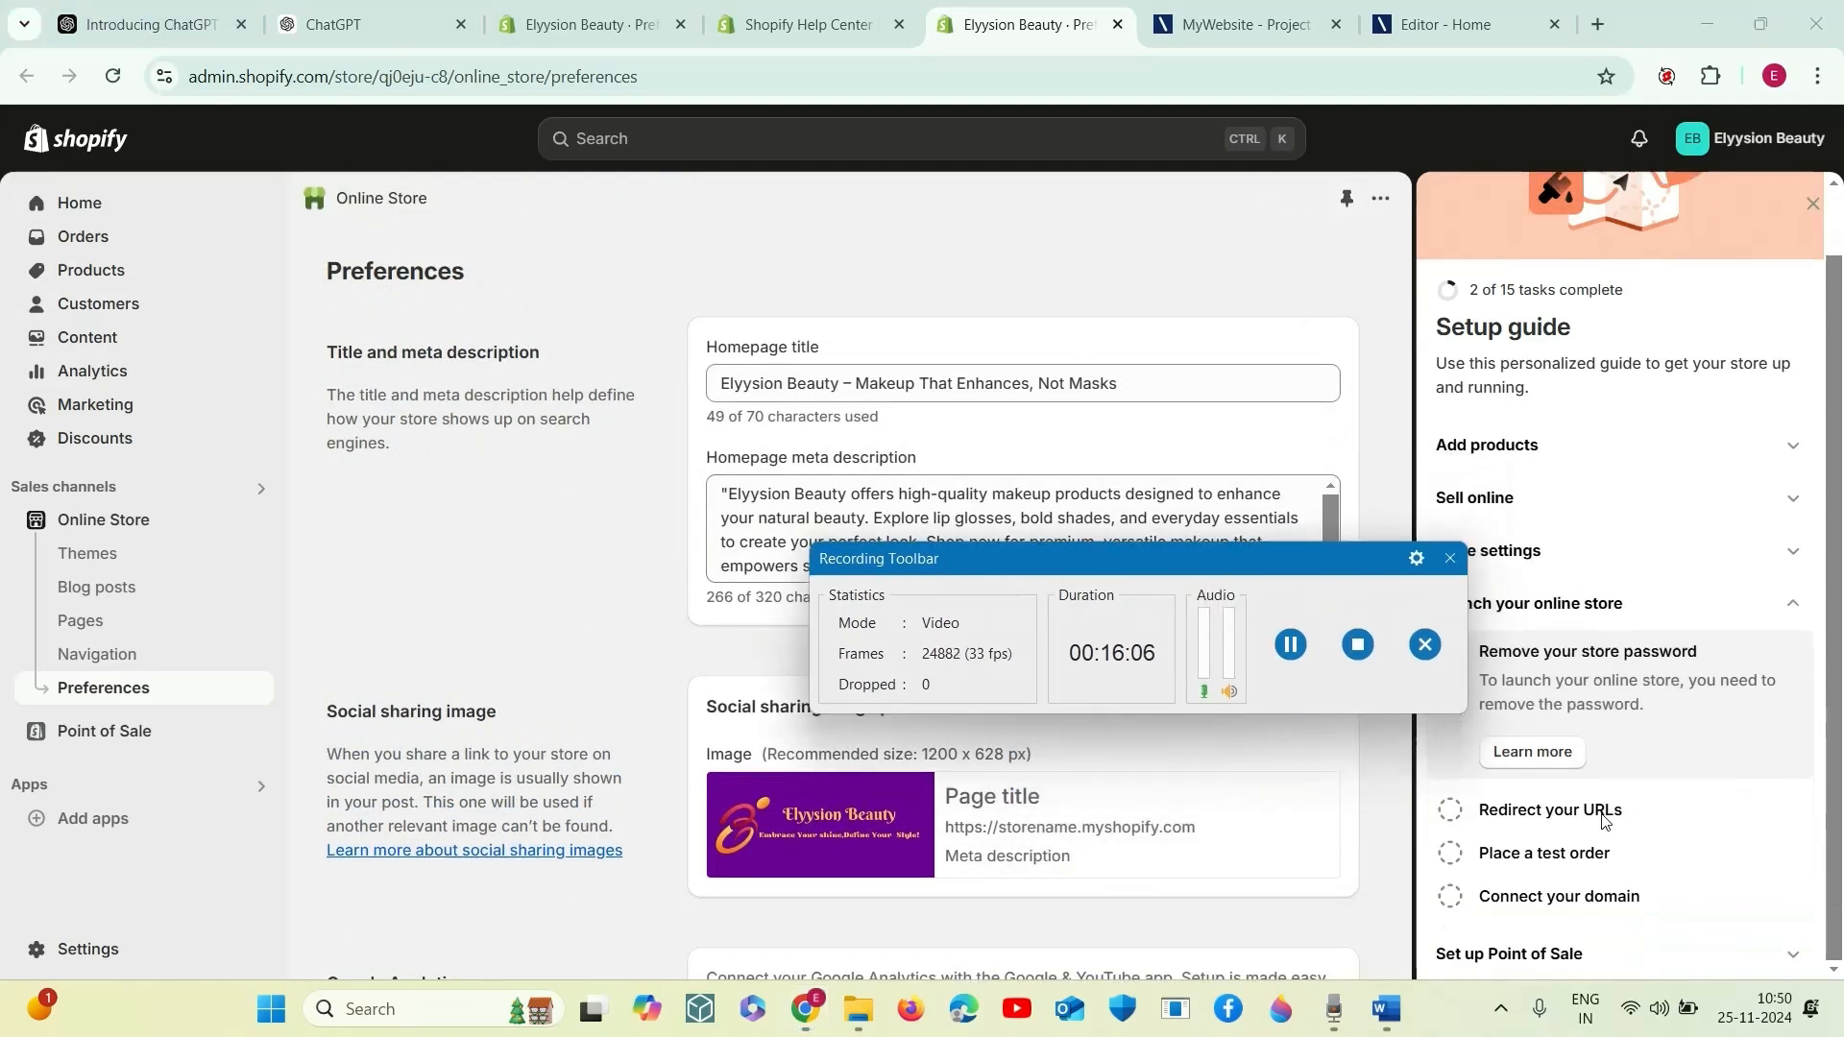
click(1545, 807)
click(1541, 818)
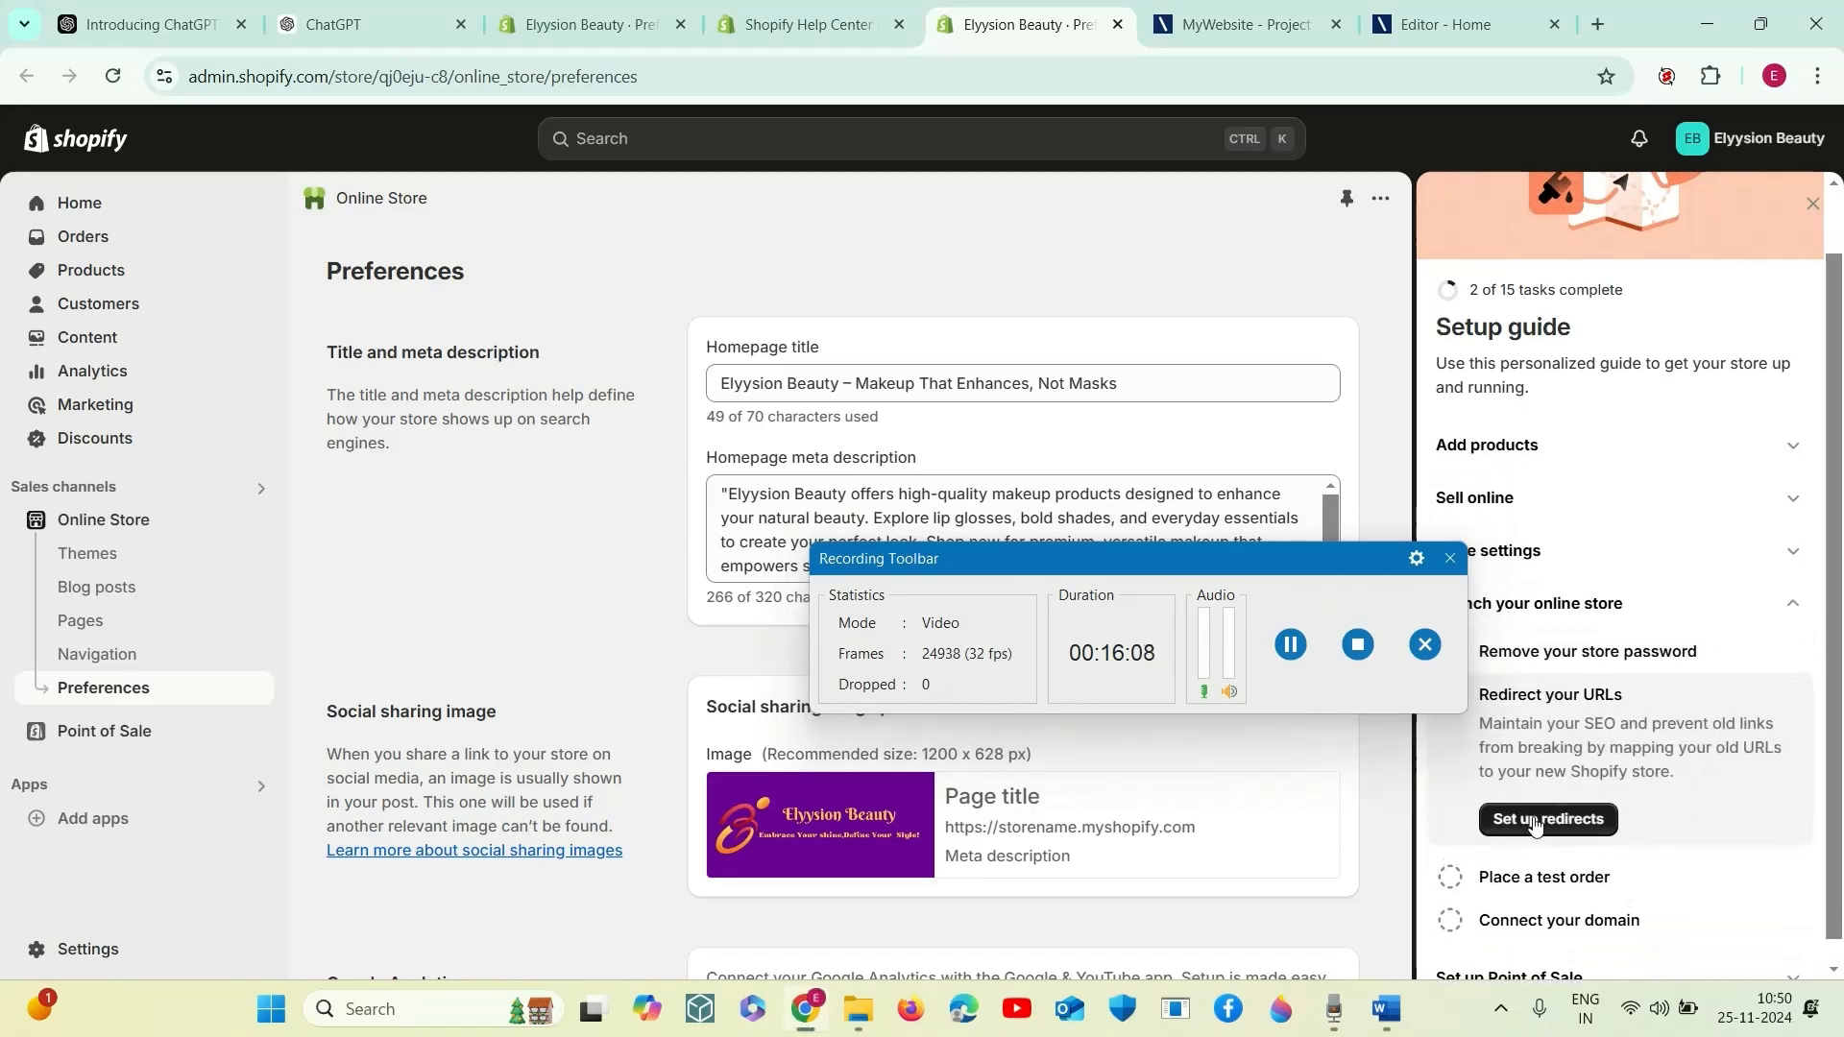
drag(1122, 580, 1171, 716)
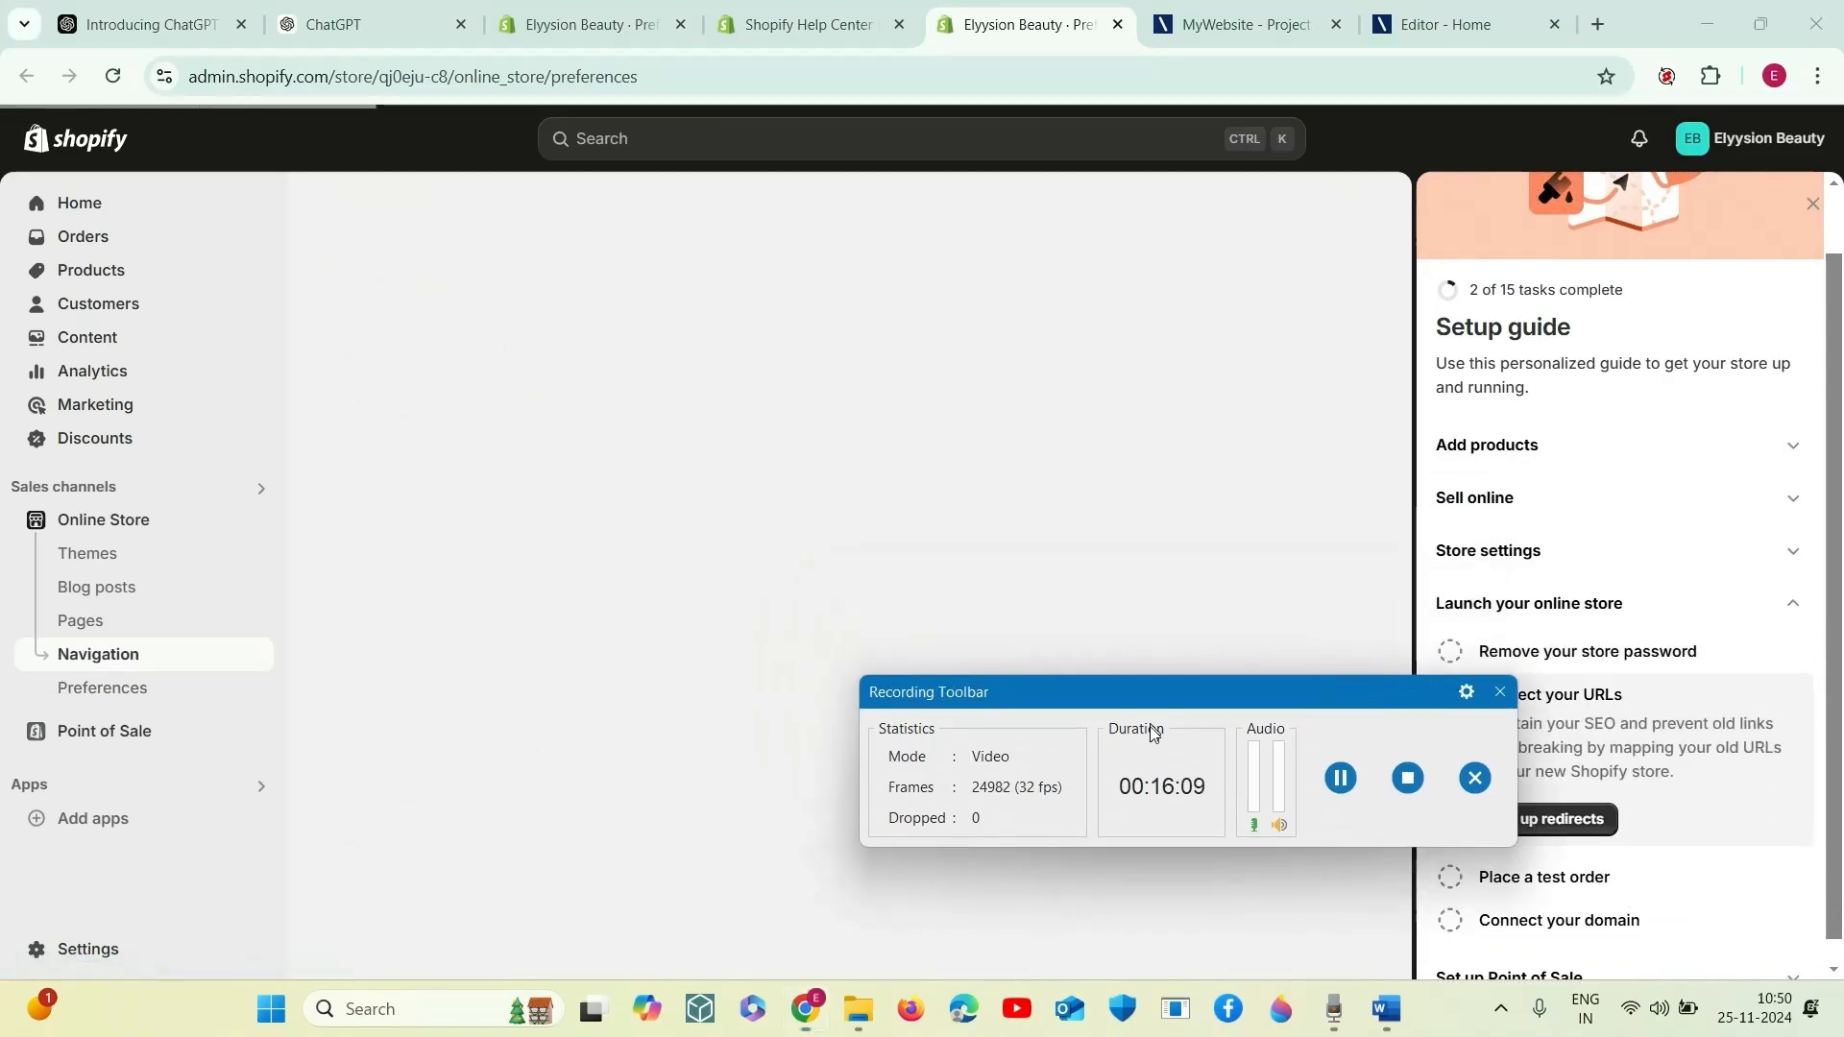
drag(1053, 725, 939, 862)
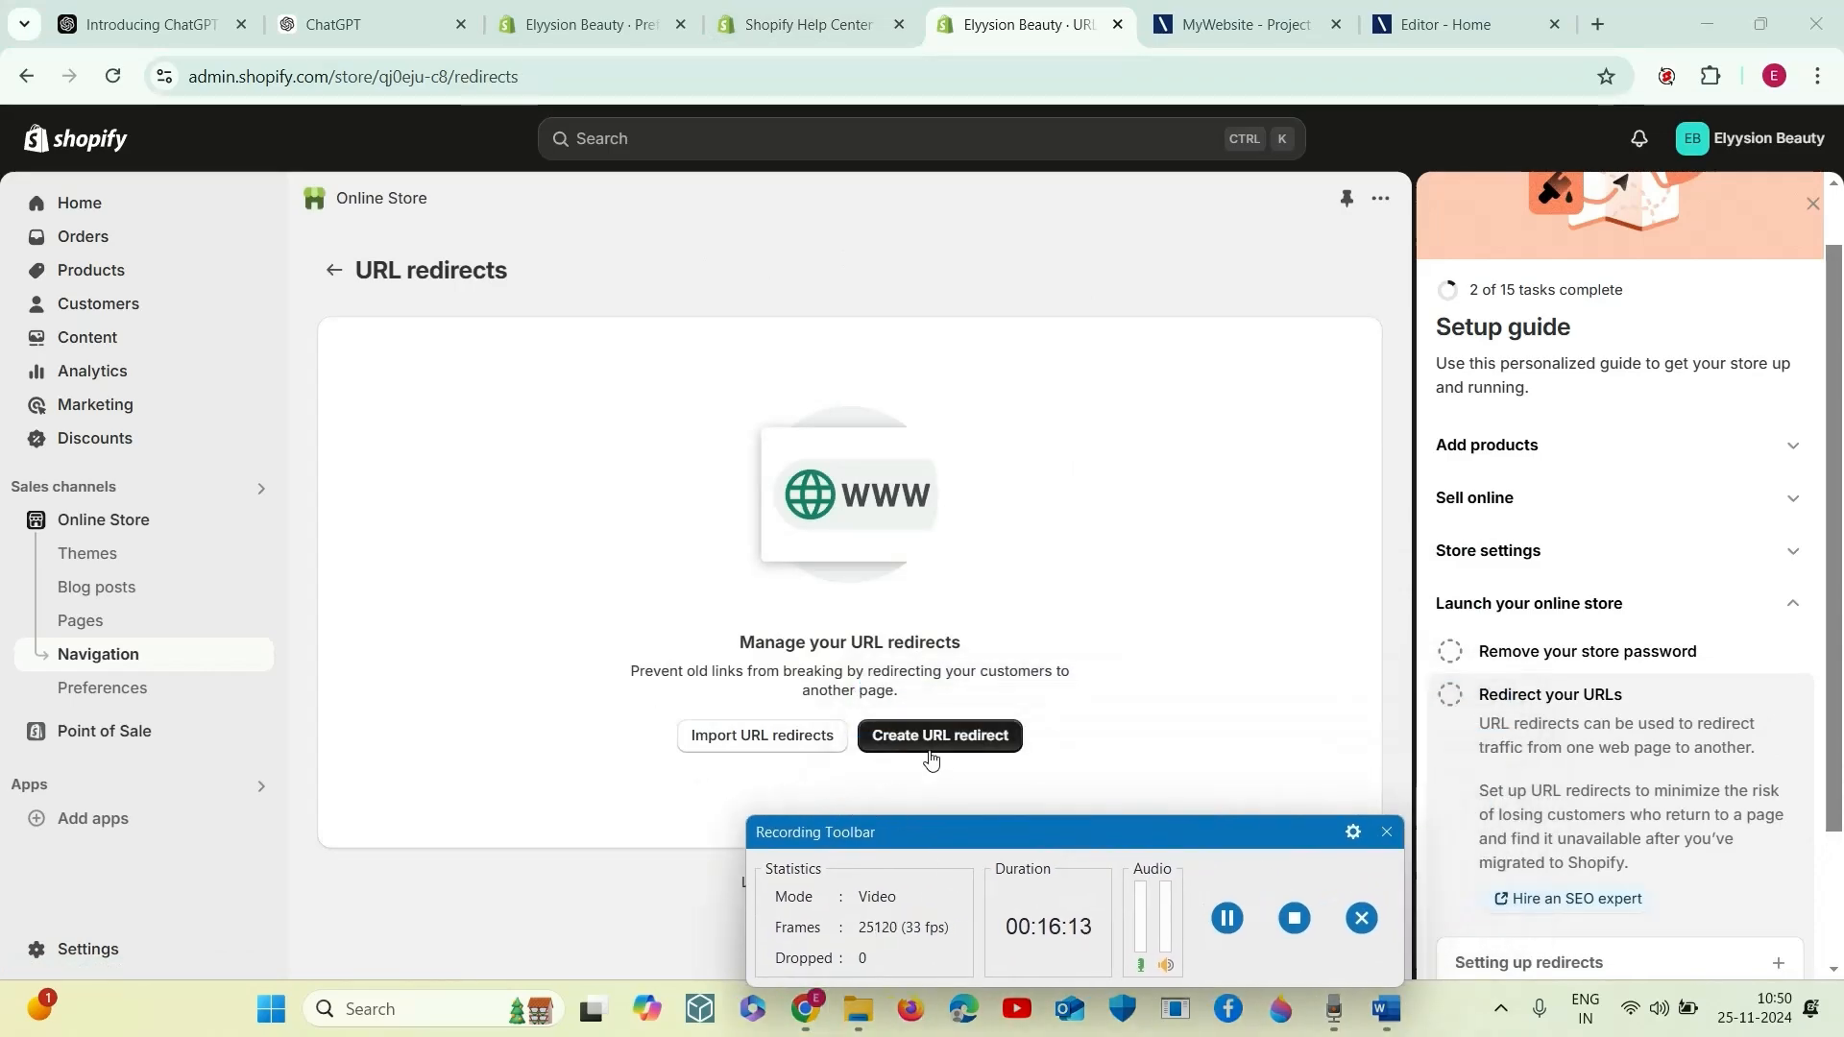
- View the Import URL redirects dialog, dismiss it and open the form for creating a URL redirect
click(761, 737)
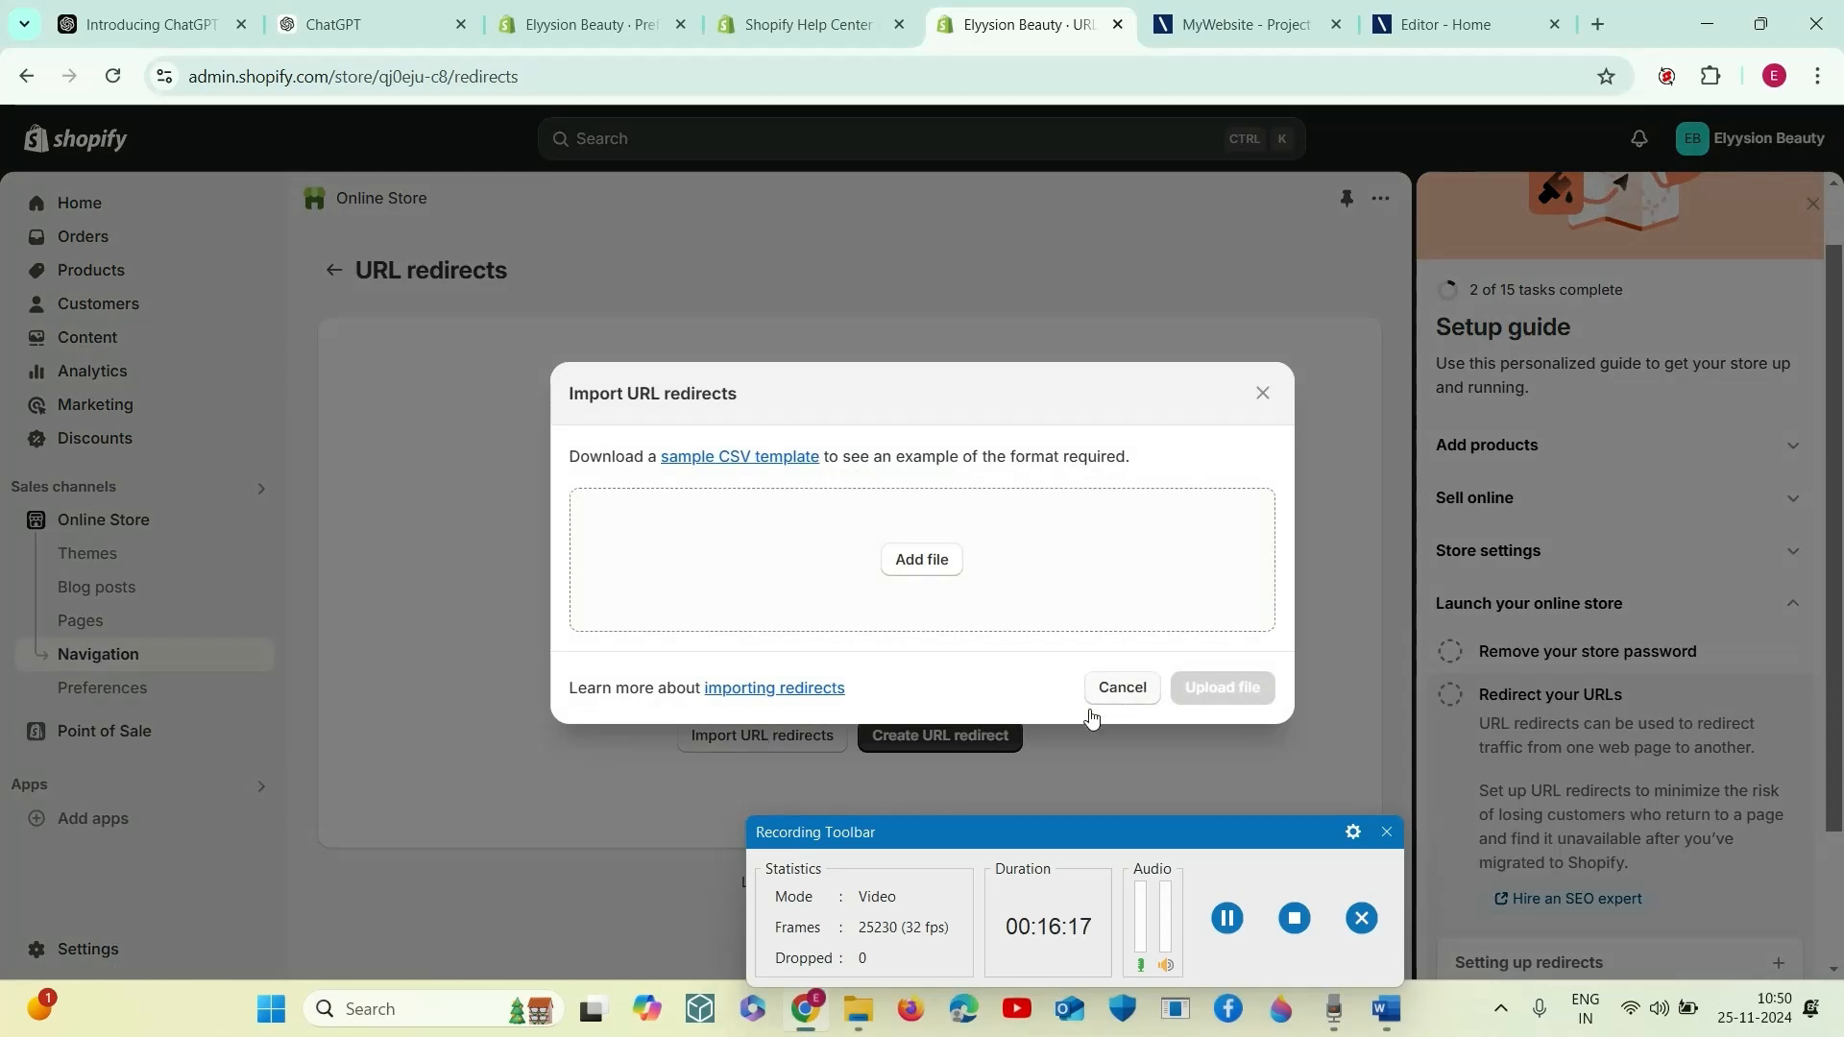
click(1117, 690)
click(956, 738)
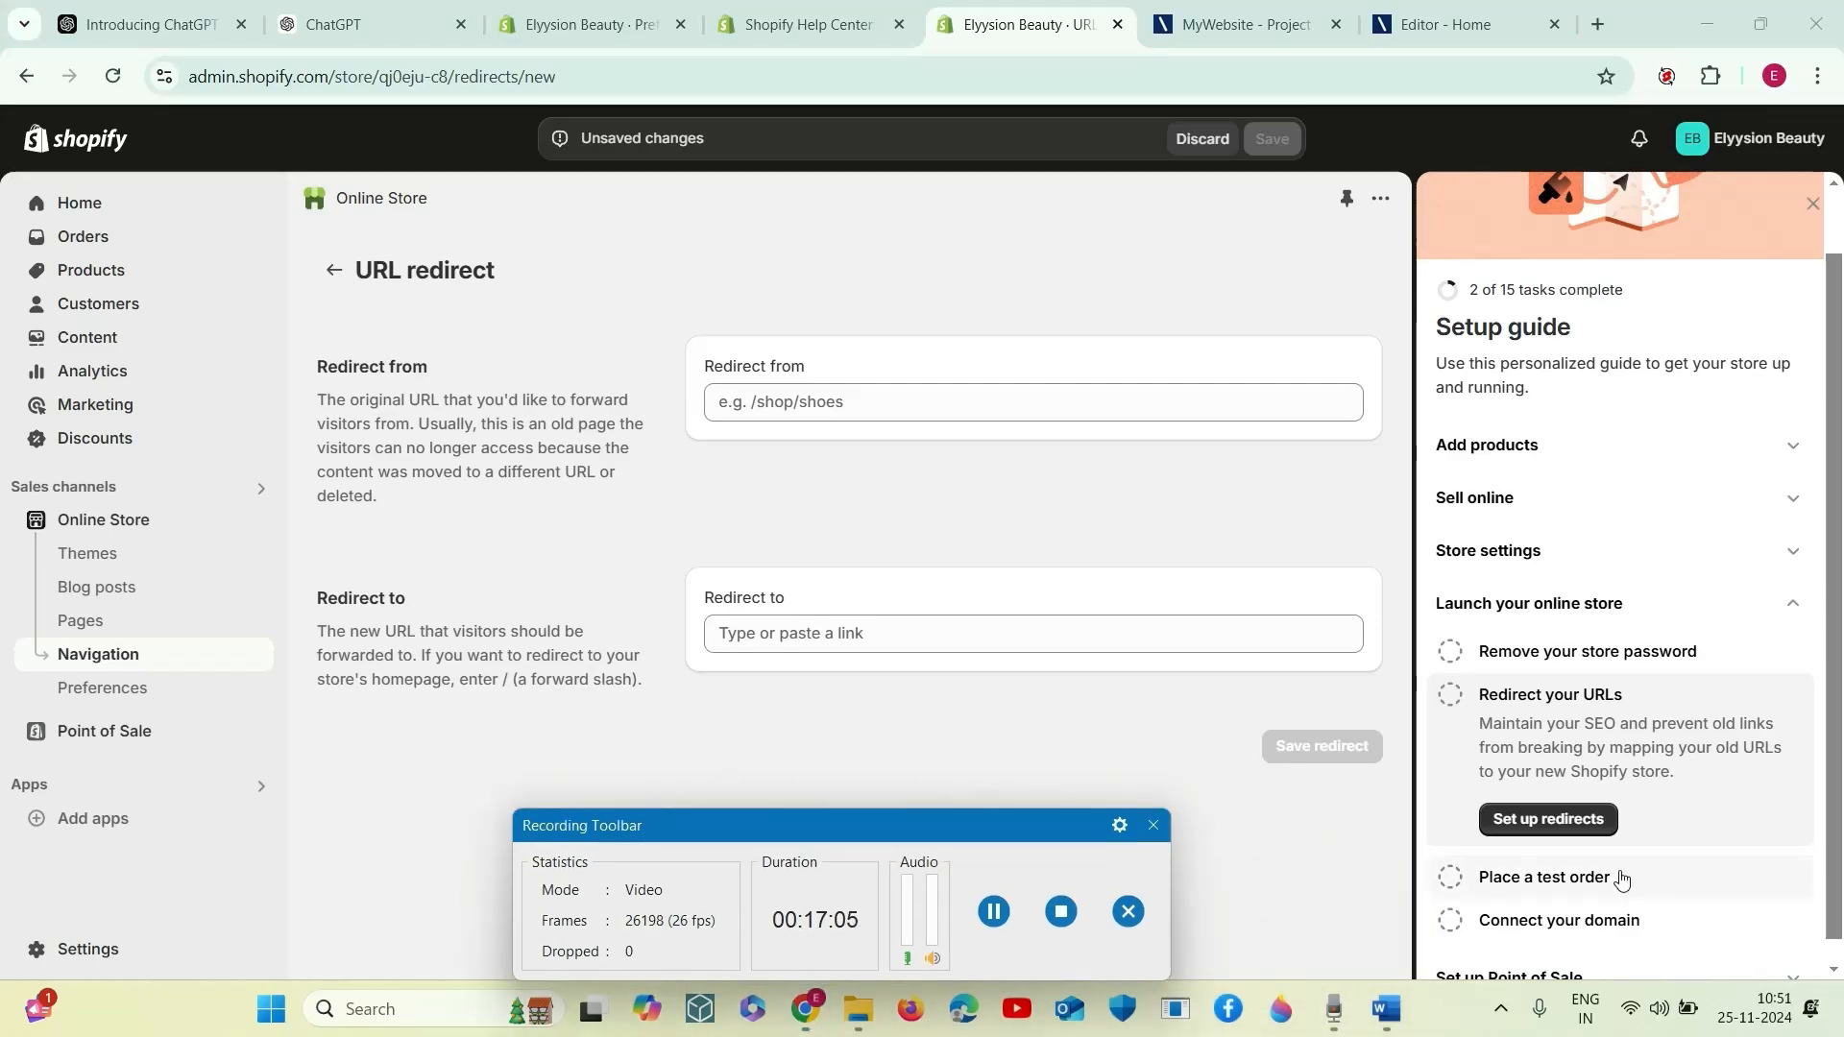
- Open the domain settings from the "Connect your domain" task and view the primary myshopify.com domain's details
scroll(1618, 877, down, 1)
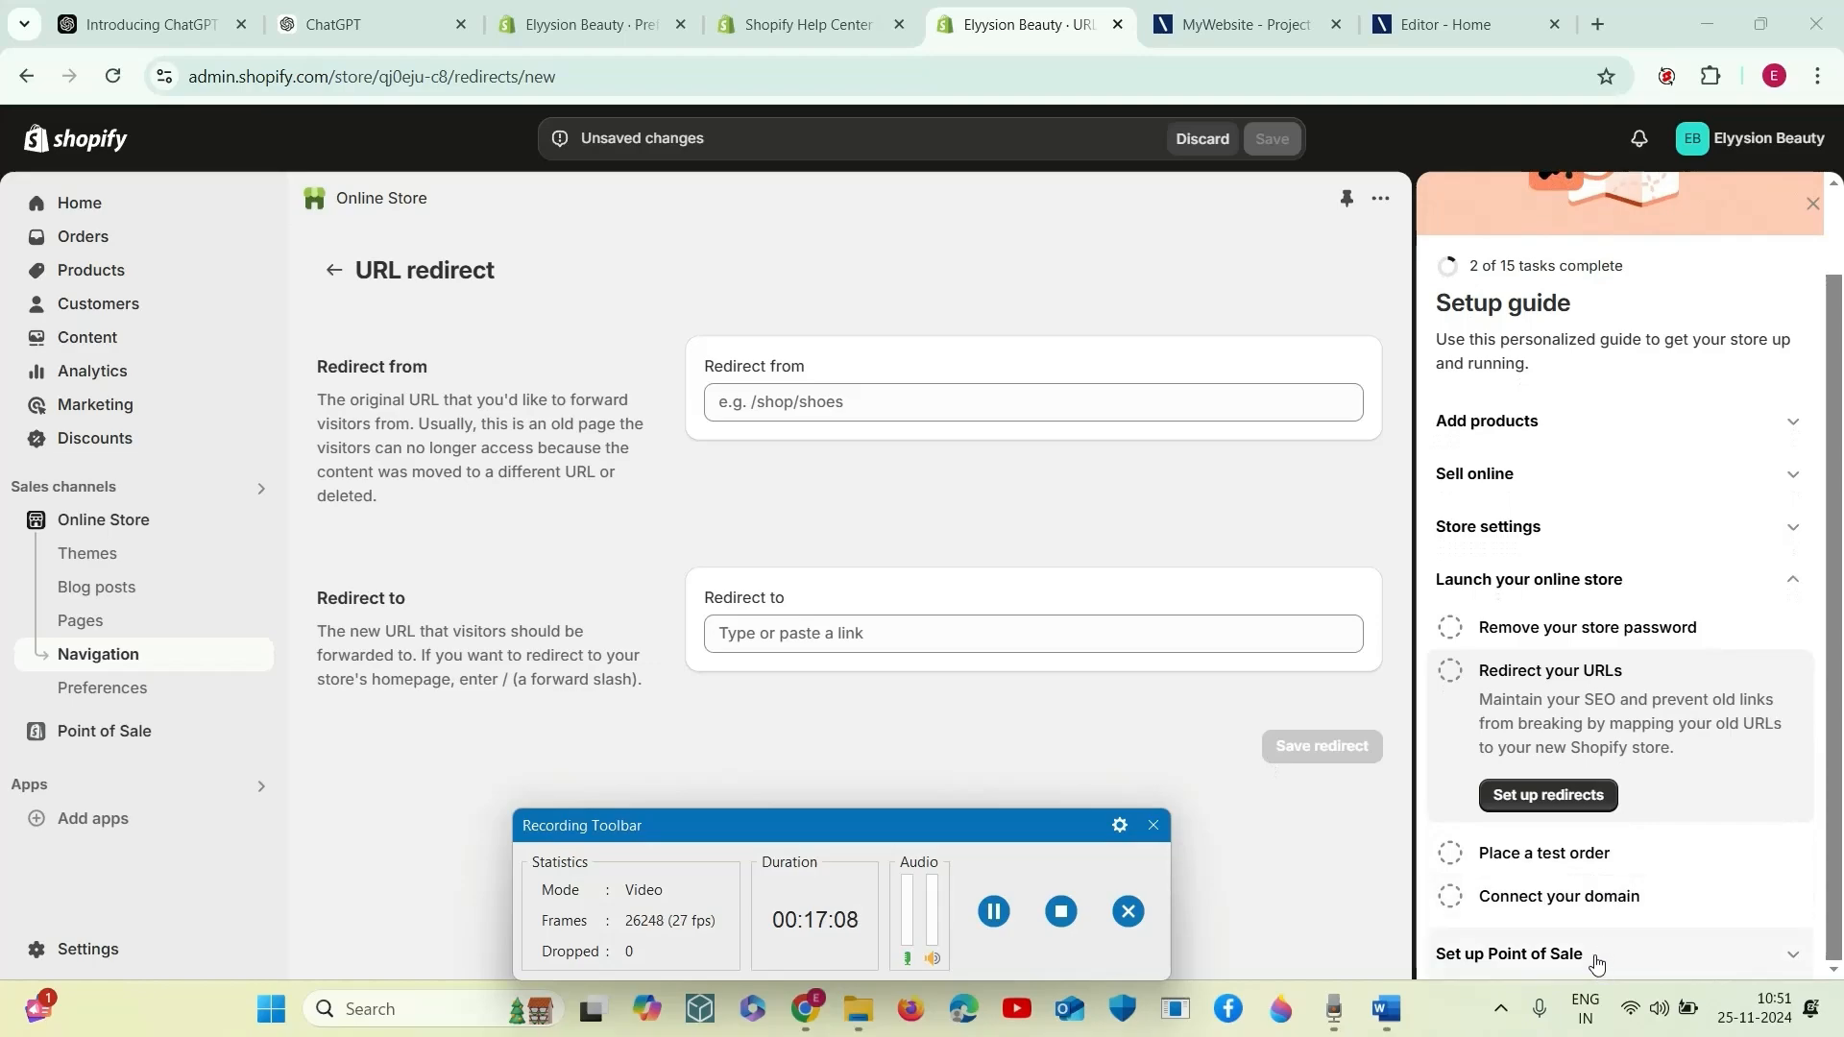
click(1586, 911)
click(1581, 903)
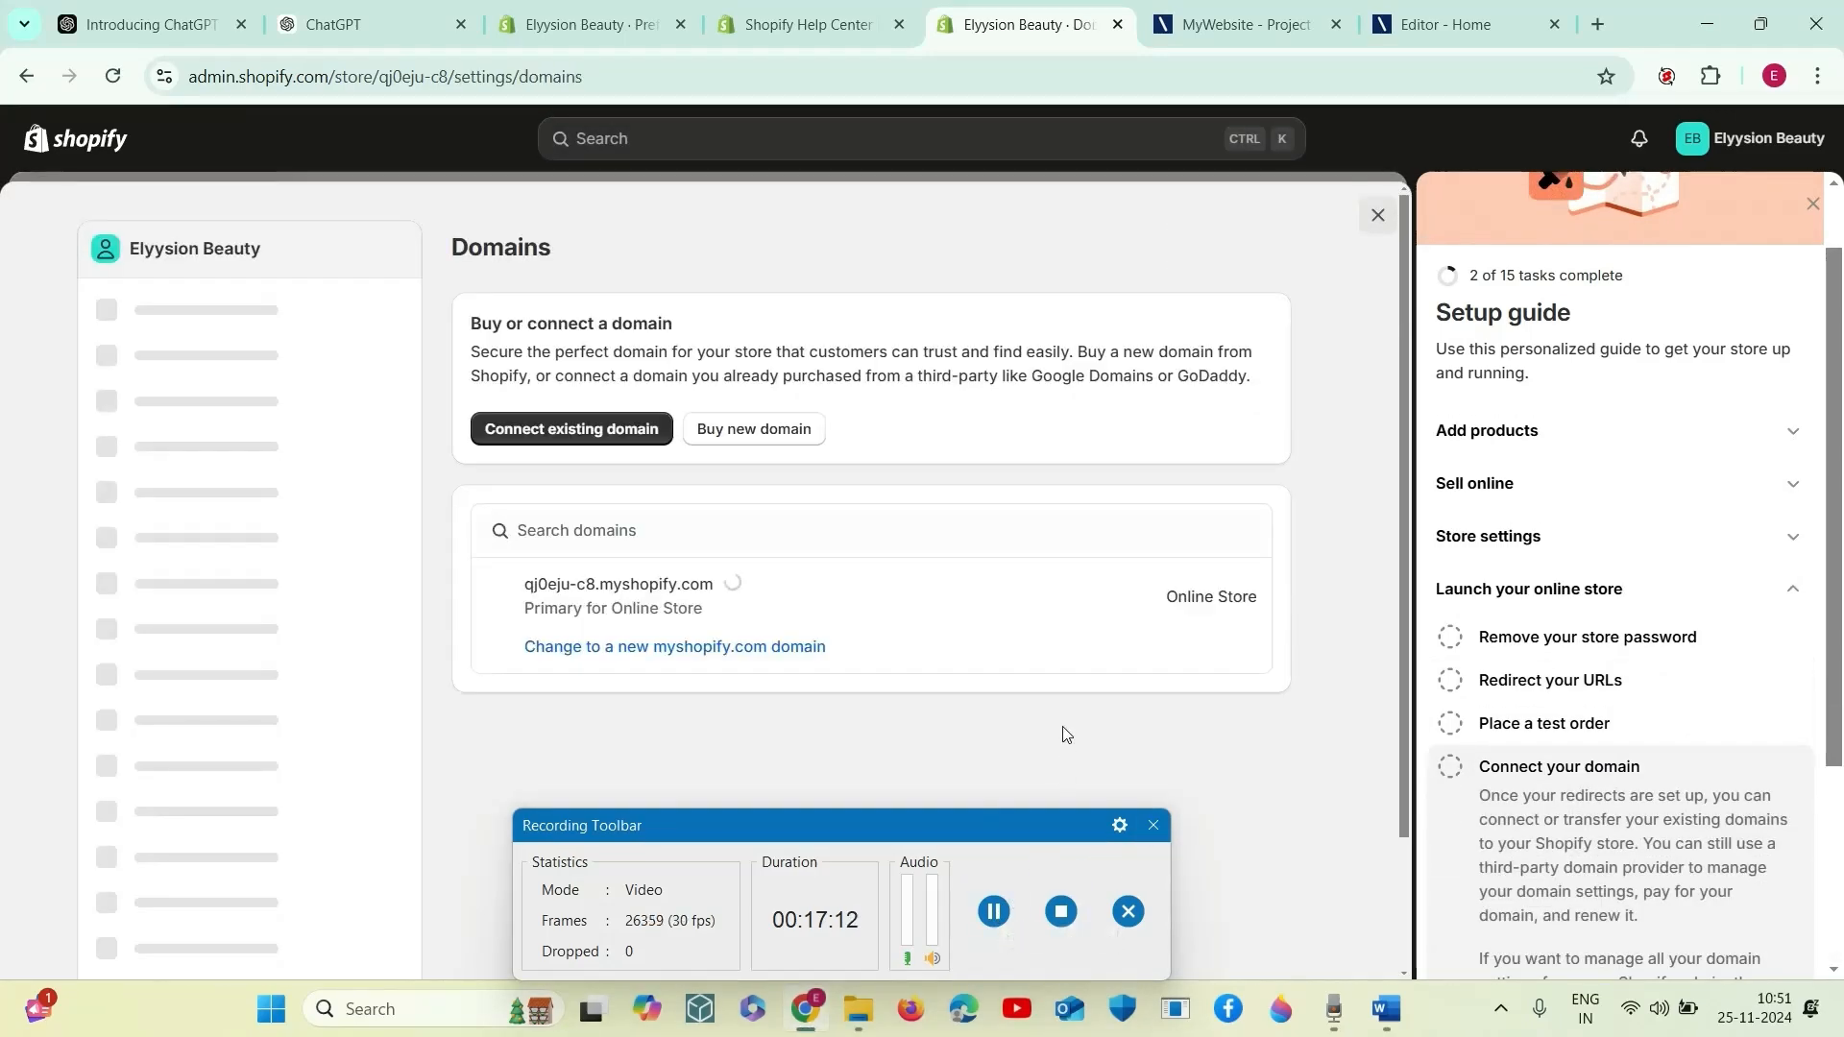
click(1218, 633)
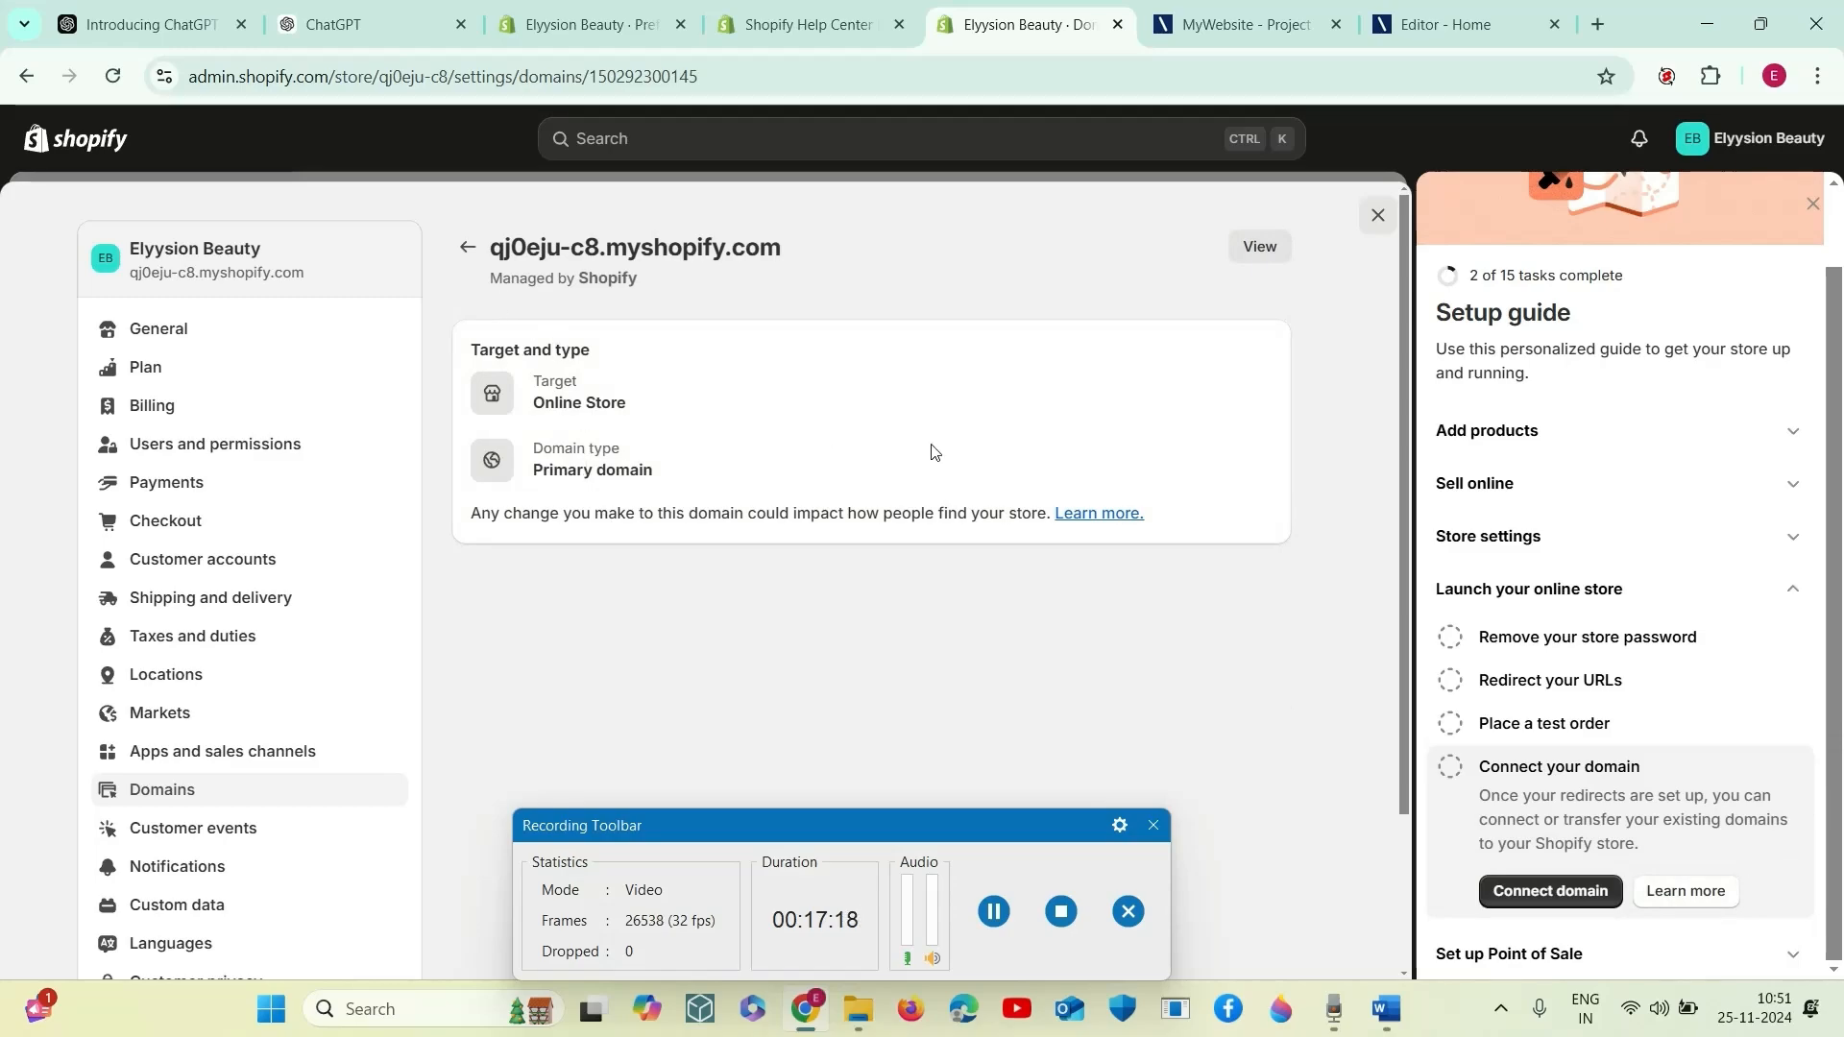
click(476, 264)
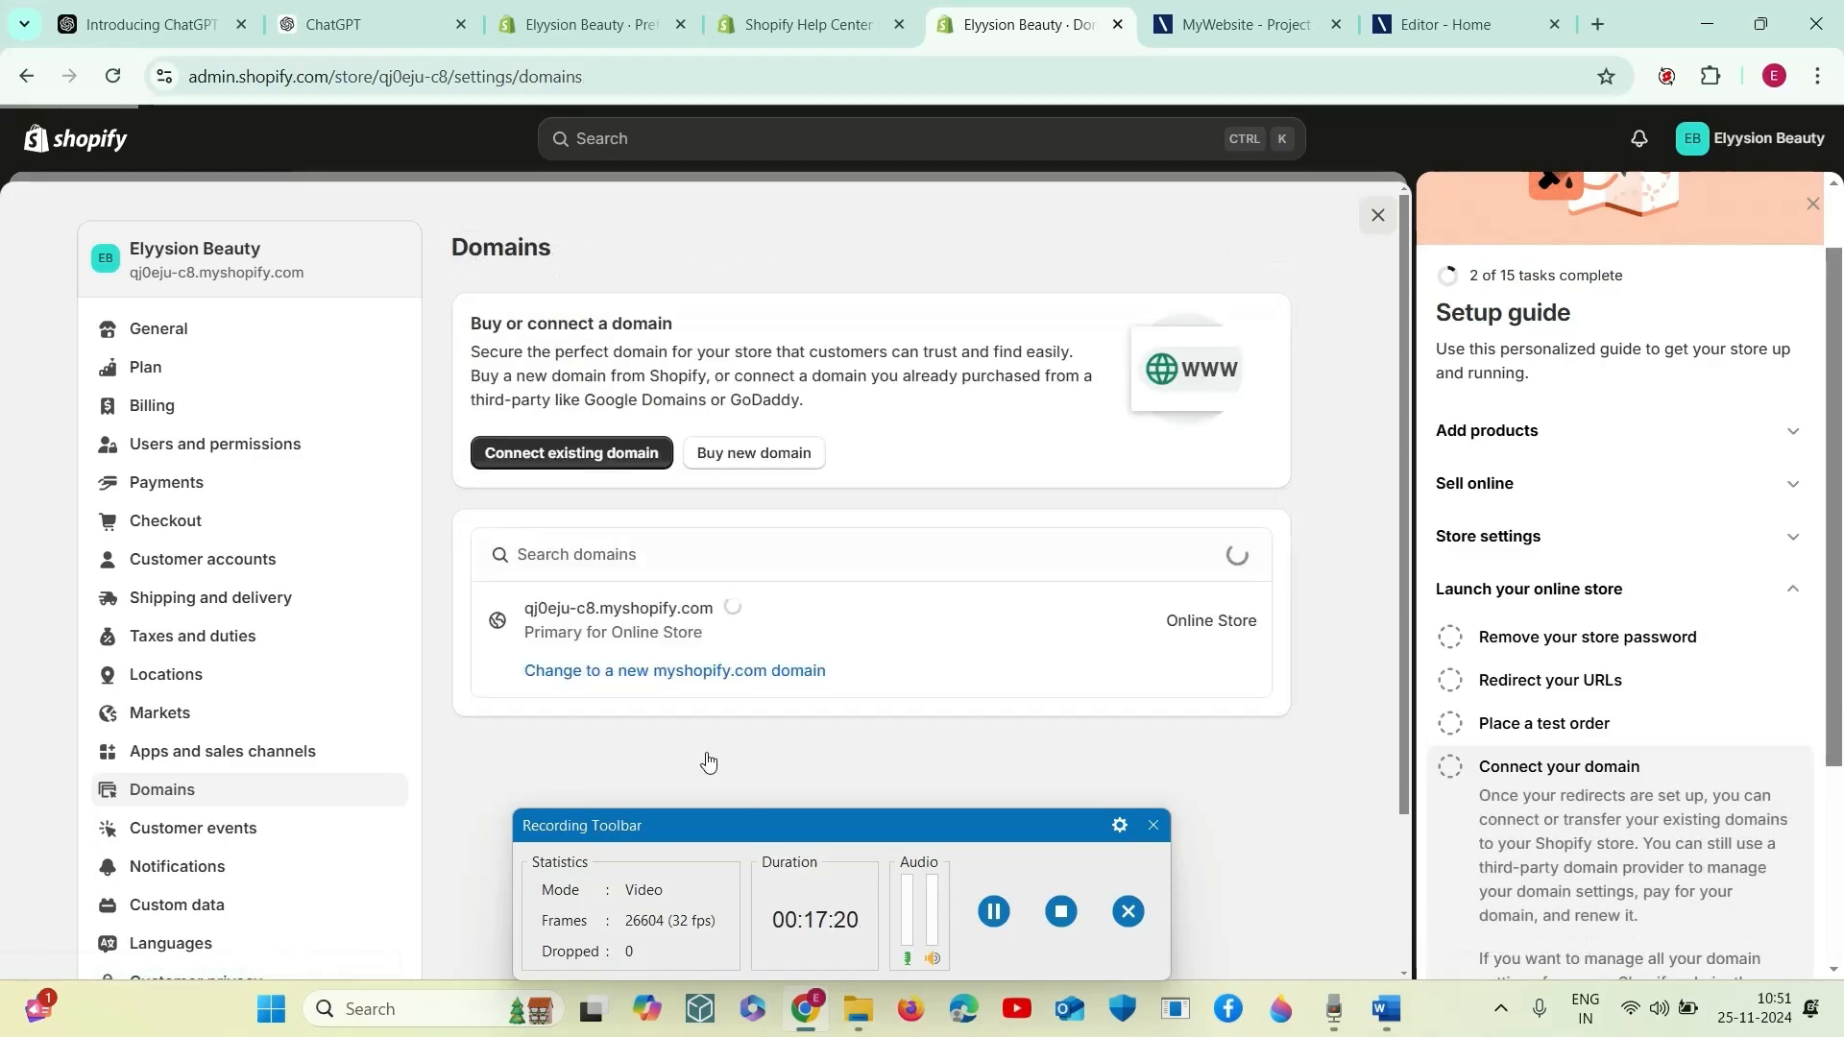
- Send the Point of Sale app download link to the prefilled store e-mail address from the setup guide
click(992, 911)
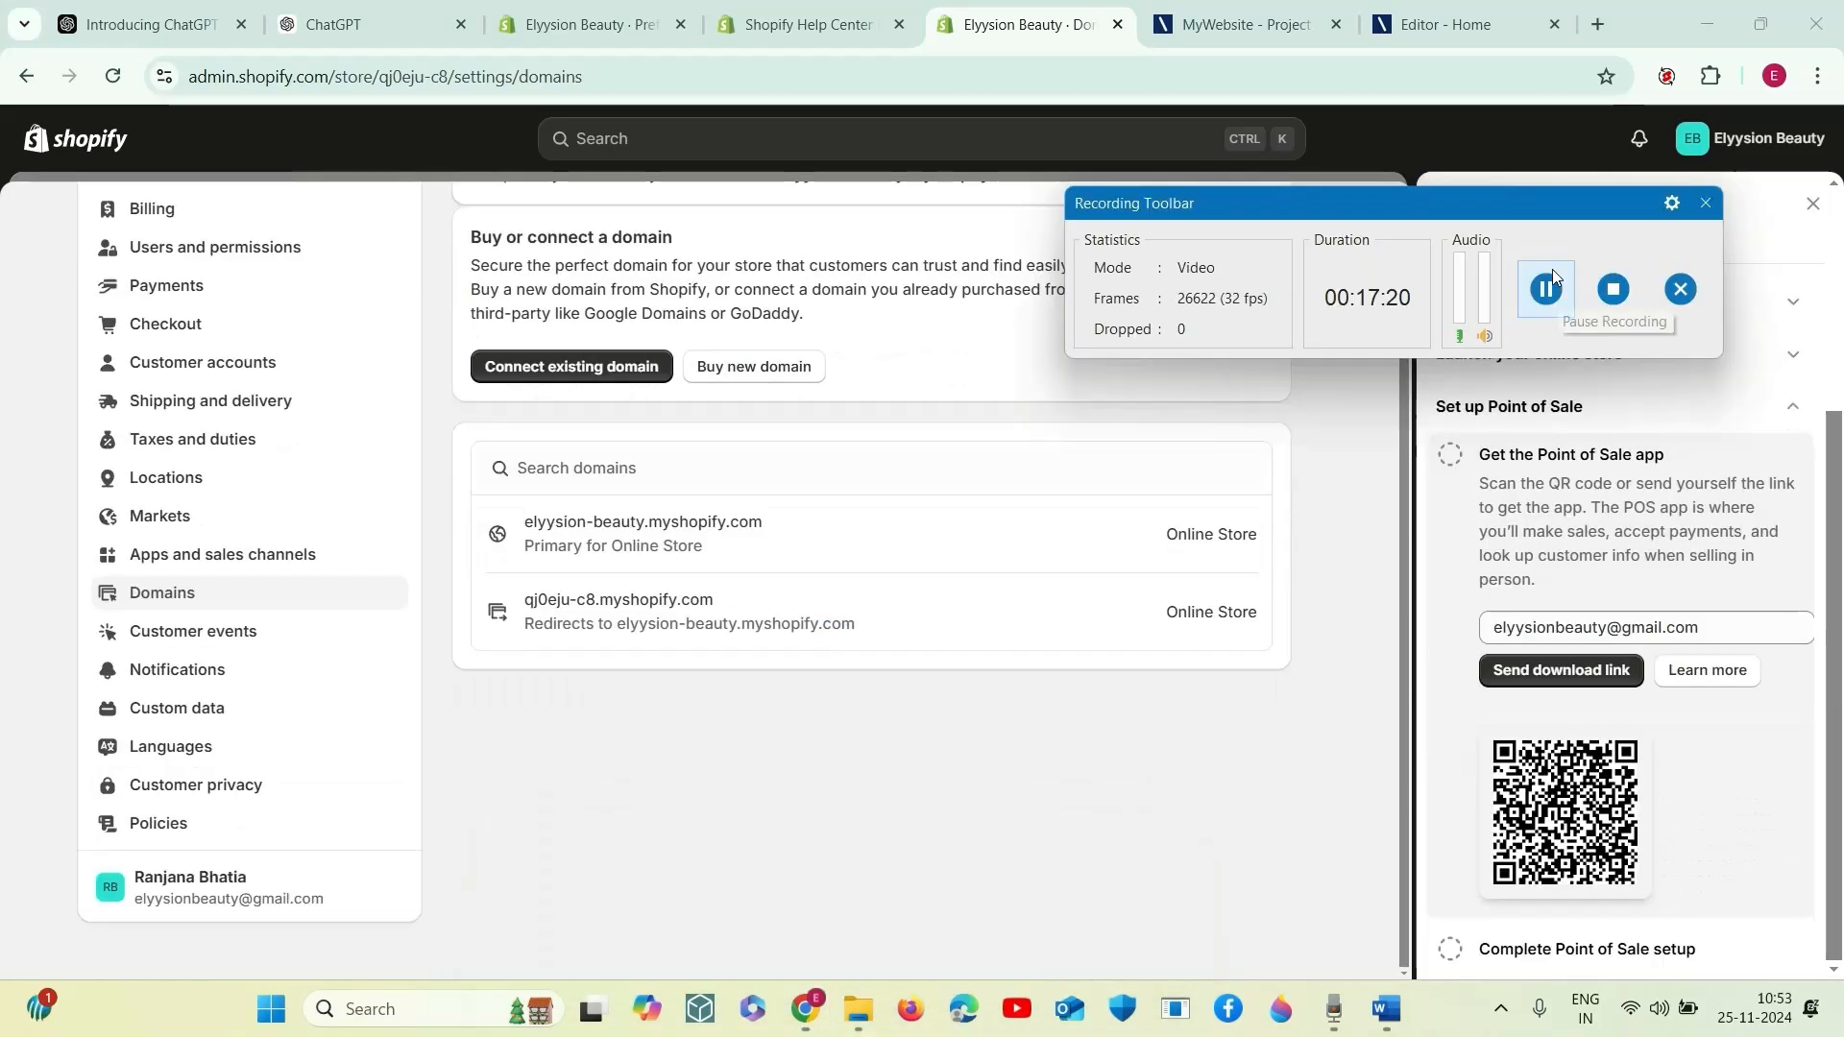
drag(1545, 213, 1610, 757)
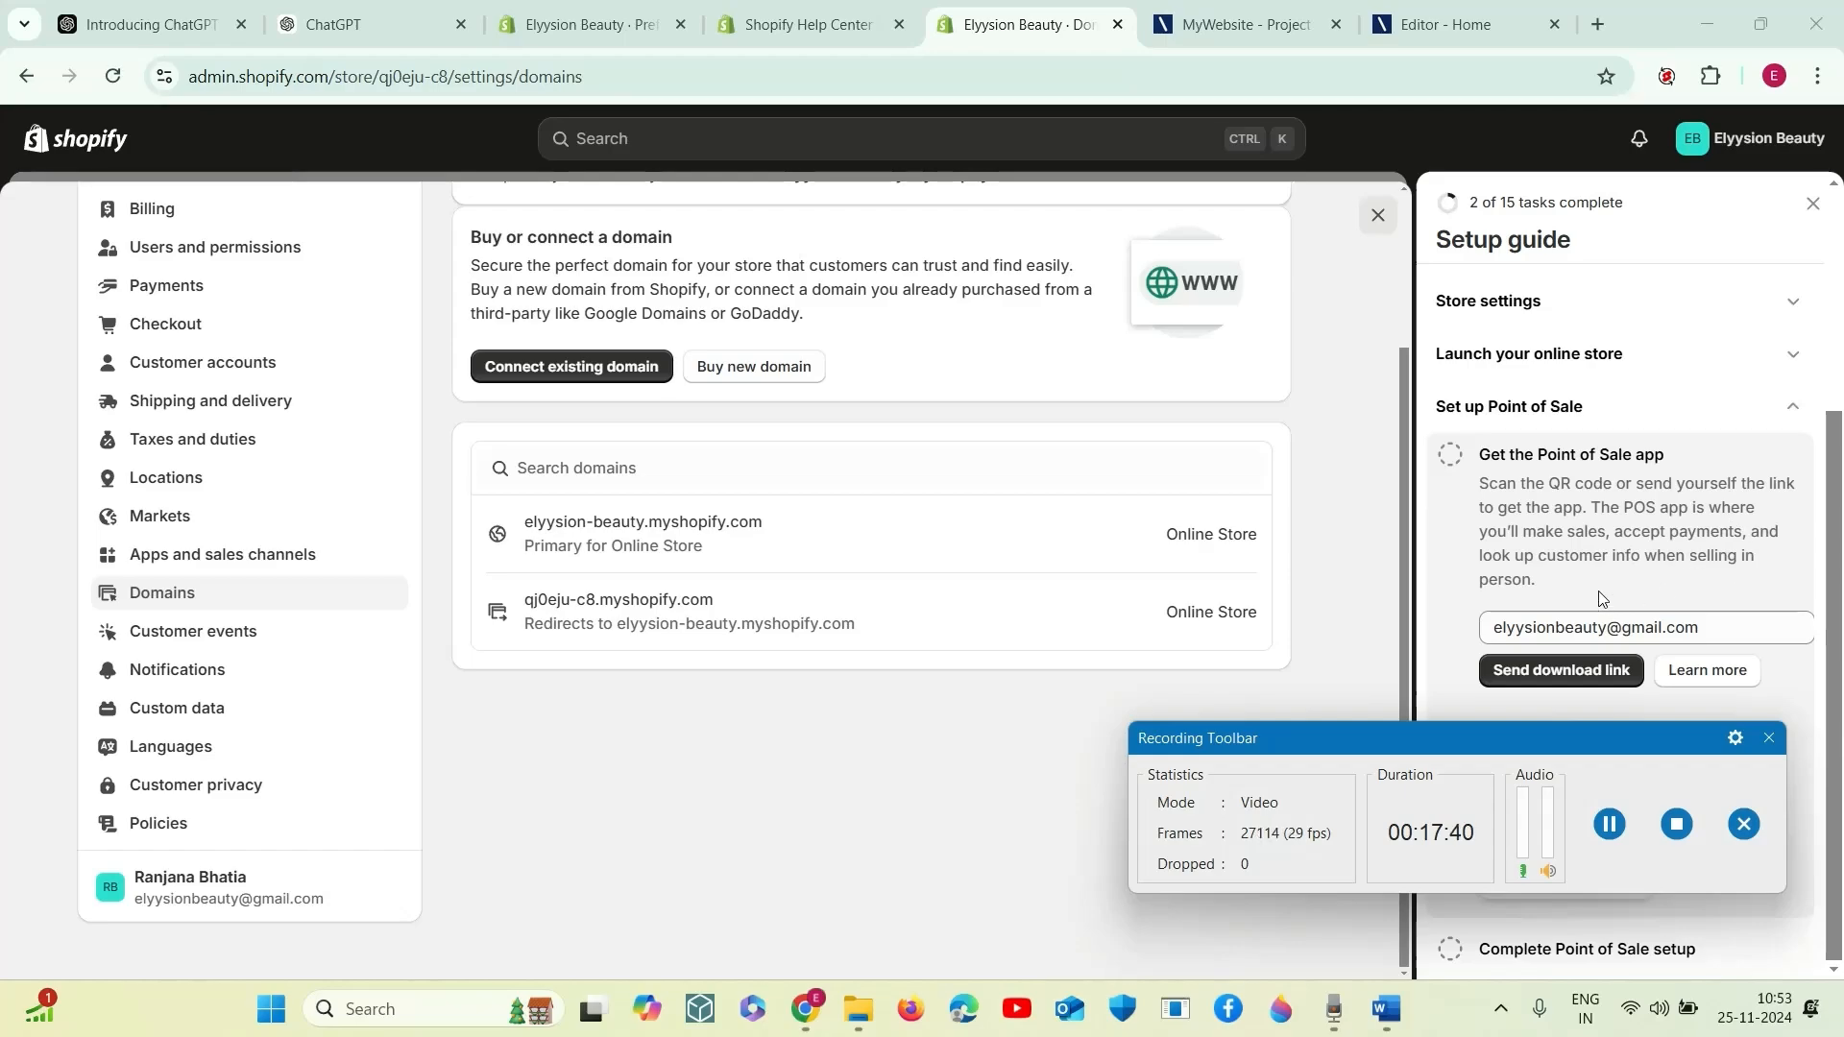
click(1558, 672)
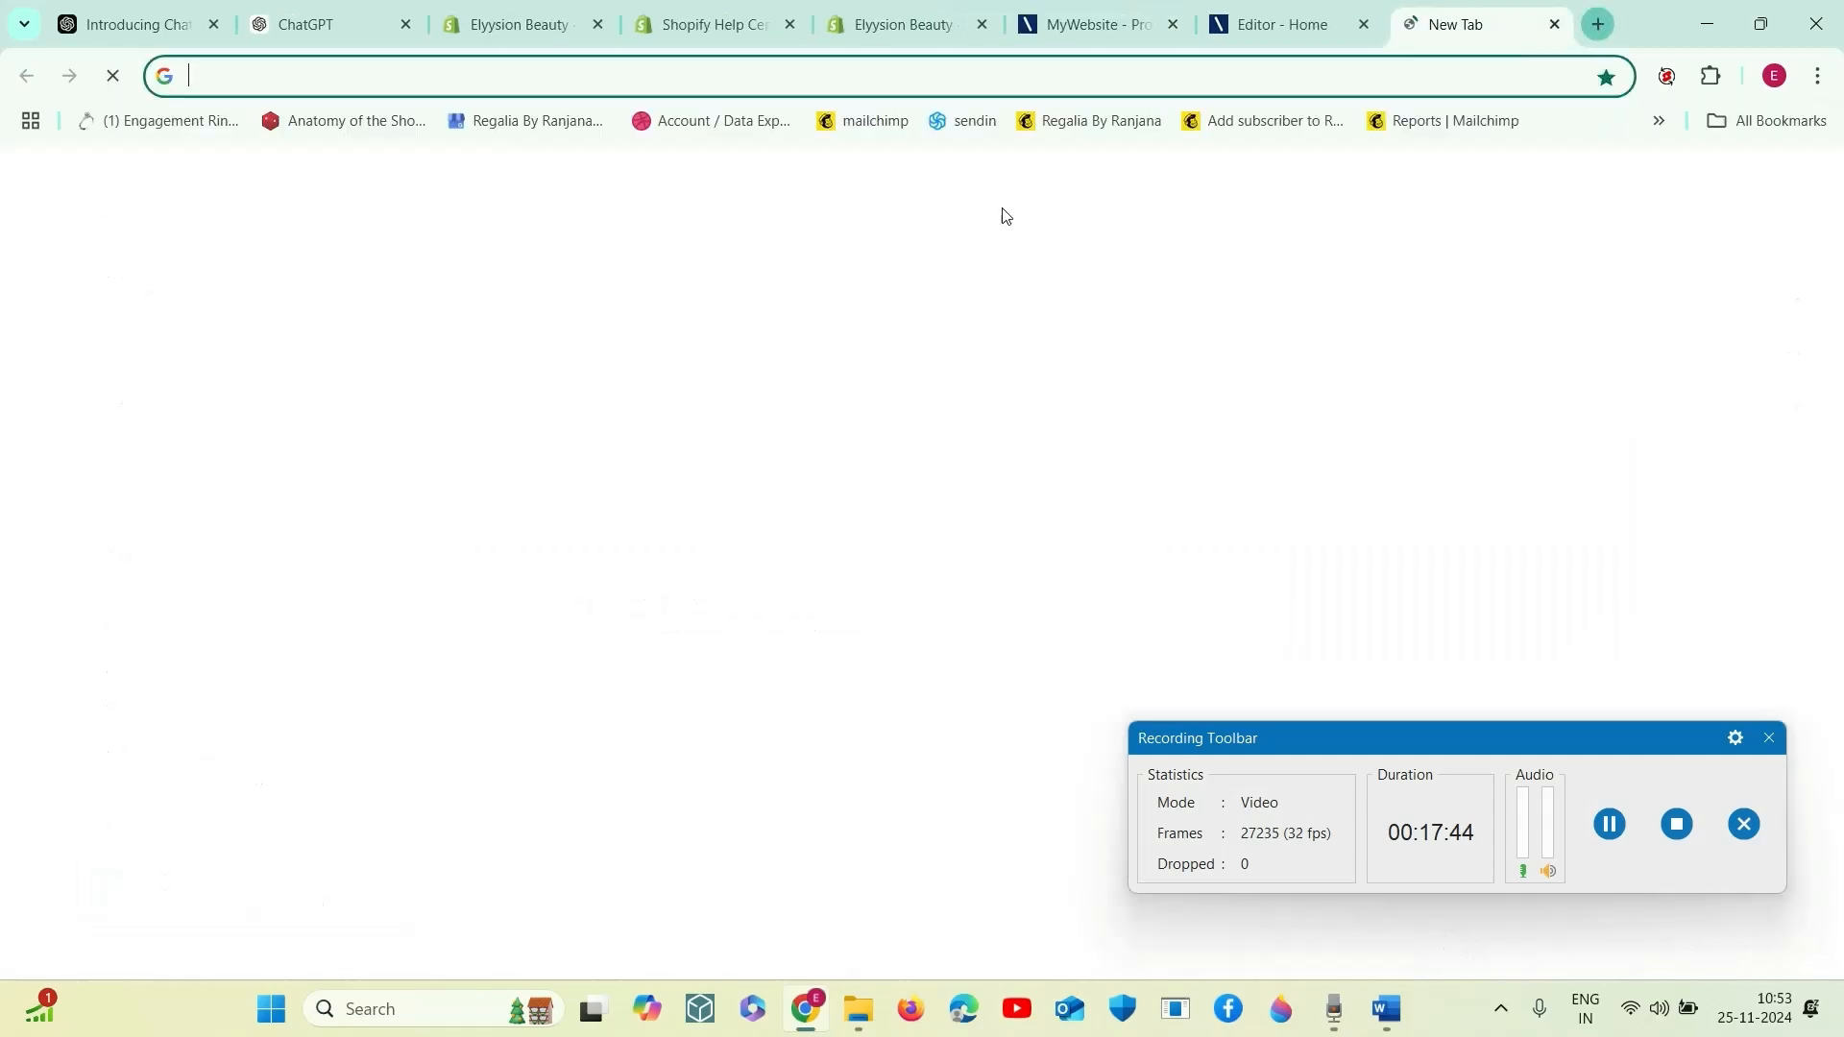
- Switch to Gmail in a new browser tab and follow the download link in the "Download Shopify POS" e-mail
click(1598, 24)
click(873, 480)
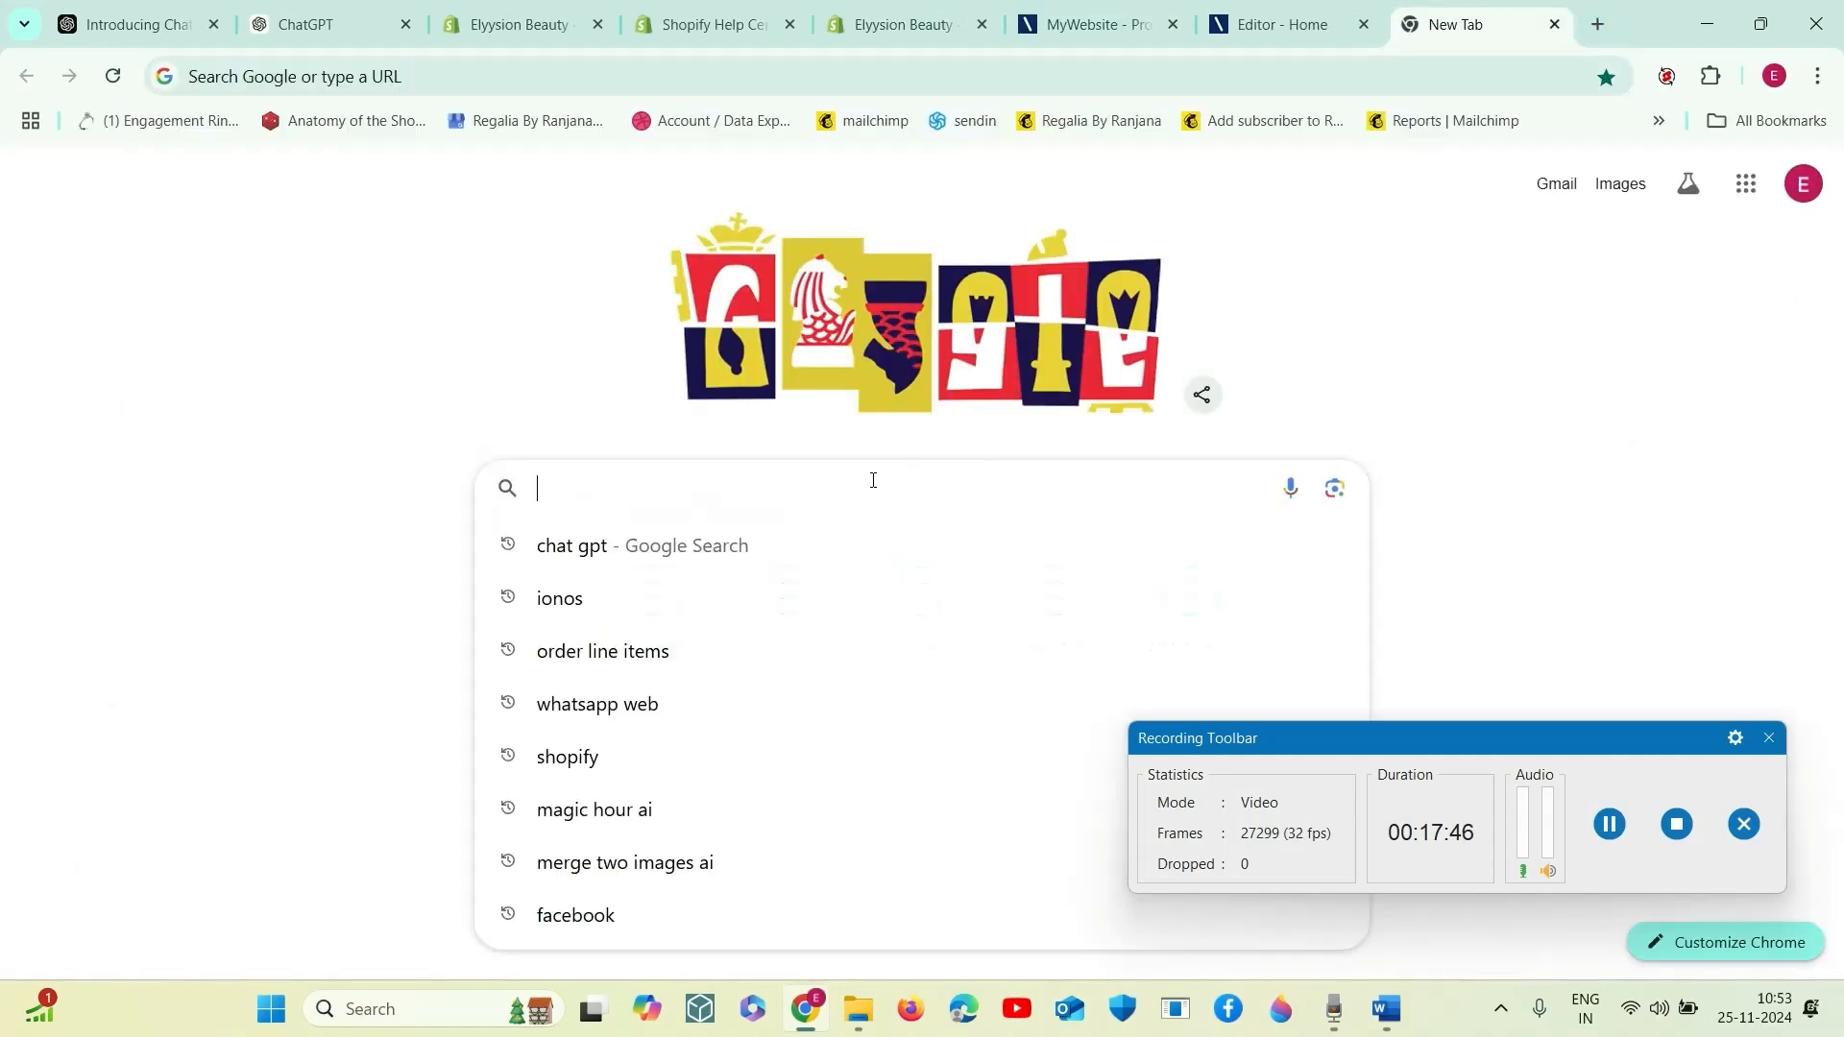
text(gmail)
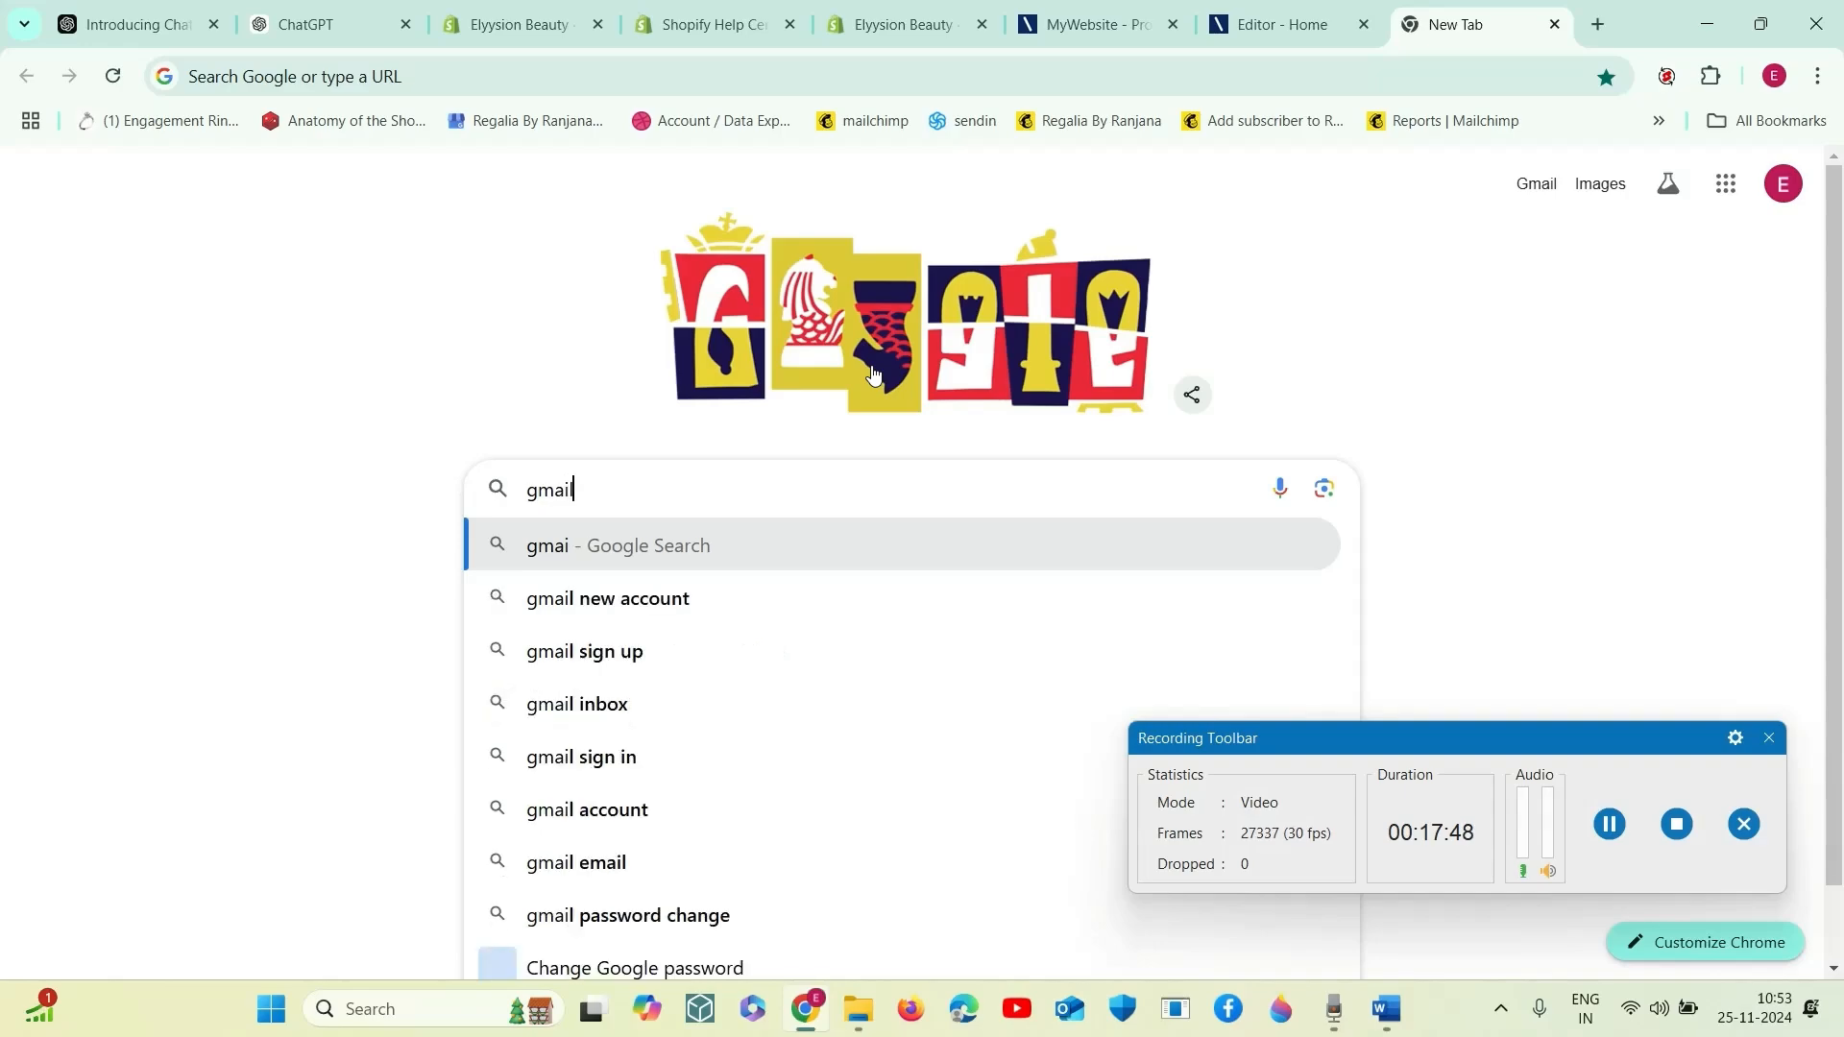
key(Return)
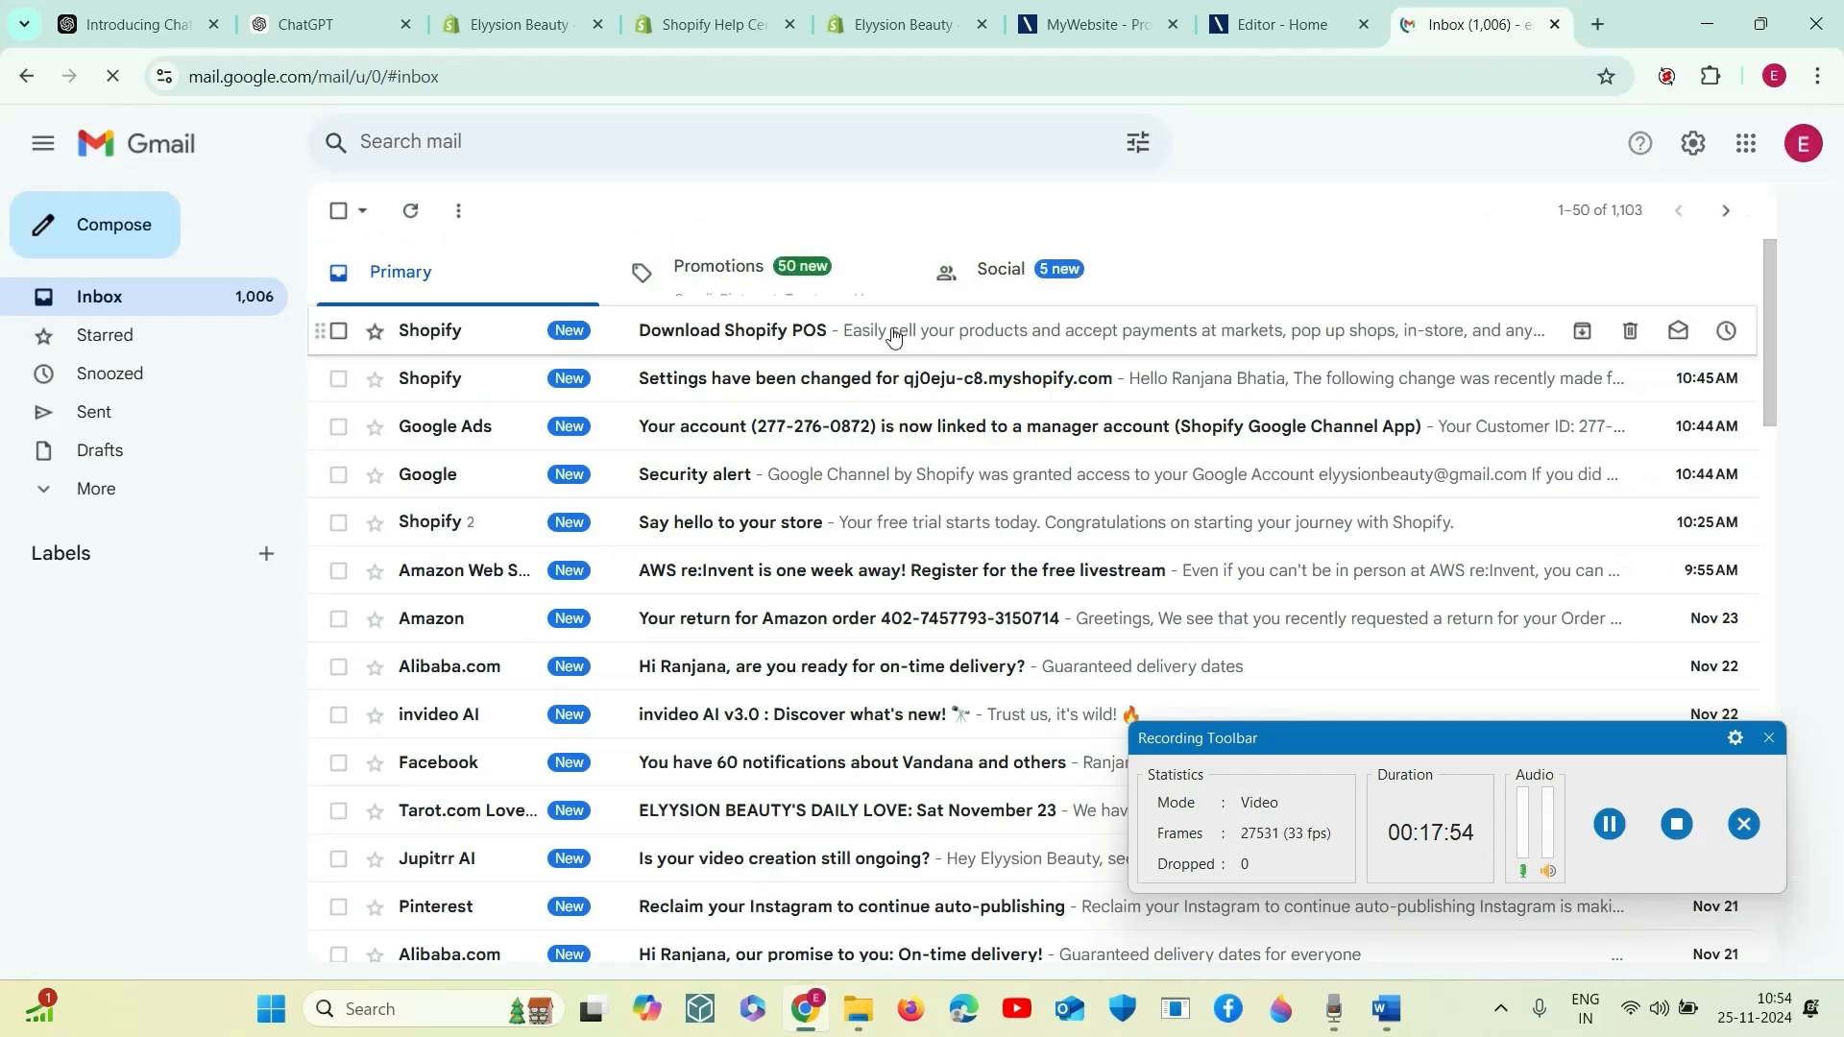
click(924, 333)
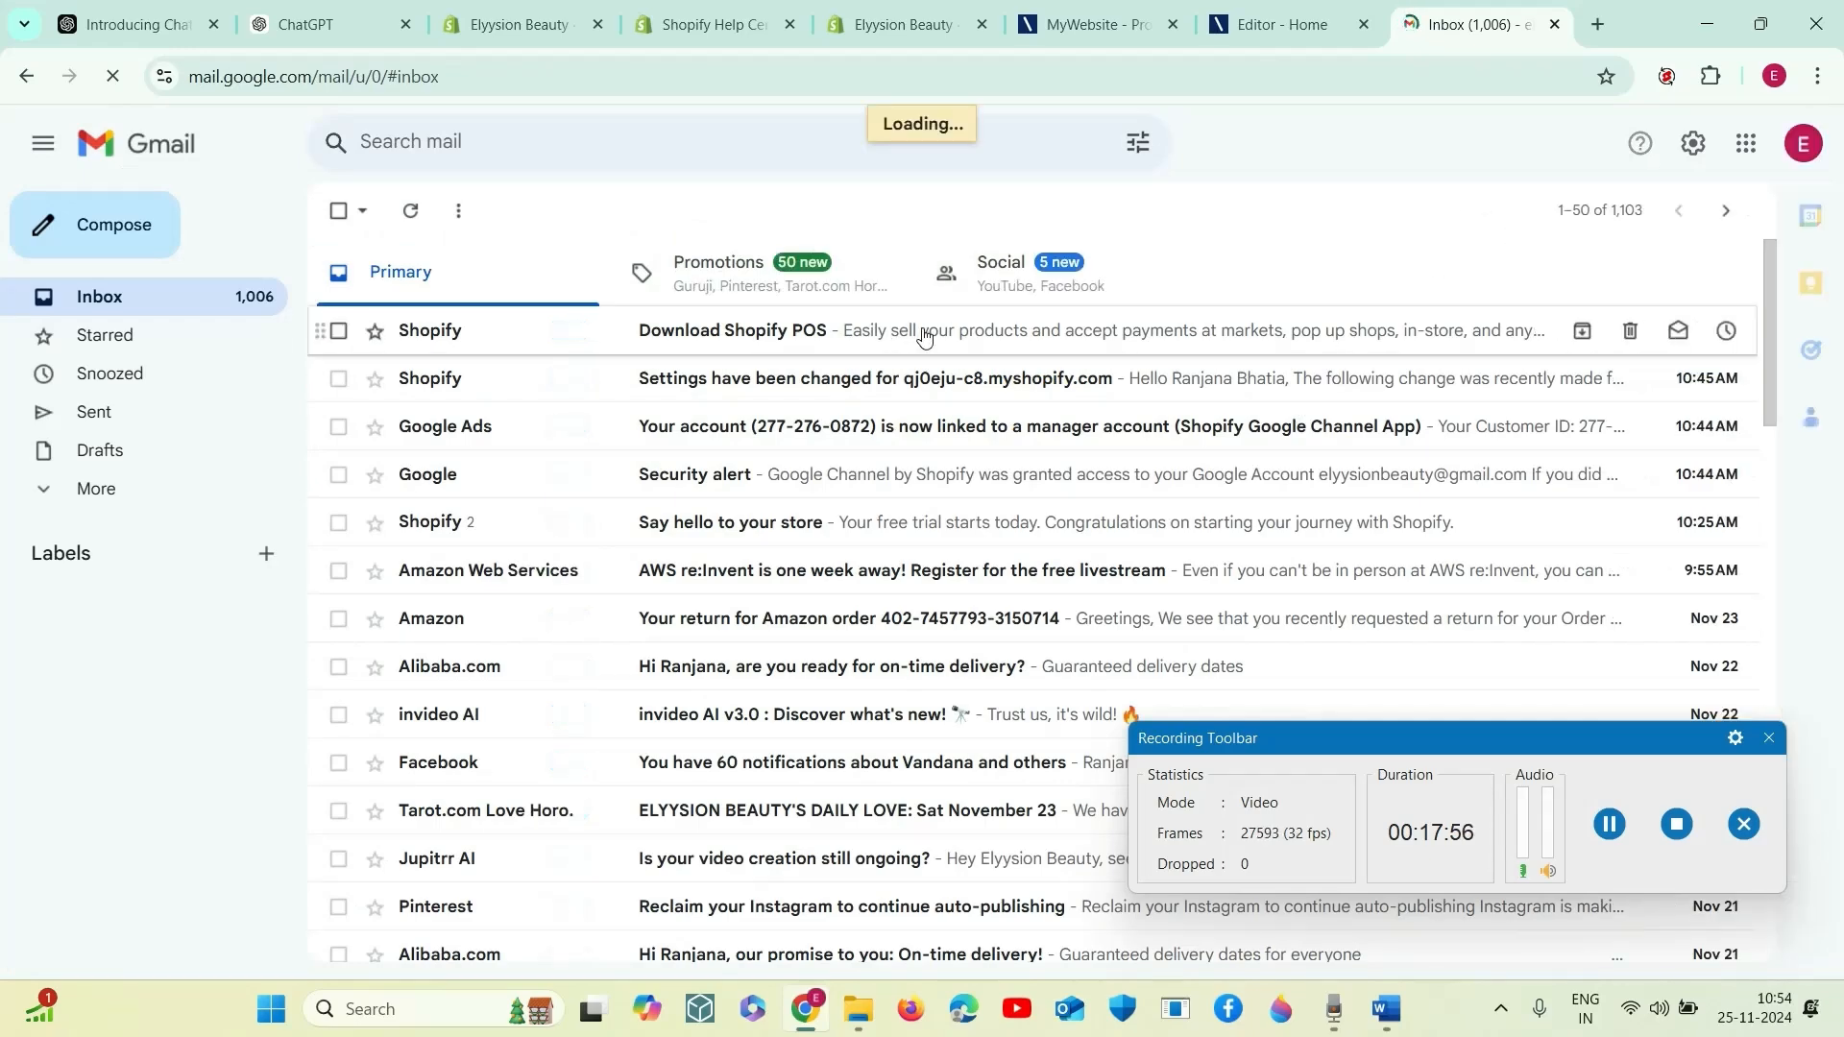
click(949, 554)
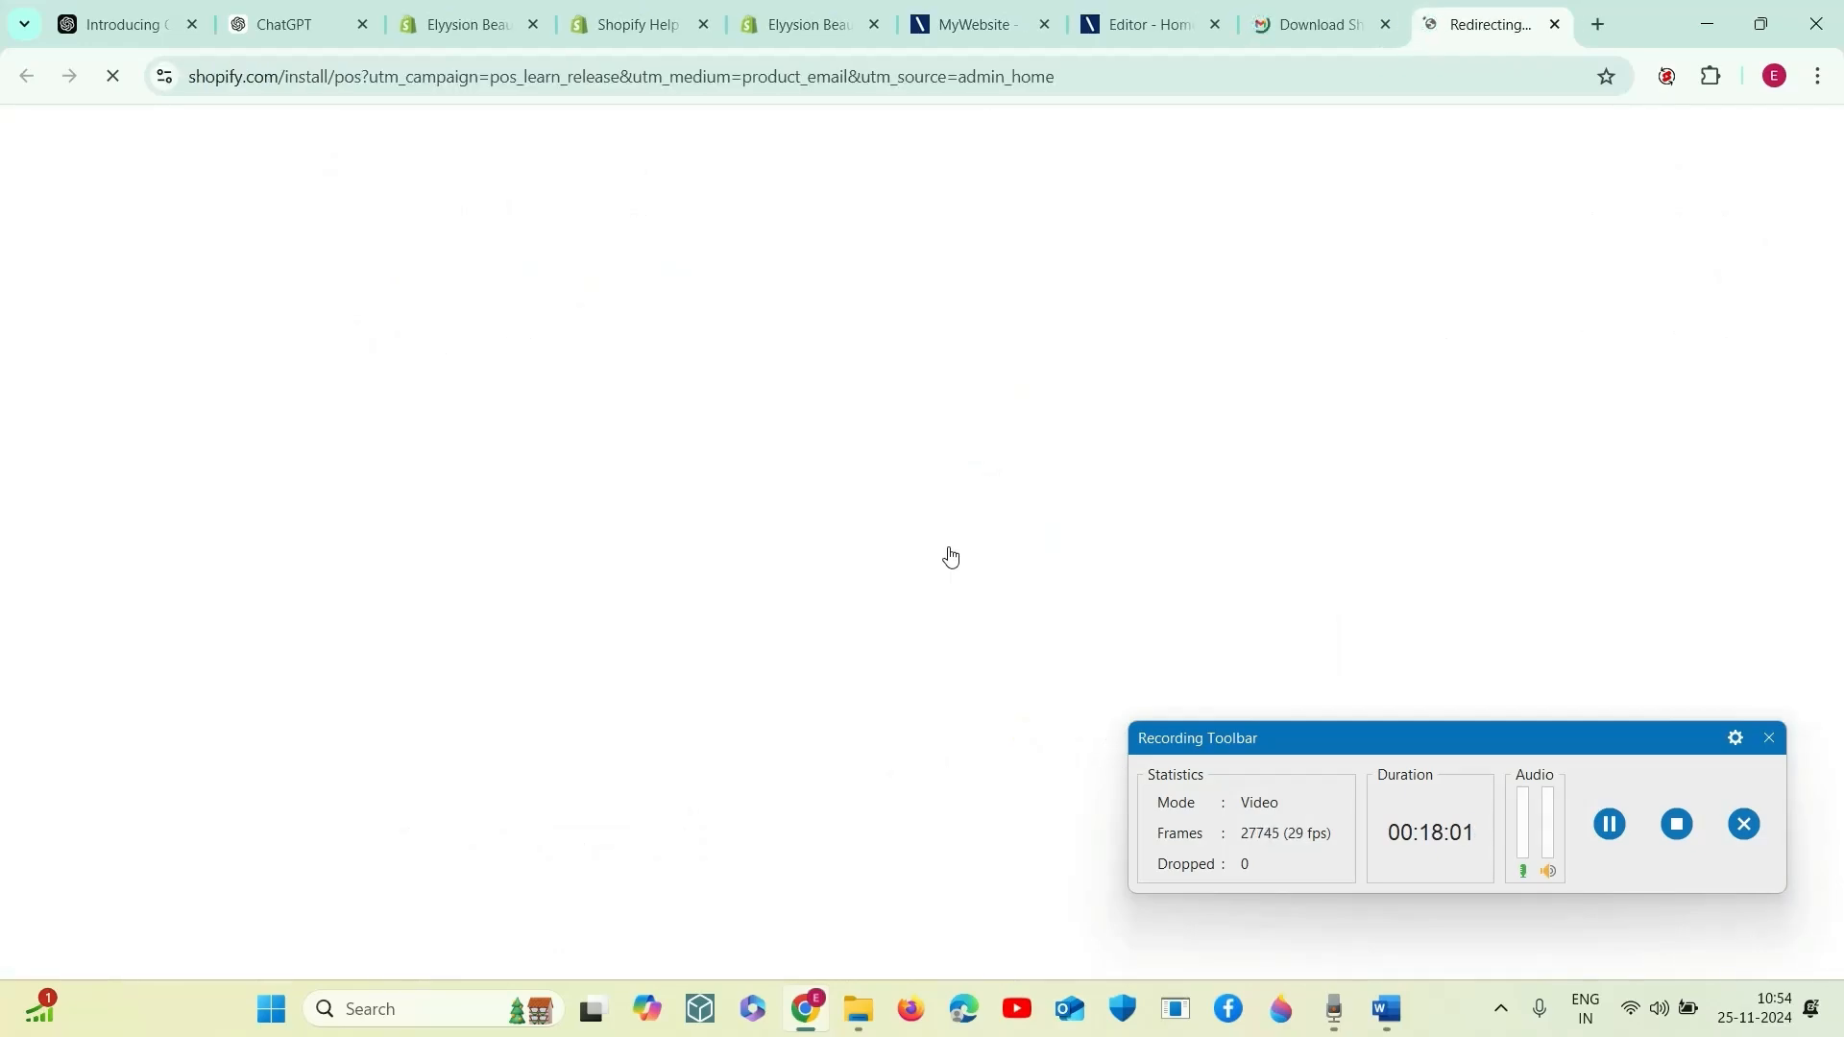
- Switch to Sound Recorder, start a new audio recording and minimize its window
click(1334, 1008)
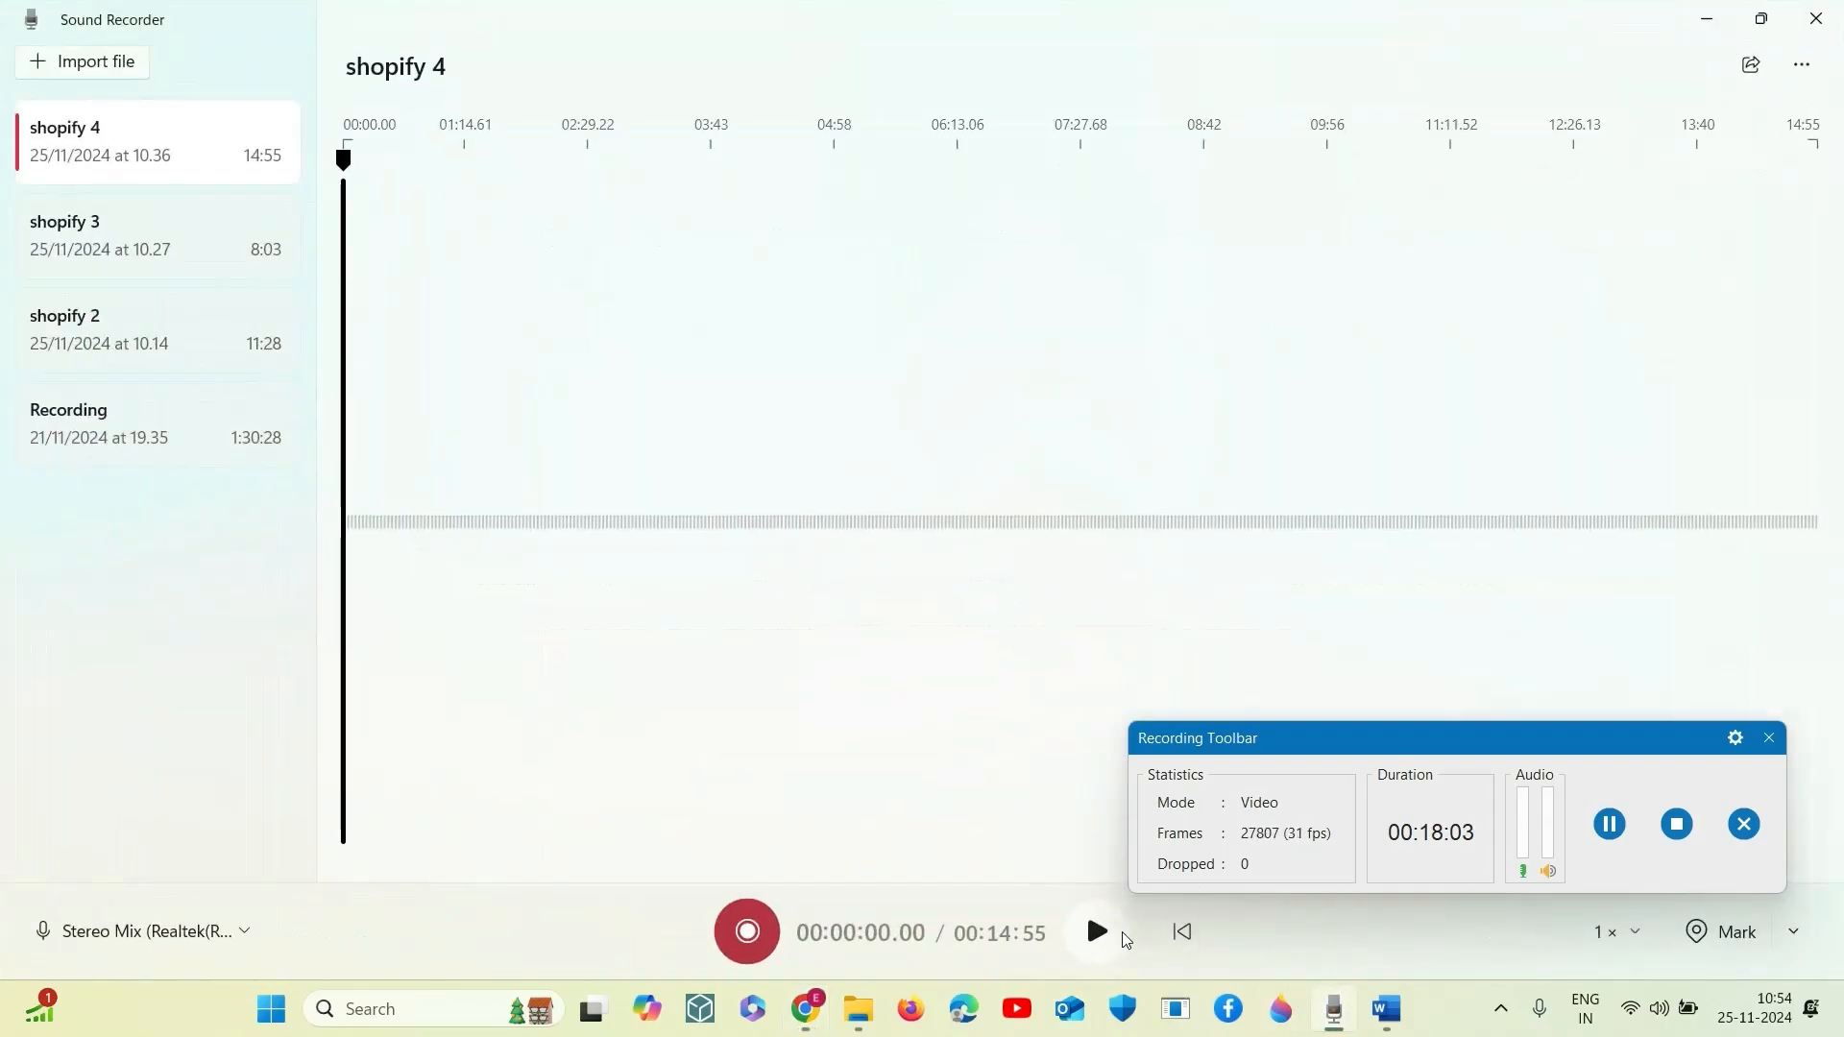
key(ctrl+r)
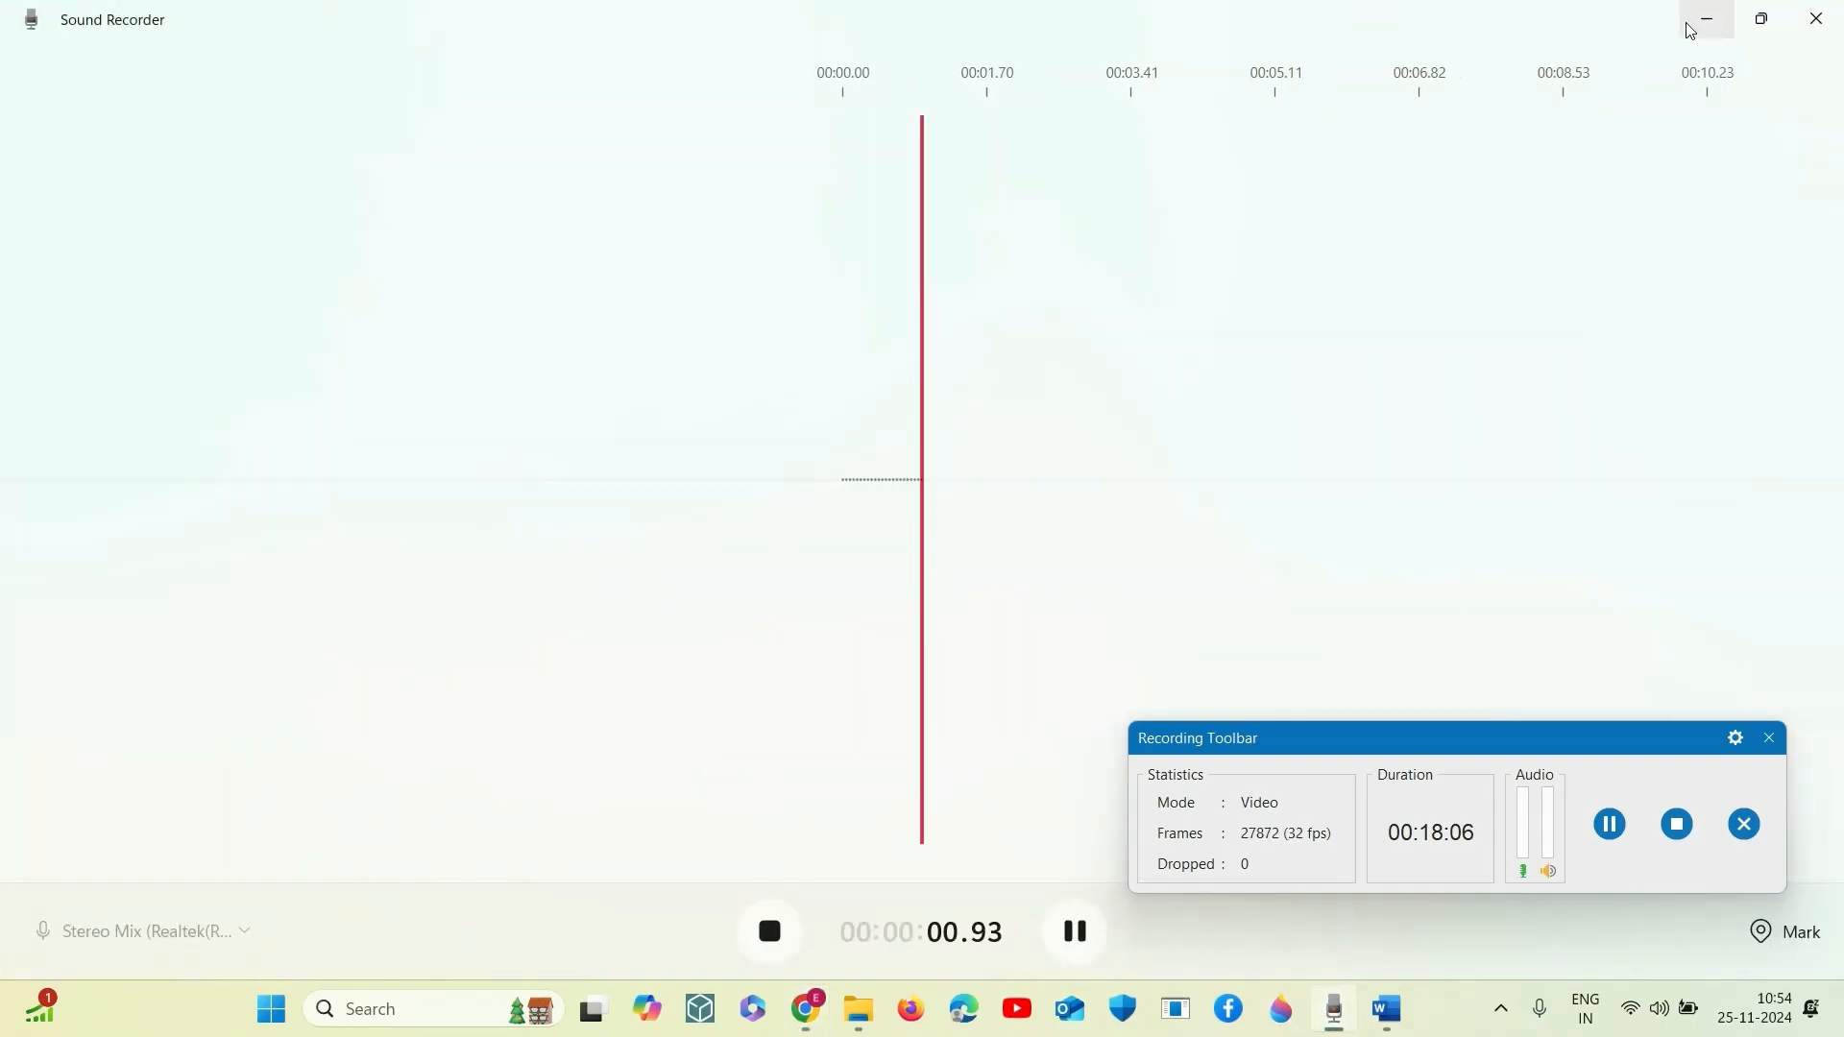
click(1693, 31)
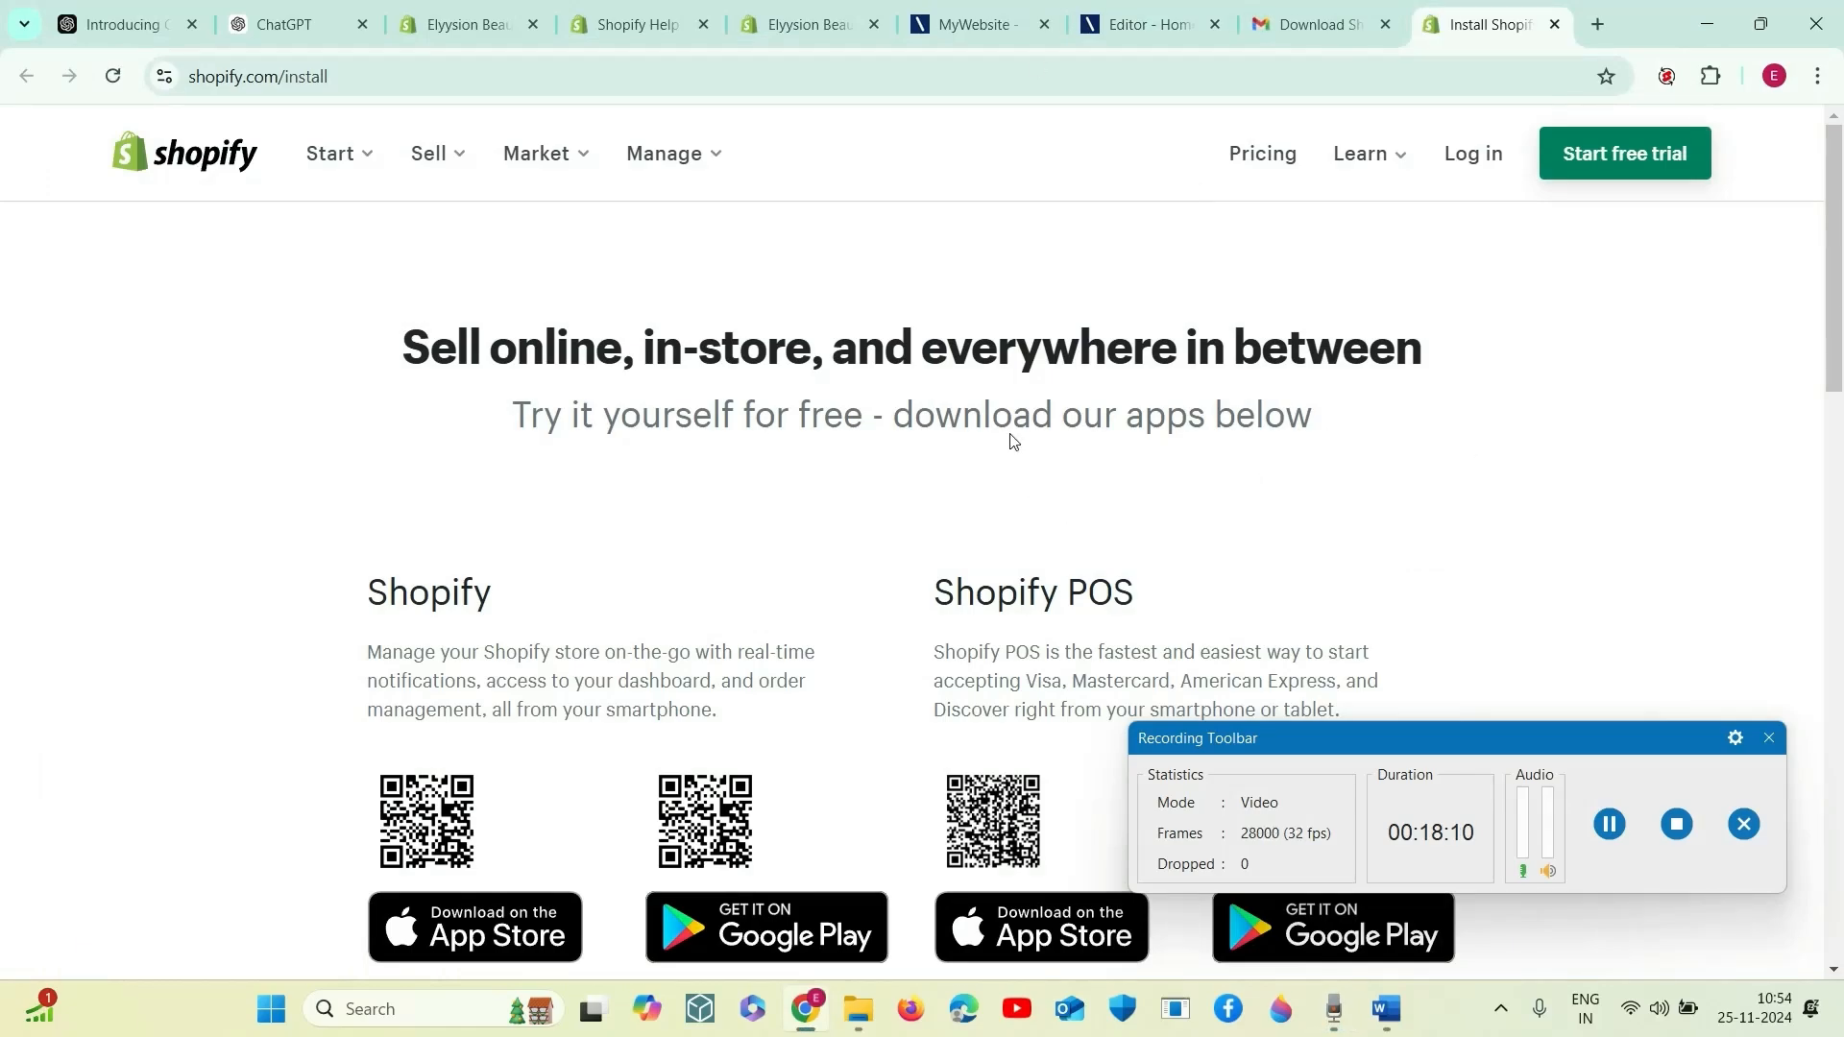
- Look over the Shopify and Shopify POS app download page, close it and return to the Elyysion Beauty store admin
scroll(897, 560, down, 5)
scroll(902, 560, up, 5)
scroll(916, 485, down, 6)
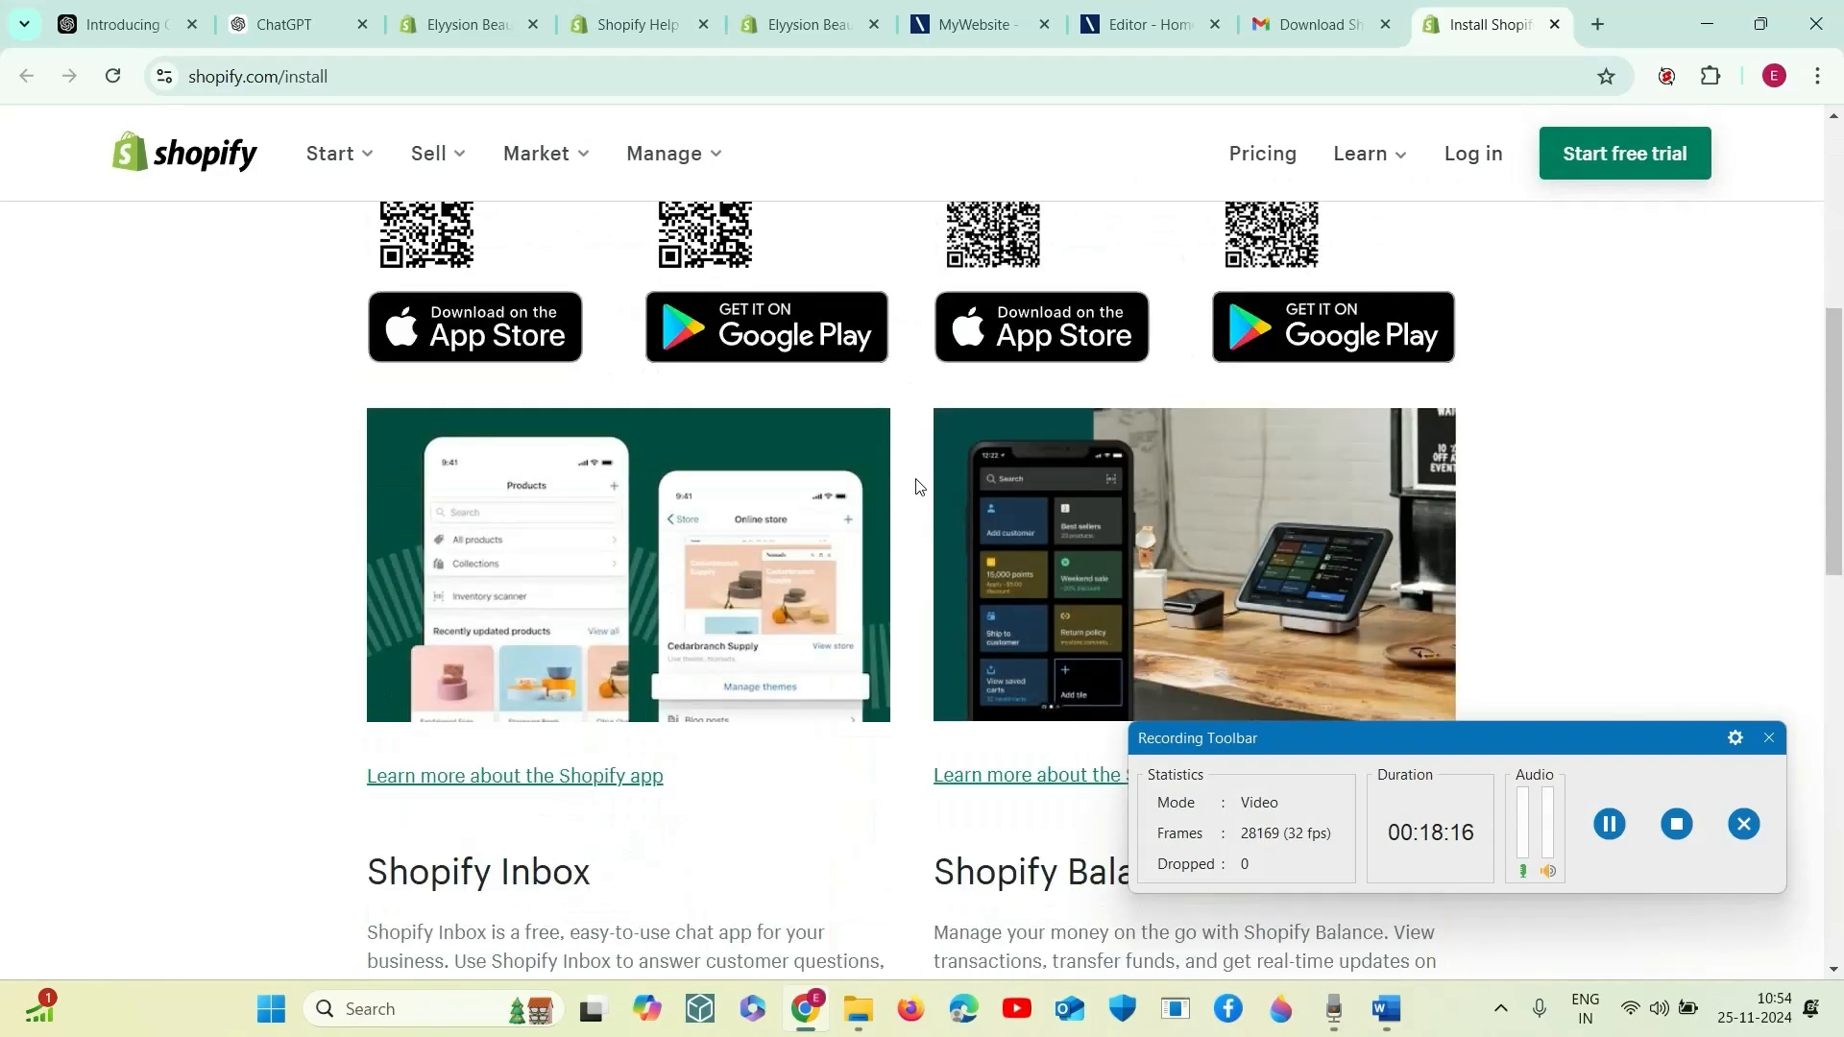
scroll(963, 505, up, 6)
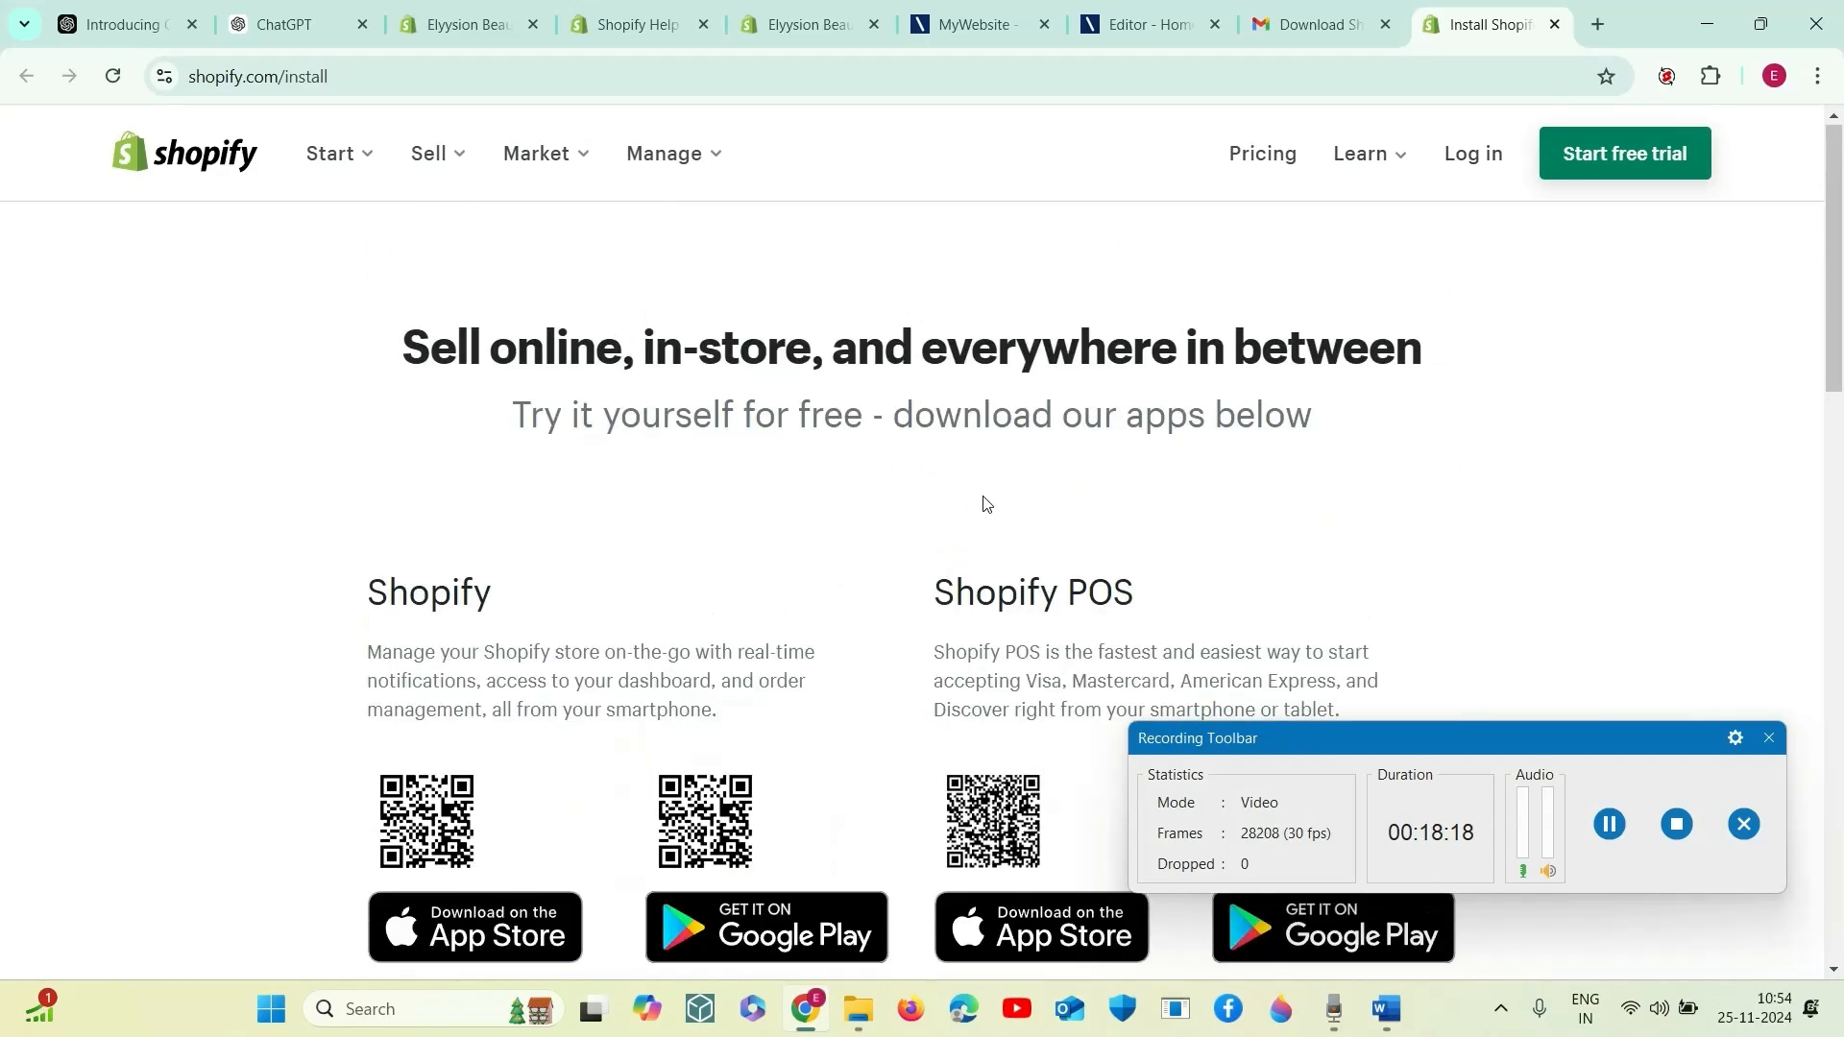
click(1555, 24)
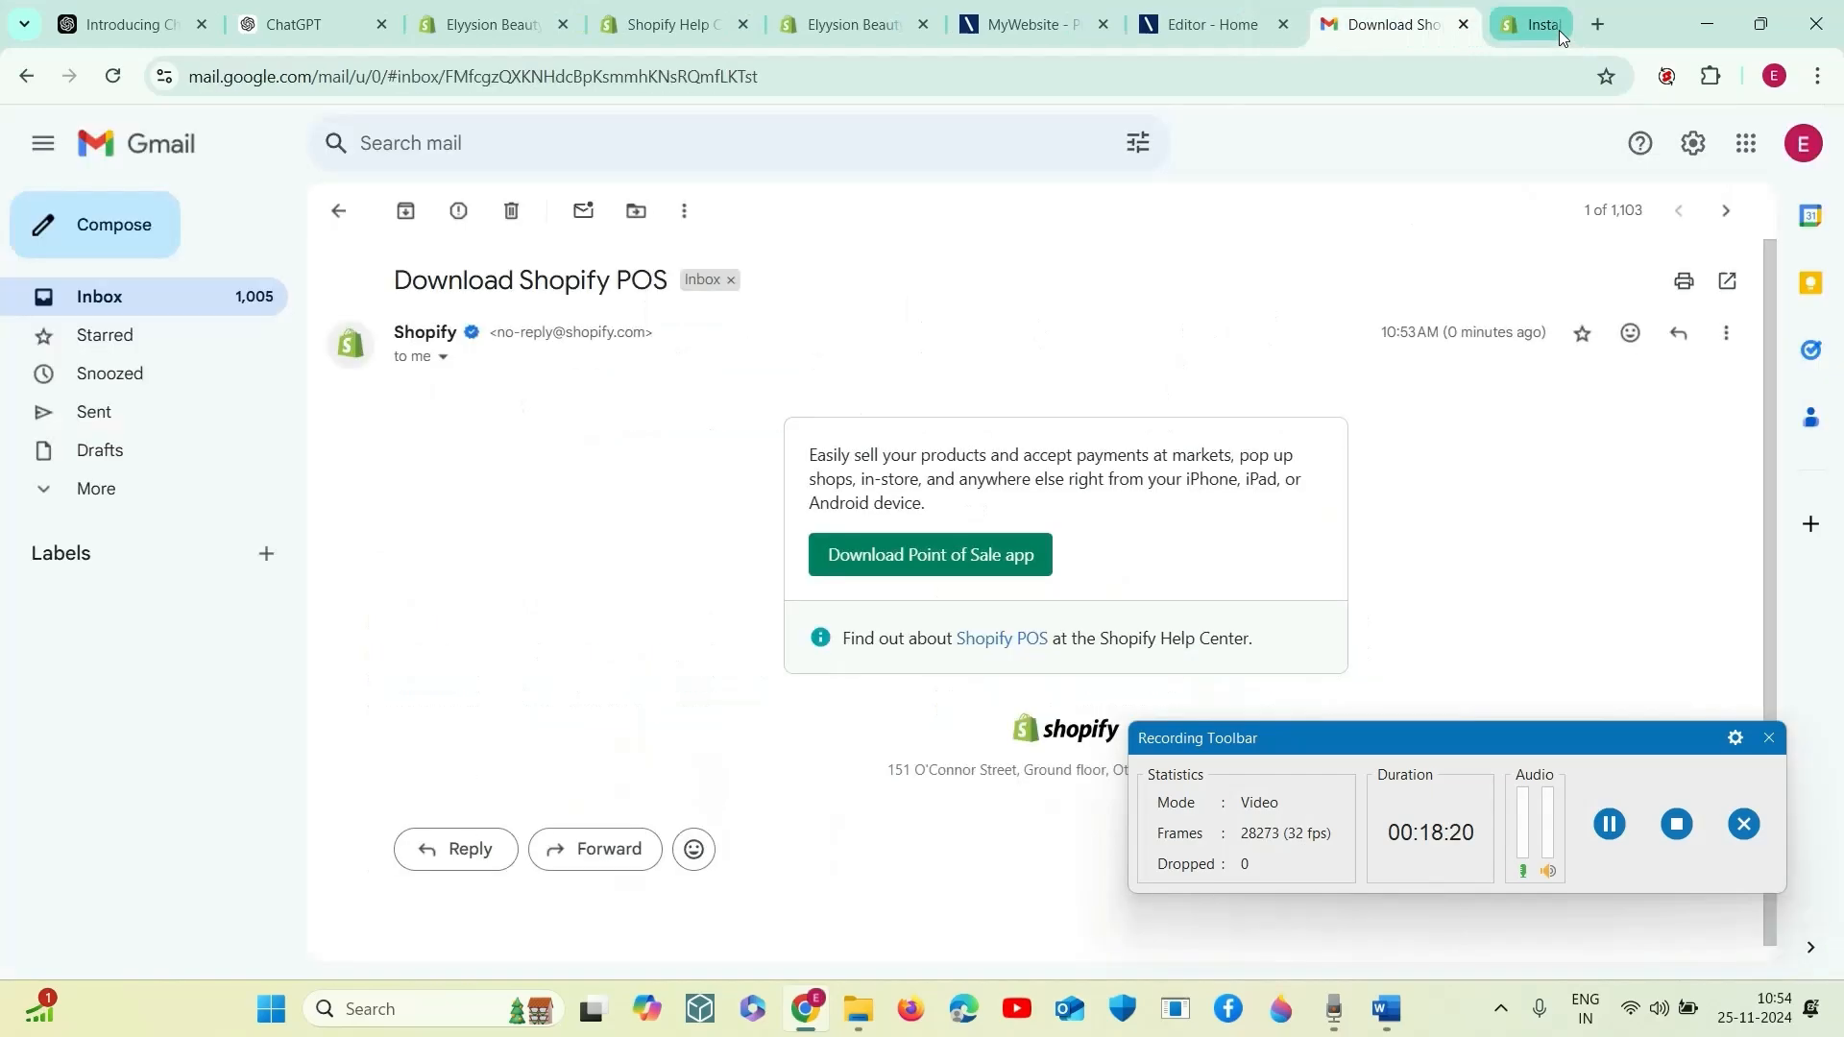
click(1279, 29)
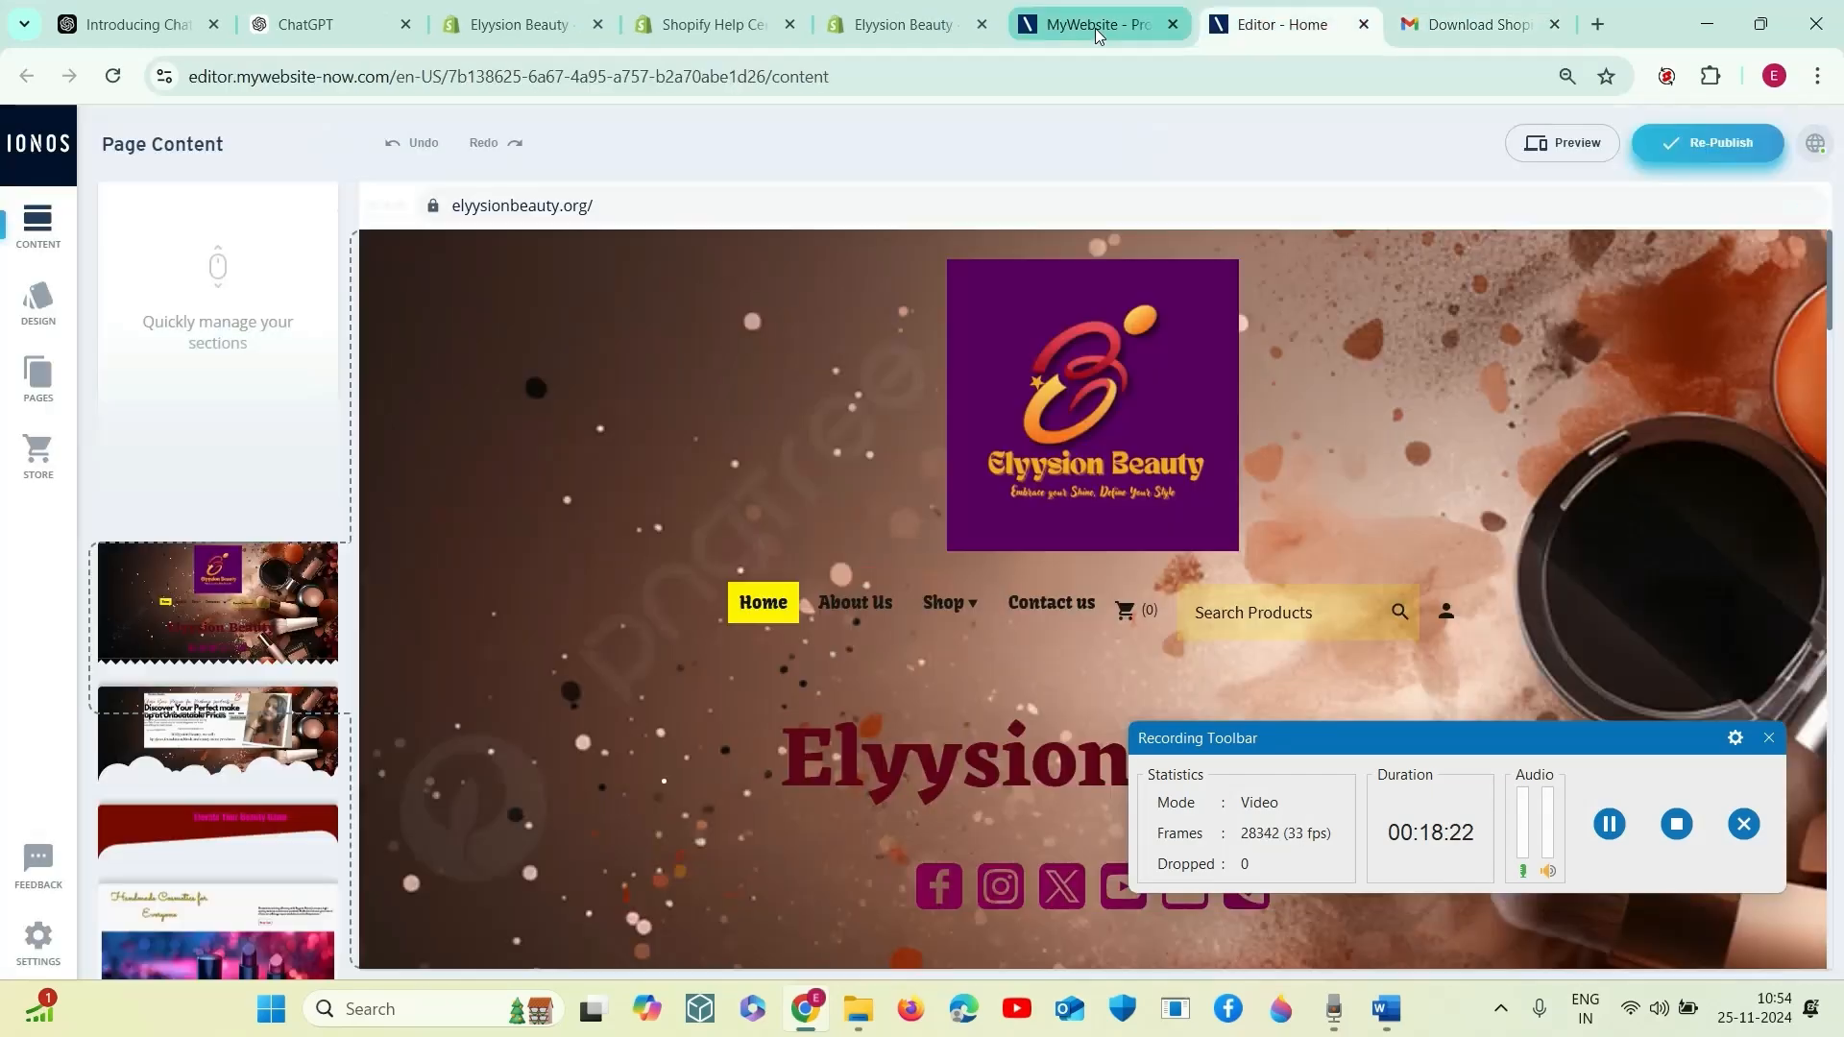
click(1095, 27)
click(930, 28)
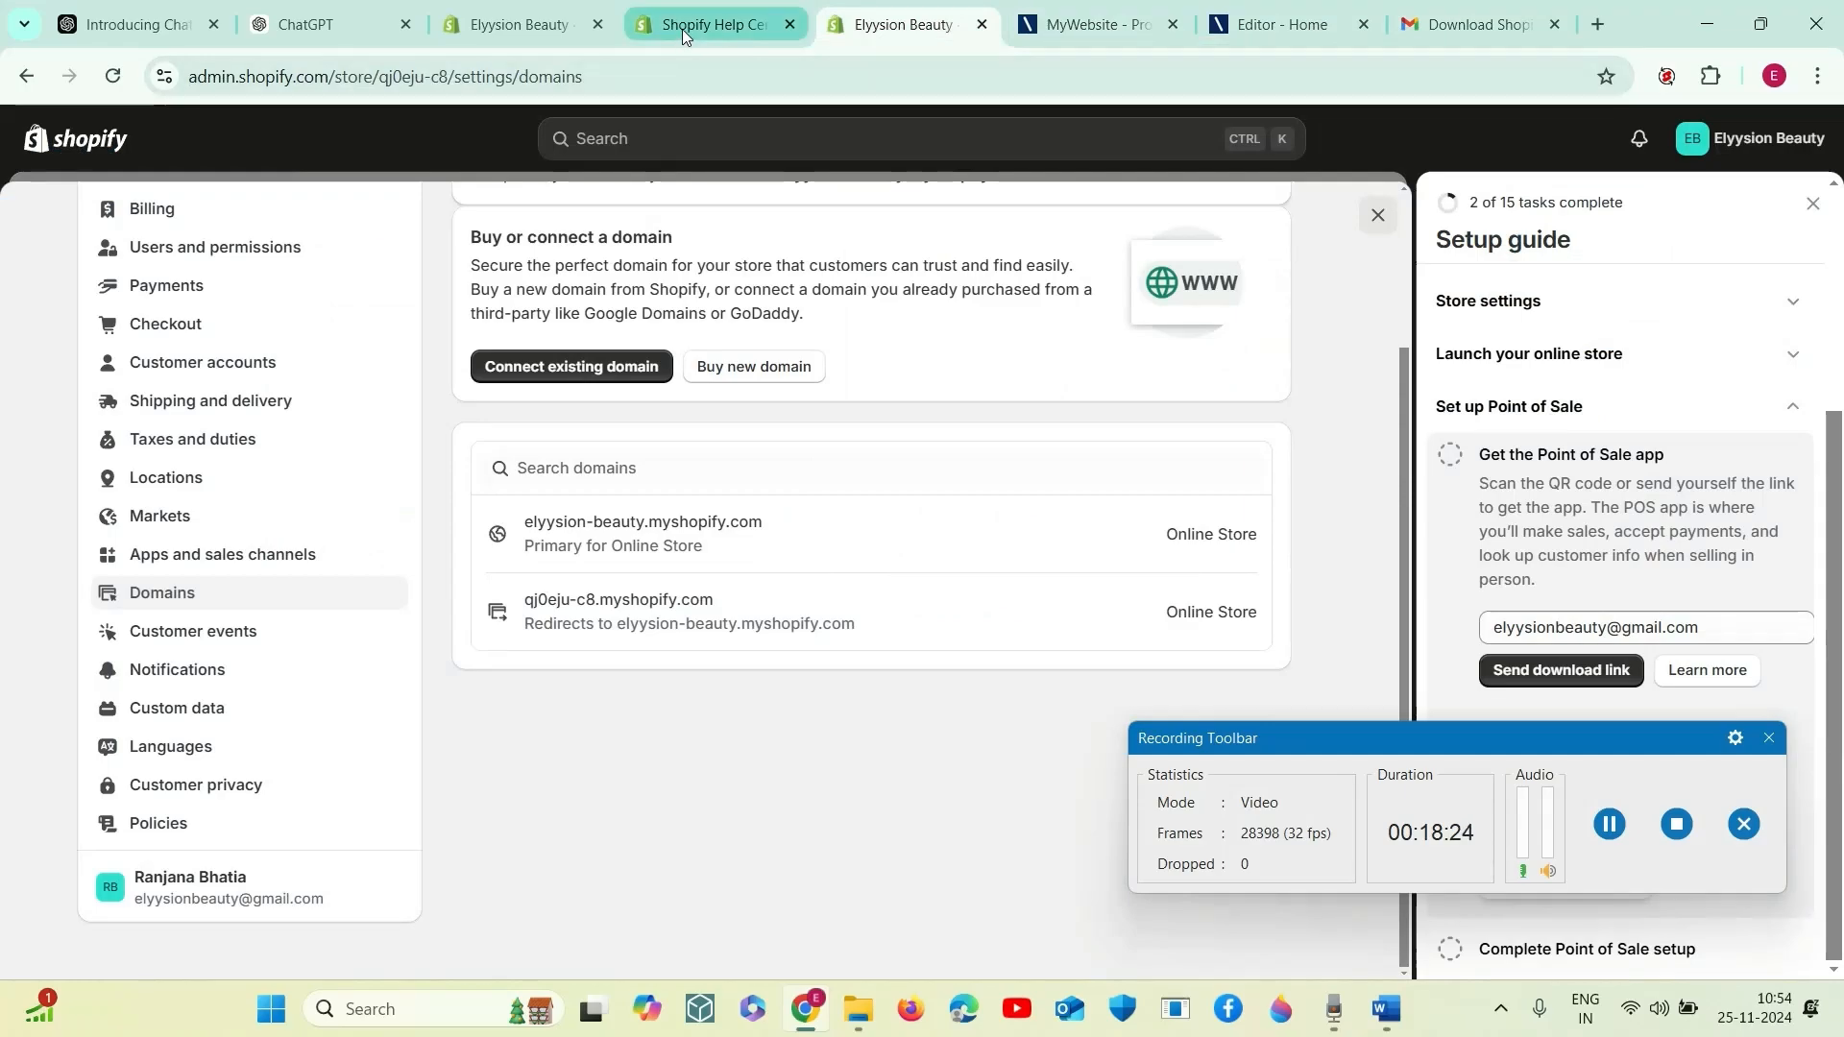
- Expand the "Complete Point of Sale setup" task in the setup guide and start completing the setup
drag(1600, 822, 1565, 726)
click(1546, 961)
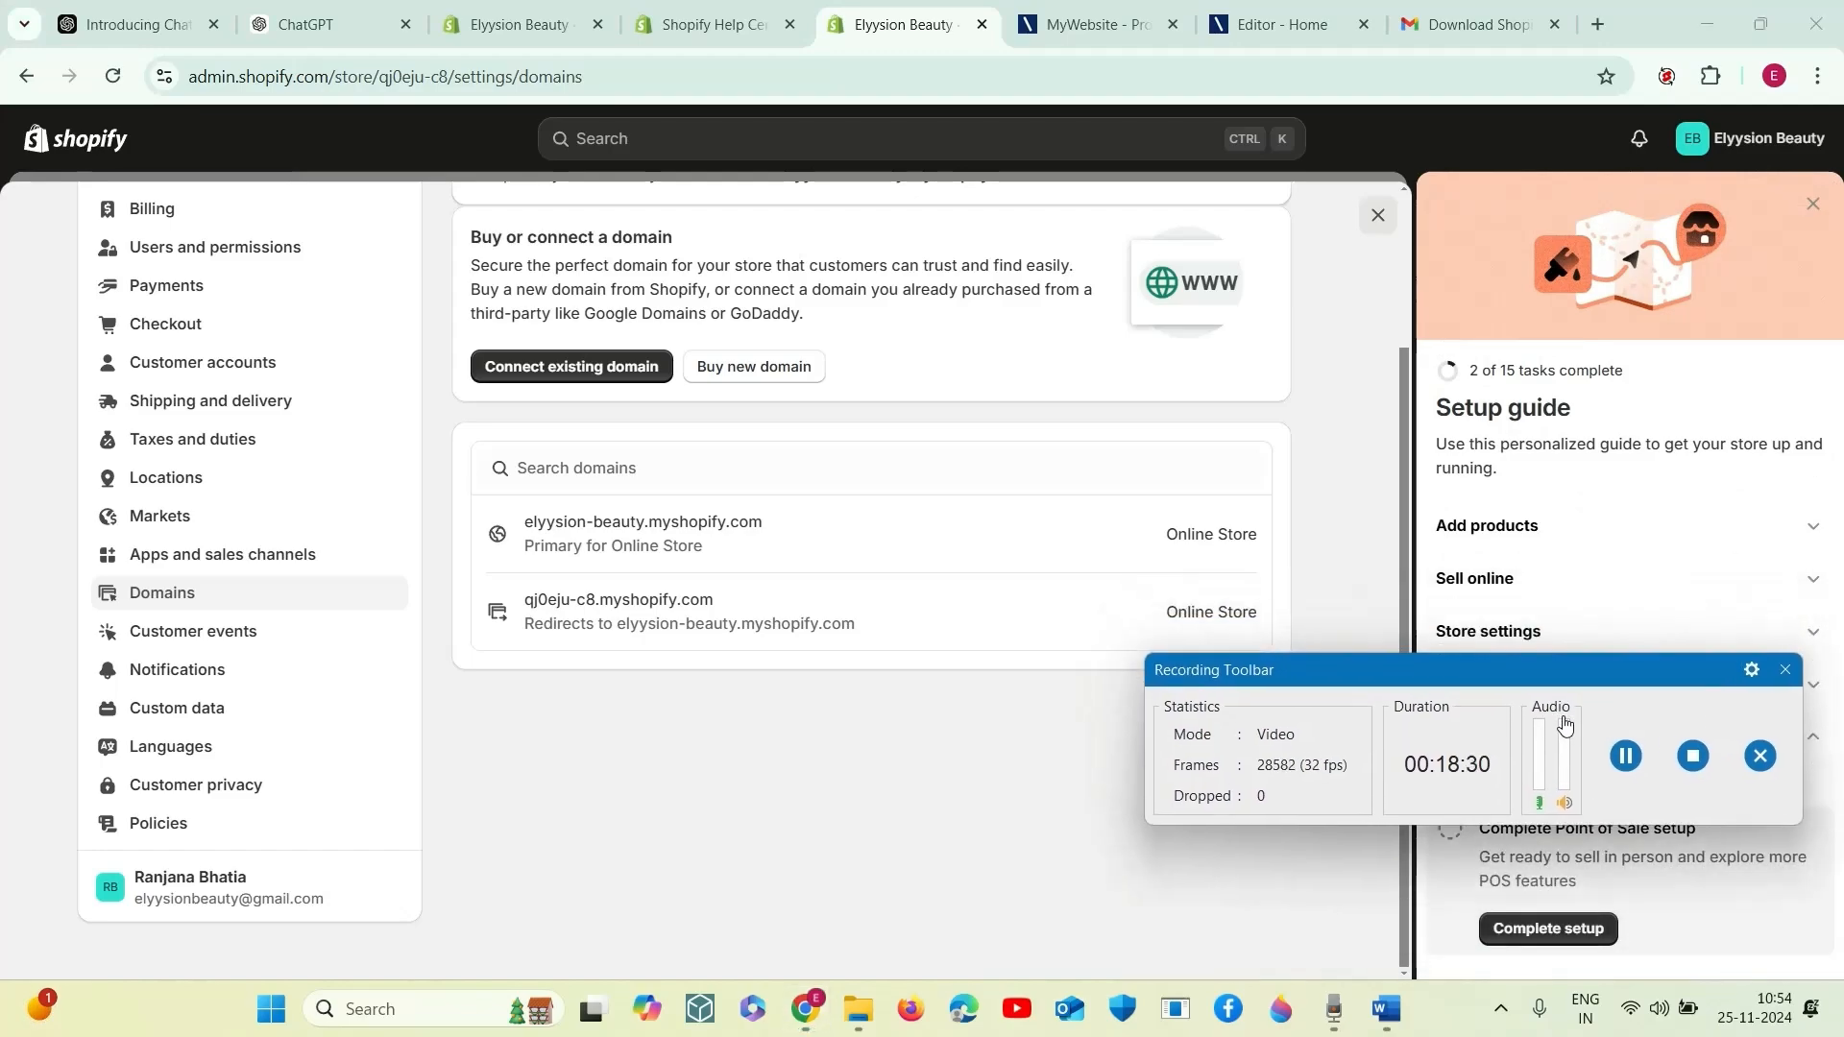
click(1549, 929)
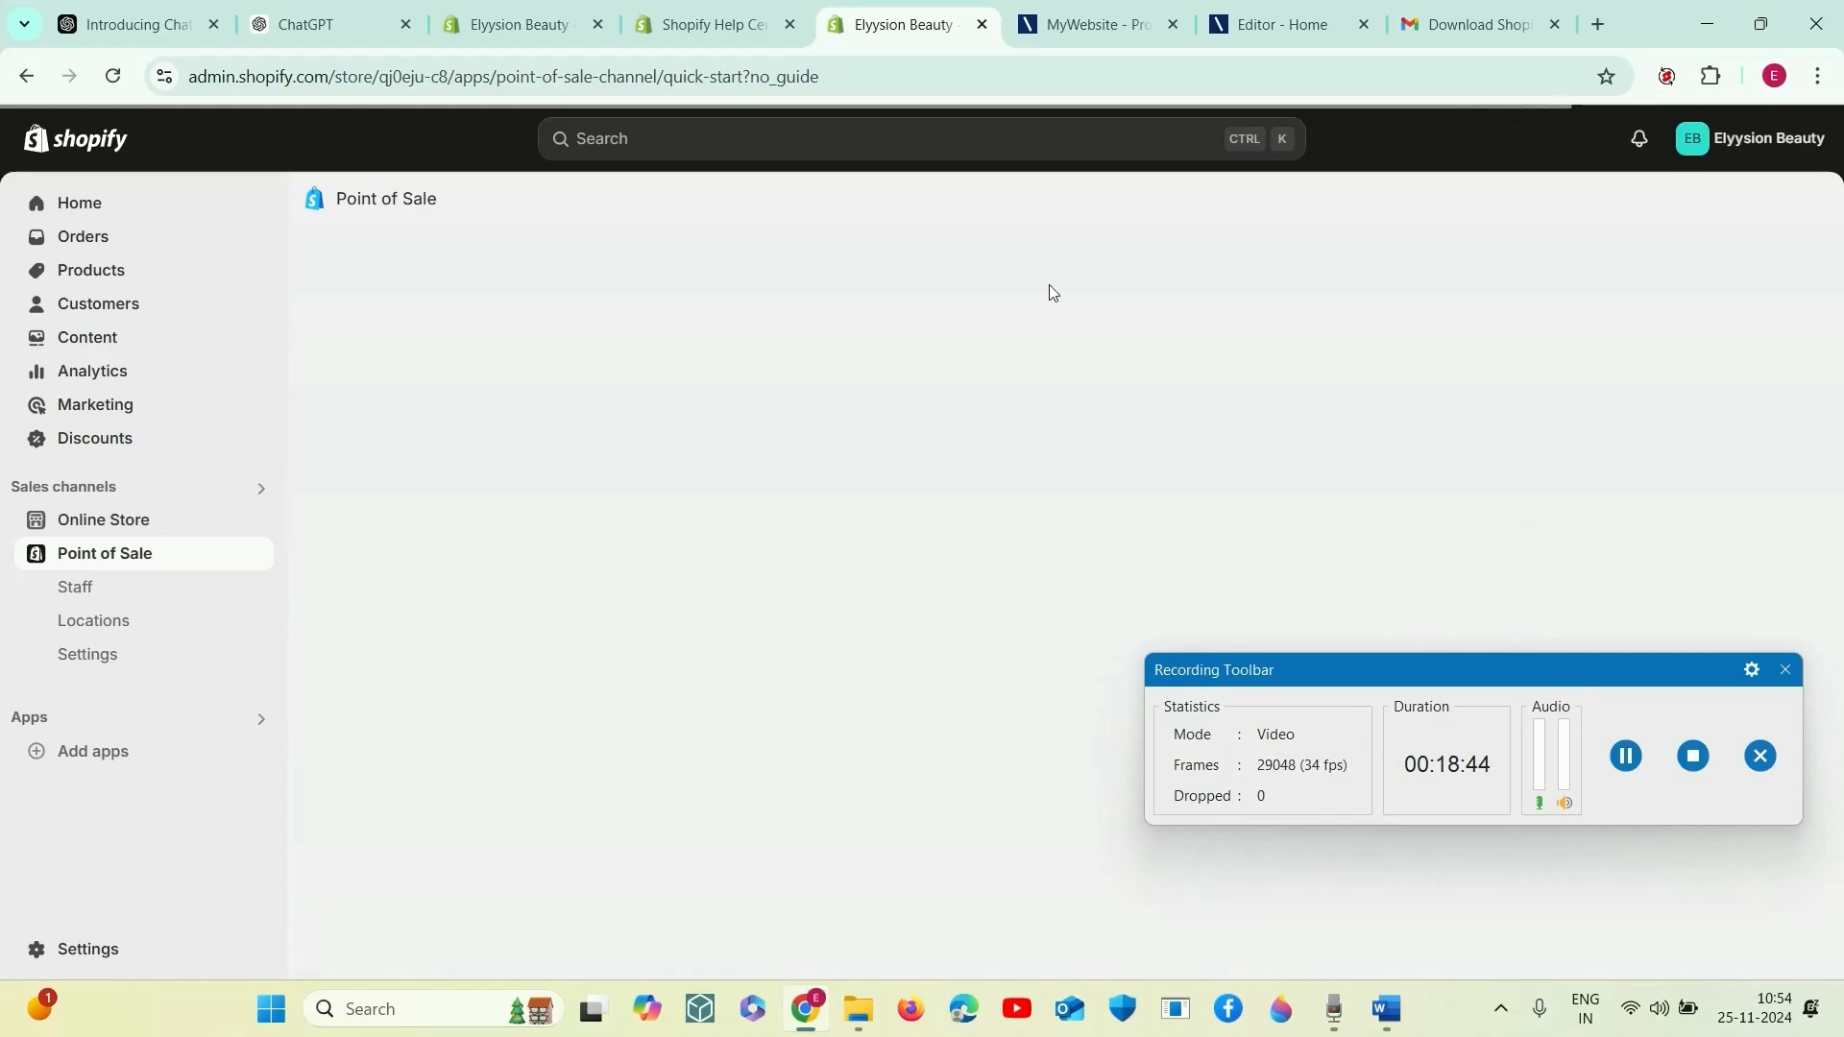
- View the Point of Sale staff and locations pages and return to the Point of Sale setup questionnaire
click(147, 598)
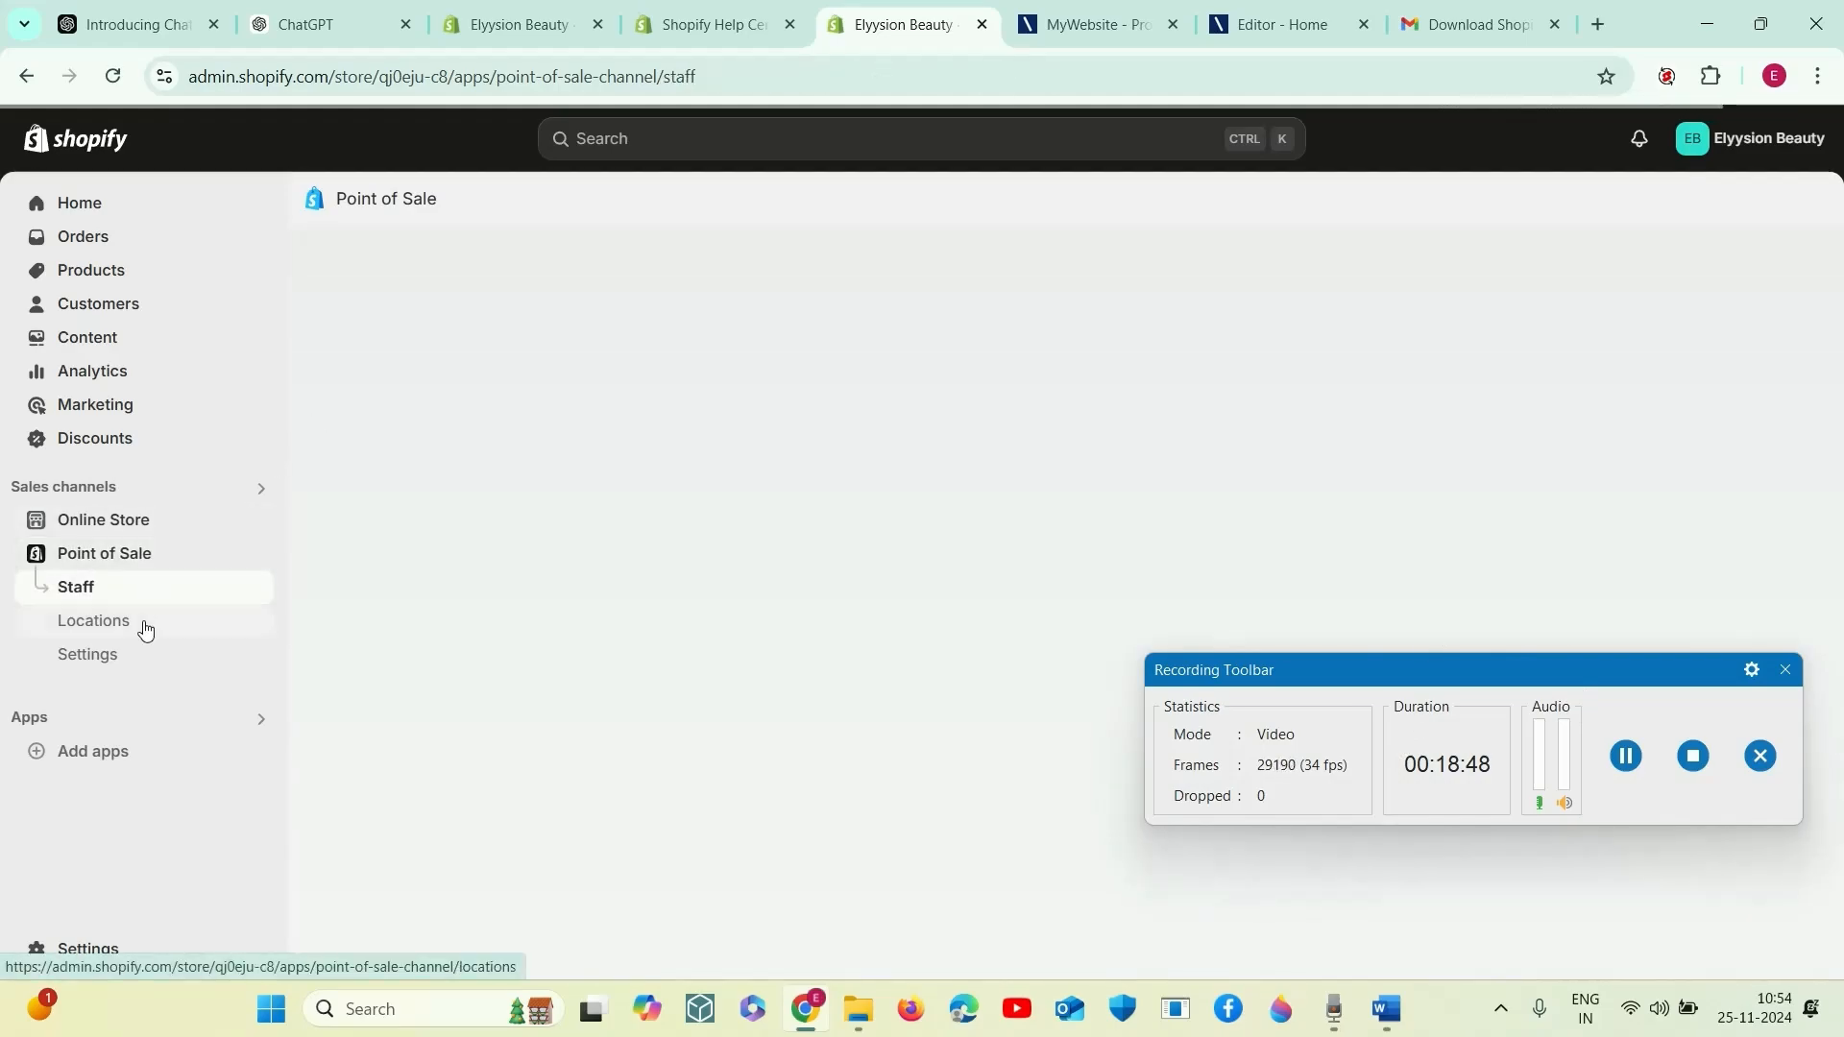
click(144, 623)
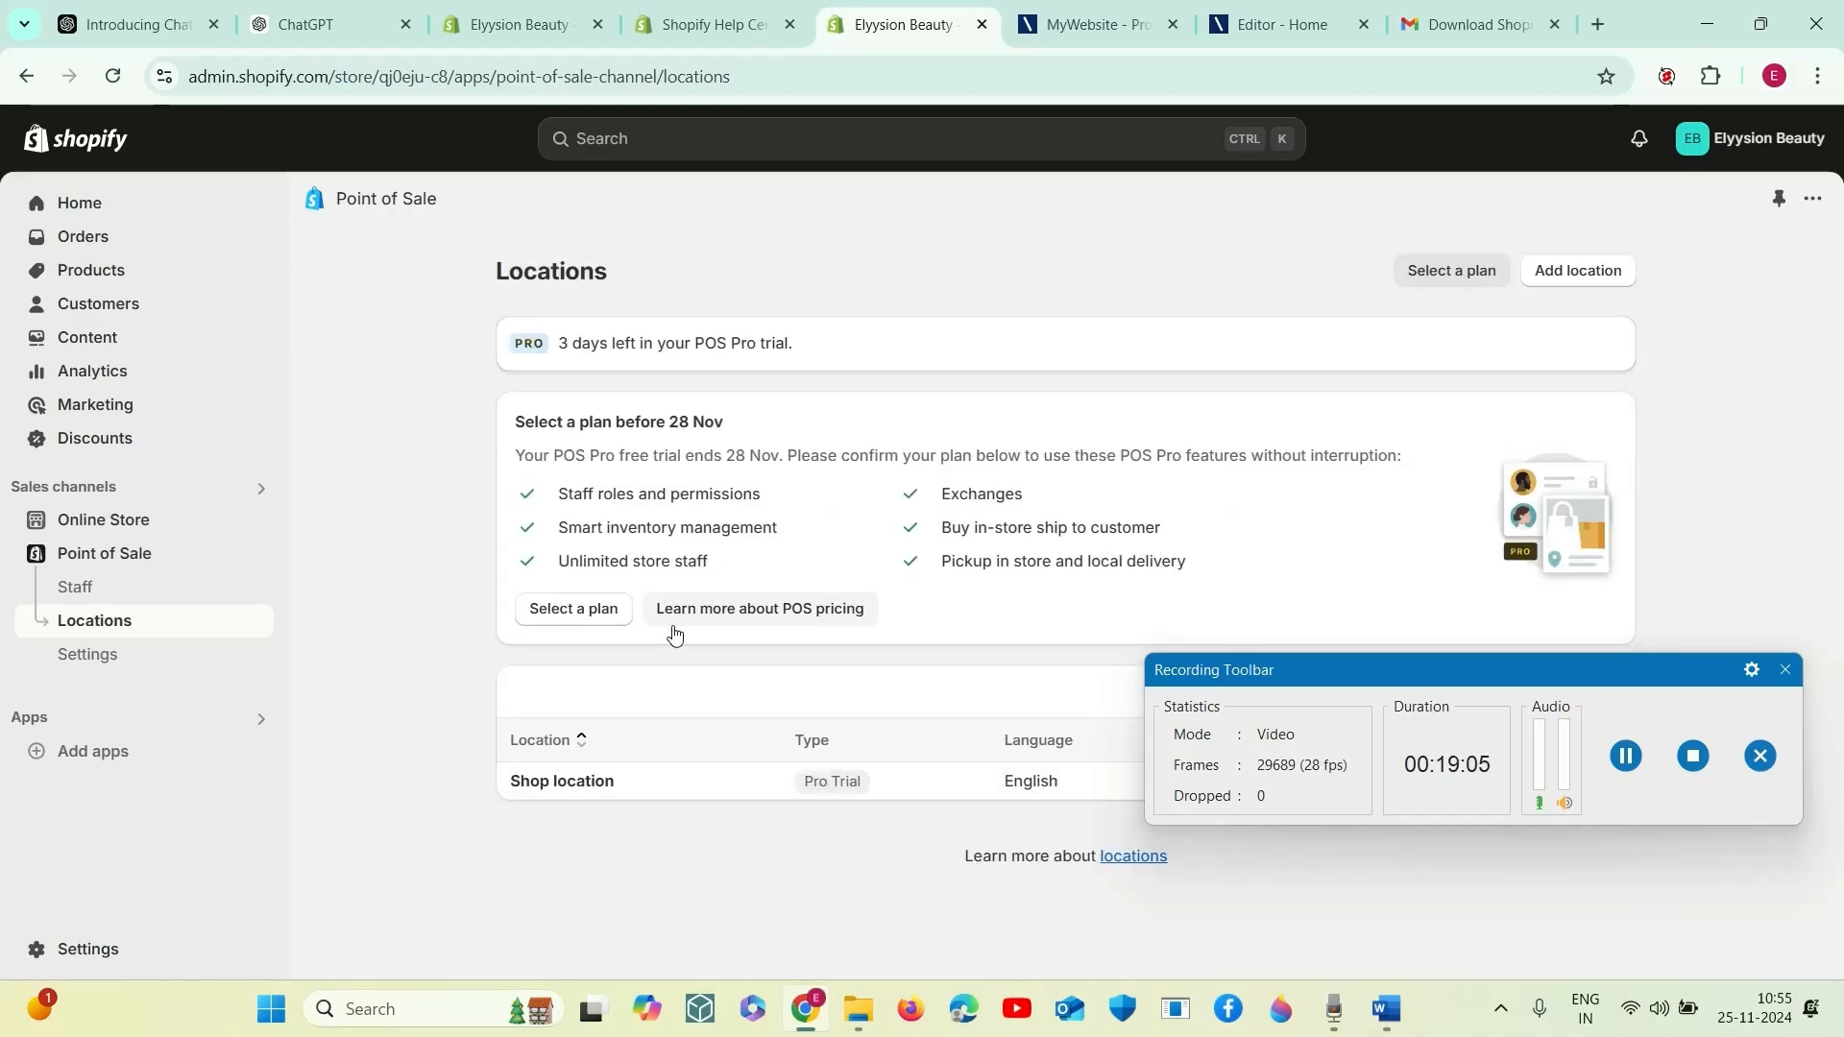
click(184, 556)
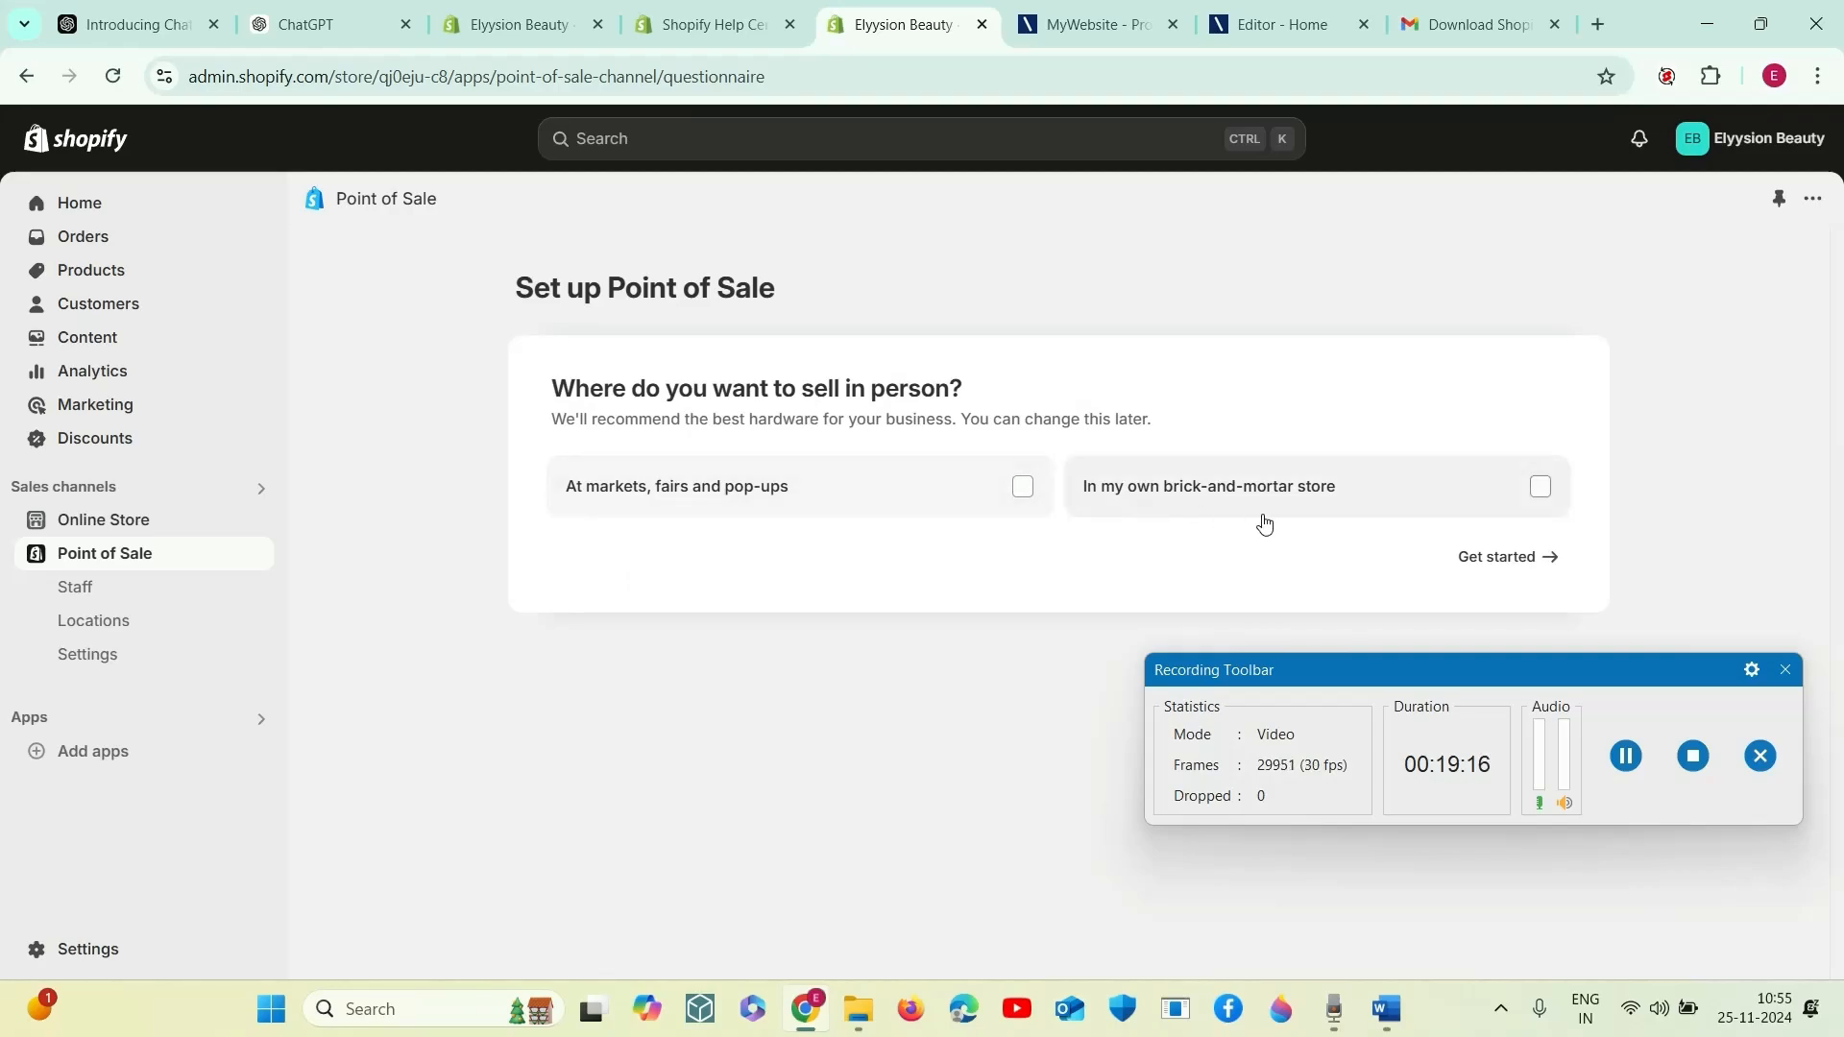
- Answer the Point of Sale questionnaire with markets, fairs and pop-ups, own brick-and-mortar store, and "I'm not selling in person yet"
click(1025, 488)
click(1536, 510)
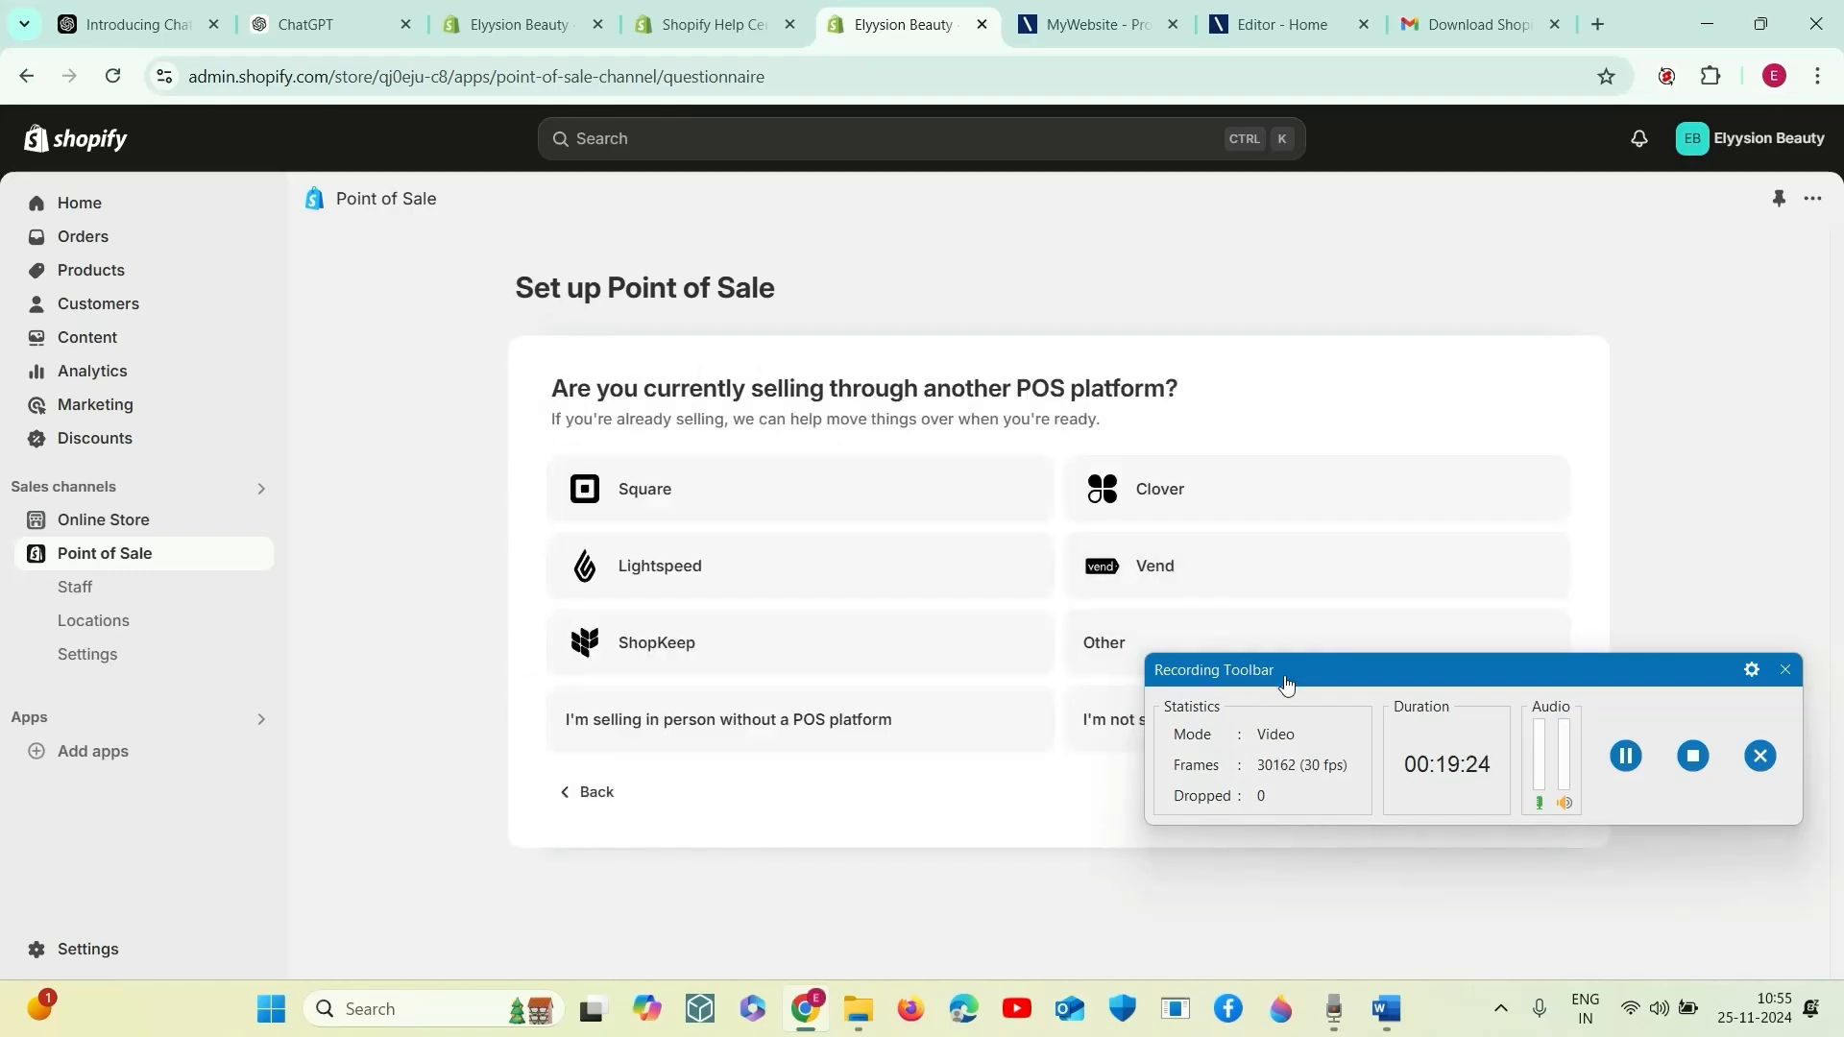
drag(1299, 708, 1206, 879)
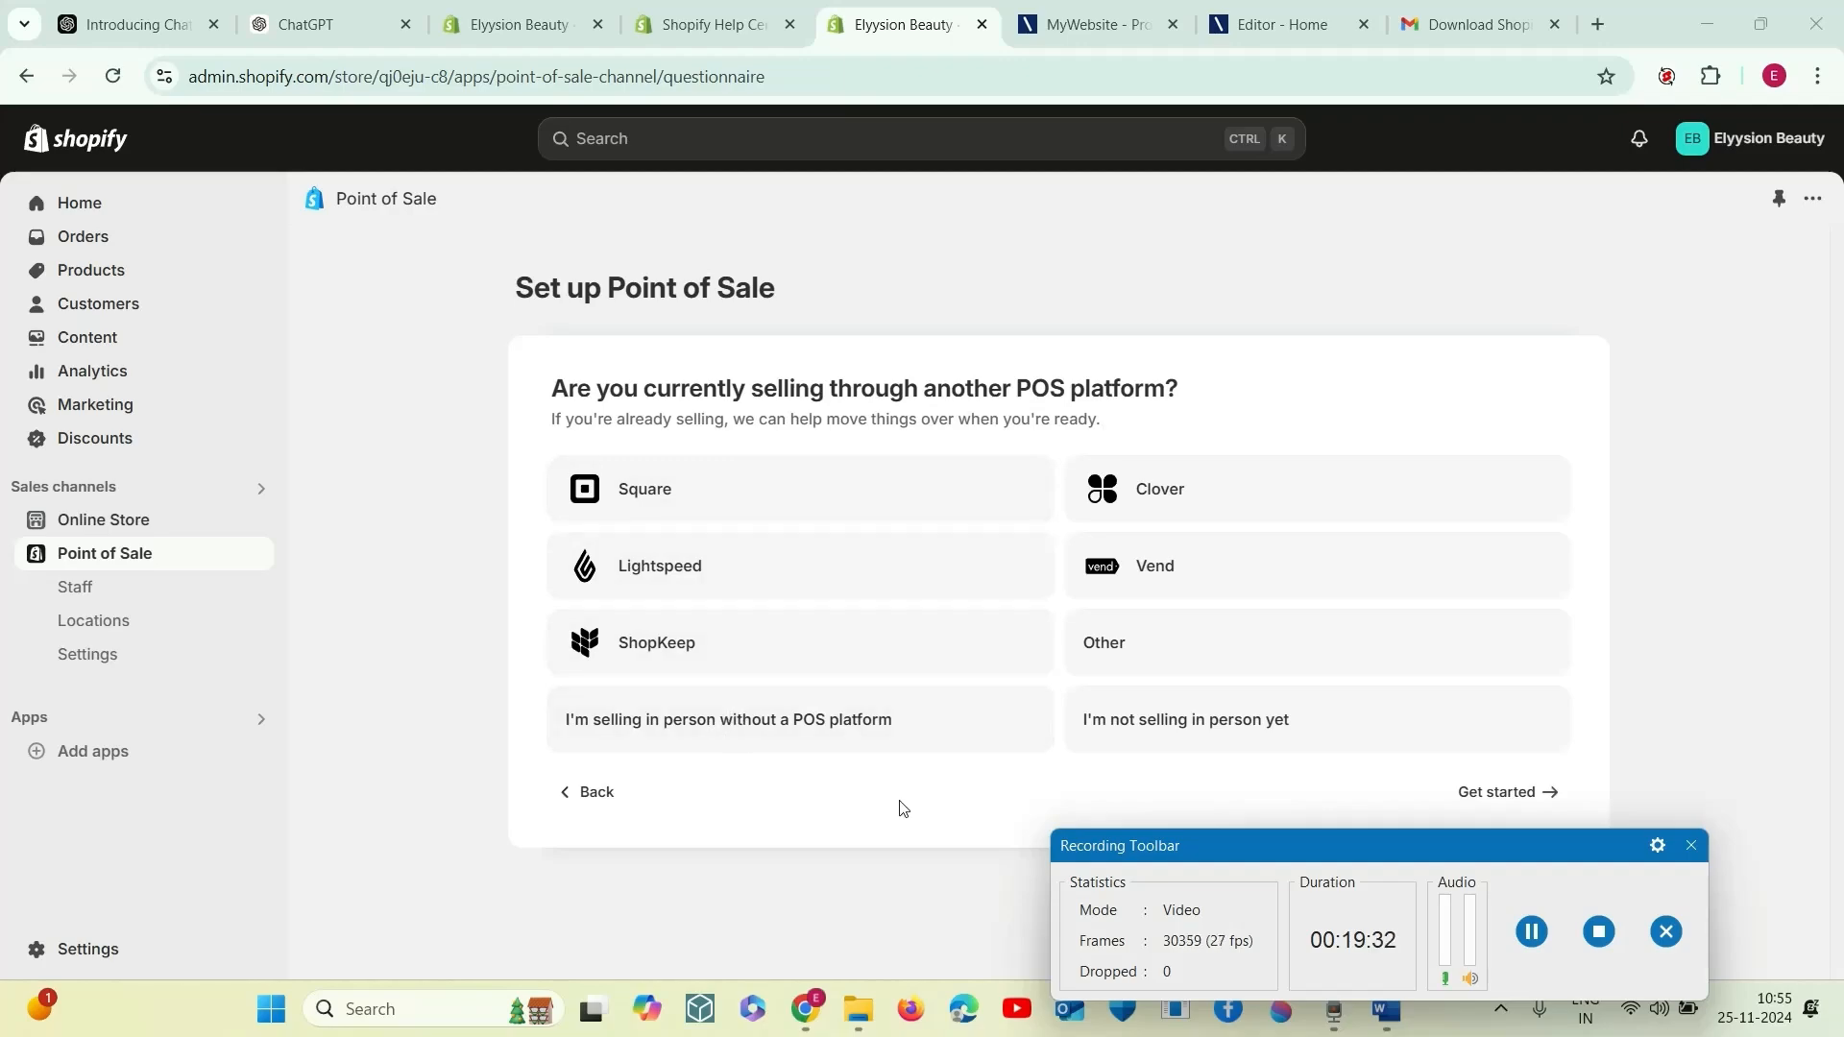
click(1239, 722)
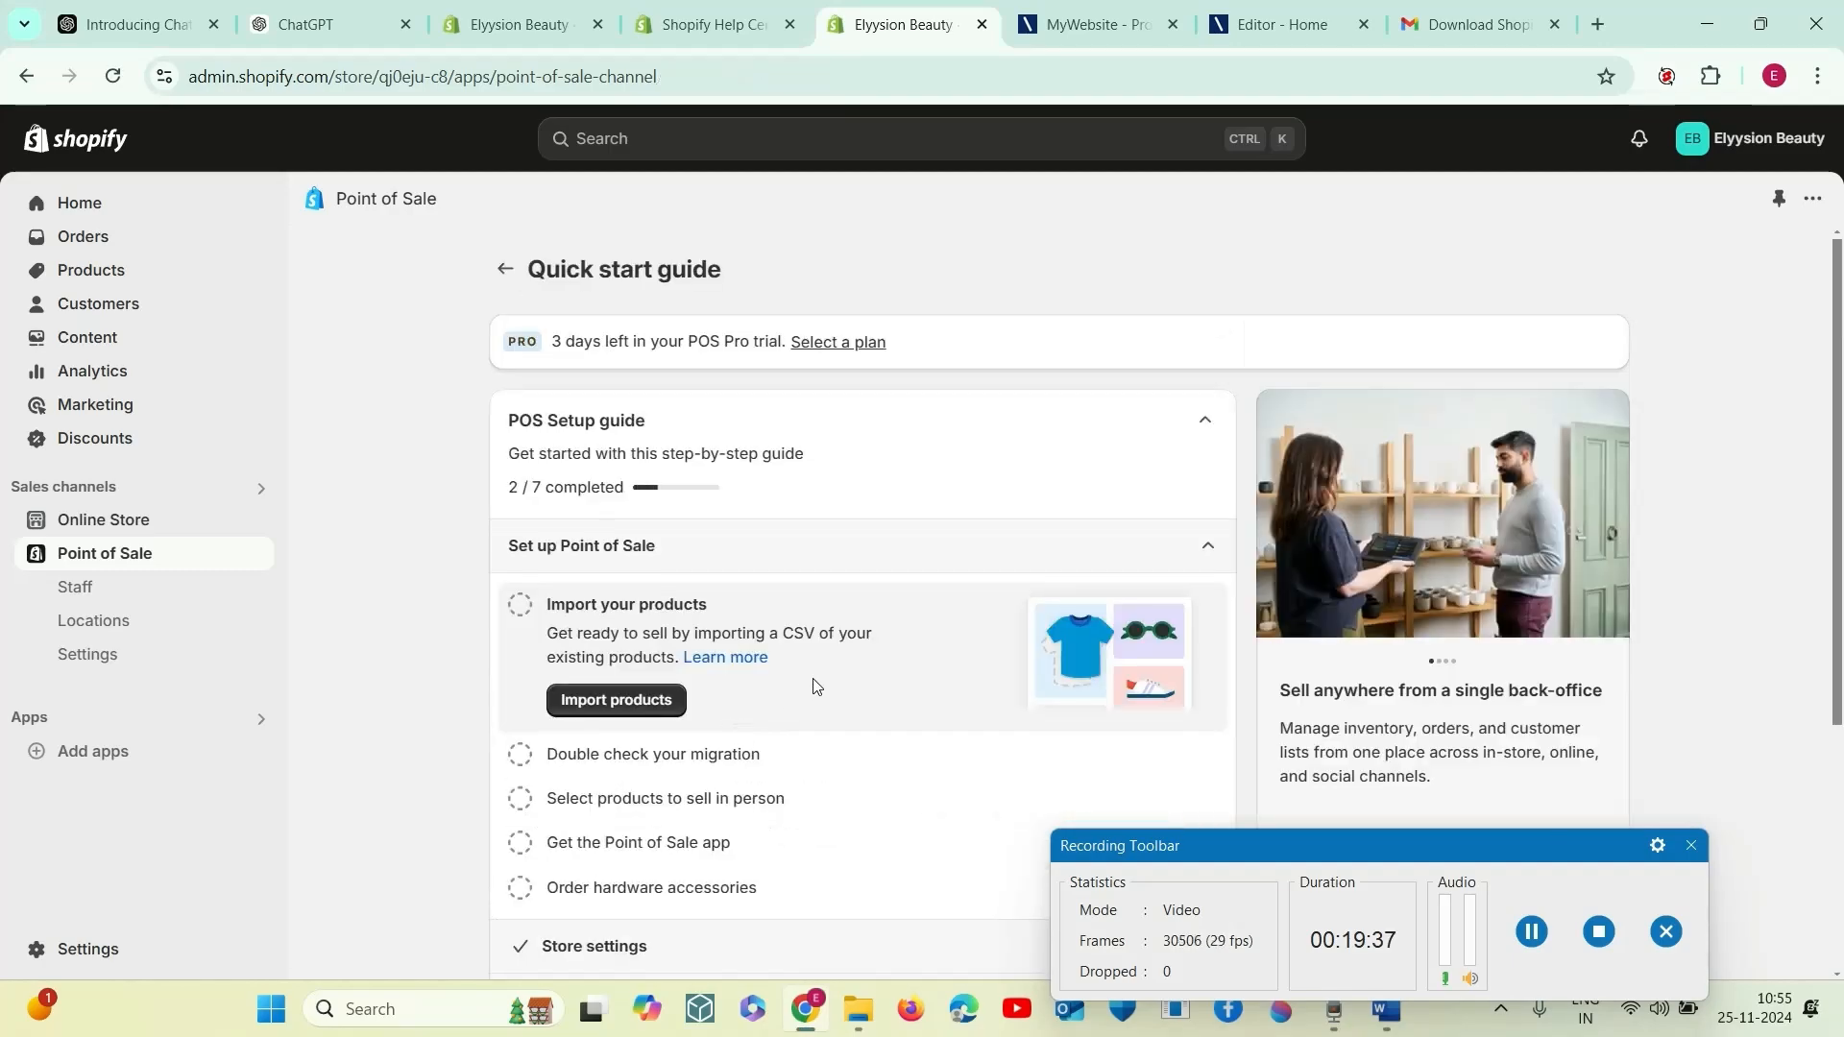
- Expand the "Order hardware accessories" task in the POS setup guide and open its supported hardware help page
scroll(810, 688, down, 4)
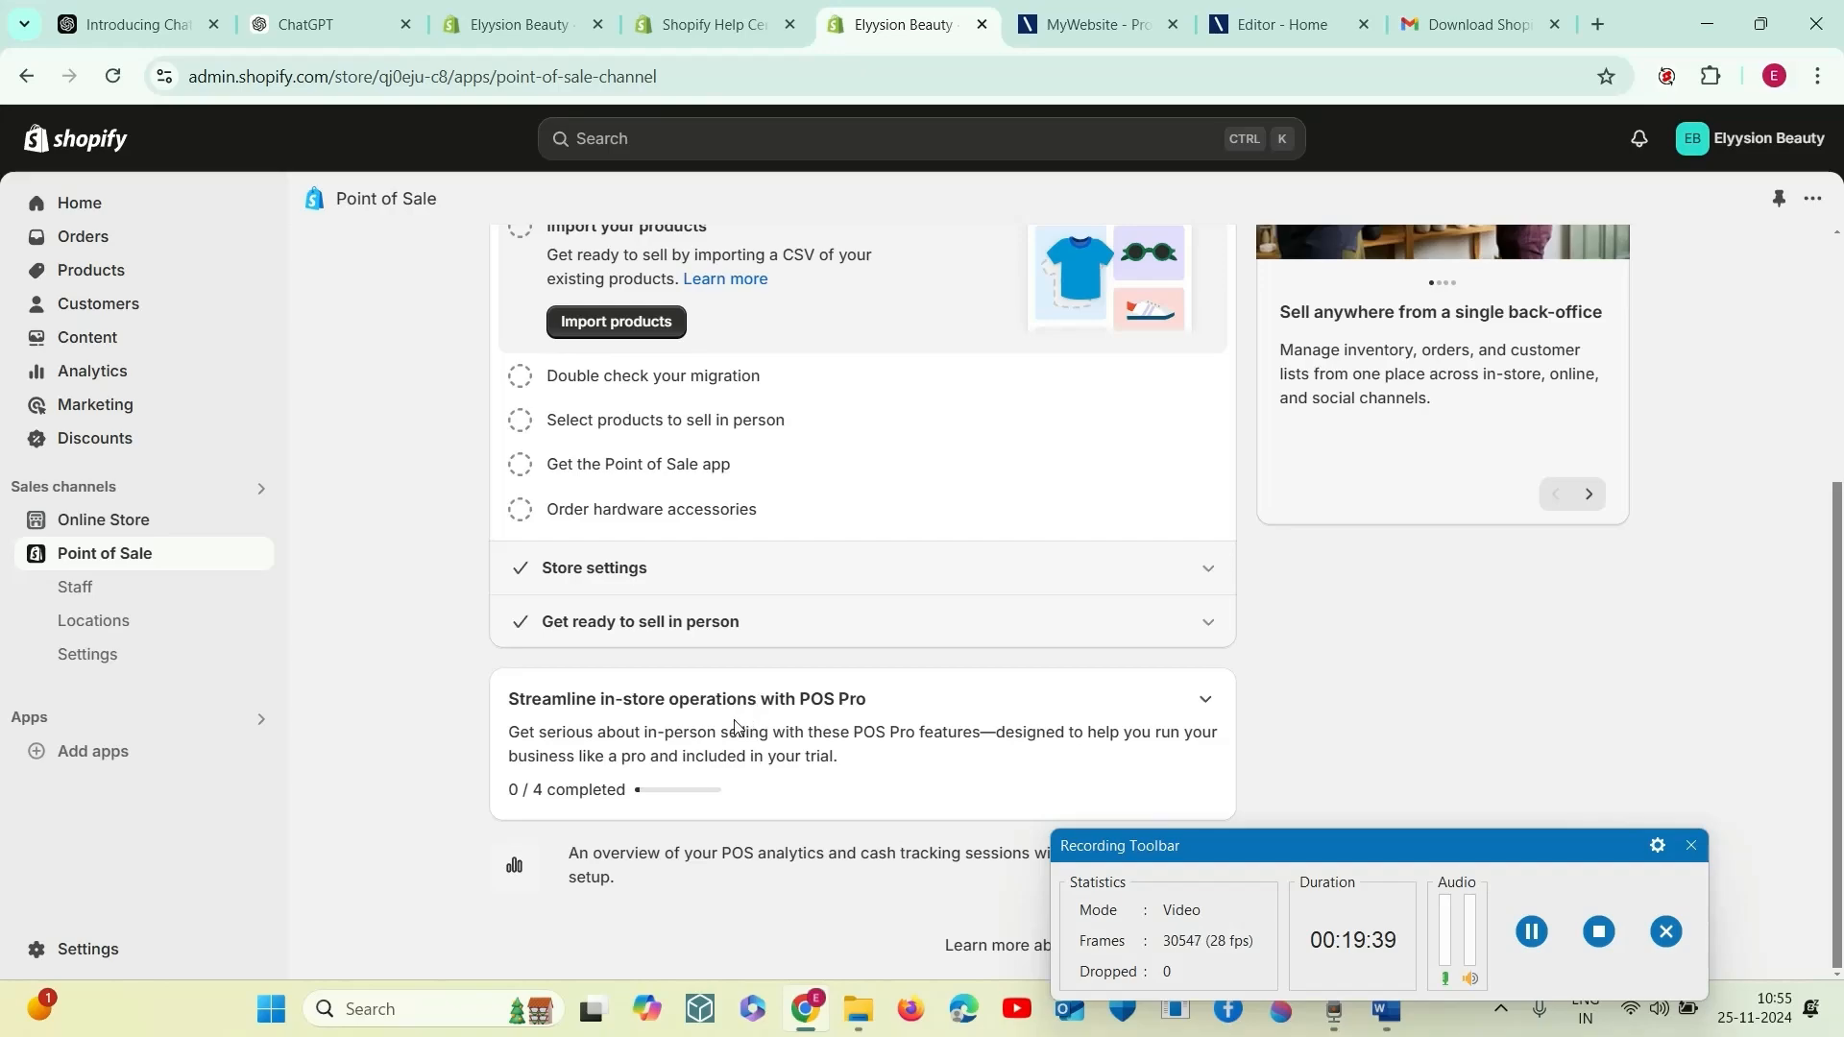
scroll(736, 727, up, 1)
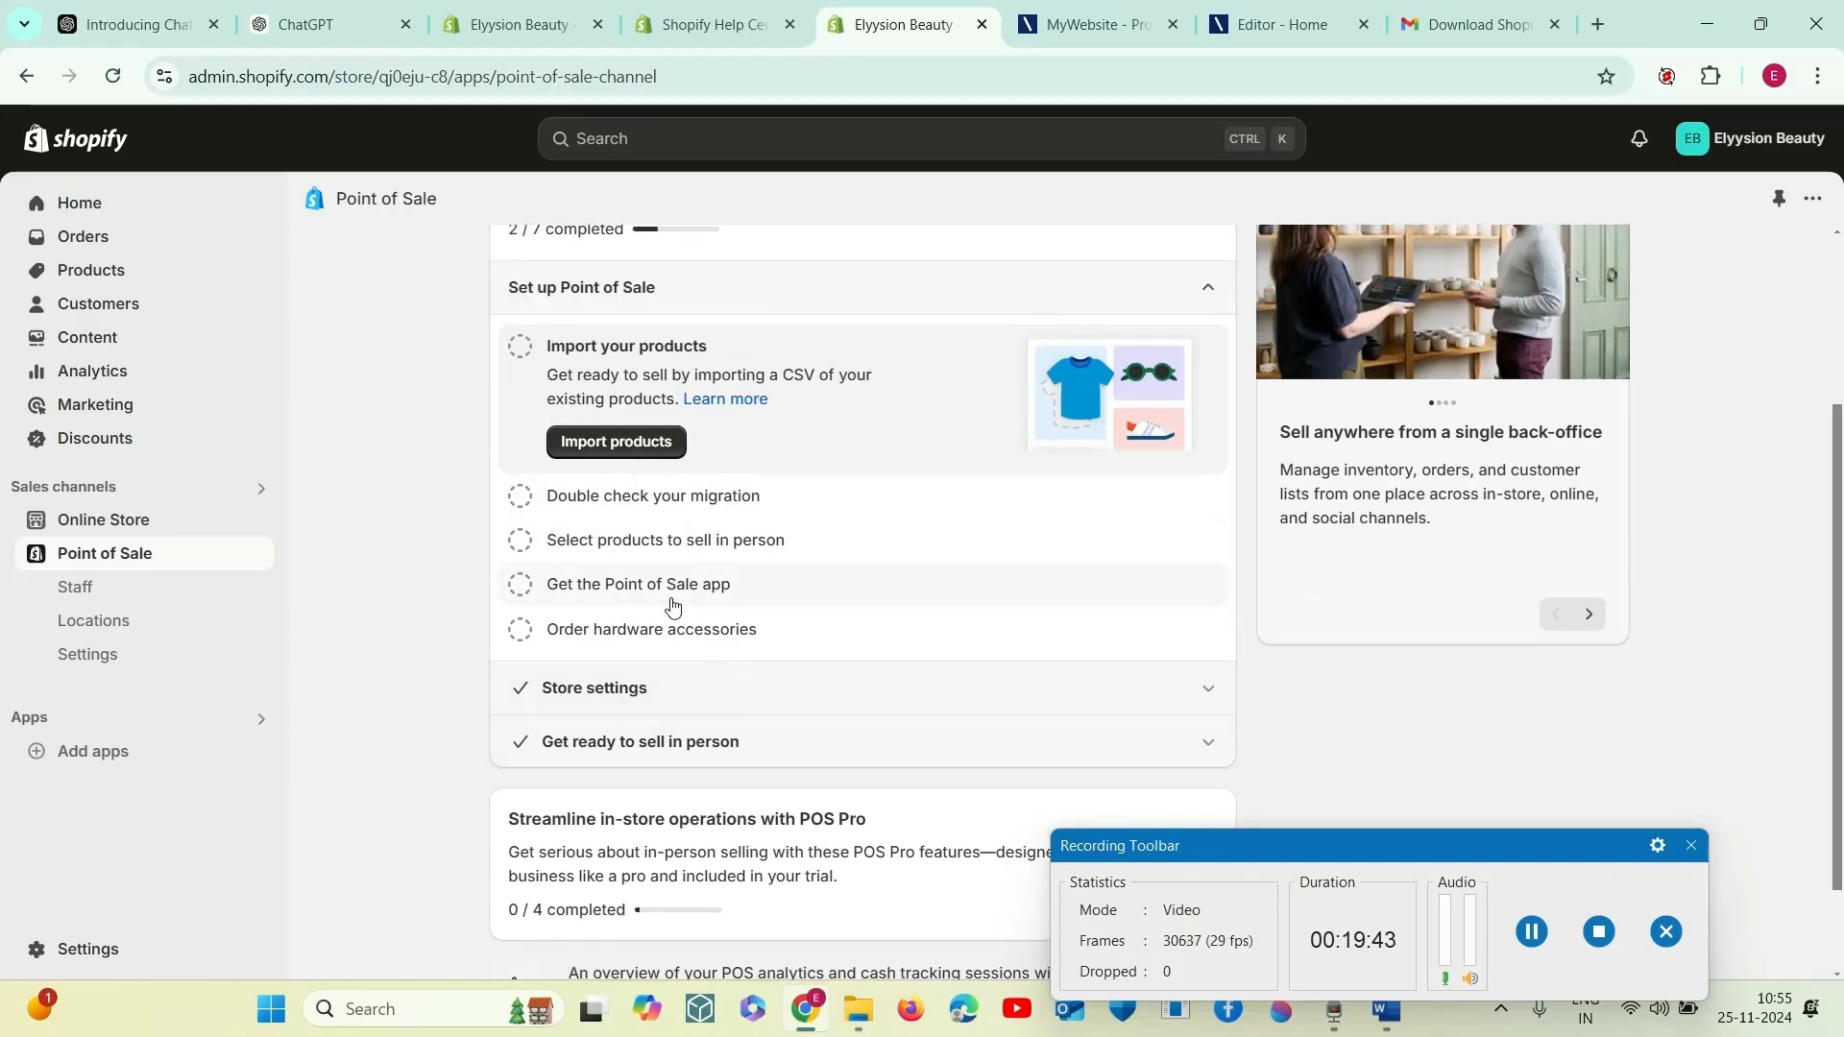
click(521, 631)
click(526, 634)
click(617, 630)
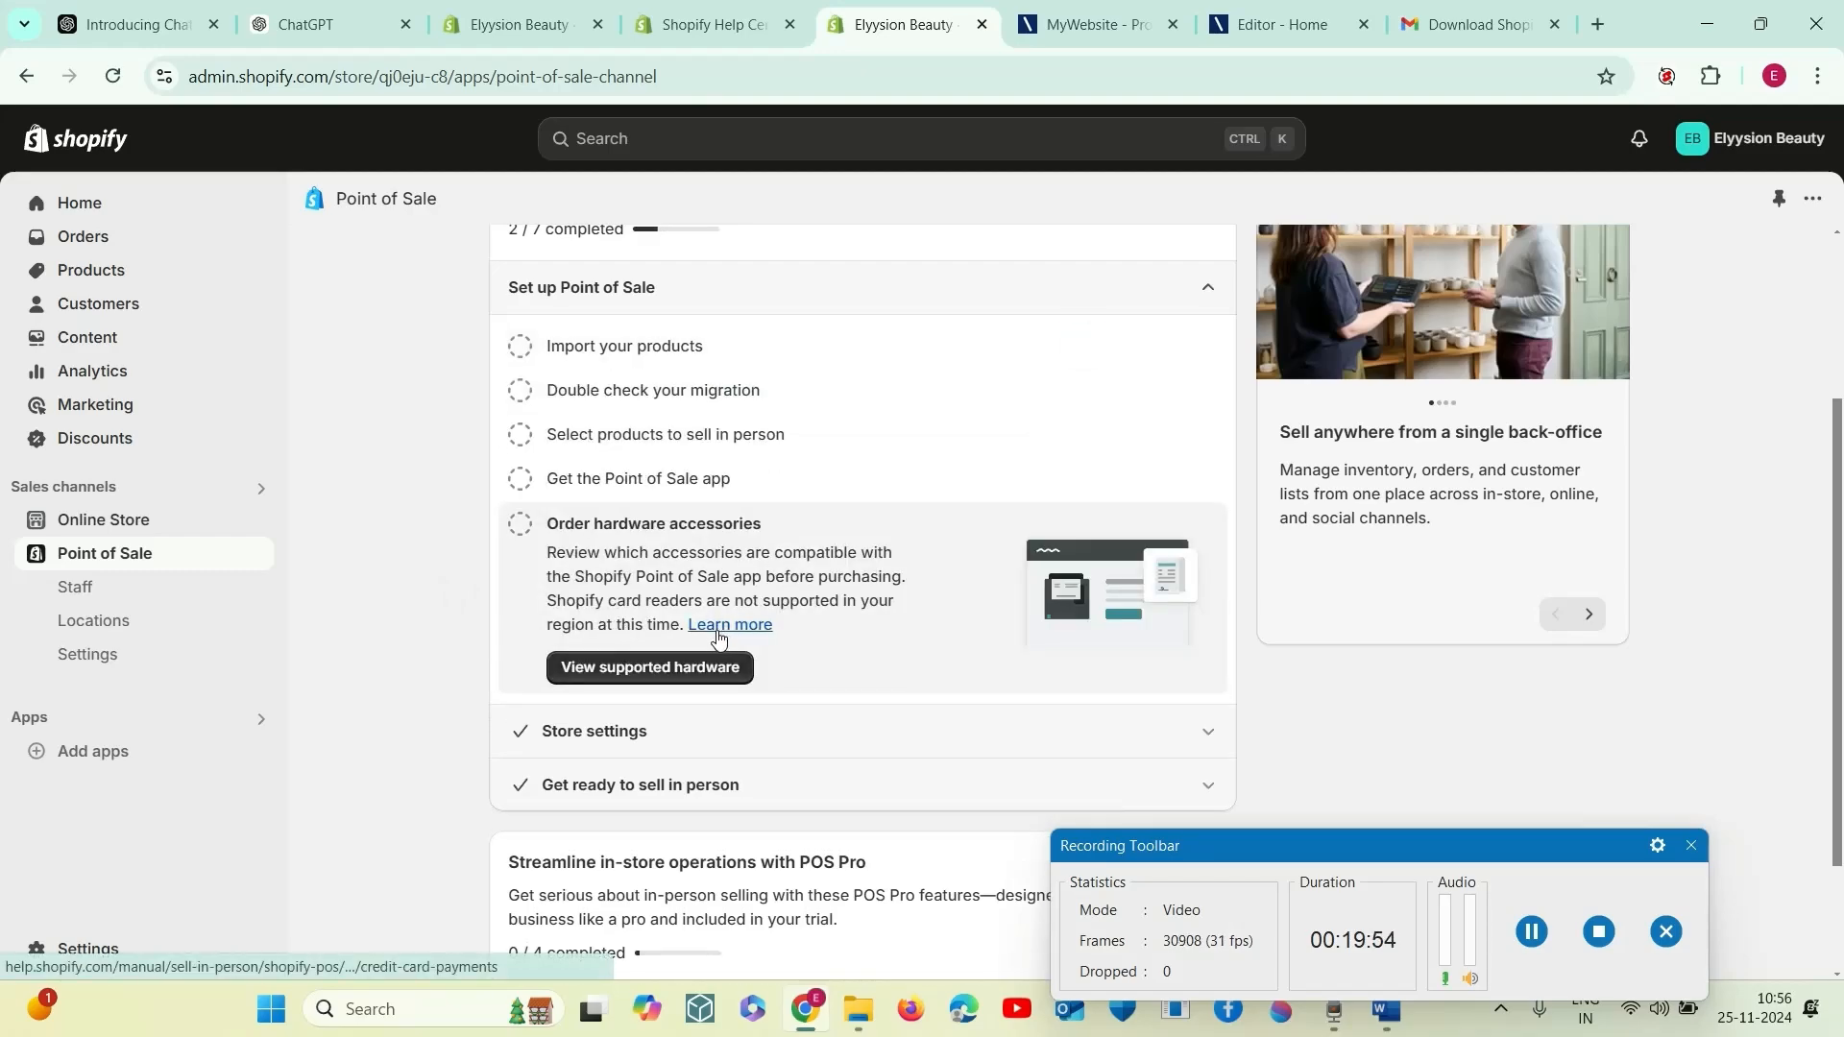
click(668, 679)
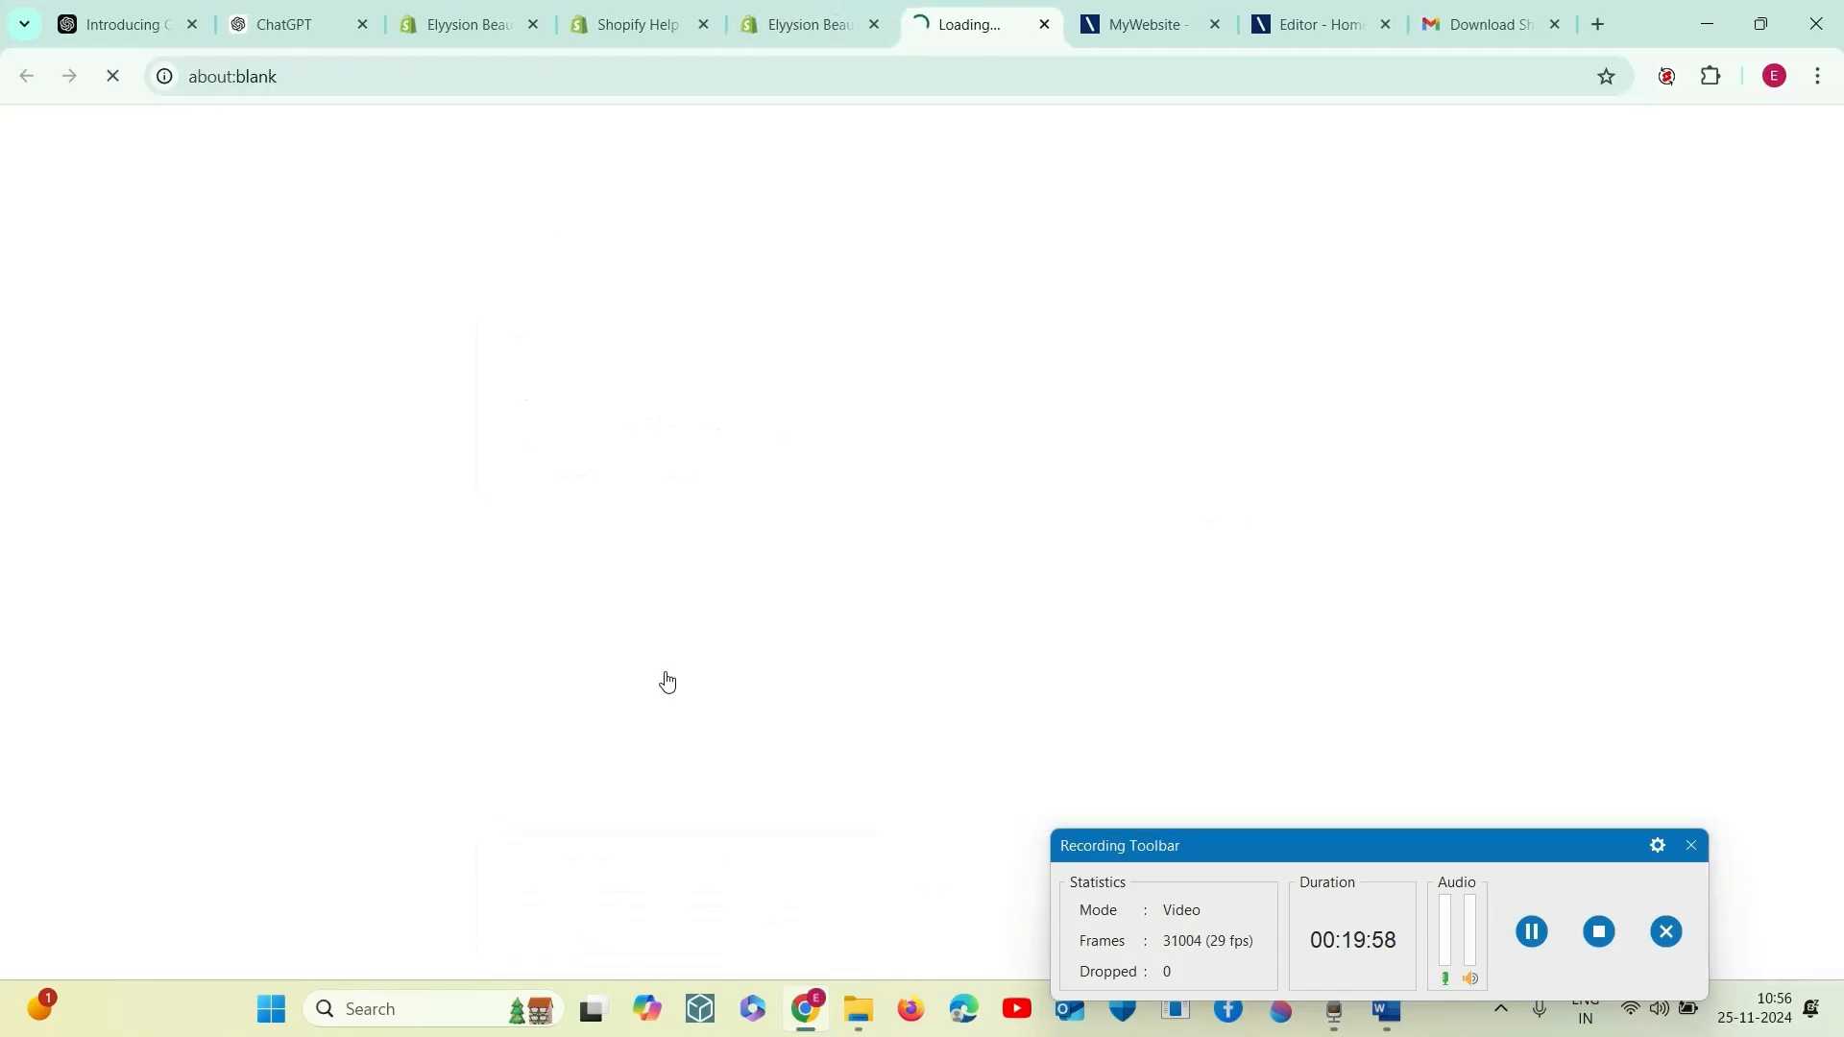
click(853, 29)
click(984, 30)
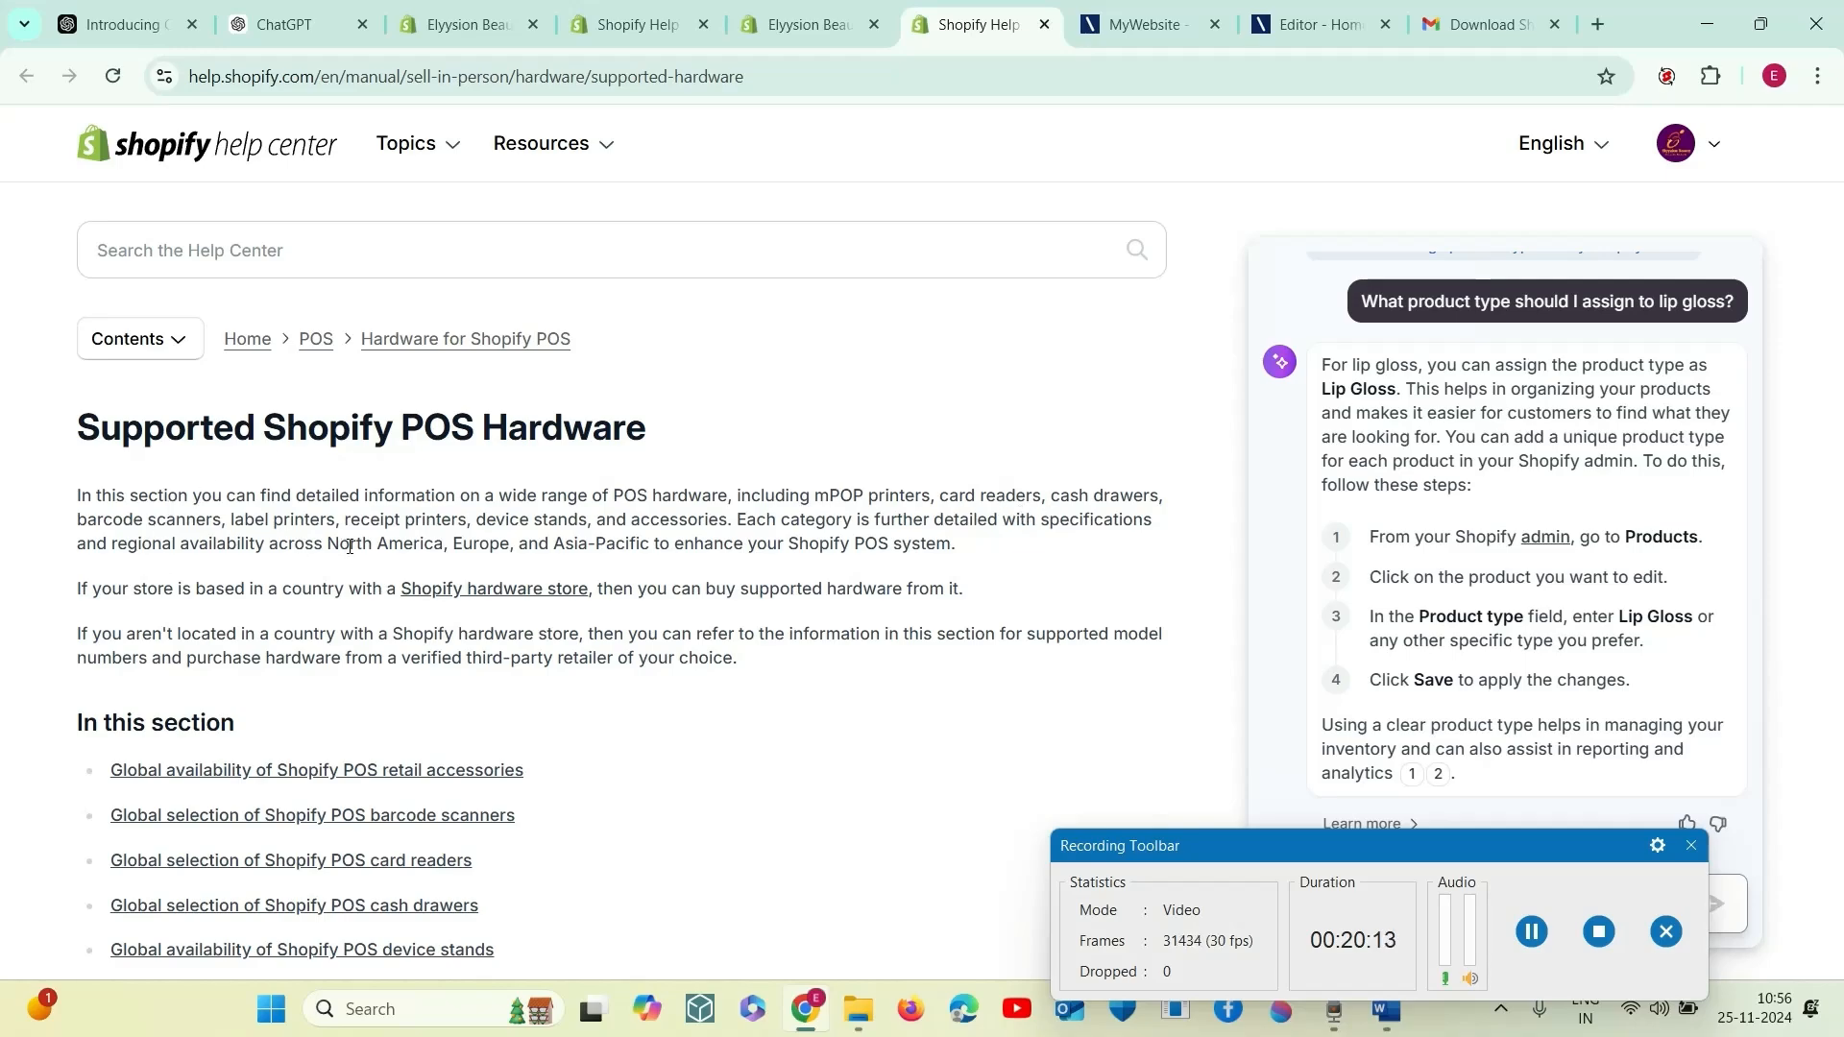
- Review the supported POS hardware page, the hardware store countries and the return policy, and close the help page
scroll(350, 546, down, 2)
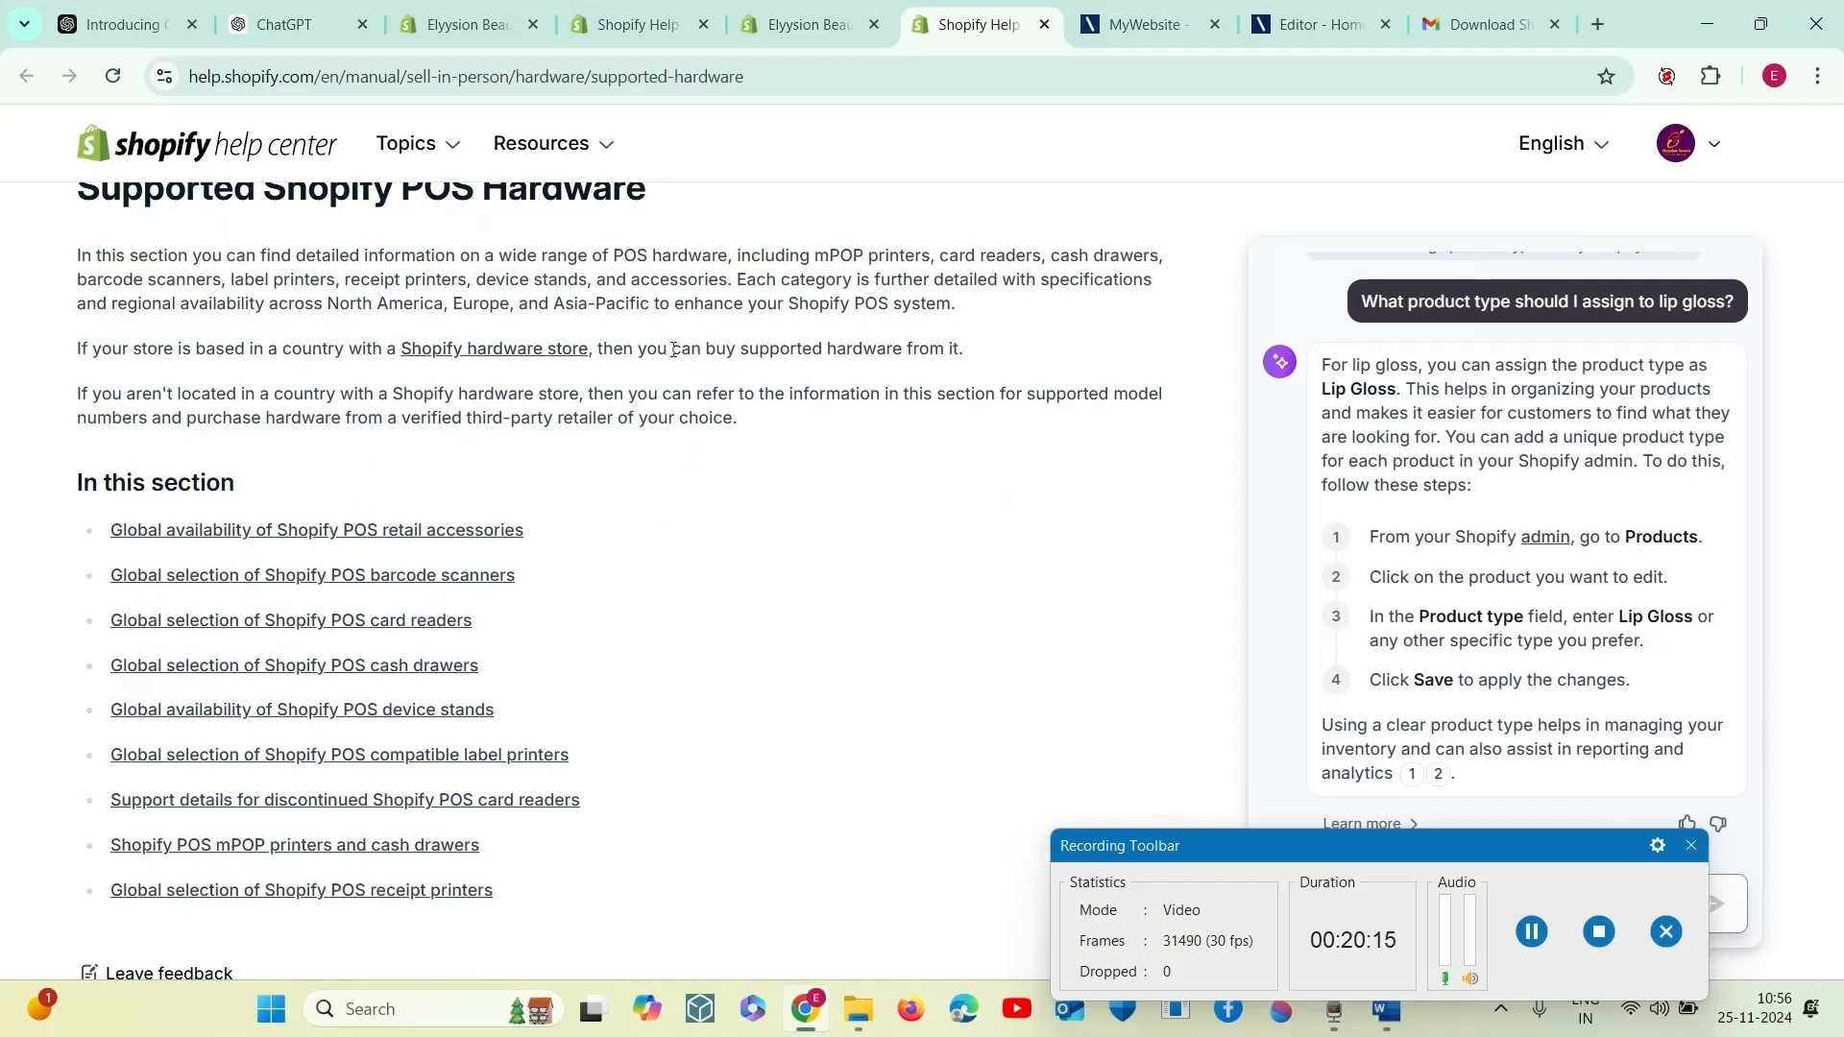
click(534, 358)
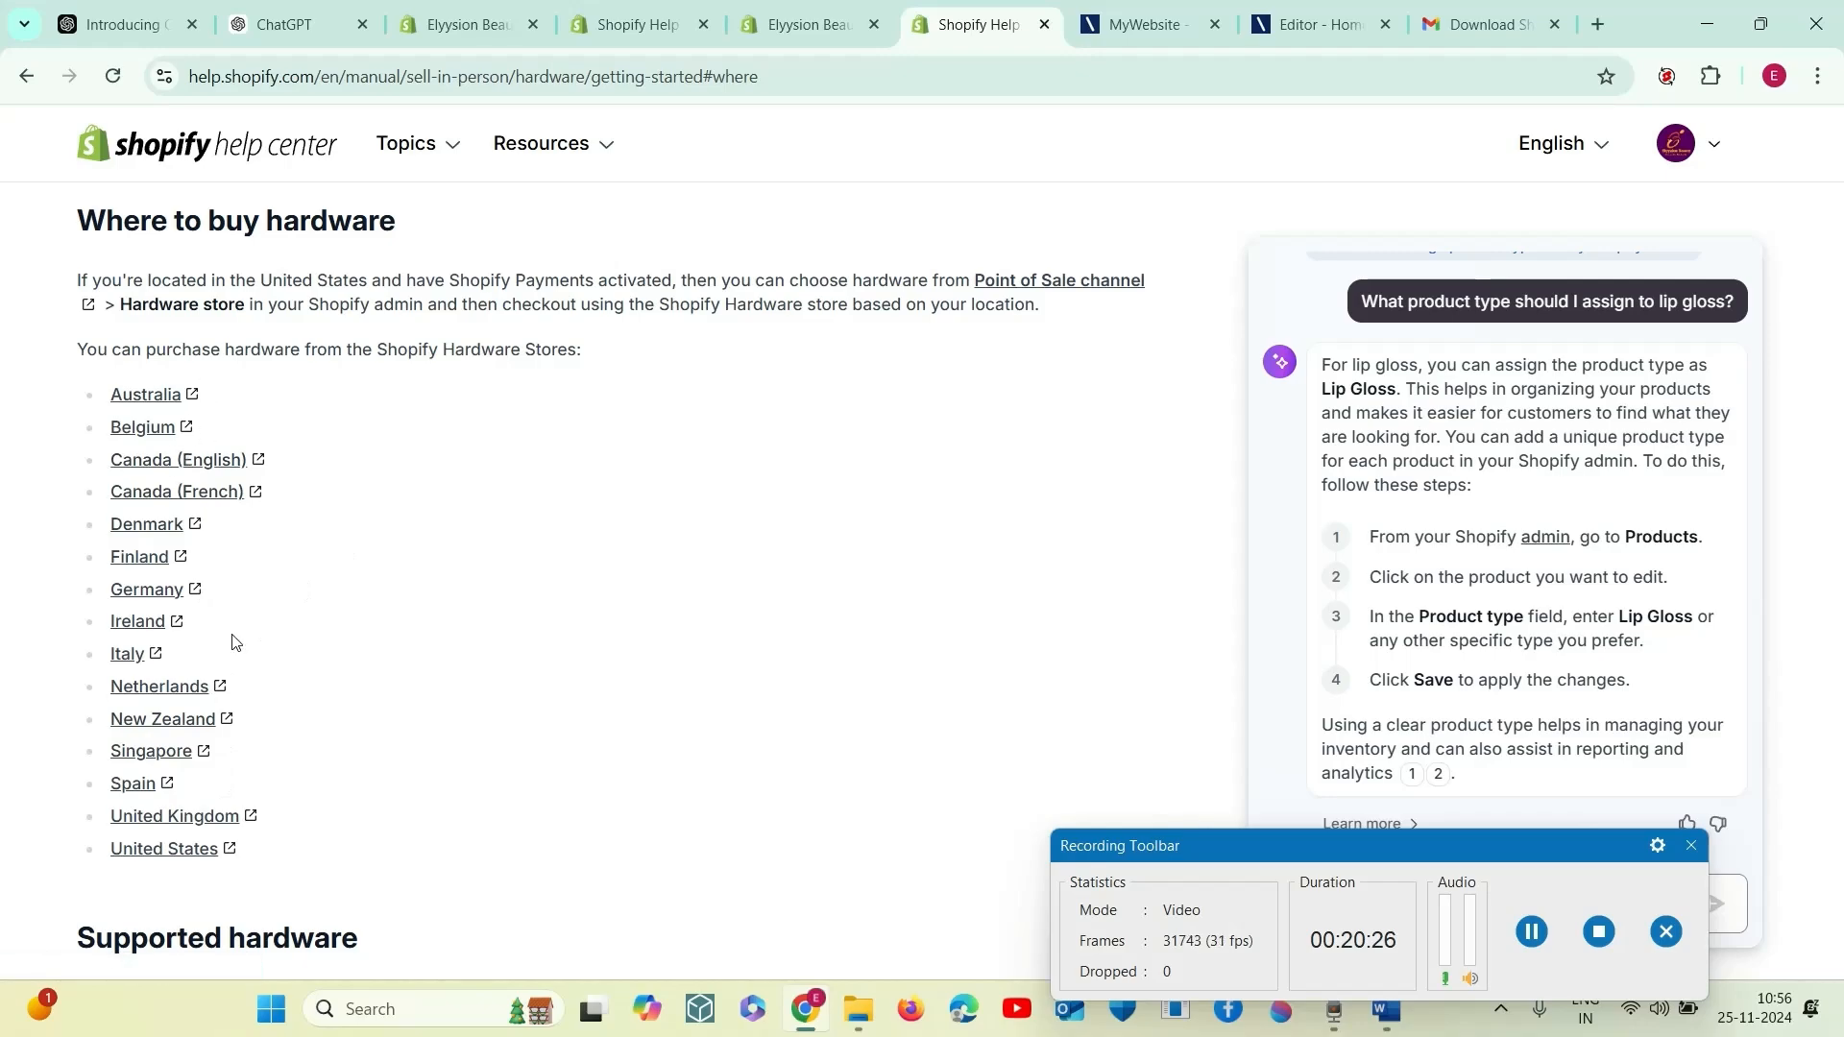
scroll(284, 779, down, 3)
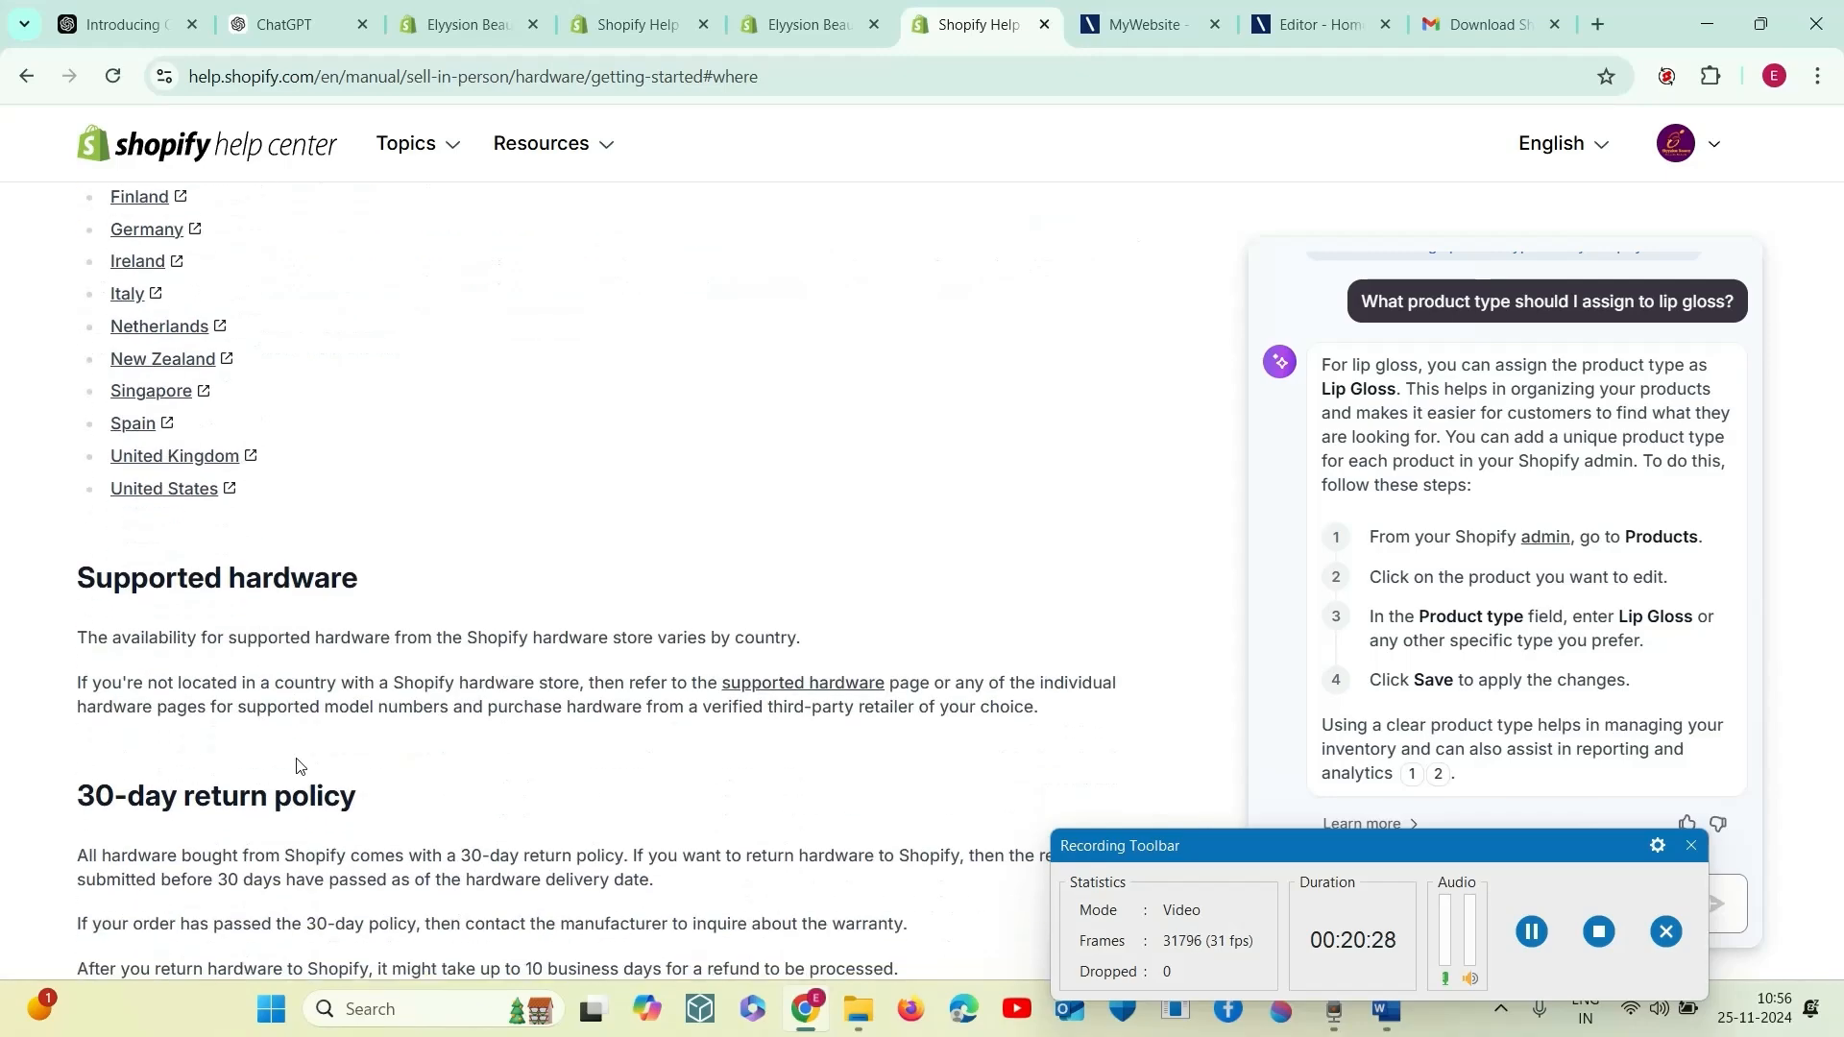
scroll(298, 766, up, 3)
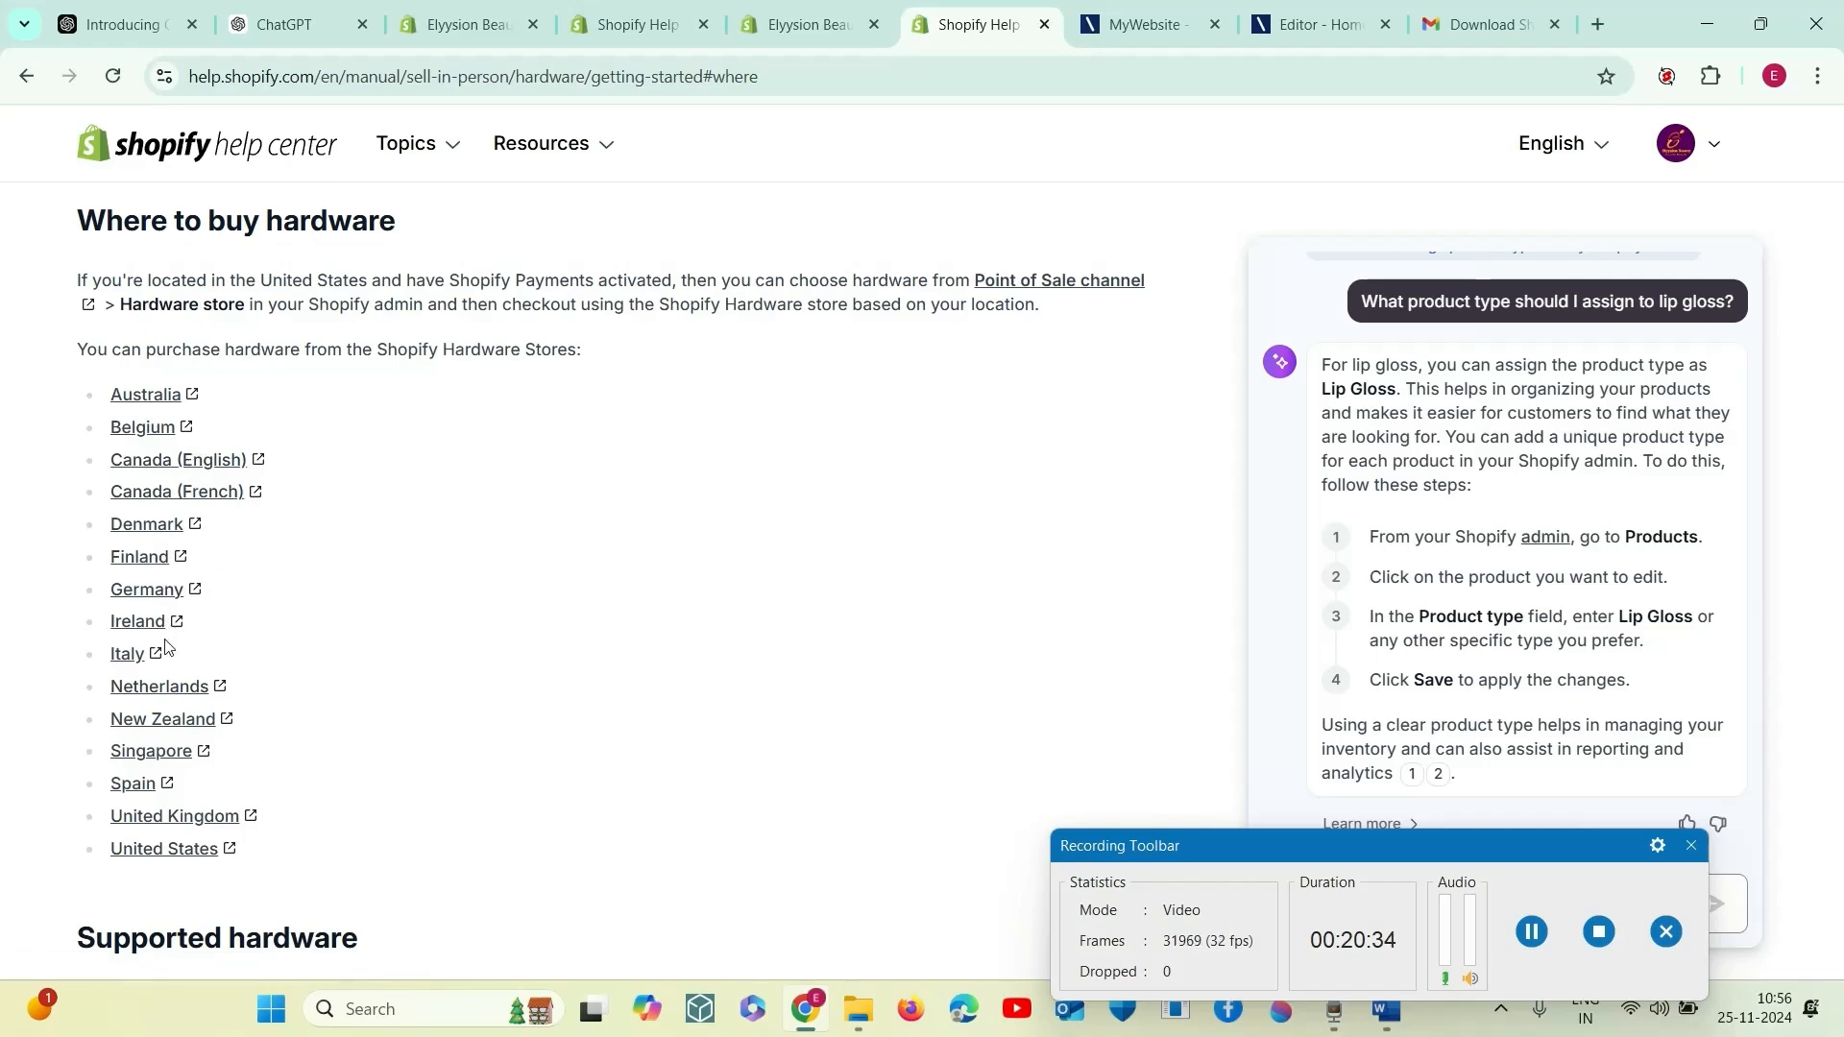
scroll(176, 711, down, 8)
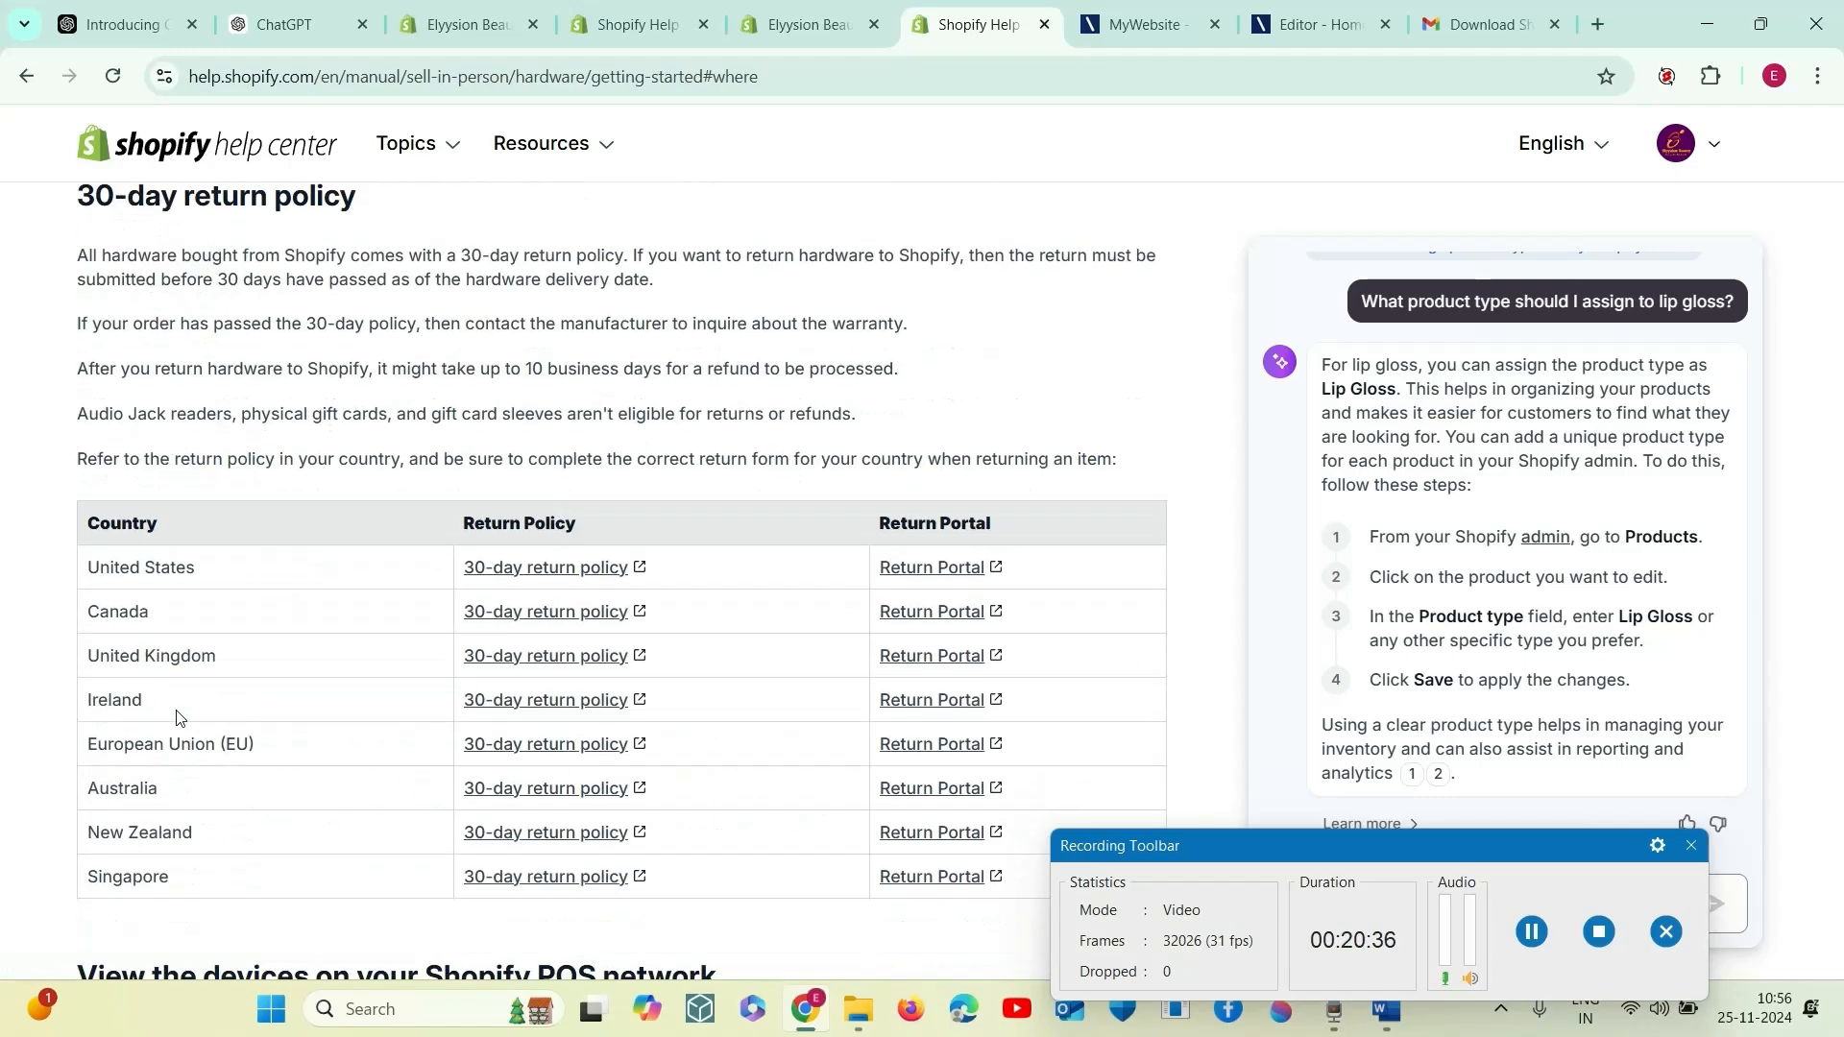
scroll(175, 717, down, 5)
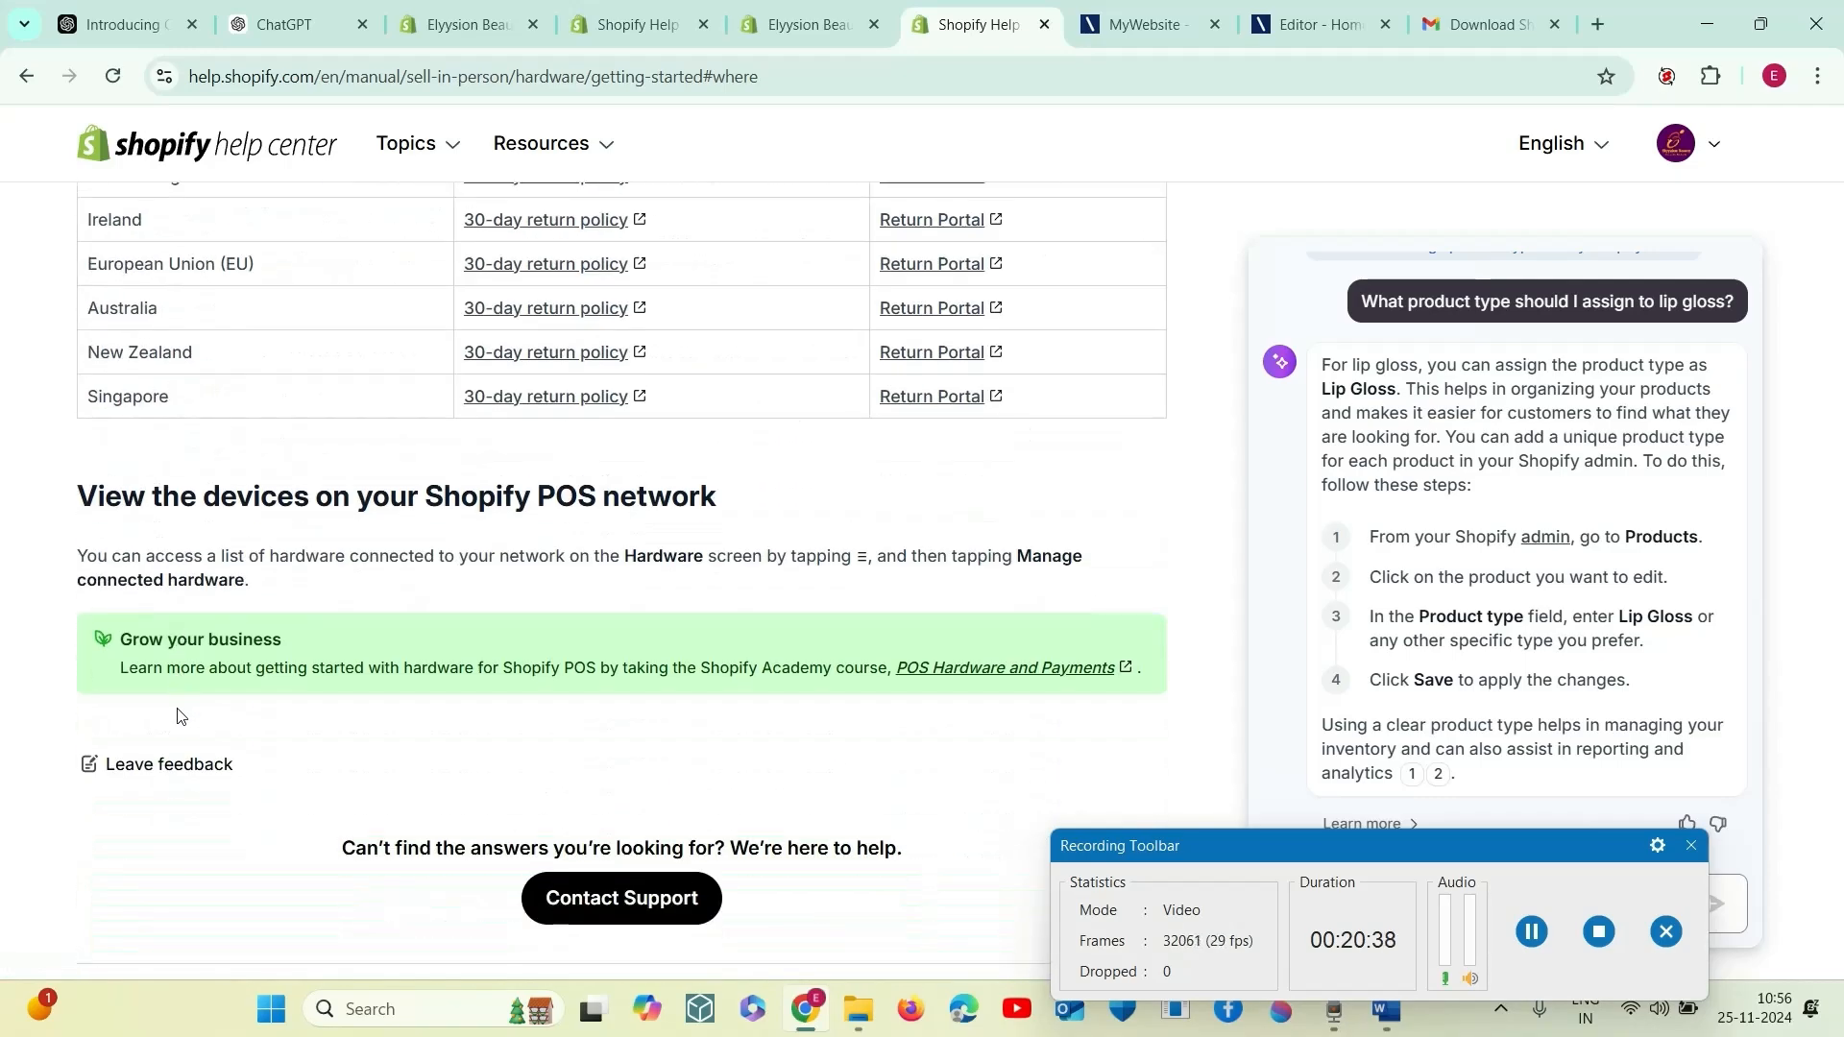
click(1045, 24)
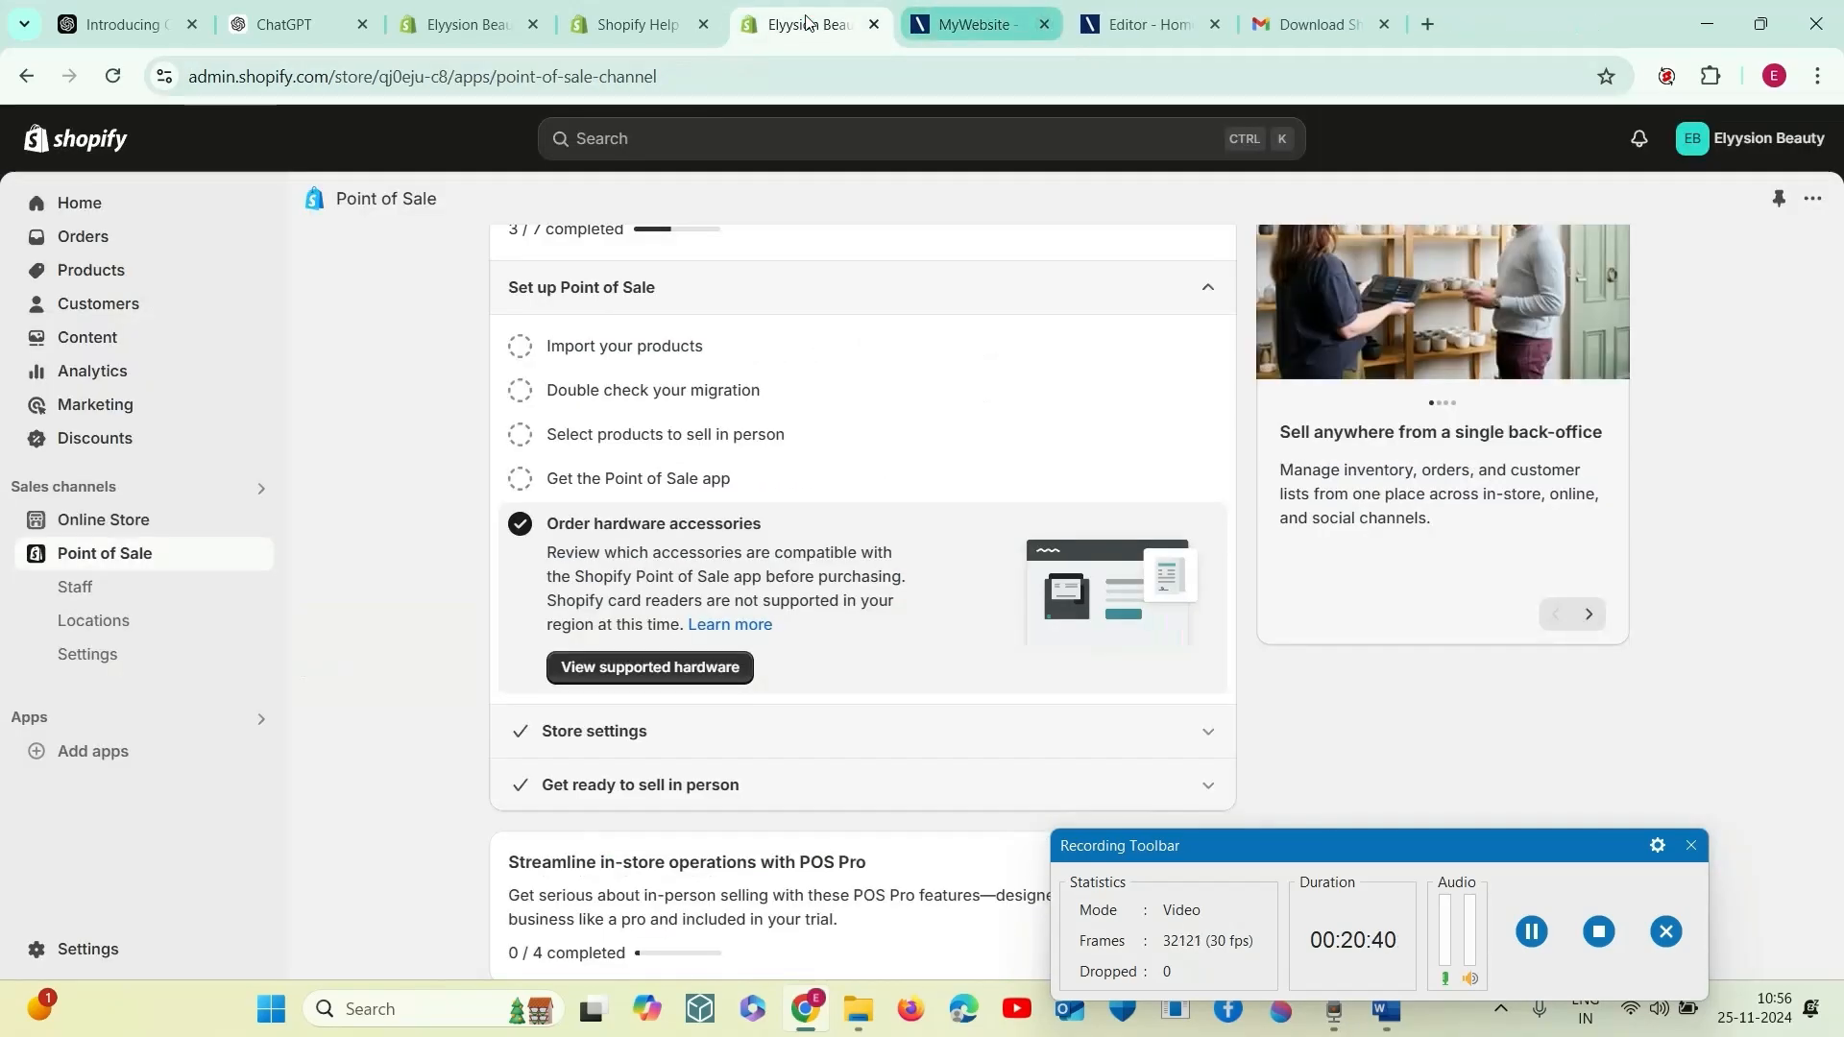
- Mark the "Get the Point of Sale app" task as complete and expand the "Streamline in-store operations with POS Pro" guide
scroll(588, 649, up, 1)
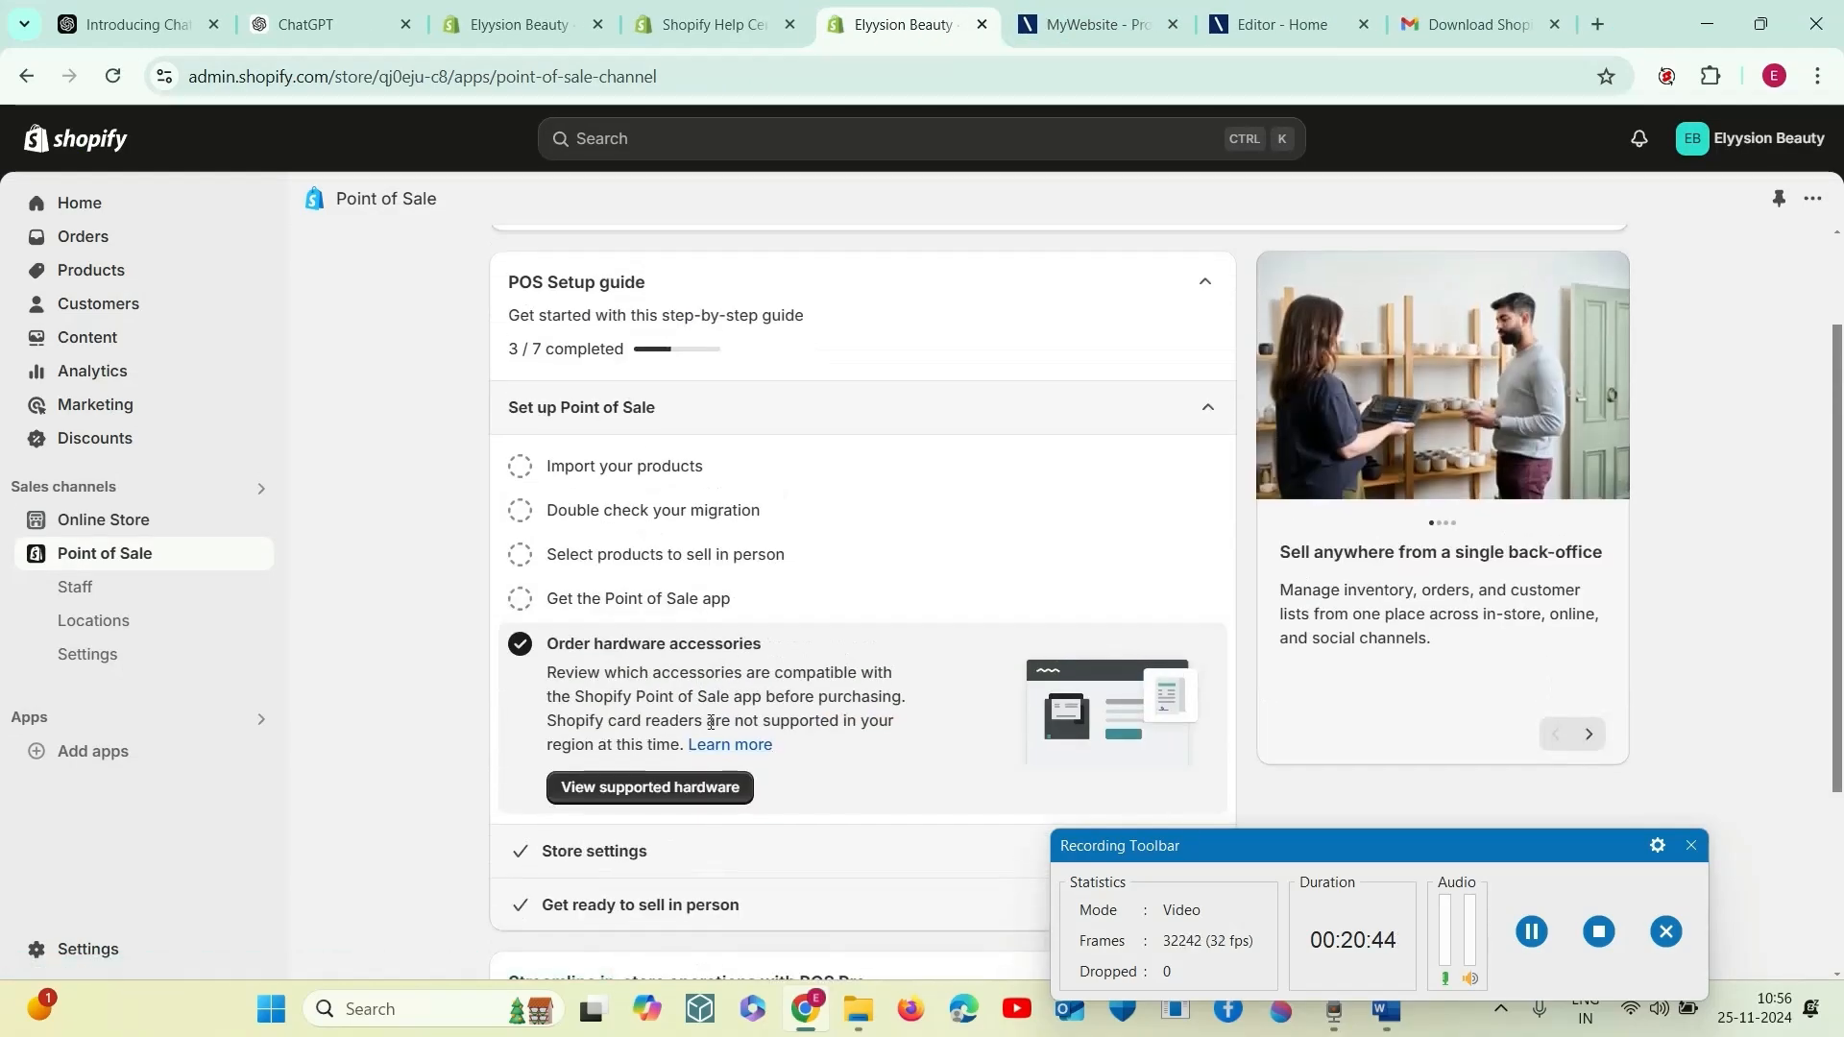
click(519, 599)
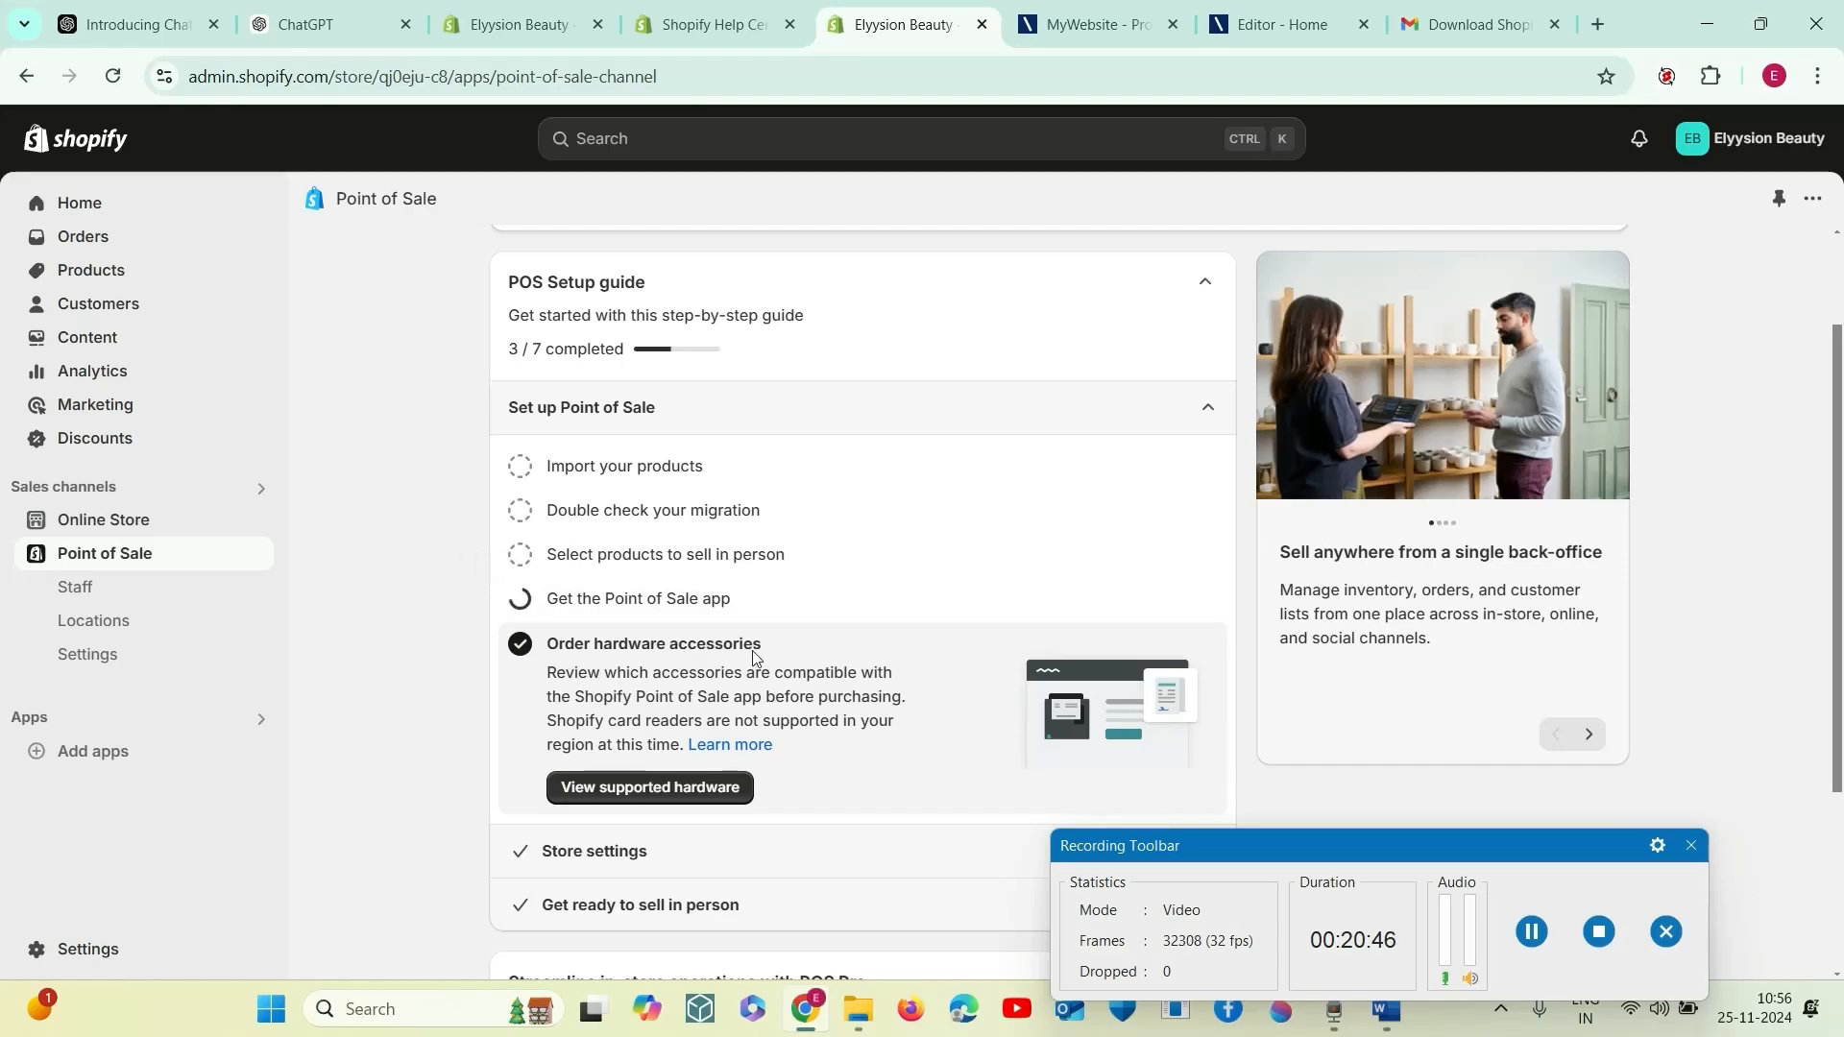
scroll(738, 631, down, 3)
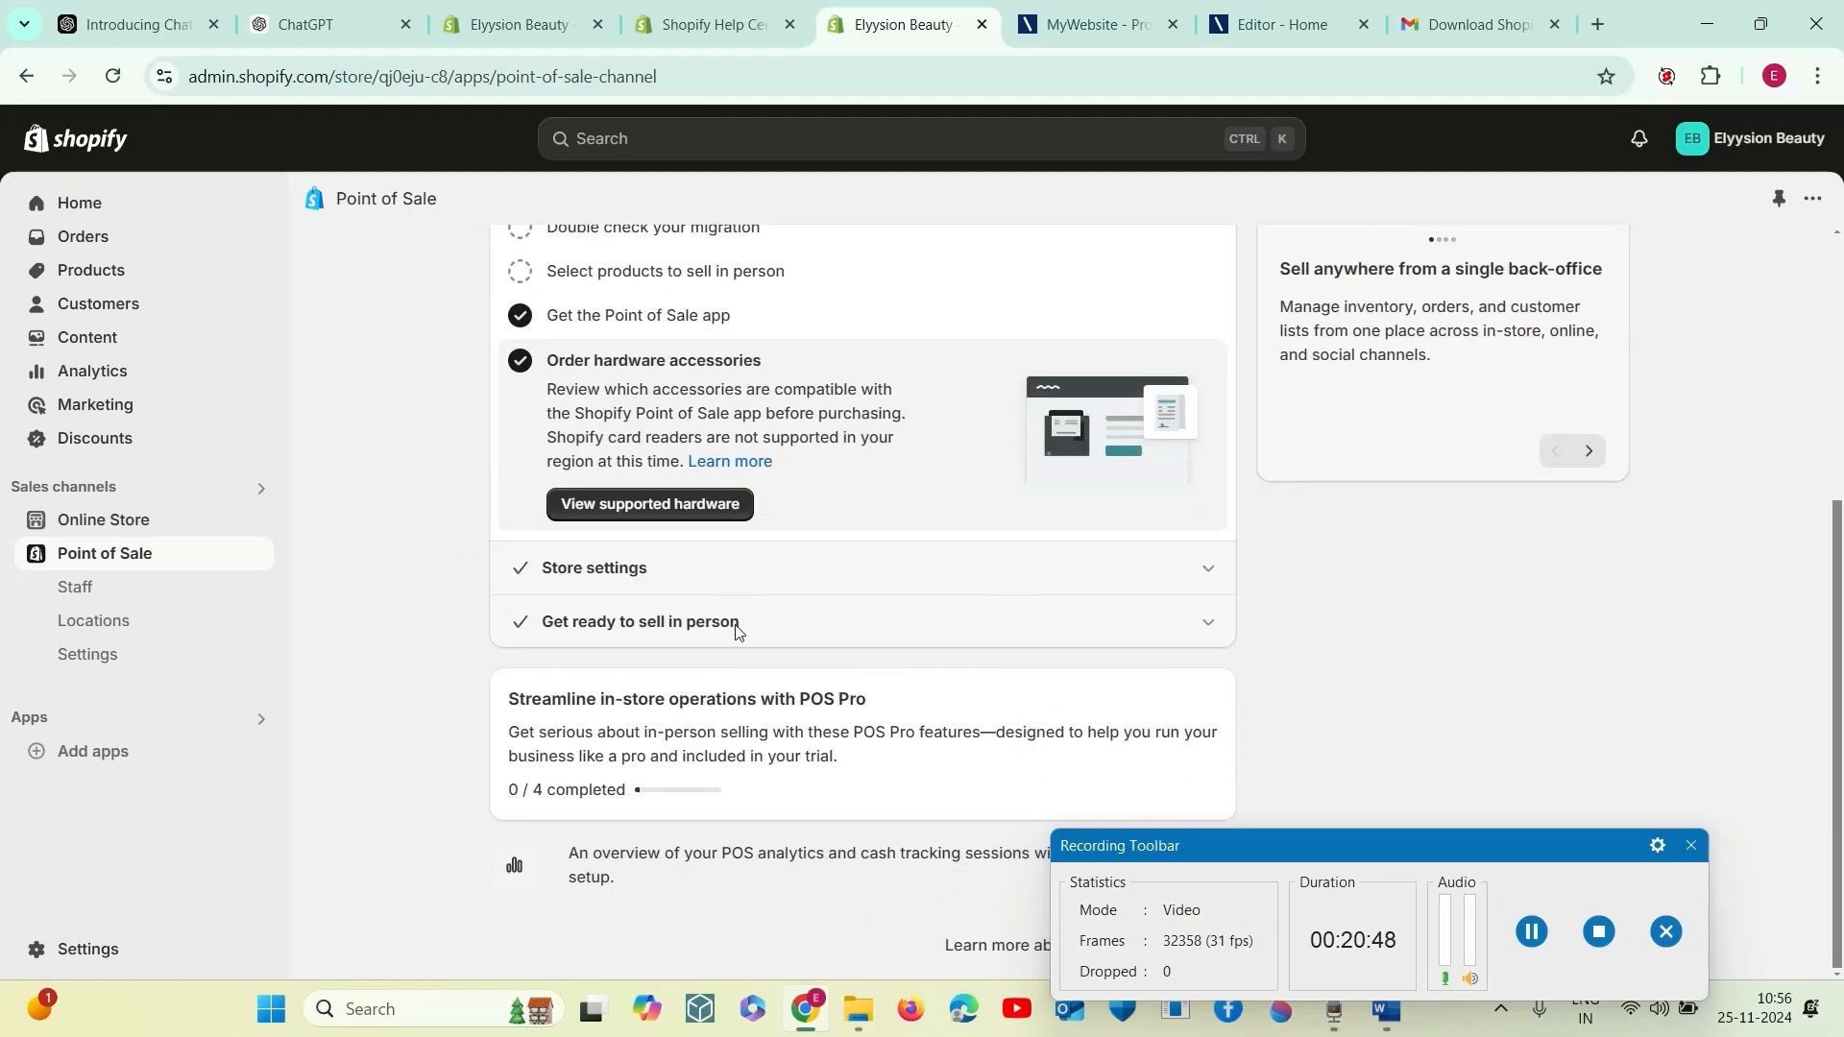
scroll(738, 631, up, 2)
scroll(737, 634, down, 3)
click(1207, 697)
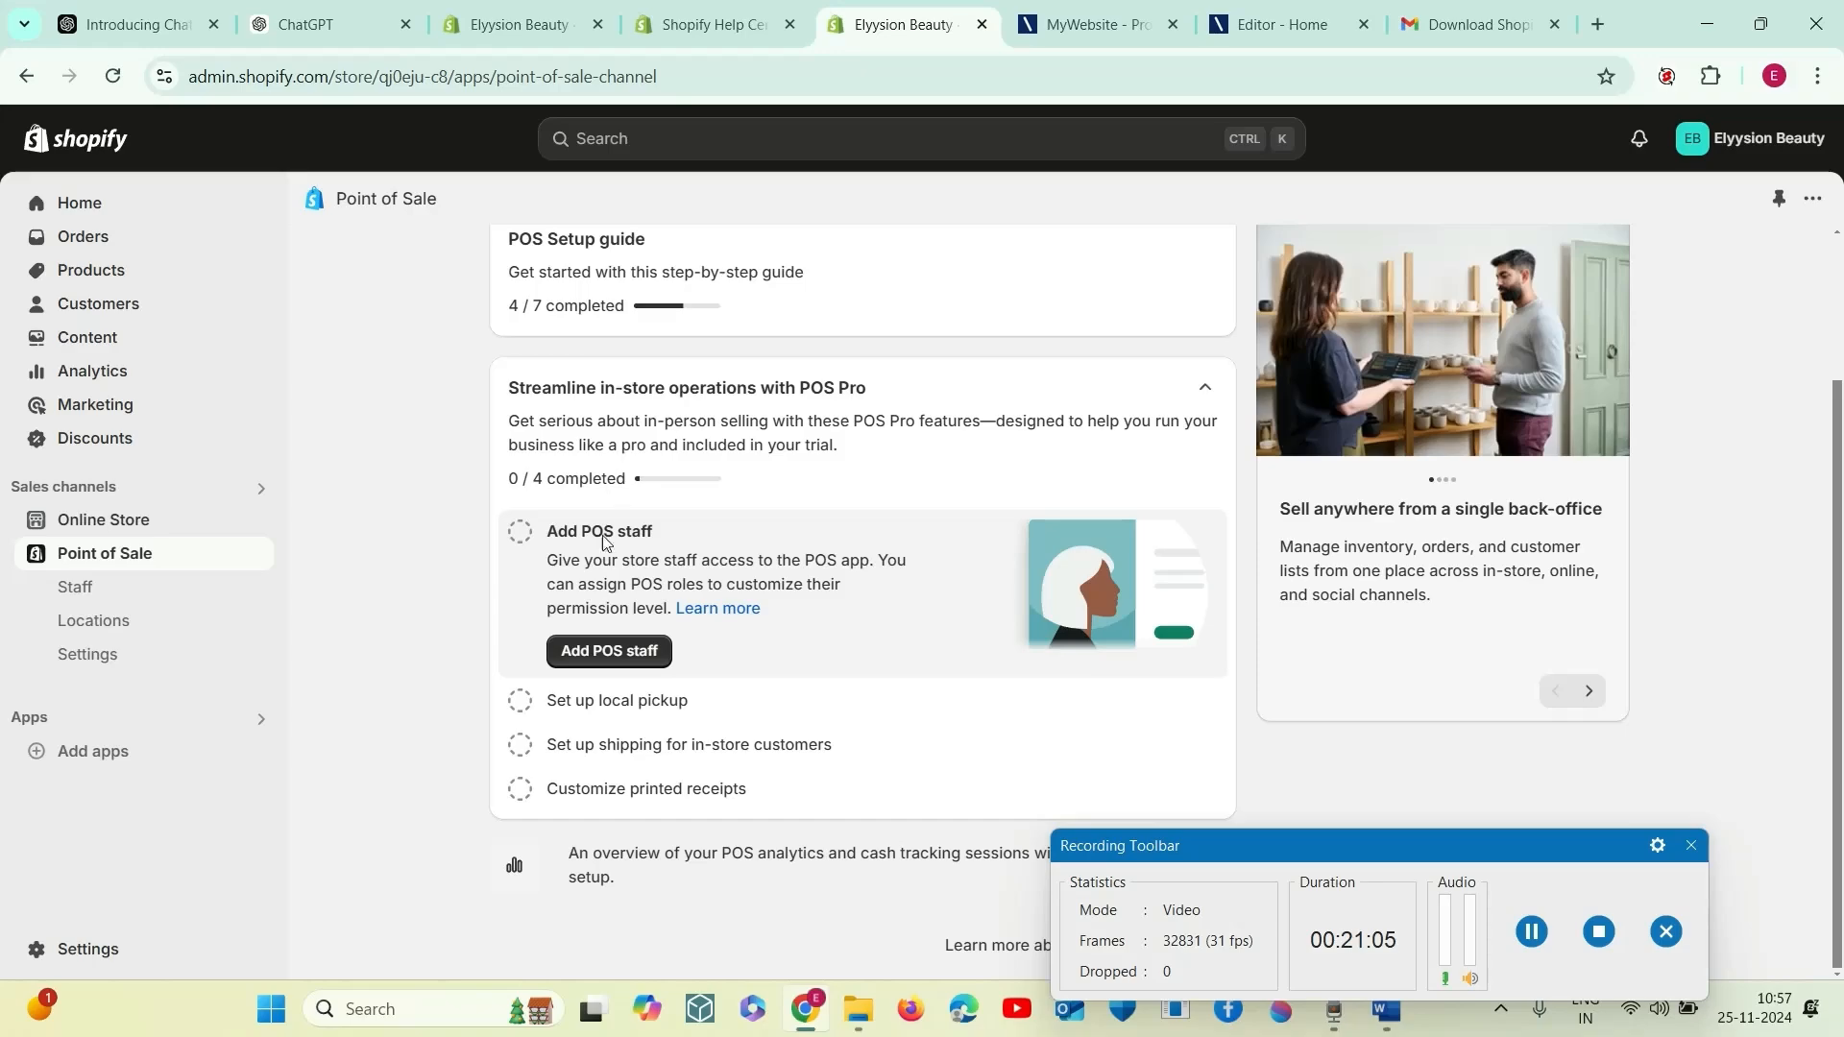
- Open the form for adding POS staff and enter the staff member's first name in the contact information
click(626, 657)
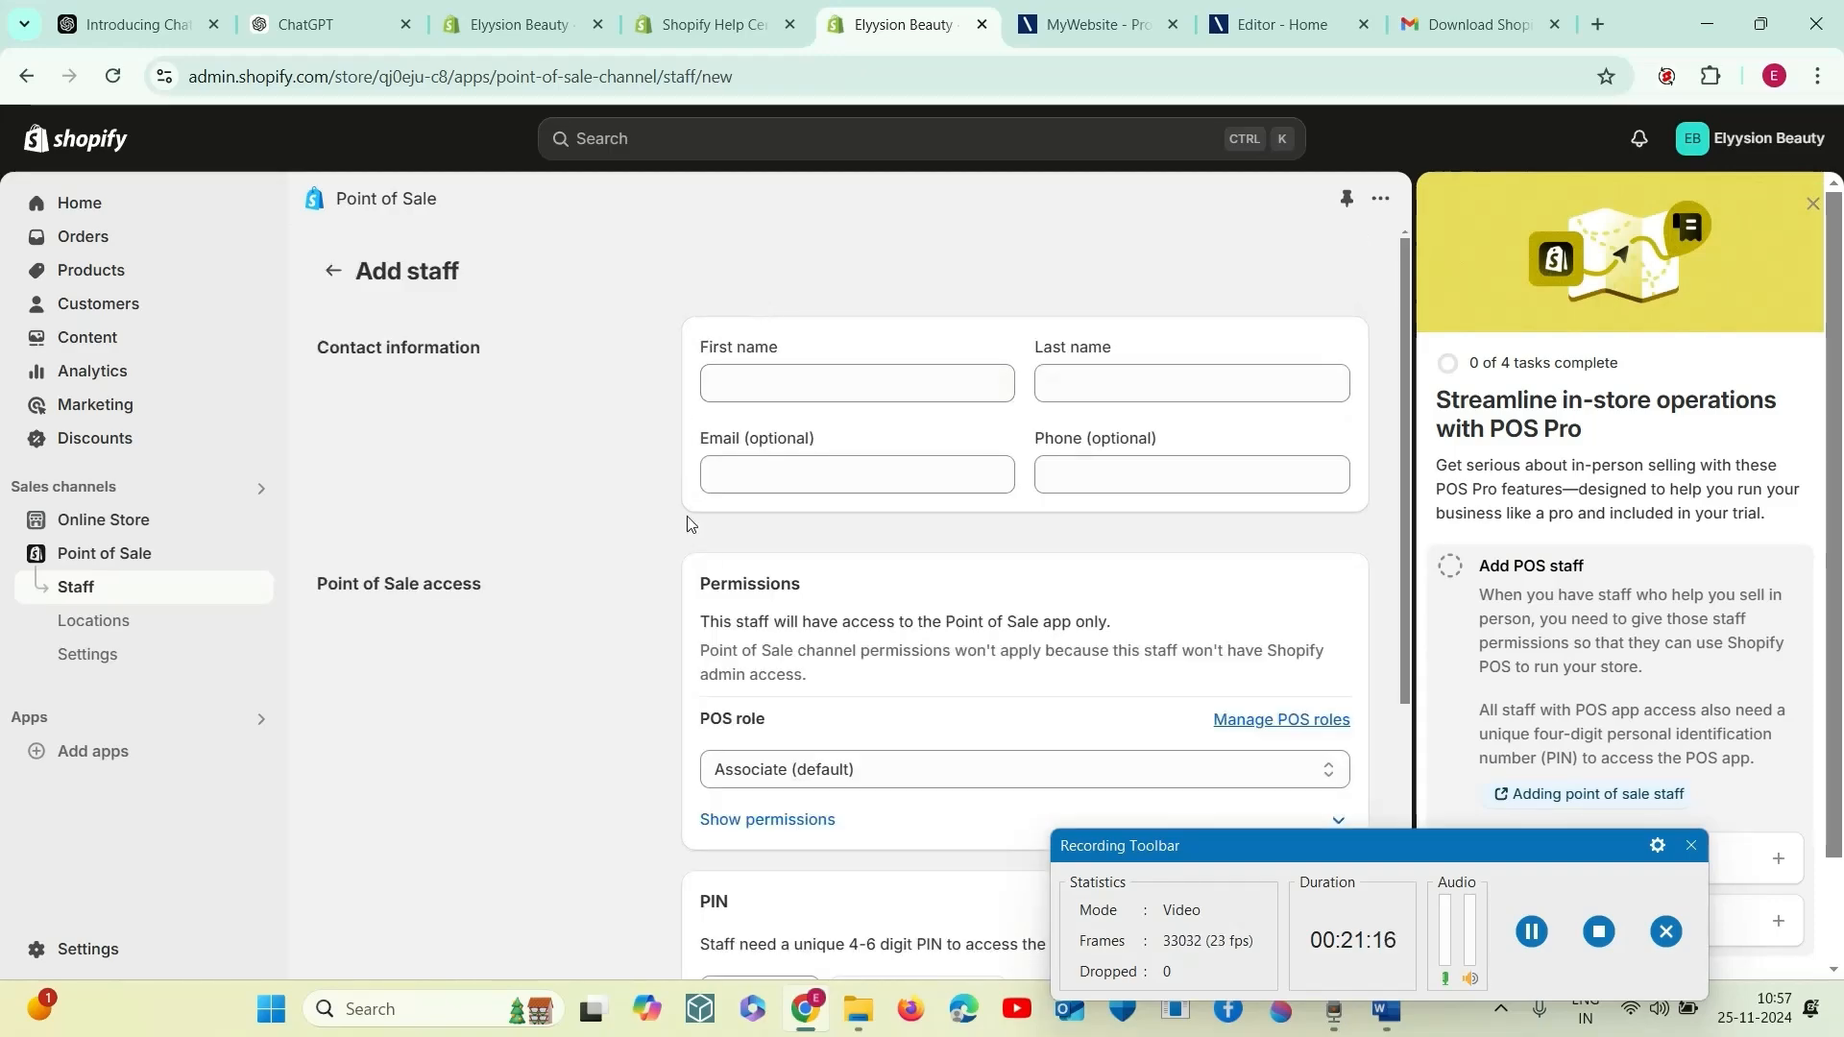
scroll(840, 621, down, 3)
scroll(869, 494, up, 2)
scroll(869, 495, up, 2)
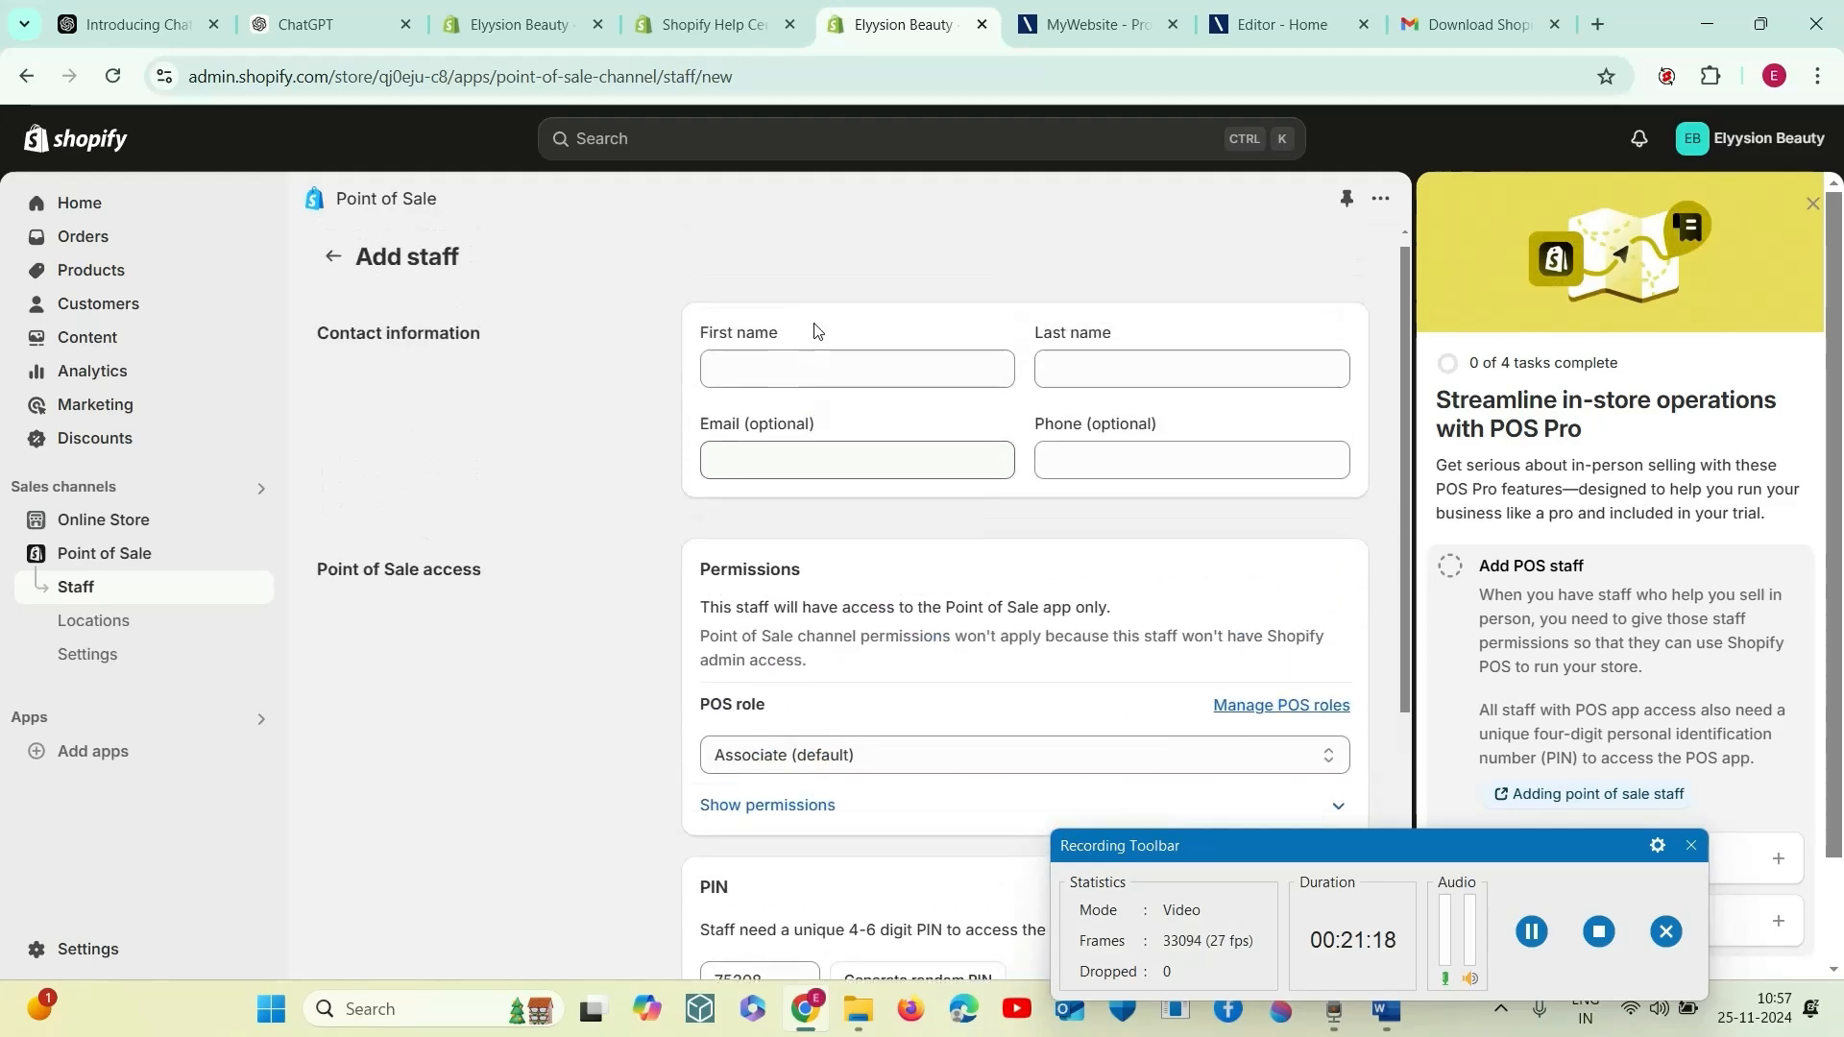
click(815, 393)
text(Ranjana)
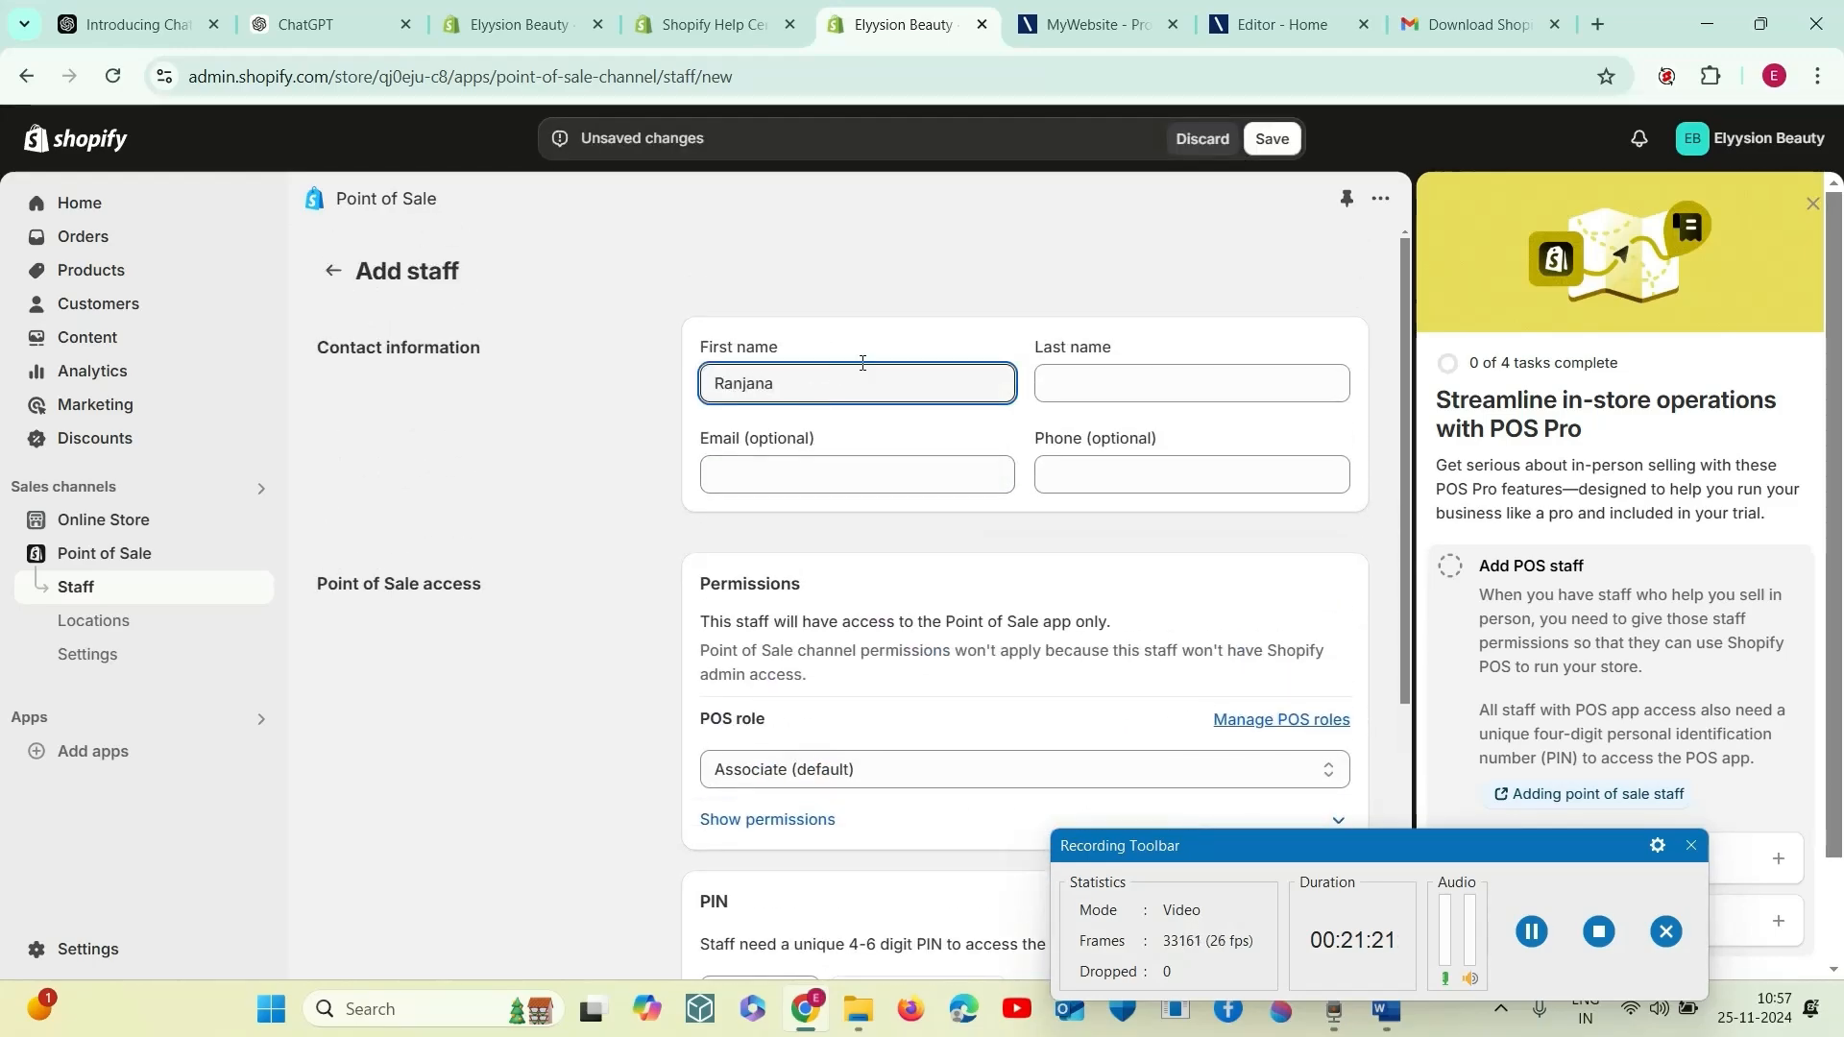
click(1095, 396)
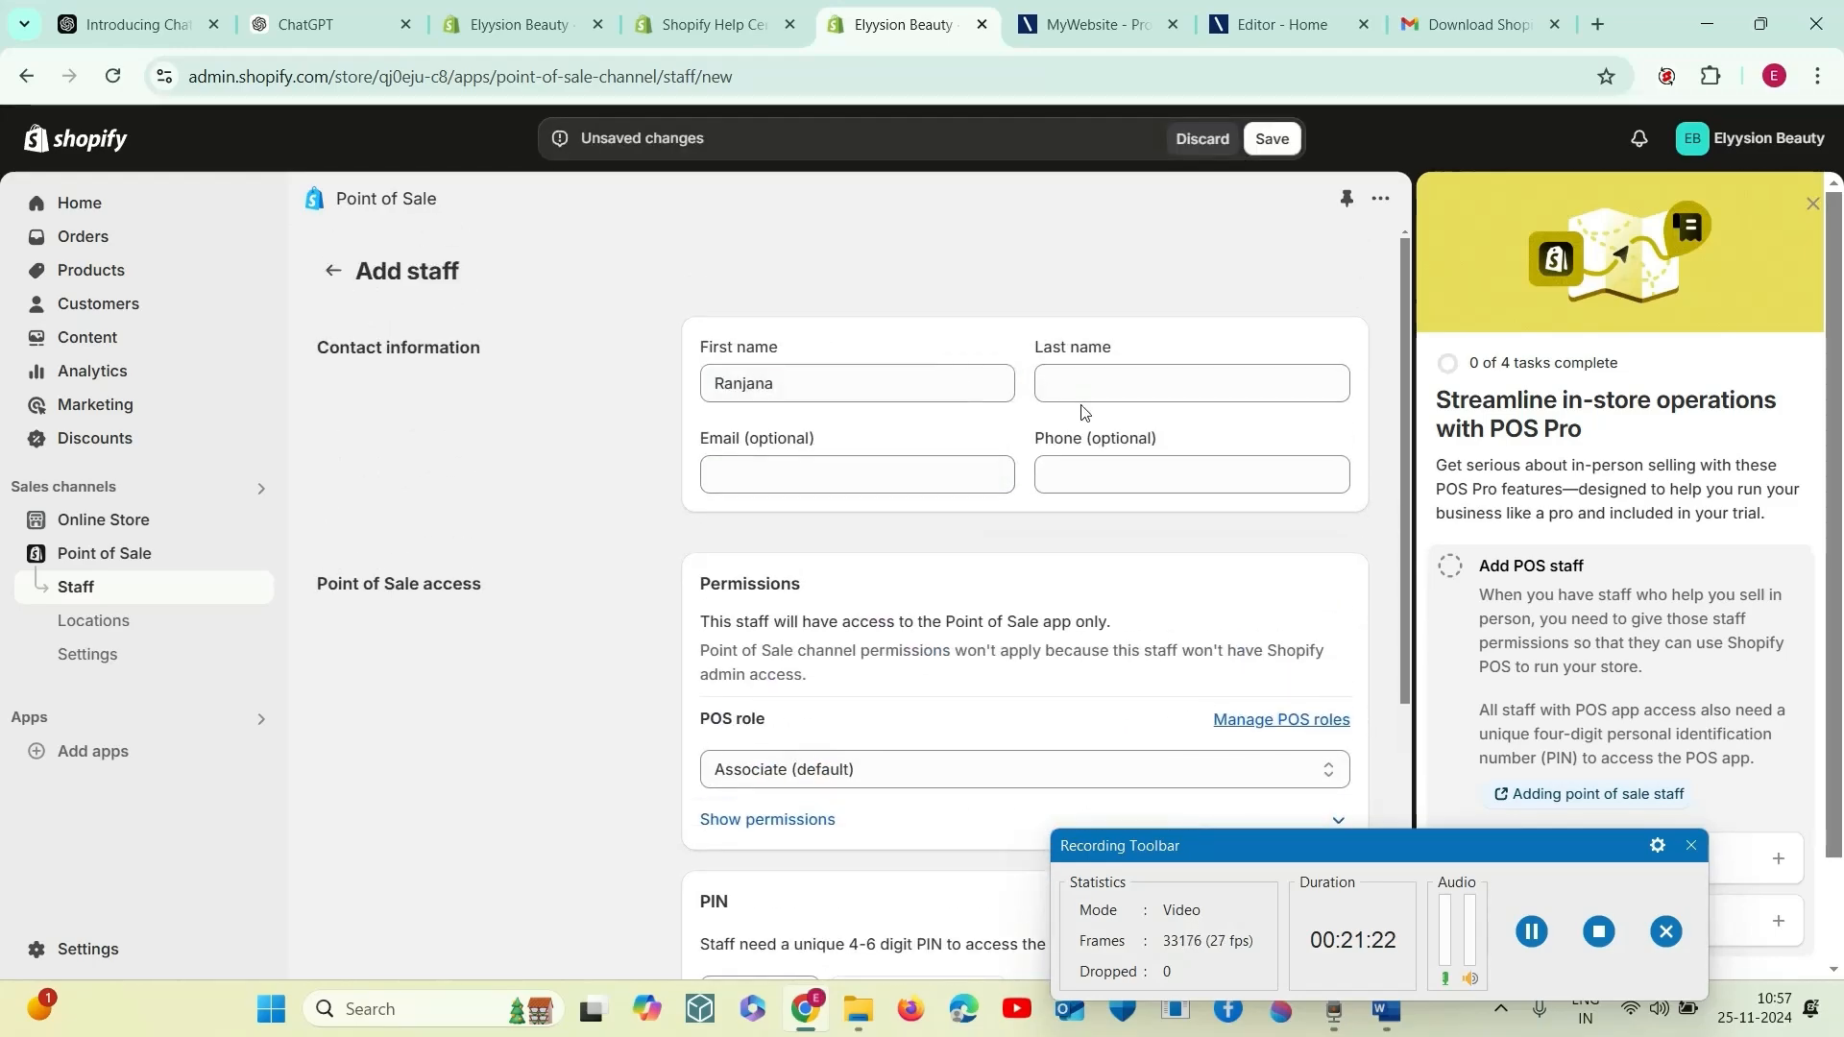